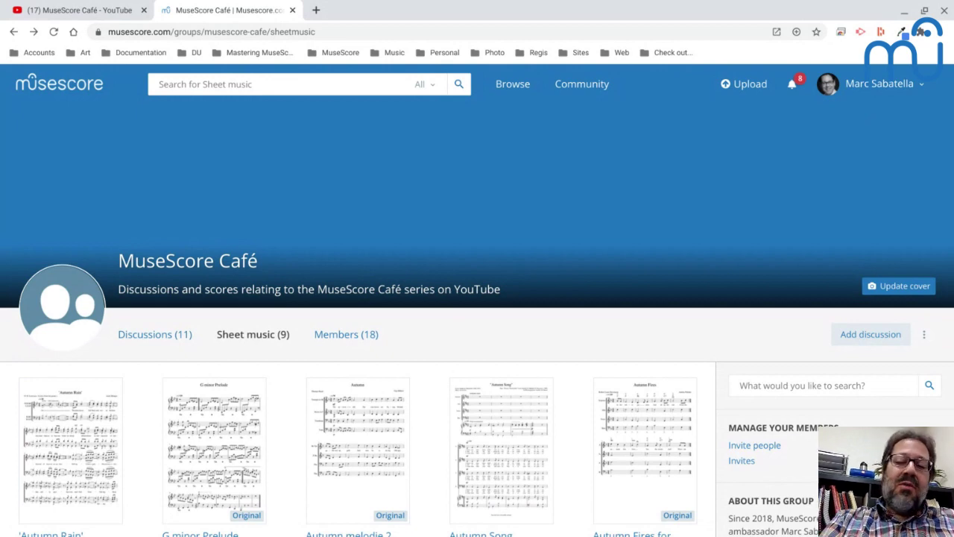
Cycle the windows back to Chrome and bring up the MuseScore Café YouTube live stream
key("alt+Tab")
key("alt+Tab")
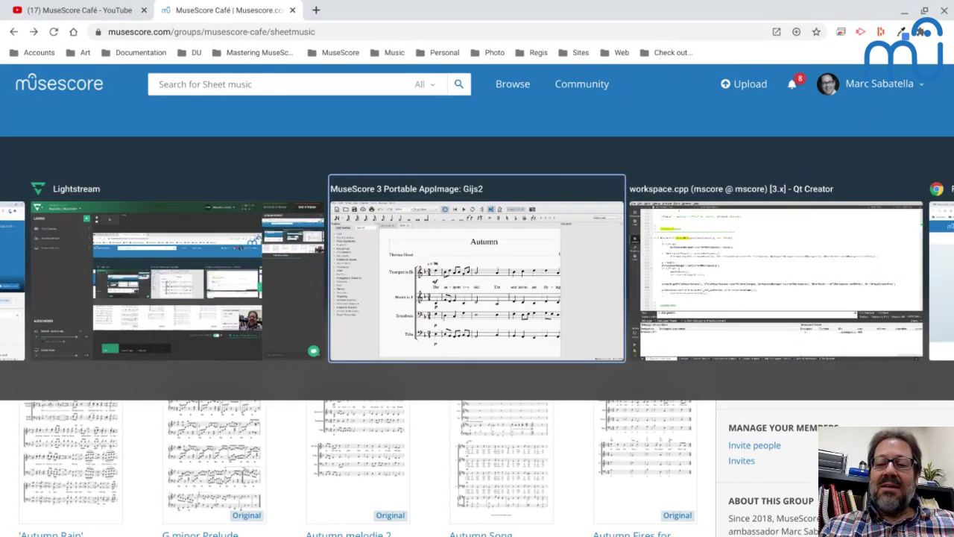
key("alt+shift+Tab")
key("alt+shift+Tab")
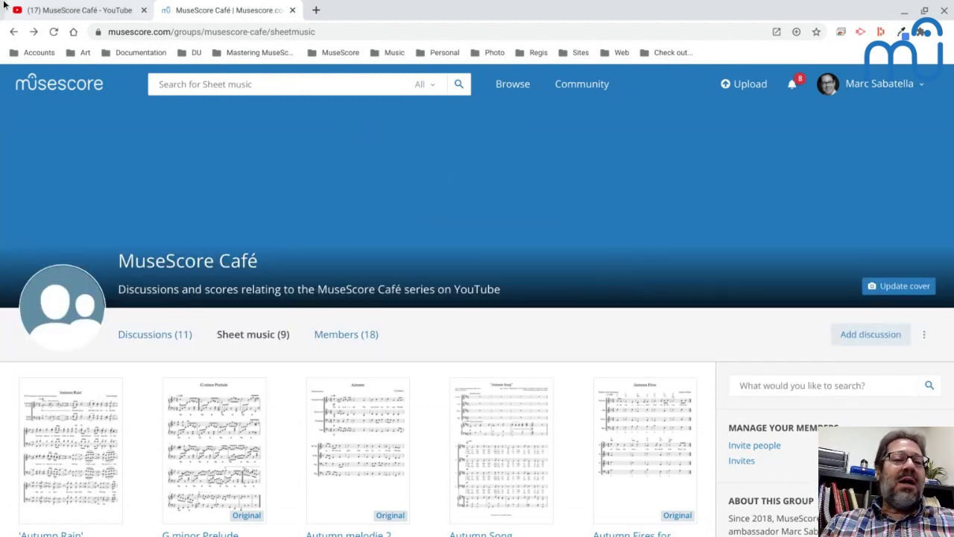
left_click(42, 5)
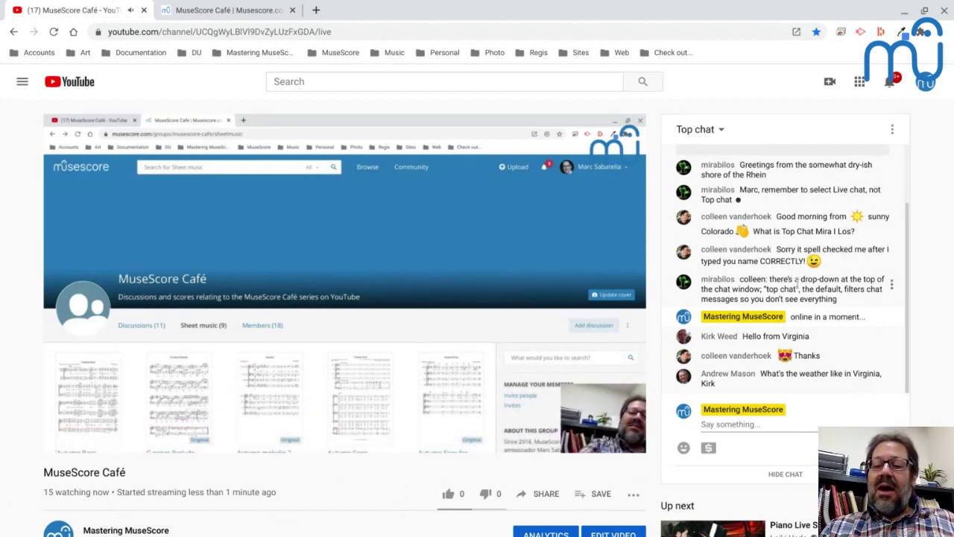
Switch the stream chat filter from Top chat to Live chat so every message shows
scroll(798, 283, "up", 3)
scroll(857, 254, "down", 2)
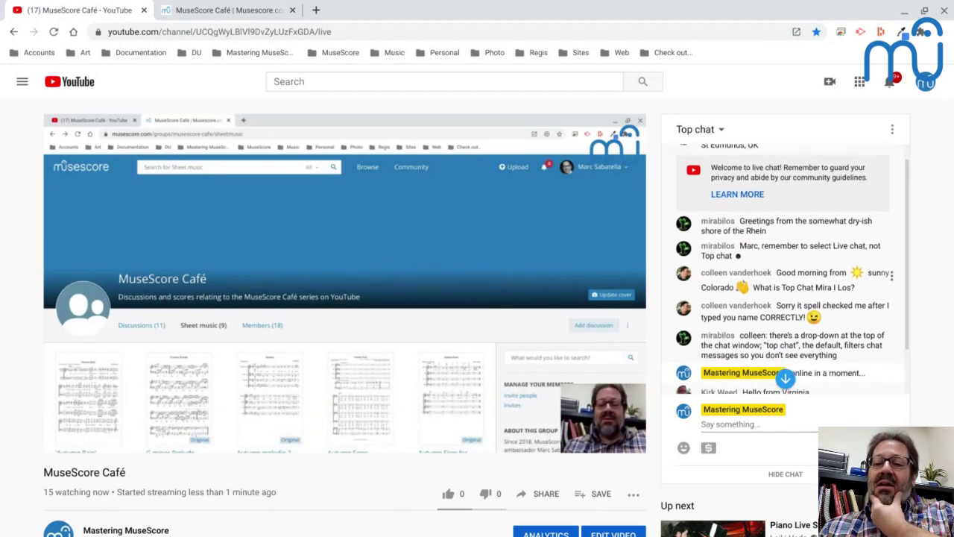
scroll(857, 290, "down", 1)
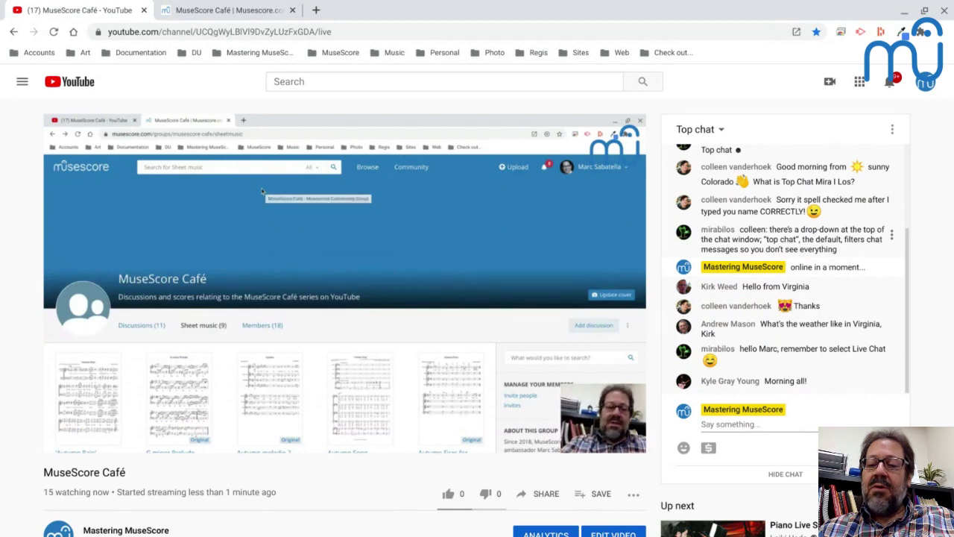
left_click(701, 130)
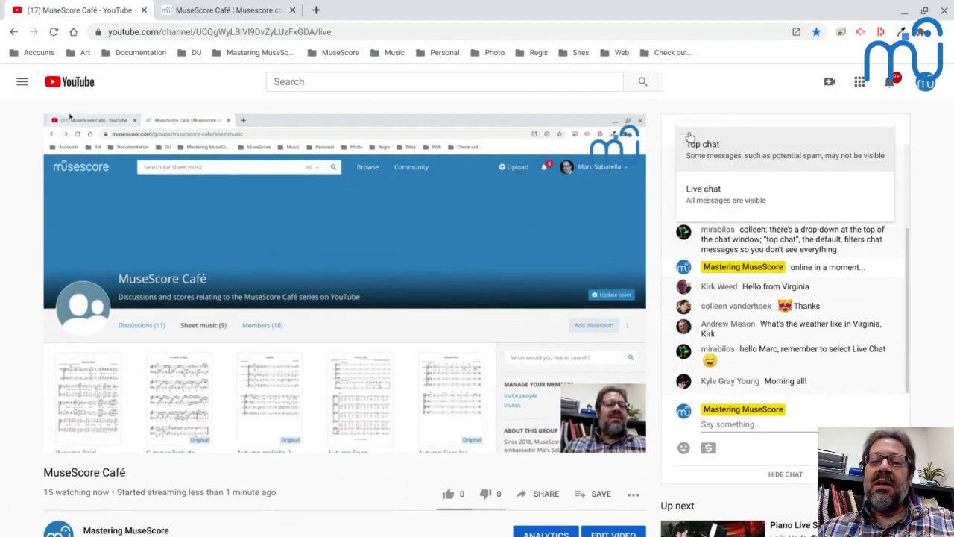
left_click(702, 191)
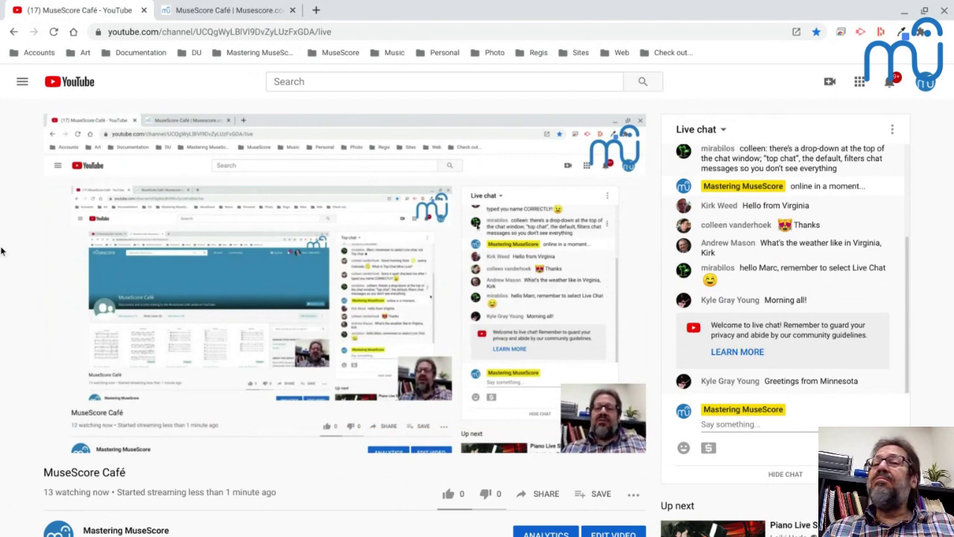
On the MuseScore Café group page, select the web address up to musescore-cafe
left_click(215, 10)
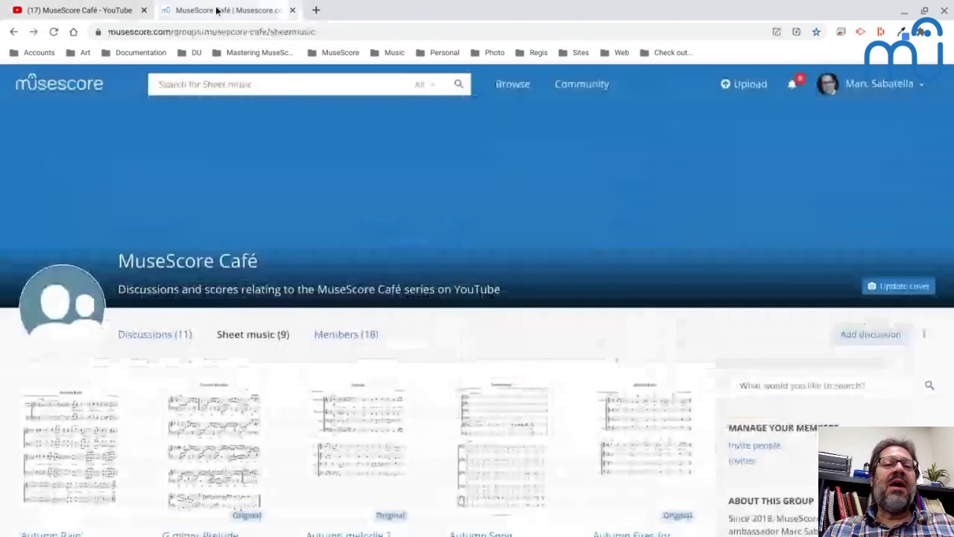
scroll(173, 246, "down", 2)
scroll(173, 246, "down", 3)
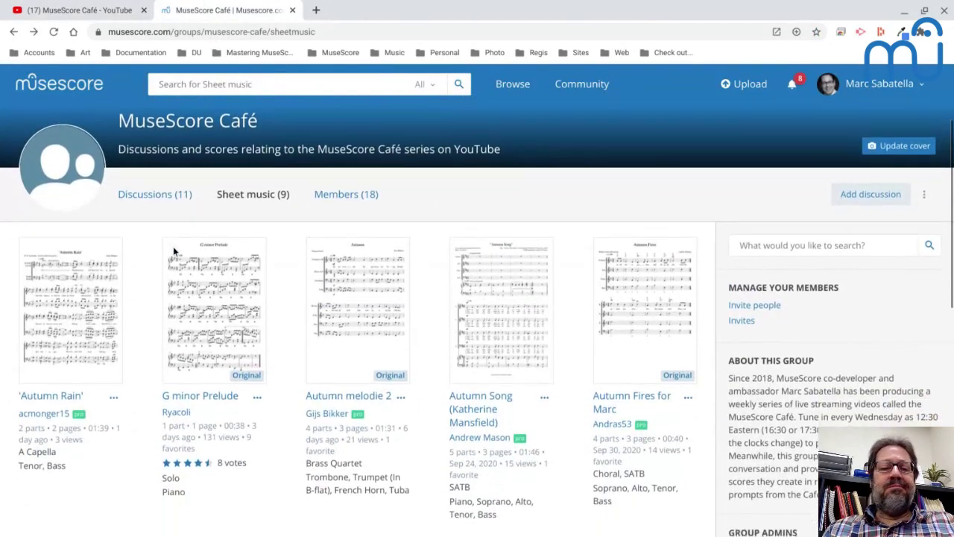
scroll(179, 227, "up", 5)
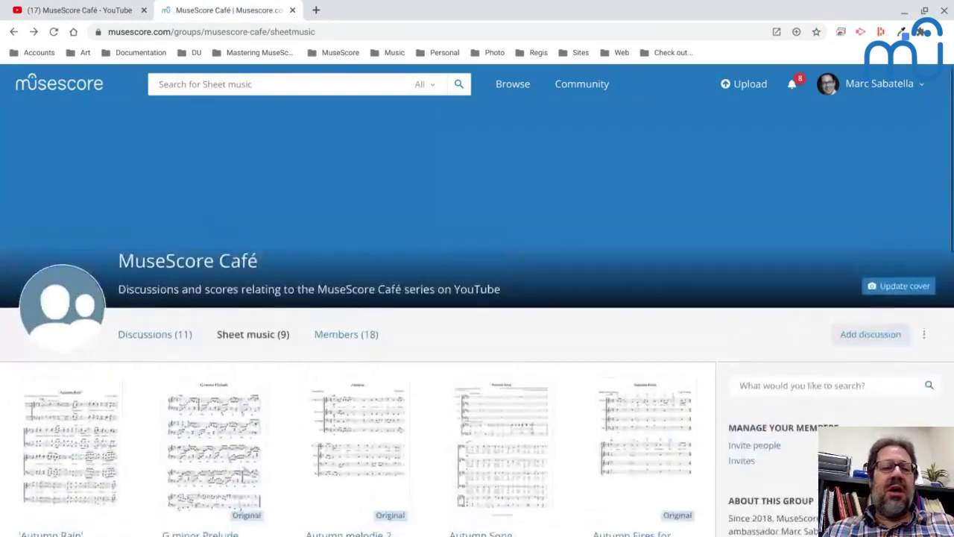
scroll(179, 228, "down", 2)
scroll(179, 228, "up", 2)
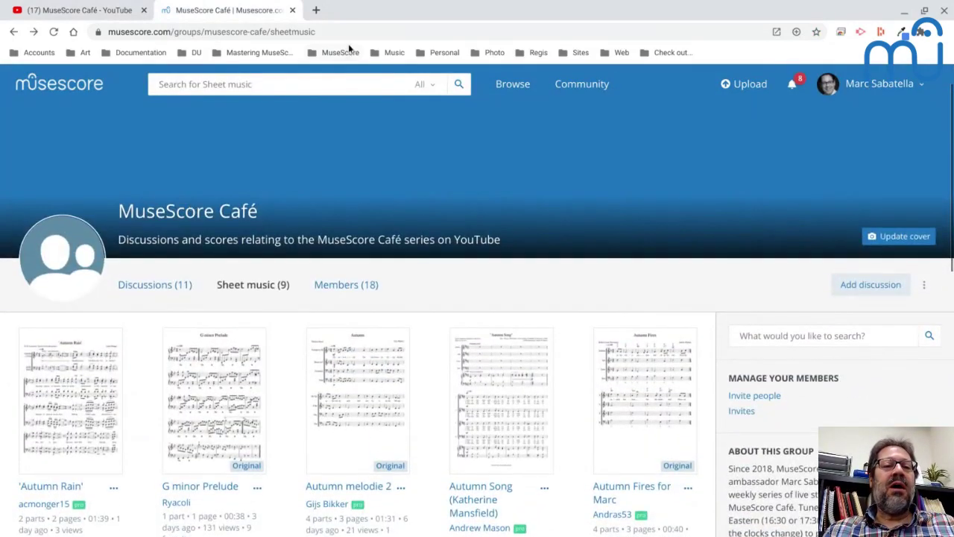
left_click(353, 33)
left_click_drag(108, 31, 295, 31)
key("ctrl+c")
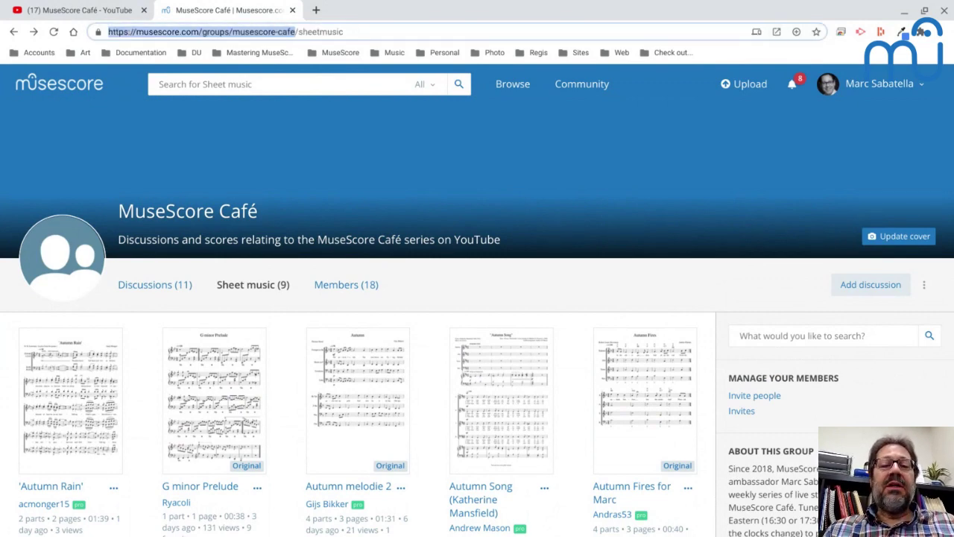
Return to the YouTube live stream tab
key("alt+Tab")
key("alt+shift+Tab")
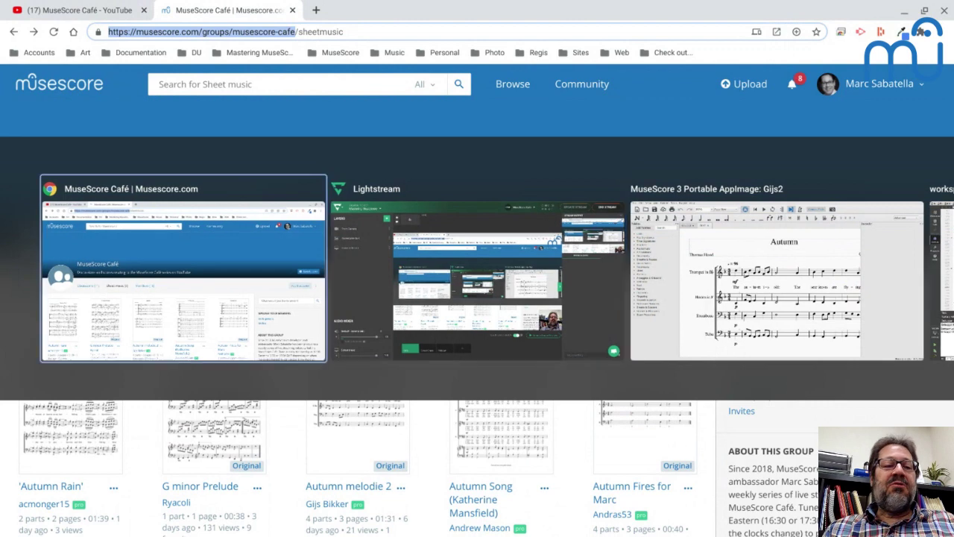
left_click(84, 13)
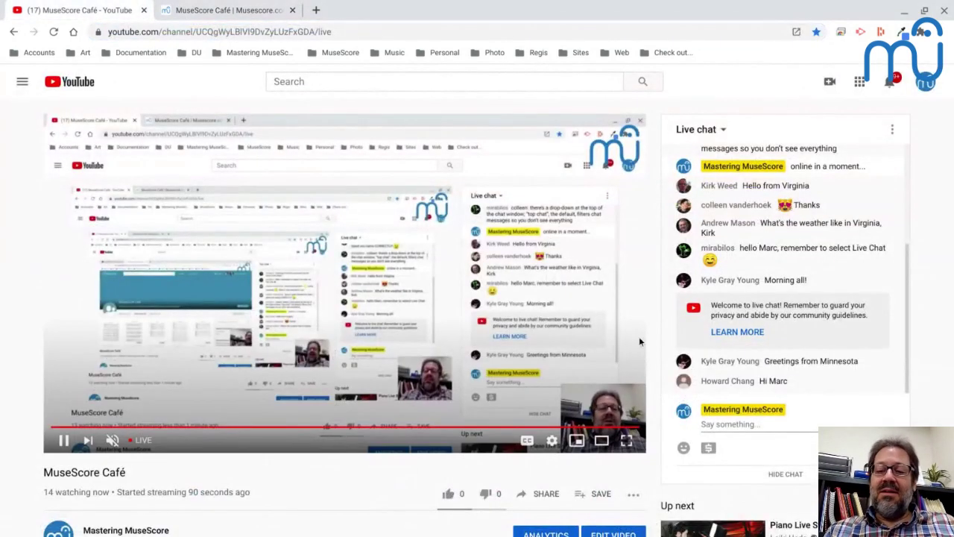
Post 'Group on musescore.com:' with the pasted group link in live chat, then switch to MuseScore
left_click(748, 425)
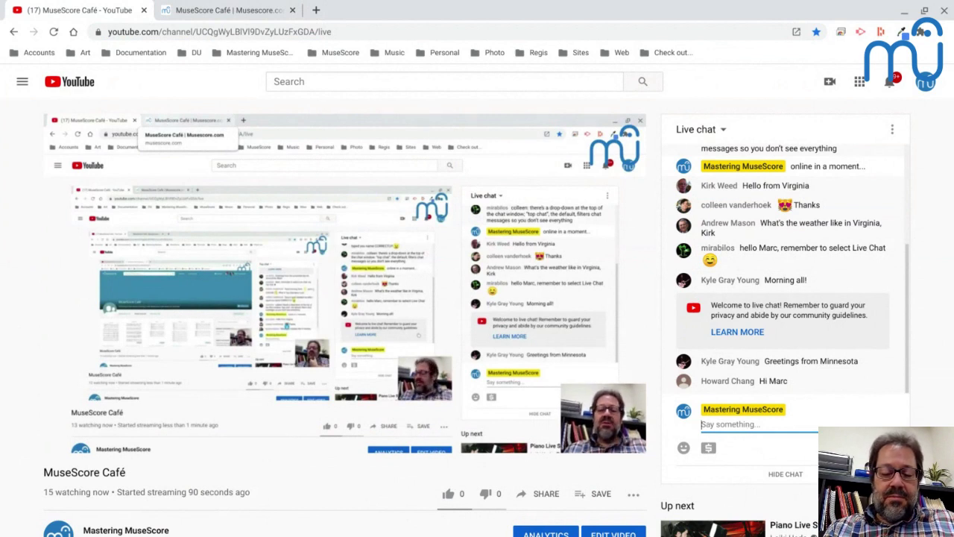
type("M")
key("BackSpace")
type("G")
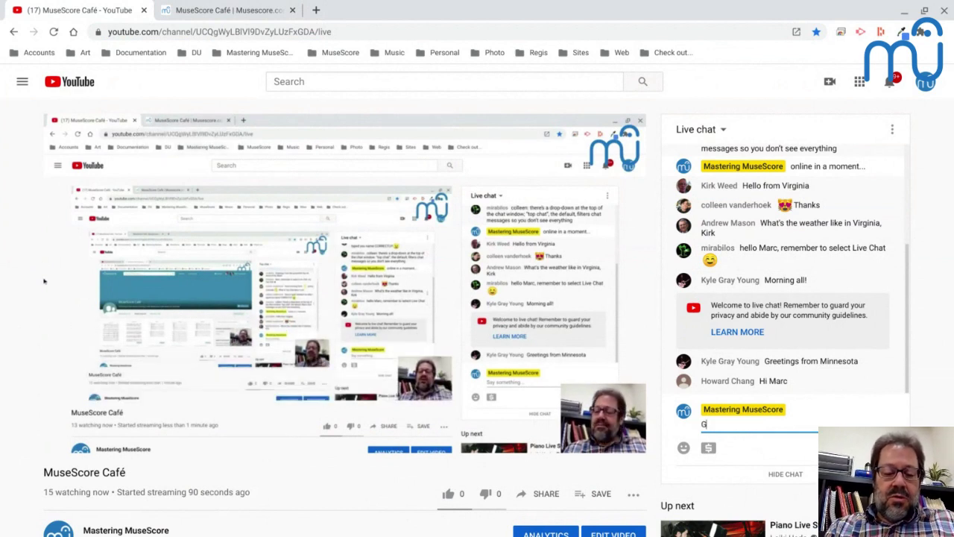
type("roup on")
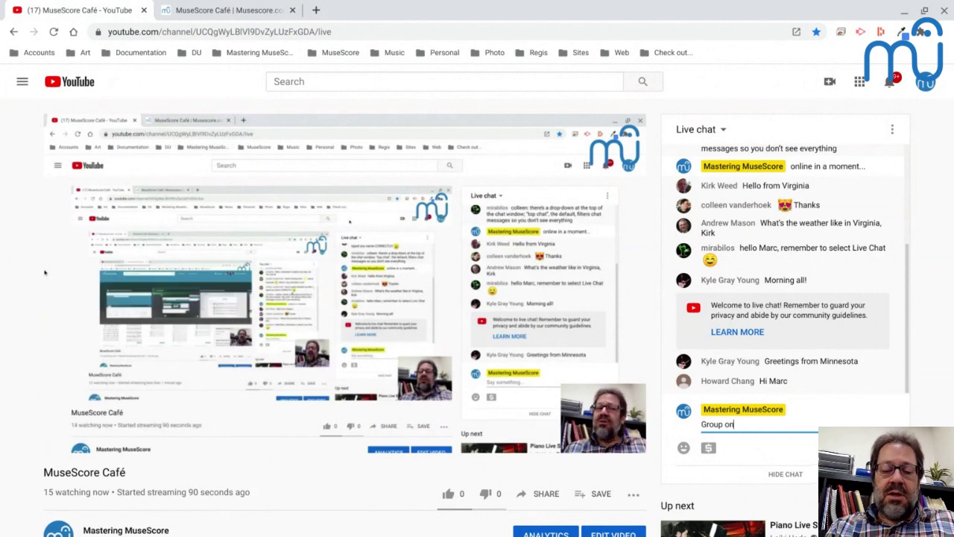
type(" musescore.com:")
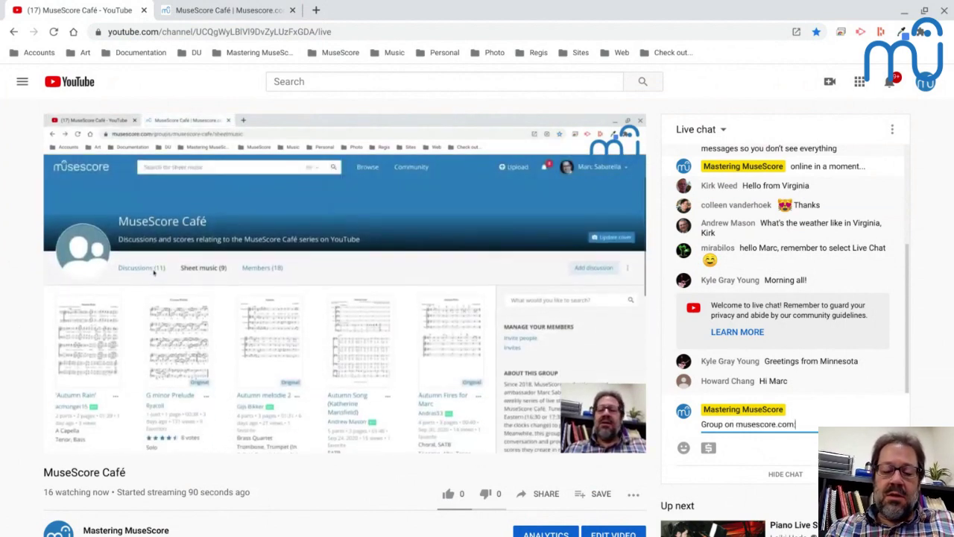
key("ctrl+v")
key("Return")
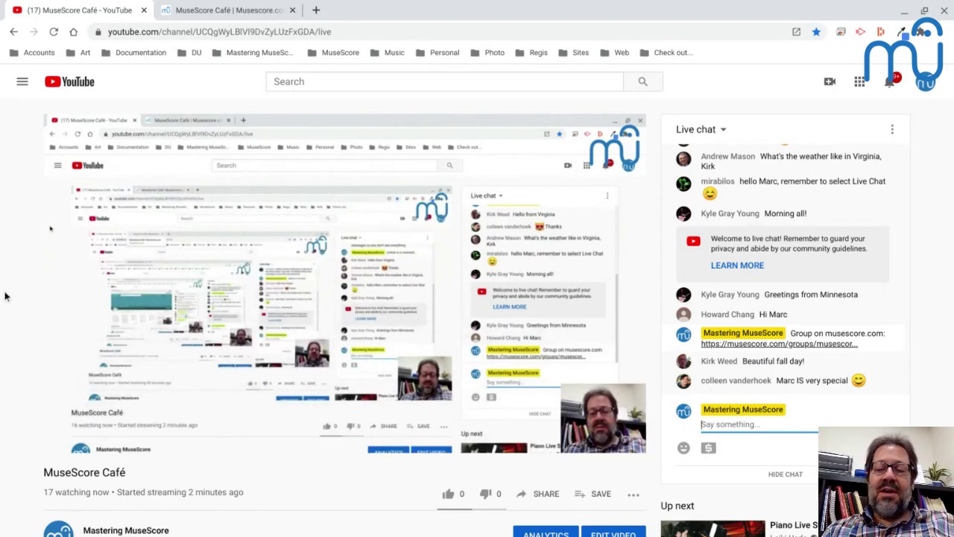
key("alt+Tab")
key("alt+Tab")
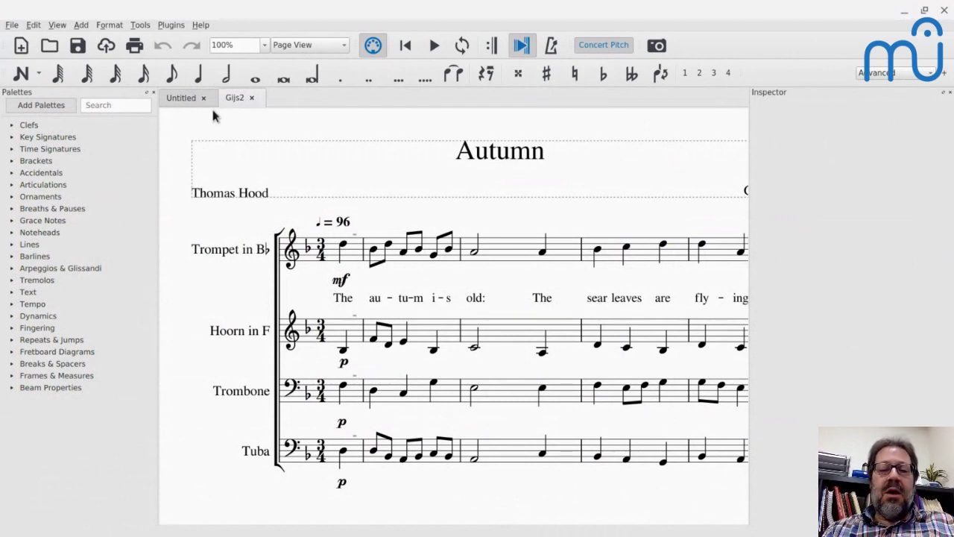
Open Fall, Leaves, Fall; Autumn Fires; and SATB Autumn, moving the SATB tab to second place
key("ctrl+o")
double_click(426, 235)
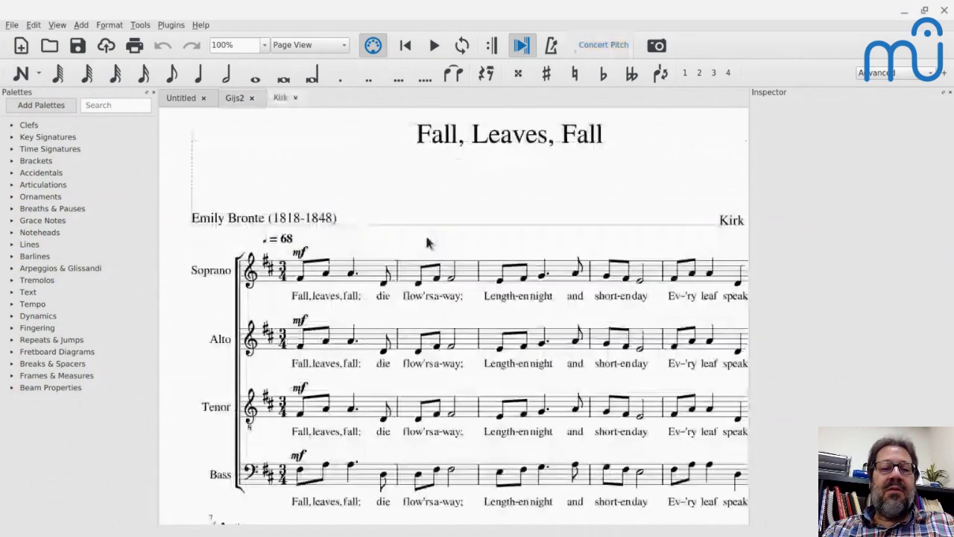
key("ctrl+o")
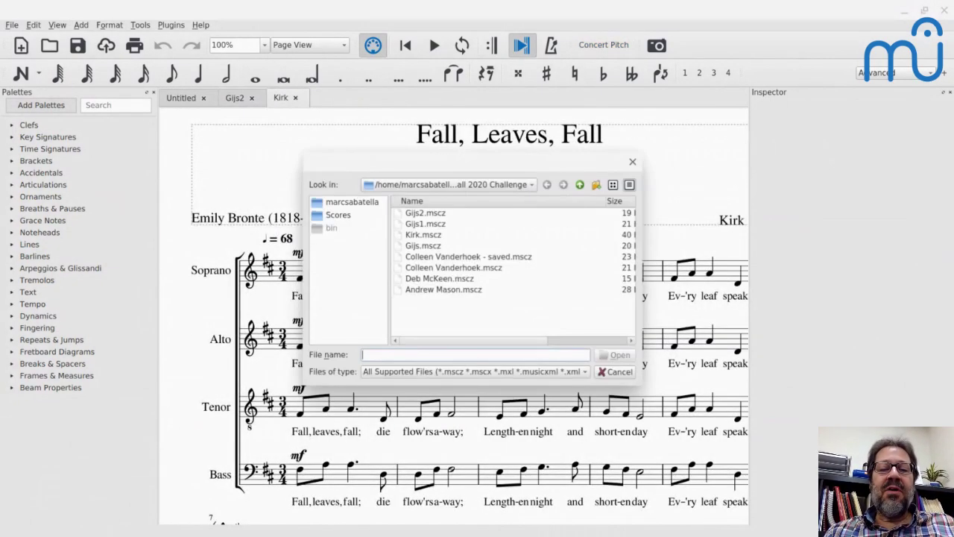
double_click(439, 278)
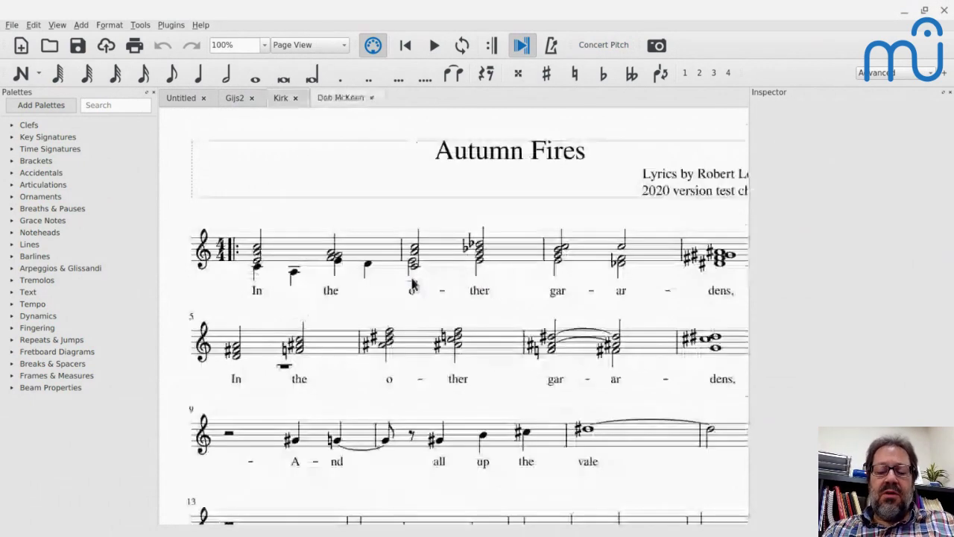
key("ctrl+o")
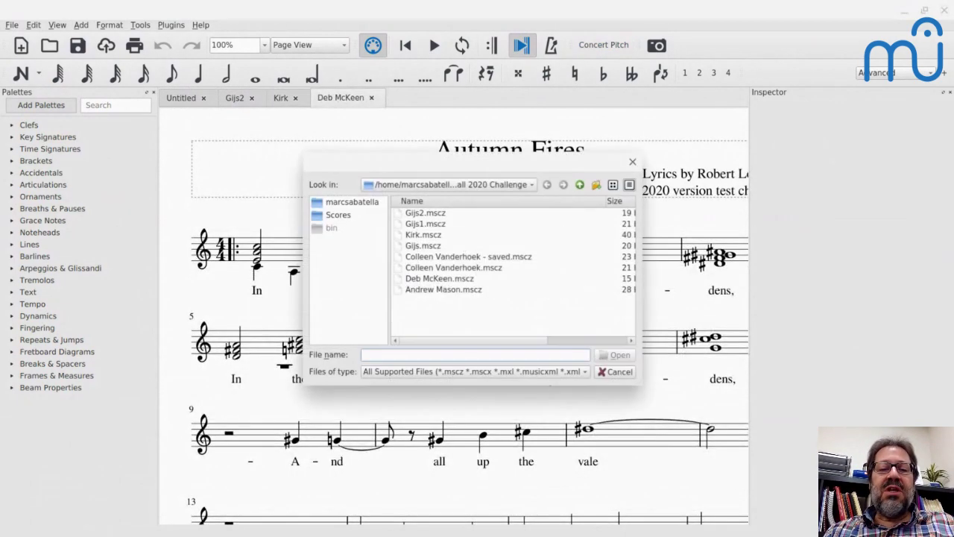
double_click(424, 225)
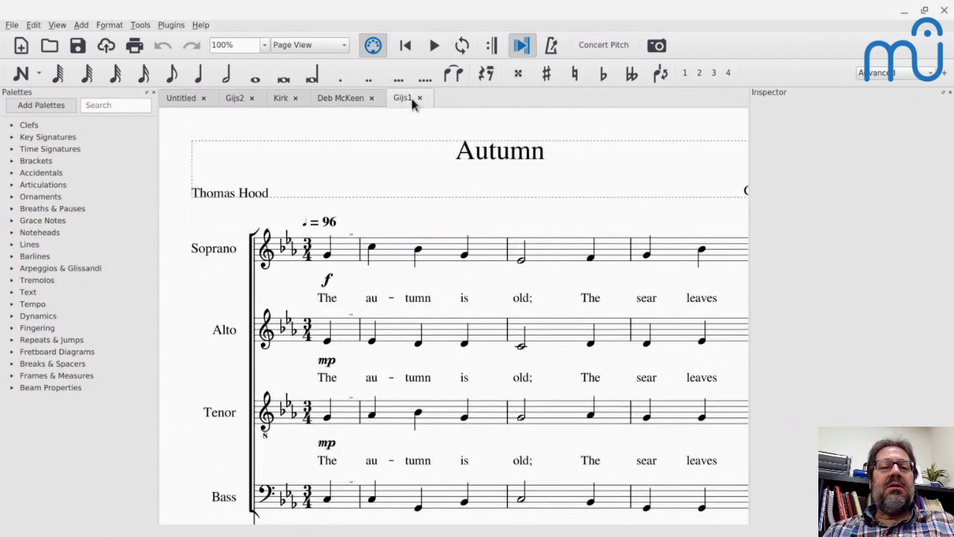
left_click_drag(384, 99, 237, 112)
key("alt+Tab")
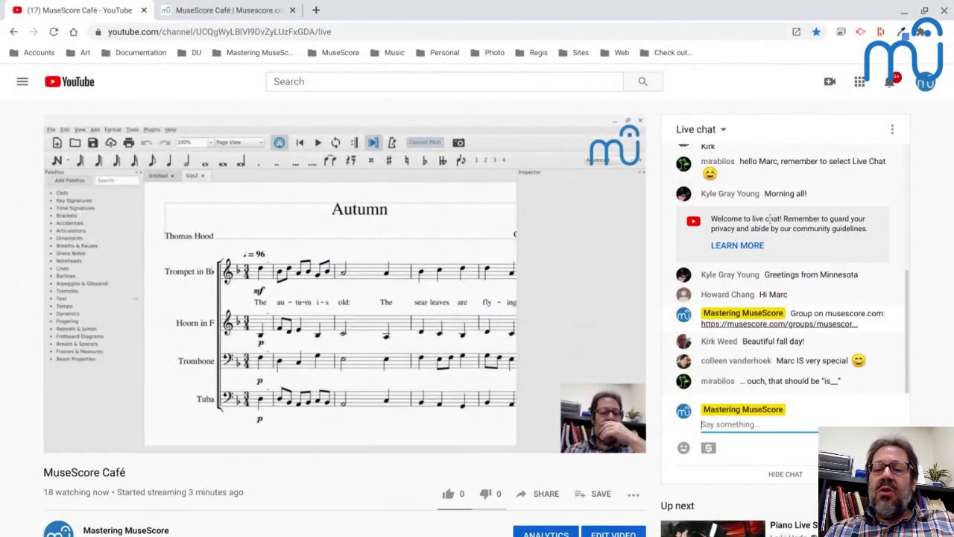
Scroll the live chat, then switch to the MuseScore Café group's Sheet music page
scroll(708, 283, "up", 3)
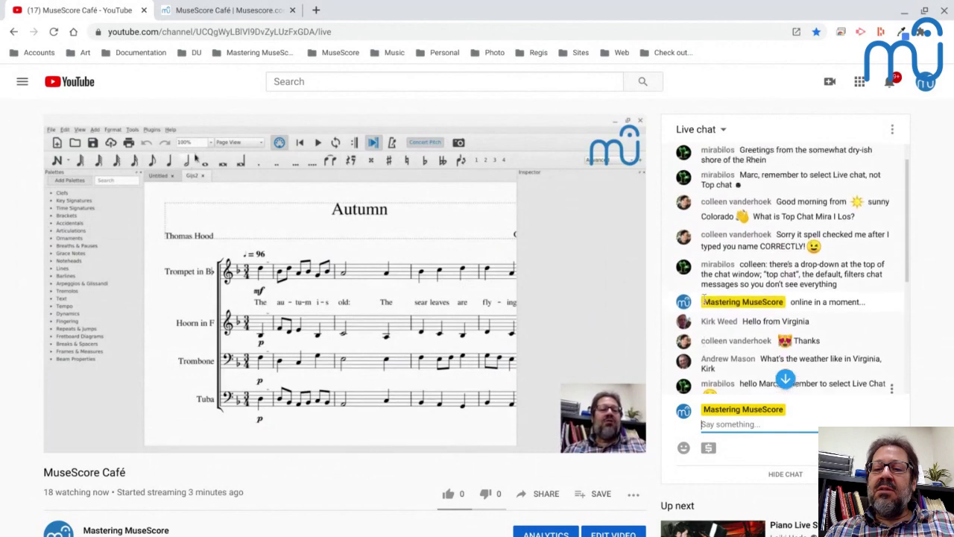
scroll(705, 298, "down", 8)
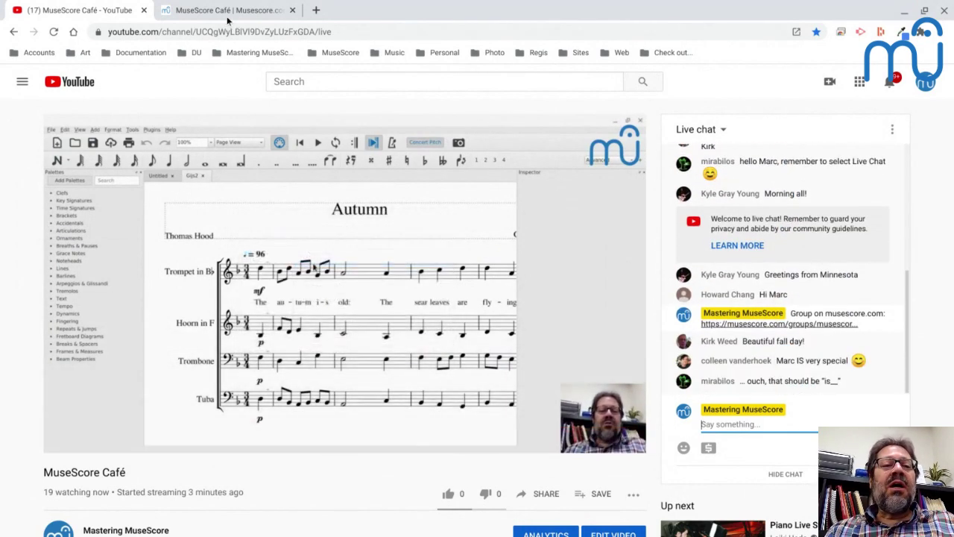
left_click(226, 18)
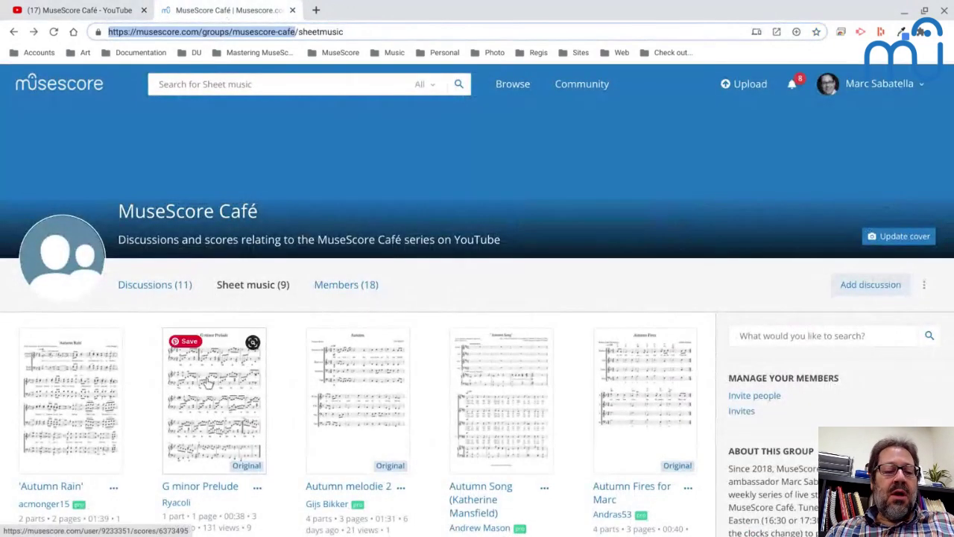
Open the 'Autumn Rain' barbershop score page and scroll through the score and its details
left_click(90, 408)
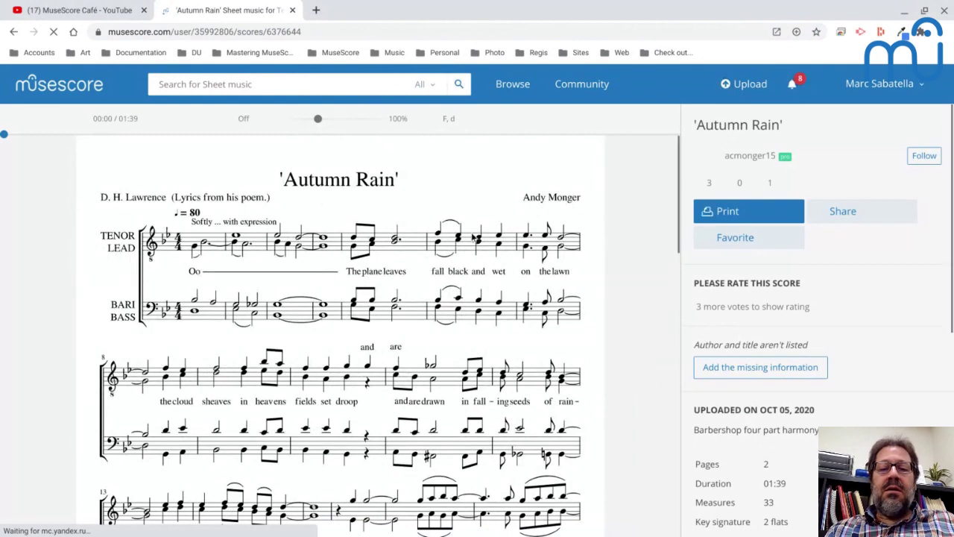
scroll(773, 384, "down", 1)
scroll(773, 383, "down", 2)
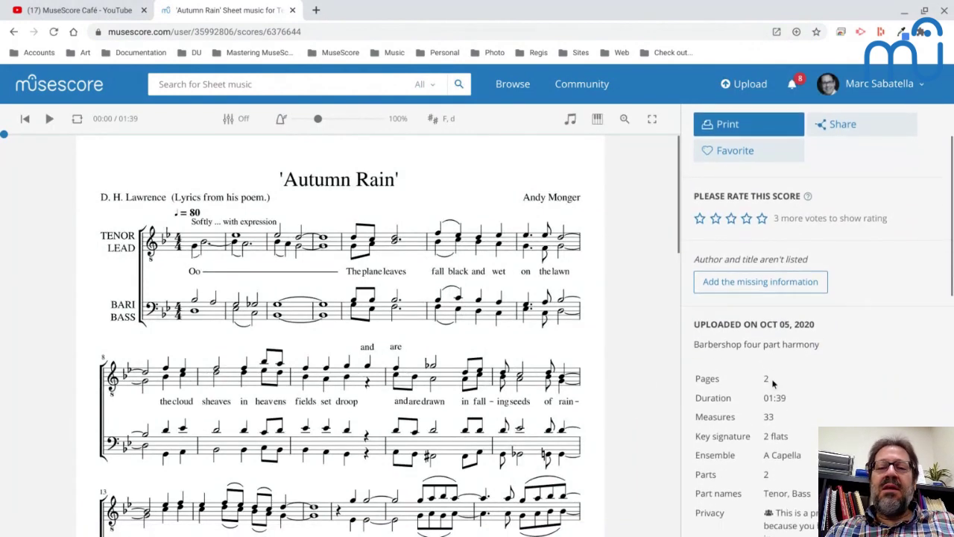
key("alt+Tab")
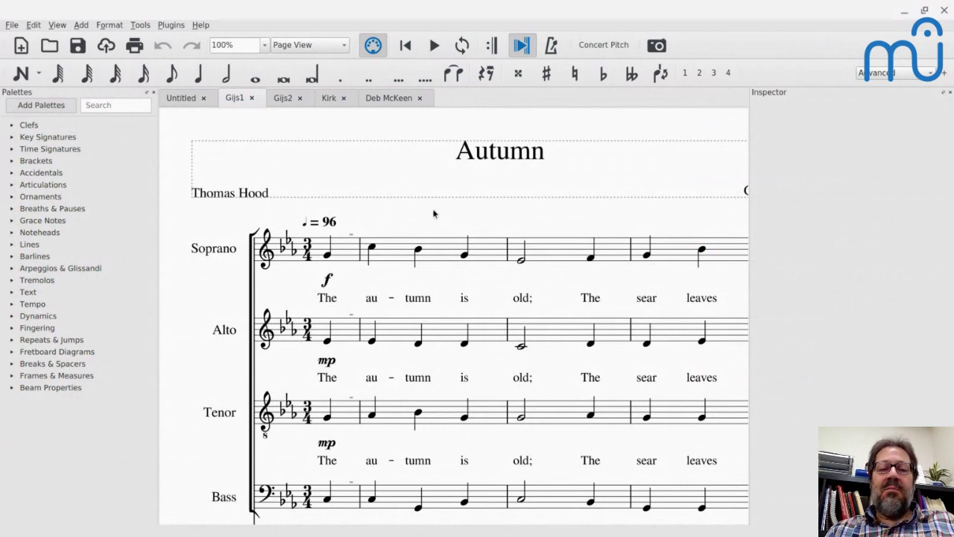
key("alt+Tab")
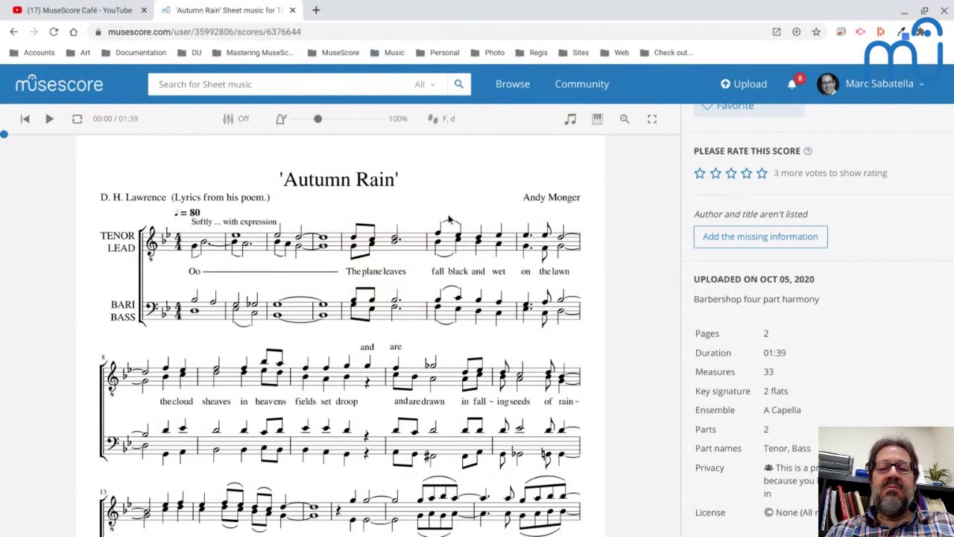
scroll(450, 218, "down", 2)
scroll(449, 219, "up", 2)
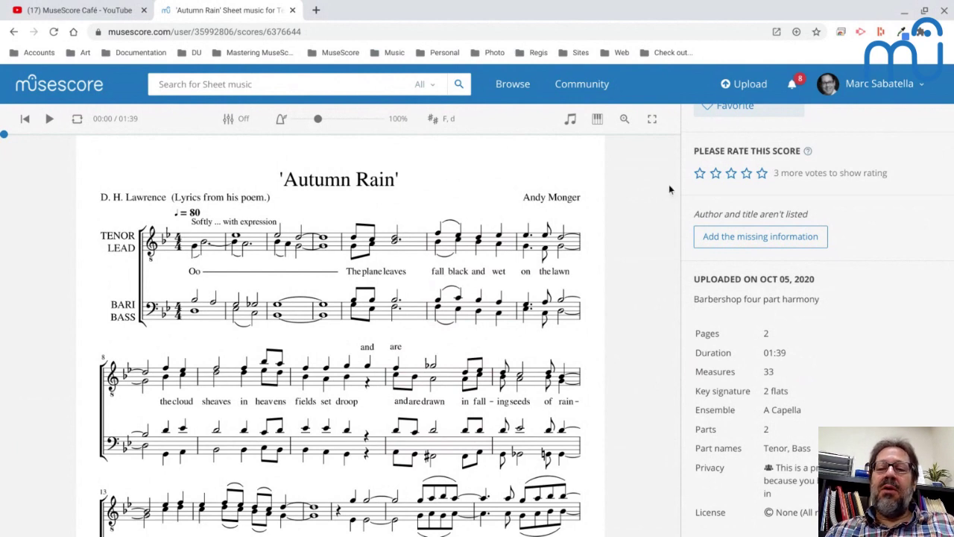
scroll(700, 183, "up", 2)
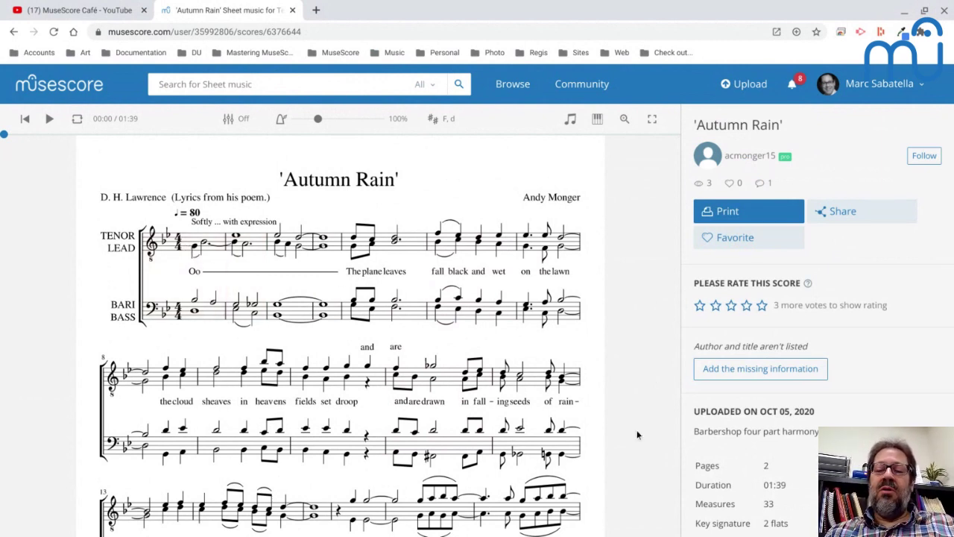
Go back to the YouTube live stream tab
key("alt+Tab")
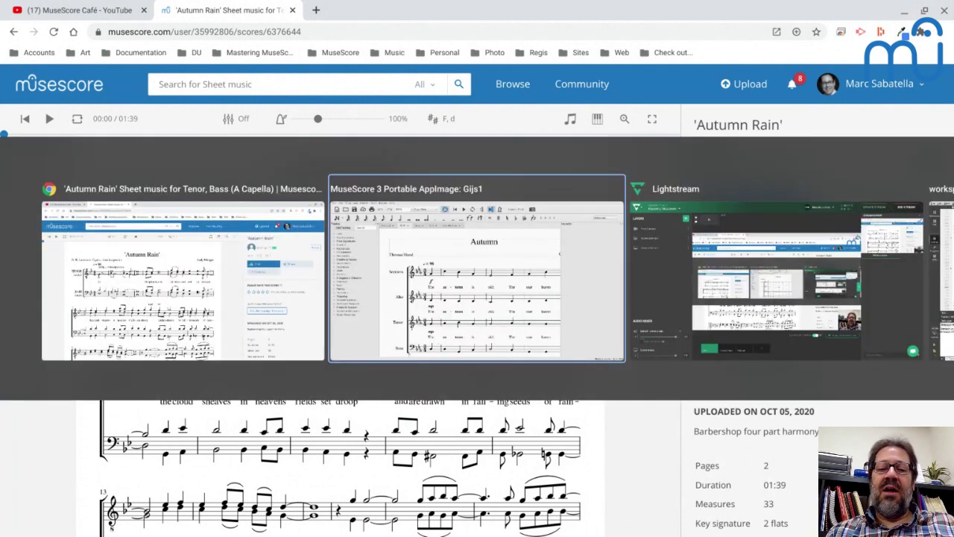
key("alt+shift+Tab")
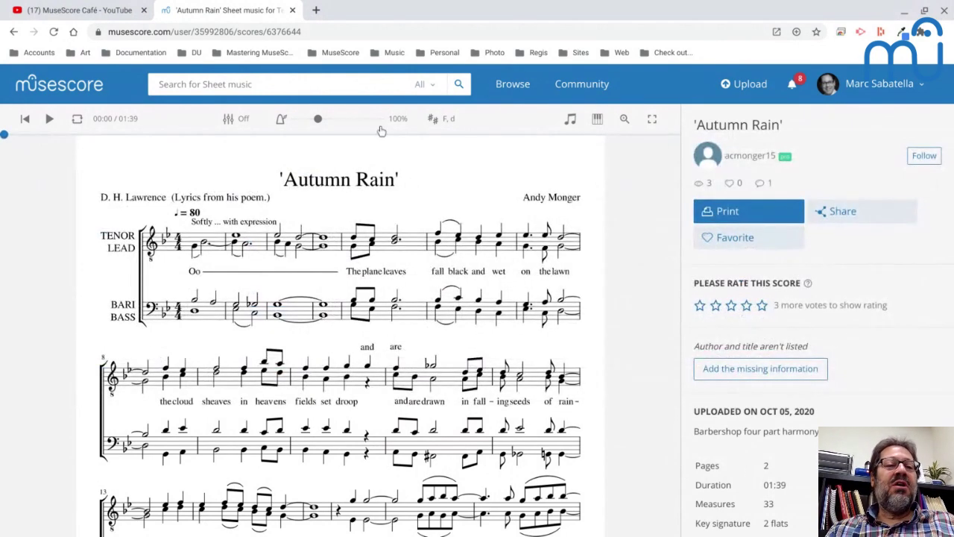
left_click(88, 17)
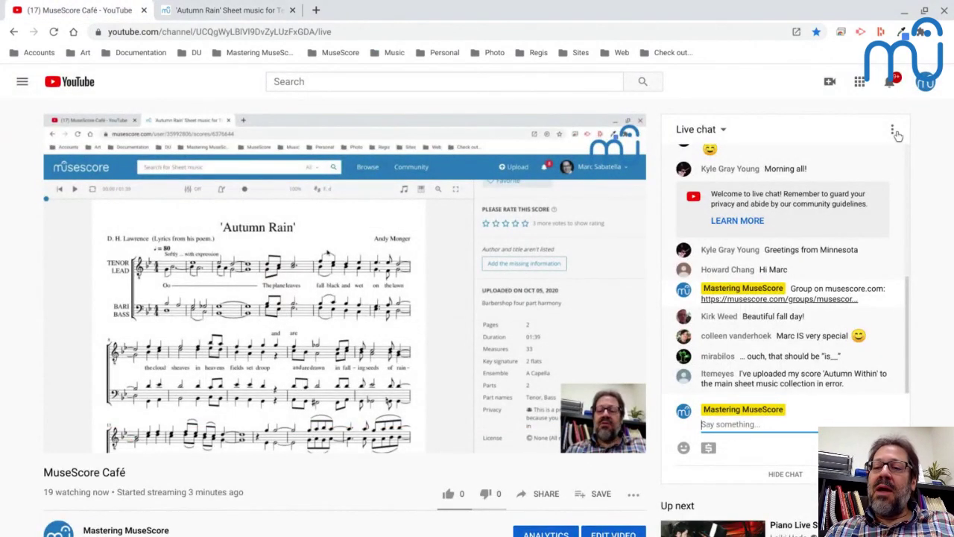
Pop the live chat into its own window, move it to the right, and bring the terminal forward
left_click(894, 132)
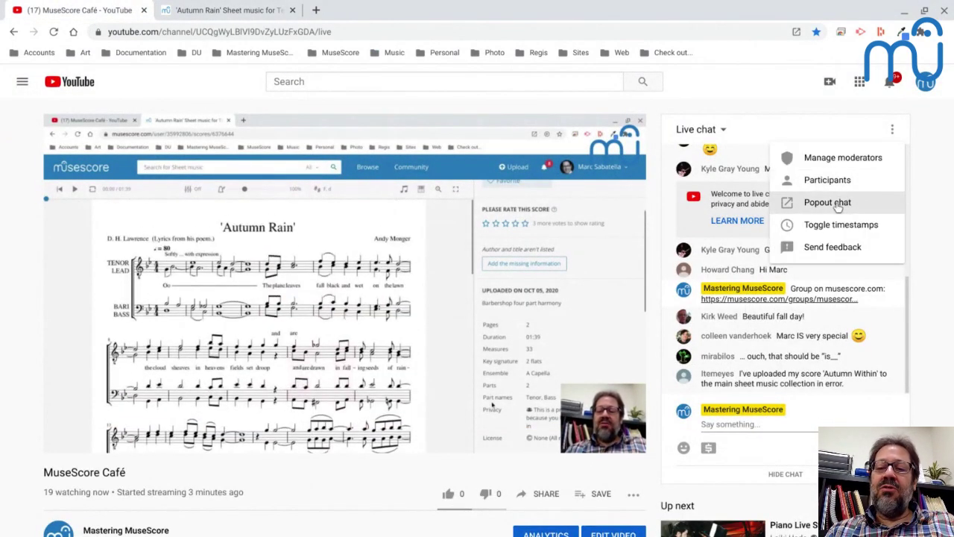
left_click(836, 205)
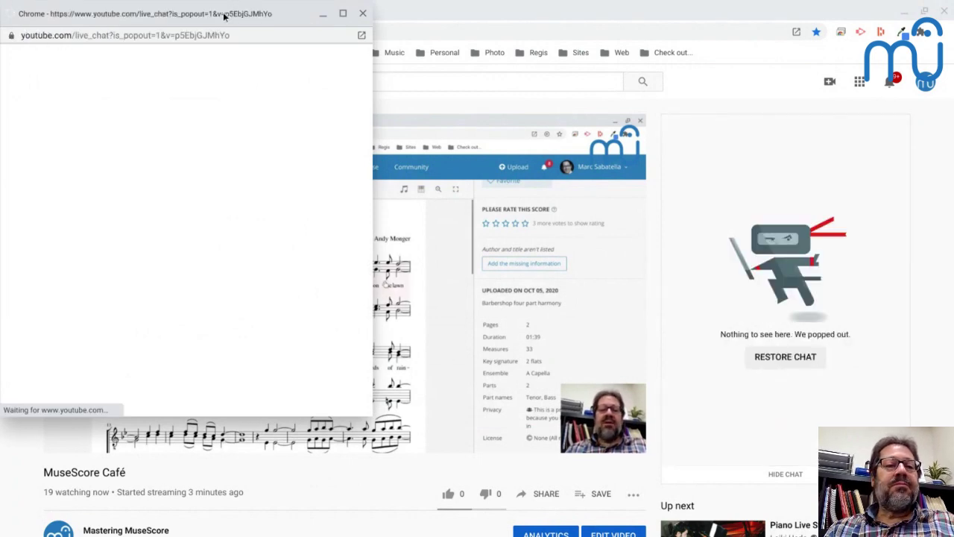
left_click_drag(223, 16, 796, 22)
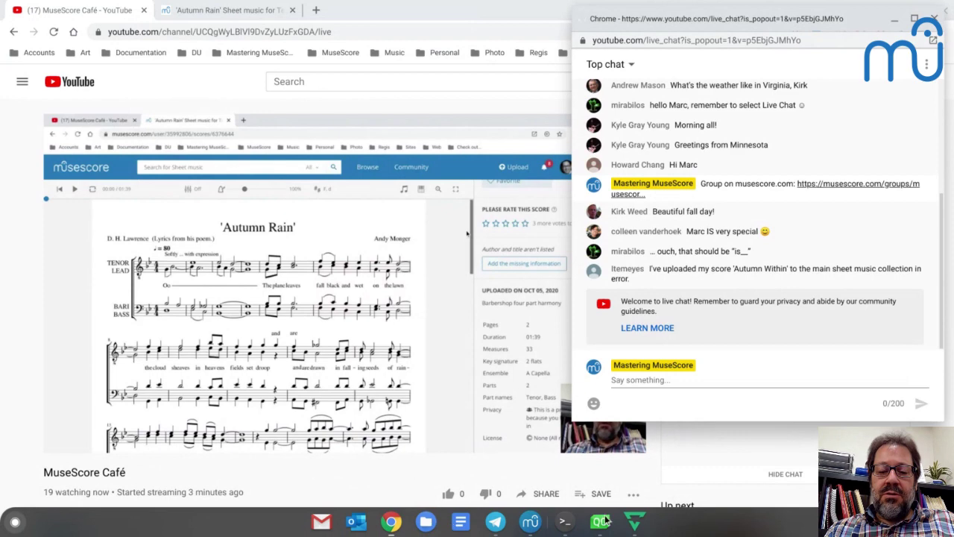
left_click(563, 522)
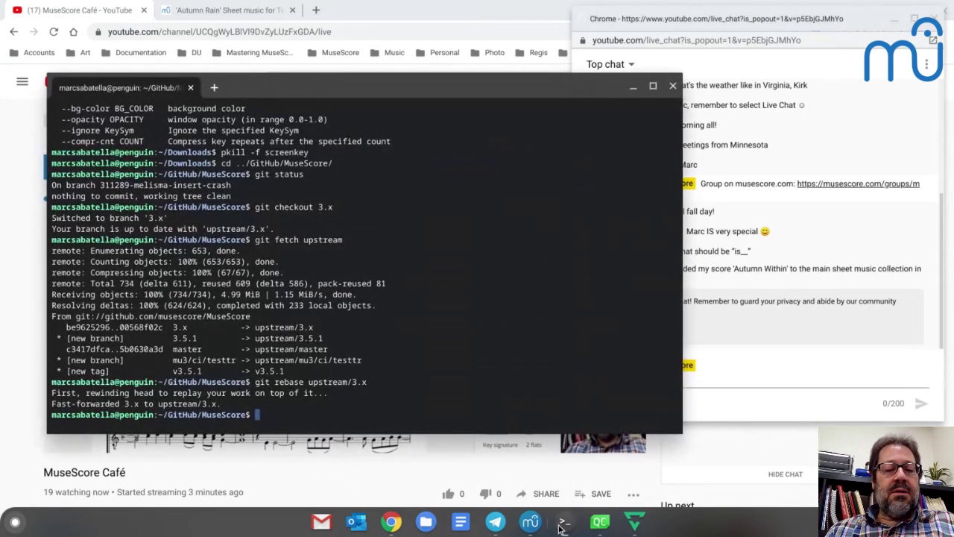
key("Up")
key("Up")
key("Up")
key("Up")
key("Up")
key("Up")
key("Up")
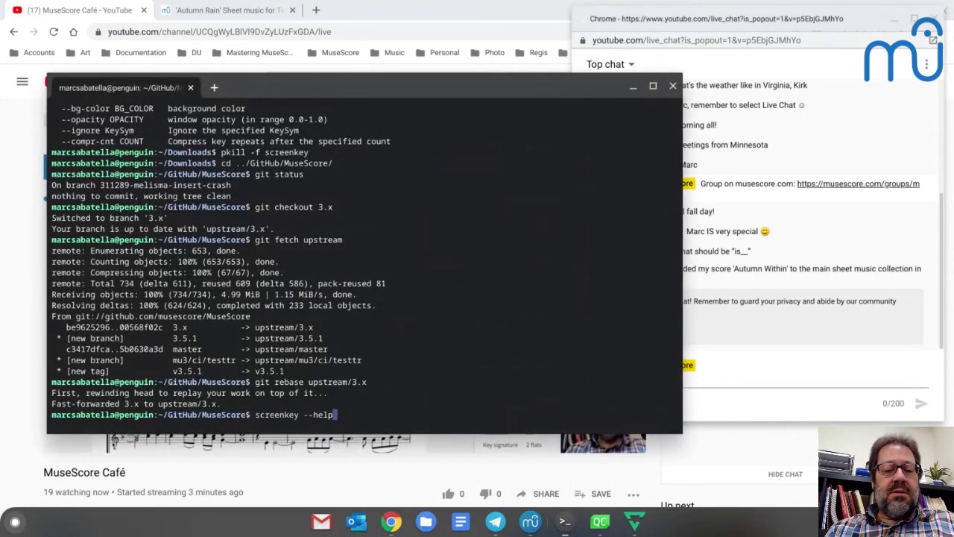
Recall and run 'screenkey --key-mode raw' from history, then return to the chat window
key("Up")
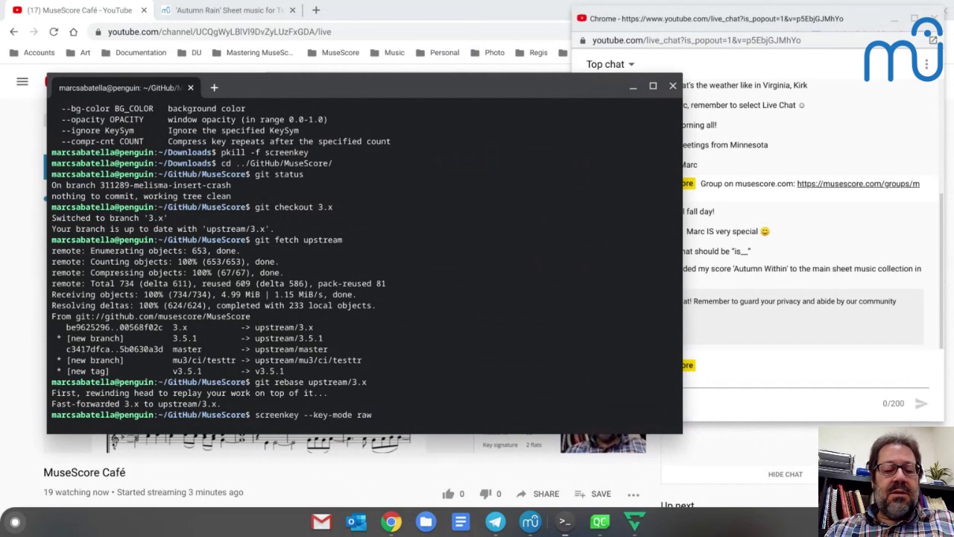
key("Return")
key("alt+Tab")
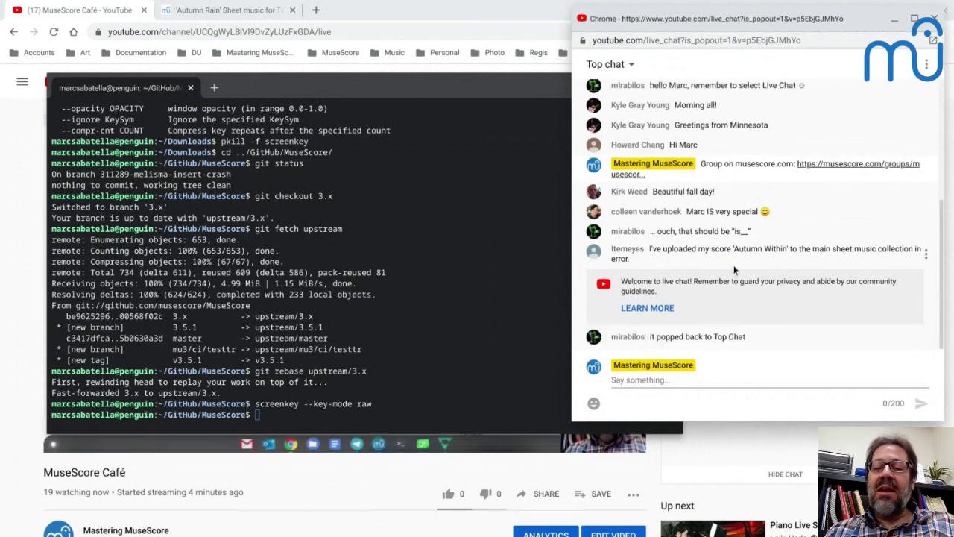
In the popped-out chat window, change the Top chat filter to Live chat
left_click(617, 65)
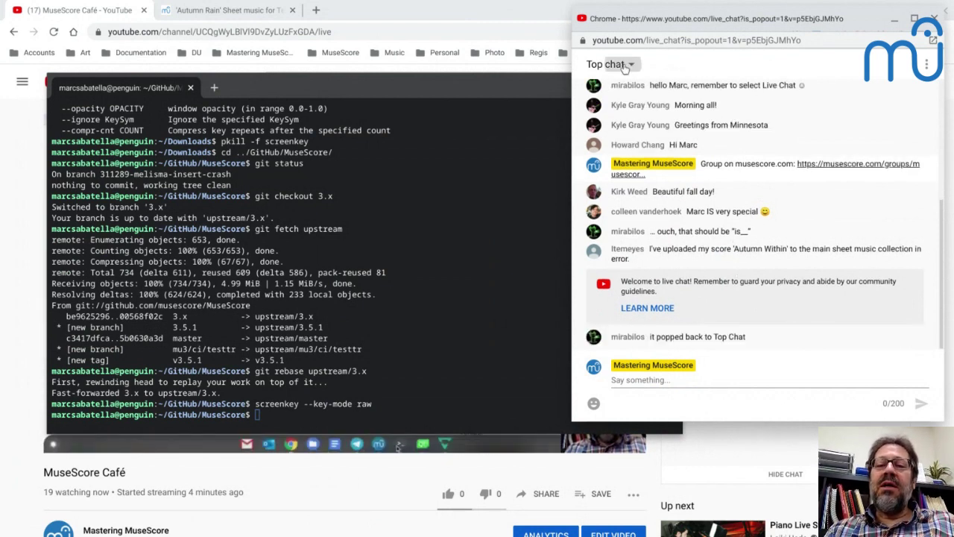
left_click(617, 127)
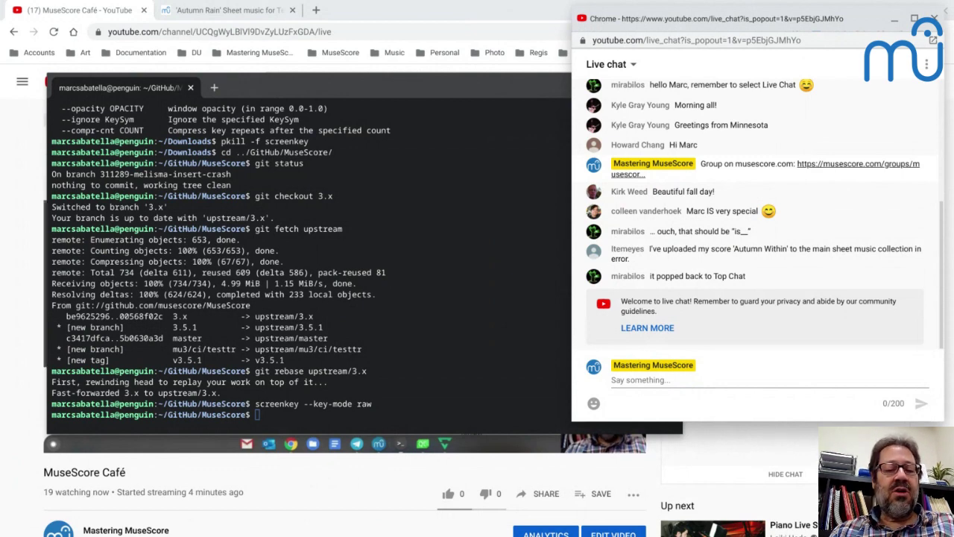
Switch to MuseScore 3 and open the Kirk score tab, 'Fall, Leaves, Fall'
key("alt+Tab")
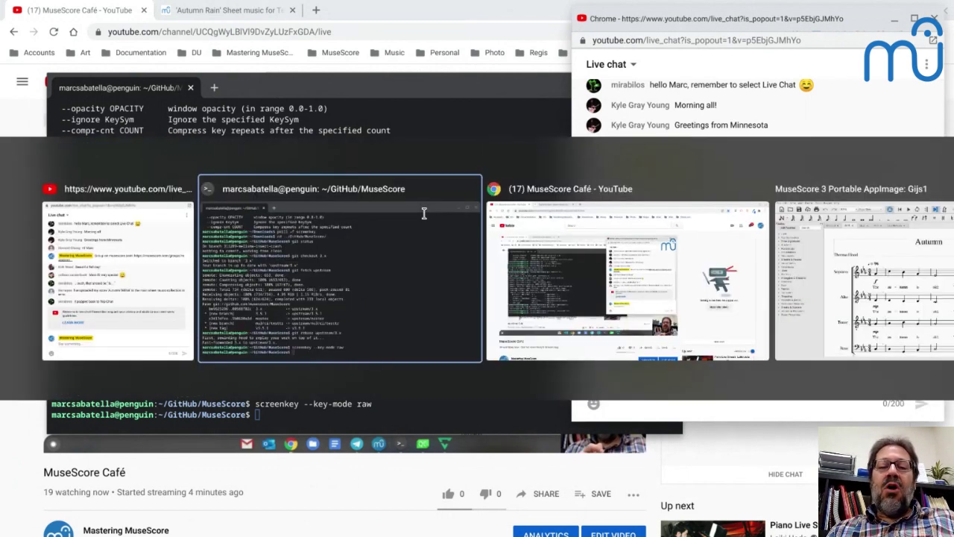
key("alt+Tab")
key("alt+Tab")
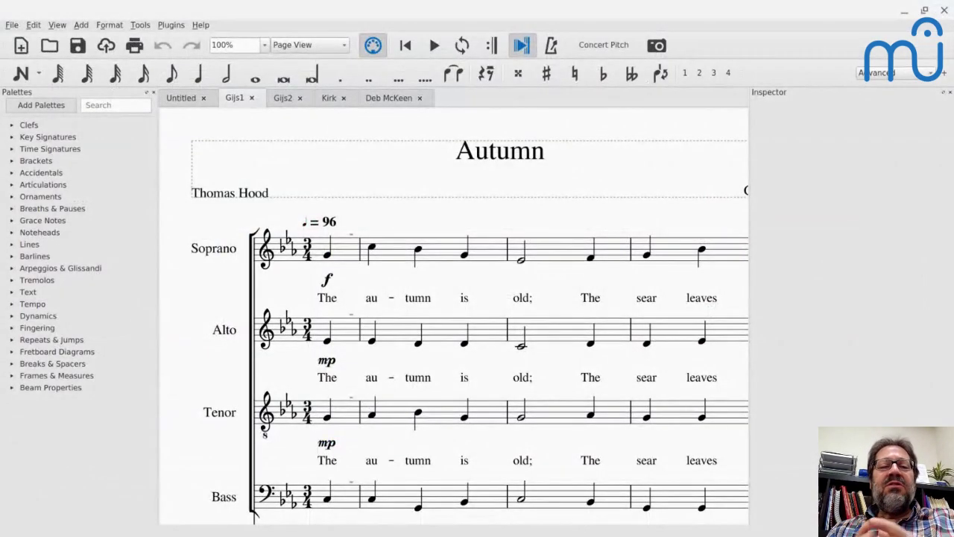
left_click(326, 103)
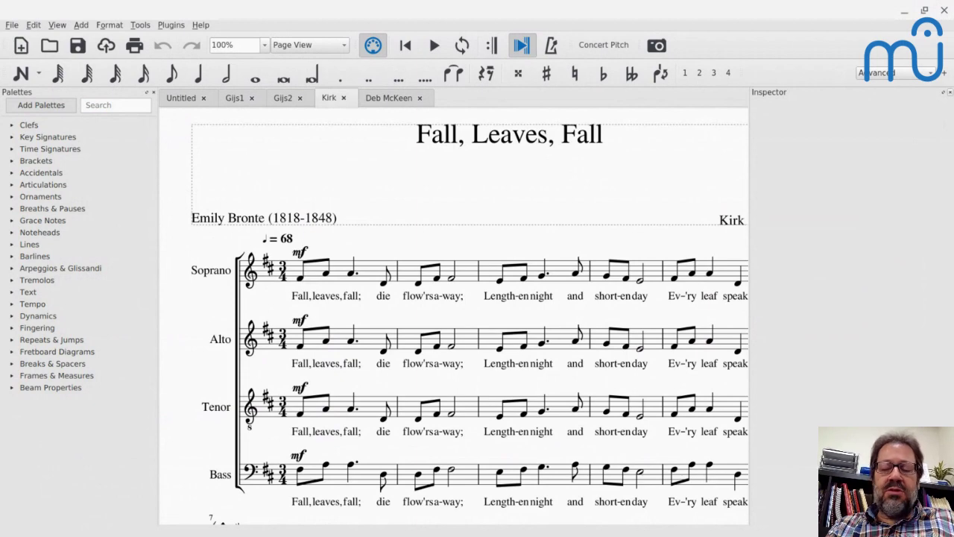
Close the Inspector (F8) and Palettes (F9), then select Soprano measure 1
key("F8")
key("F9")
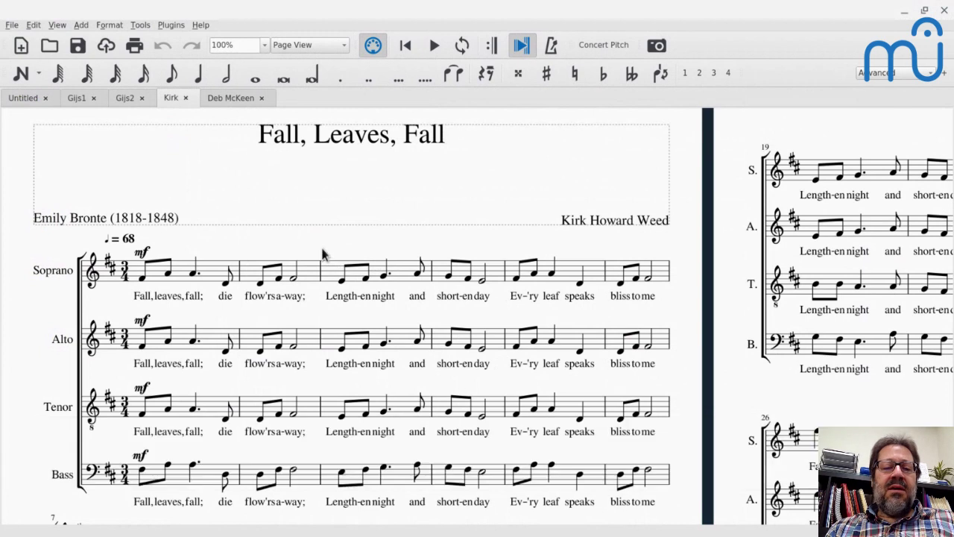
left_click(157, 281)
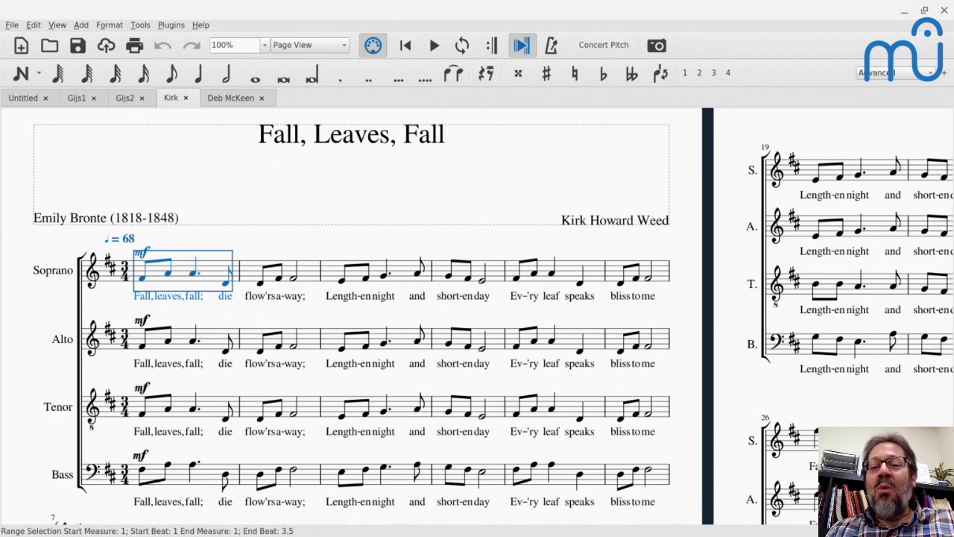
Play the score from measure 1, stop it, and switch to the live chat window
key("space")
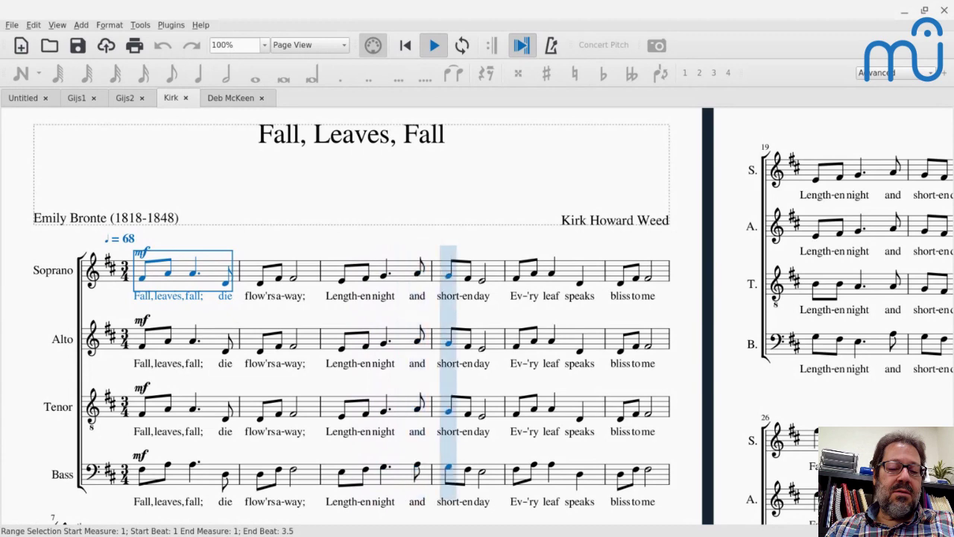
key("space")
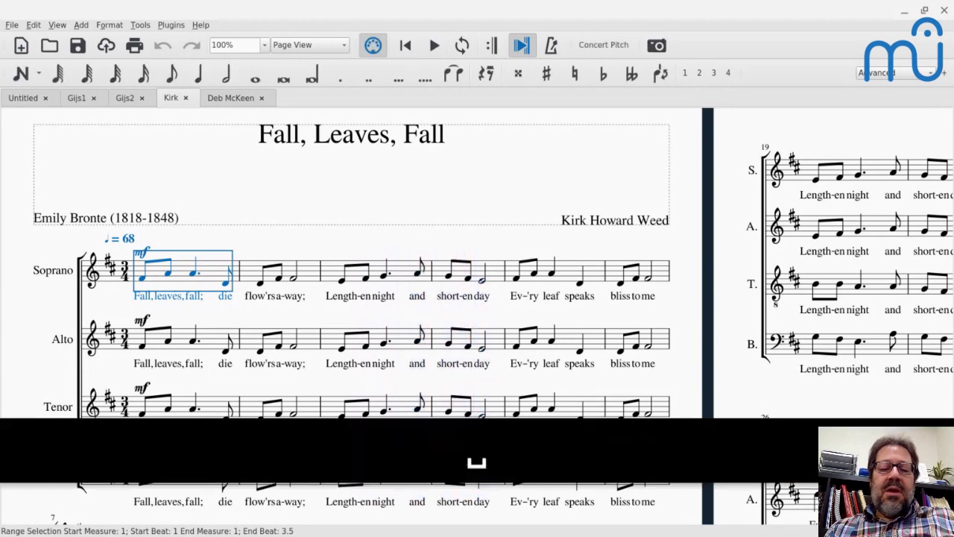
key("alt+Tab")
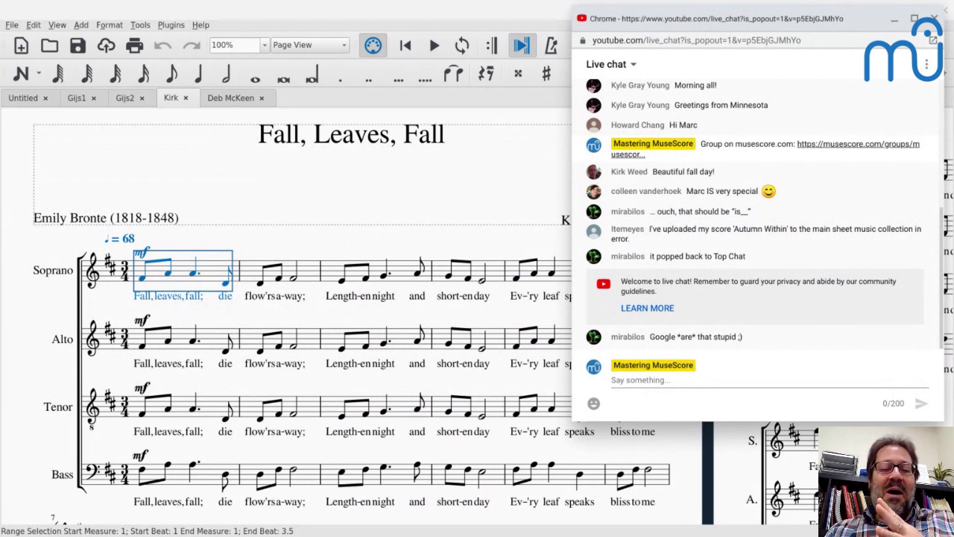
Bring the MuseScore 'Fall, Leaves, Fall' score back in front of the chat
left_click(337, 240)
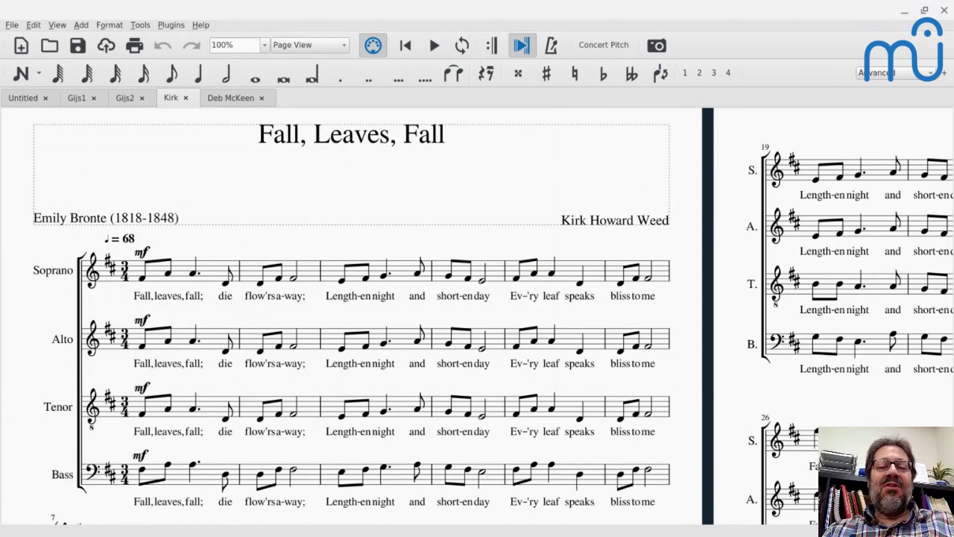
scroll(350, 313, "down", 3)
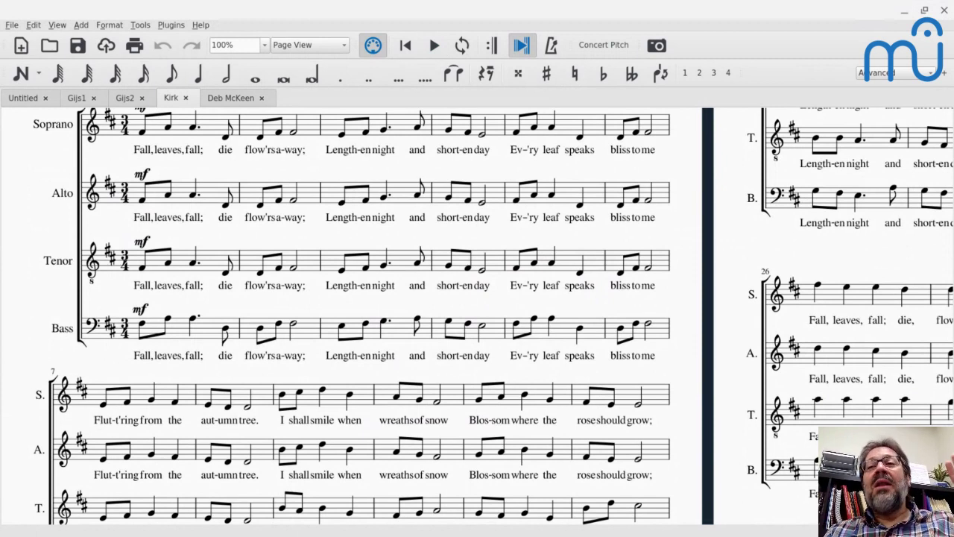
left_click(116, 406)
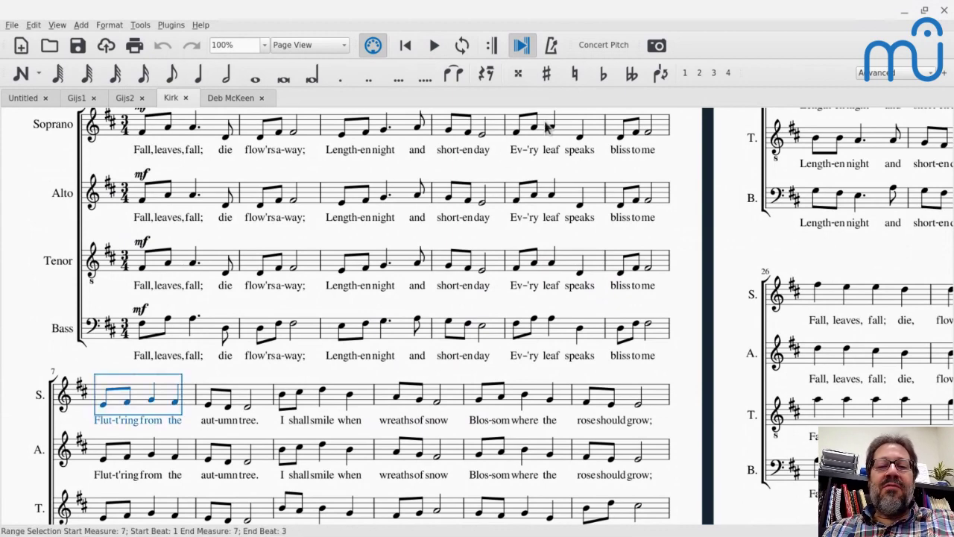
left_click(580, 129)
key("space")
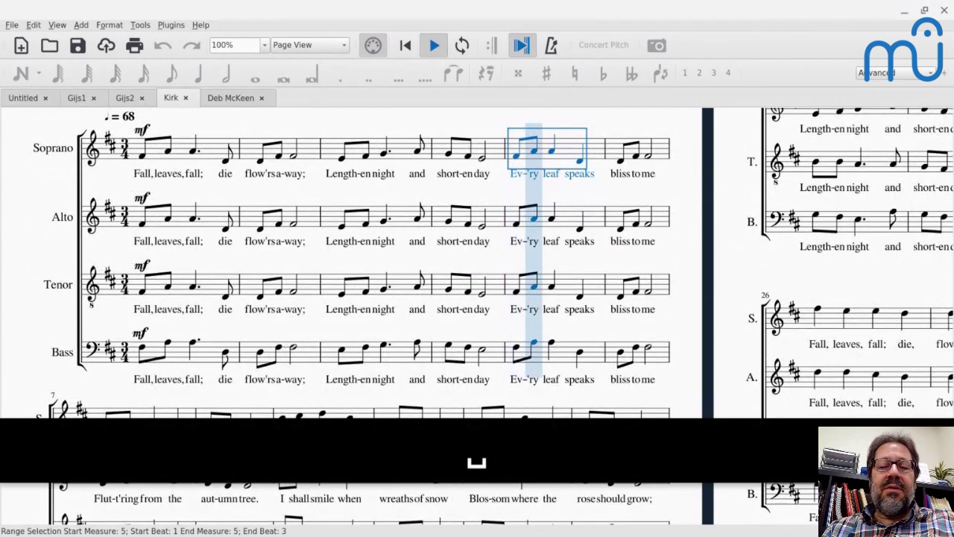
key("space")
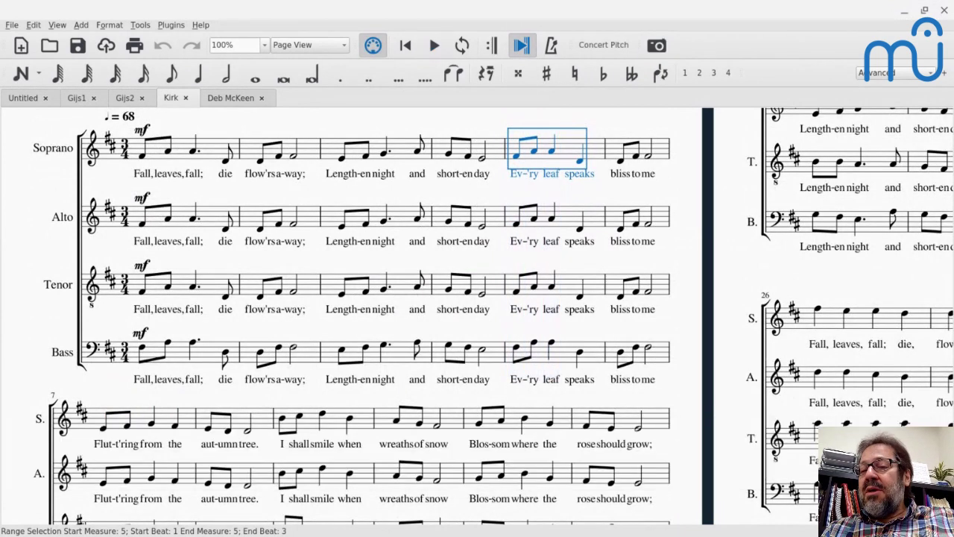
key("space")
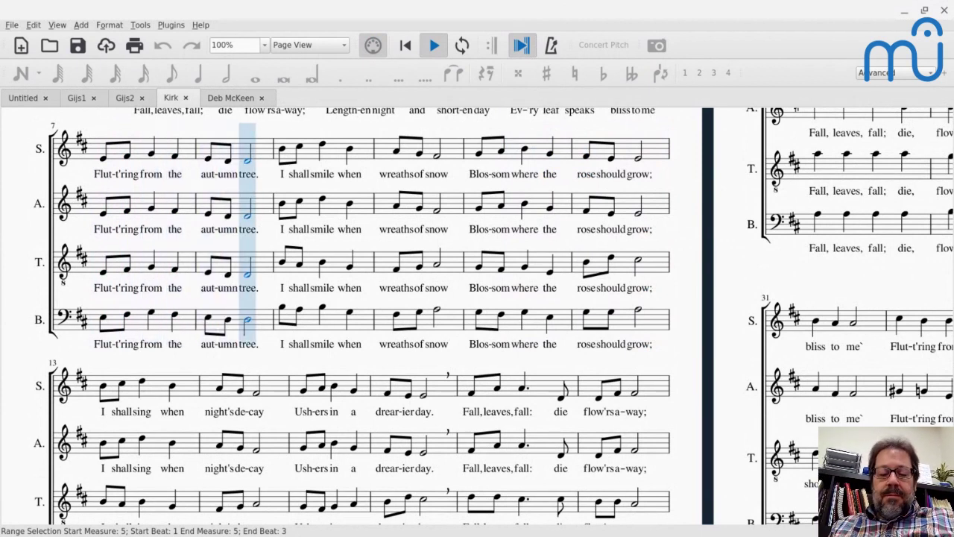
key("space")
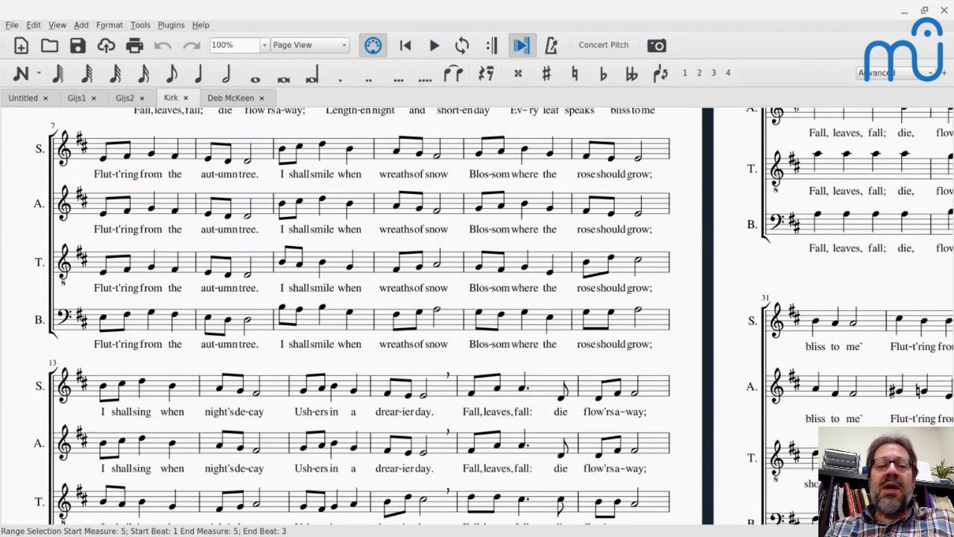
key("space")
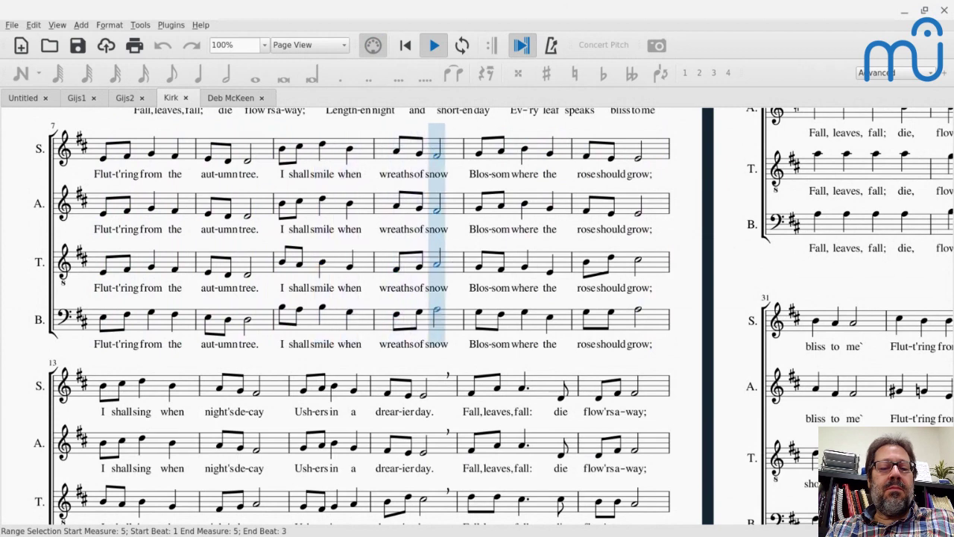
key("space")
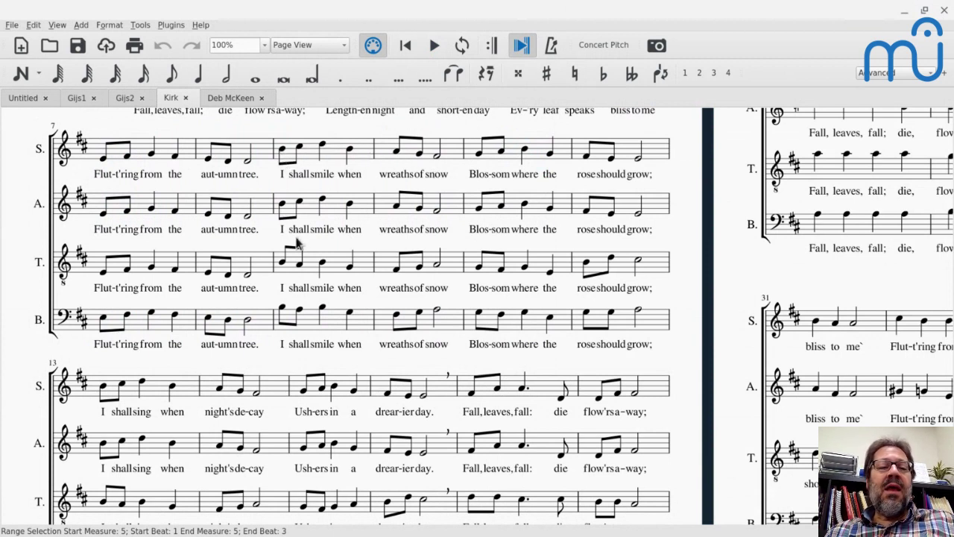
left_click(283, 264)
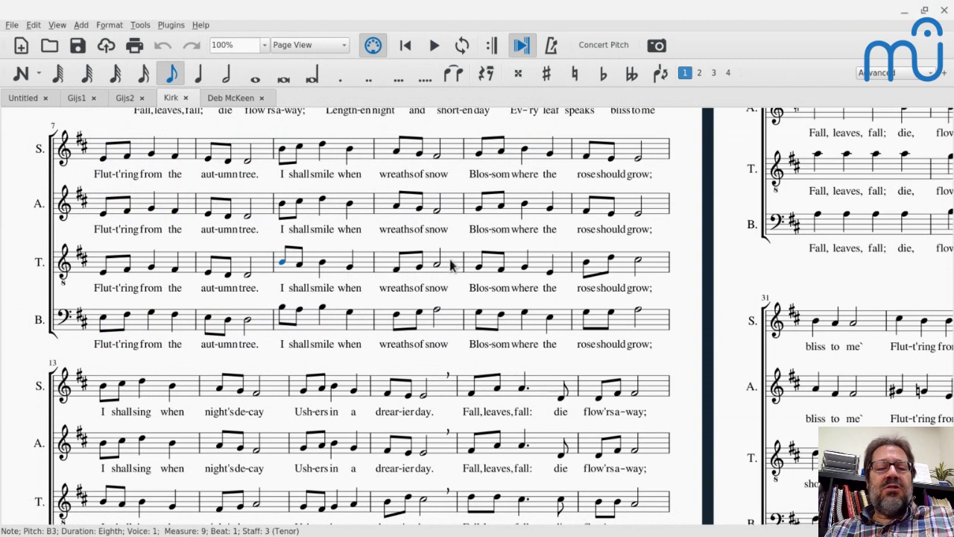
left_click(284, 309)
key("Right")
key("Right")
key("Right")
key("Right")
key("Right")
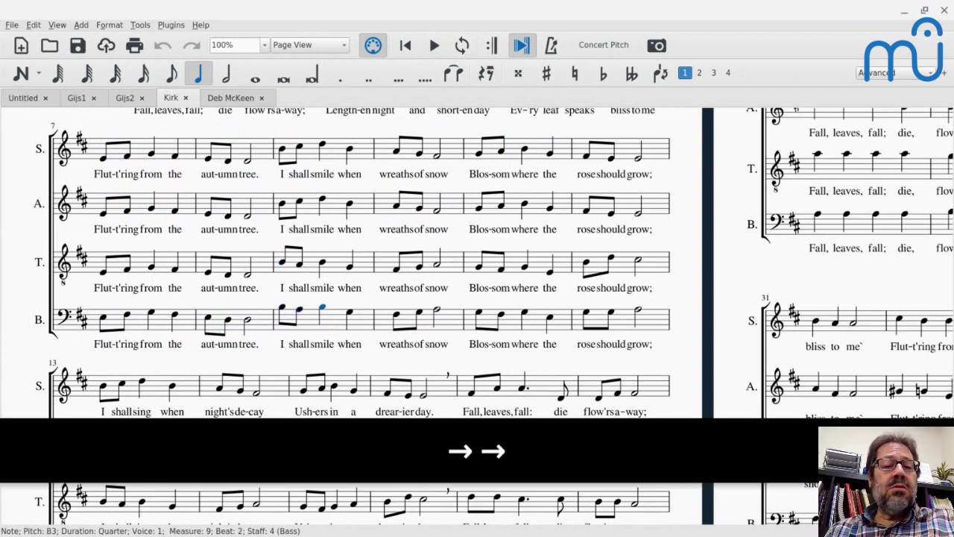
key("Right")
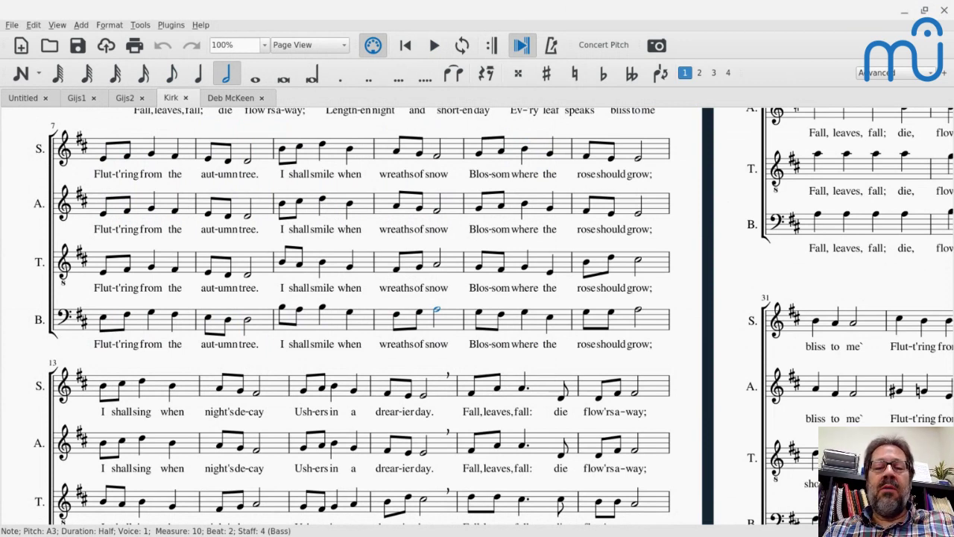
key("space")
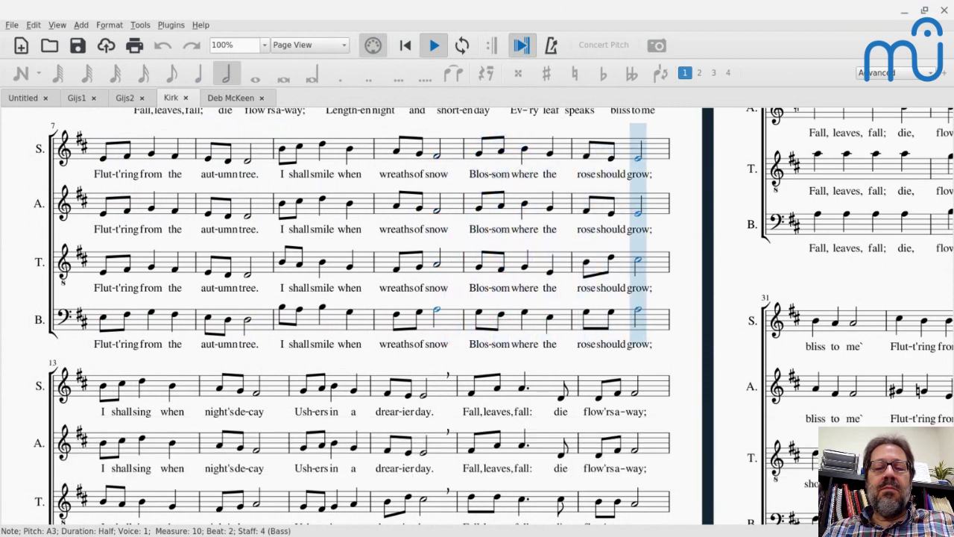
key("space")
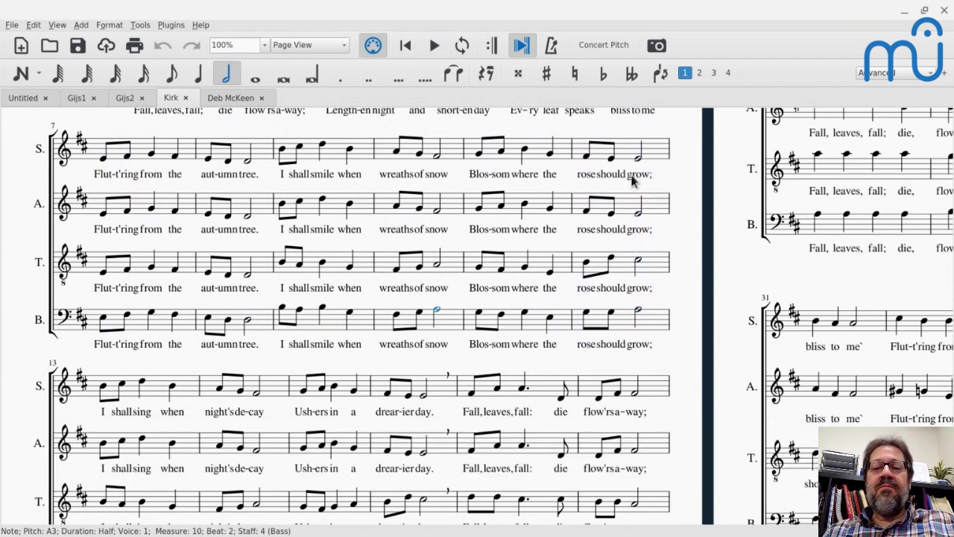
left_click(587, 156)
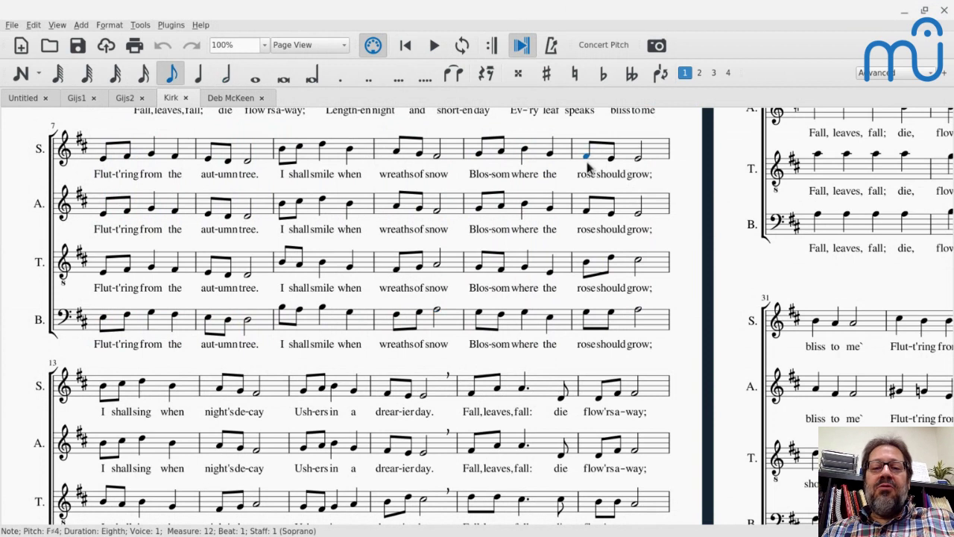
left_click(587, 212)
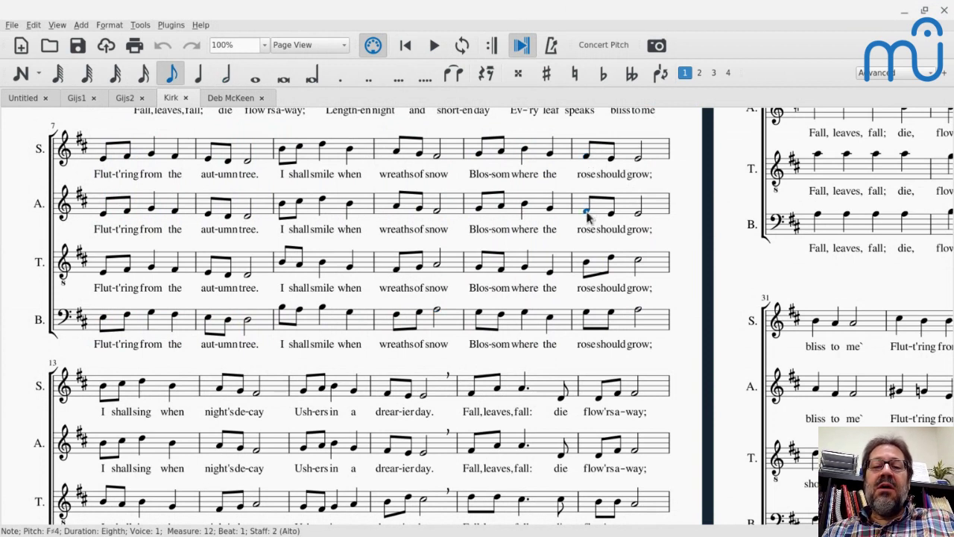
left_click(587, 262)
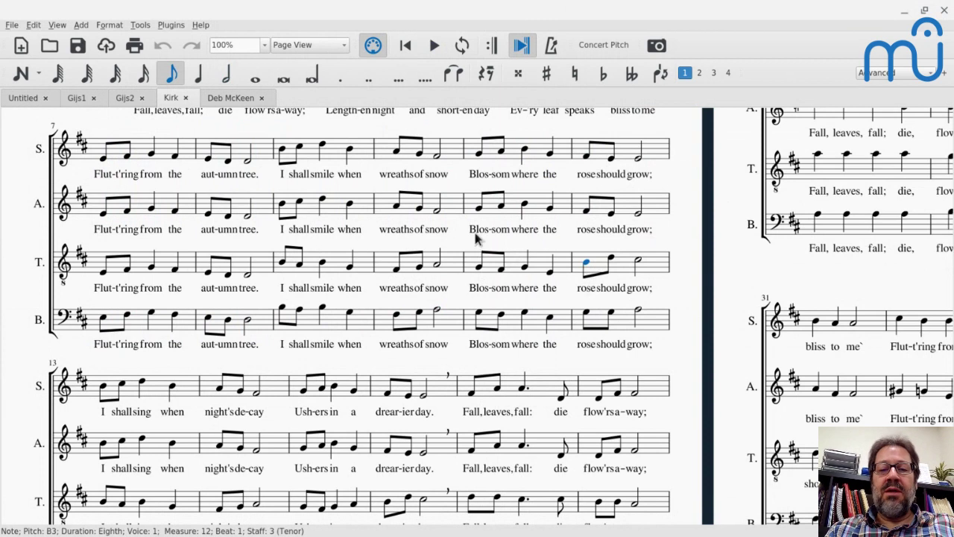
left_click(478, 210)
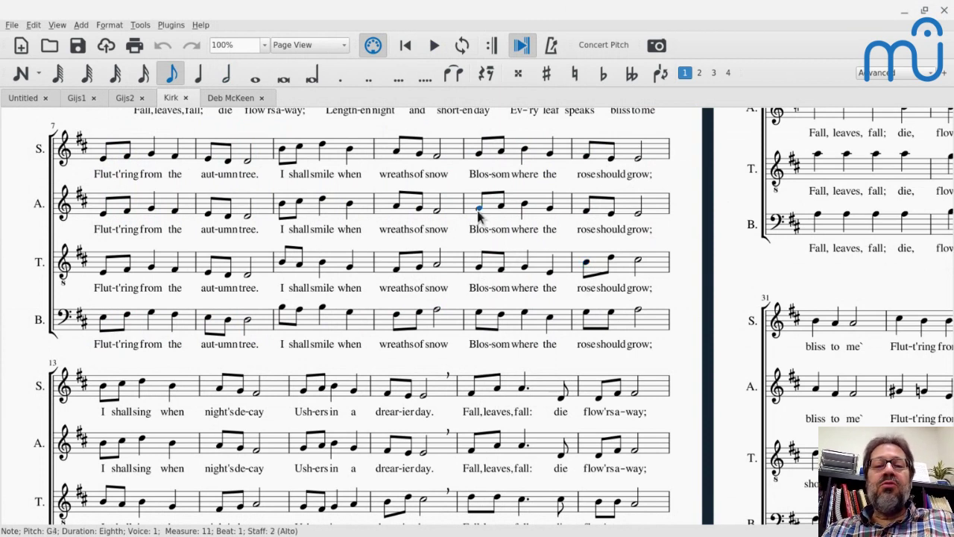
key("space")
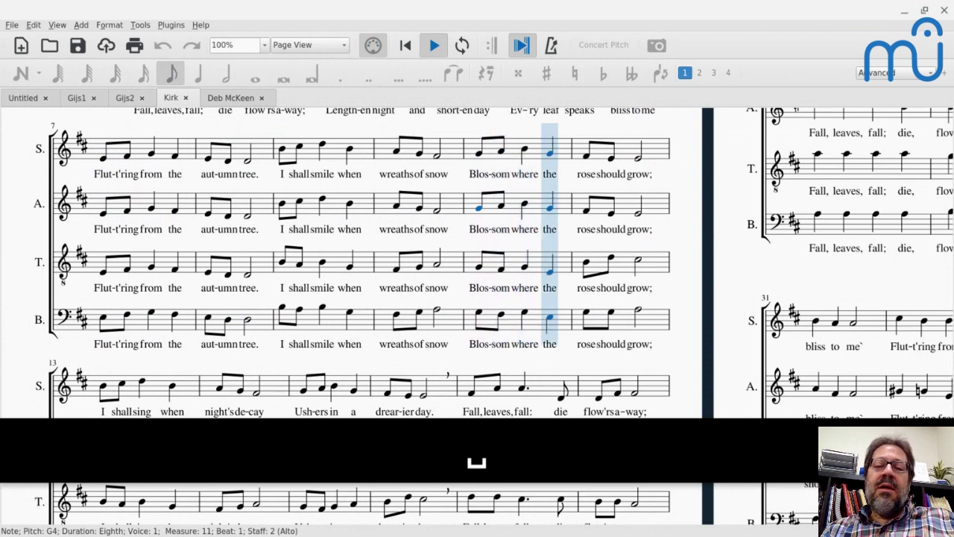
key("space")
left_click(480, 154)
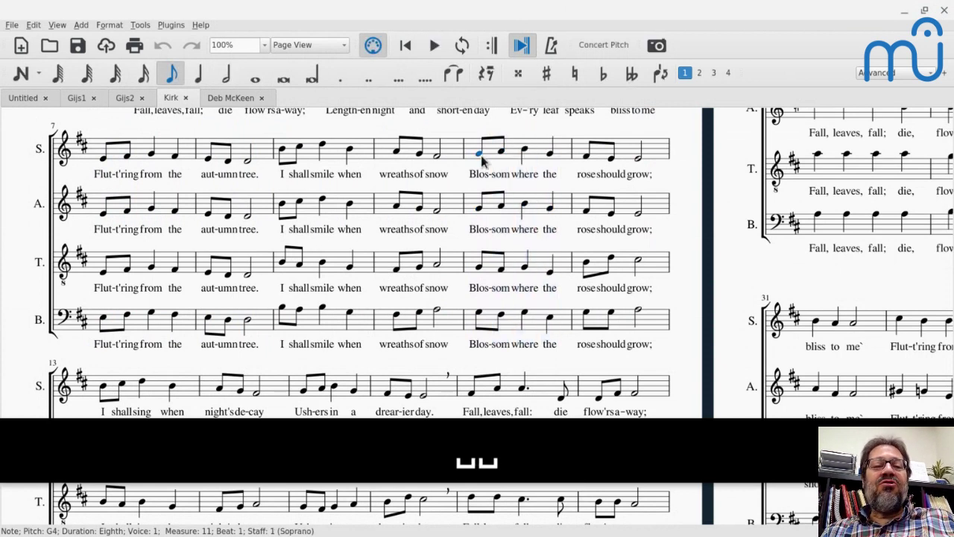
left_click(478, 210)
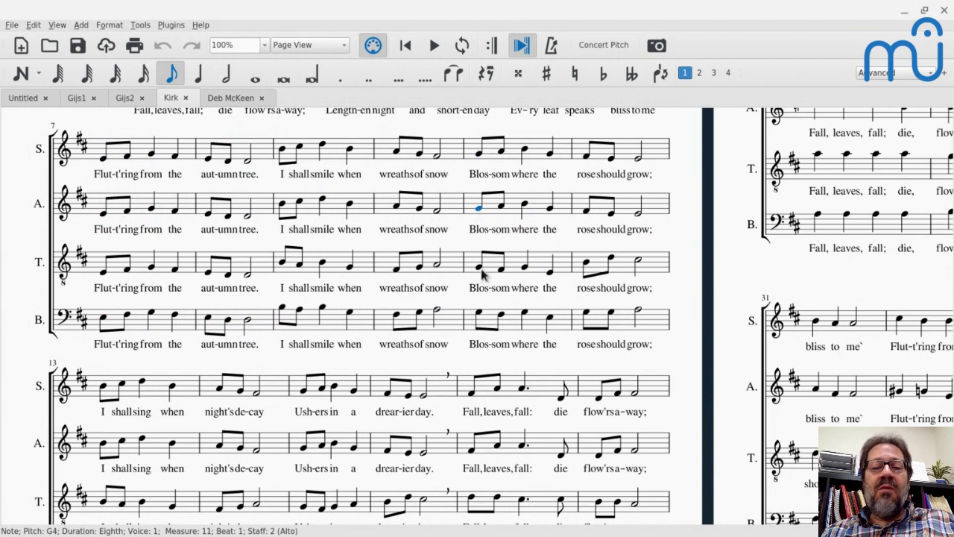
left_click(284, 311)
left_click(283, 262)
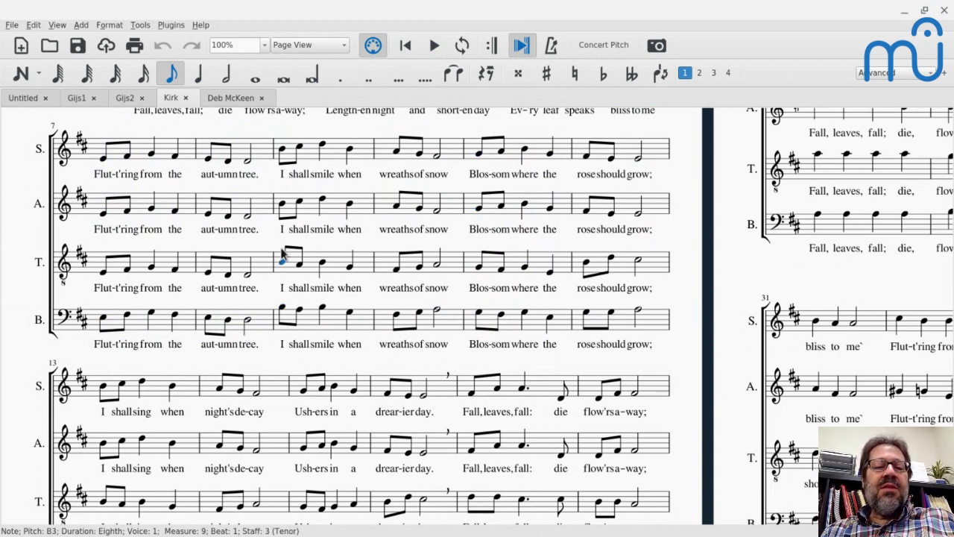
left_click(281, 209)
left_click(283, 152)
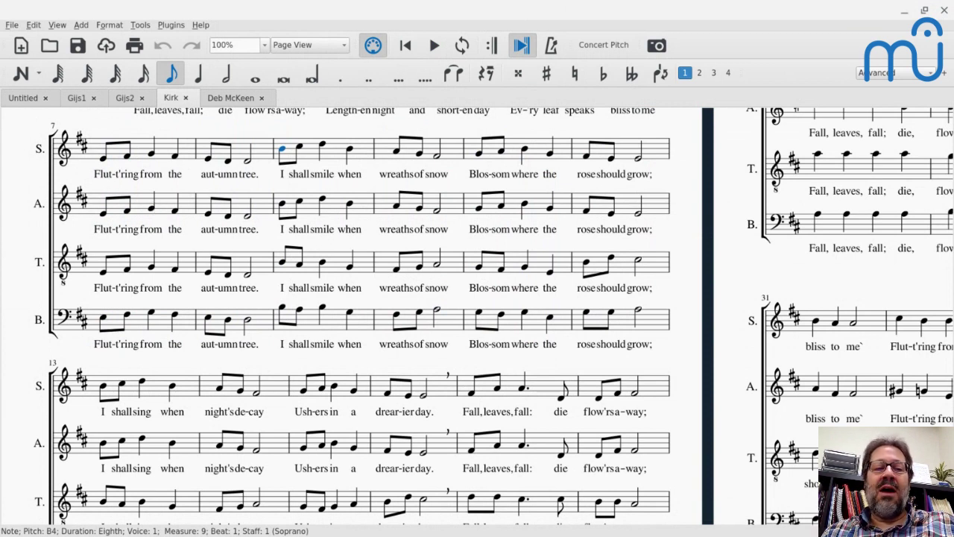
Select the soprano's first note in measure 7 and scroll up to the title
left_click(104, 161)
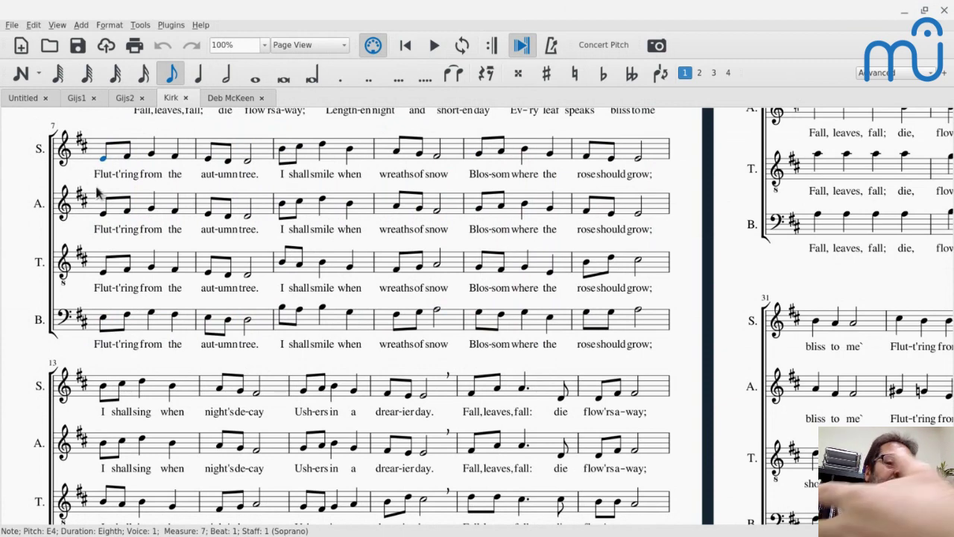
scroll(3, 182, "up", 10)
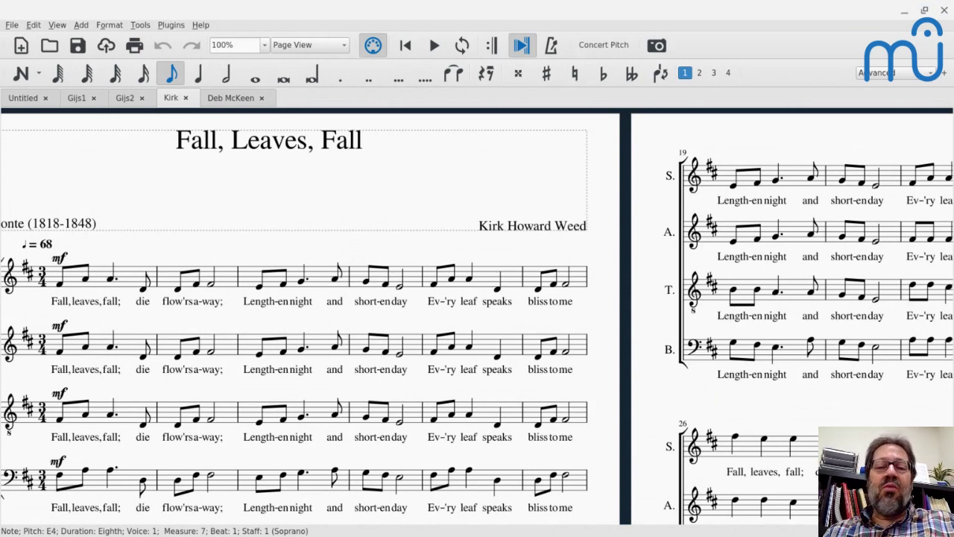
Scroll down to show the system starting at measure 7
scroll(350, 344, "down", 6)
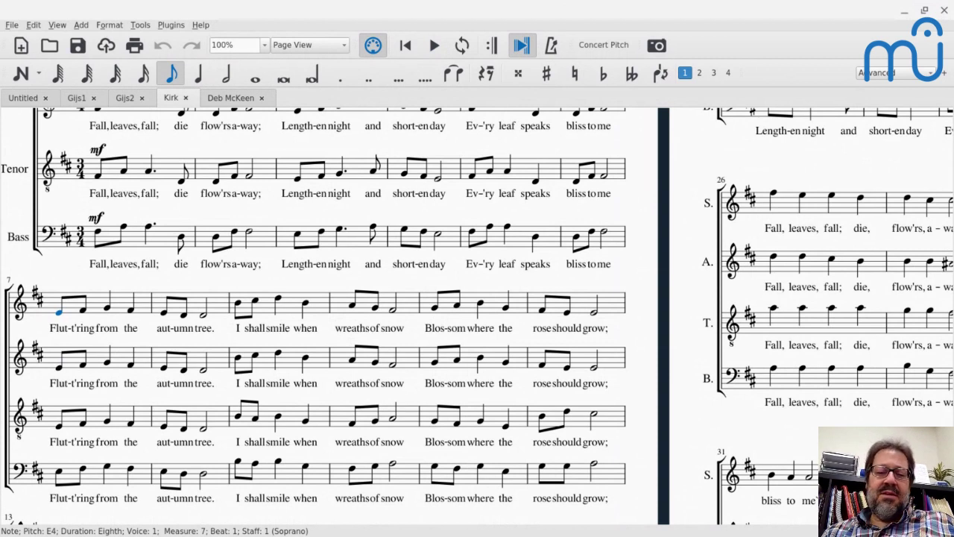
left_click(516, 240)
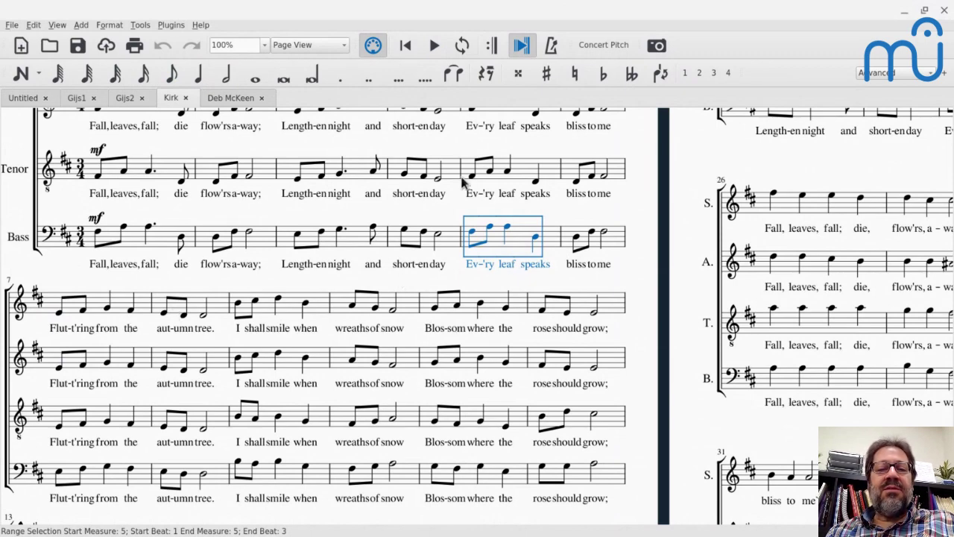
Play from soprano measure 12 and stop playback
scroll(462, 183, "up", 5)
scroll(462, 183, "down", 6)
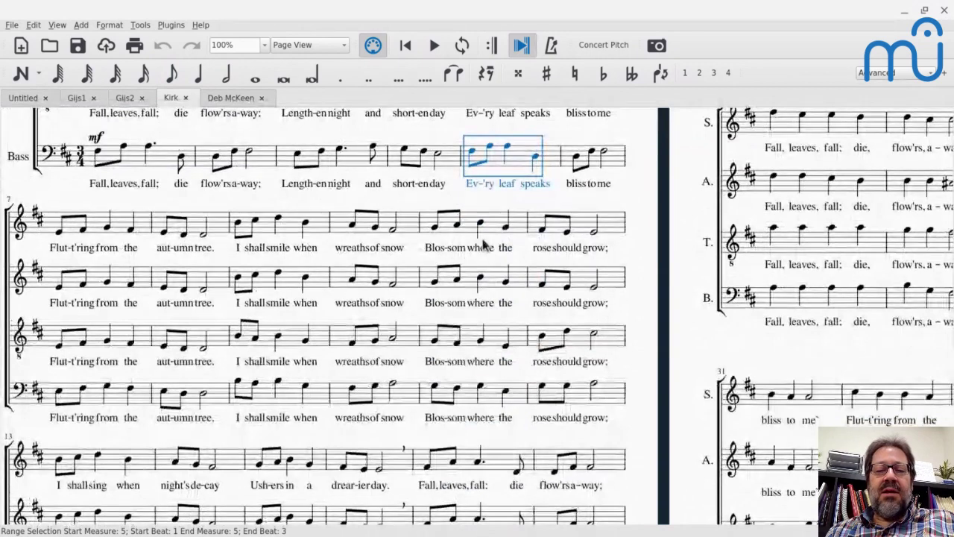
left_click(582, 224)
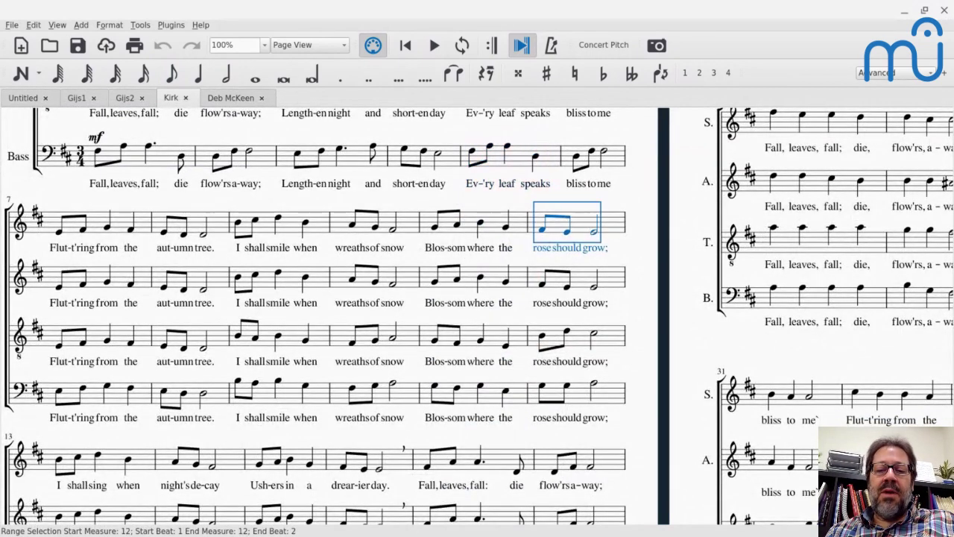
key("space")
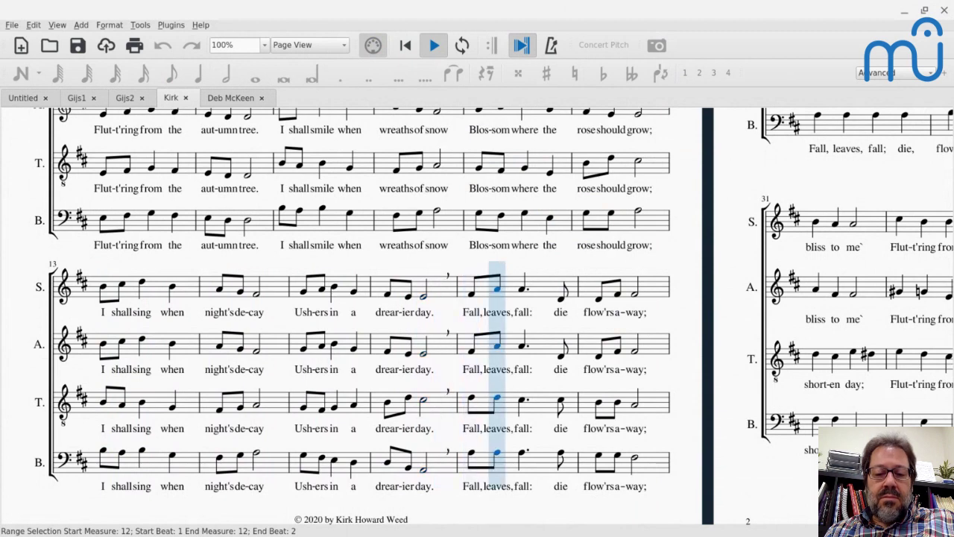
key("space")
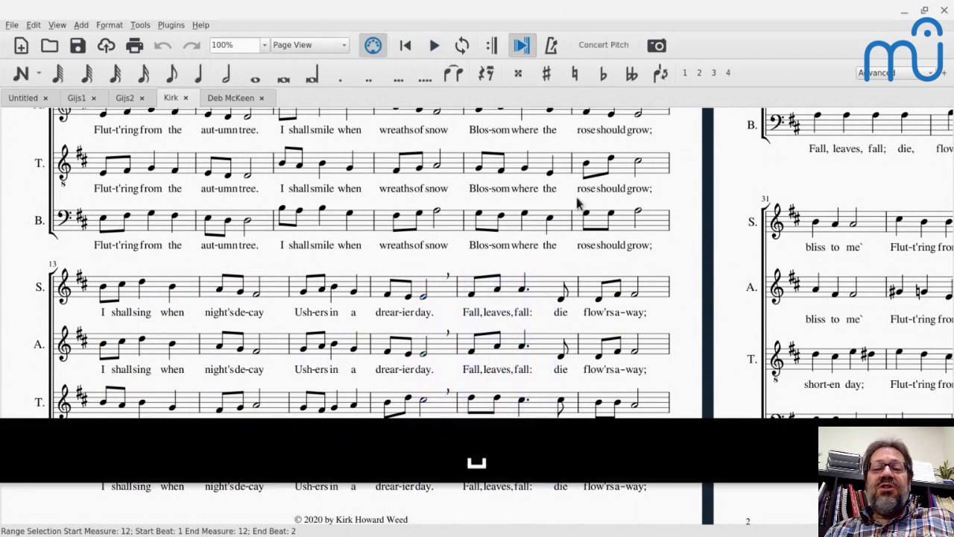
Play the measure 12 chord from the tenor, then sound the bass, tenor and alto half notes
scroll(524, 287, "down", 2)
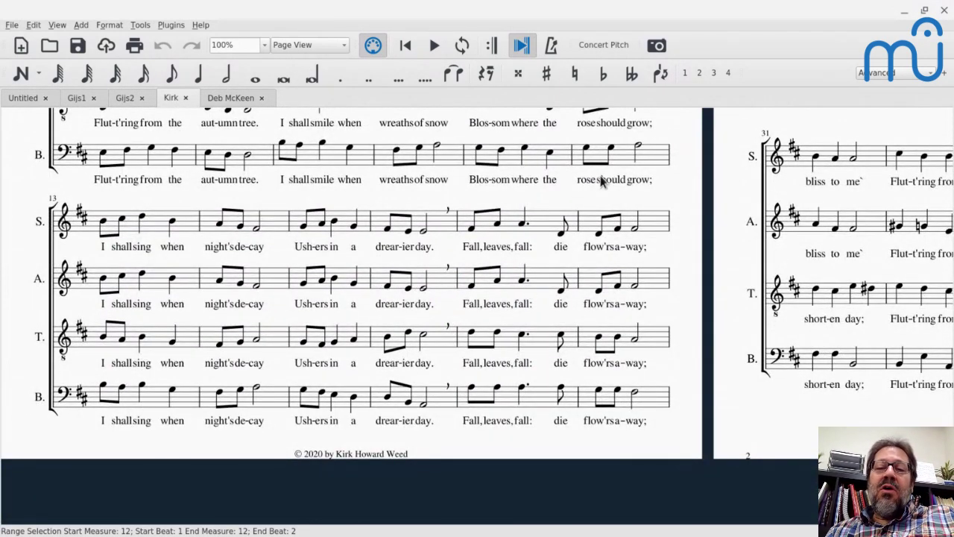
scroll(601, 181, "up", 3)
left_click(659, 214)
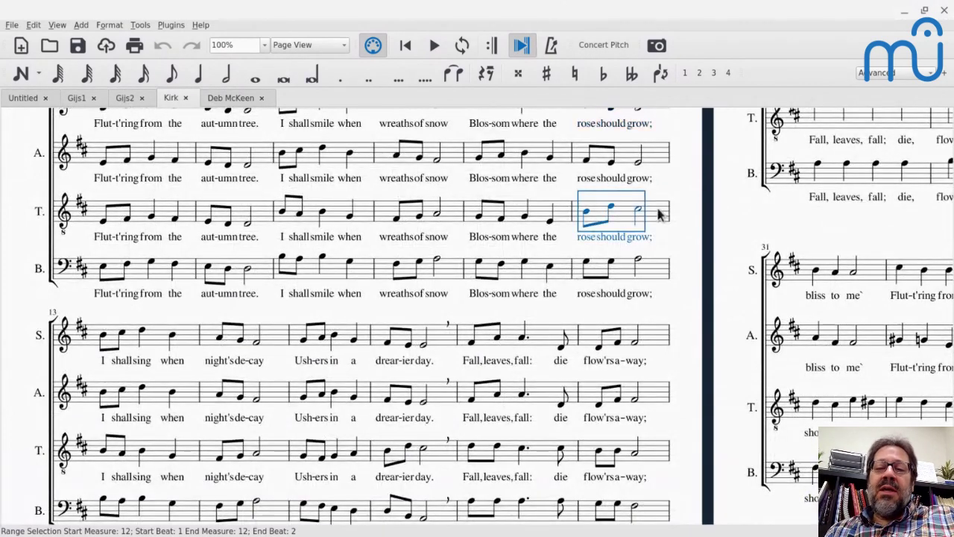
key("space")
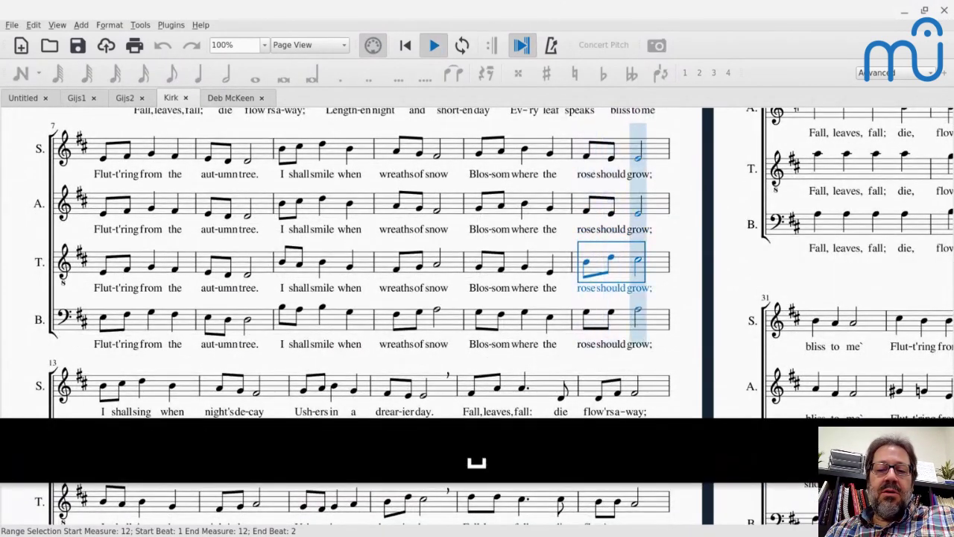
key("space")
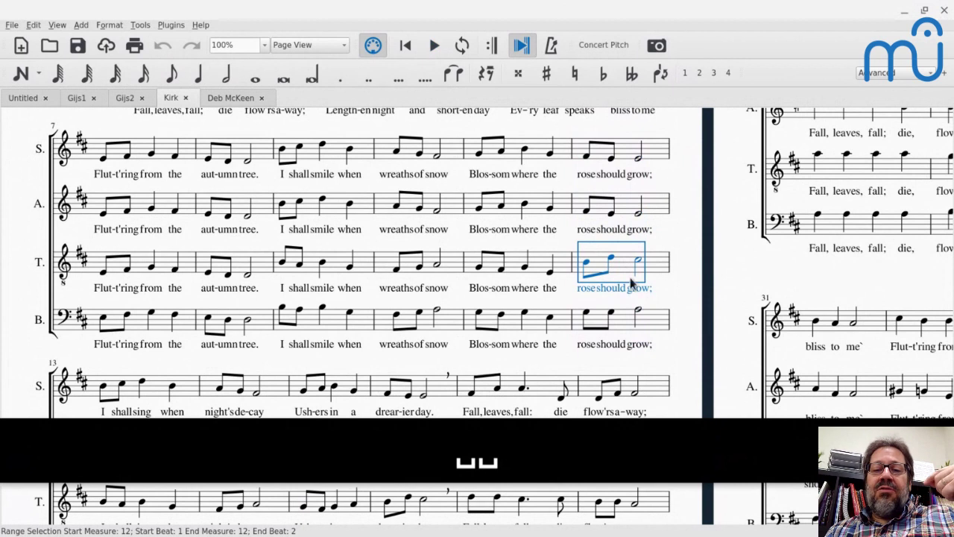
left_click(640, 312)
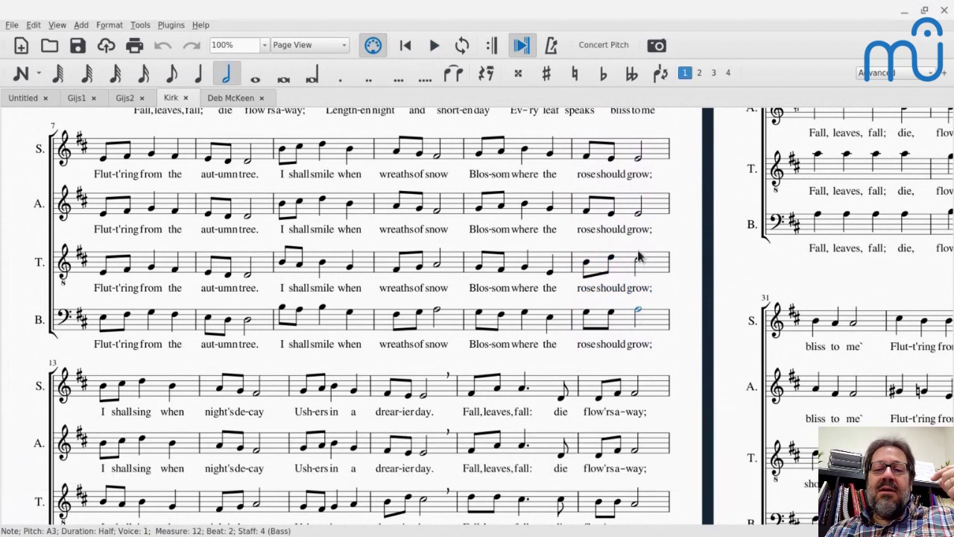
left_click(639, 263)
left_click(638, 214)
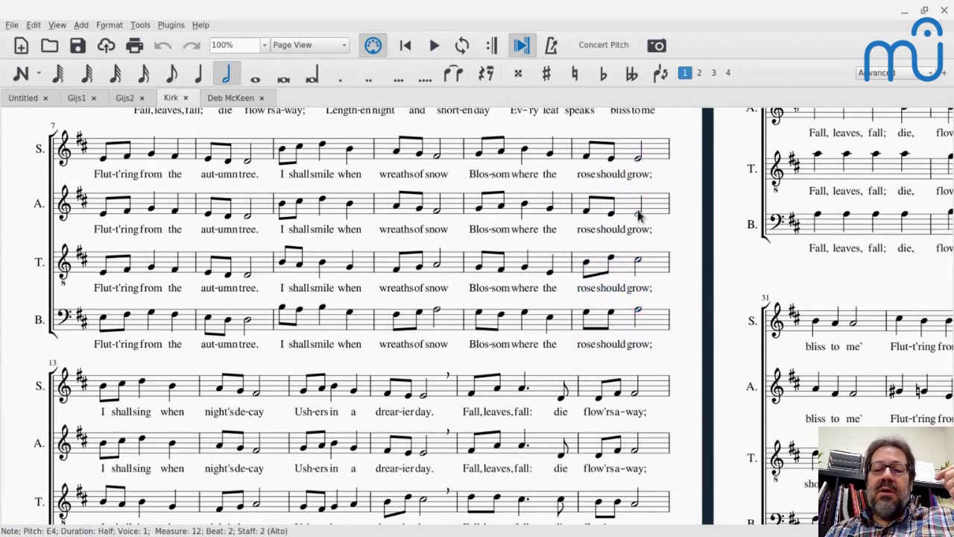
Play the passage from the tenor's first note in measure 13, then stop
scroll(310, 431, "down", 2)
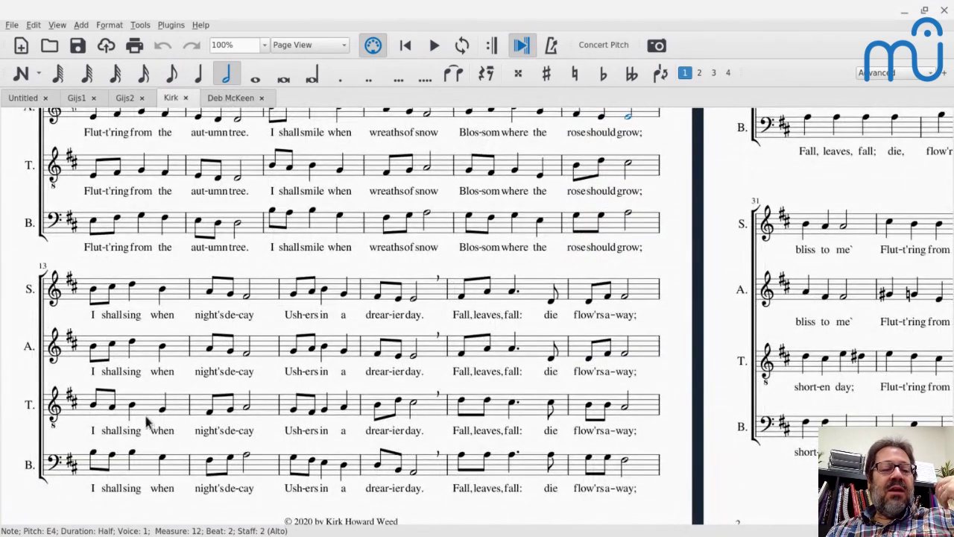
left_click(93, 406)
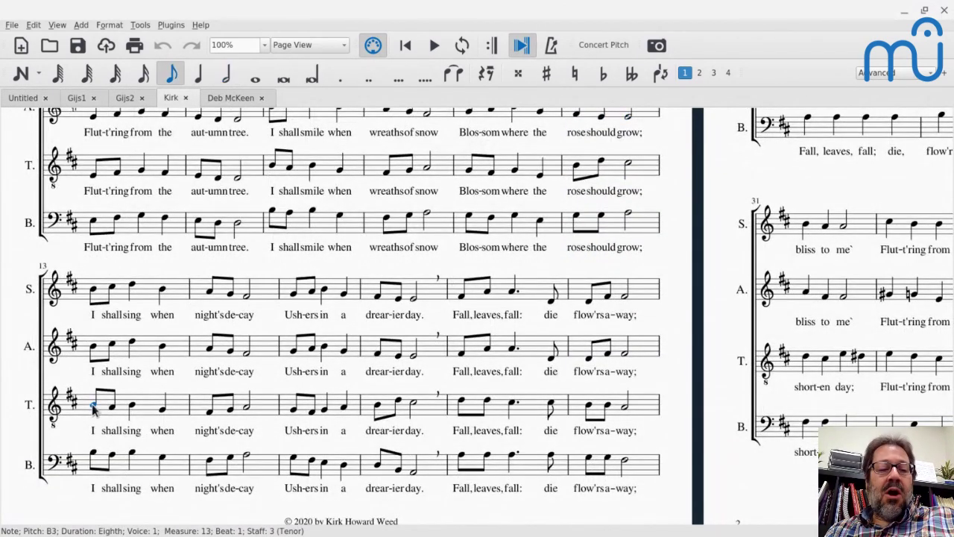
key("space")
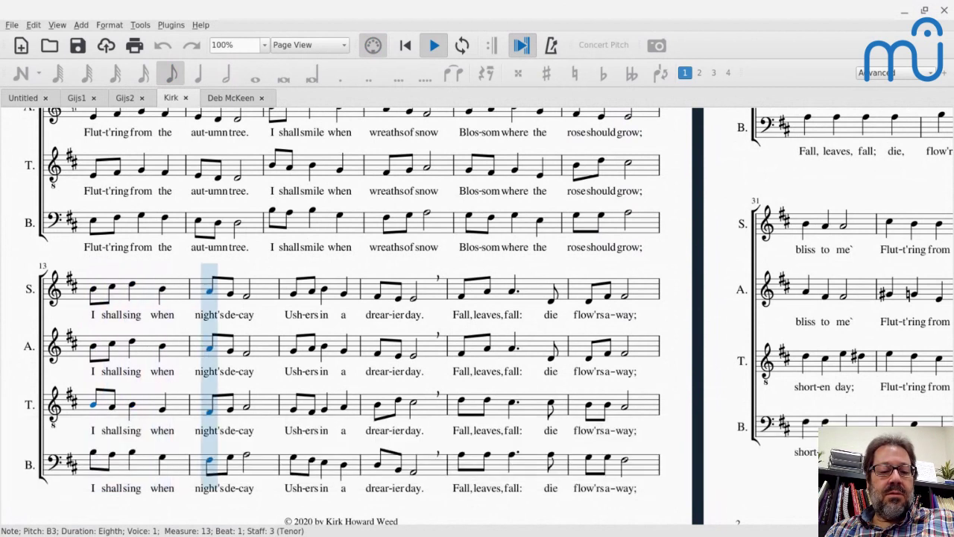
key("space")
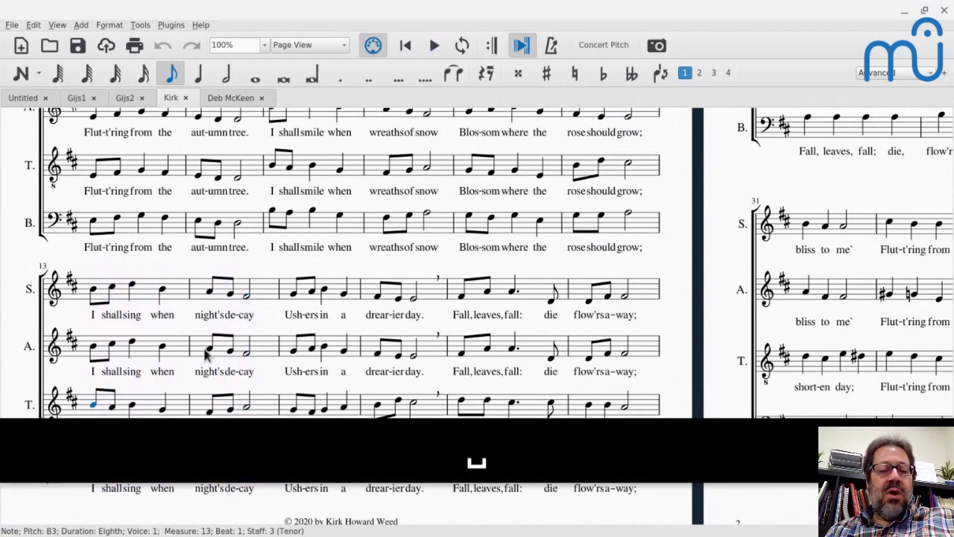
Play from the soprano F#4 in measure 14, pausing and resuming, until the word 'tree'
left_click(247, 293)
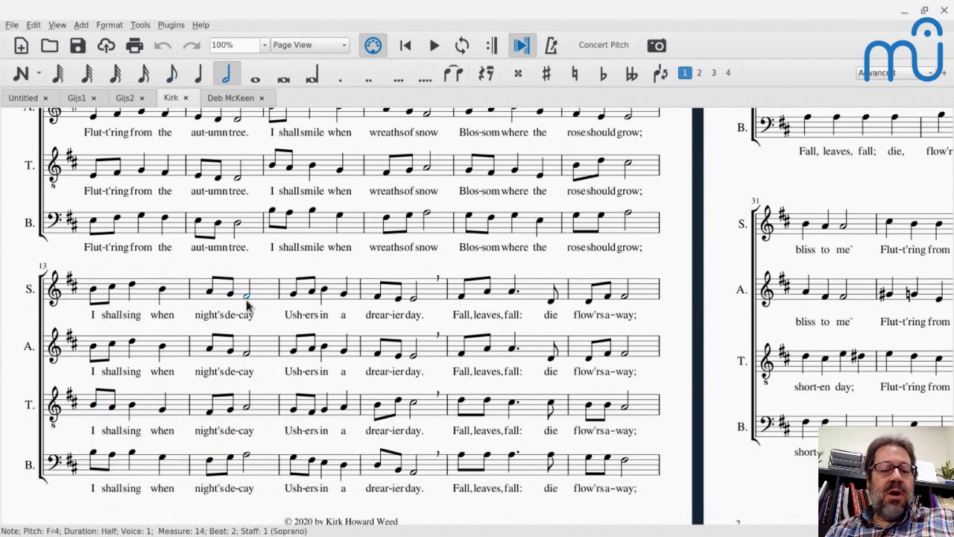
key("space")
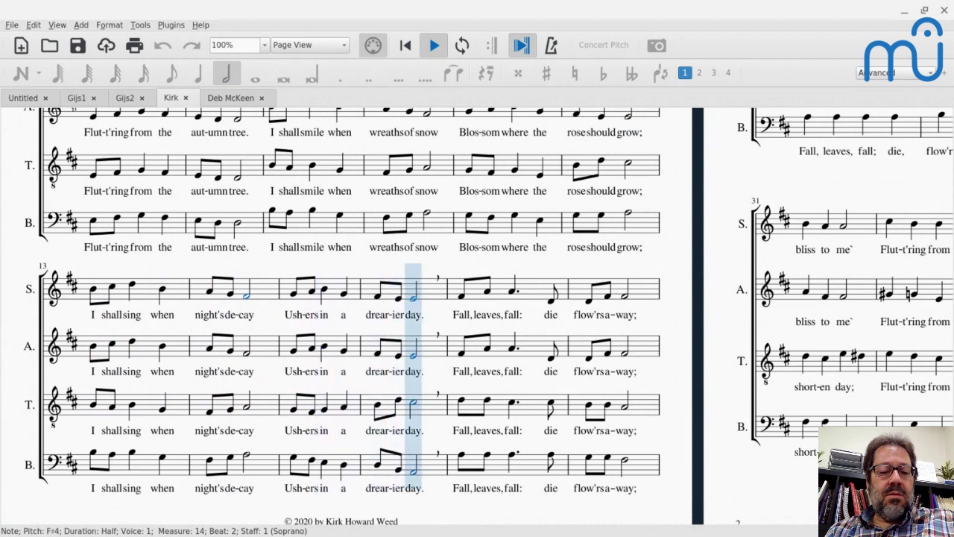
key("space")
key("space")
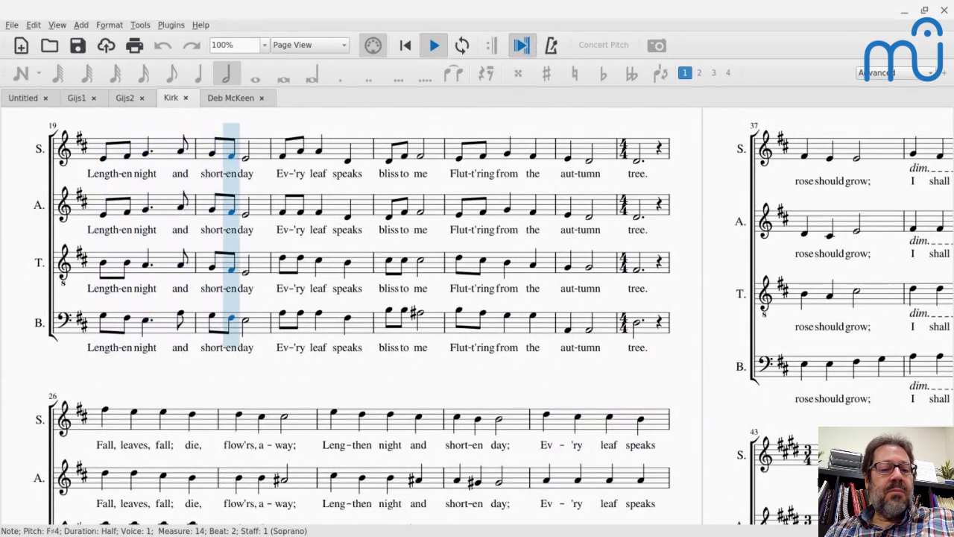
key("space")
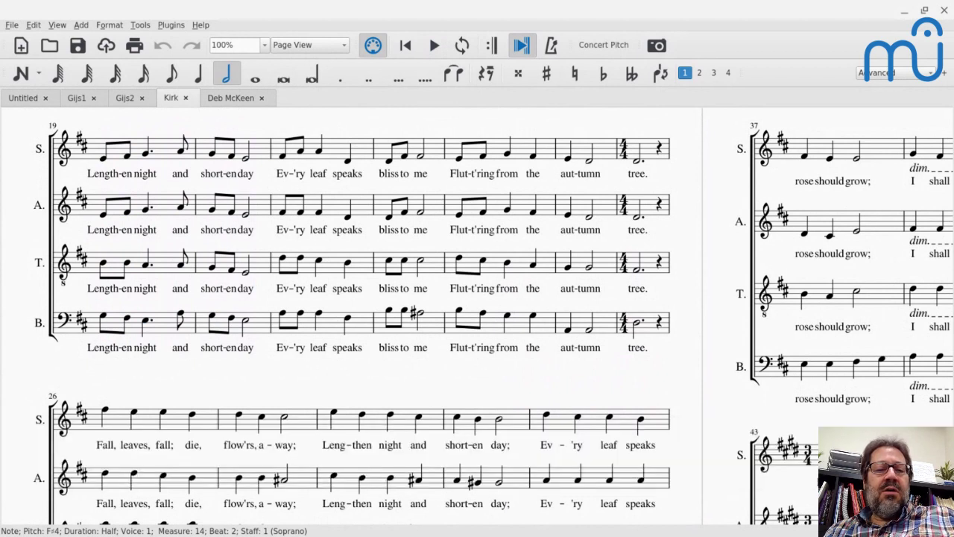
key("space")
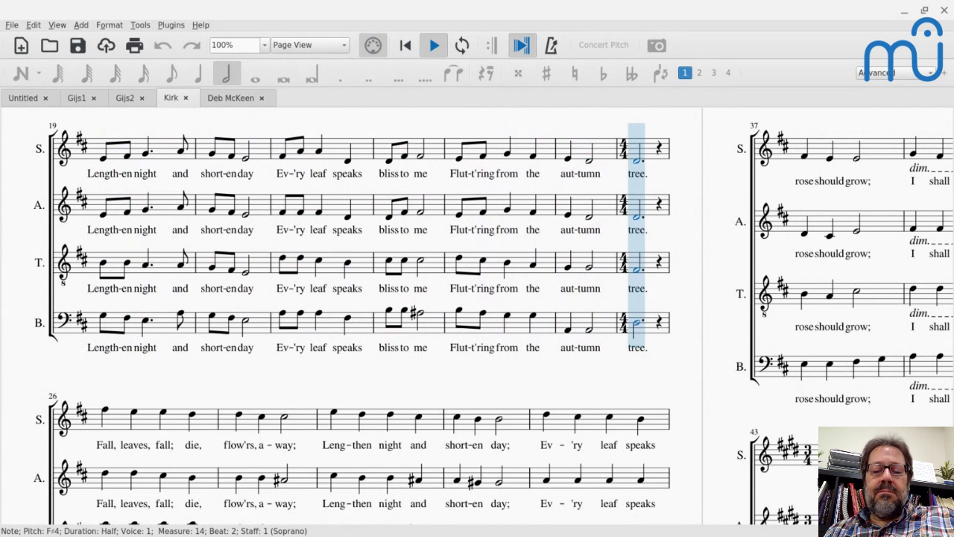
key("space")
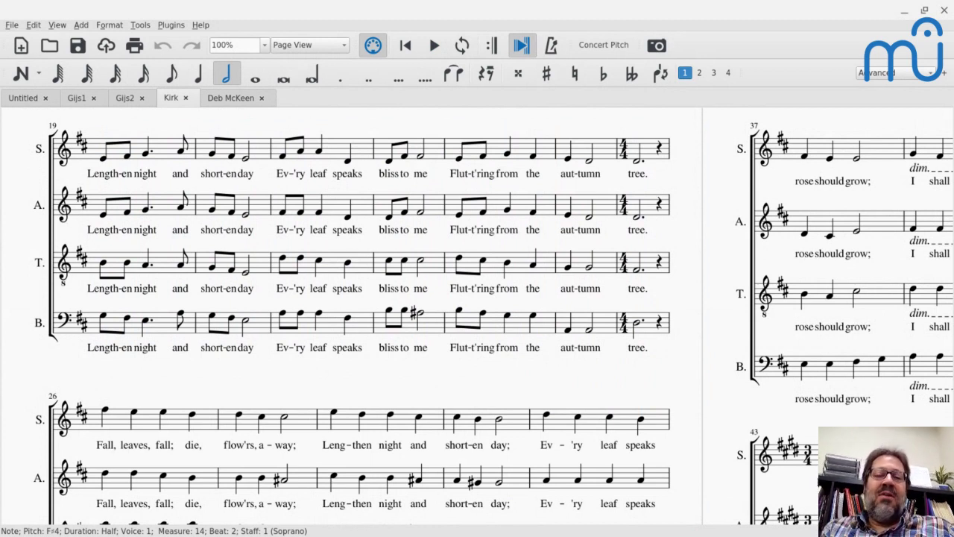
Select soprano measure 26 and scroll to bring measures 24–25 into view
scroll(262, 220, "down", 3)
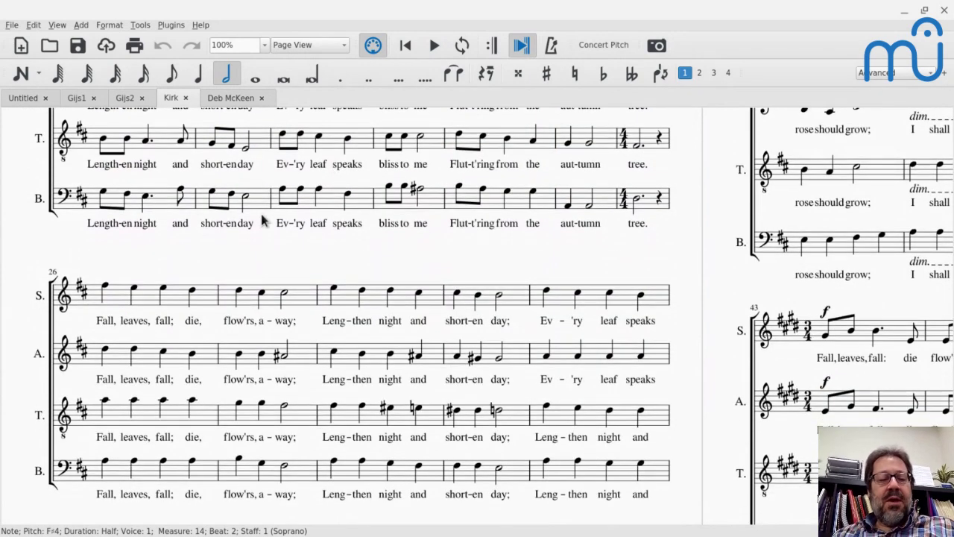
left_click(145, 309)
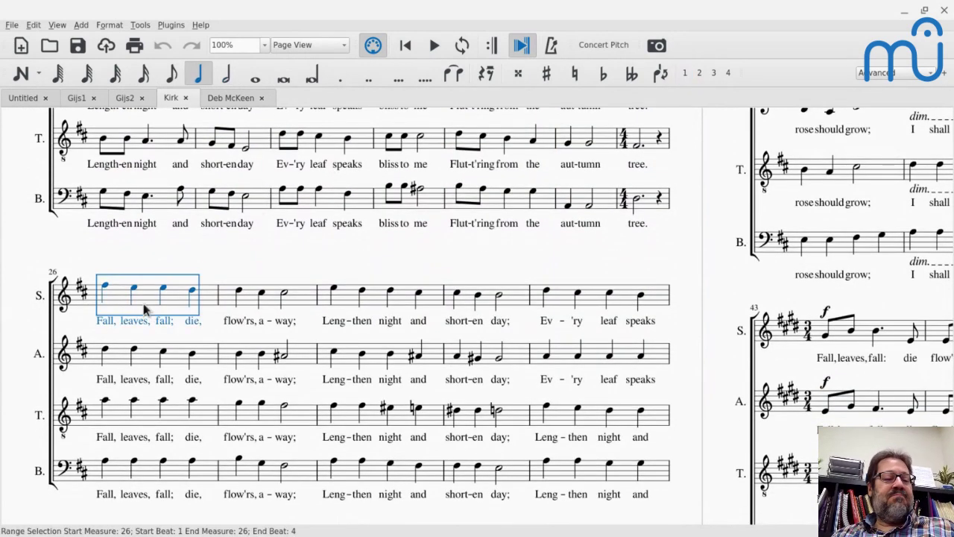
scroll(562, 179, "up", 5)
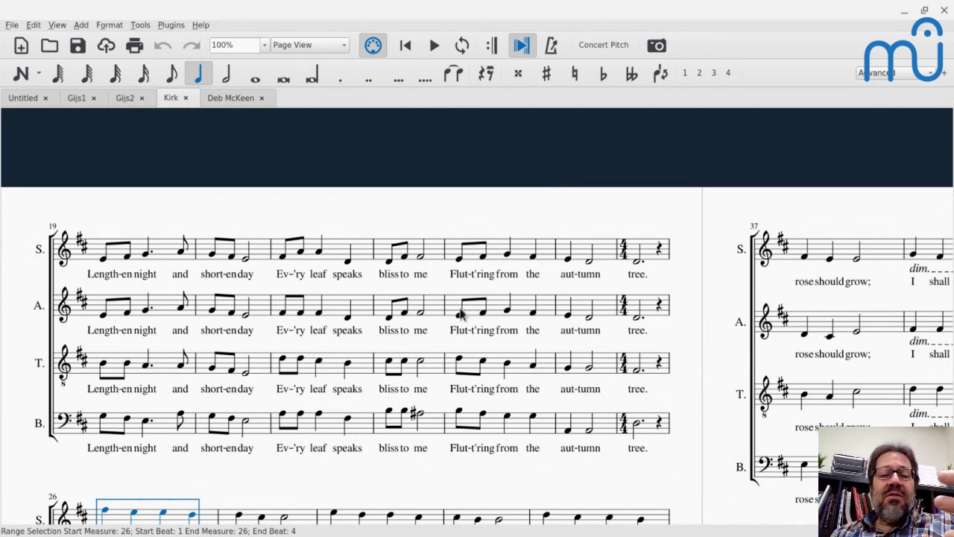
scroll(440, 313, "down", 3)
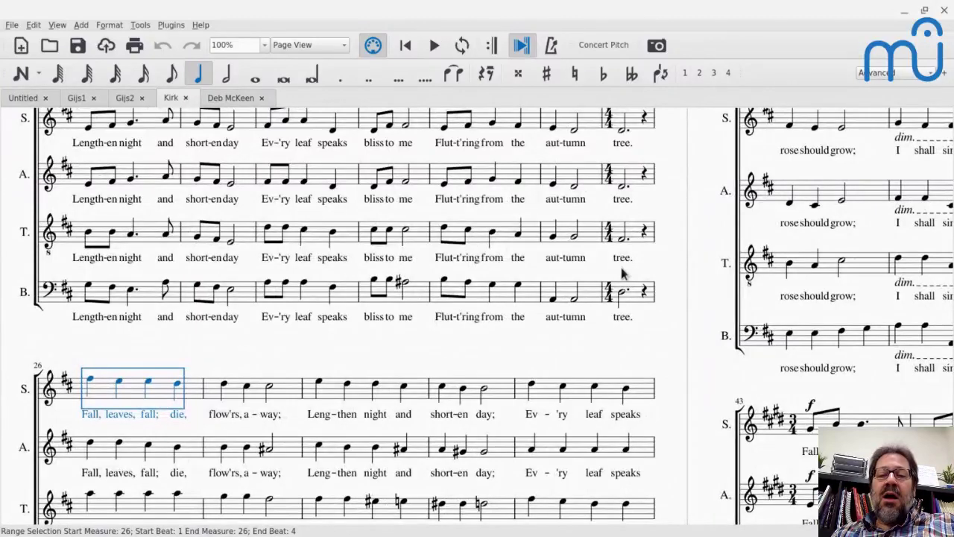
Sound the bass, alto and tenor notes of measures 24–25, then play from soprano measure 26
left_click(621, 291)
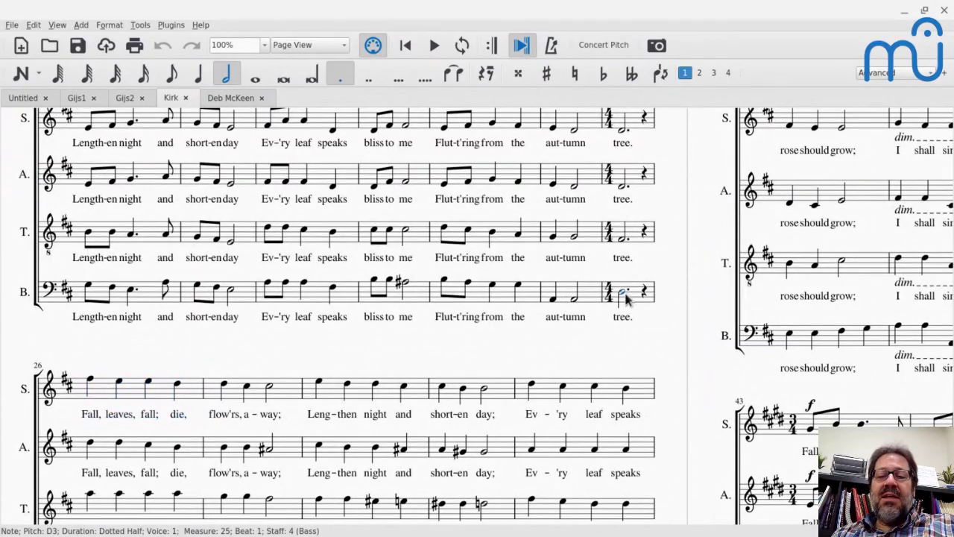
left_click(621, 185)
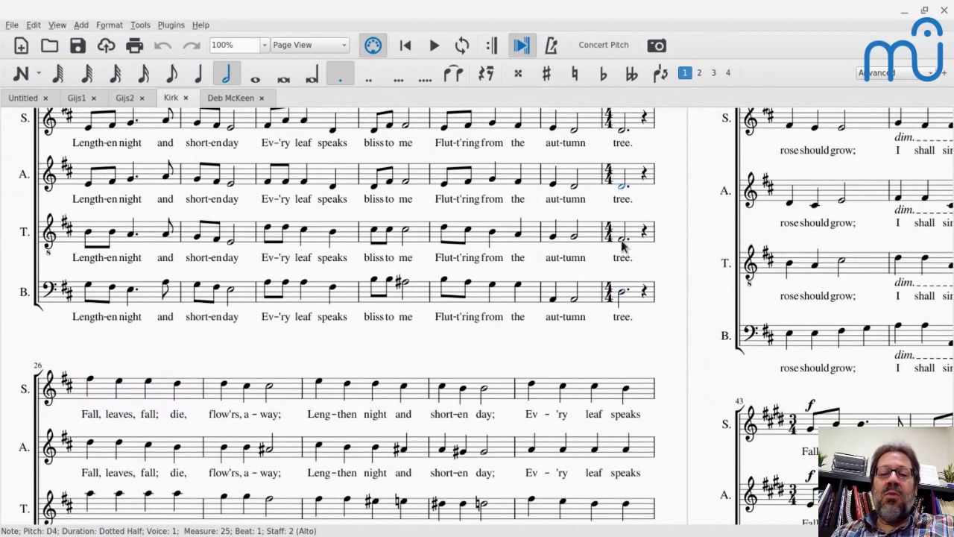
left_click(557, 184)
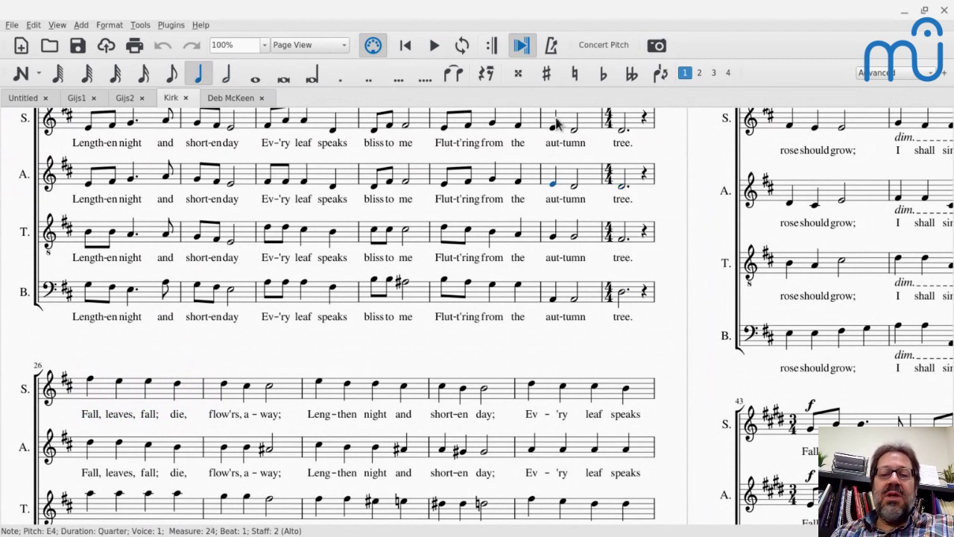
left_click(553, 238)
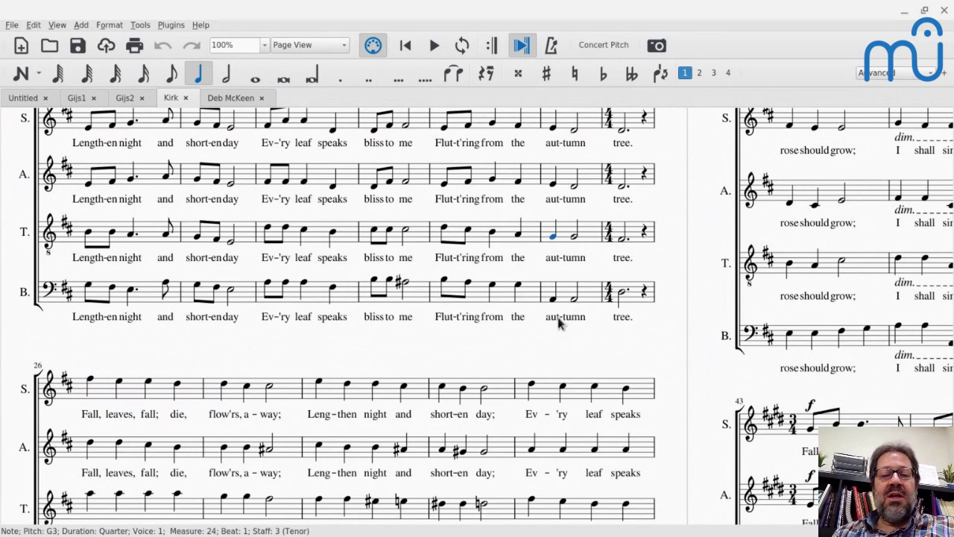
left_click(553, 299)
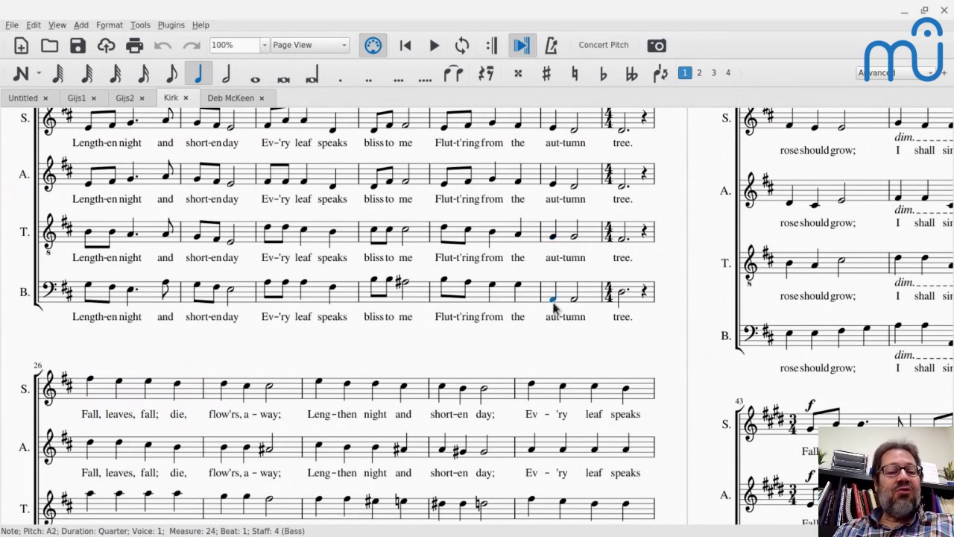
left_click(198, 392)
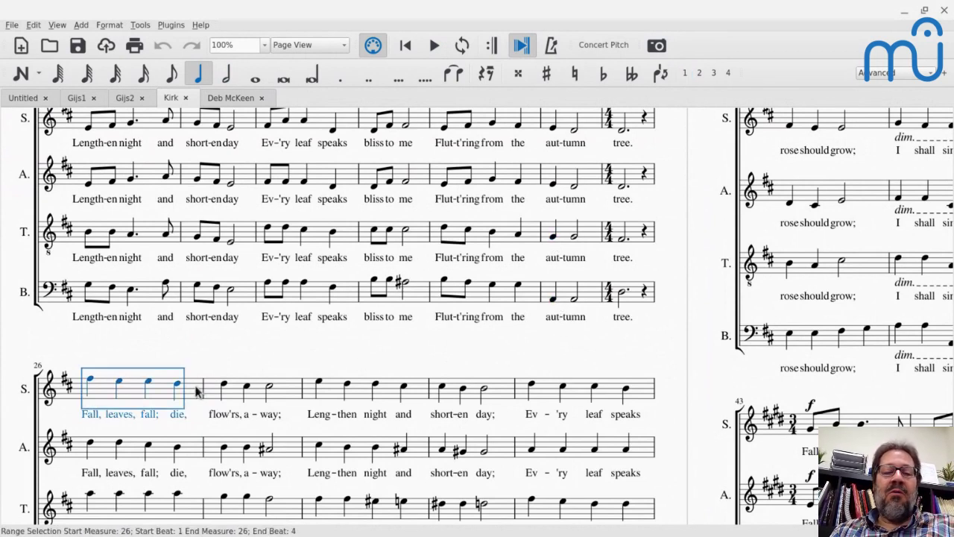
key("space")
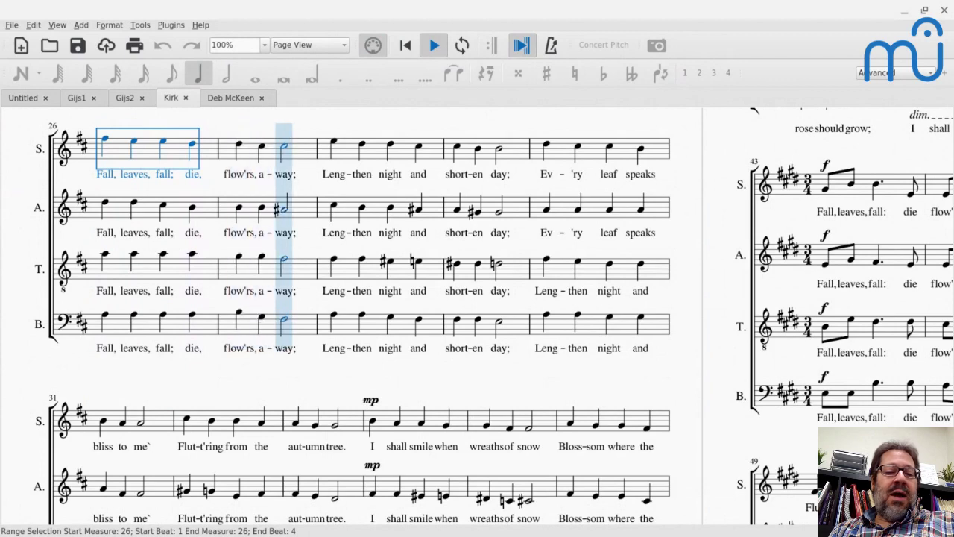
Stop playback and scroll back up to show measures 19 and 26
key("space")
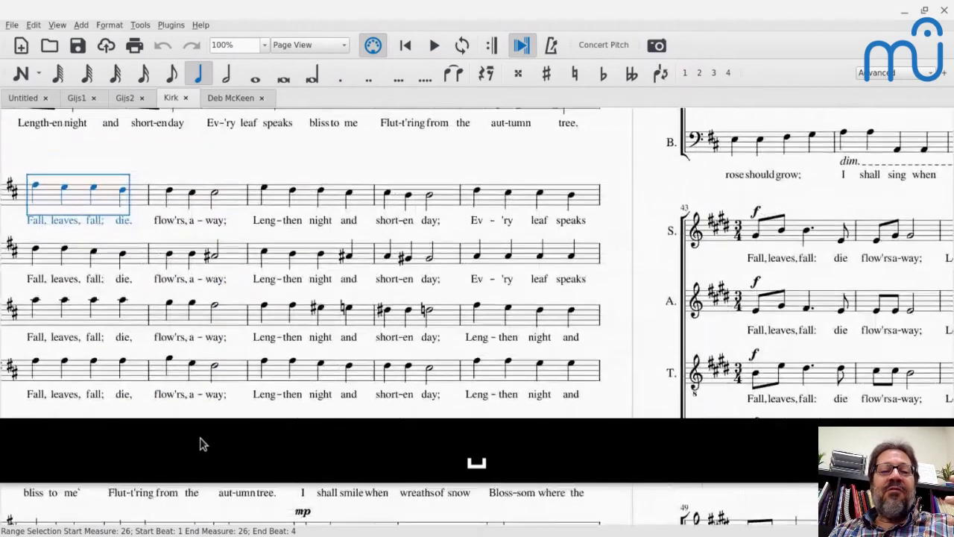
scroll(200, 444, "up", 3)
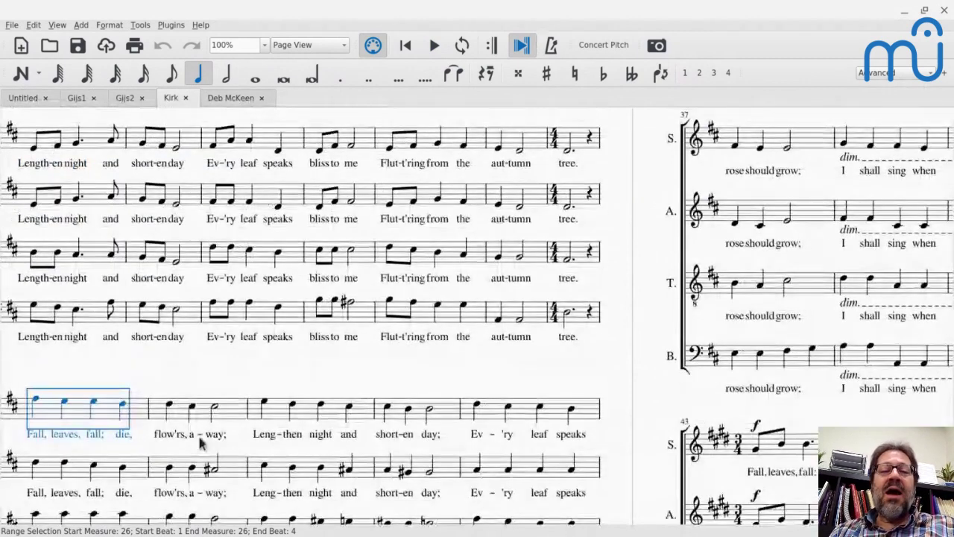
scroll(403, 343, "left", 3)
scroll(402, 343, "up", 1)
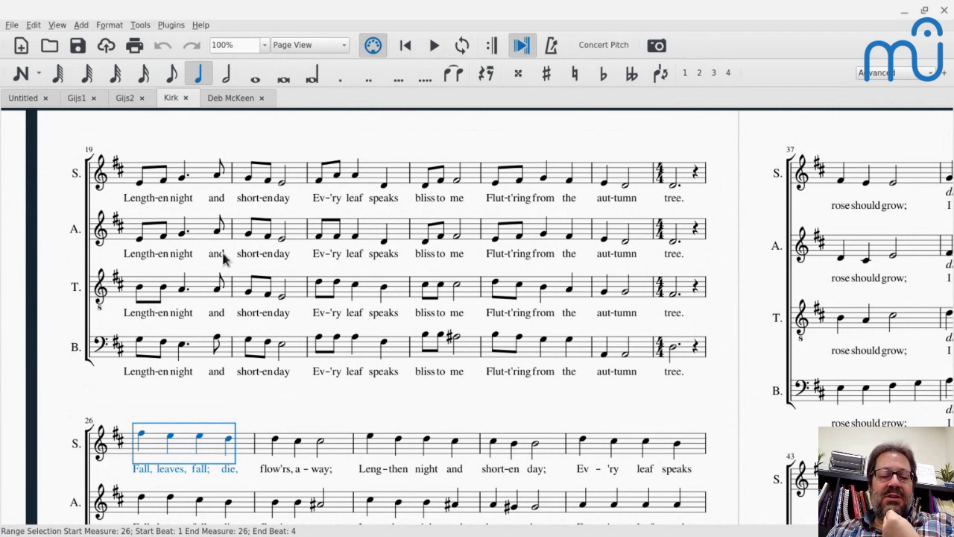
scroll(207, 337, "down", 2)
scroll(207, 337, "up", 2)
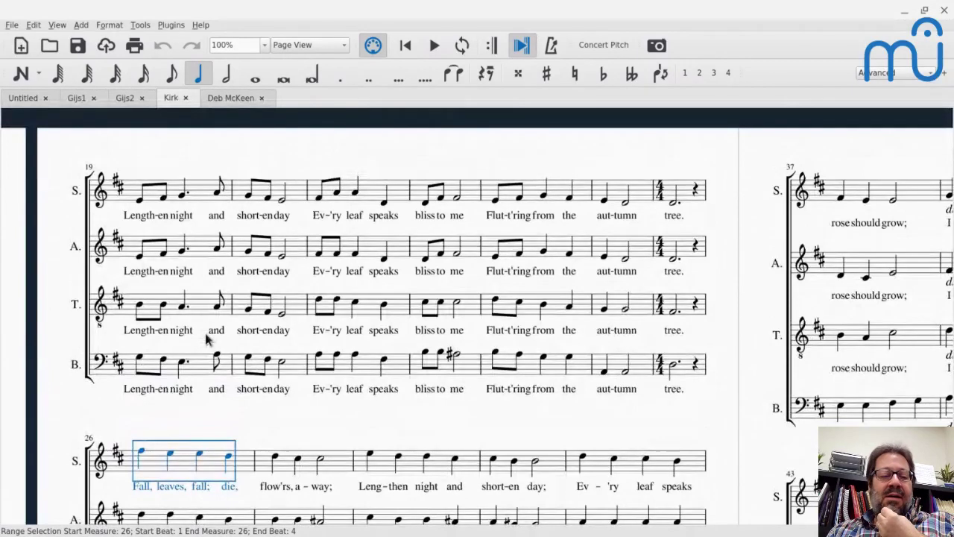
left_click(101, 305)
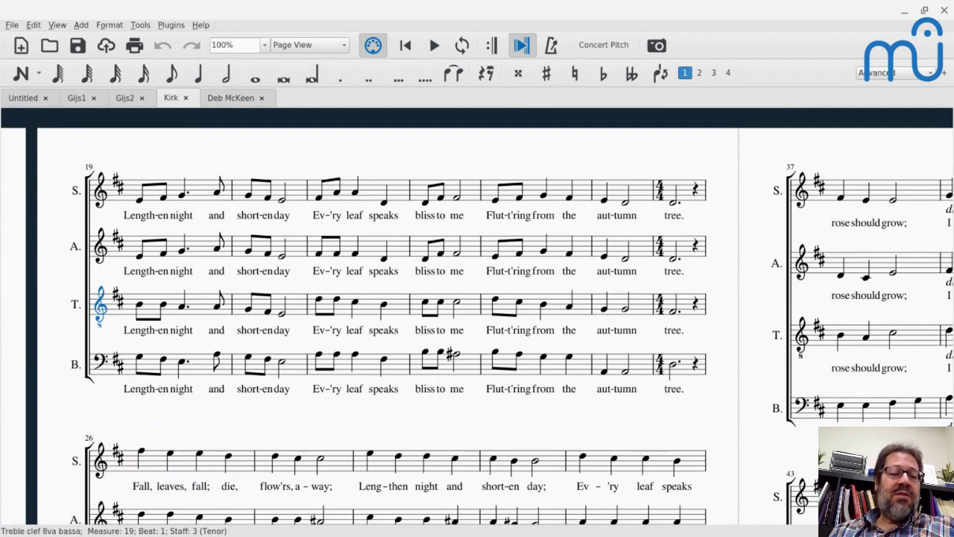
left_click(140, 307)
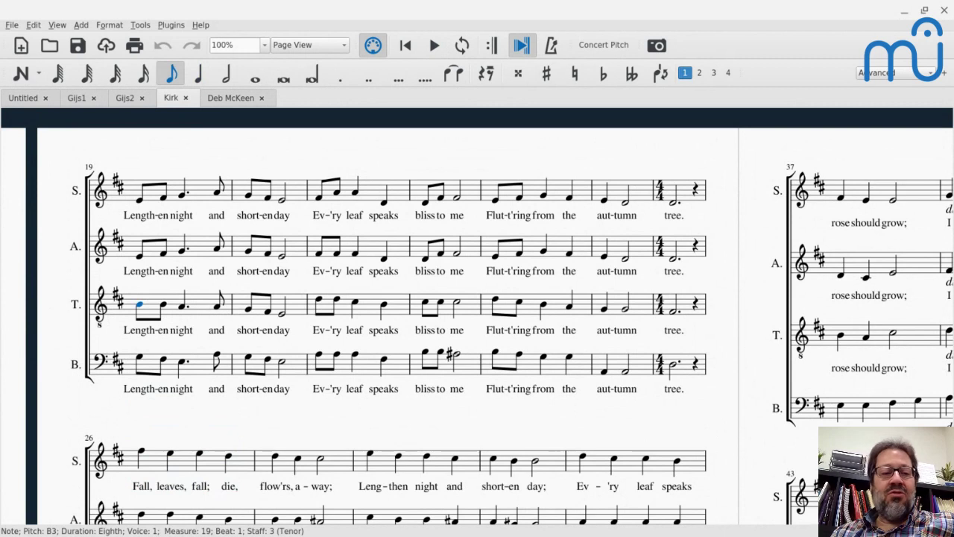
left_click(103, 308)
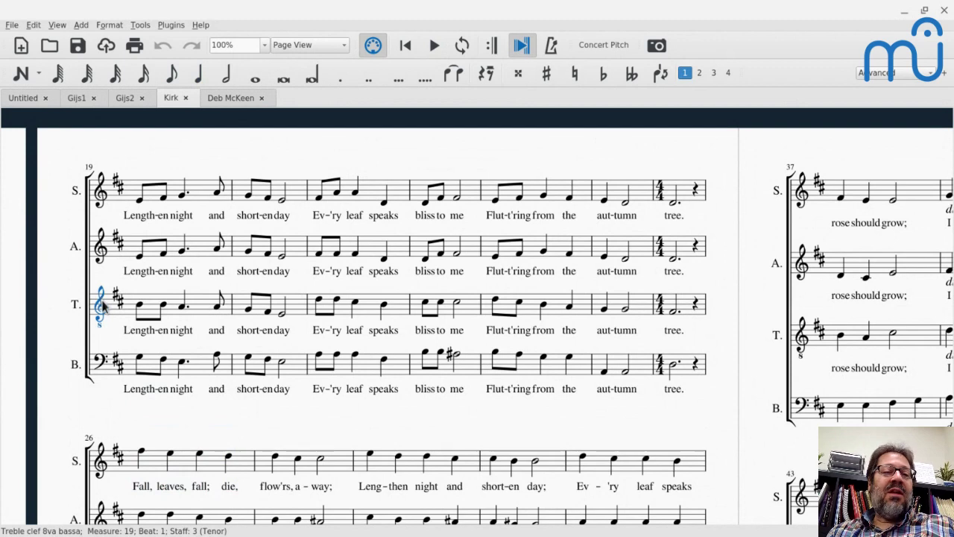
Glance at the Gijs1 and Gijs2 Autumn scores, then bring up the Autumn Fires score
left_click(77, 99)
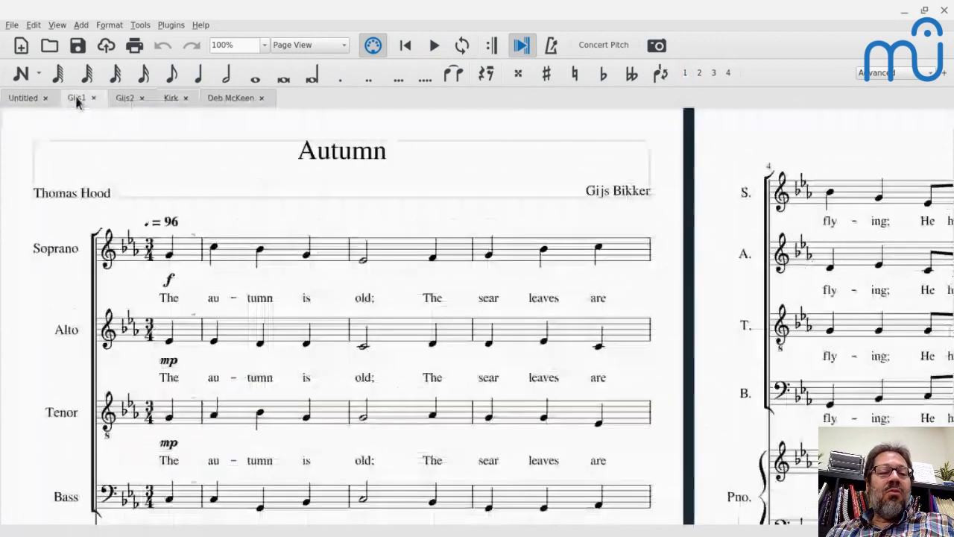
left_click(124, 98)
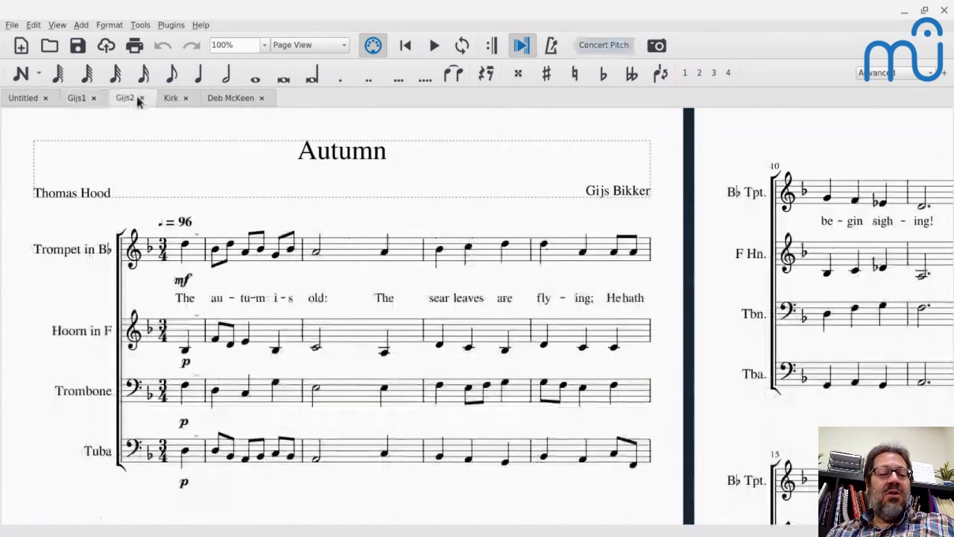
left_click(232, 98)
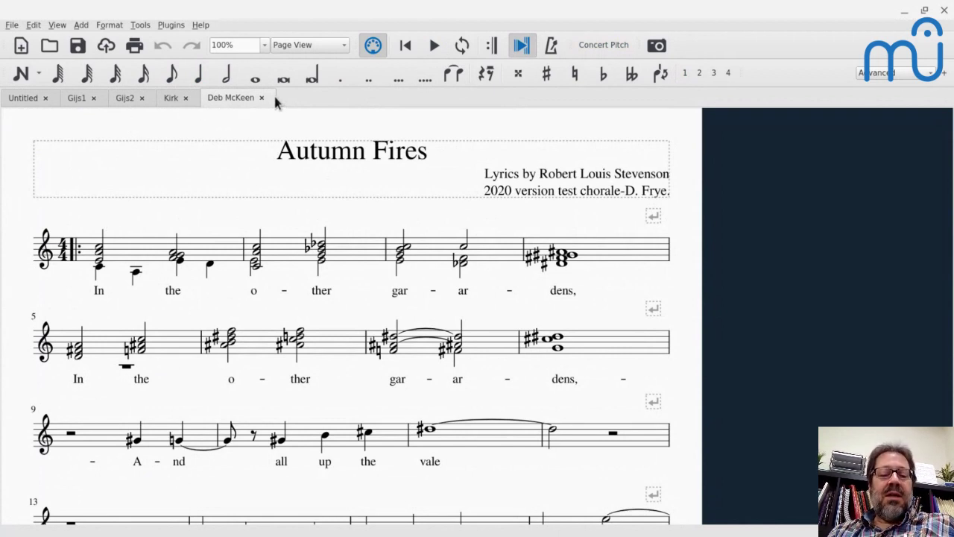
Create a new score from the Choral SATB Closed Score template and start note input
key("ctrl+n")
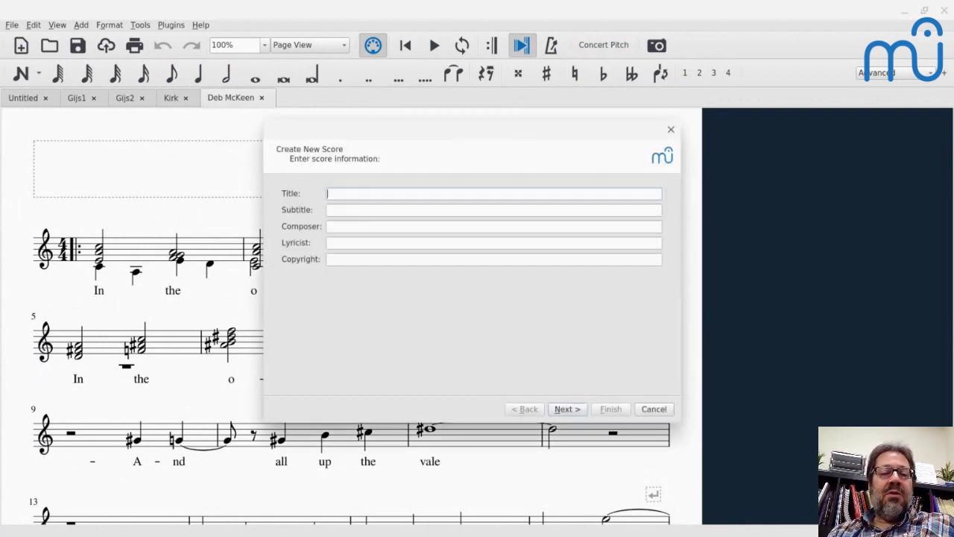
key("Return")
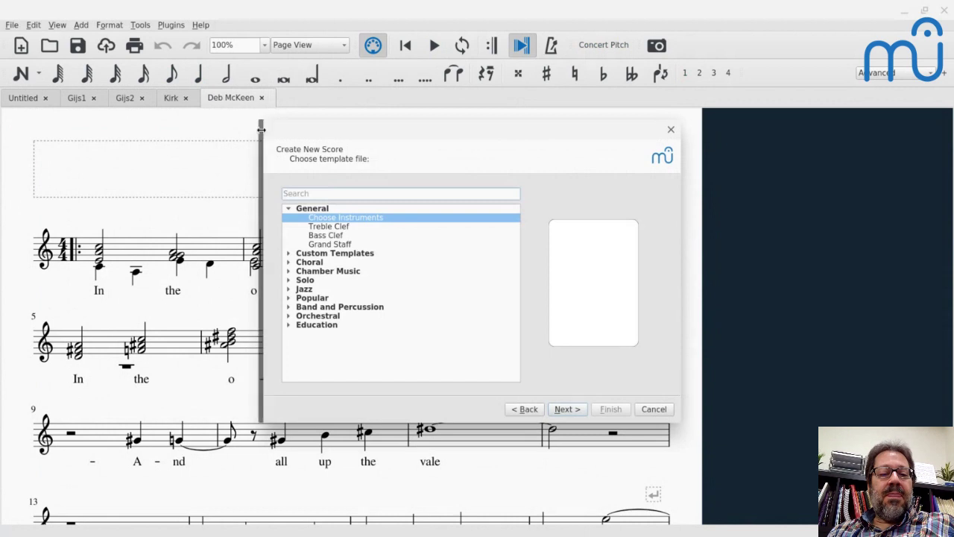
left_click(290, 262)
left_click(328, 269)
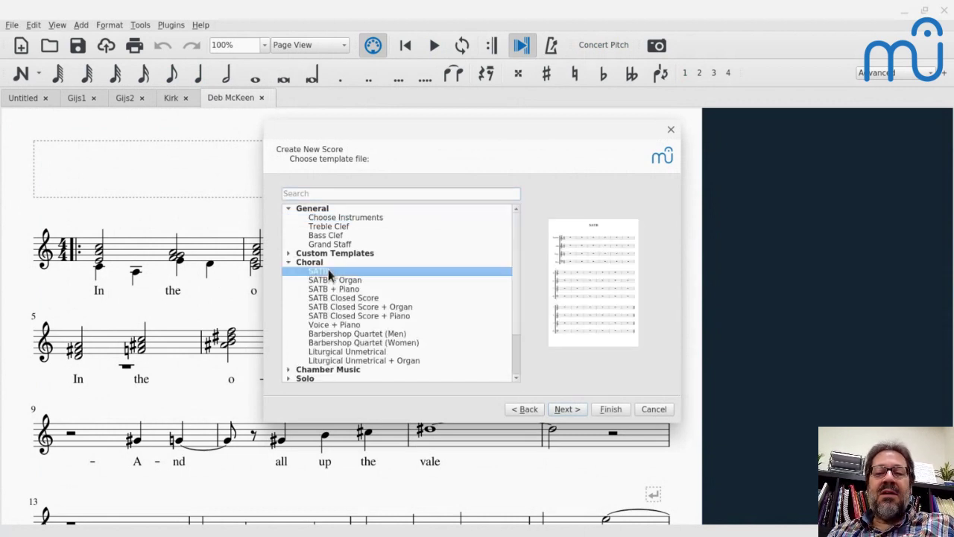
left_click(327, 299)
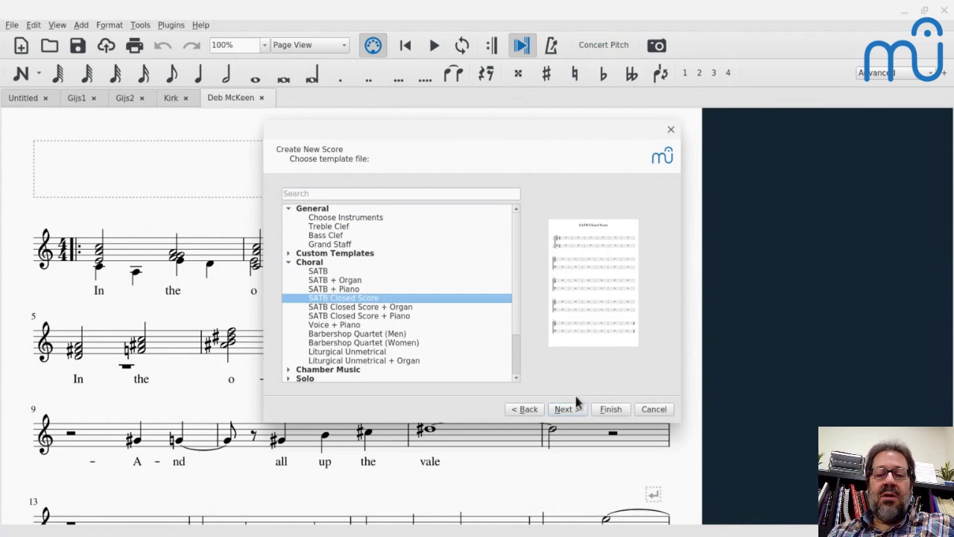
left_click(610, 409)
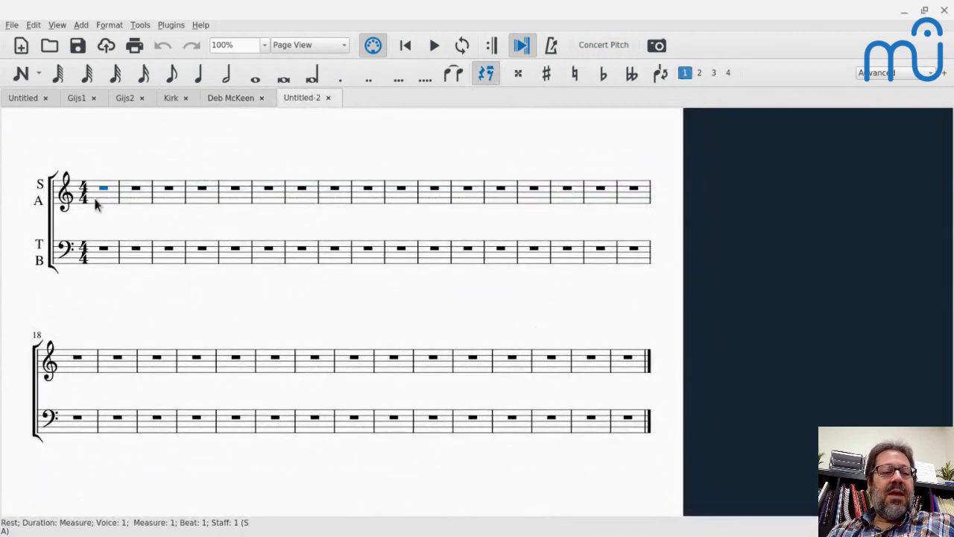
key("n")
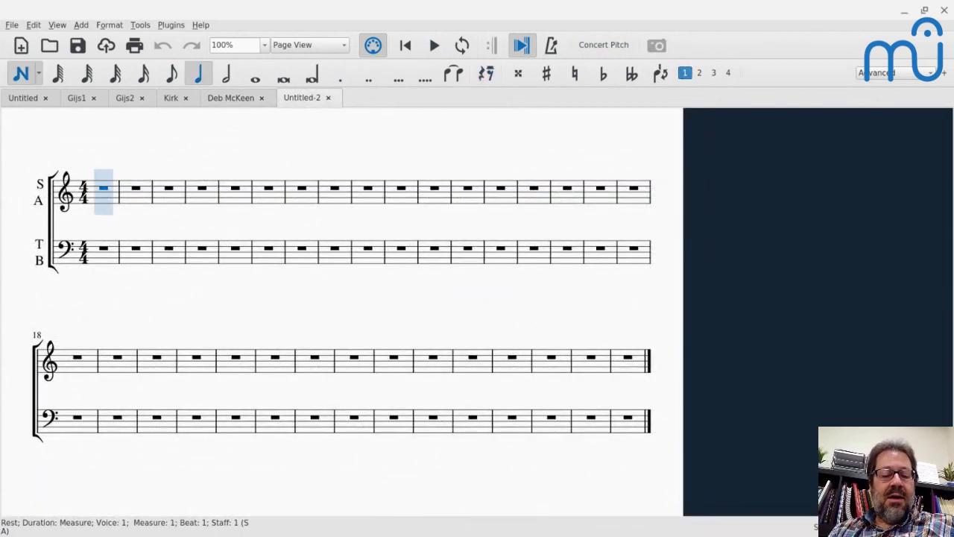
On the upper staff of measure 1, enter a whole-note C5 in voice 1 and E4 in voice 2
key("7")
key("e")
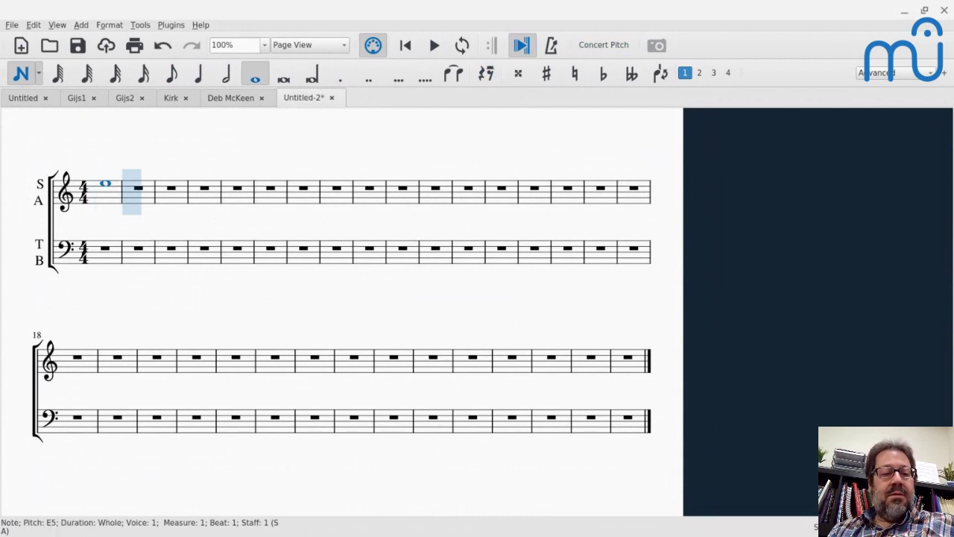
key("ctrl+Down")
key("shift+alt+bracketright")
key("shift+alt+bracketright")
key("shift+alt+bracketright")
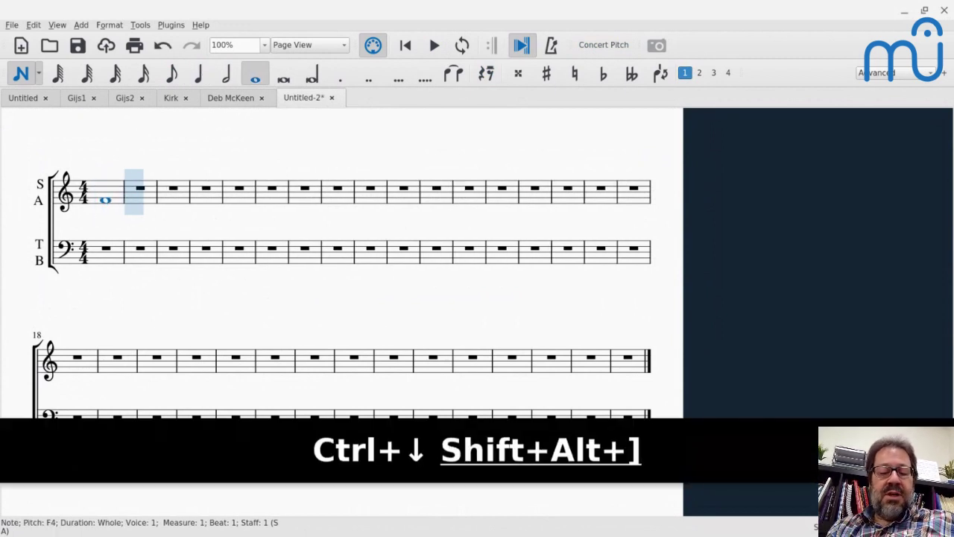
key("ctrl+alt+2")
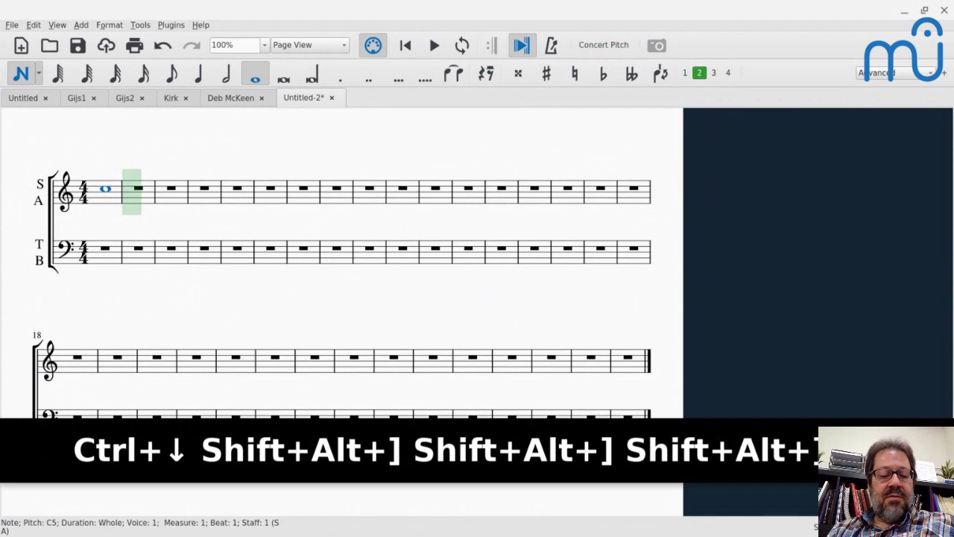
key("Left")
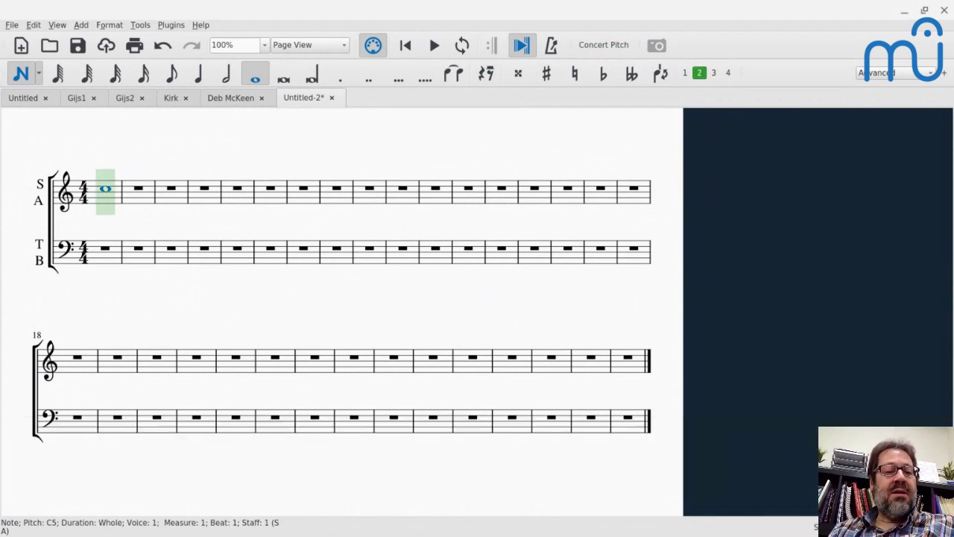
key("e")
key("ctrl+Down")
key("Escape")
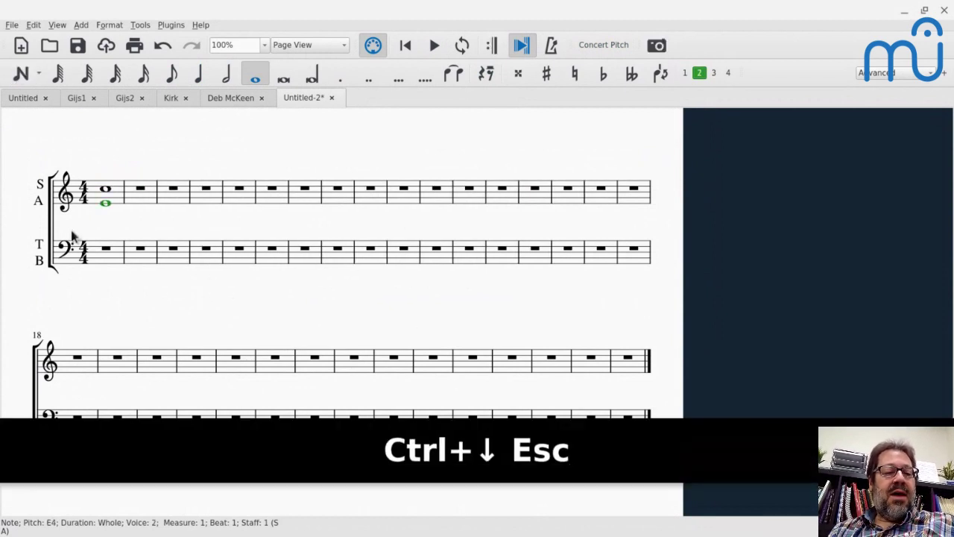
On the lower staff of measure 1, add a whole-note G3 in voice 1 and C3 in voice 2
key("n")
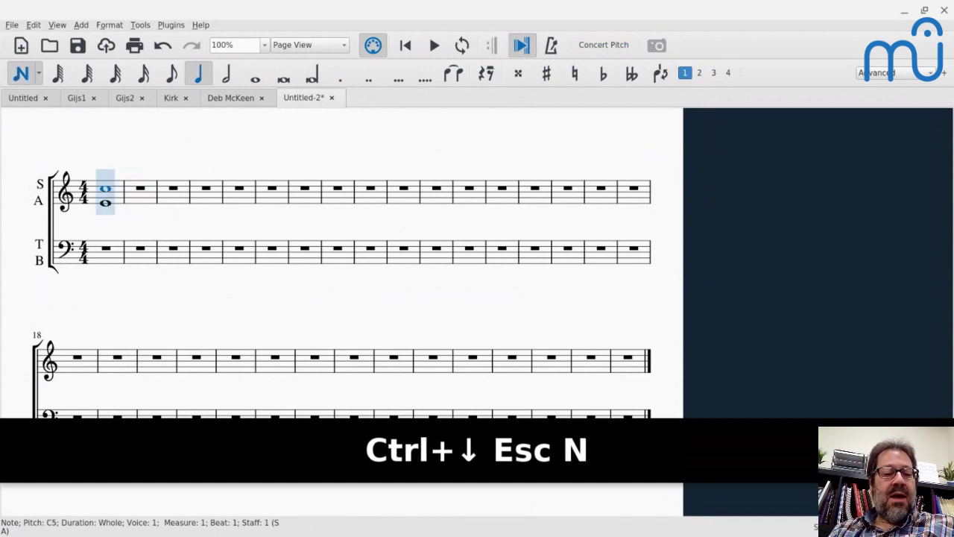
key("ctrl+alt+2")
key("alt+shift+Down")
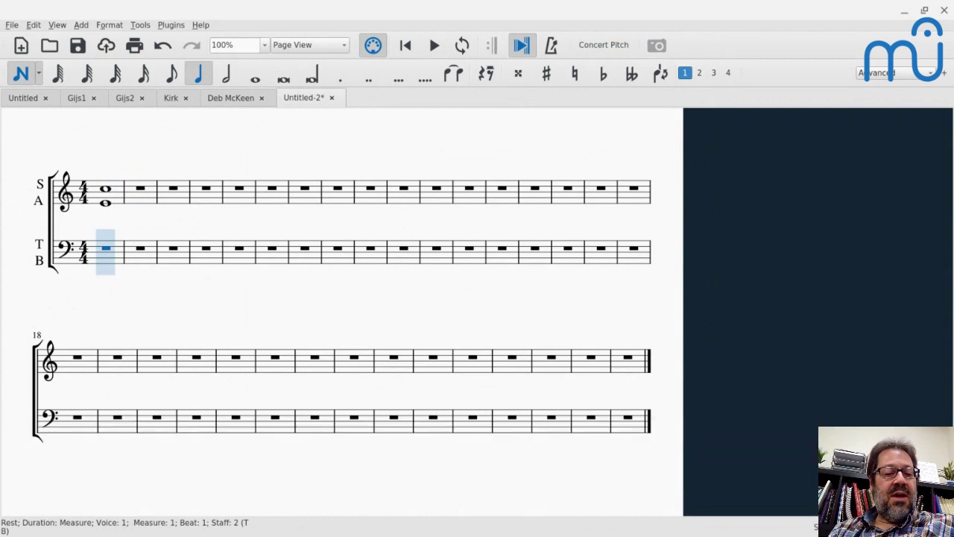
key("7")
key("g")
key("Left")
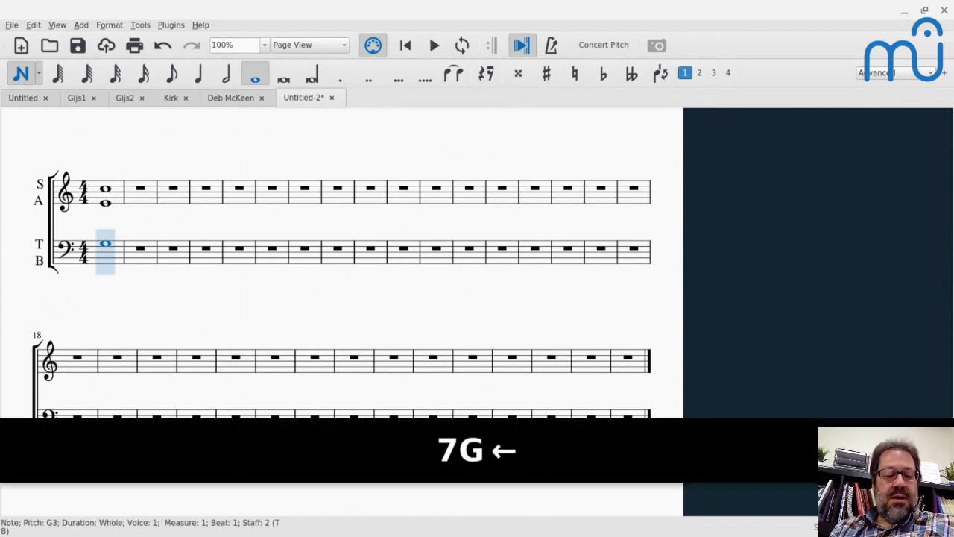
key("ctrl+alt+2")
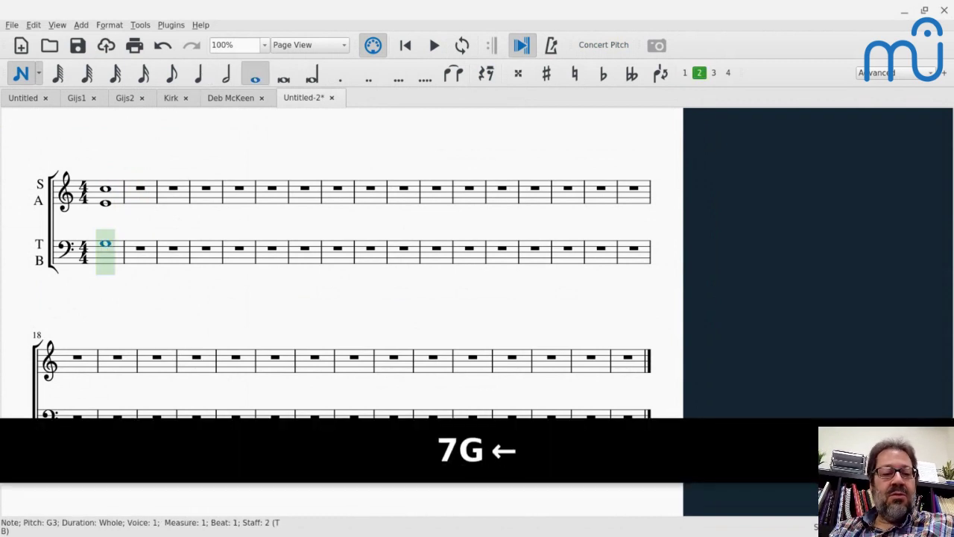
key("c")
key("Escape")
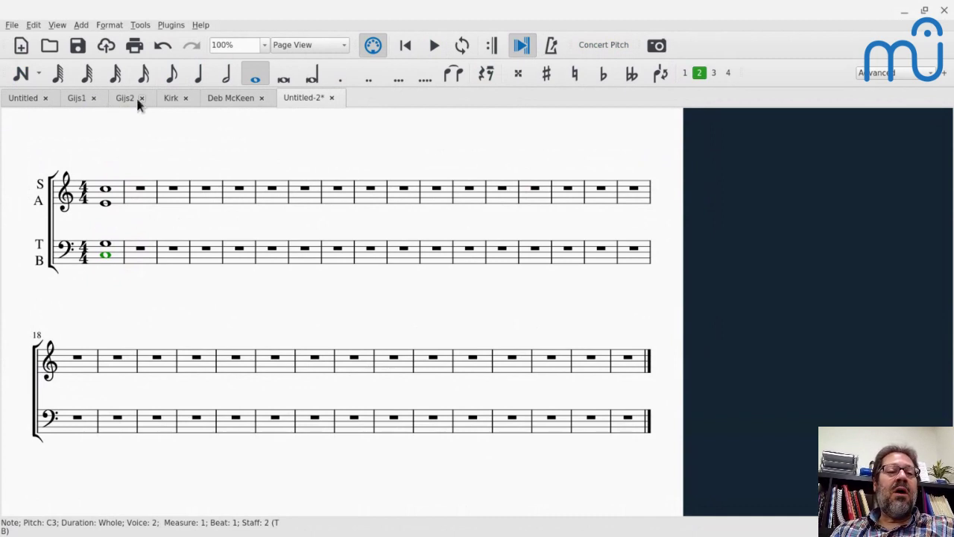
In the Kirk score, audition the alto note in measure 19, then the alto and tenor notes in measure 1
left_click(170, 99)
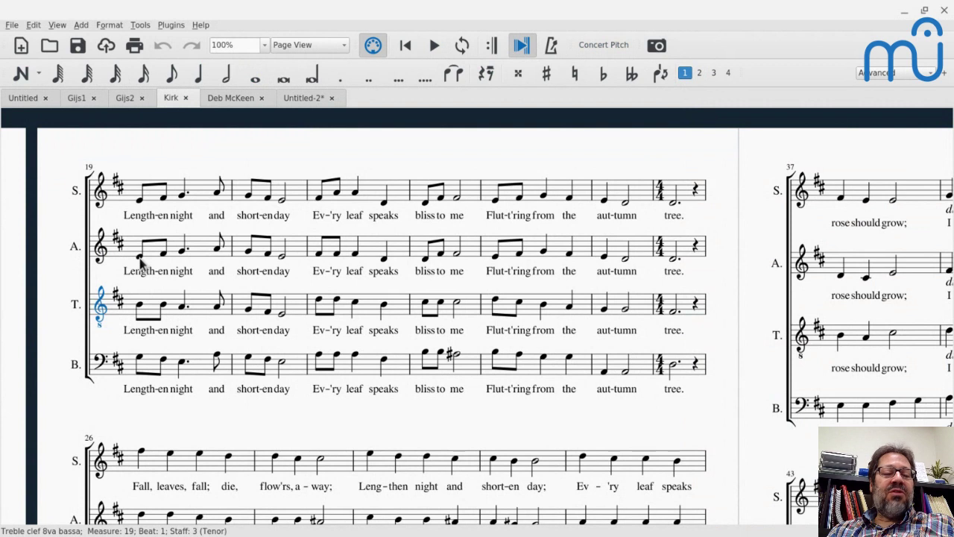
left_click(182, 253)
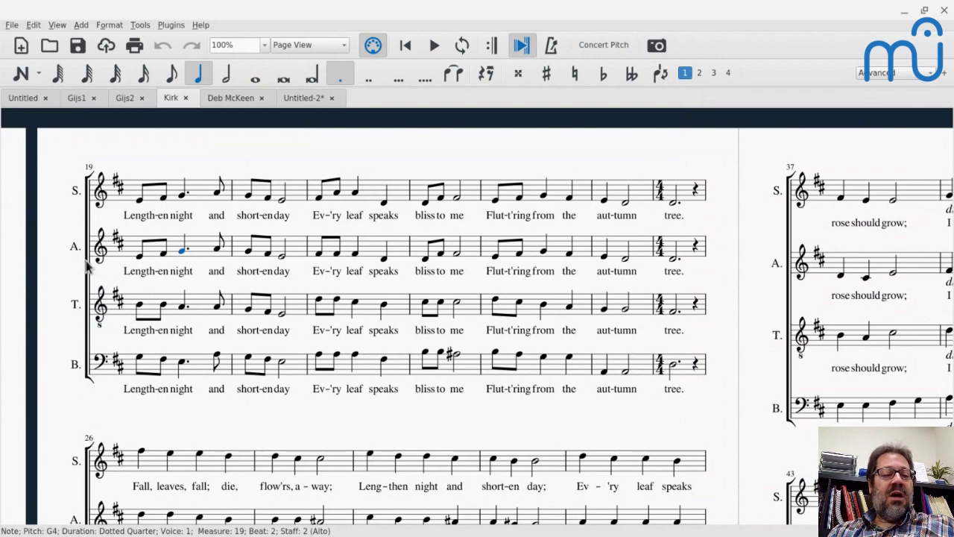
scroll(87, 266, "left", 5)
scroll(88, 266, "left", 2)
scroll(87, 266, "down", 3)
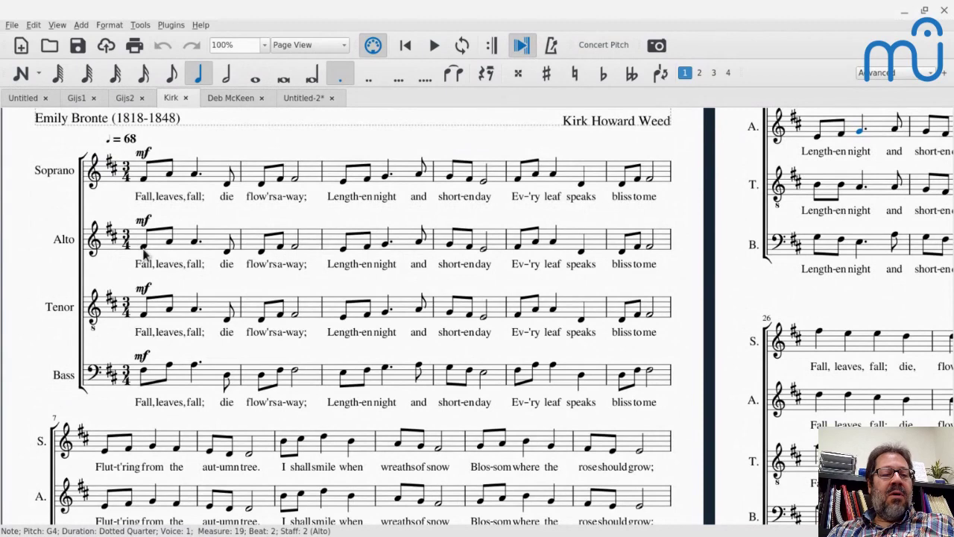
left_click(144, 247)
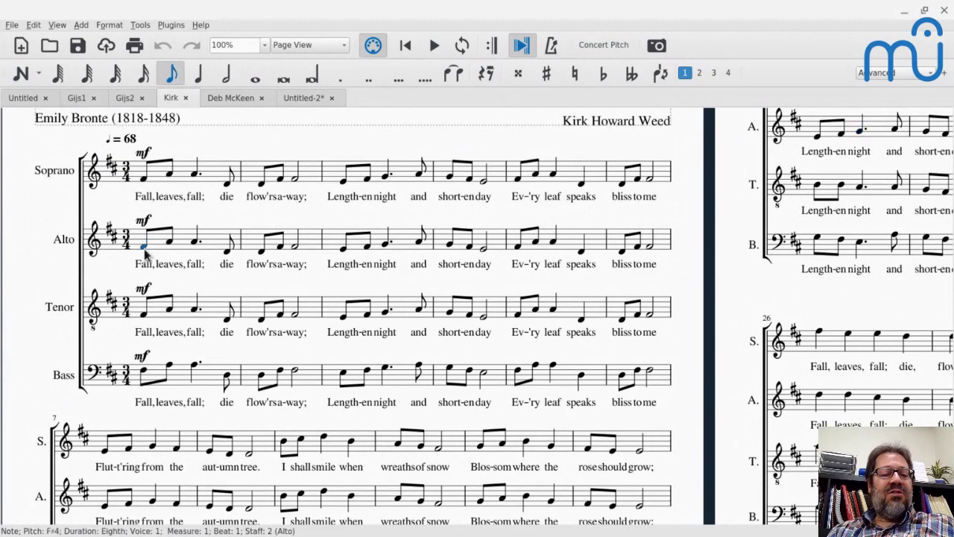
left_click(171, 313)
Audition the tenor notes in measures 19 and 22 and the alto note in measure 22
scroll(172, 315, "down", 3)
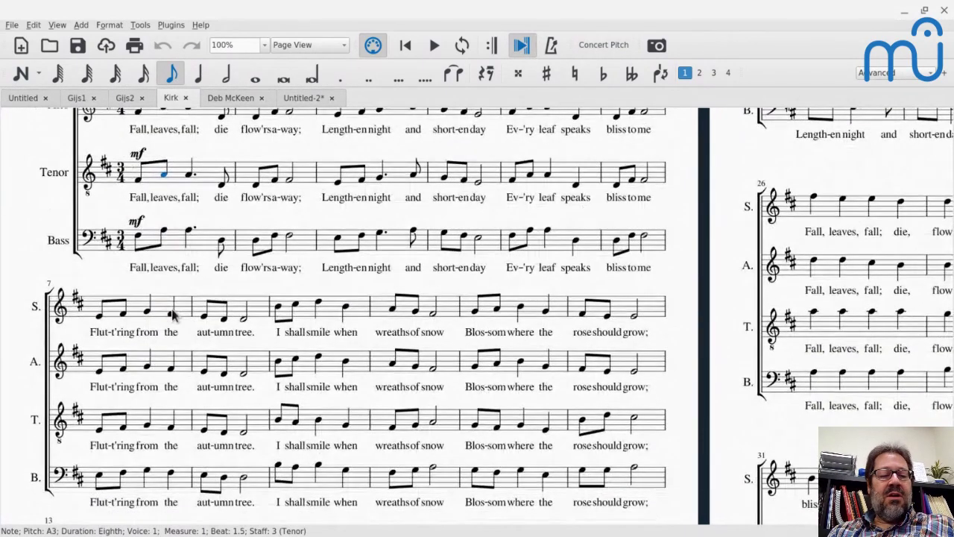
scroll(172, 315, "right", 5)
scroll(172, 314, "up", 4)
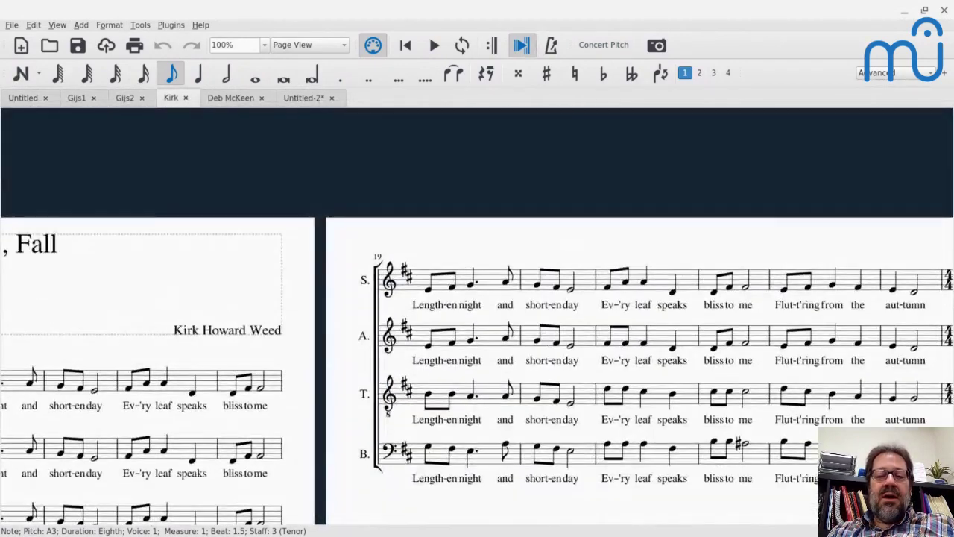
left_click(429, 396)
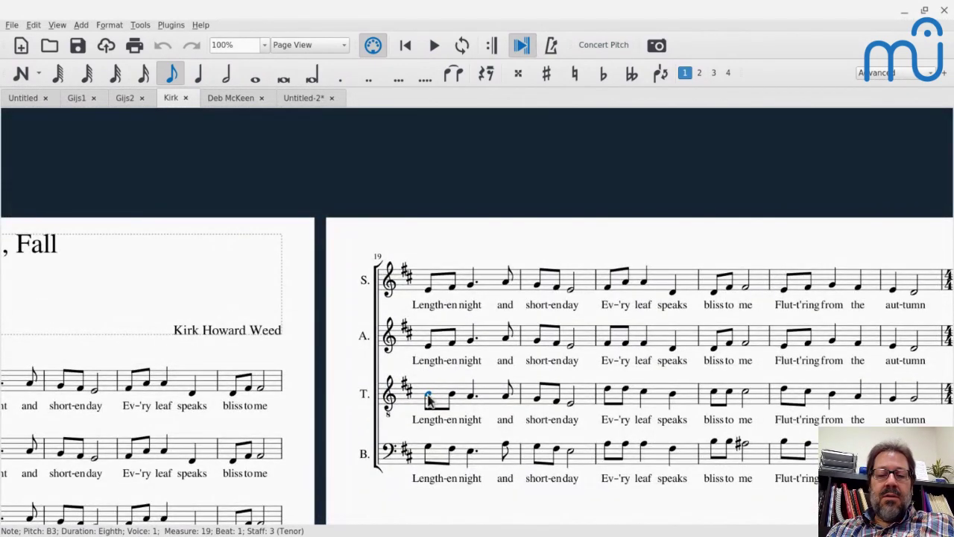
left_click(714, 393)
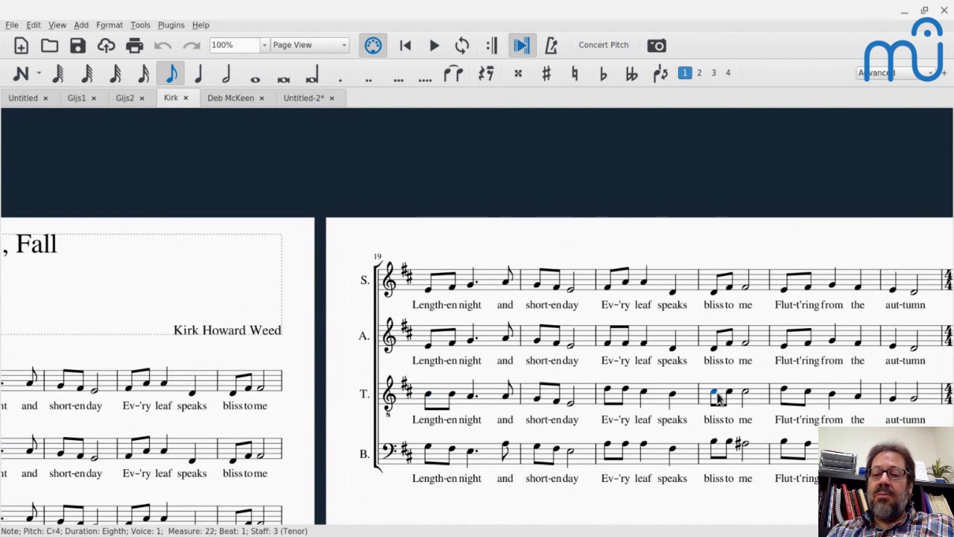
left_click(714, 349)
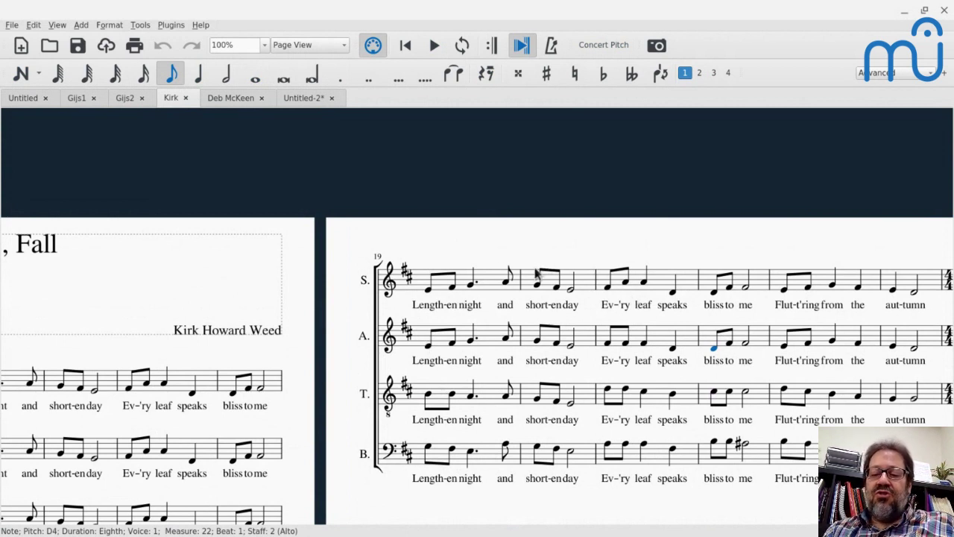
Audition the bass note starting measure 24, then select soprano measure 26
left_click(891, 456)
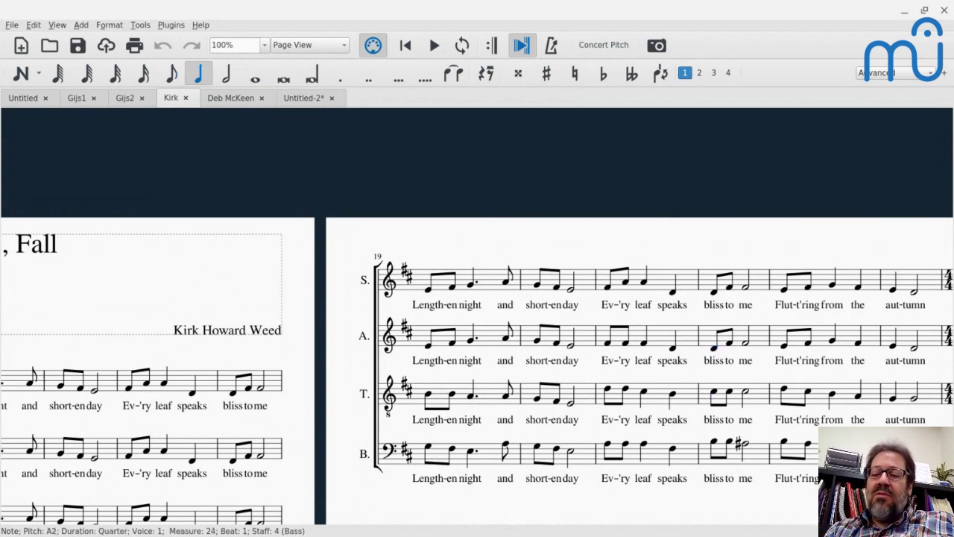
scroll(893, 333, "down", 2)
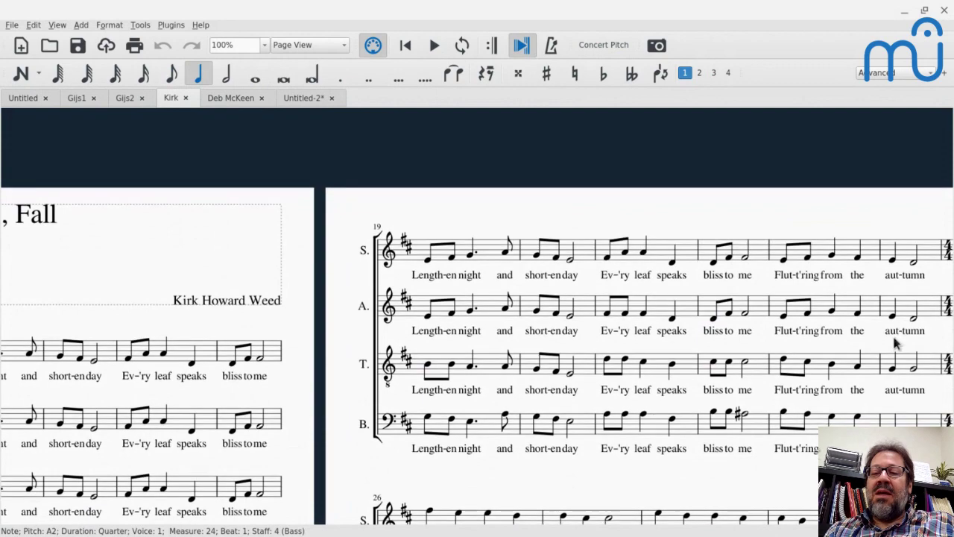
scroll(883, 290, "down", 5)
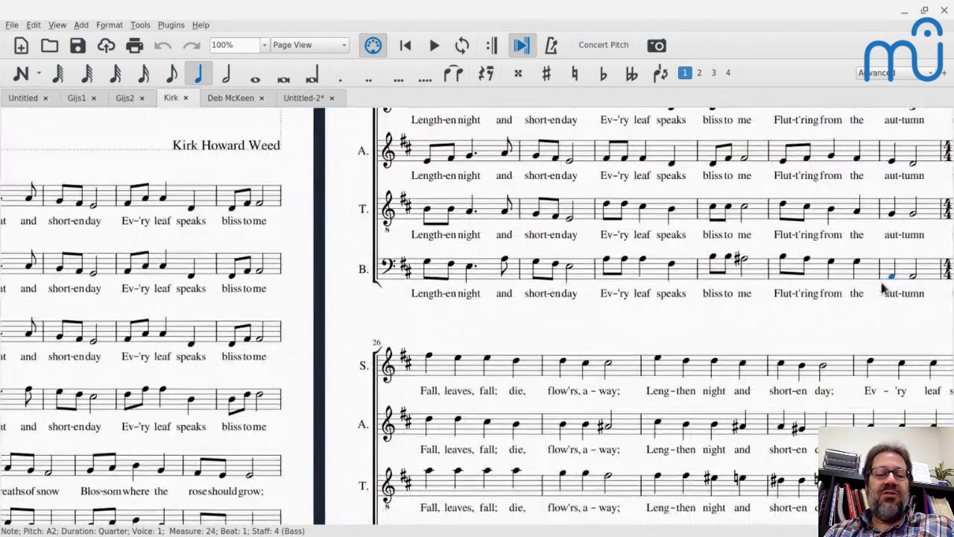
left_click(440, 373)
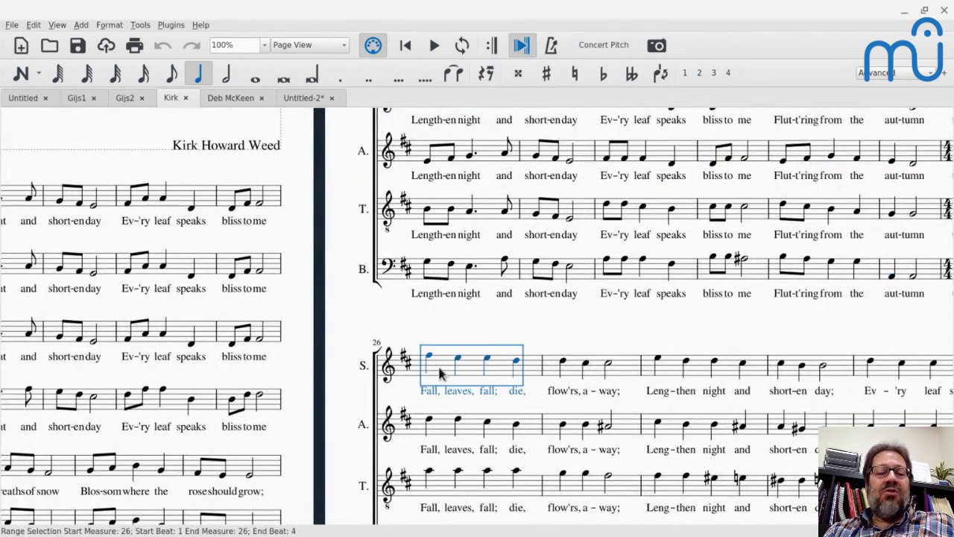
Play the score from the first bass note of measure 26 and stop after measure 29
scroll(439, 373, "down", 6)
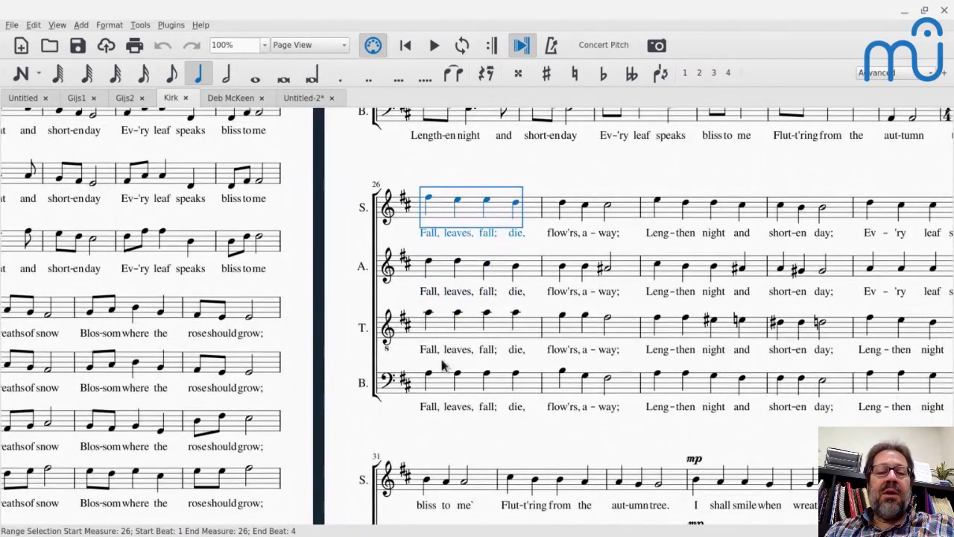
left_click(430, 376)
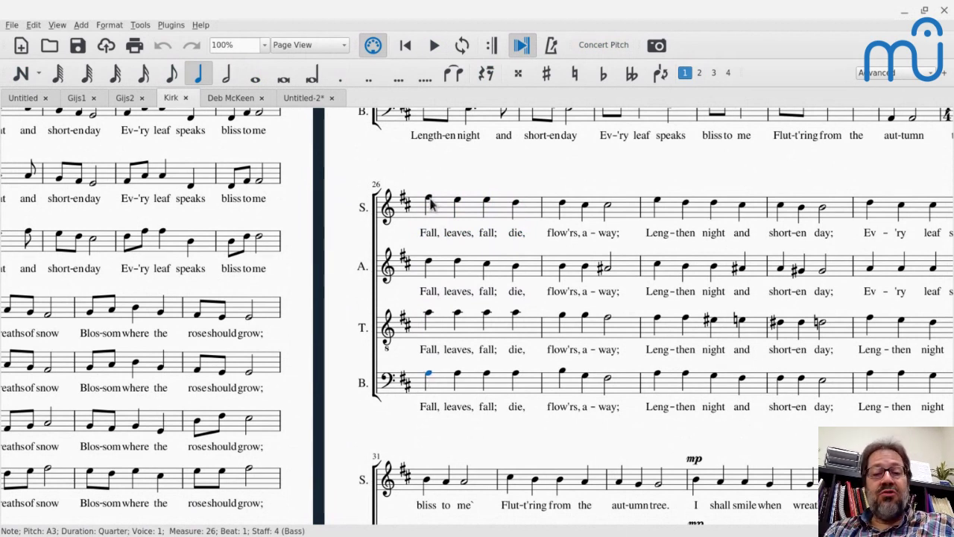
key("space")
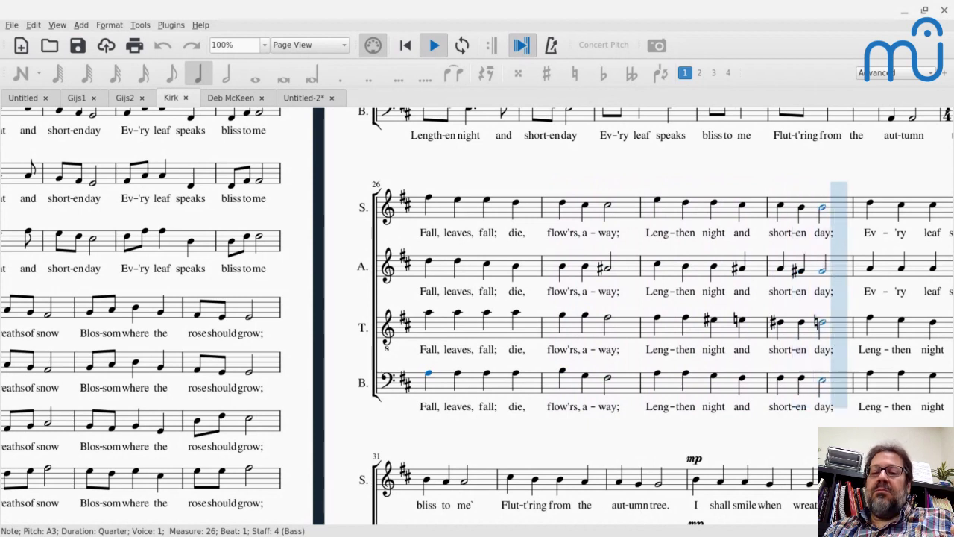
key("space")
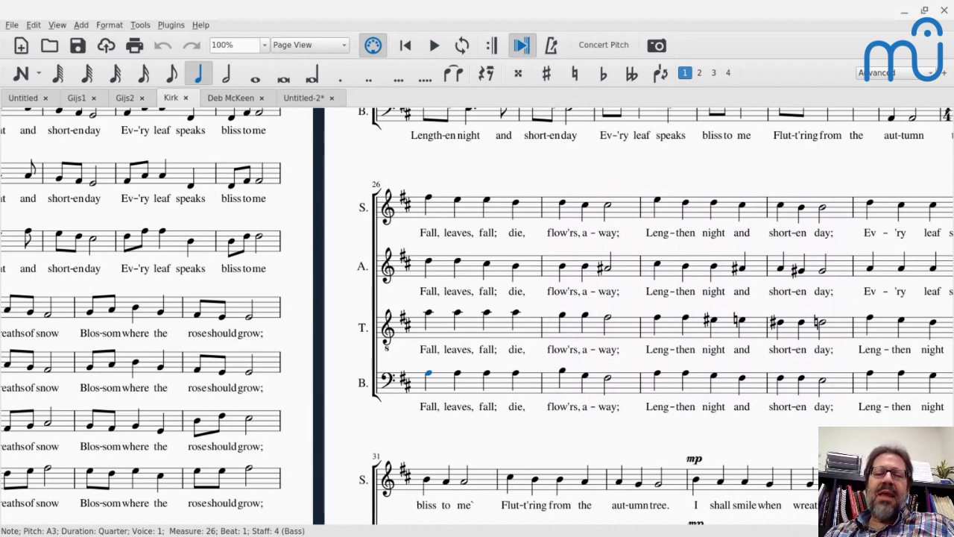
left_click(440, 206)
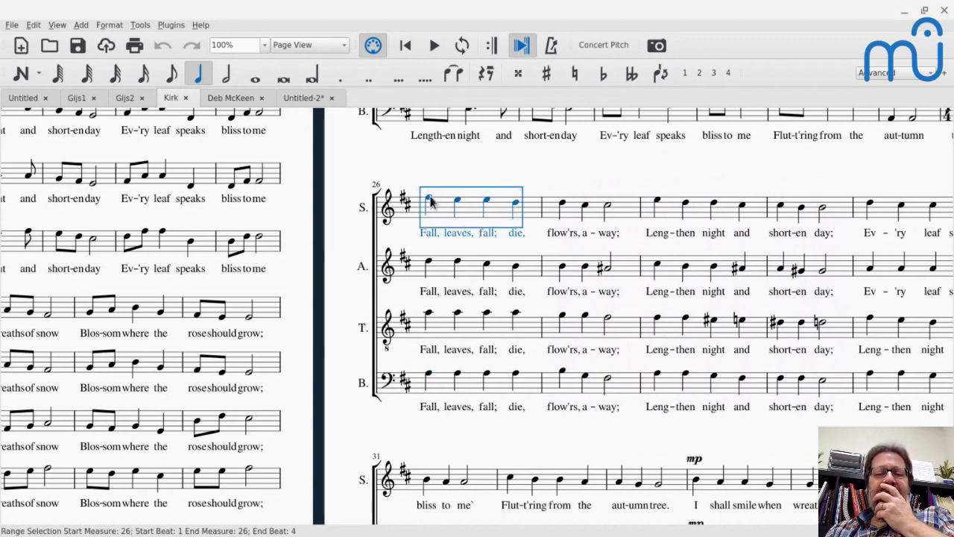
left_click(430, 200)
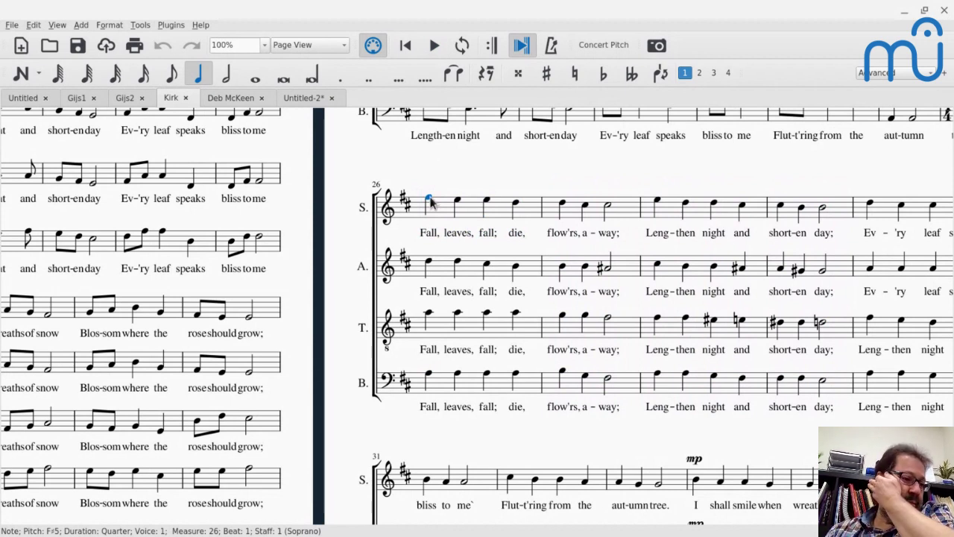
key("space")
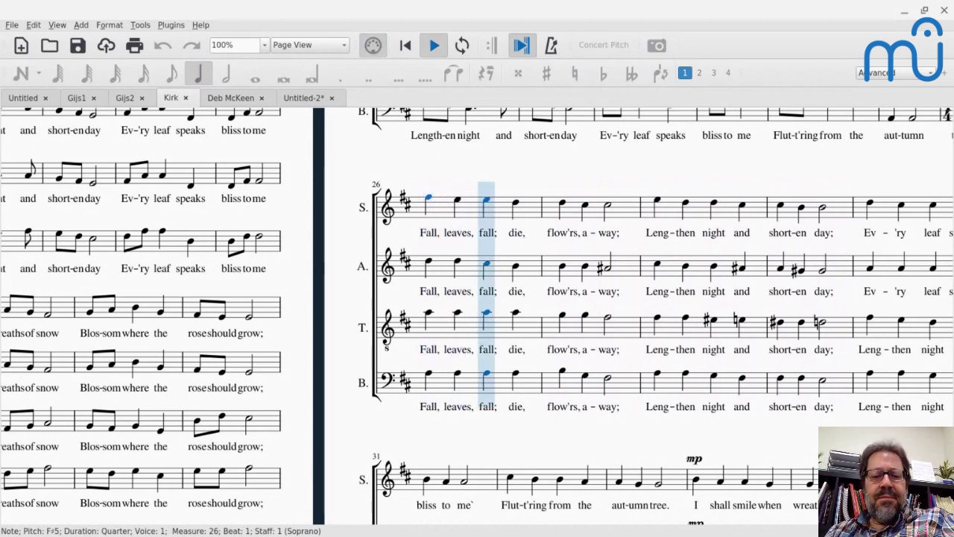
key("space")
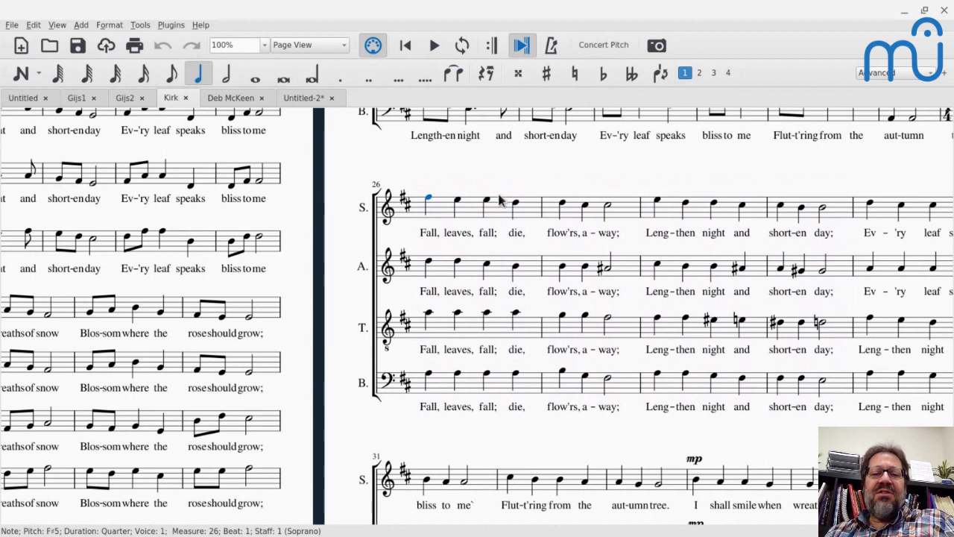
left_click(516, 204)
key("space")
key("space")
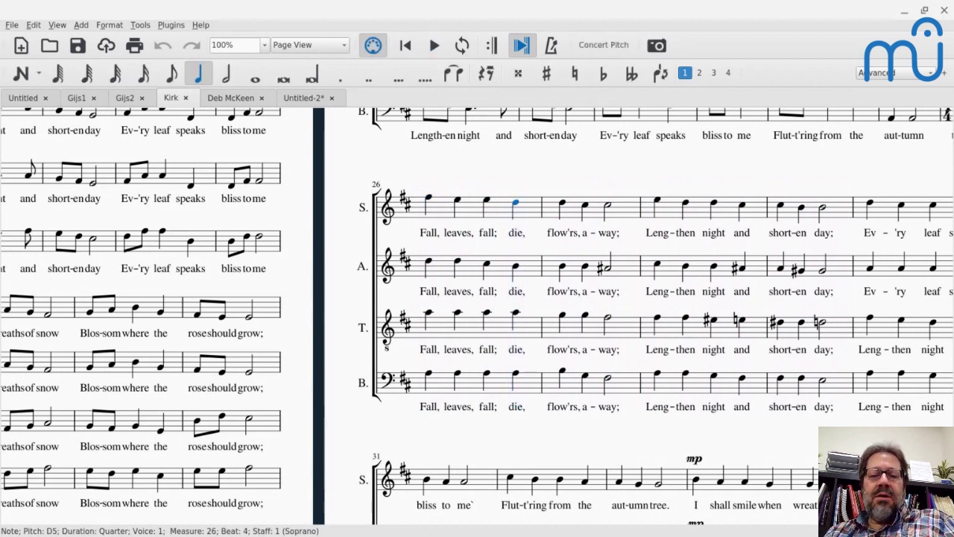
left_click(520, 375)
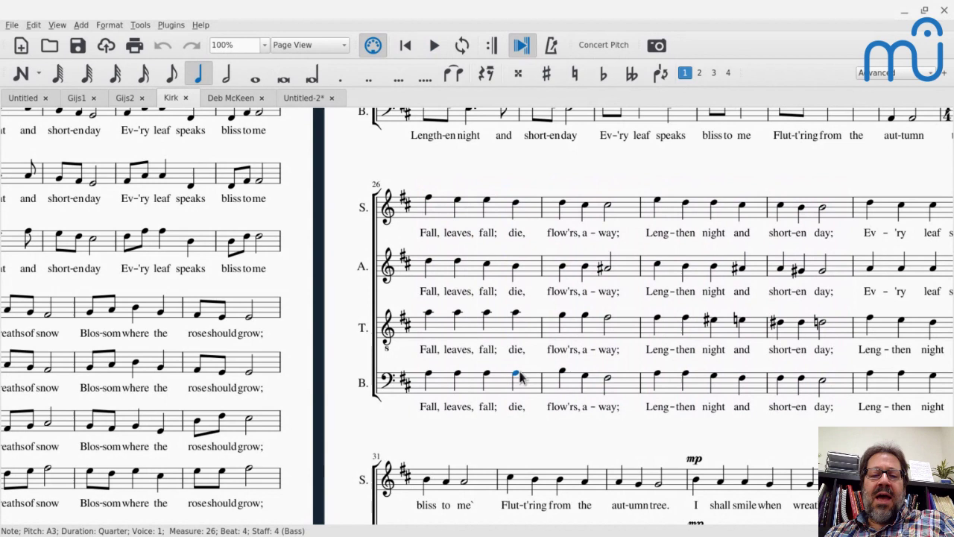
left_click(516, 314)
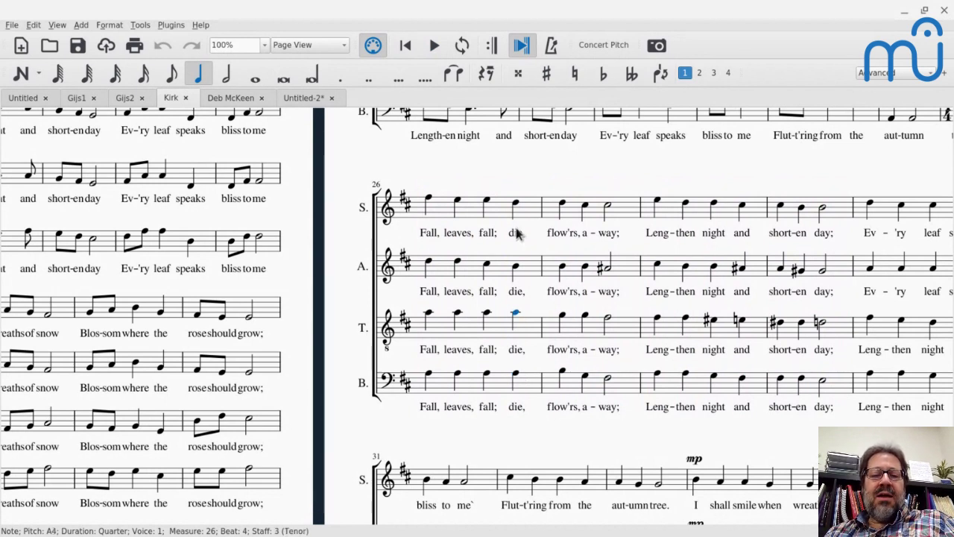
left_click(516, 270)
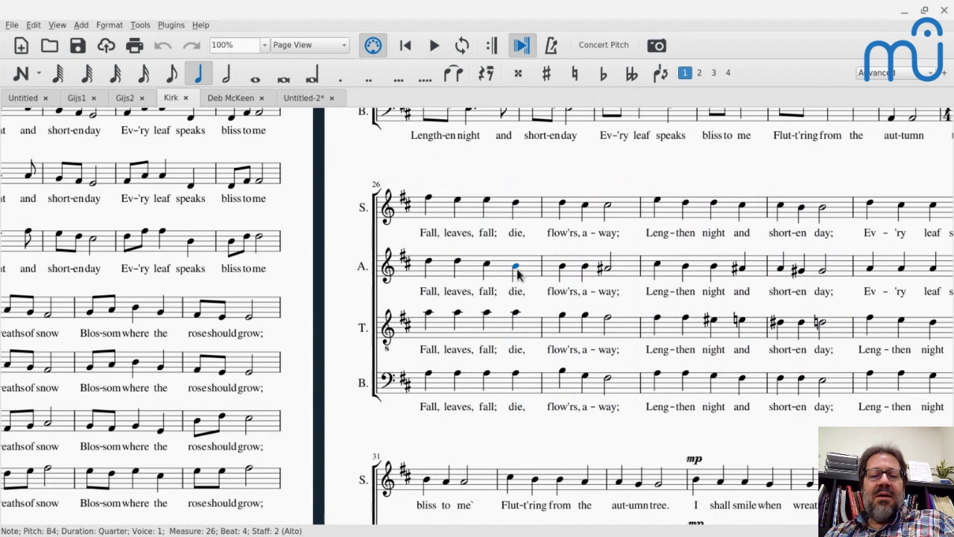
left_click(516, 203)
key("space")
key("space")
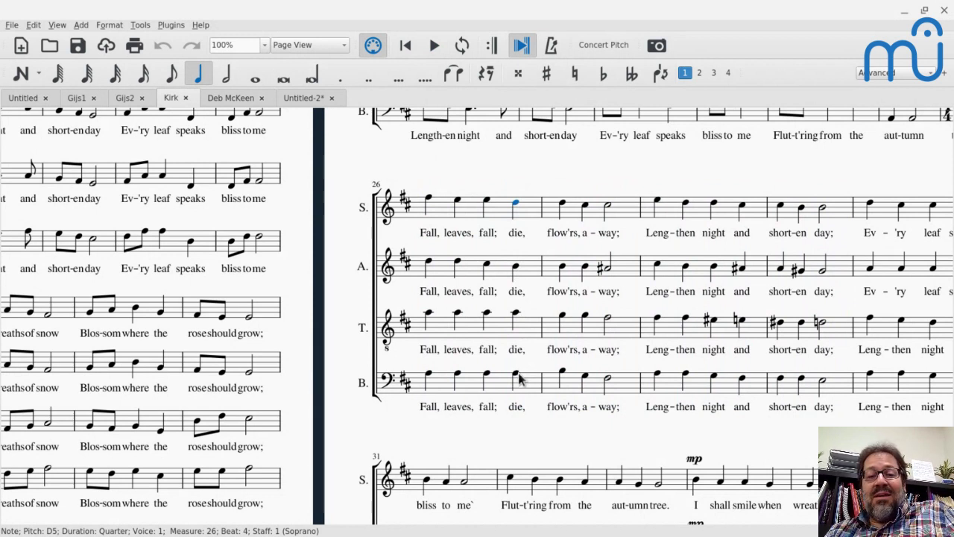
left_click(563, 372)
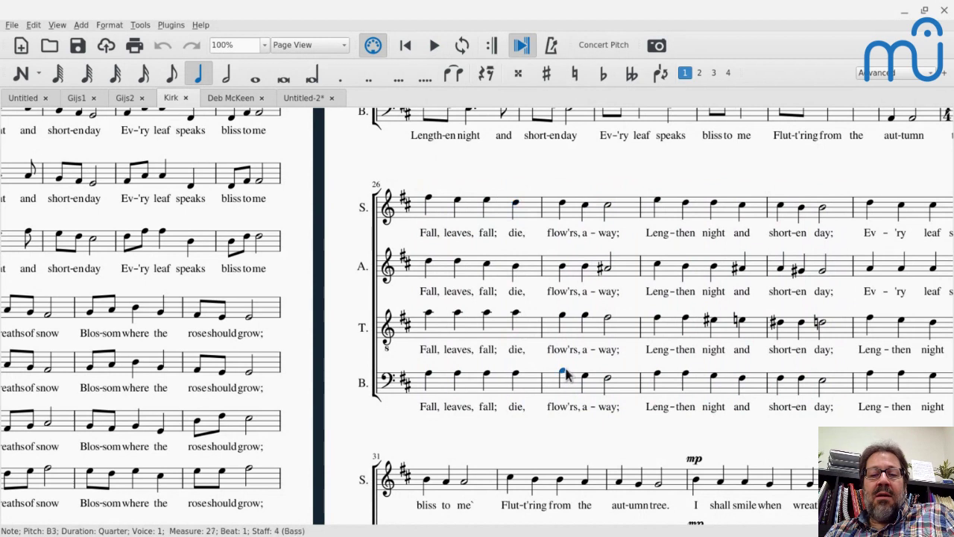
key("space")
key("space")
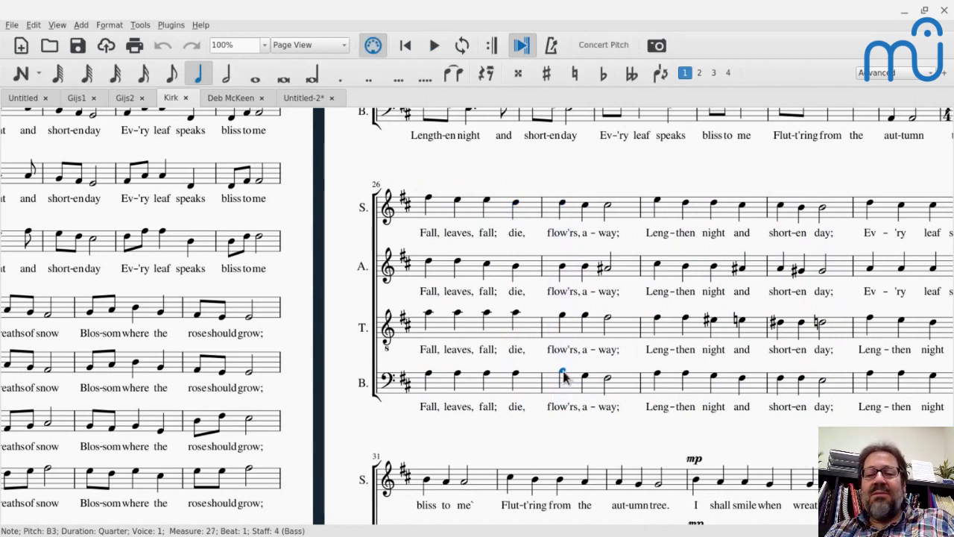
left_click(515, 375)
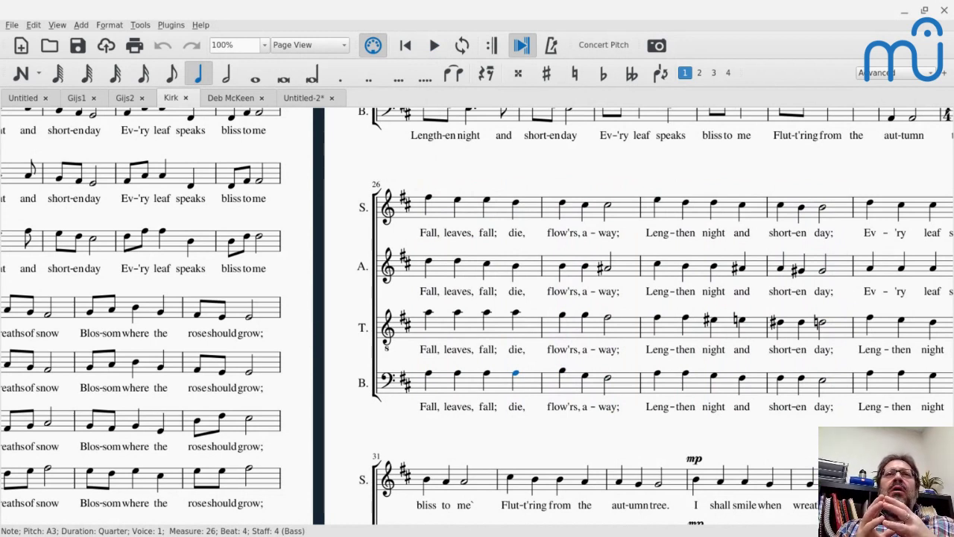
left_click(518, 266)
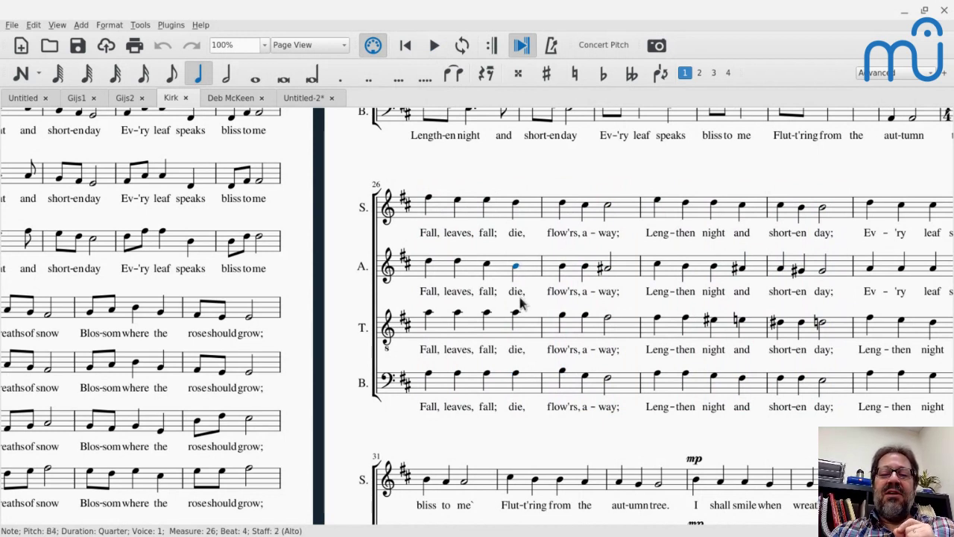
left_click(516, 314)
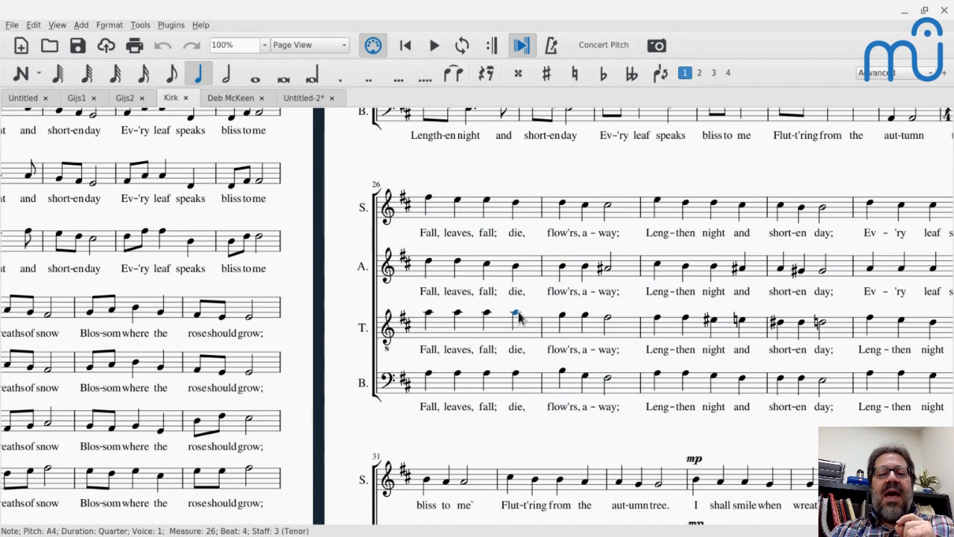
left_click(515, 268)
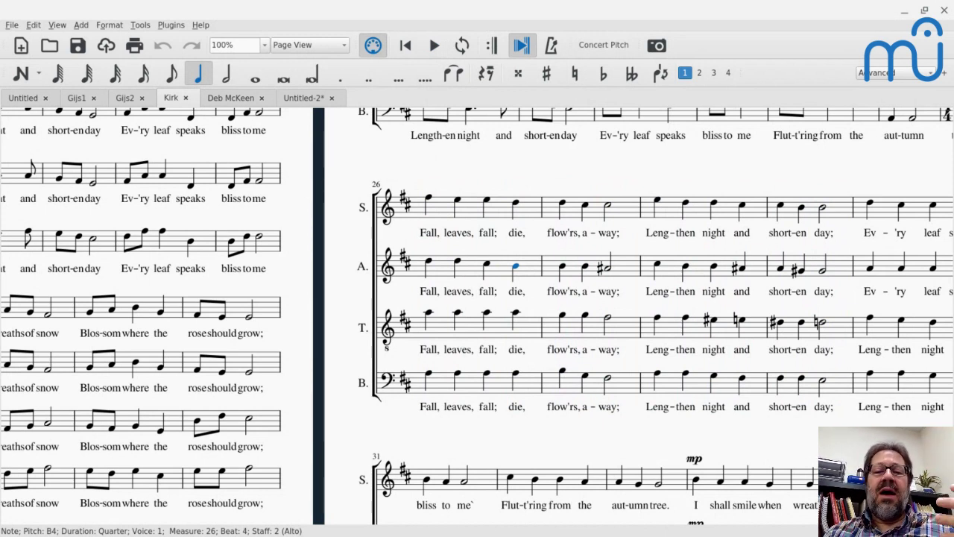
key("space")
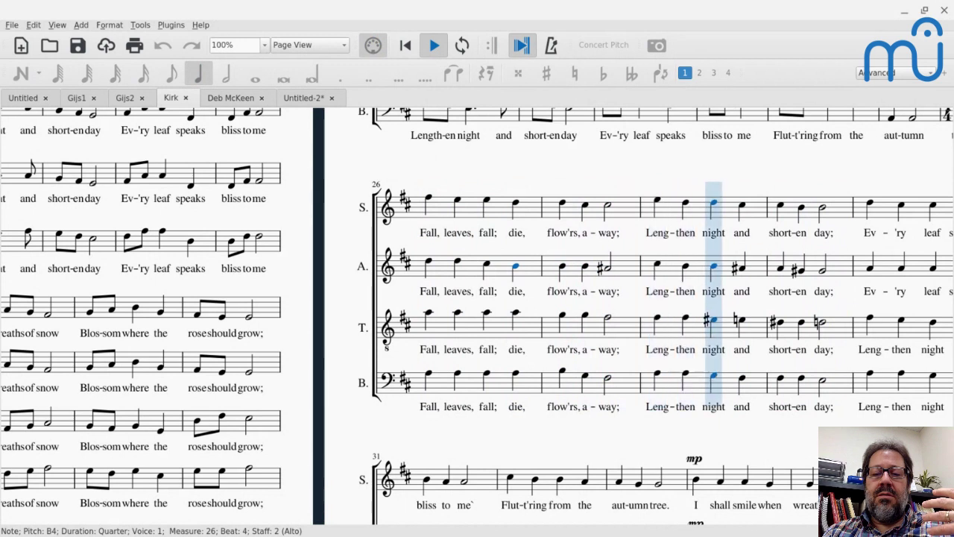
key("space")
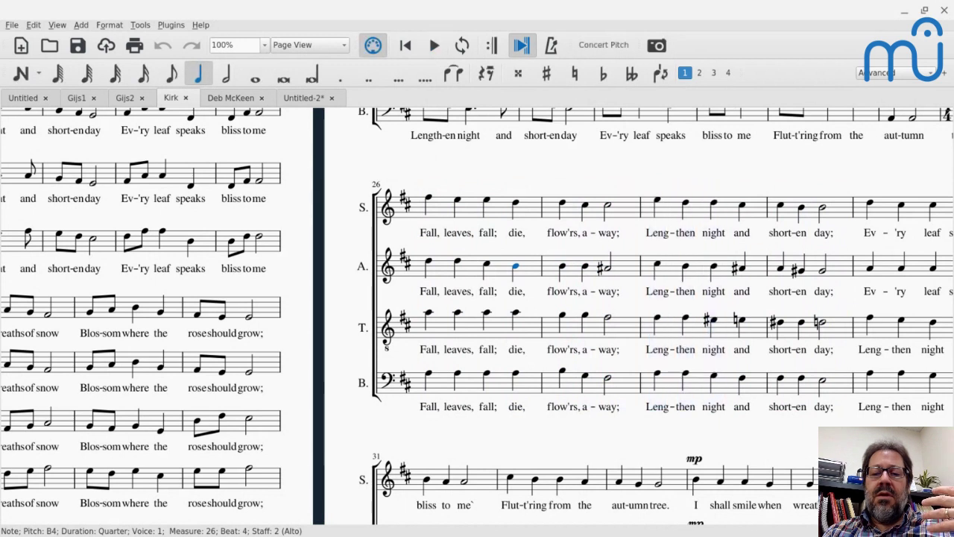
left_click(657, 201)
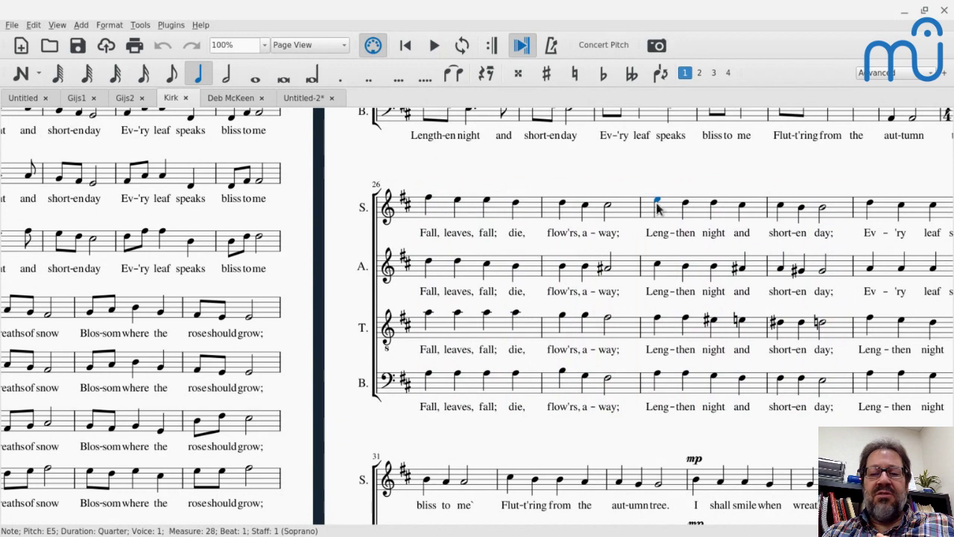
left_click(657, 376)
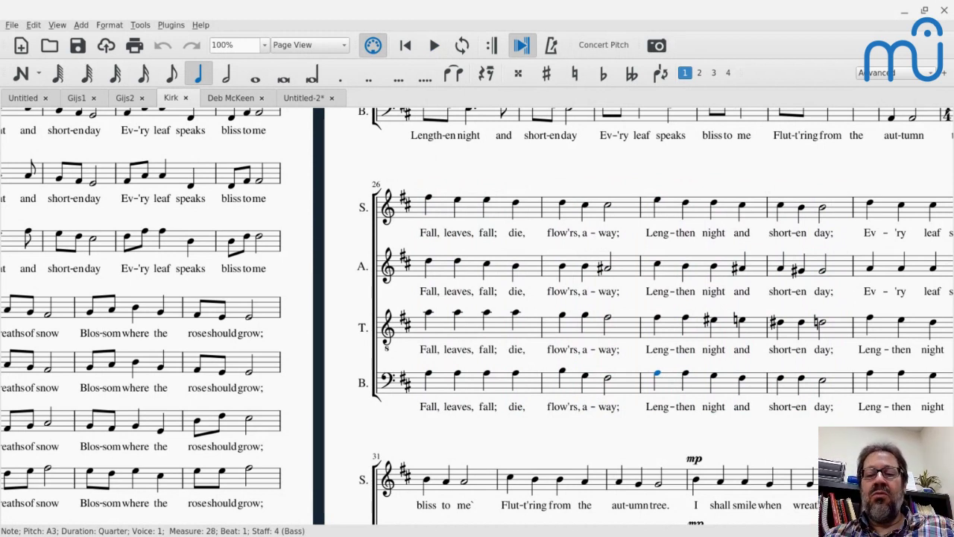
key("space")
key("space")
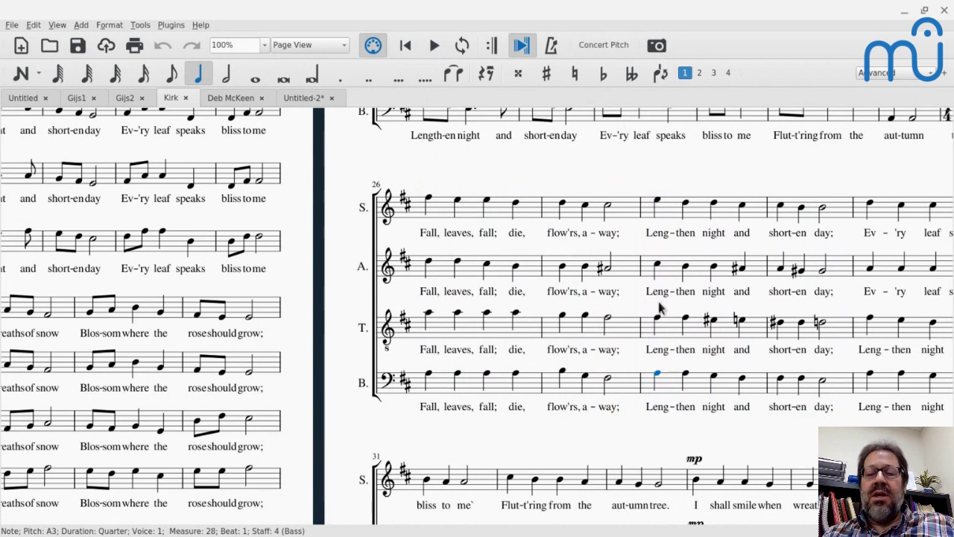
left_click(658, 203)
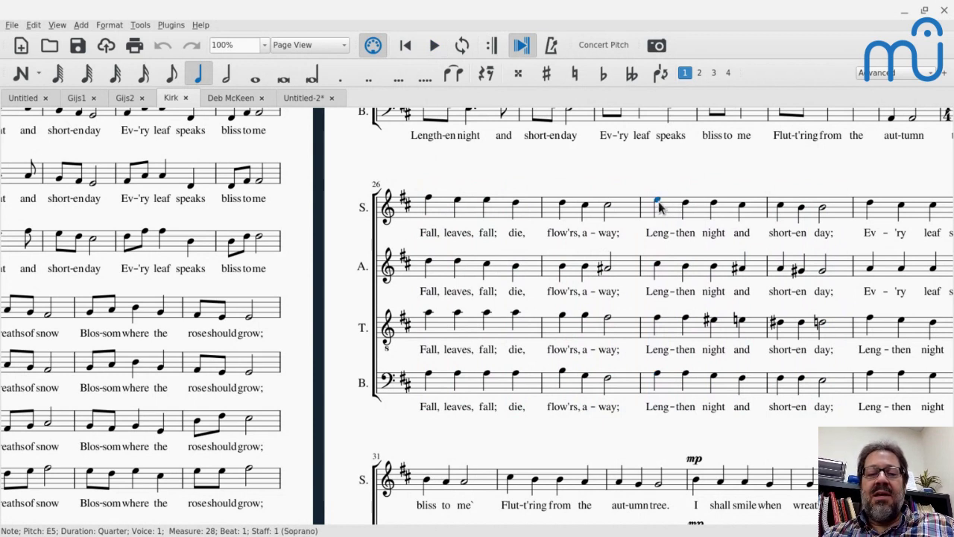
left_click(657, 321)
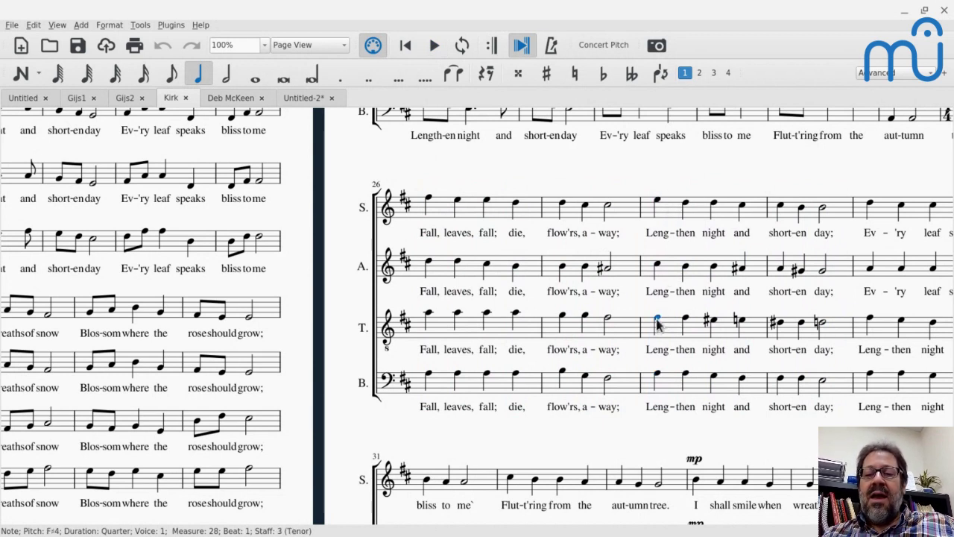
left_click(657, 204)
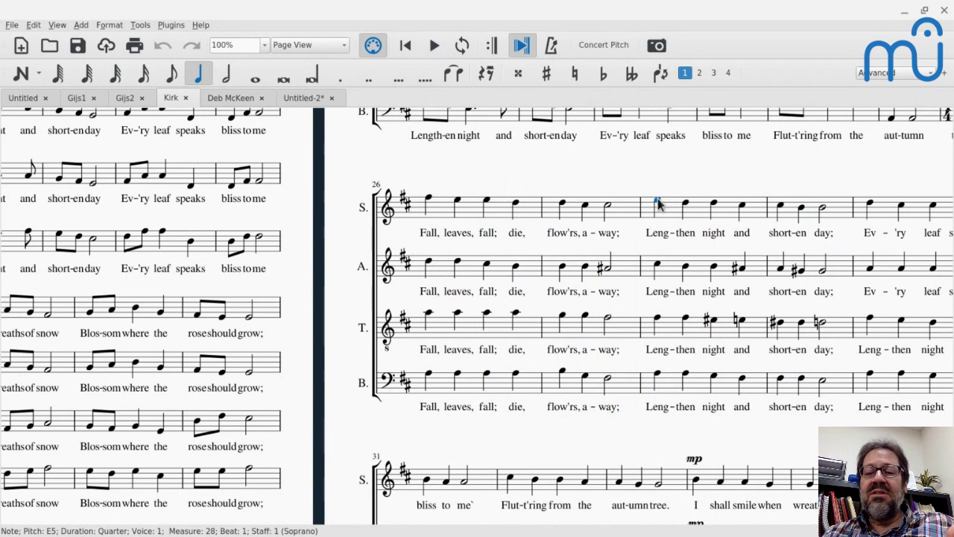
key("space")
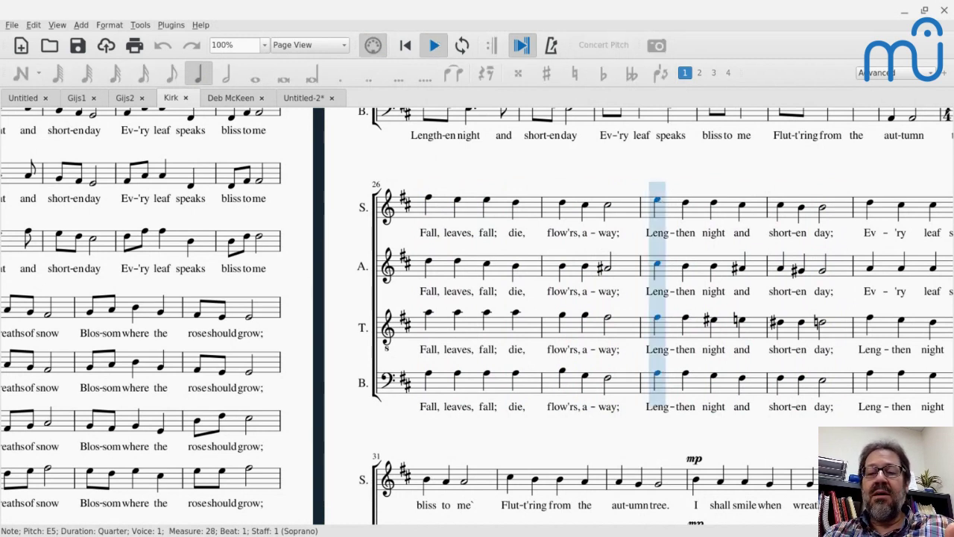
key("space")
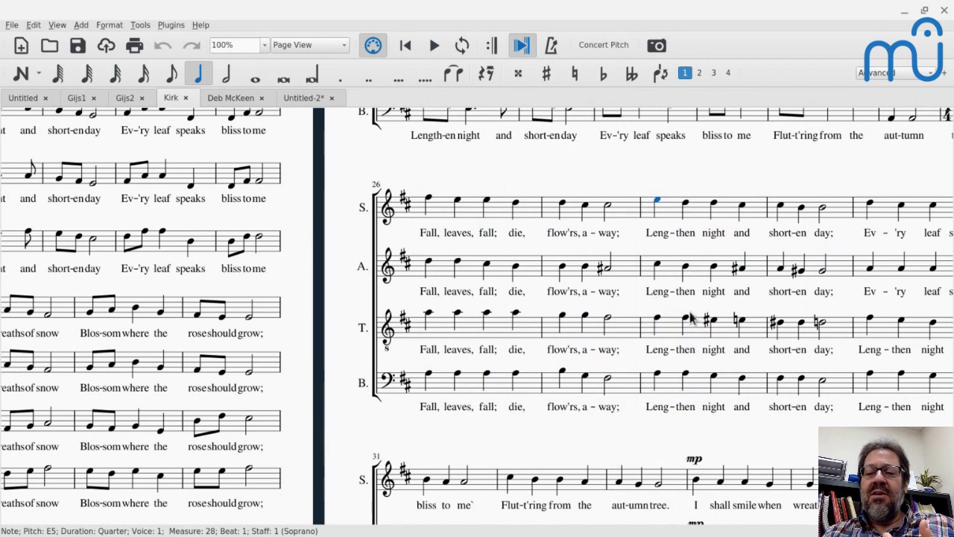
left_click(685, 265)
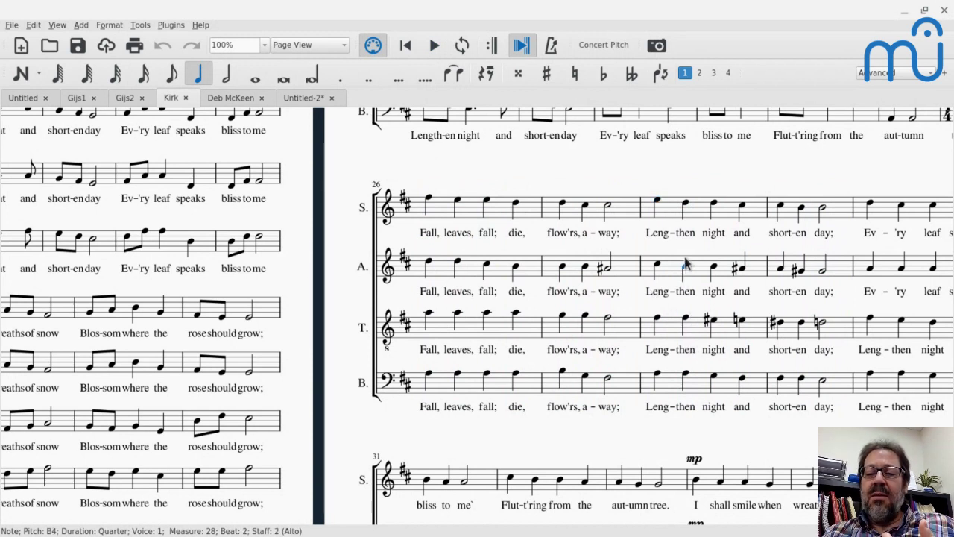
left_click(686, 204)
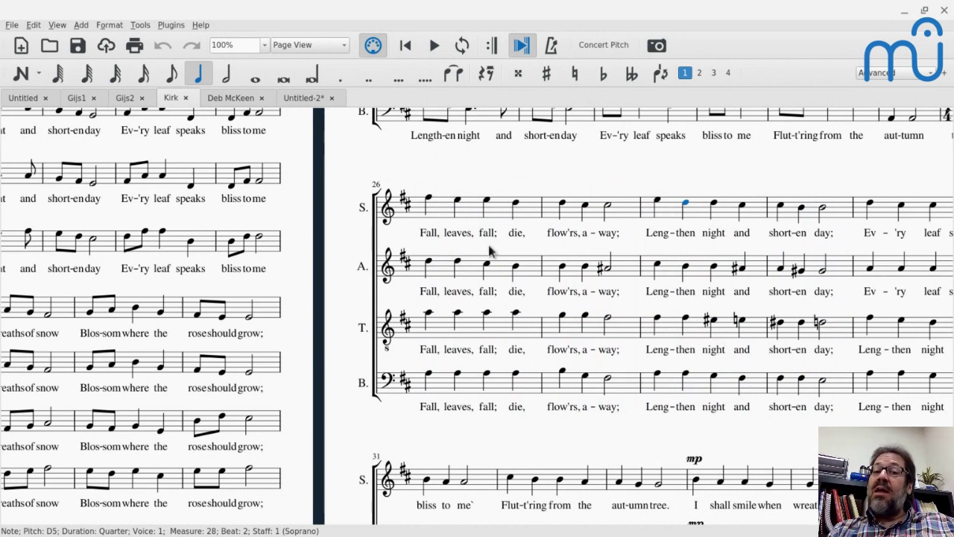
left_click(515, 203)
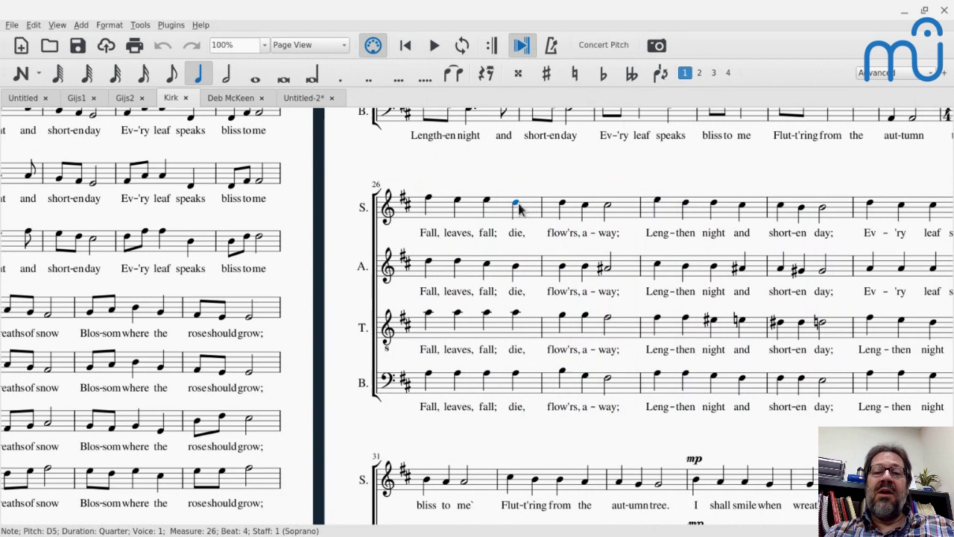
left_click(562, 204)
key("space")
key("space")
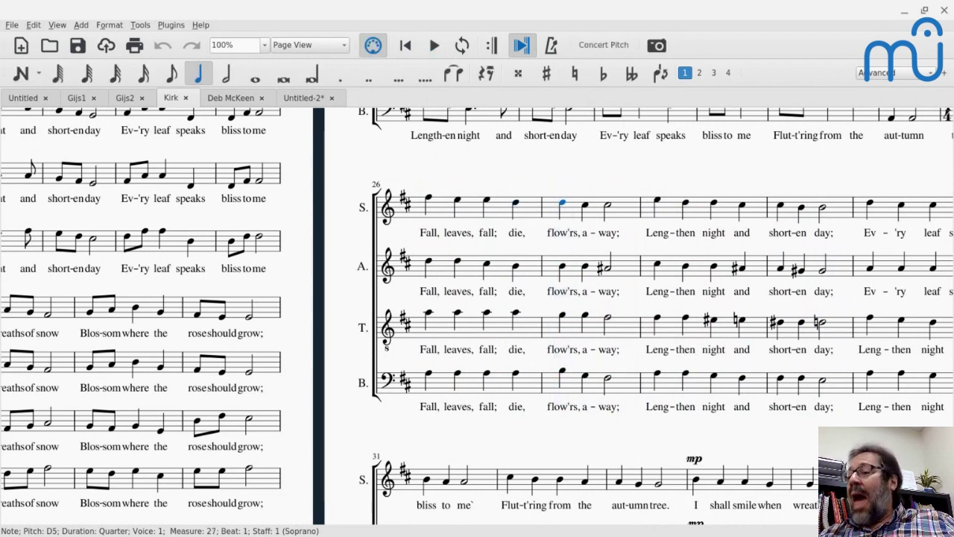
left_click(516, 375)
key("space")
key("space")
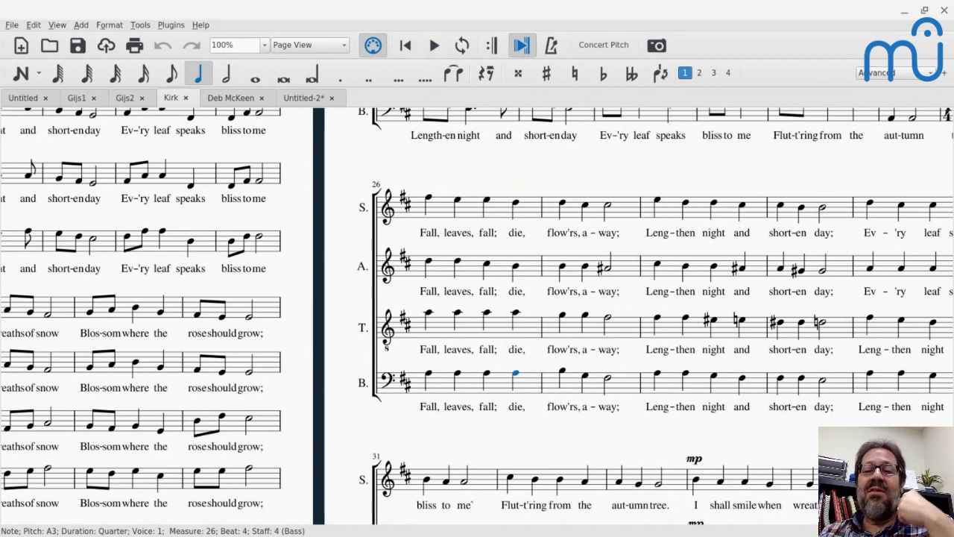
left_click(562, 316)
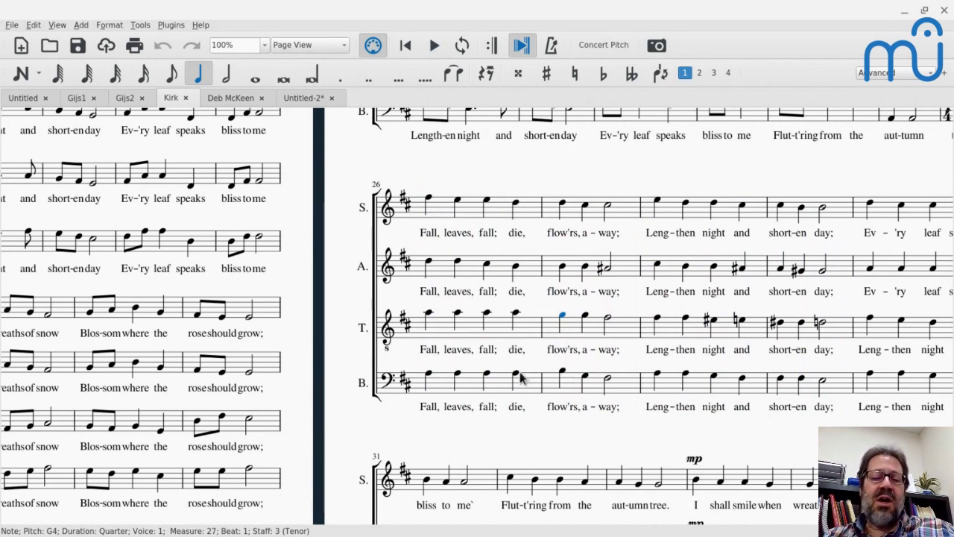
left_click(657, 319)
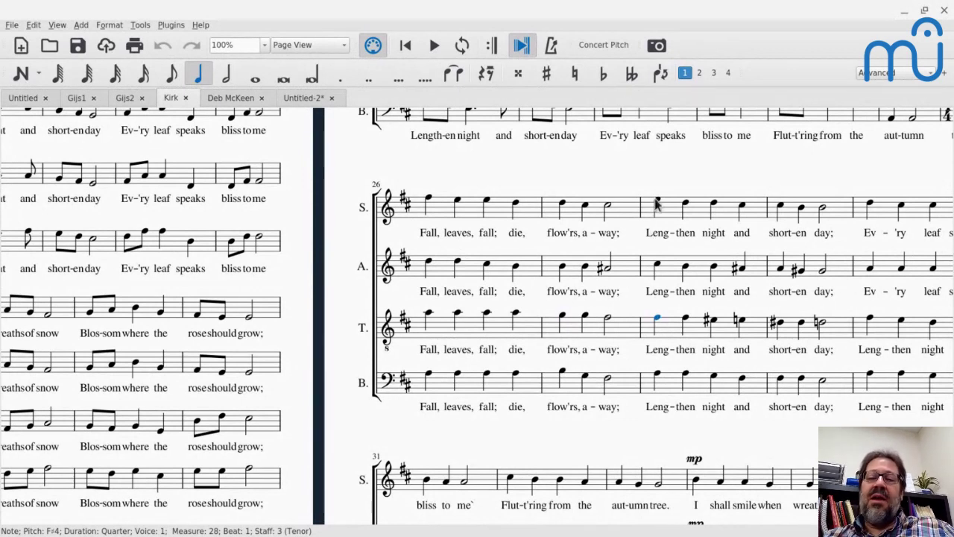
left_click(657, 377)
key("space")
key("space")
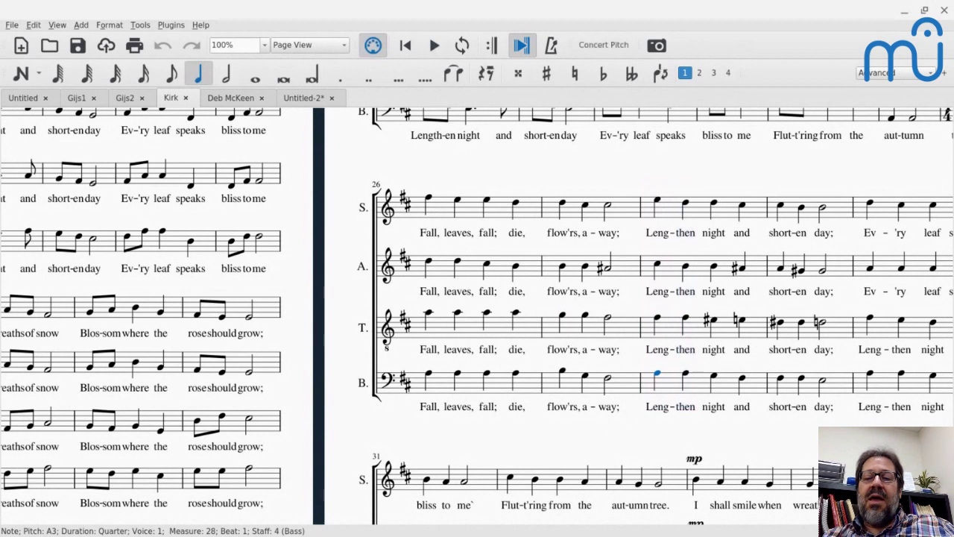
left_click(687, 322)
key("space")
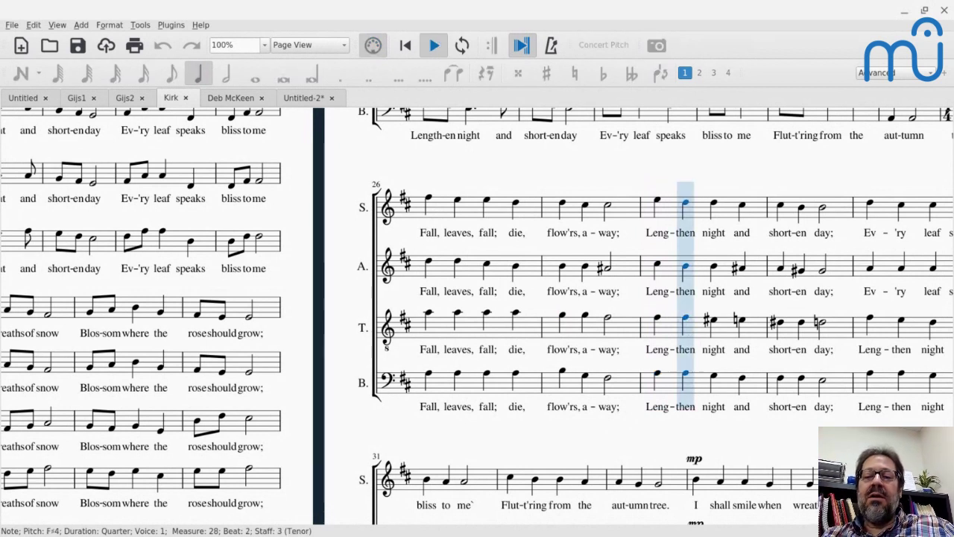
key("space")
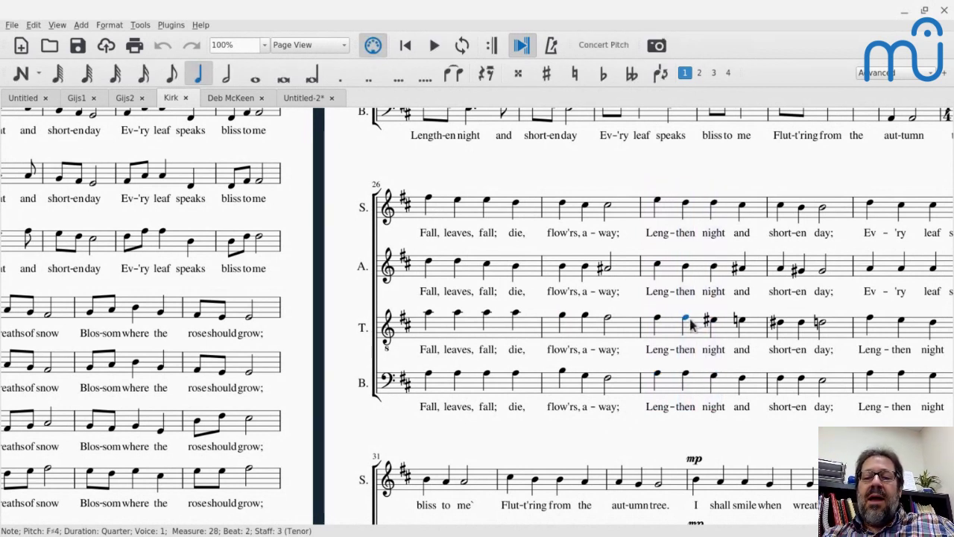
left_click(713, 378)
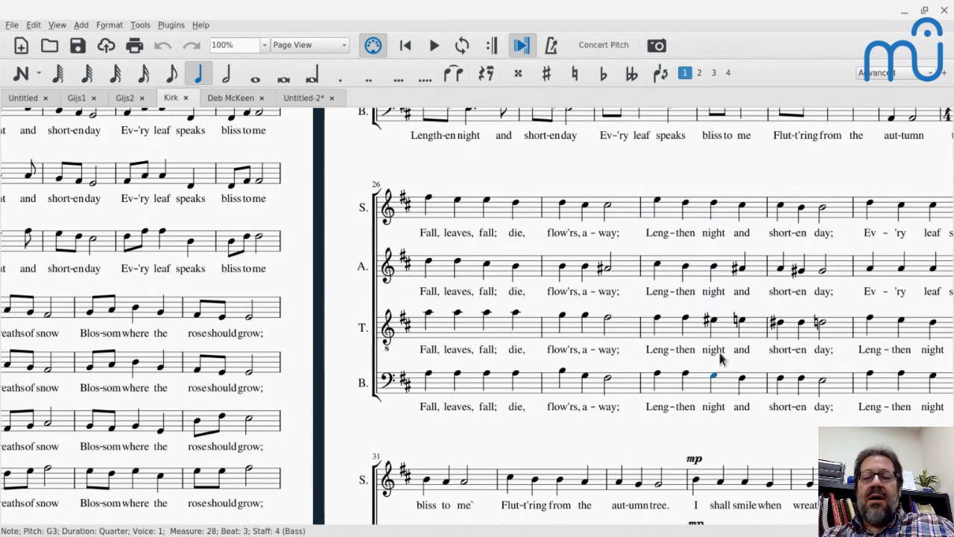
left_click(714, 321)
left_click(714, 266)
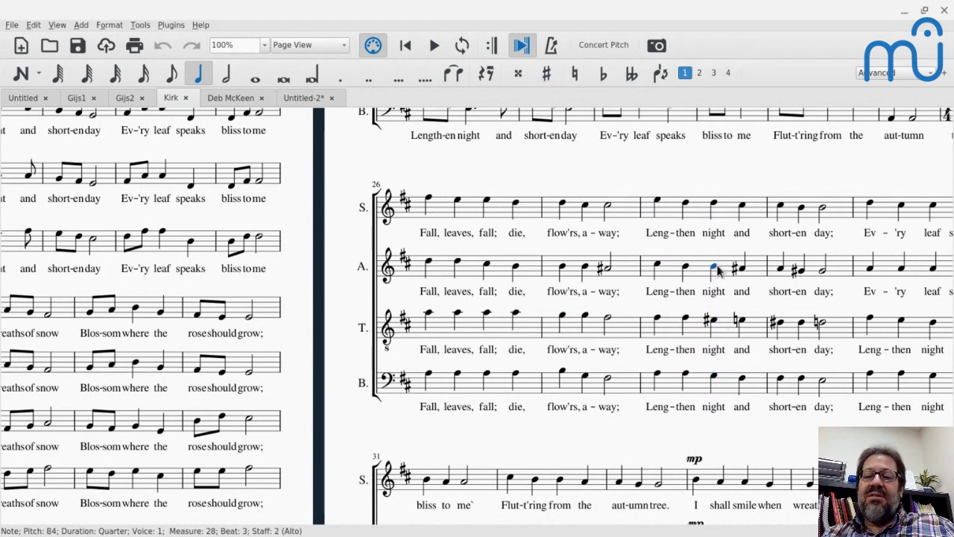
left_click(713, 204)
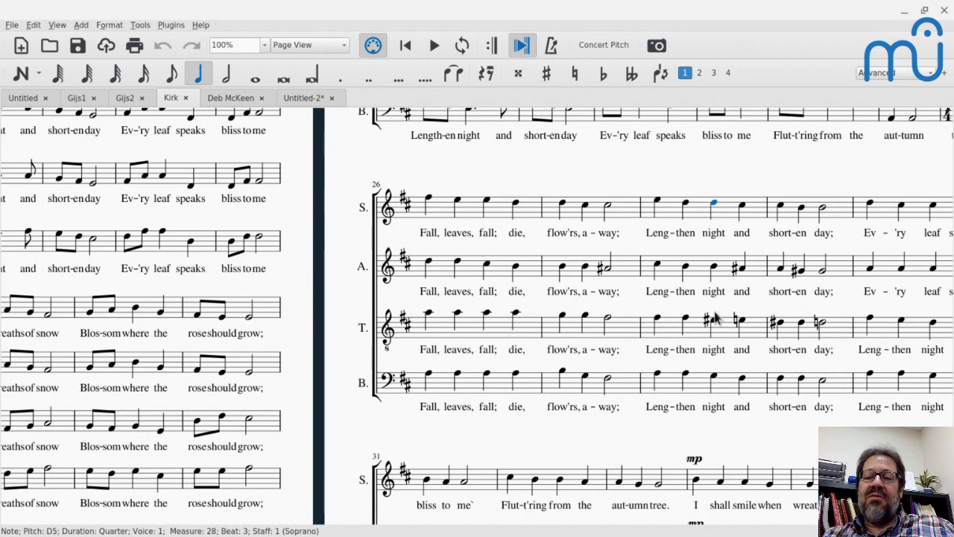
key("space")
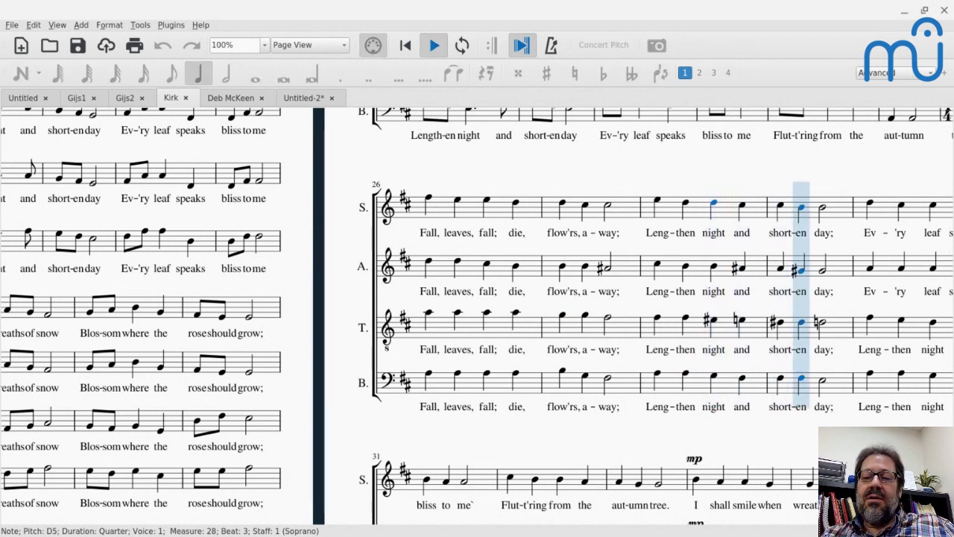
key("space")
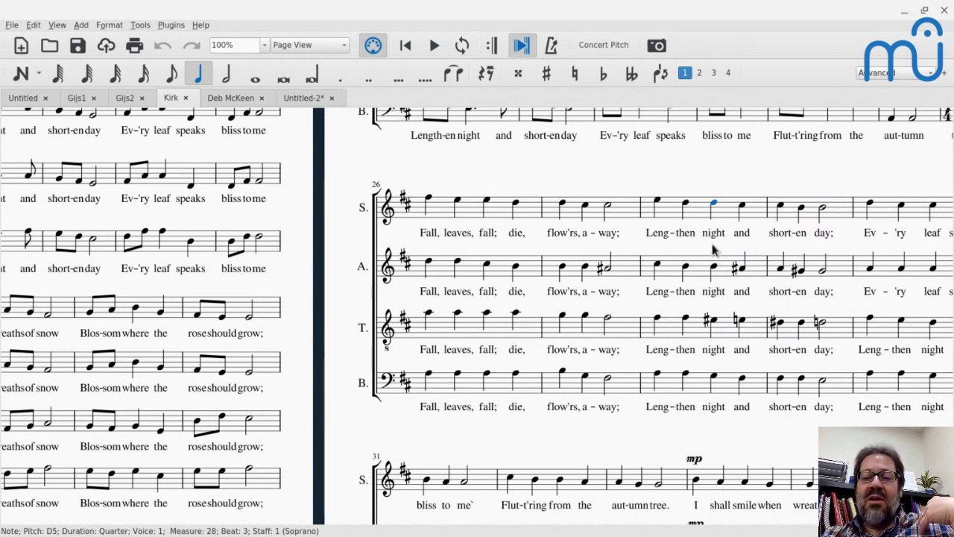
left_click(713, 322)
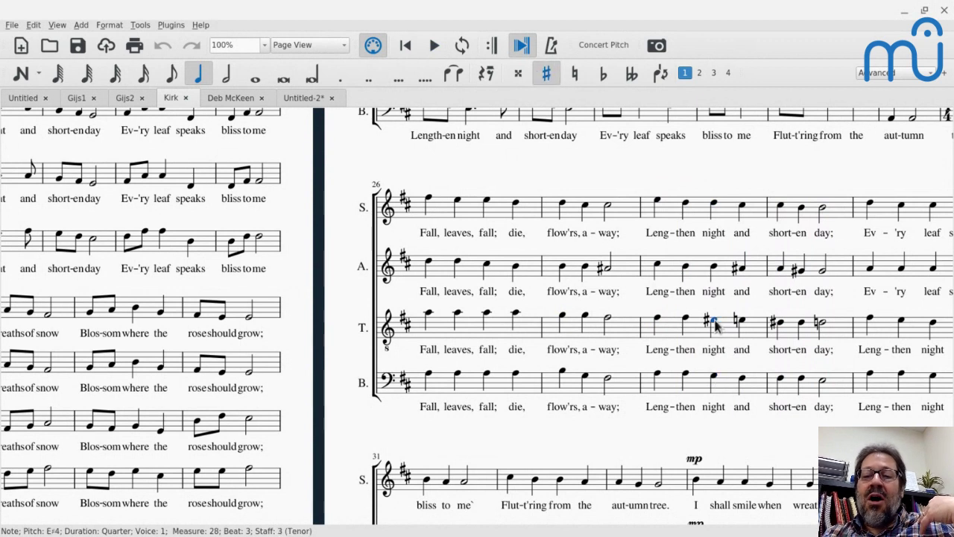
left_click(713, 378)
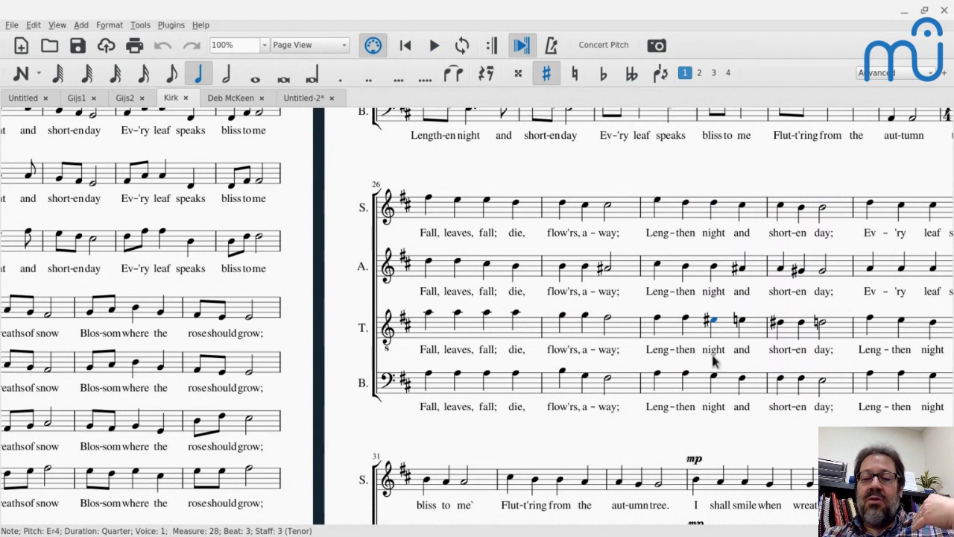
key("alt+Down")
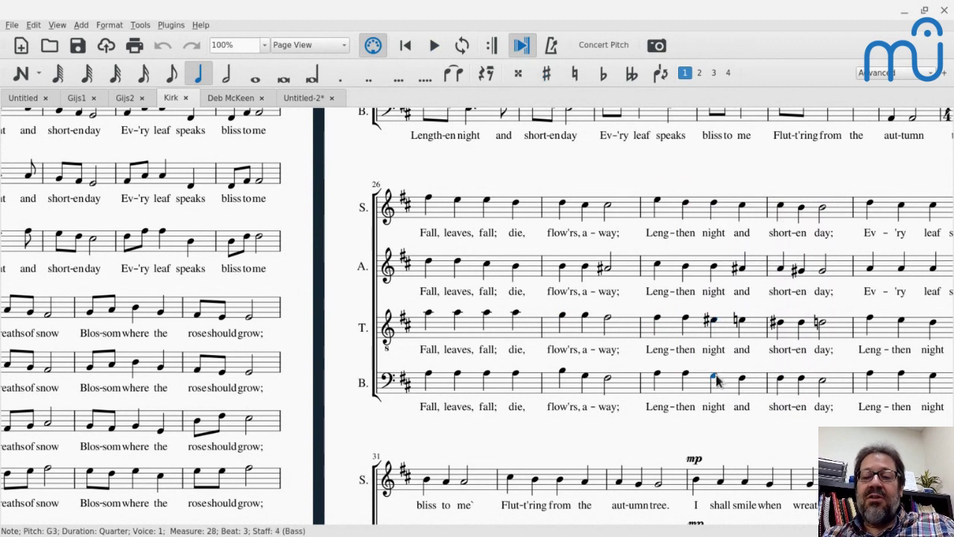
left_click(714, 320)
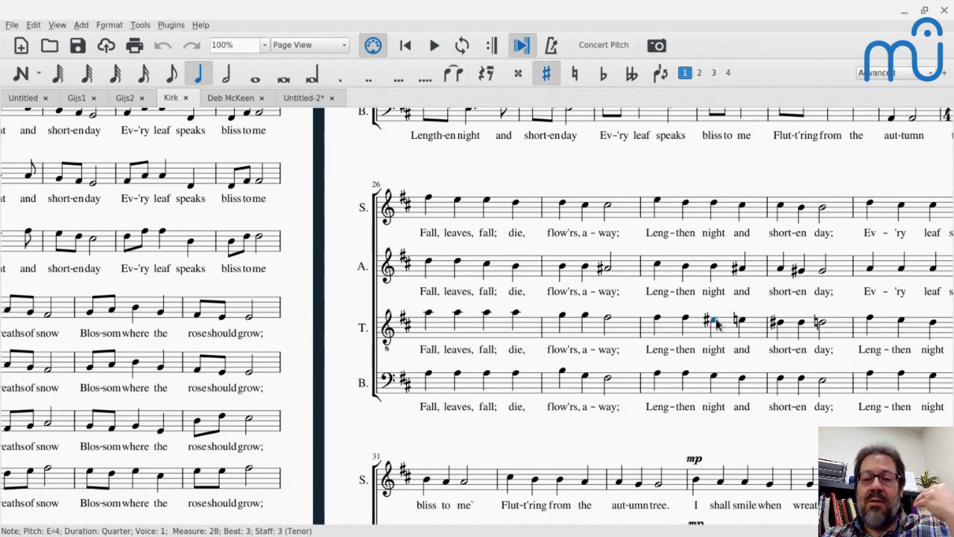
key("space")
key("space")
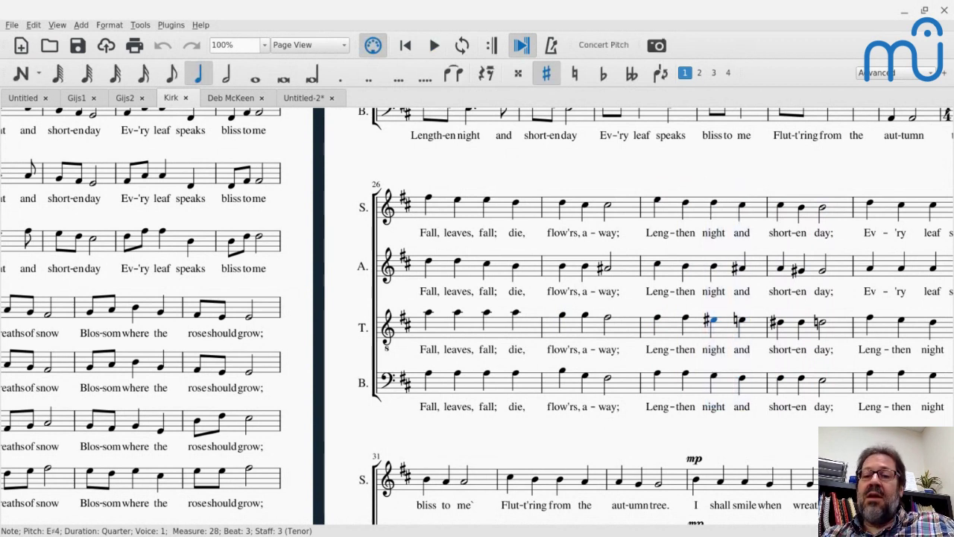
left_click(742, 380)
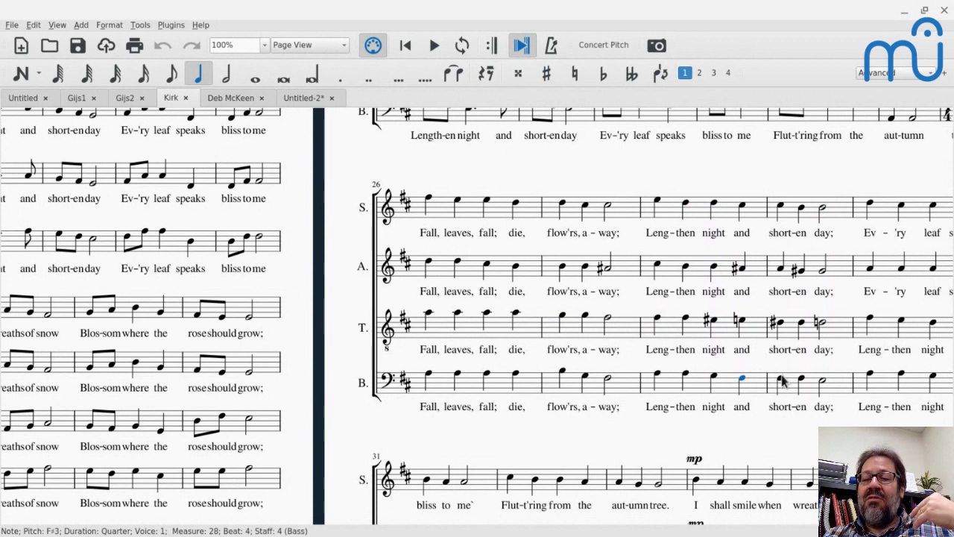
left_click(714, 206)
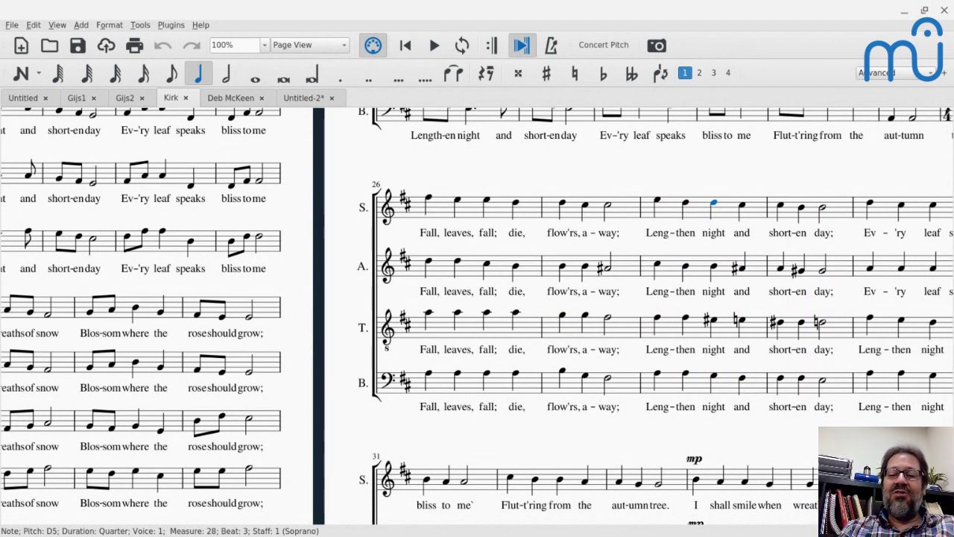
left_click(742, 206)
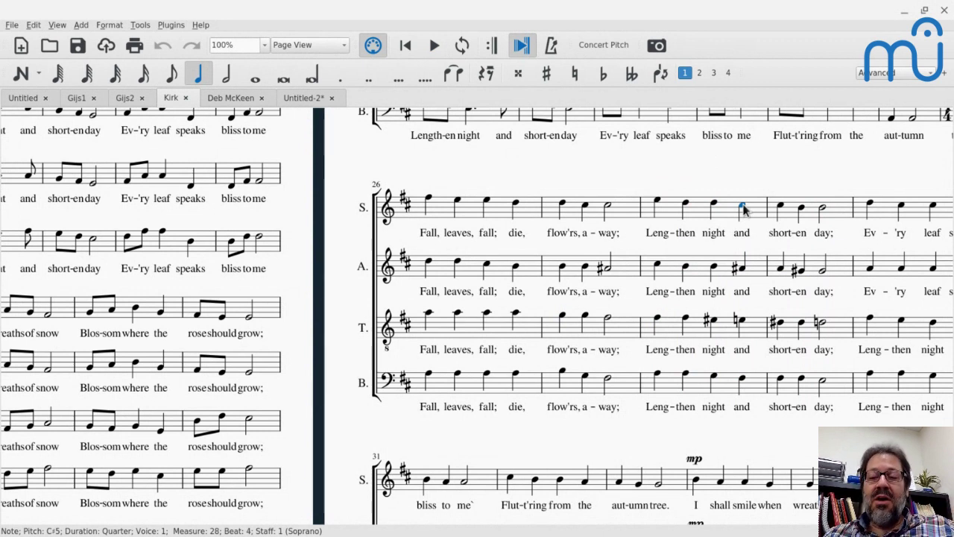
key("space")
key("space")
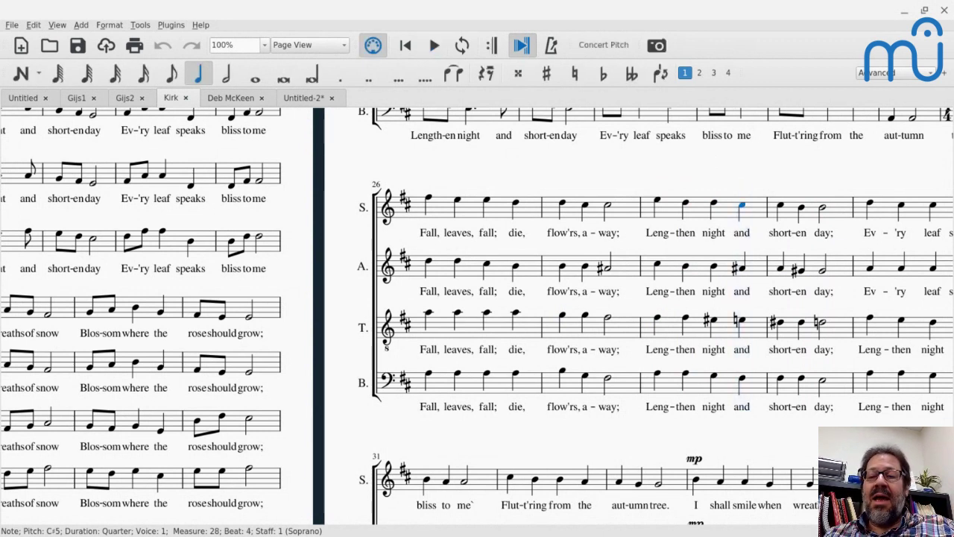
key("space")
key("space")
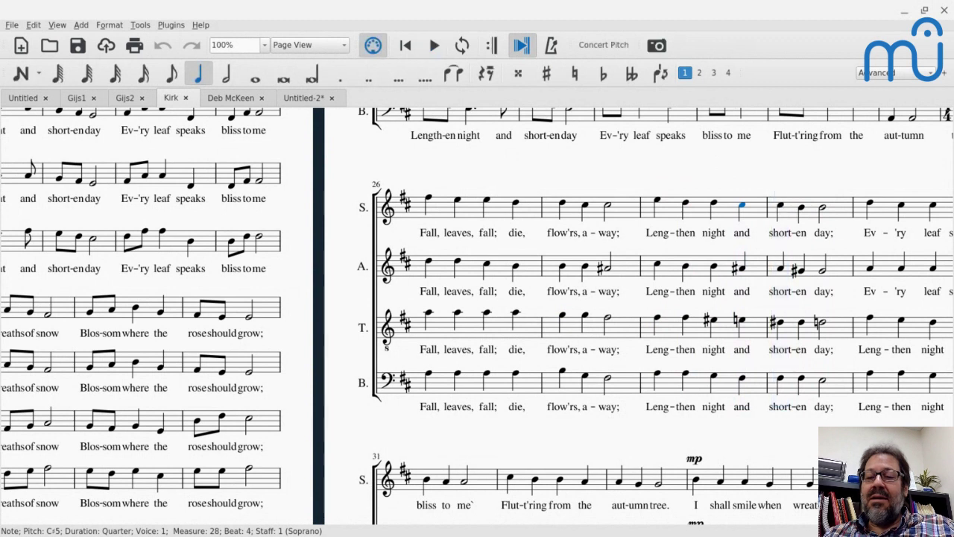
left_click(780, 268)
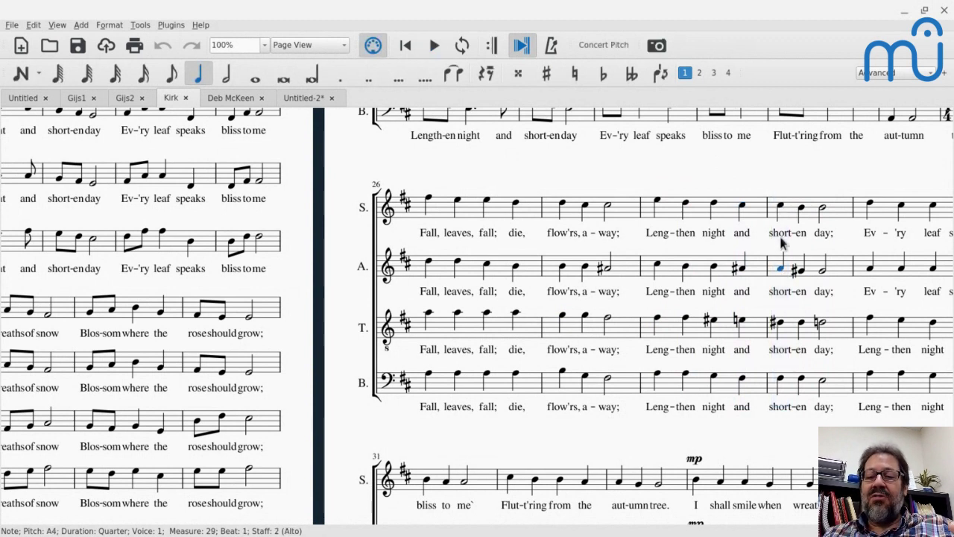
key("alt+Down")
key("alt+Down")
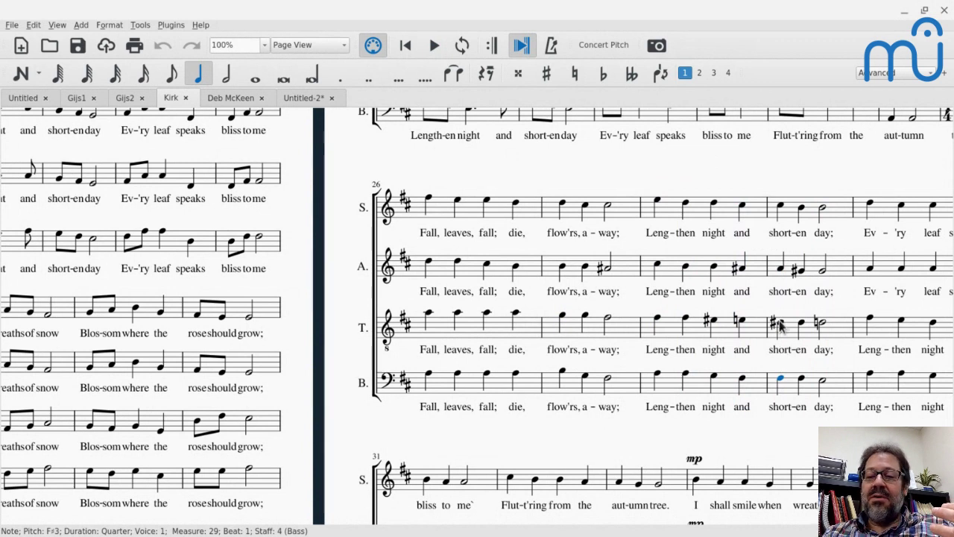
left_click(779, 322)
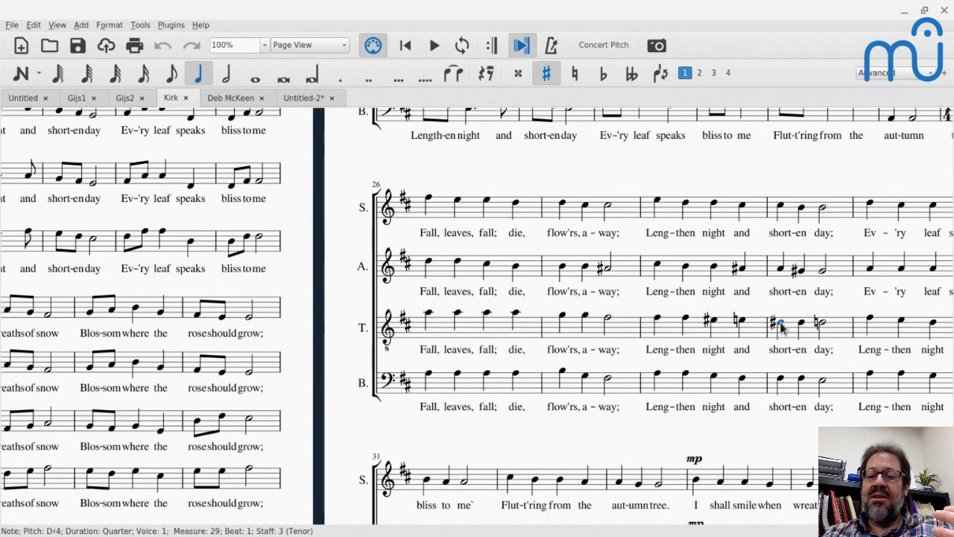
left_click(781, 380)
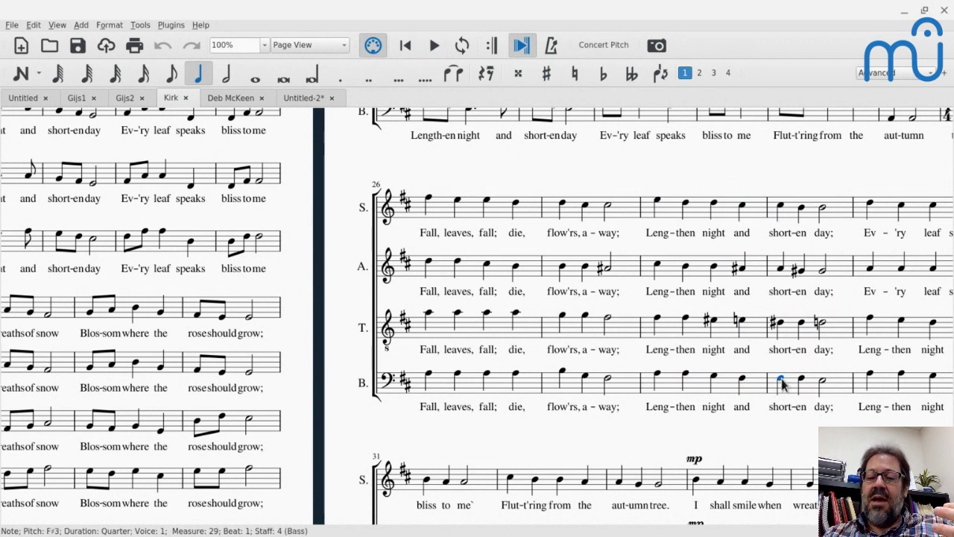
left_click(780, 269)
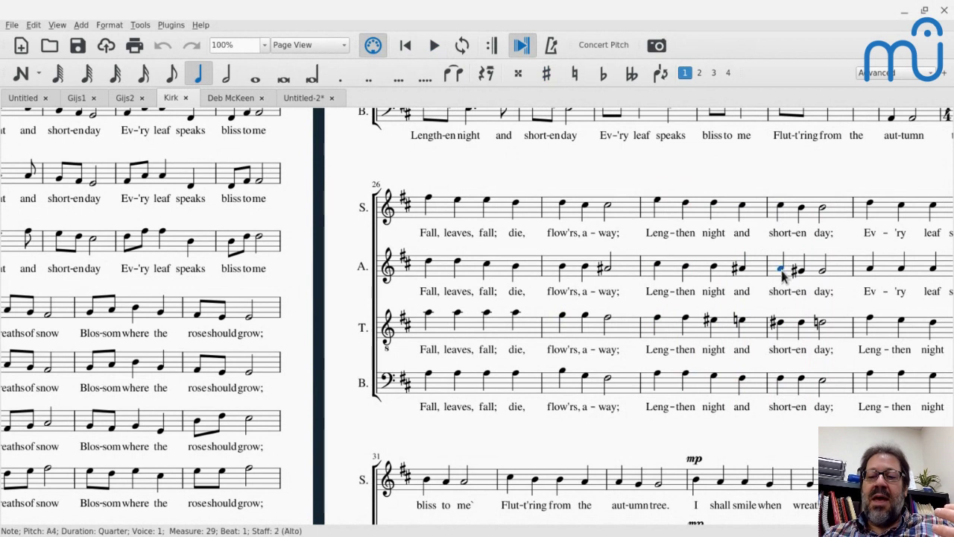
left_click(781, 324)
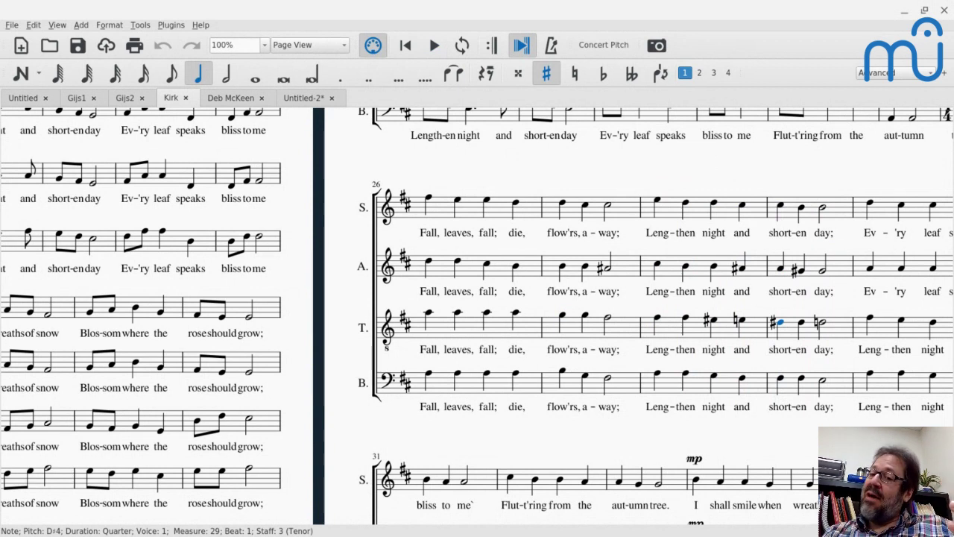
key("space")
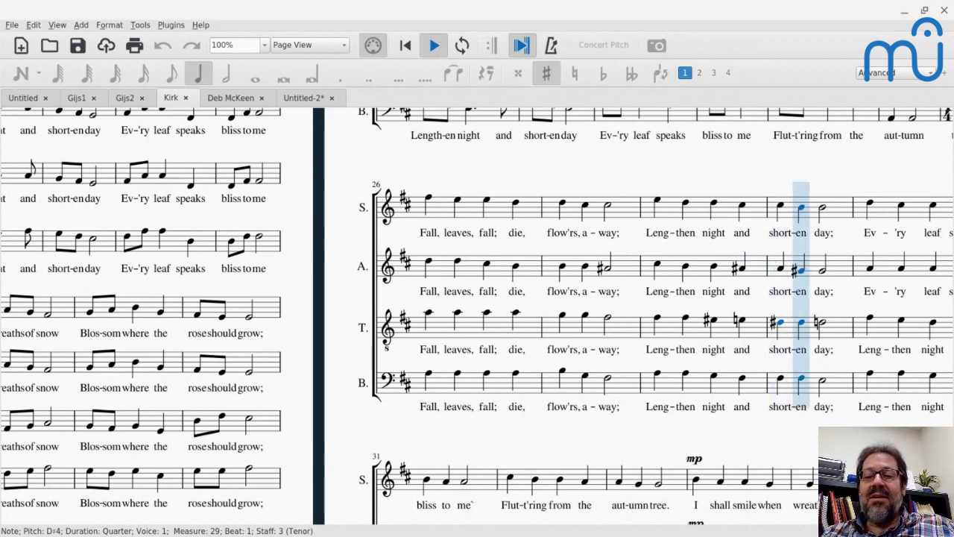
key("space")
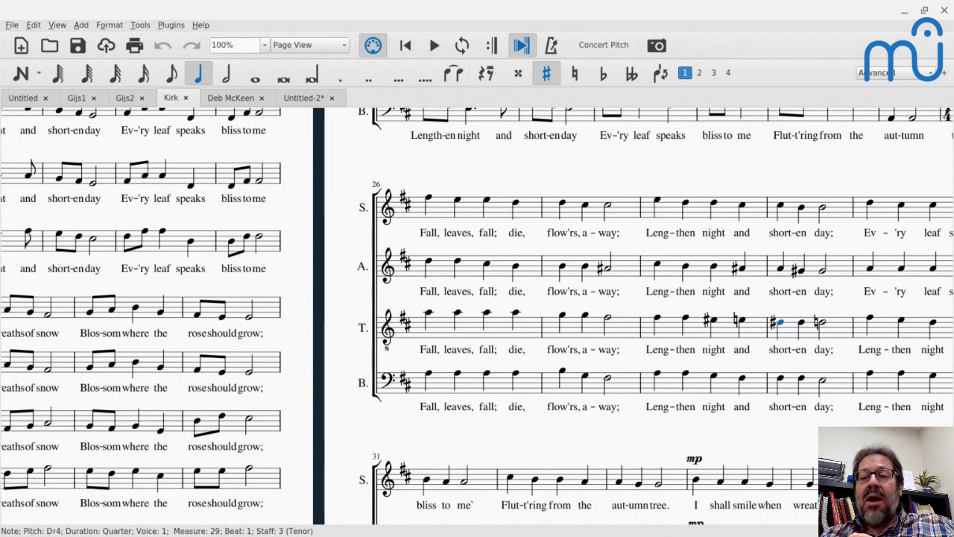
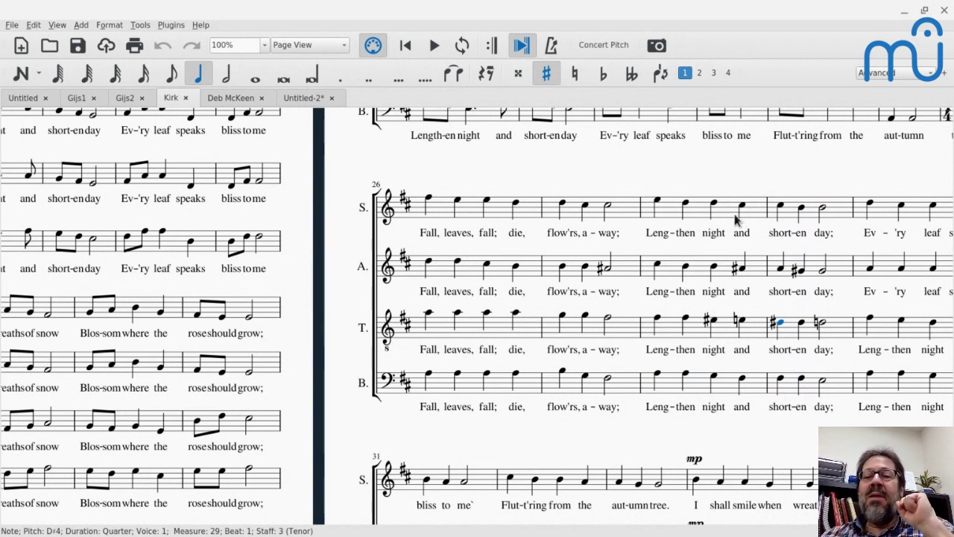
Play back measure 28 from its first soprano note several times
left_click(658, 202)
key("space")
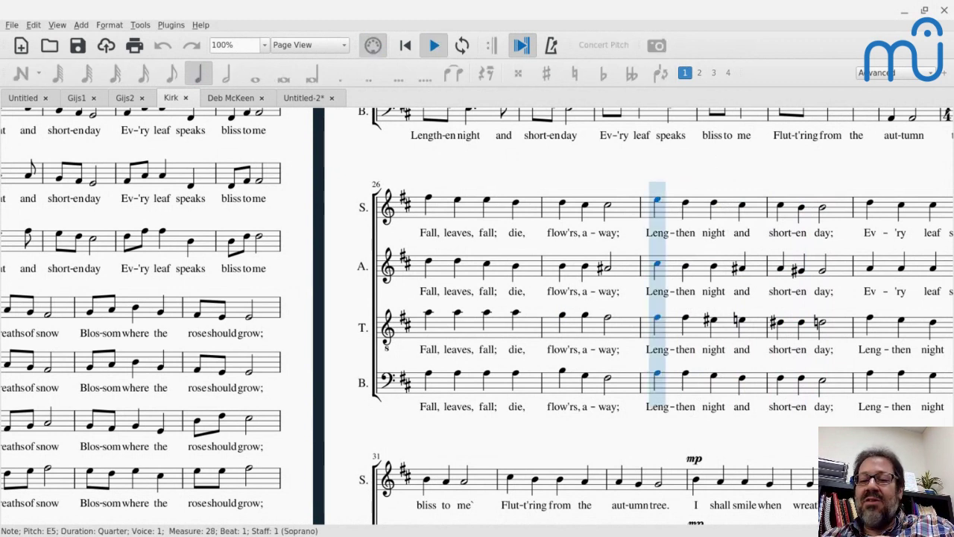
key("space")
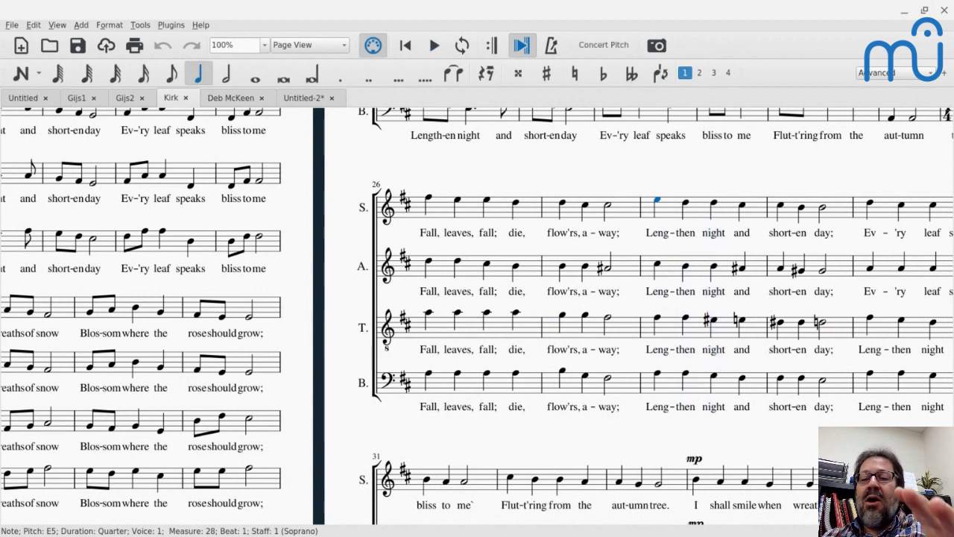
key("space")
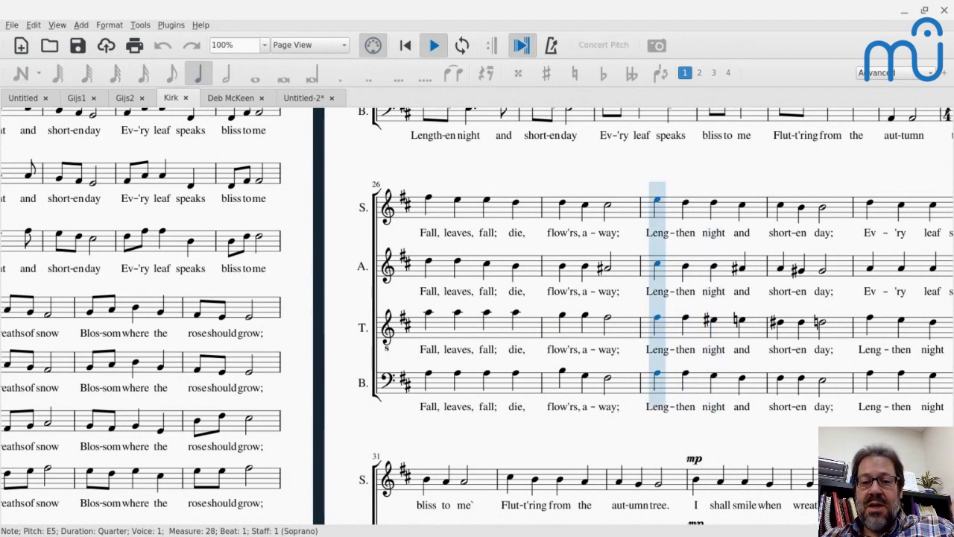
key("space")
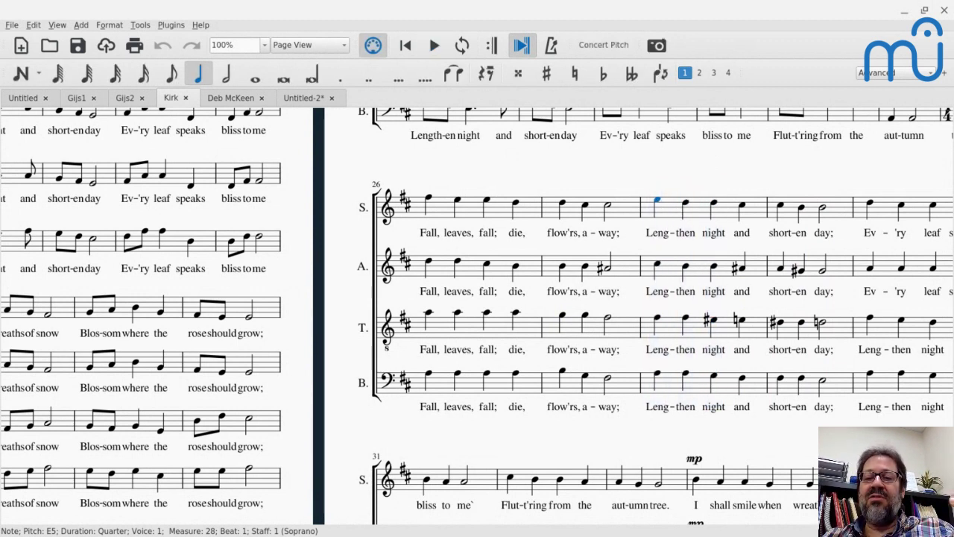
key("space")
key("space")
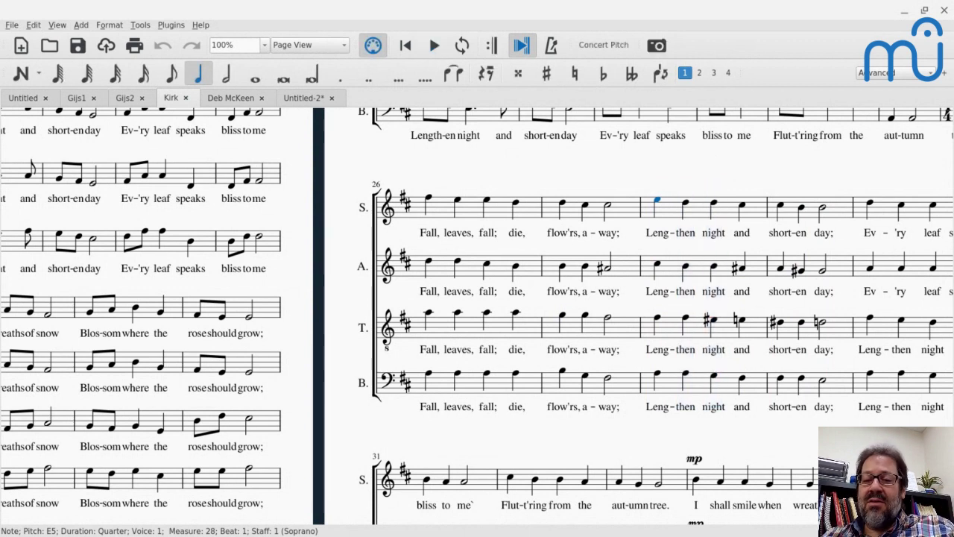
key("space")
key("space")
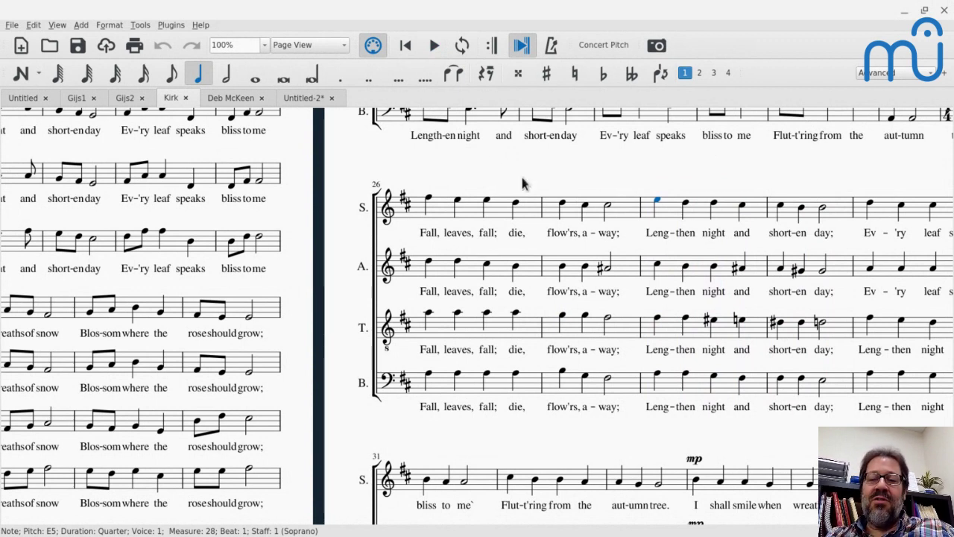
Select measure 29, then view the Autumn Rain score page in the browser and return
left_click(782, 207)
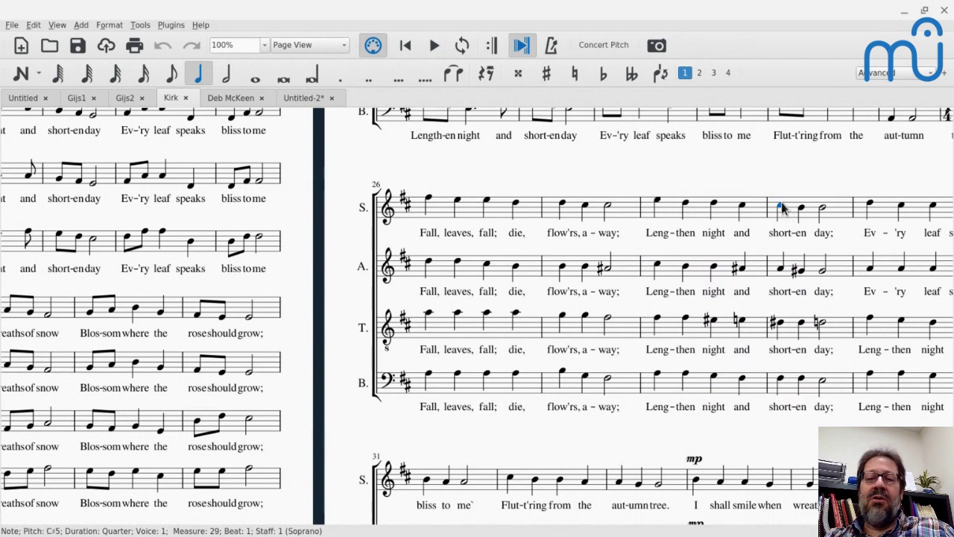
key("alt+Tab")
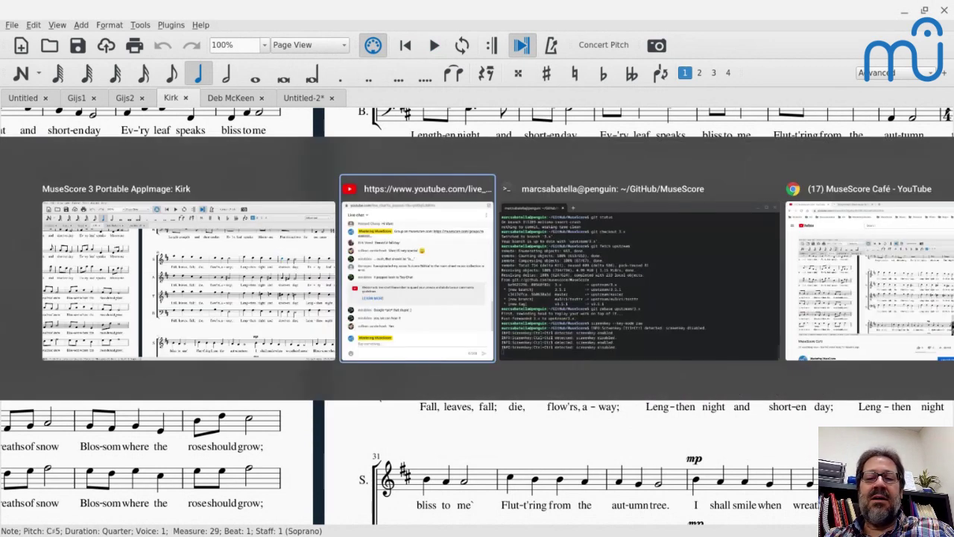
key("alt+Tab")
key("alt+Tab")
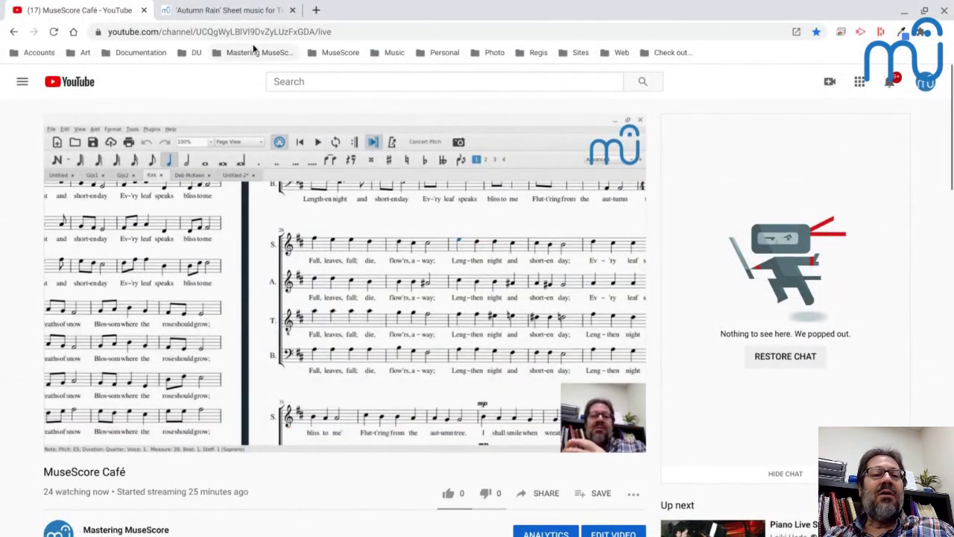
left_click(220, 11)
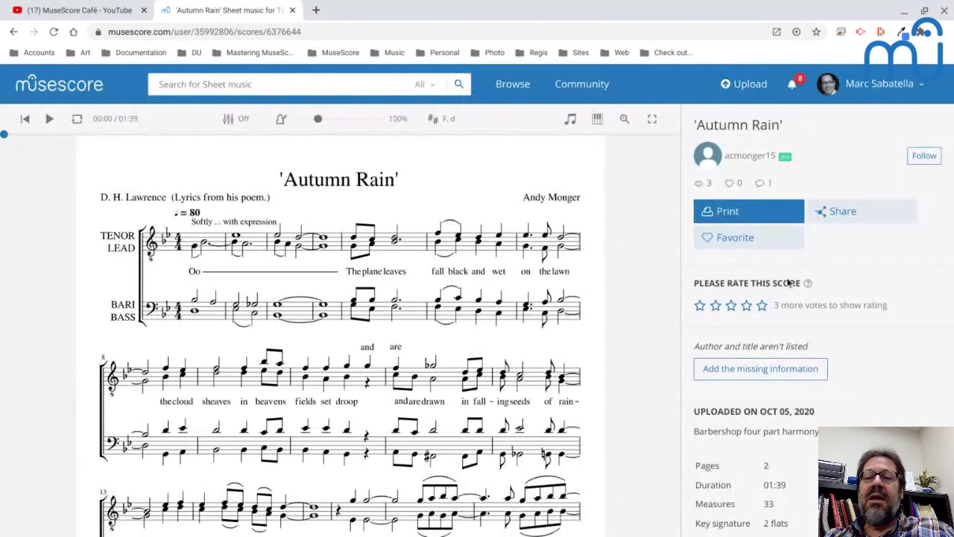
left_click(715, 365)
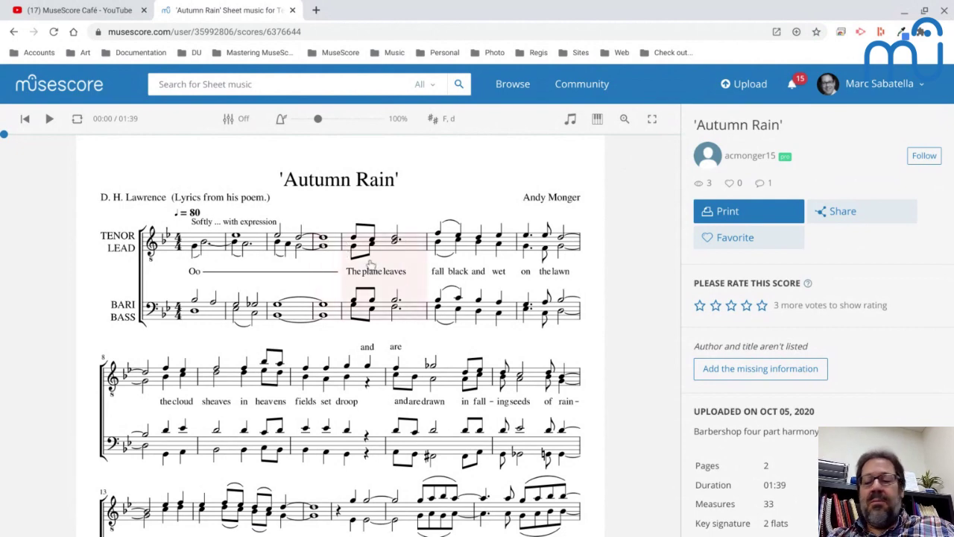
key("alt+Tab")
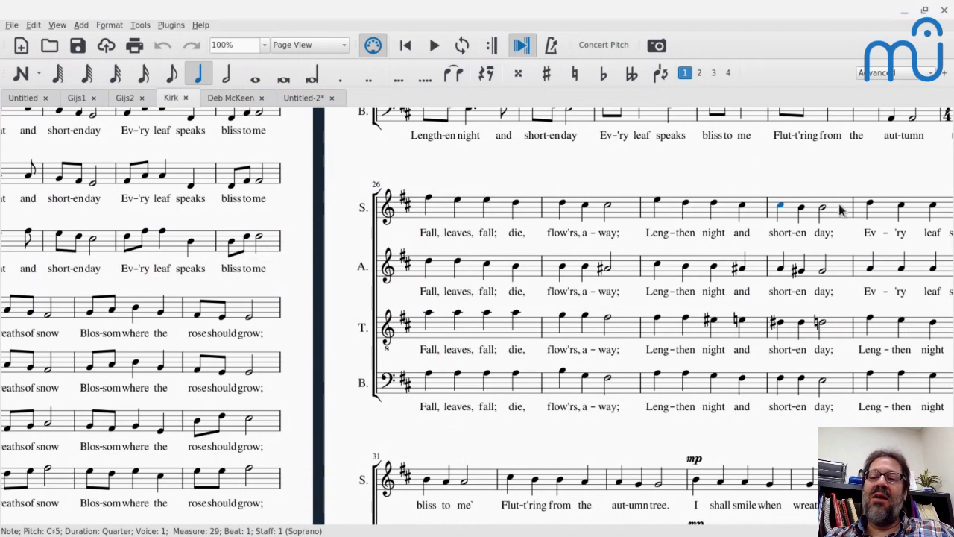
Play back the whole soprano measure 28 again
scroll(840, 211, "down", 2)
scroll(840, 211, "down", 3)
scroll(840, 211, "right", 3)
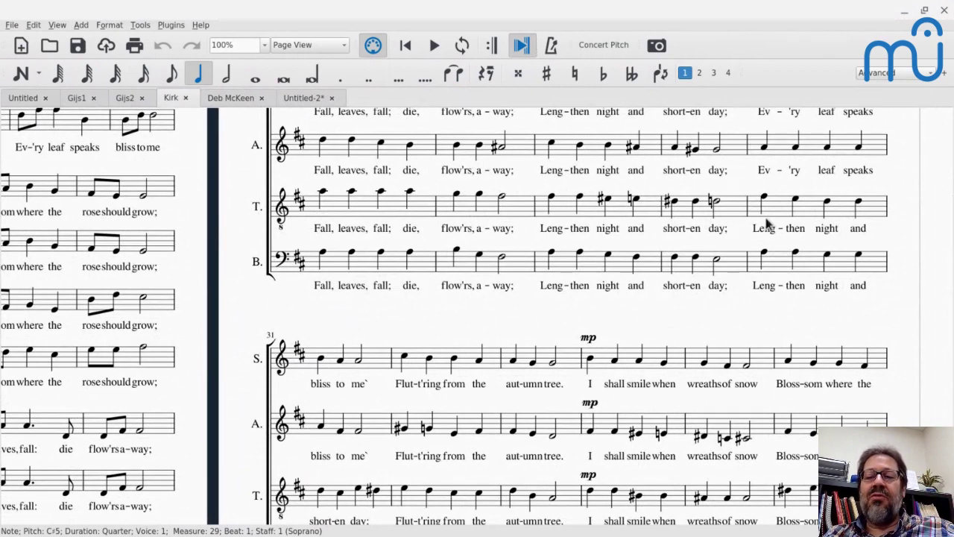
scroll(666, 199, "up", 5)
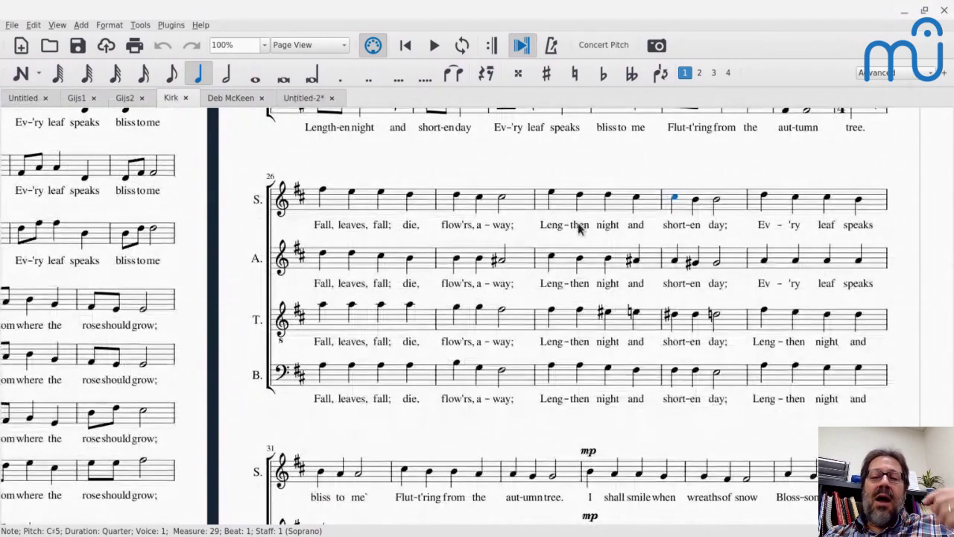
left_click(568, 206)
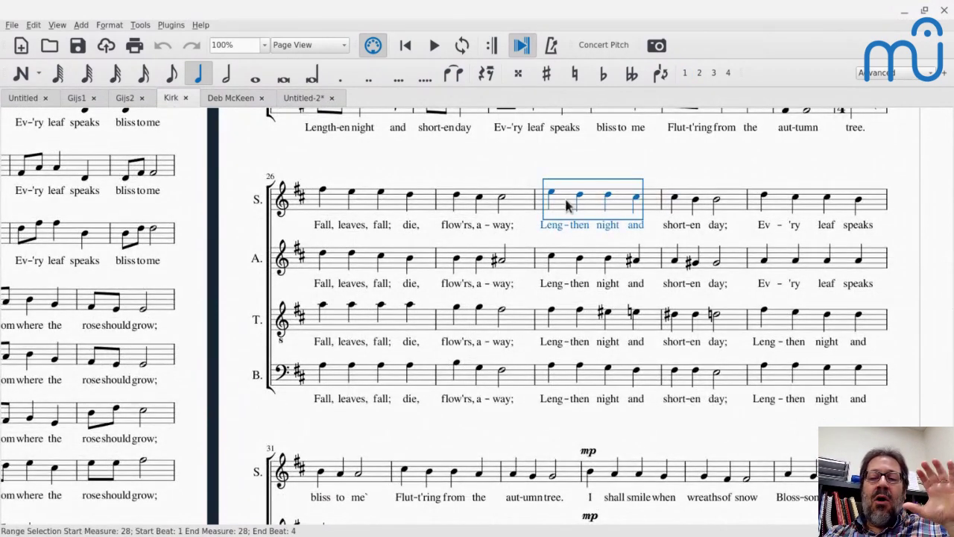
key("space")
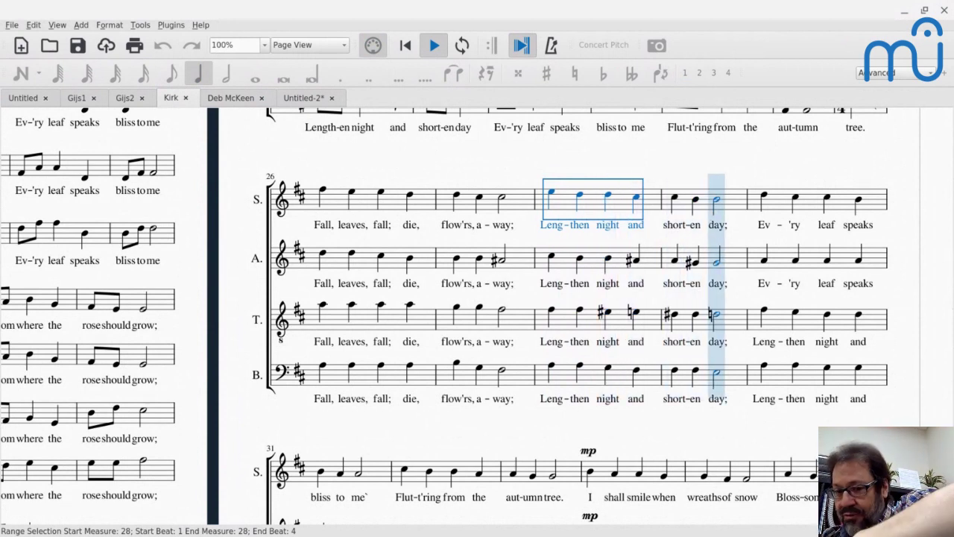
key("space")
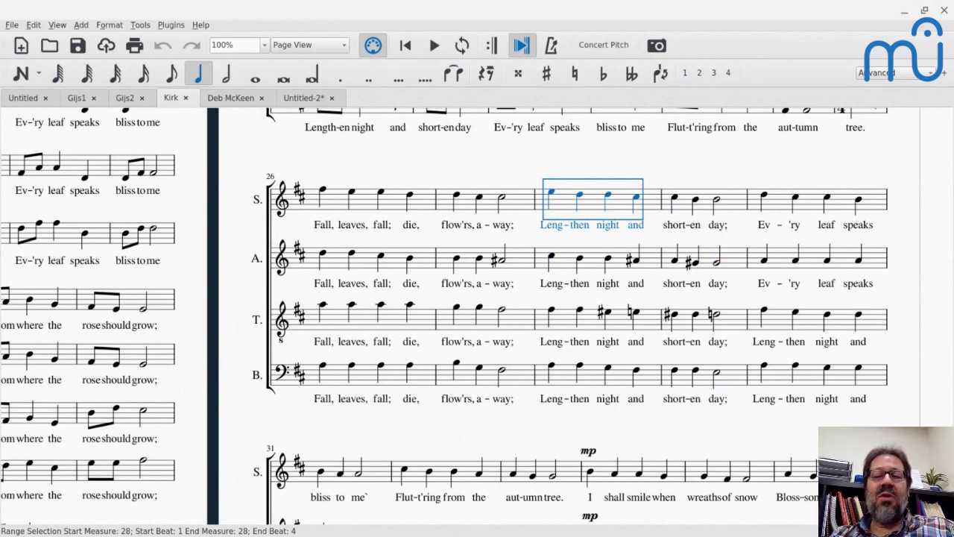
Play back soprano measure 10
scroll(477, 316, "left", 10)
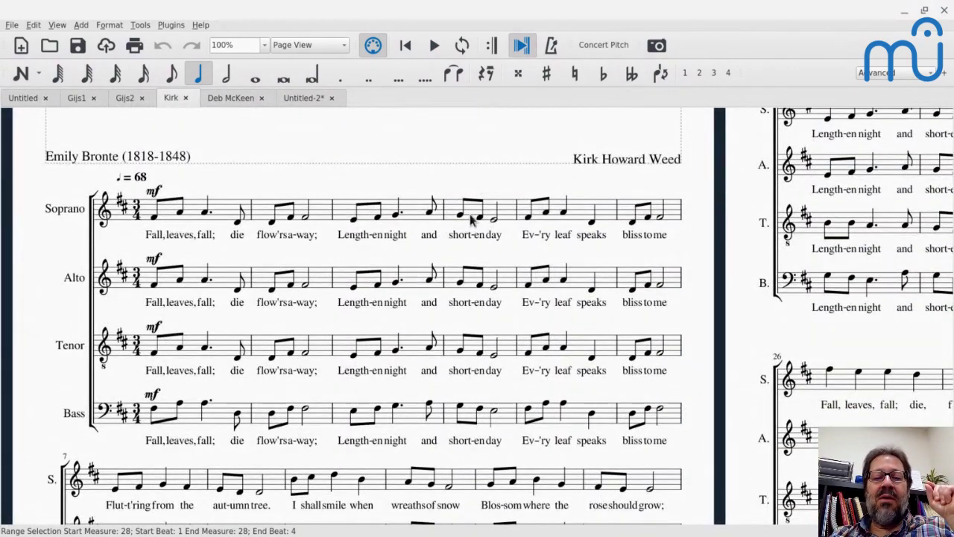
scroll(488, 222, "down", 5)
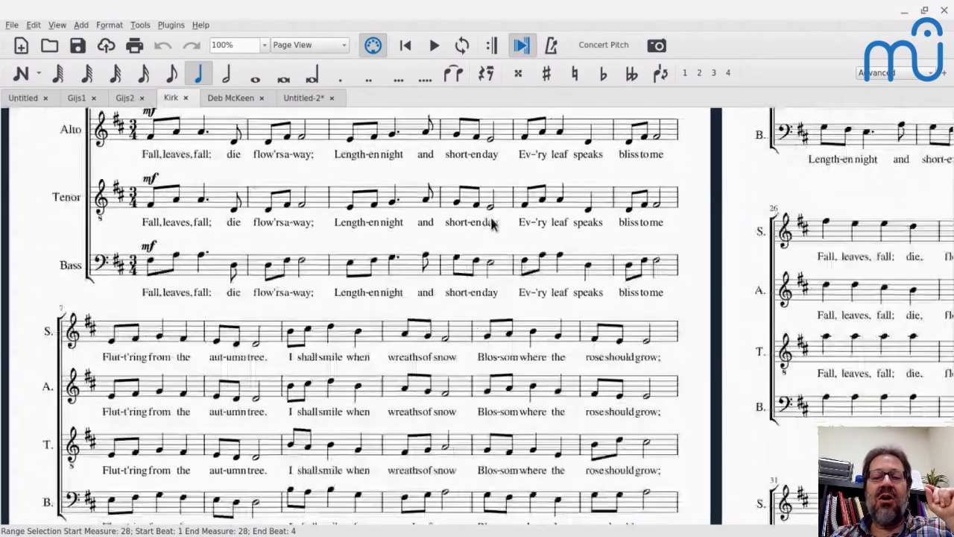
scroll(492, 224, "down", 1)
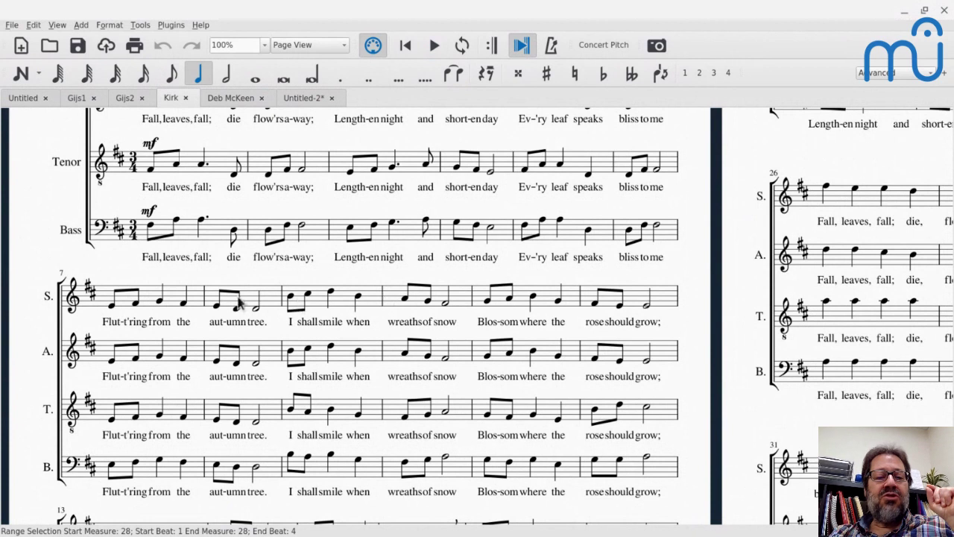
left_click(391, 306)
key("space")
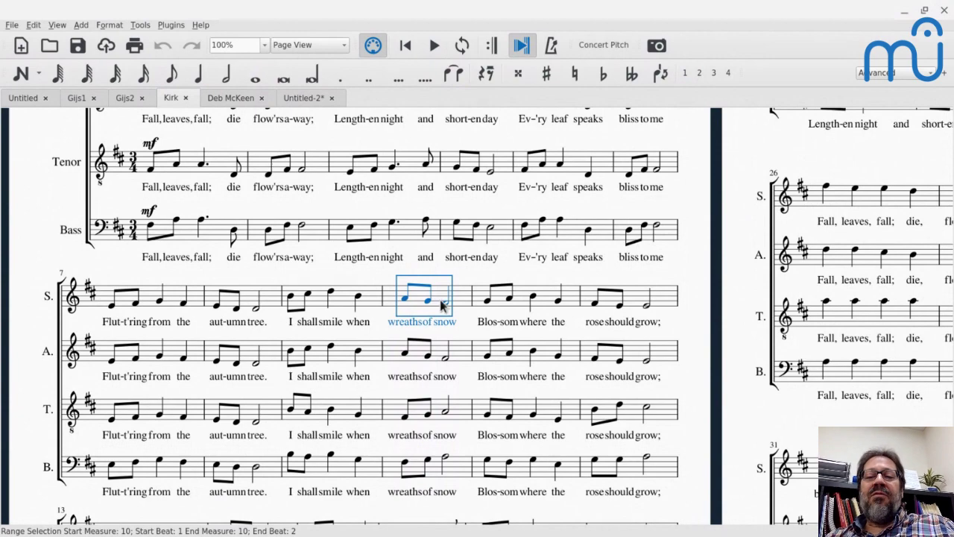
Play measure 30, then play from the soprano C#5 on its beat 3
scroll(501, 275, "right", 10)
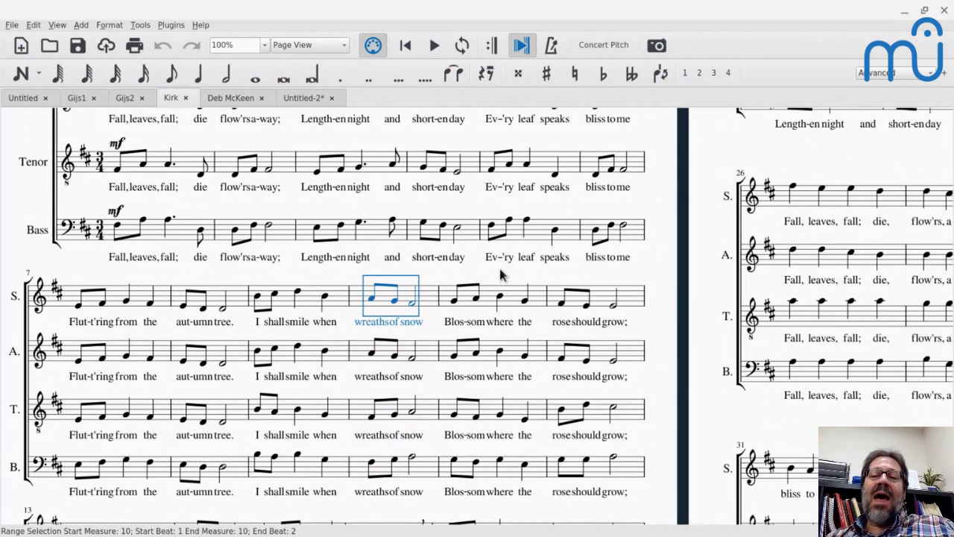
scroll(501, 317, "down", 5)
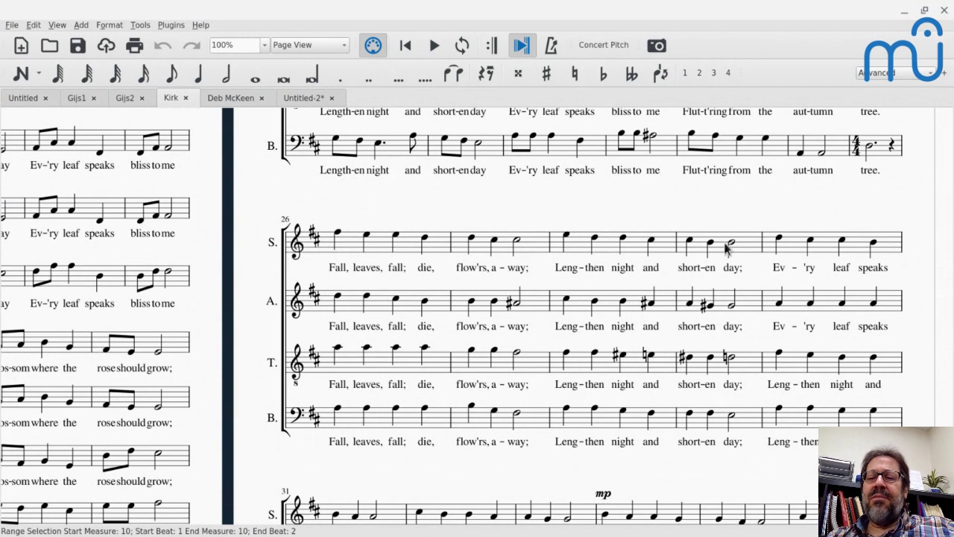
scroll(778, 250, "down", 1)
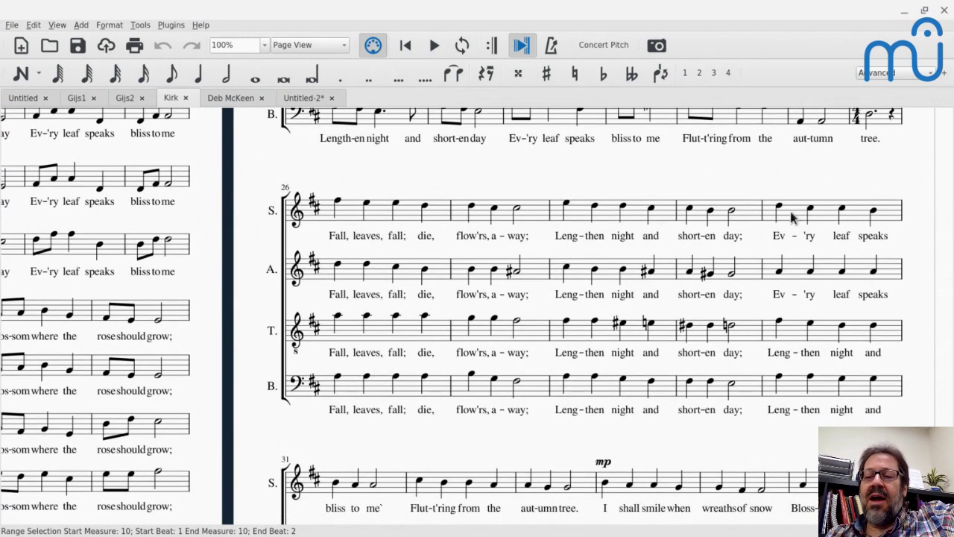
left_click(794, 216)
key("space")
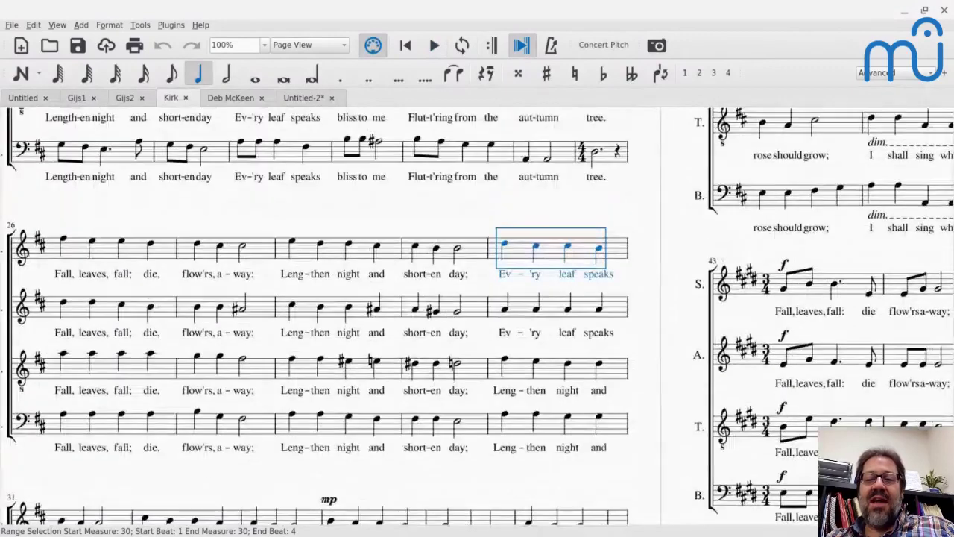
left_click(565, 254)
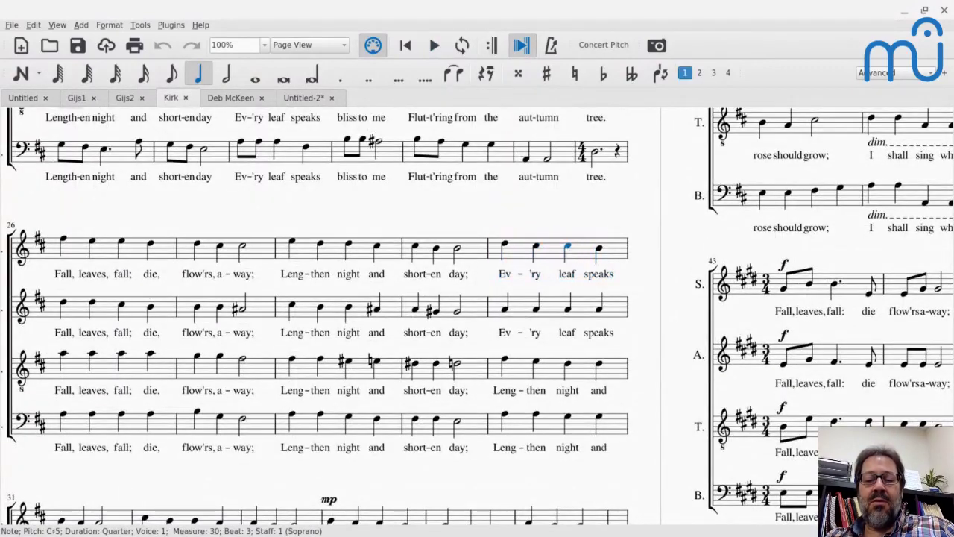
key("space")
key("space")
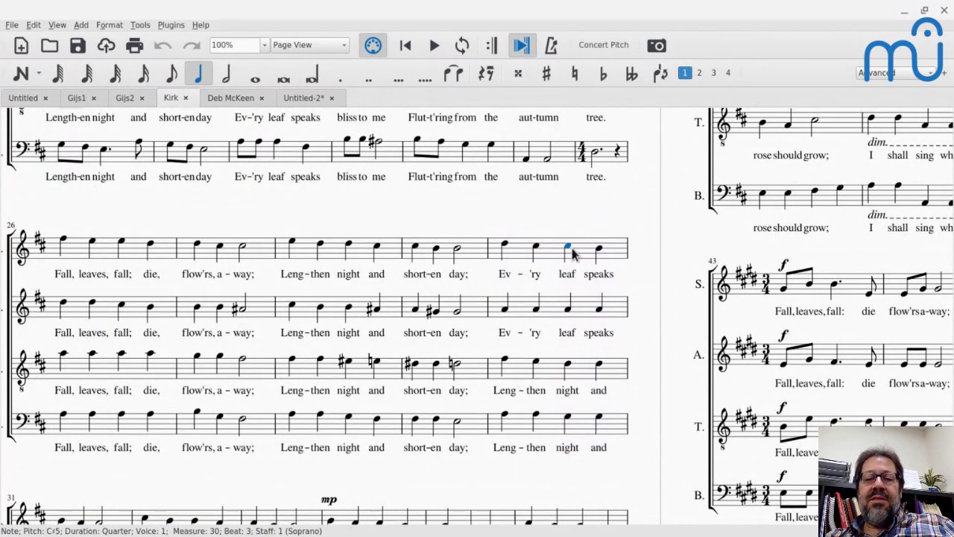
Select the measure-30 beat-3 chord (bass G3, tenor D4, alto, soprano) and hear it
left_click(568, 420)
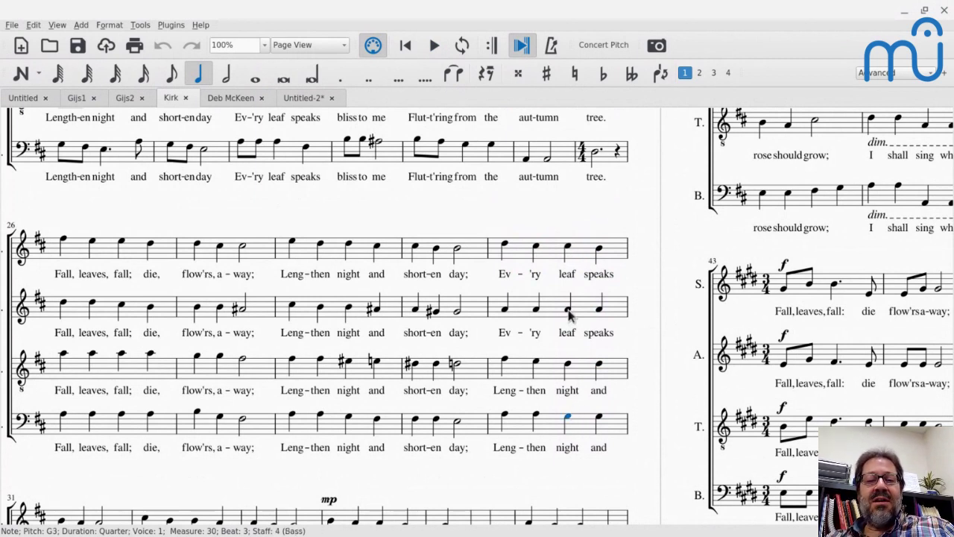
left_click(570, 363)
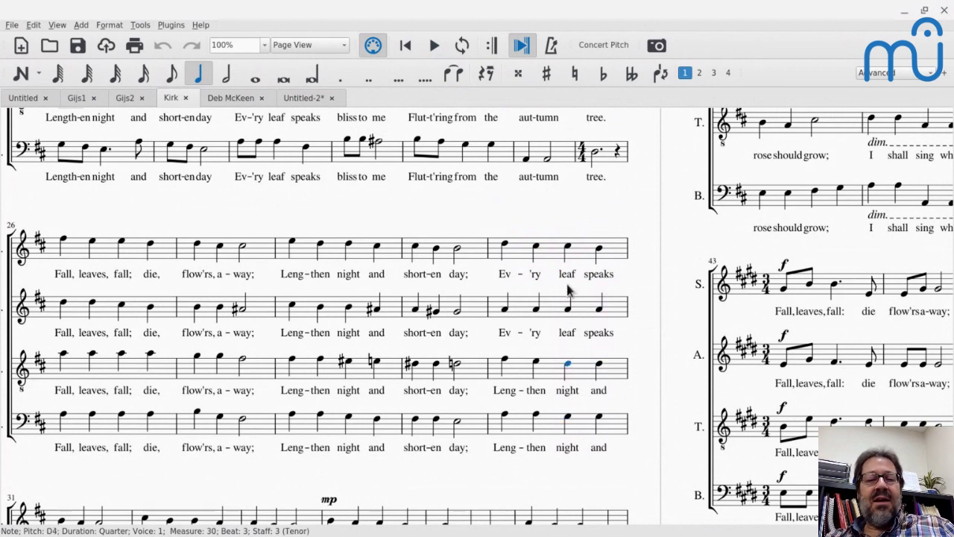
left_click(568, 307)
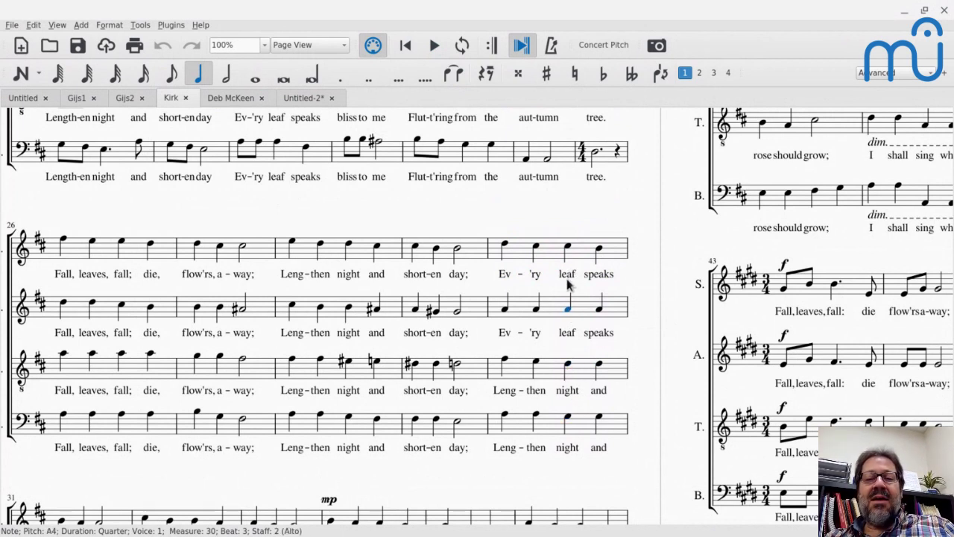
left_click(569, 250)
key("space")
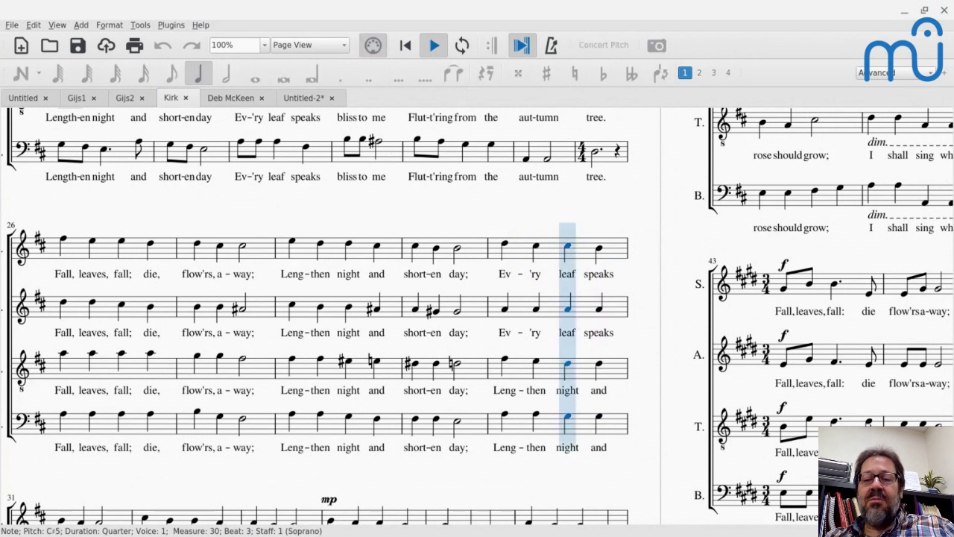
key("space")
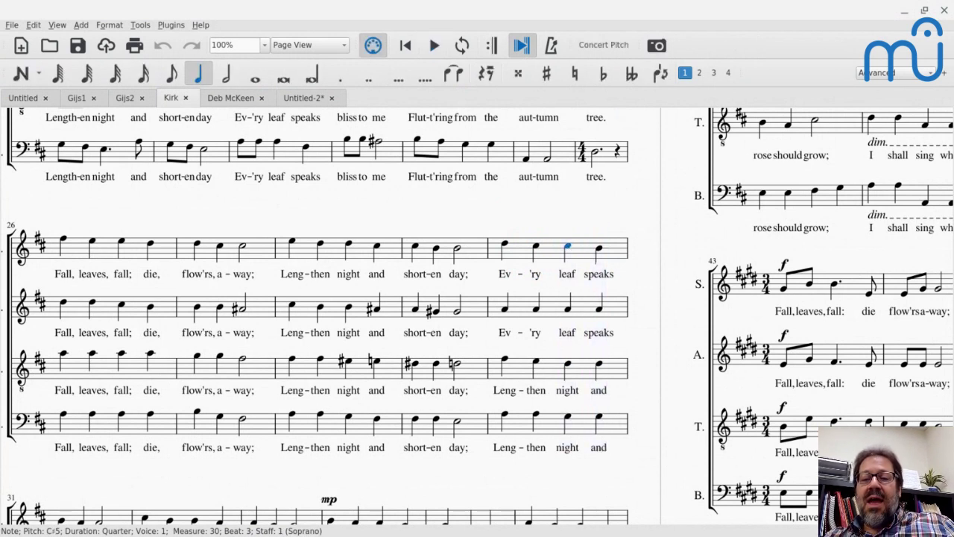
Play the measure-30 beat-4 chord and select its alto note
left_click(599, 251)
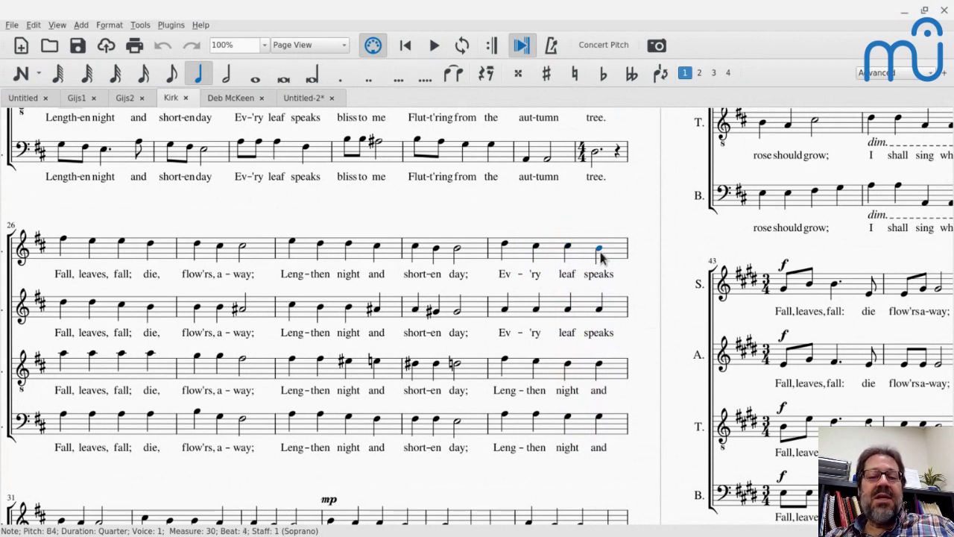
left_click(600, 421)
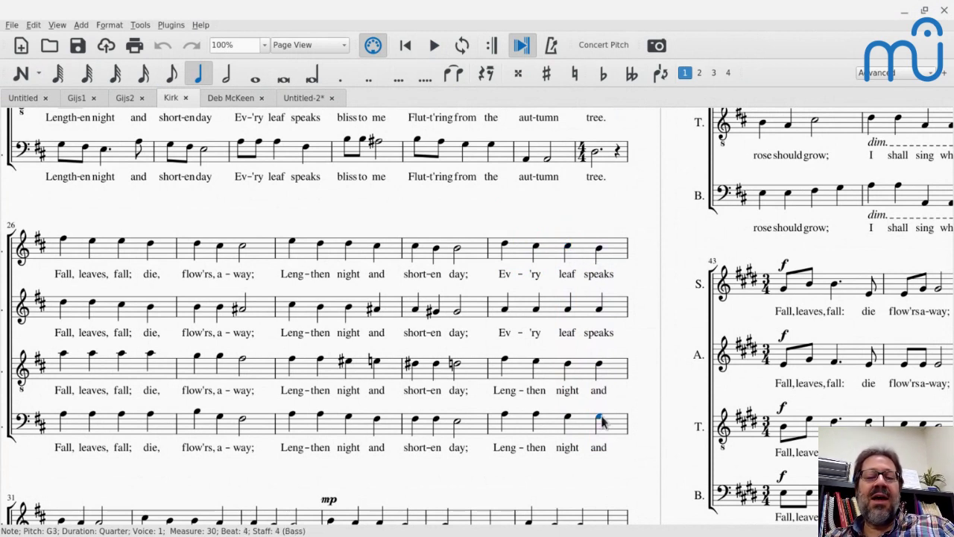
key("space")
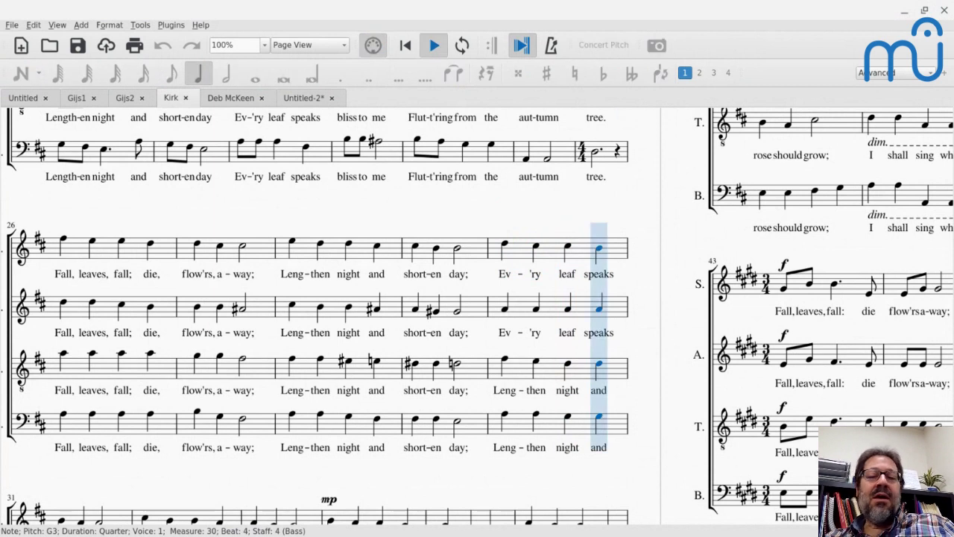
key("space")
left_click(600, 311)
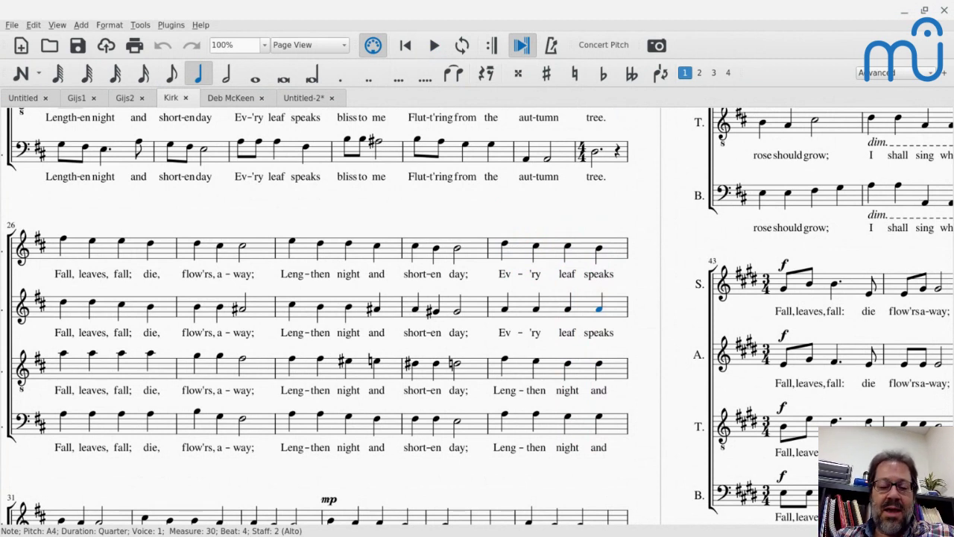
In the Untitled score, enter eighth notes E5/G5, C5, E5/G5, C5, E5/G5, C5, D5/E5 in measure 1
left_click(28, 103)
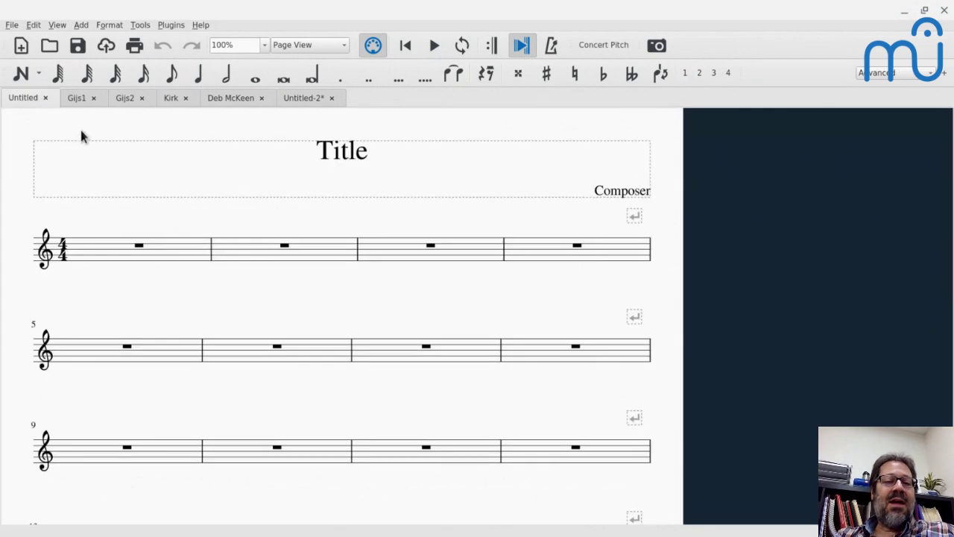
key("n")
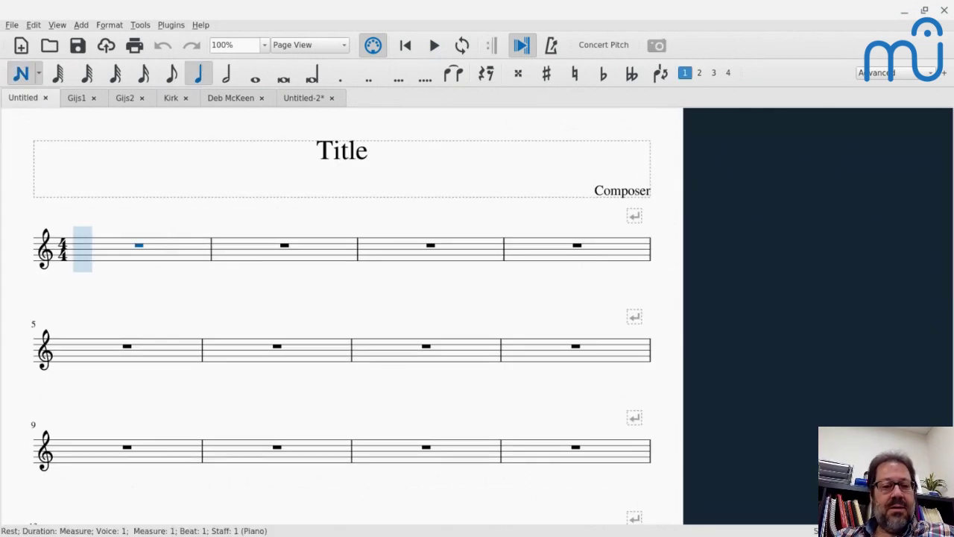
key("4")
key("e")
key("shift+g")
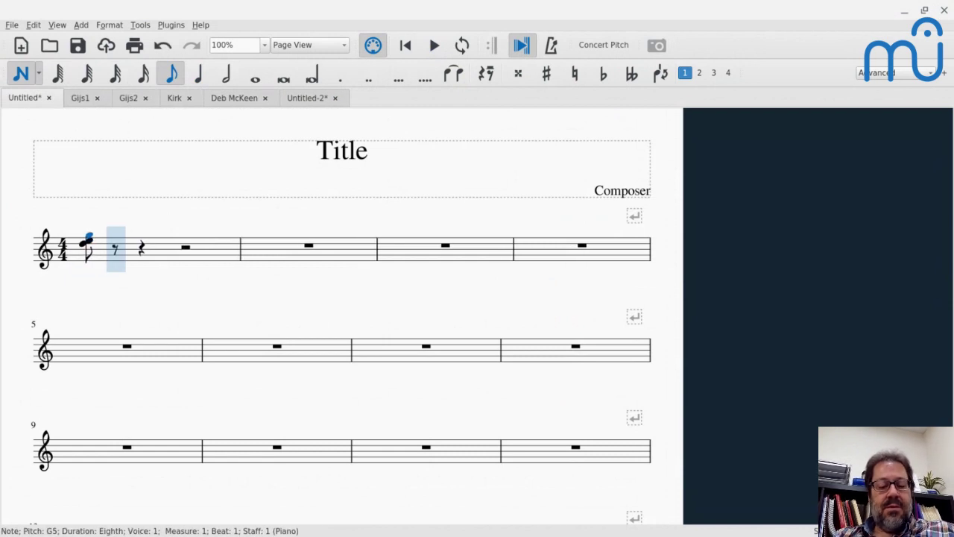
key("c")
key("e")
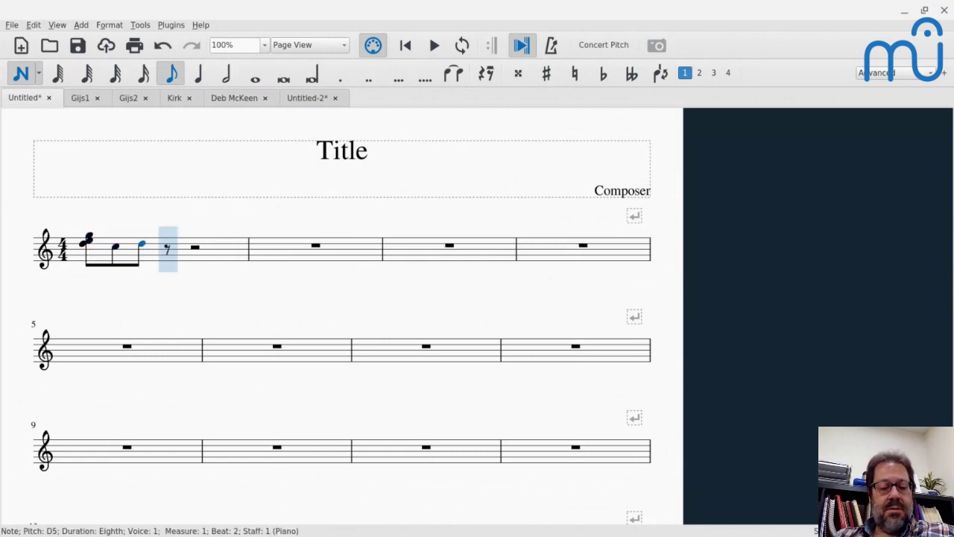
key("shift+g")
key("c")
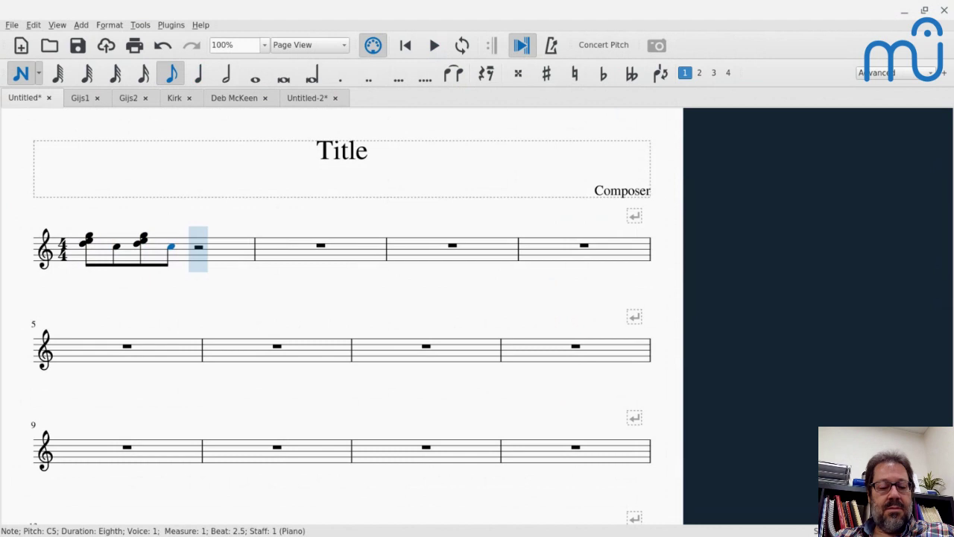
key("e")
key("shift+g")
key("c")
key("d")
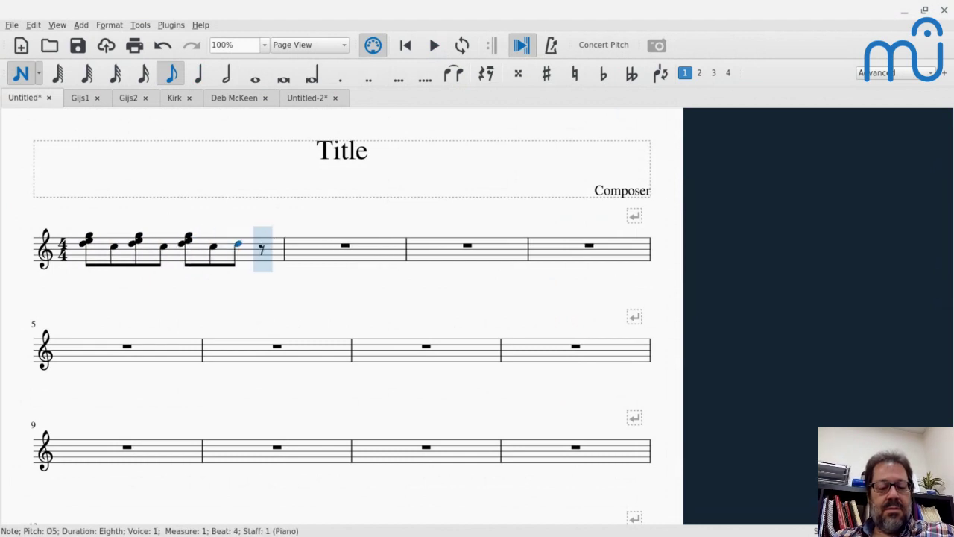
key("shift+e")
key("Escape")
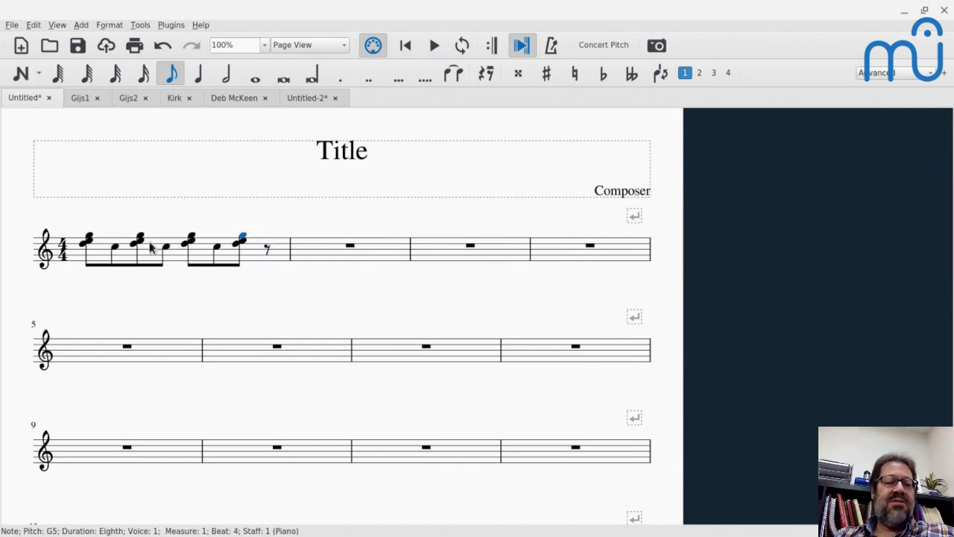
Listen to measure 1, then drop its notes an octave with Ctrl+Down and replay
left_click(91, 240)
key("space")
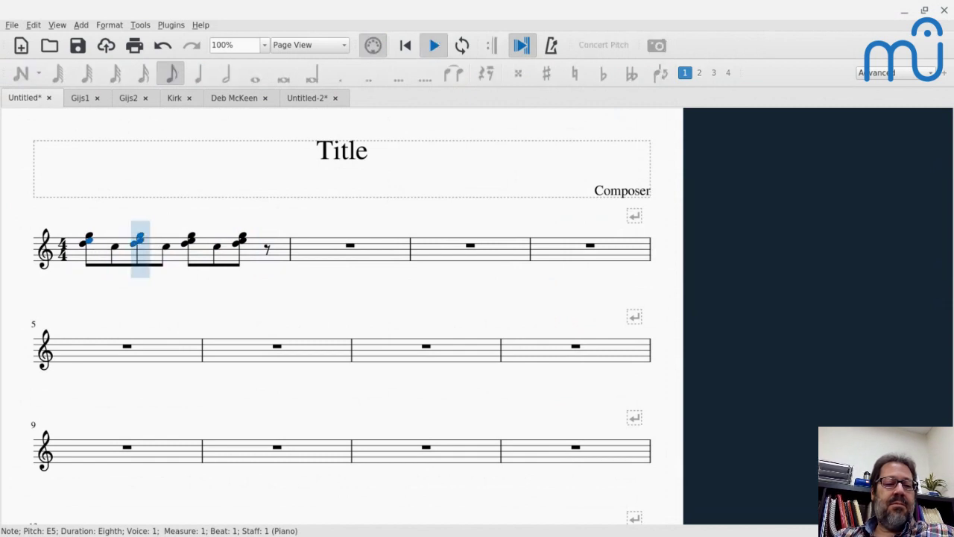
key("space")
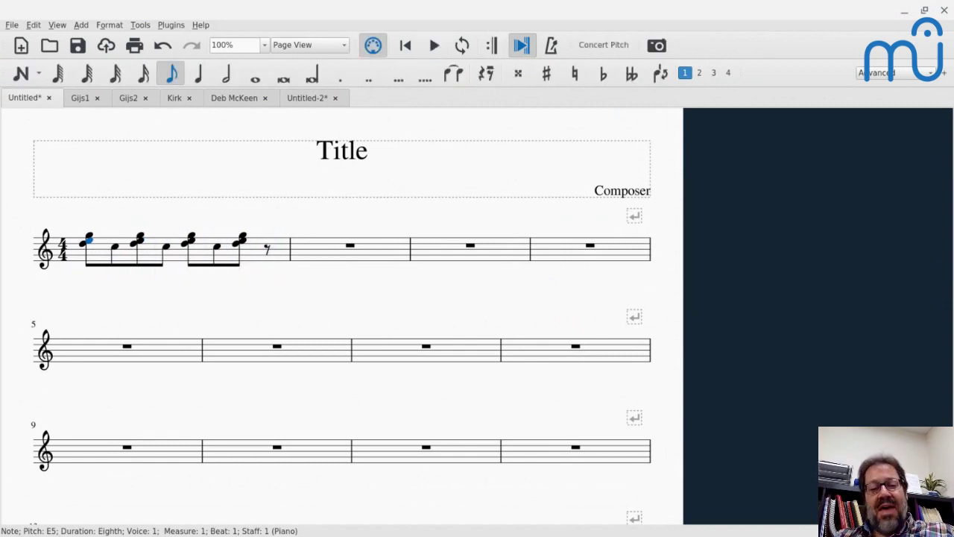
left_click(97, 263)
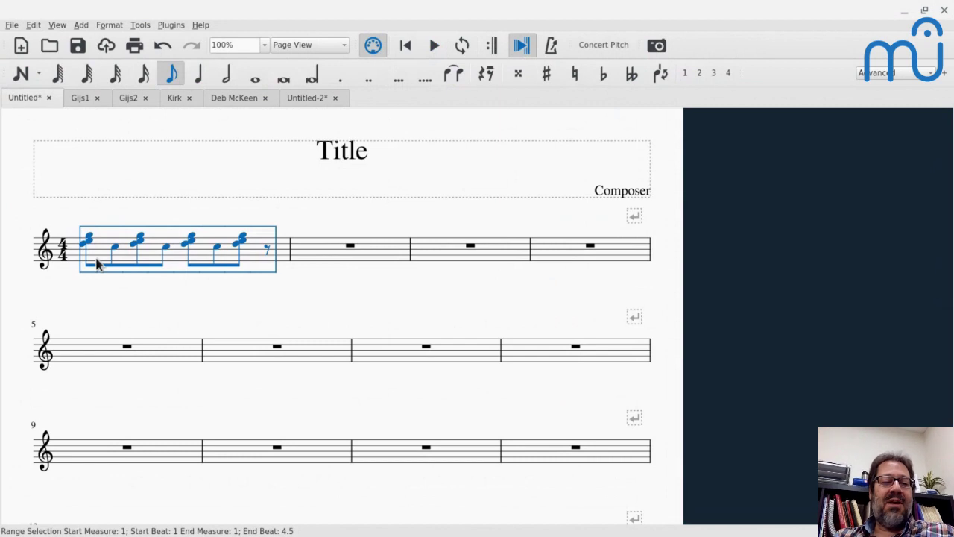
key("ctrl+Down")
key("space")
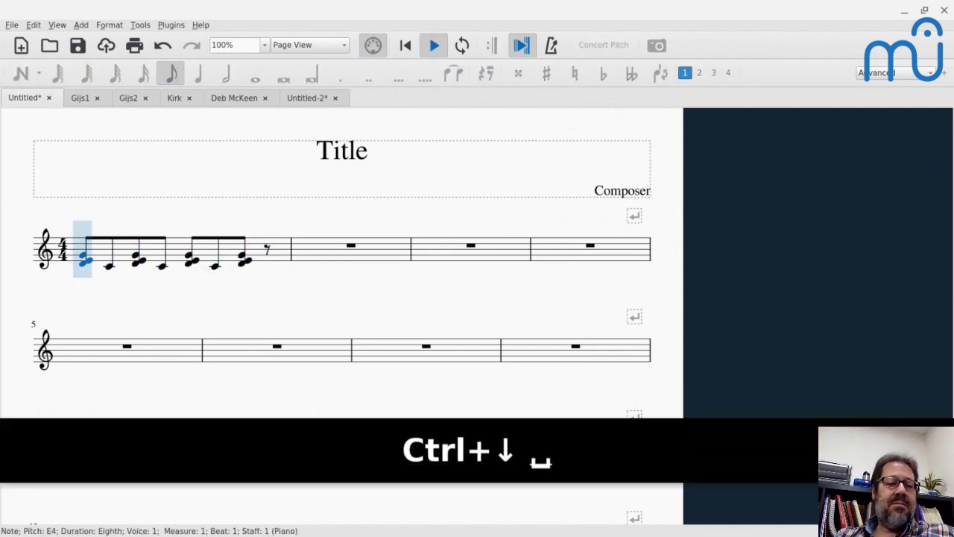
key("space")
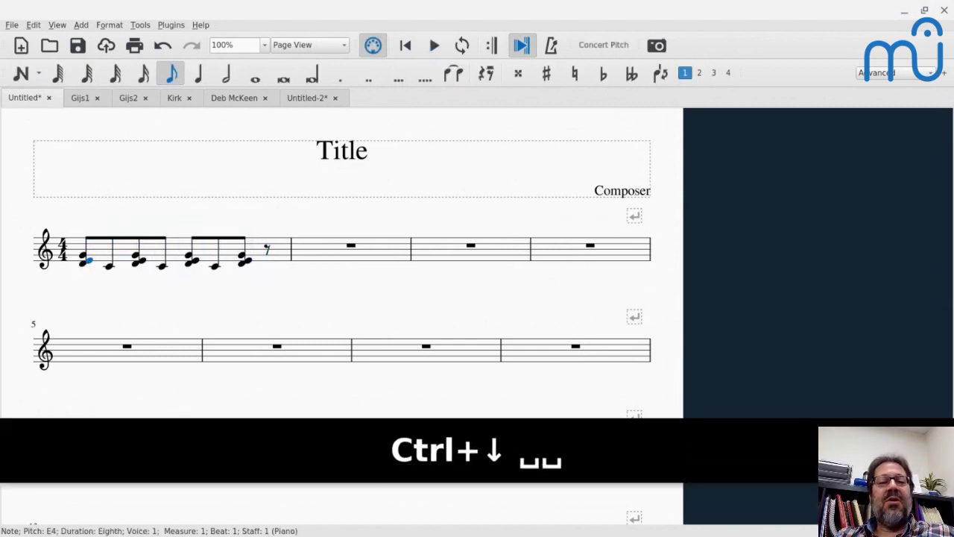
Add a ♩ = 80 tempo marking and play the measure at that tempo
key("shift+alt+t")
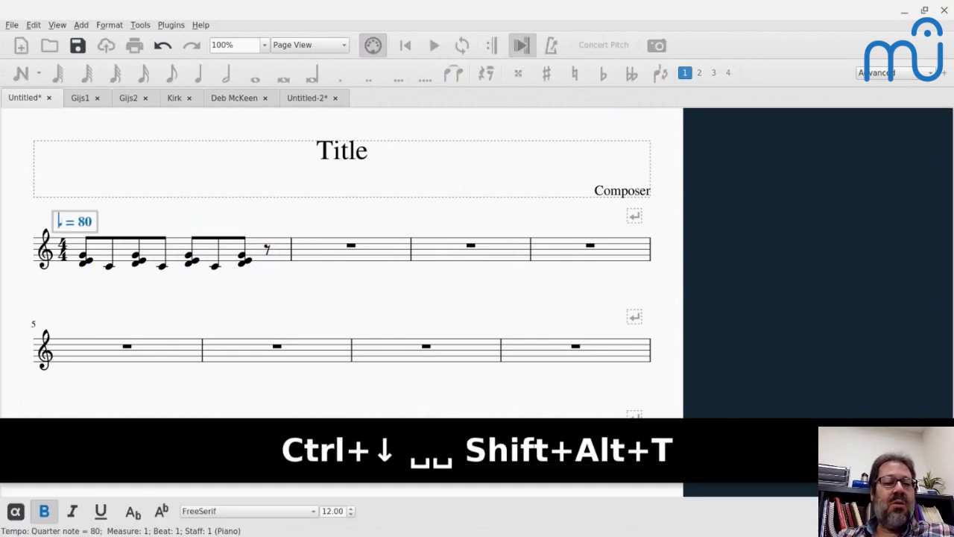
key("Escape")
key("space")
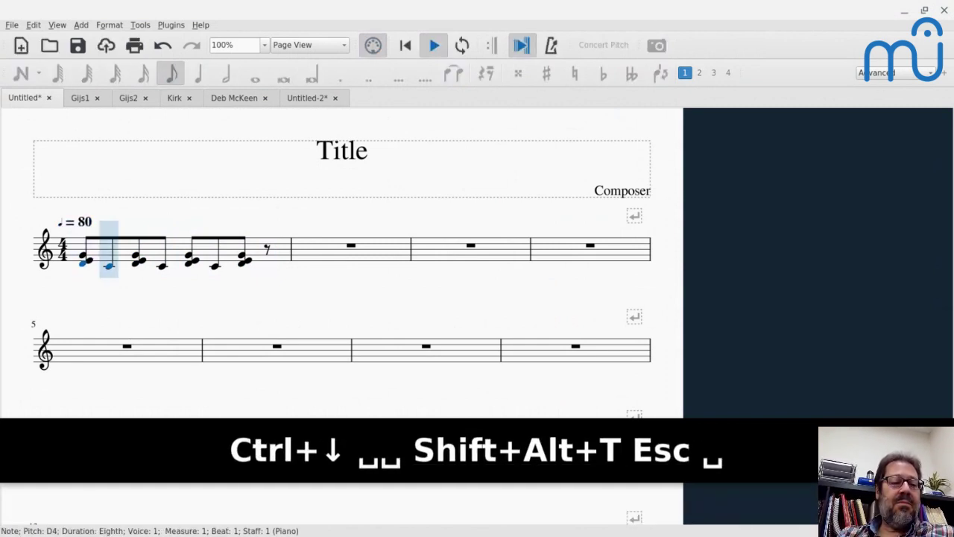
key("space")
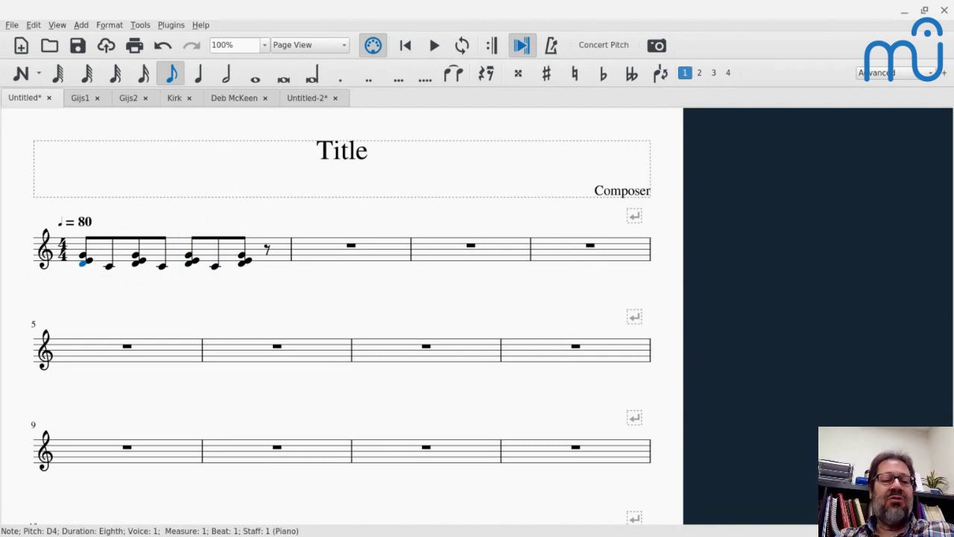
key("alt+Tab")
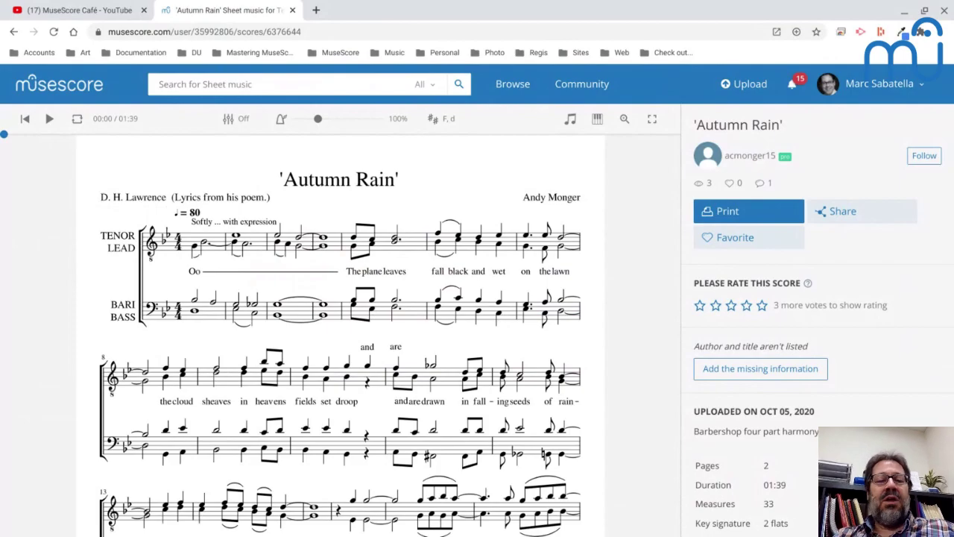
key("alt+Tab")
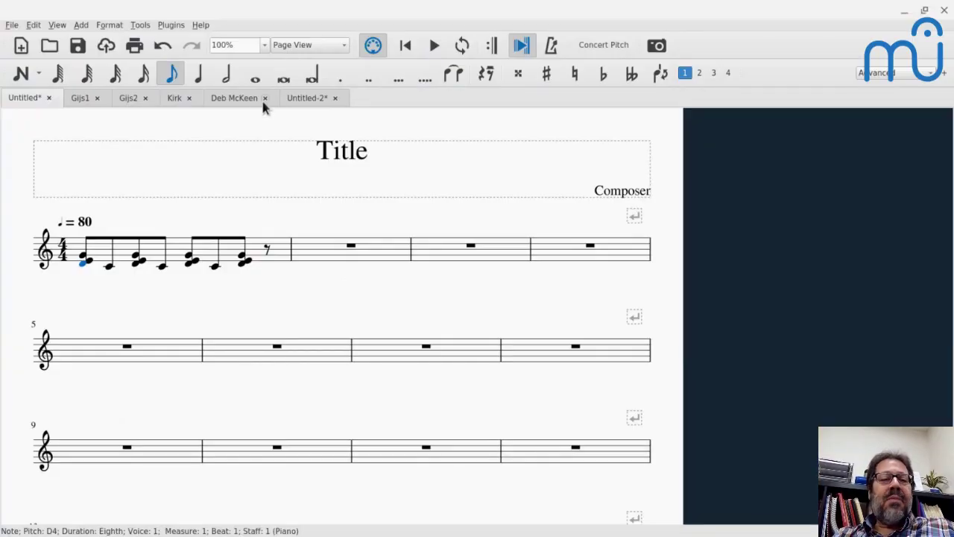
Switch to the Kirk choral score and scroll through it
left_click(173, 100)
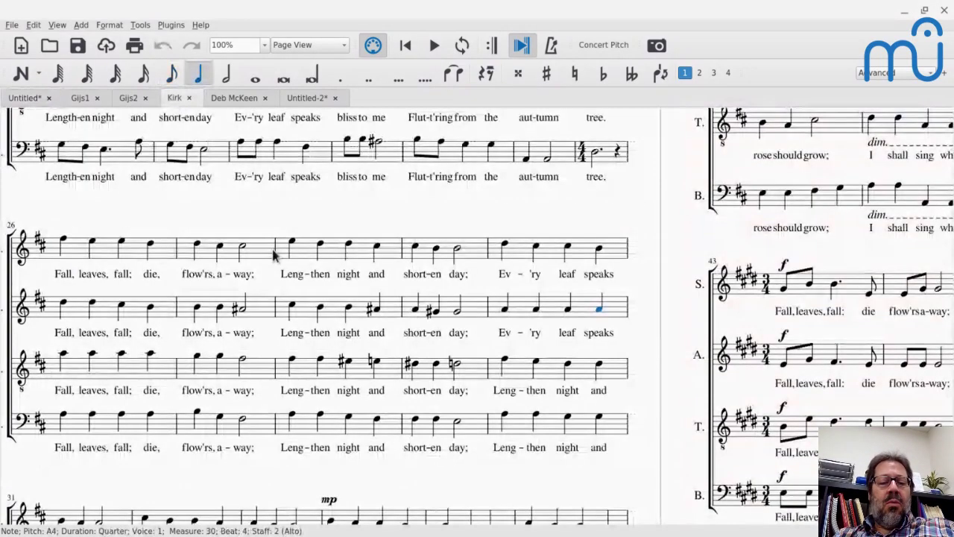
scroll(87, 334, "down", 5)
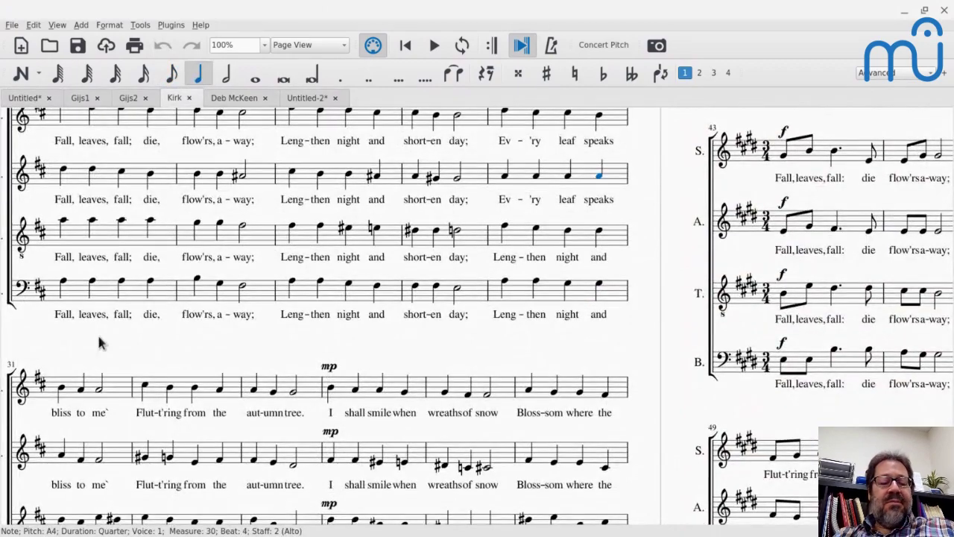
scroll(116, 317, "down", 3)
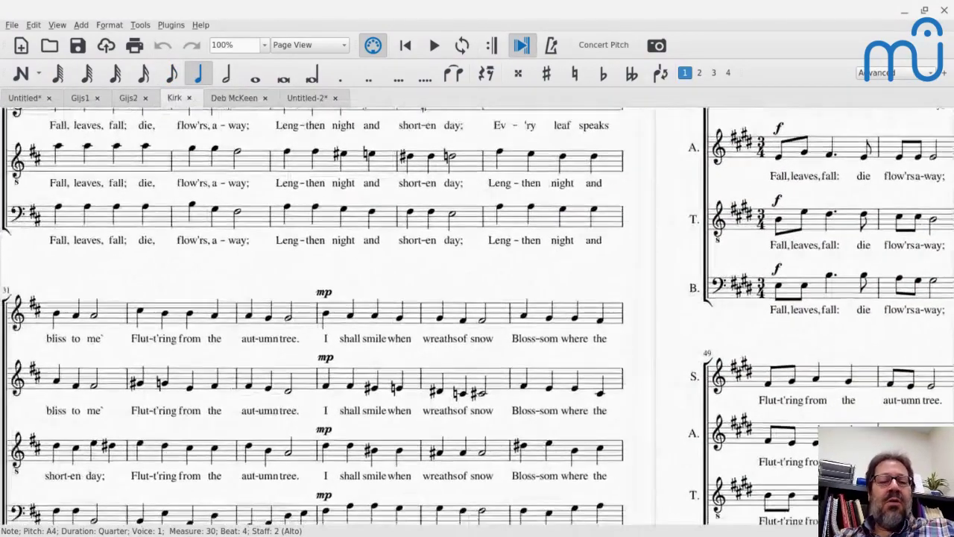
scroll(115, 317, "up", 2)
scroll(269, 344, "up", 1)
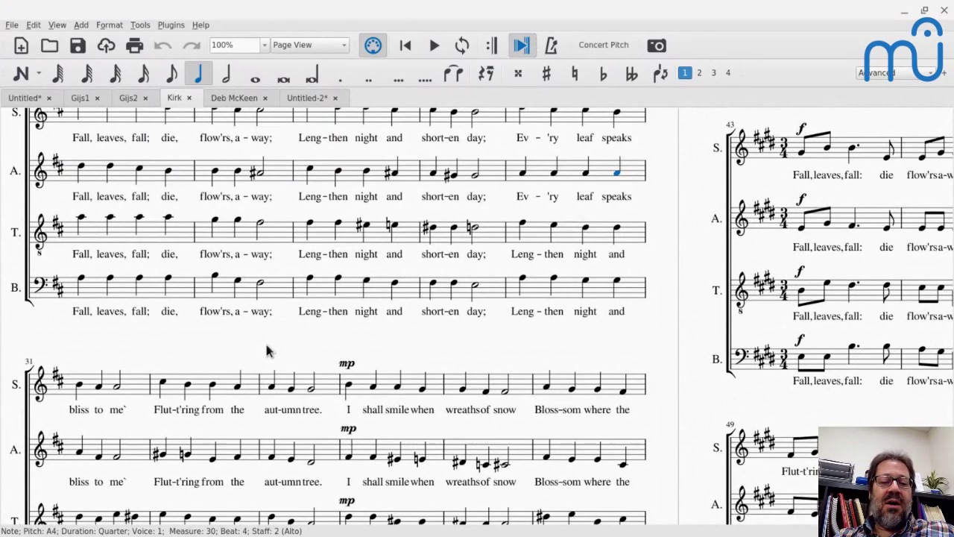
scroll(270, 355, "up", 3)
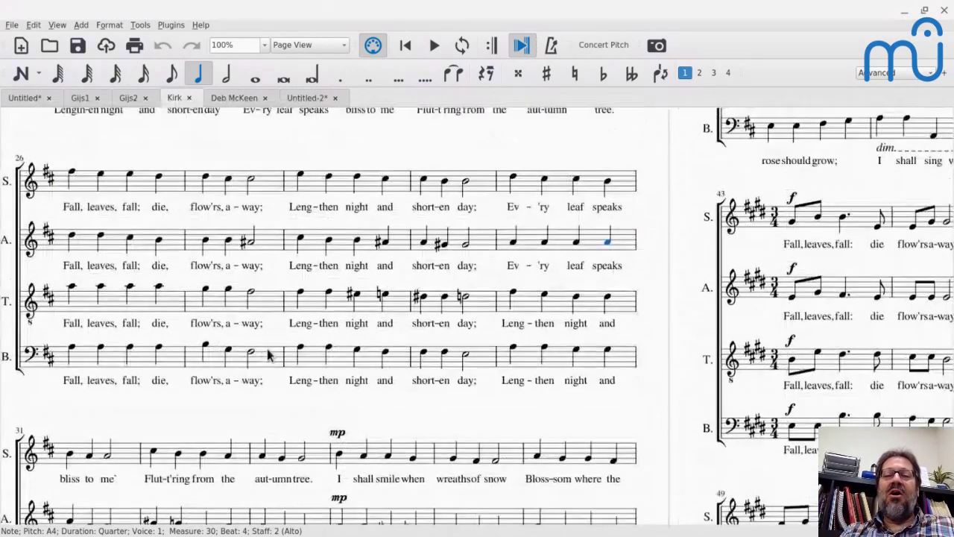
scroll(270, 355, "down", 6)
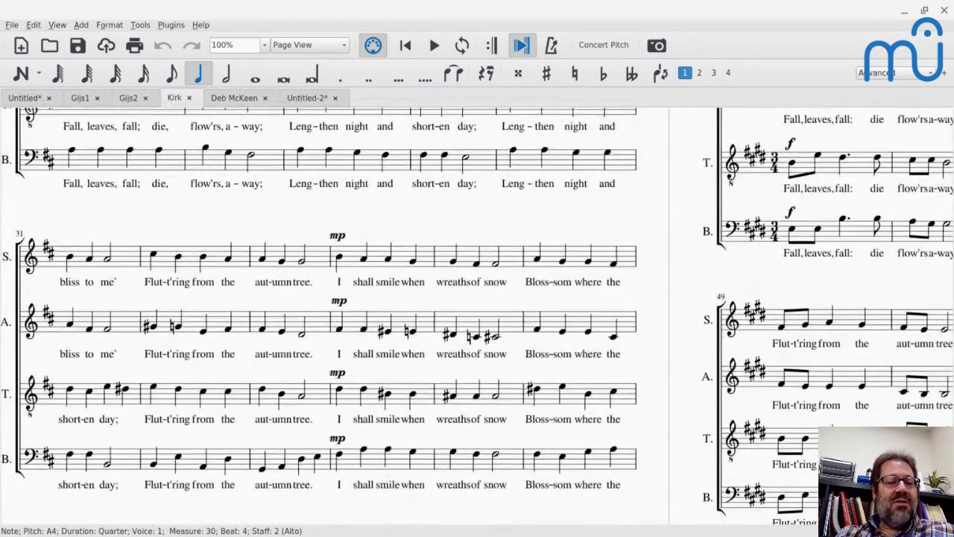
Play from soprano measure 31, then select the bass half note there
left_click(126, 259)
key("space")
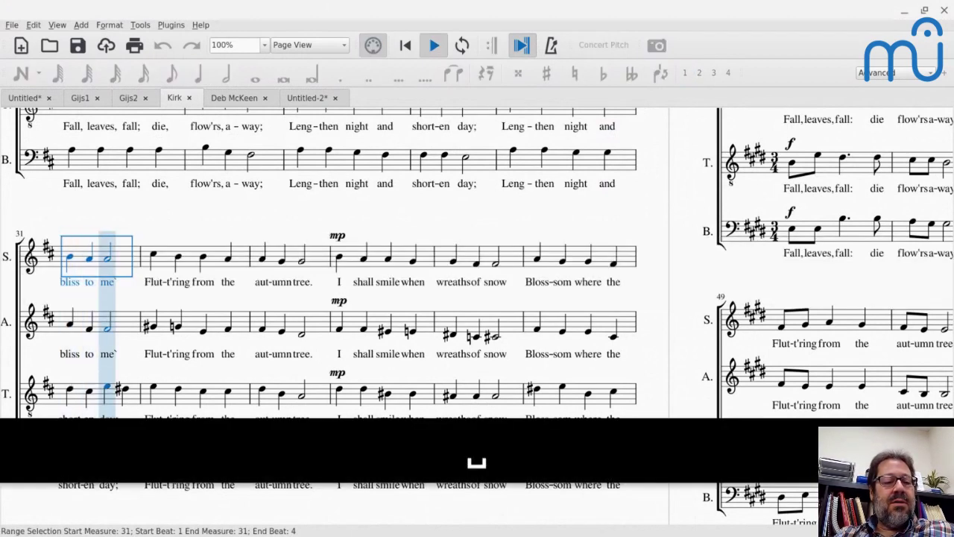
key("space")
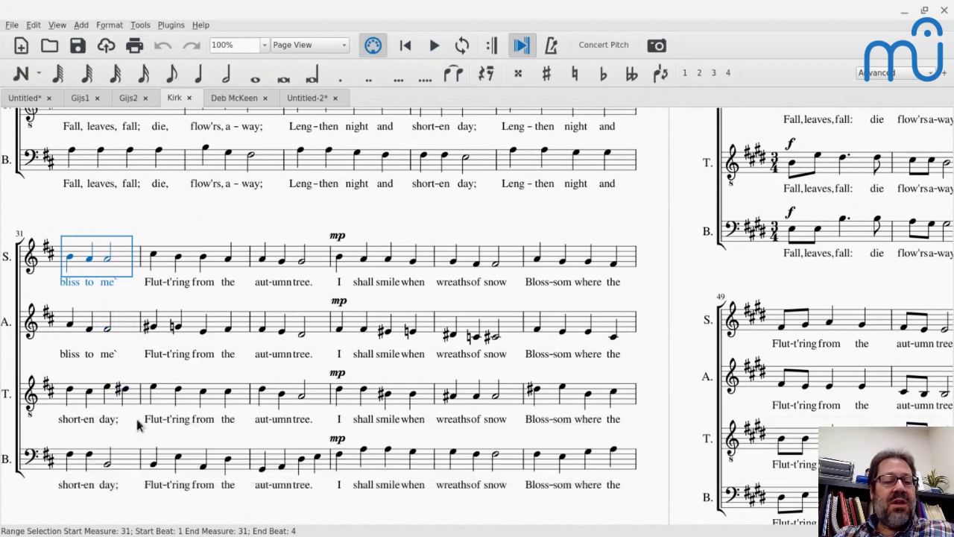
left_click(108, 463)
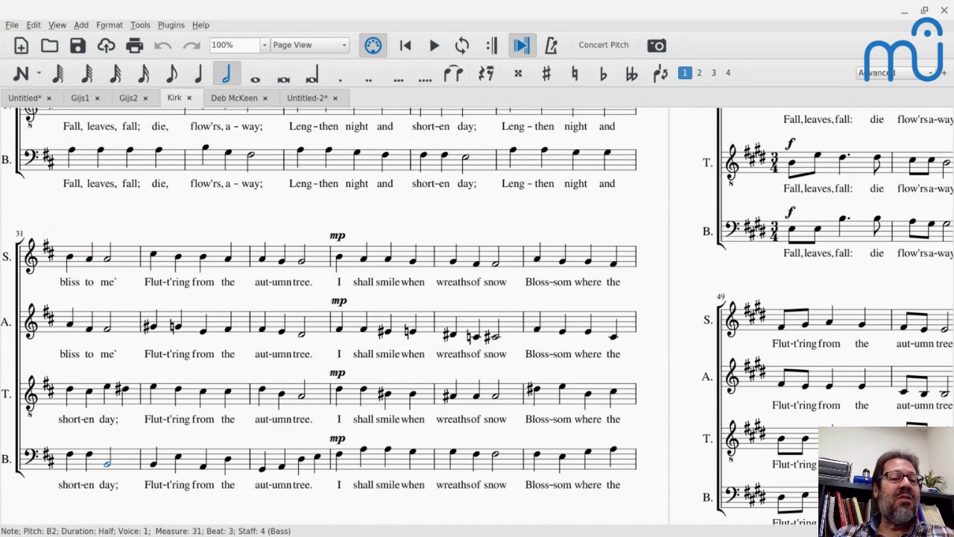
Scroll back over the score's pages and bring up the layout-mode choices
scroll(477, 316, "up", 10)
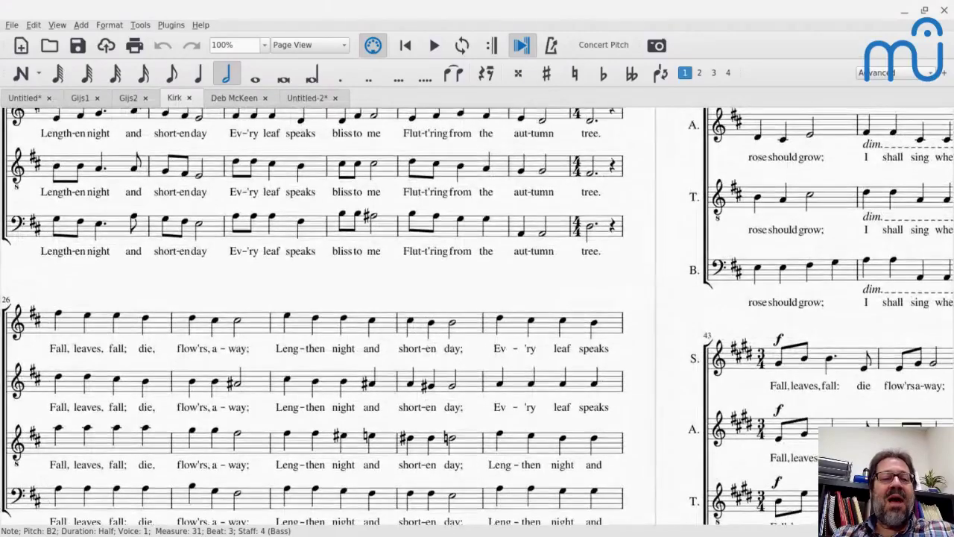
scroll(477, 316, "up", 3)
scroll(477, 316, "left", 10)
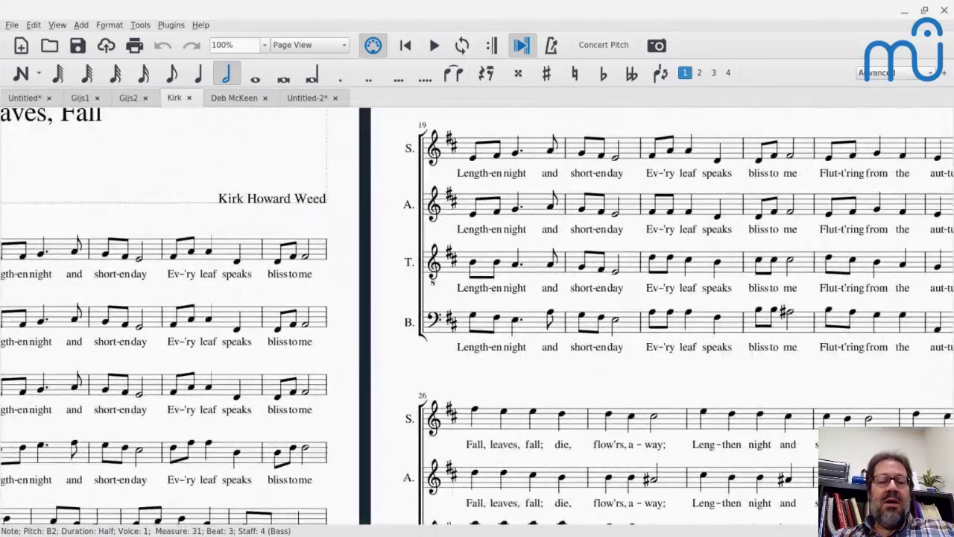
scroll(477, 316, "down", 8)
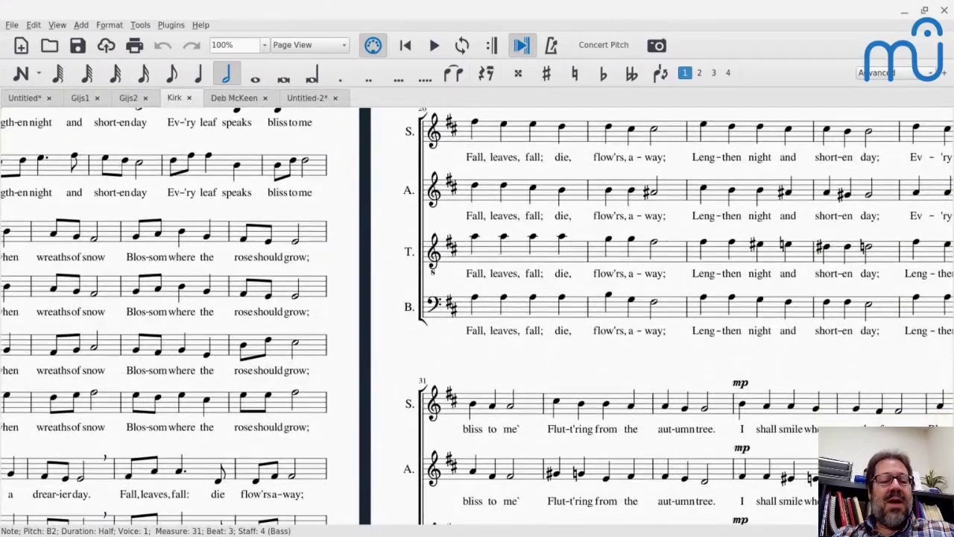
scroll(181, 298, "left", 5)
scroll(181, 298, "up", 4)
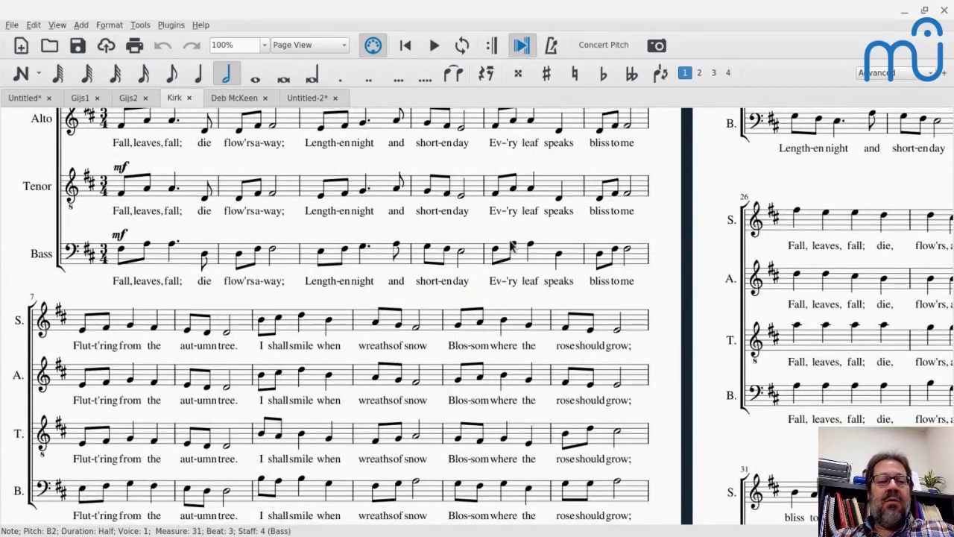
scroll(512, 247, "down", 4)
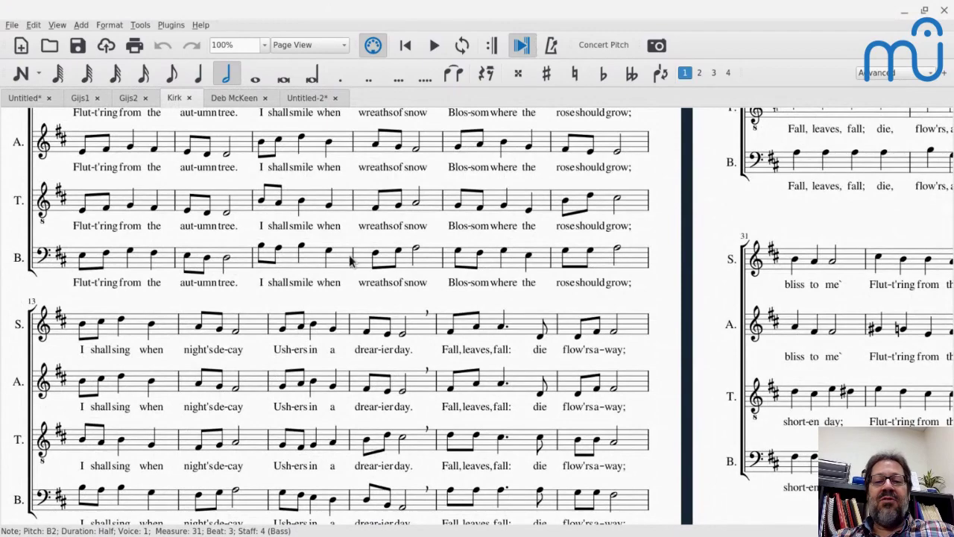
scroll(350, 260, "down", 2)
scroll(350, 260, "right", 2)
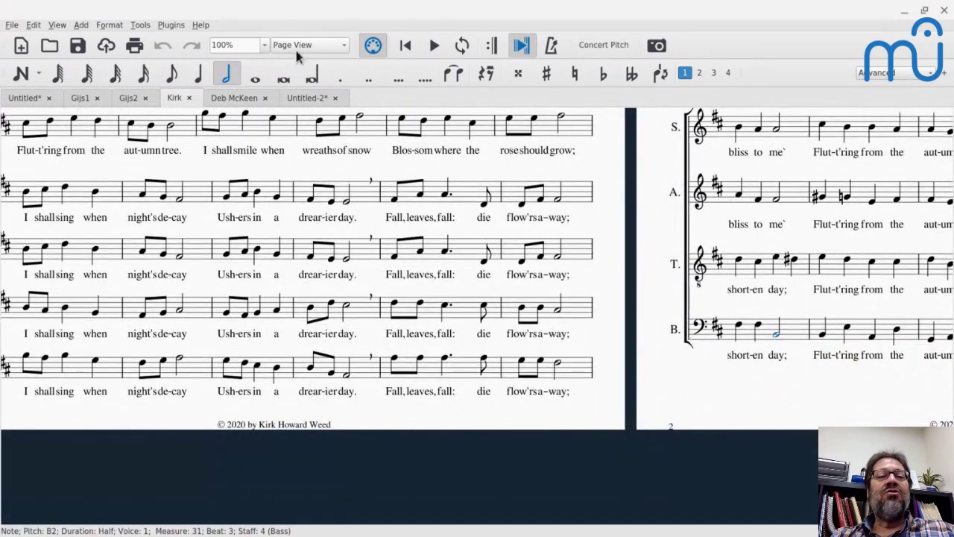
left_click(295, 48)
Switch to Continuous View and select the bass A2 half note in measure 16
left_click(294, 57)
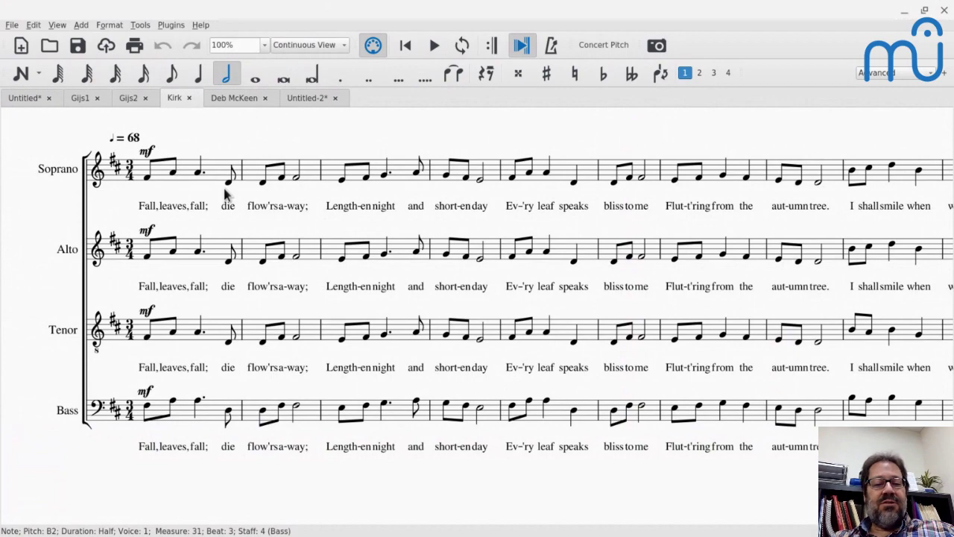
scroll(226, 194, "down", 20)
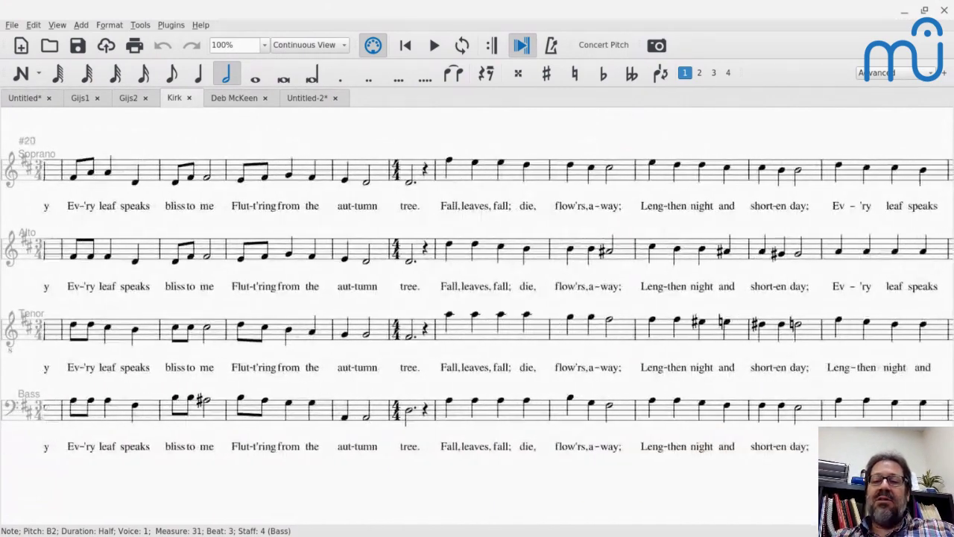
scroll(496, 300, "down", 12)
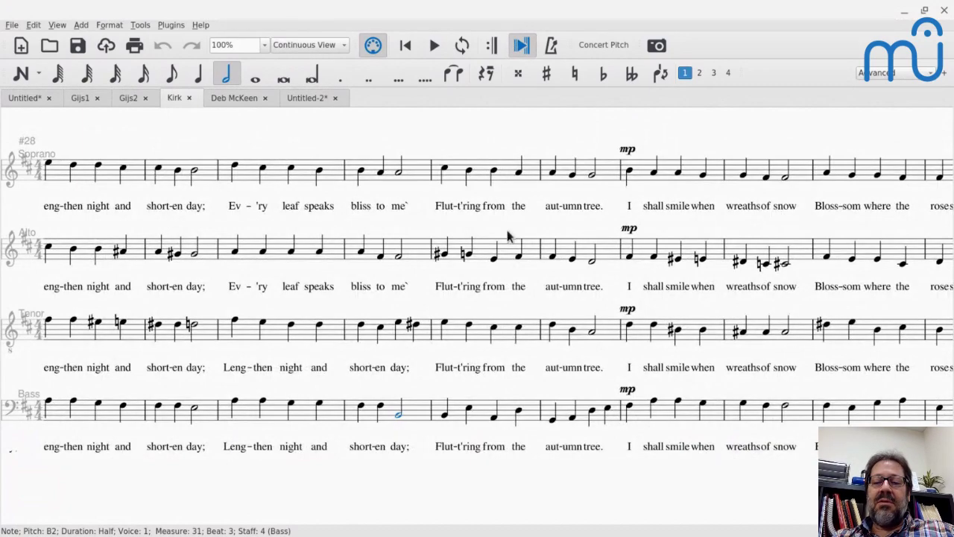
scroll(494, 362, "up", 3)
scroll(493, 362, "up", 14)
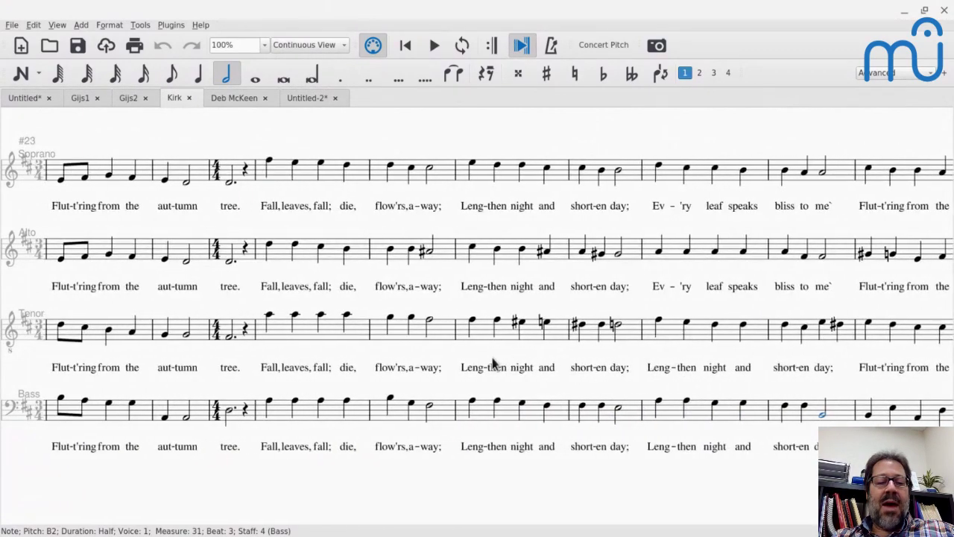
scroll(96, 439, "up", 3)
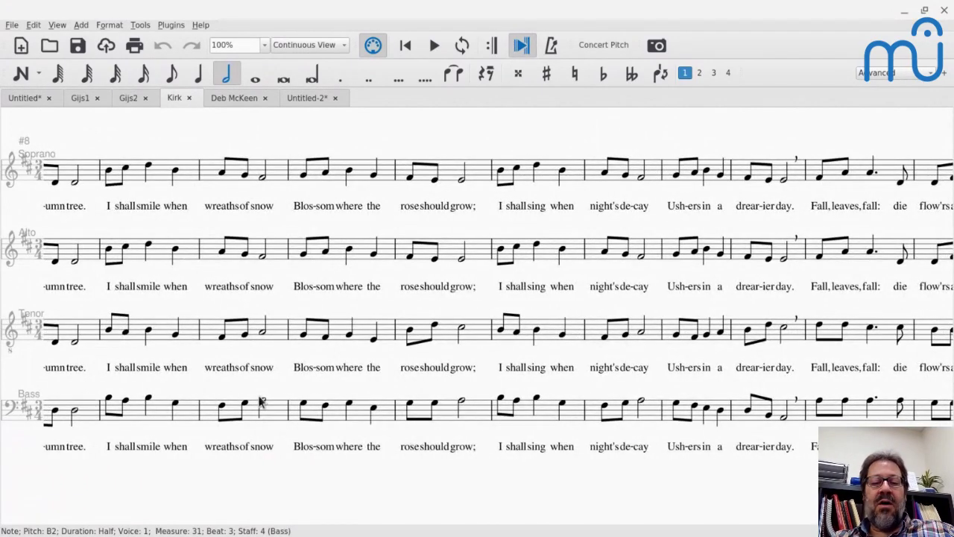
scroll(260, 403, "down", 3)
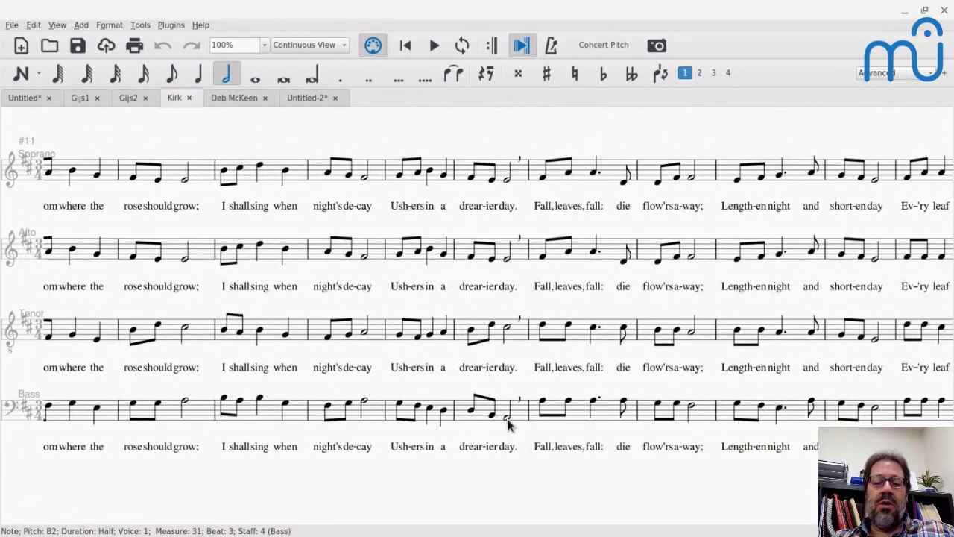
left_click(507, 418)
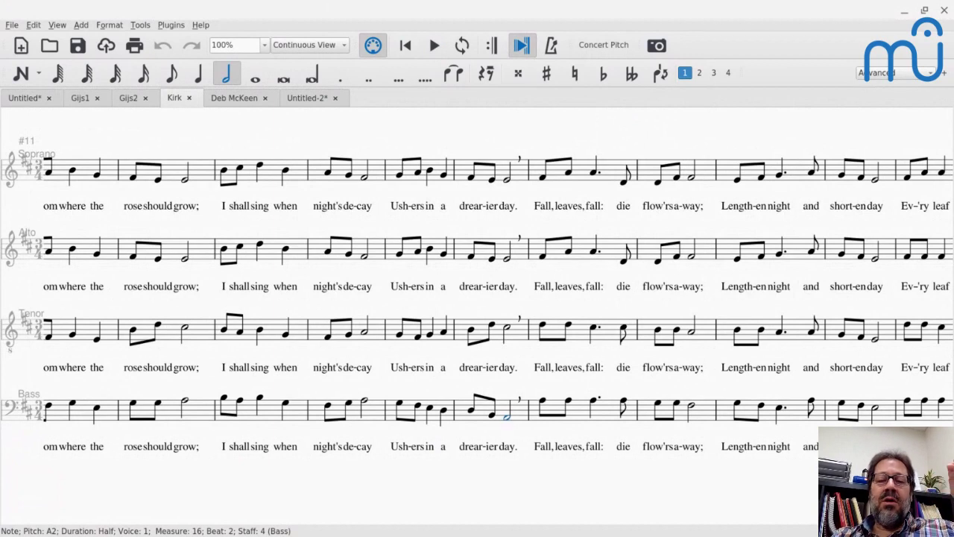
Play the score from measure 16, then from the bass quarter note in measure 24
key("space")
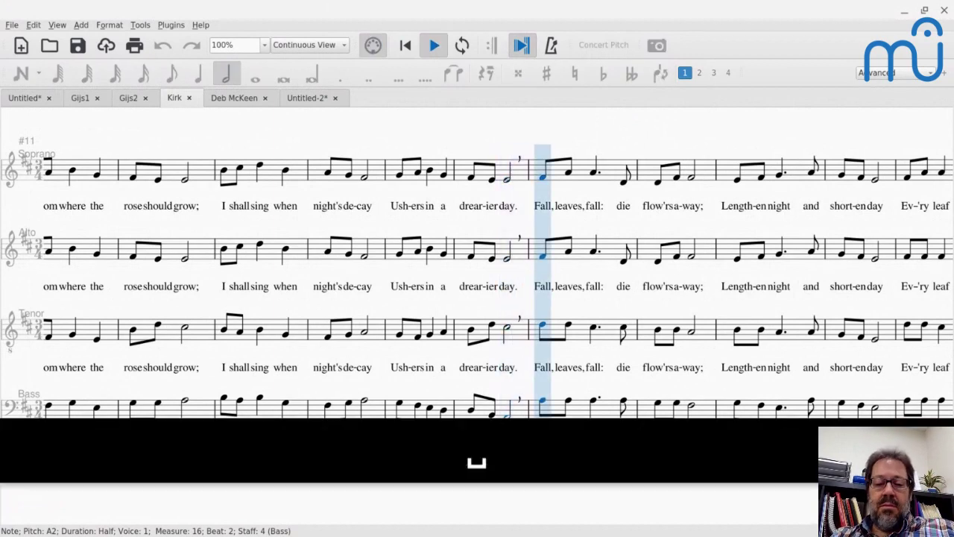
key("space")
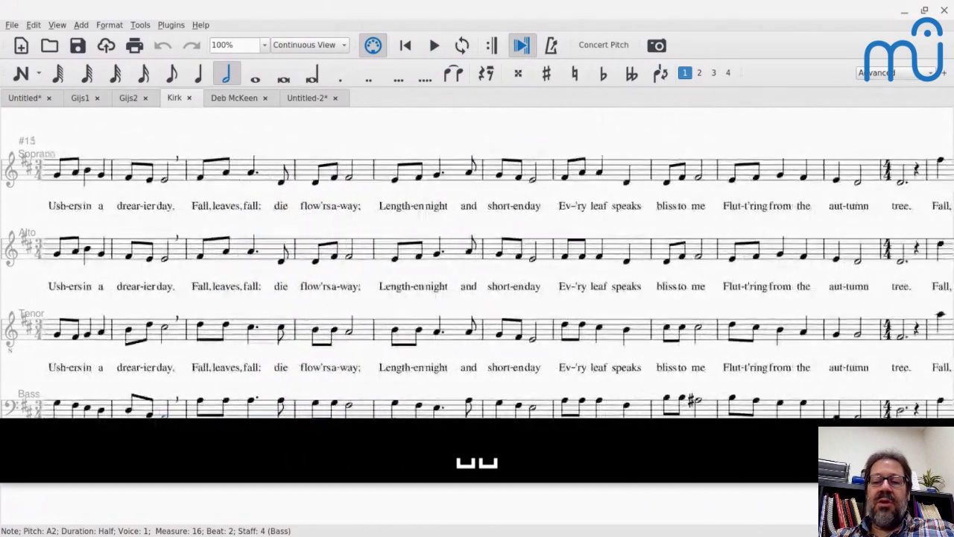
left_click(752, 399)
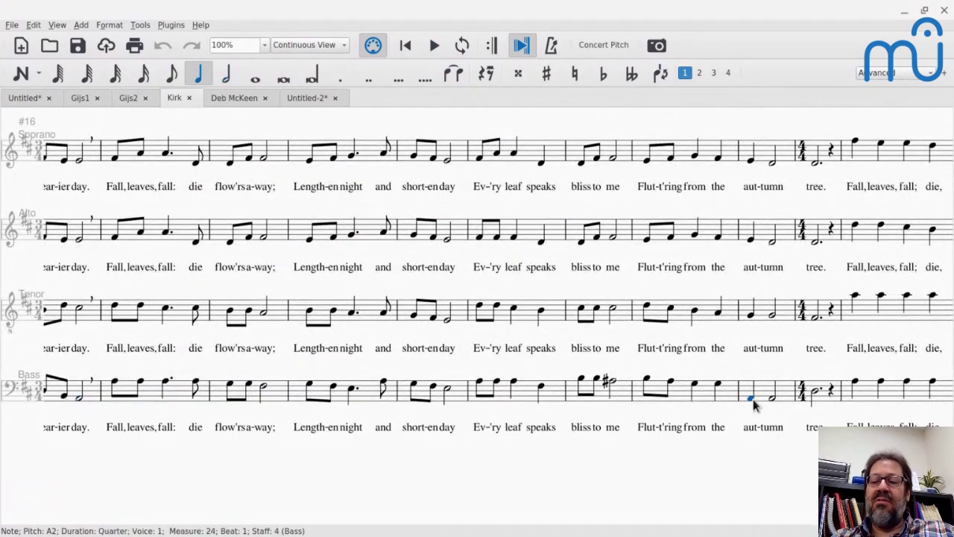
key("space")
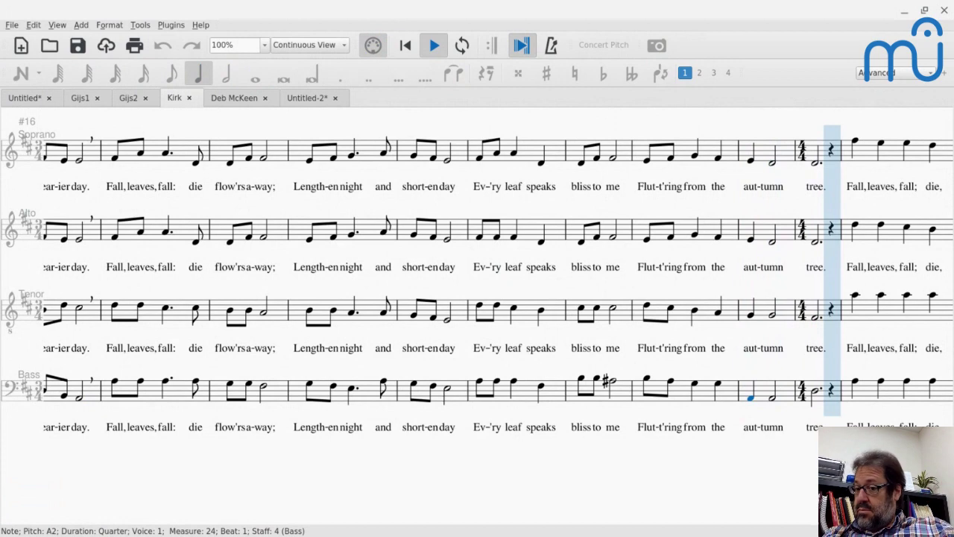
key("space")
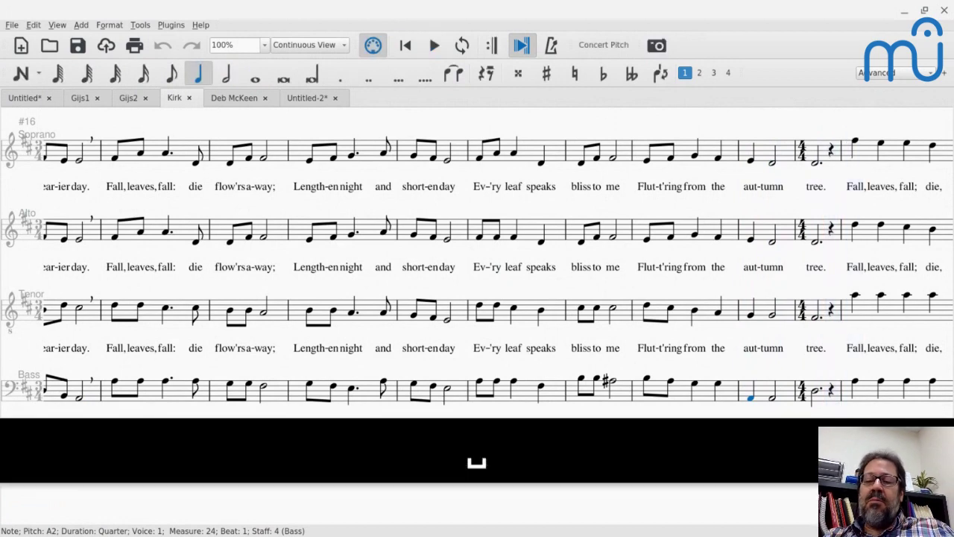
Scroll right to measure 31 and play from its first bass note
scroll(876, 352, "right", 10)
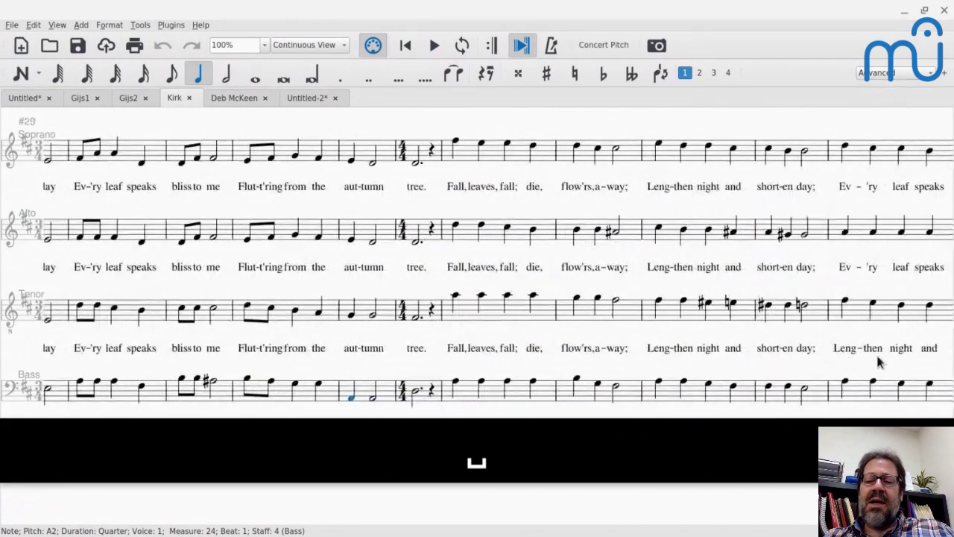
scroll(877, 361, "right", 1)
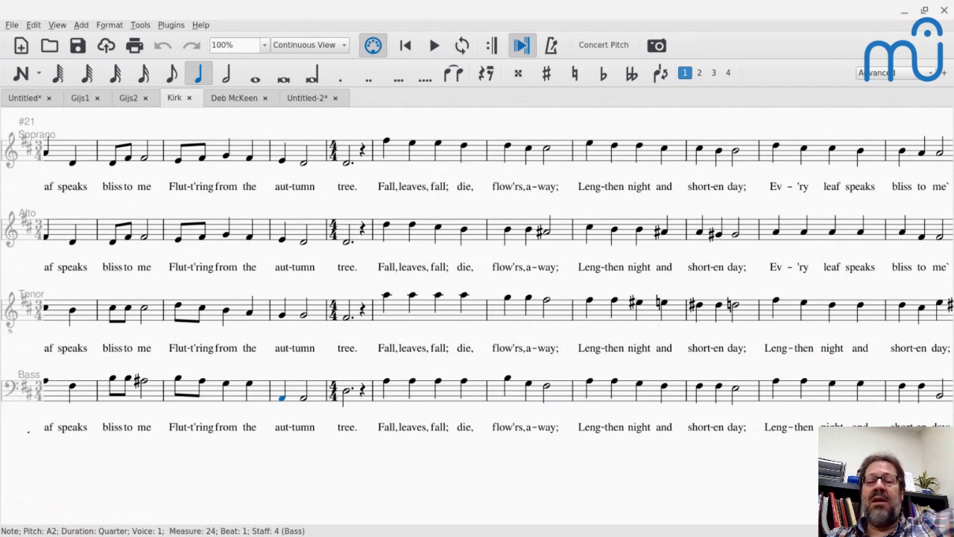
scroll(433, 401, "right", 6)
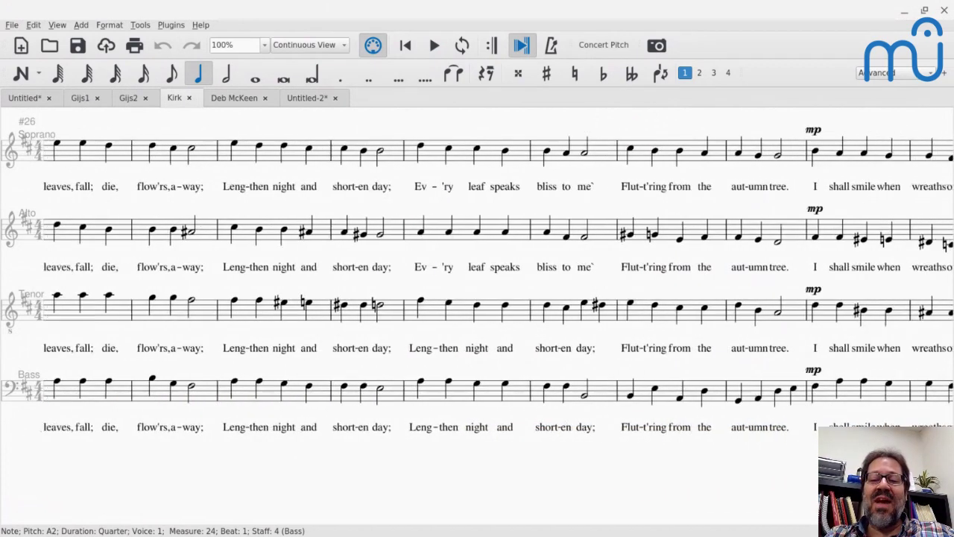
left_click(451, 388)
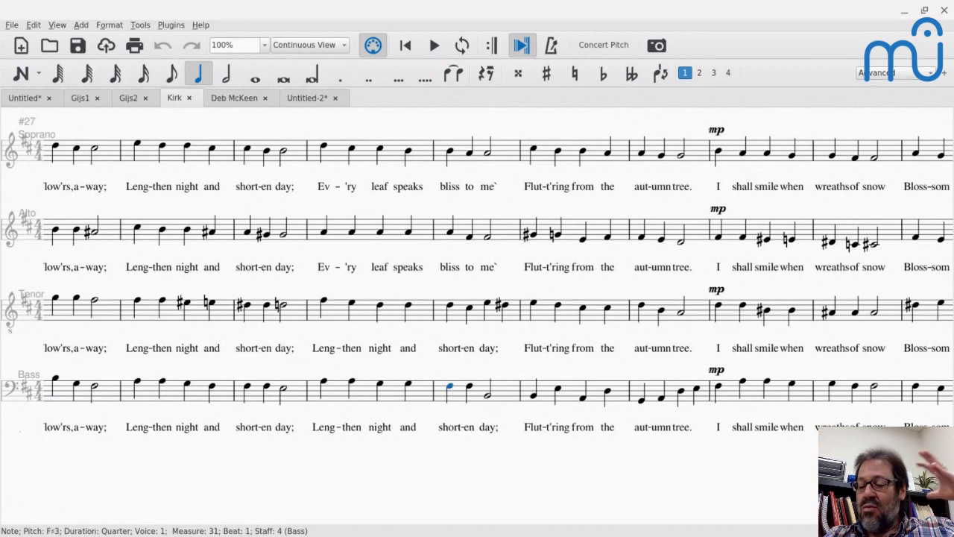
key("space")
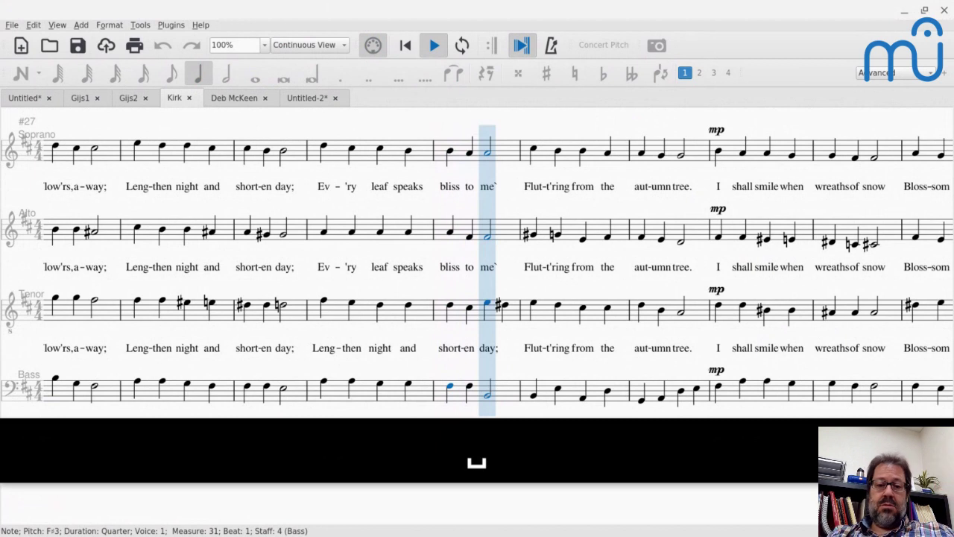
key("space")
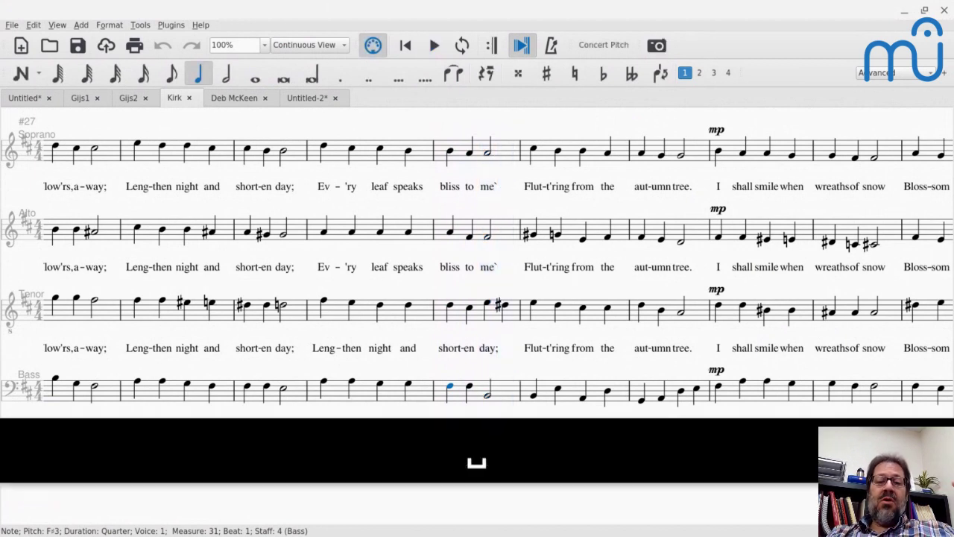
Play from the start of measure 32, then scroll further right toward the dim. lines
left_click(488, 396)
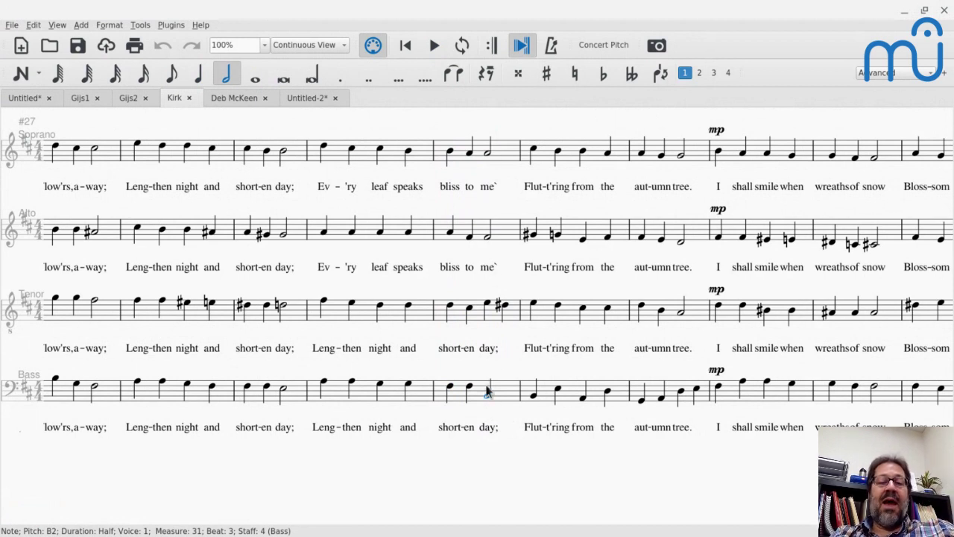
left_click(536, 396)
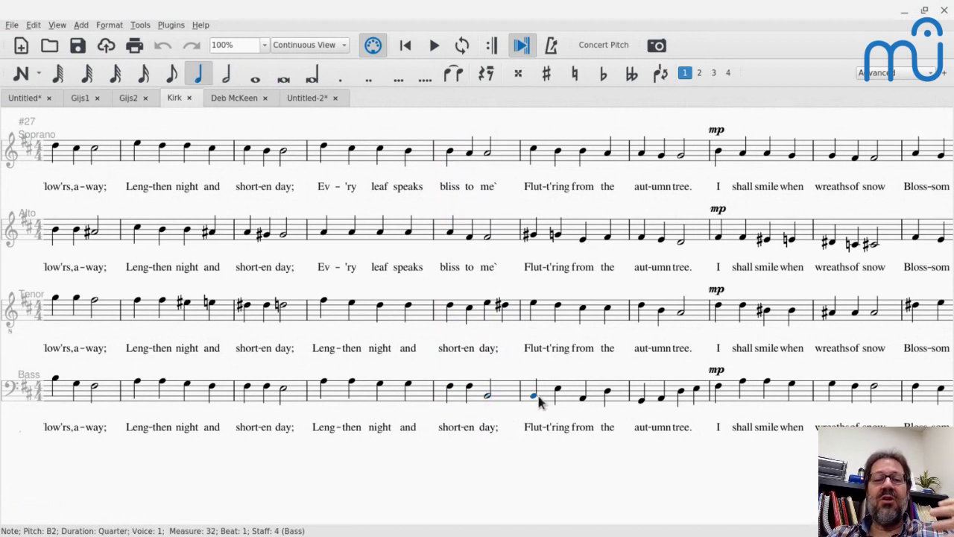
key("space")
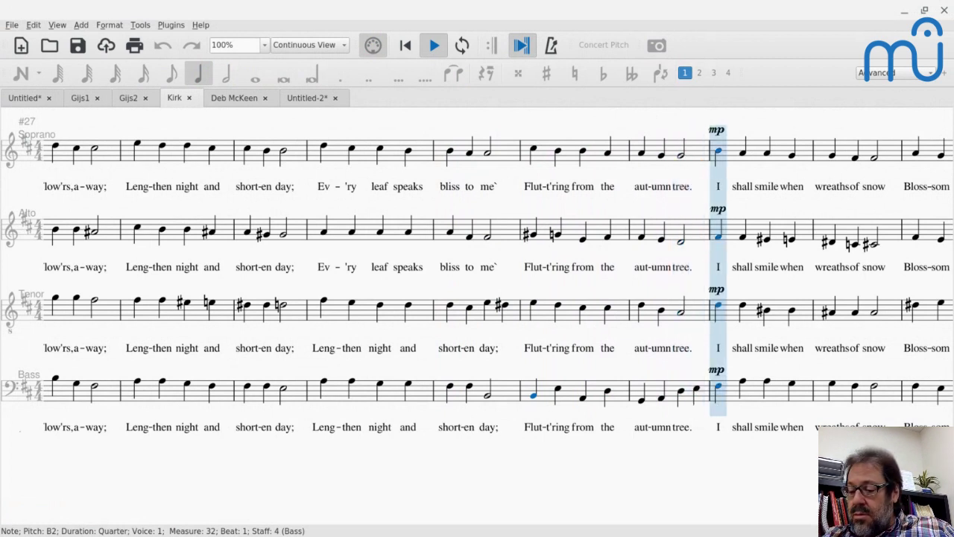
key("space")
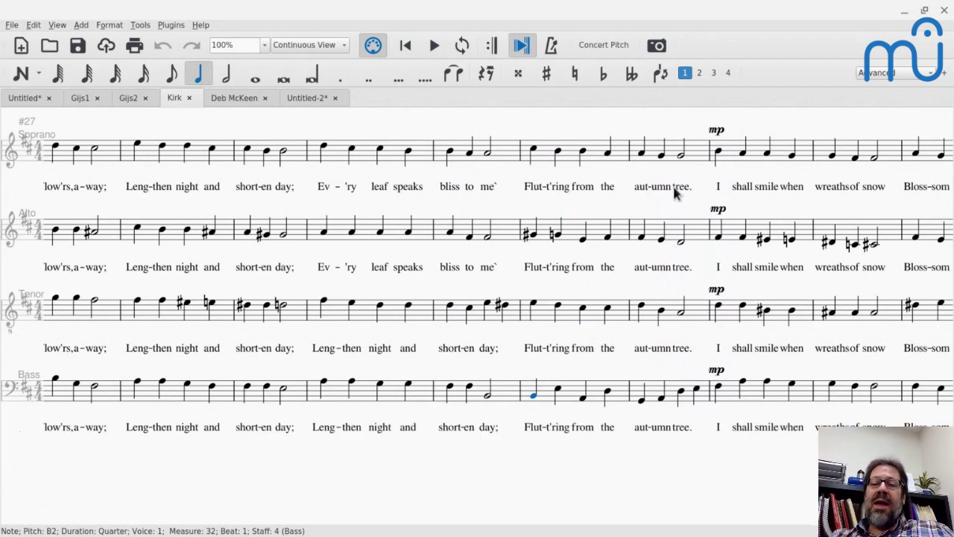
scroll(674, 192, "right", 5)
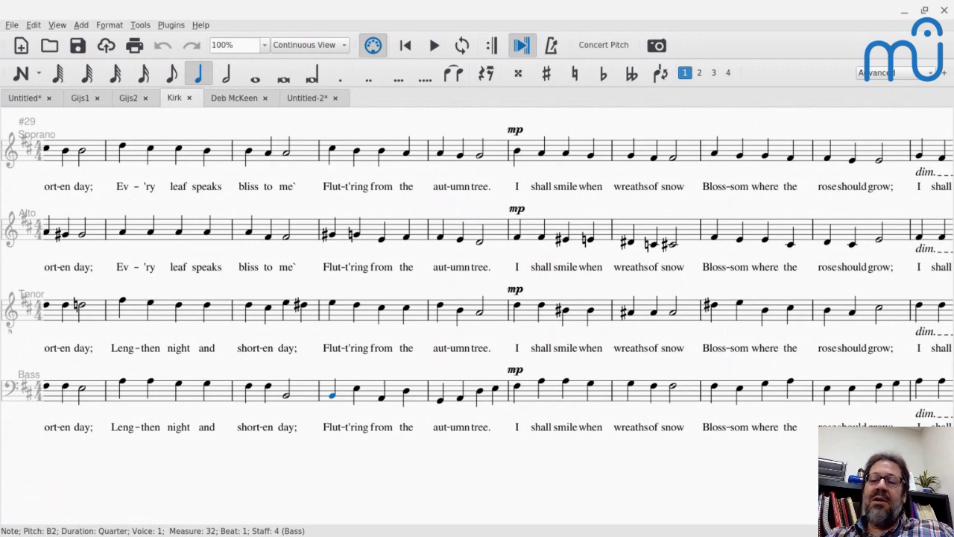
scroll(477, 275, "right", 6)
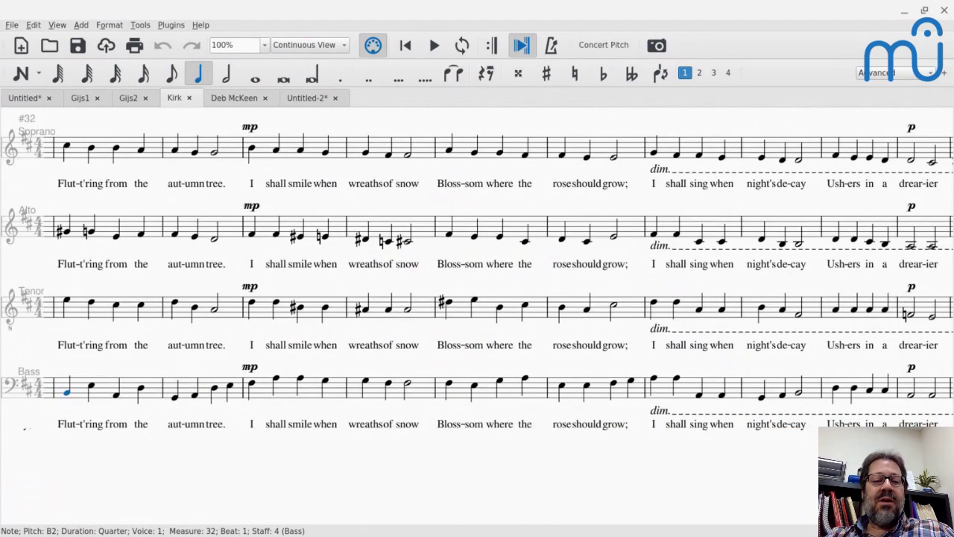
scroll(477, 276, "up", 2)
scroll(477, 298, "right", 2)
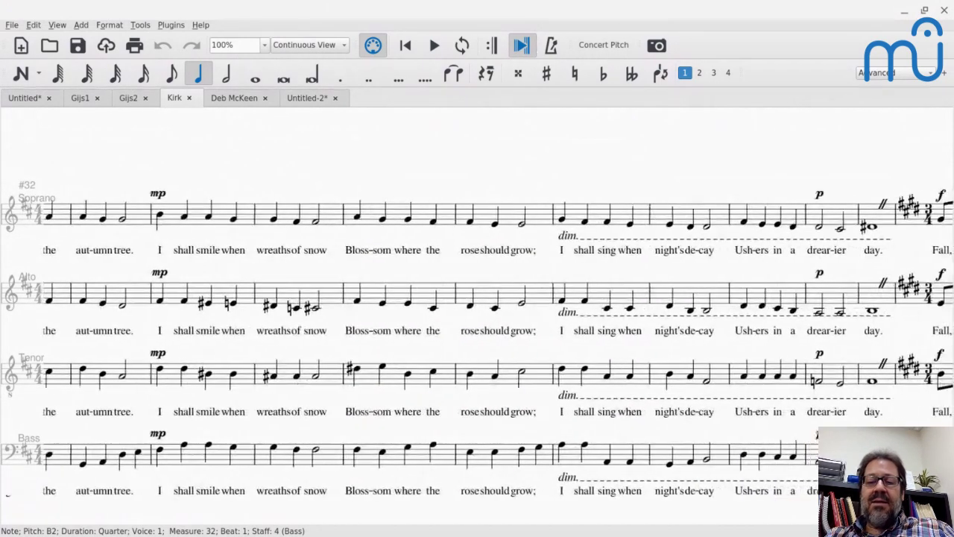
scroll(478, 336, "right", 1)
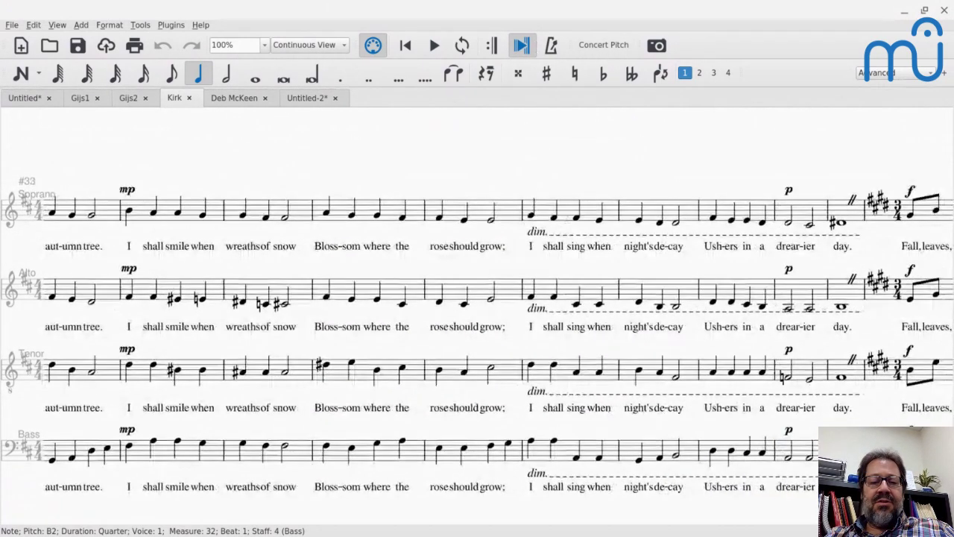
left_click(129, 214)
key("space")
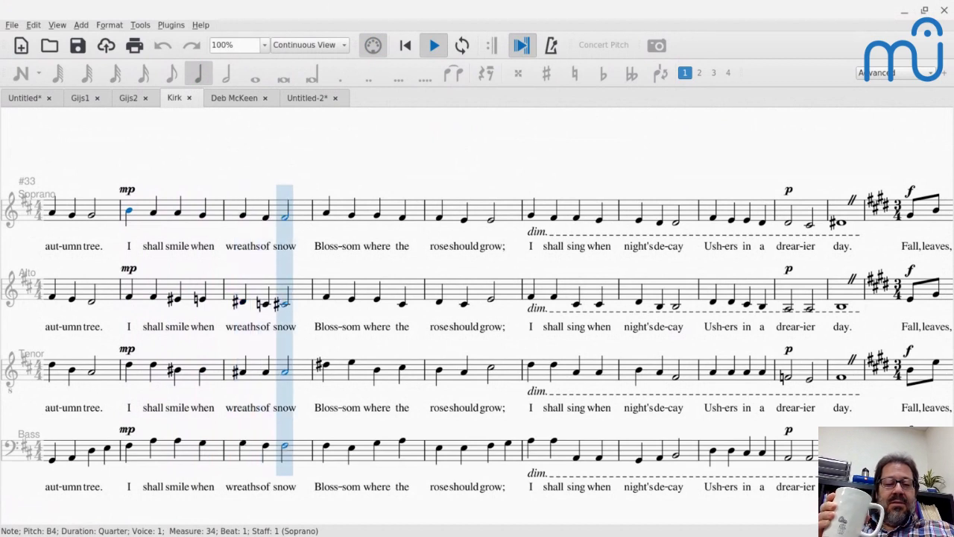
key("space")
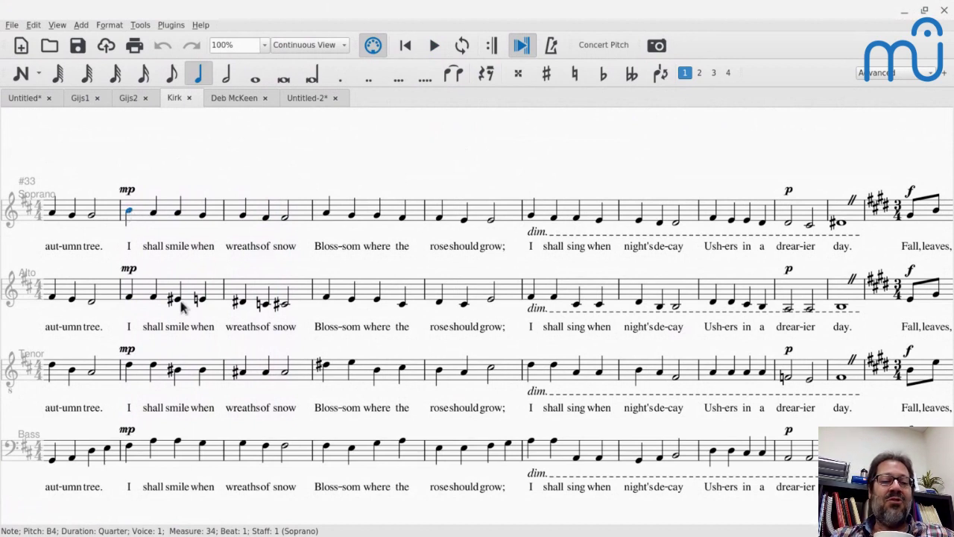
left_click(130, 297)
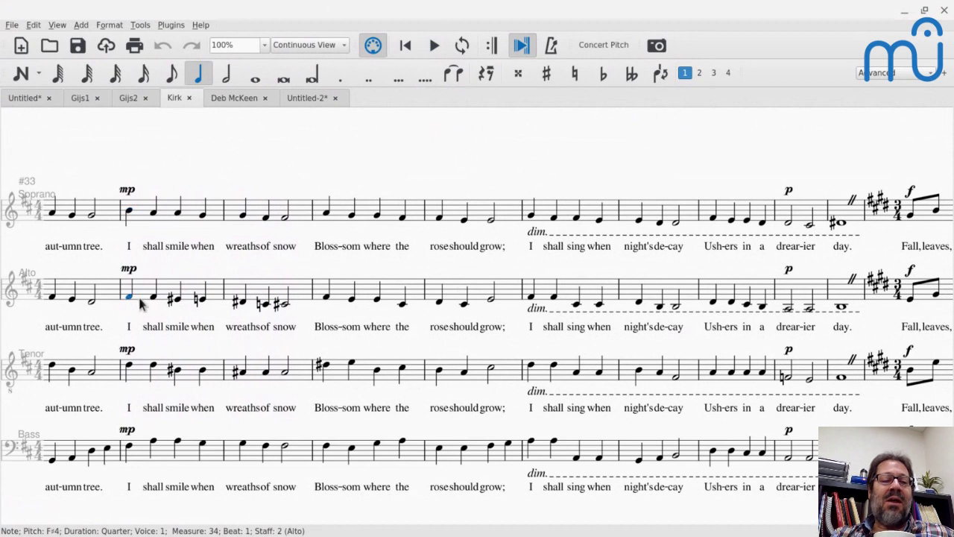
left_click(179, 301)
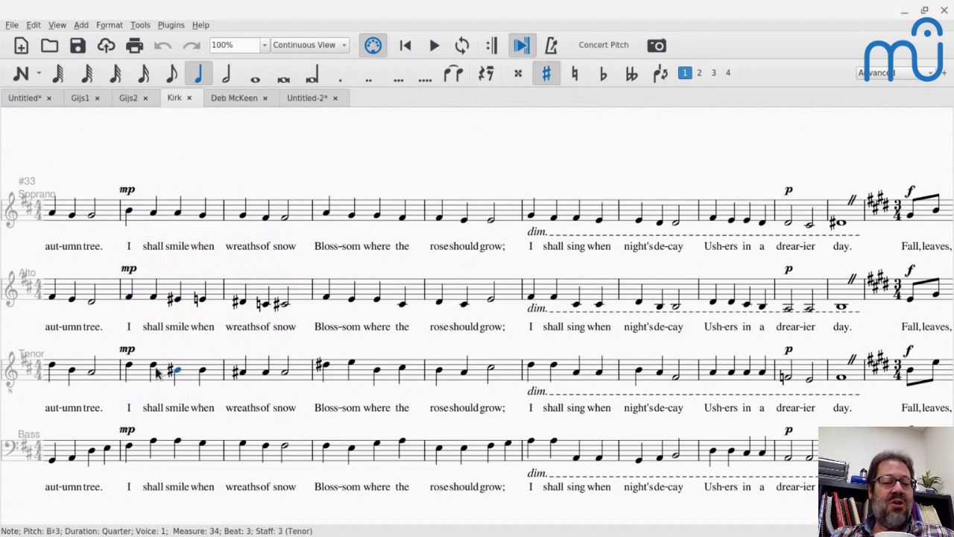
left_click(129, 368)
key("space")
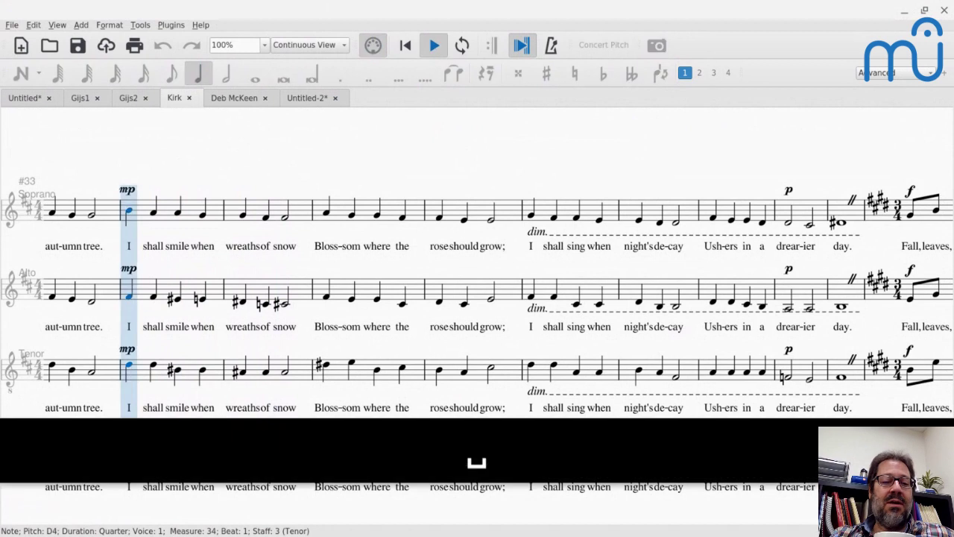
key("space")
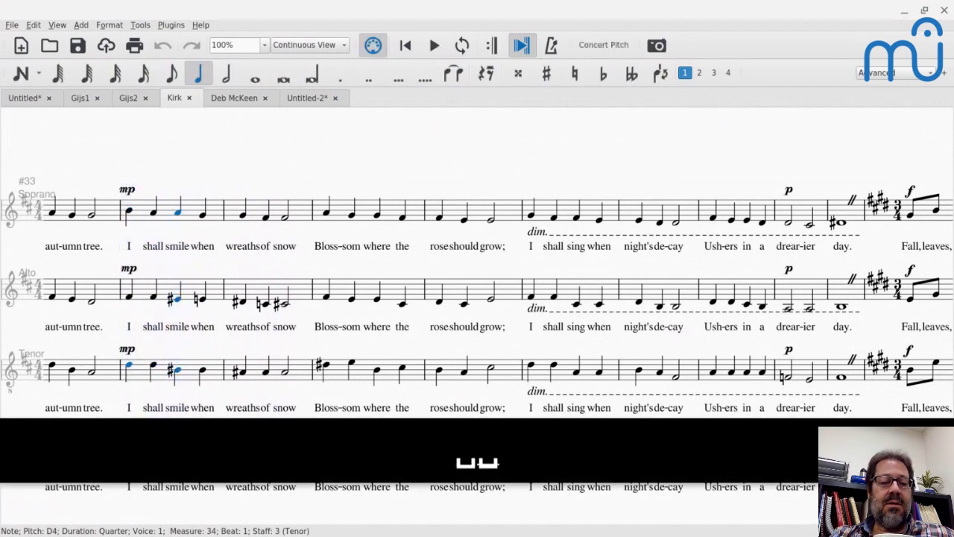
left_click(176, 371)
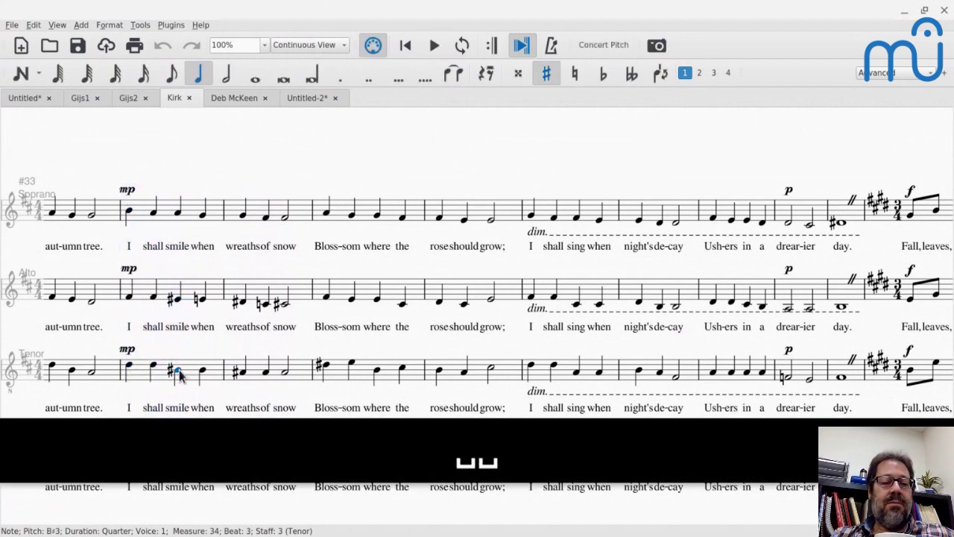
left_click(177, 301)
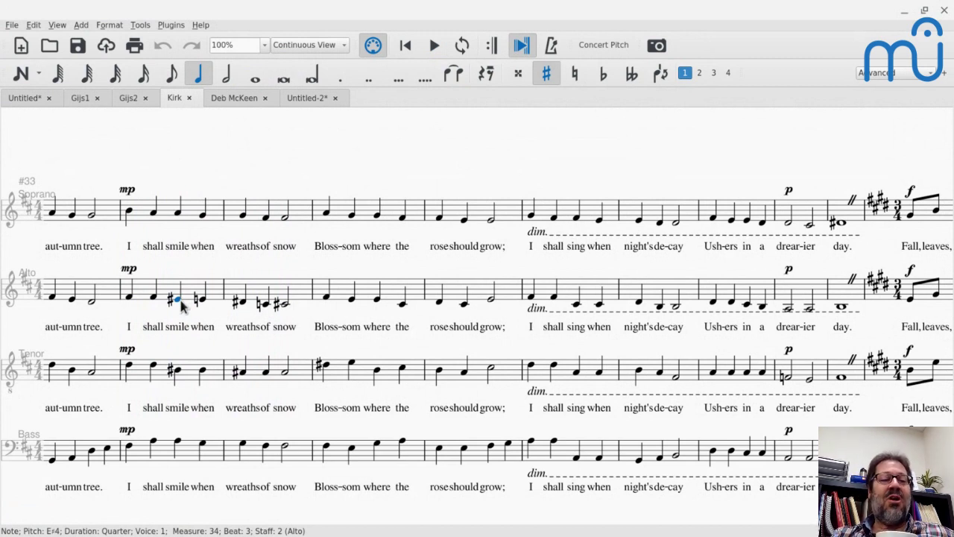
left_click(178, 215)
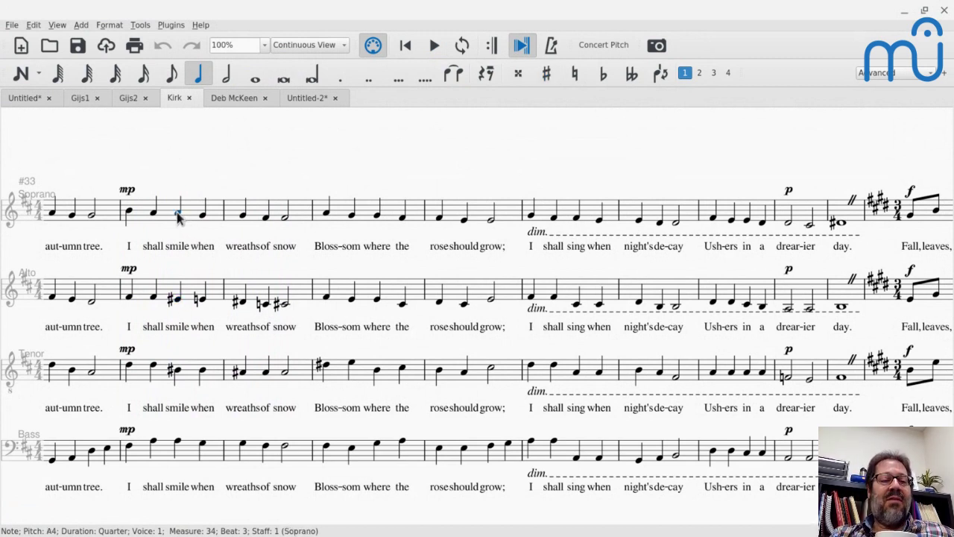
left_click(178, 445)
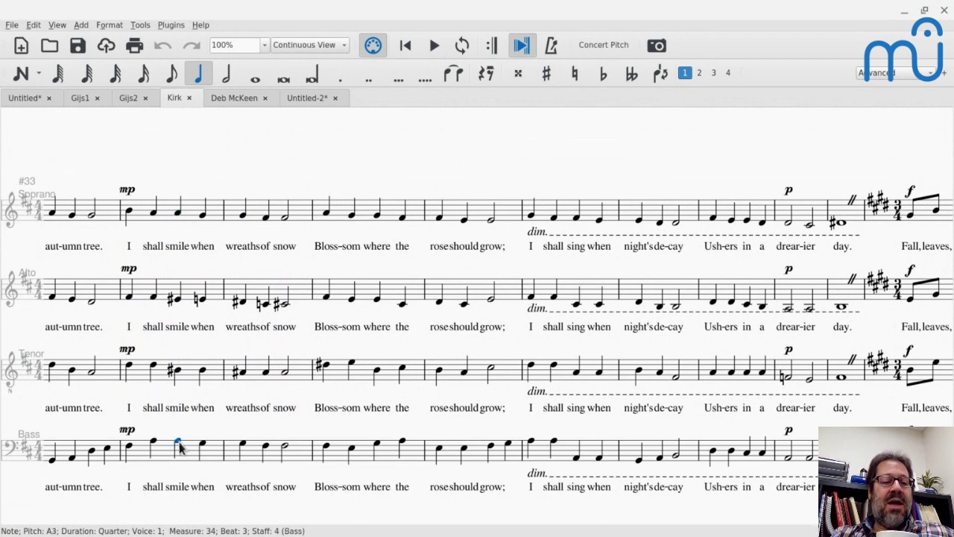
left_click(178, 373)
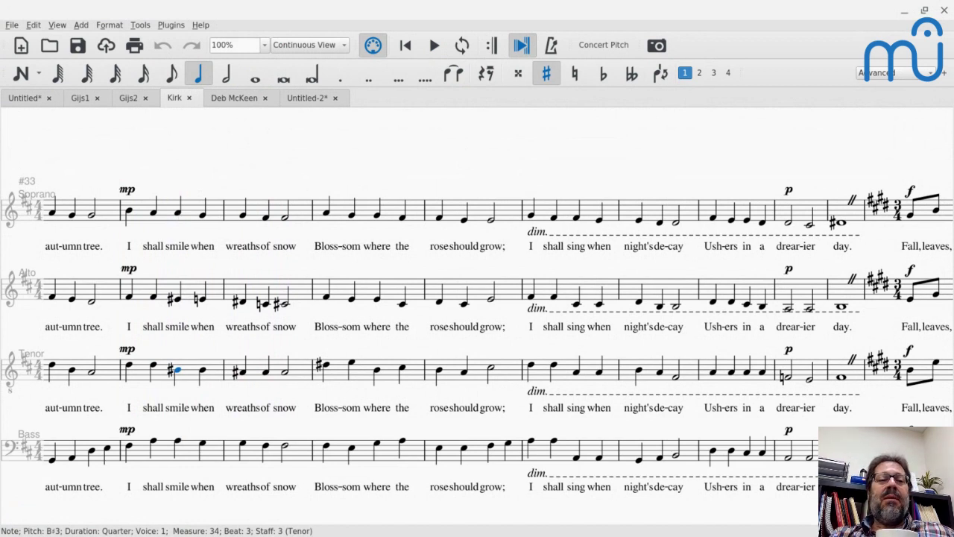
left_click(177, 301)
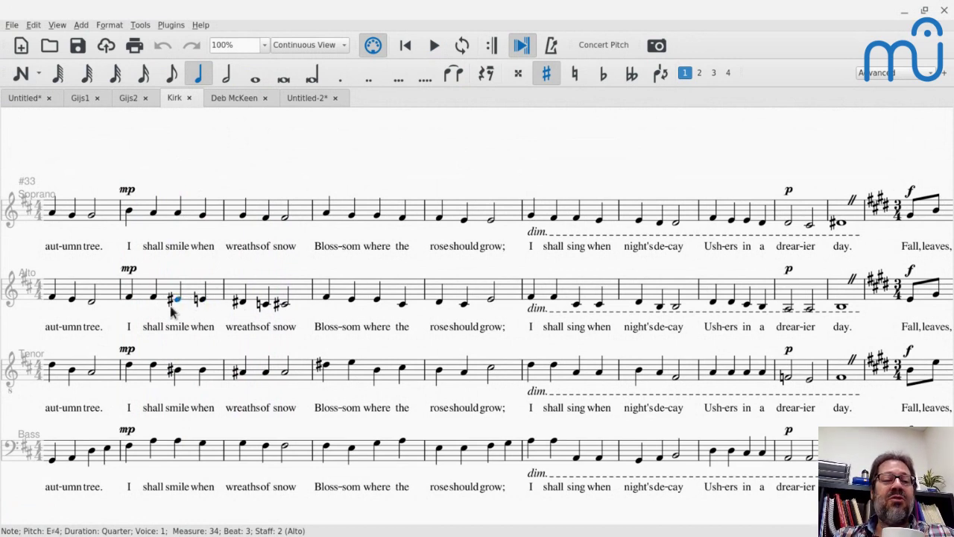
left_click(129, 298)
key("space")
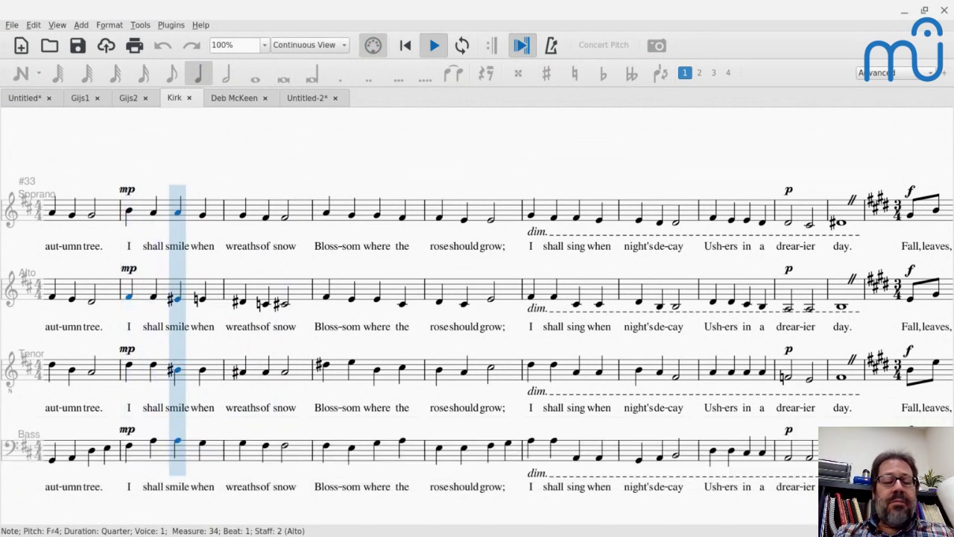
key("space")
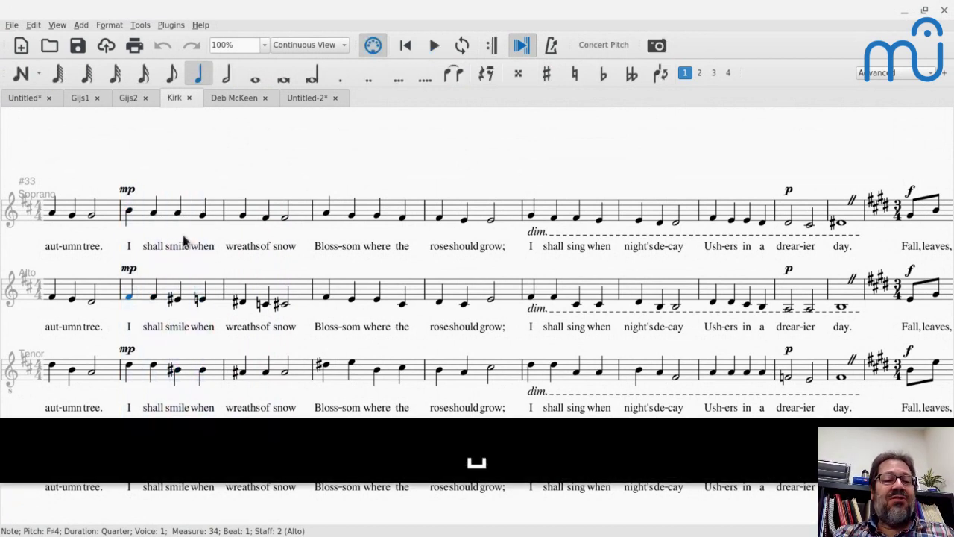
left_click(202, 217)
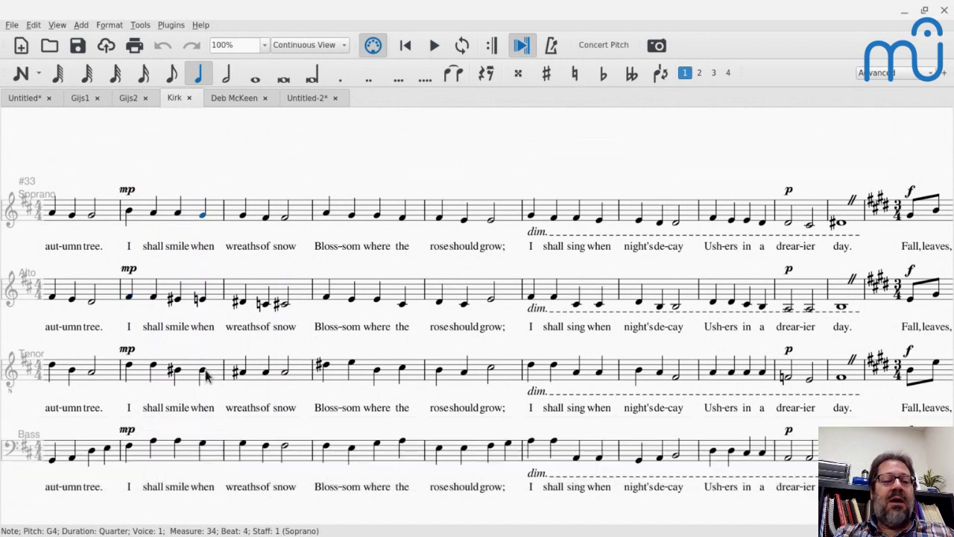
left_click(204, 368)
left_click(203, 299)
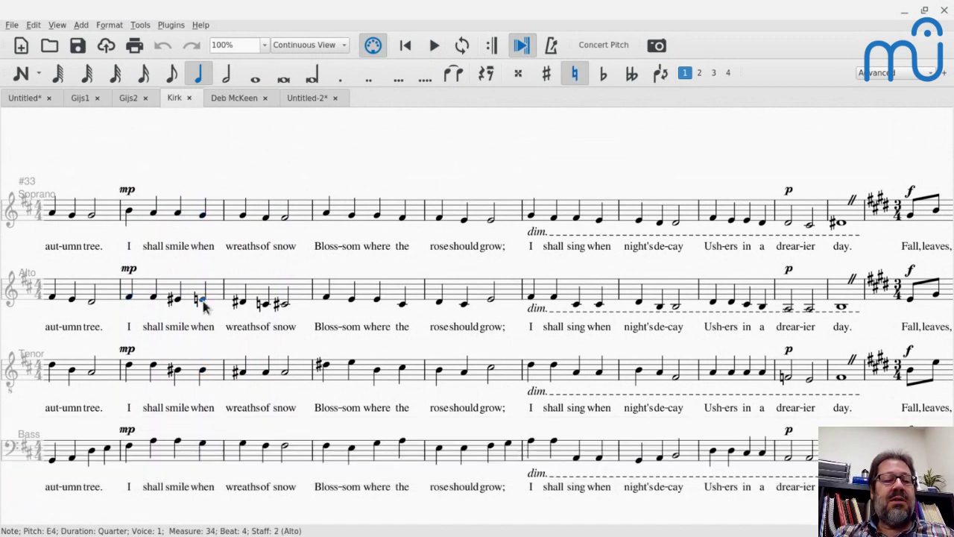
left_click(204, 216)
key("space")
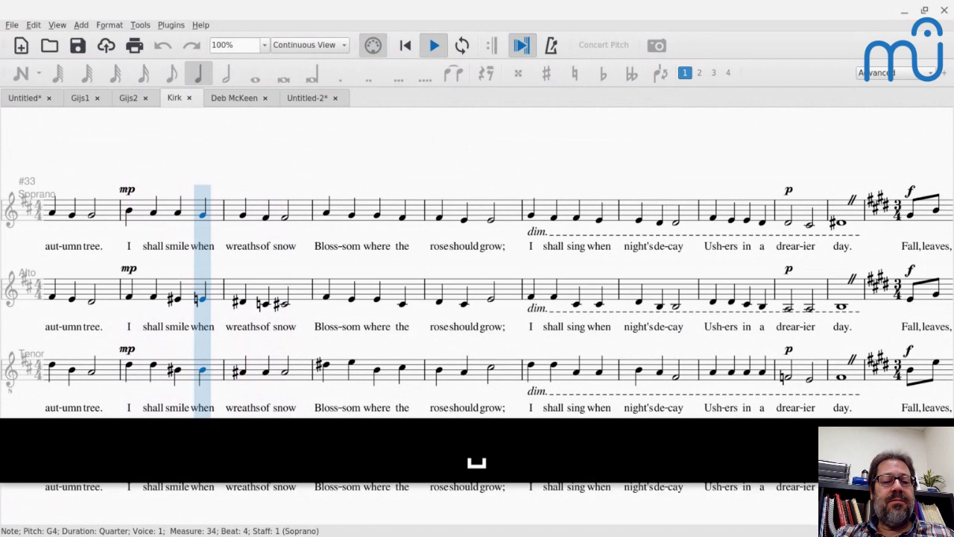
key("space")
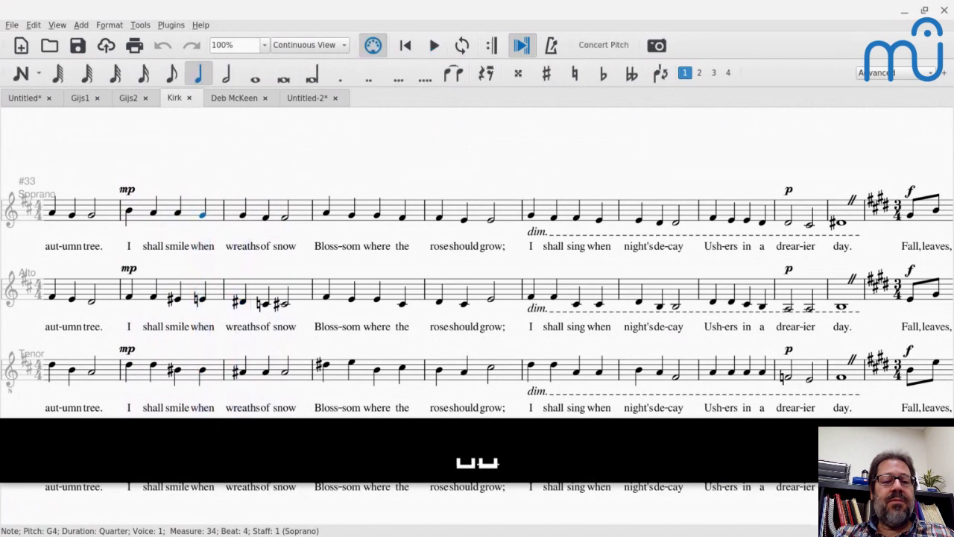
left_click(242, 371)
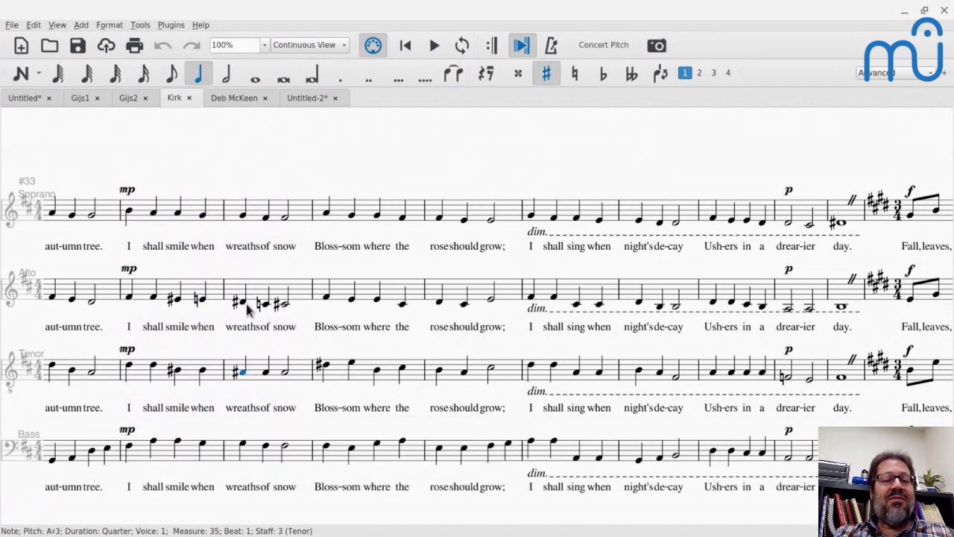
left_click(247, 305)
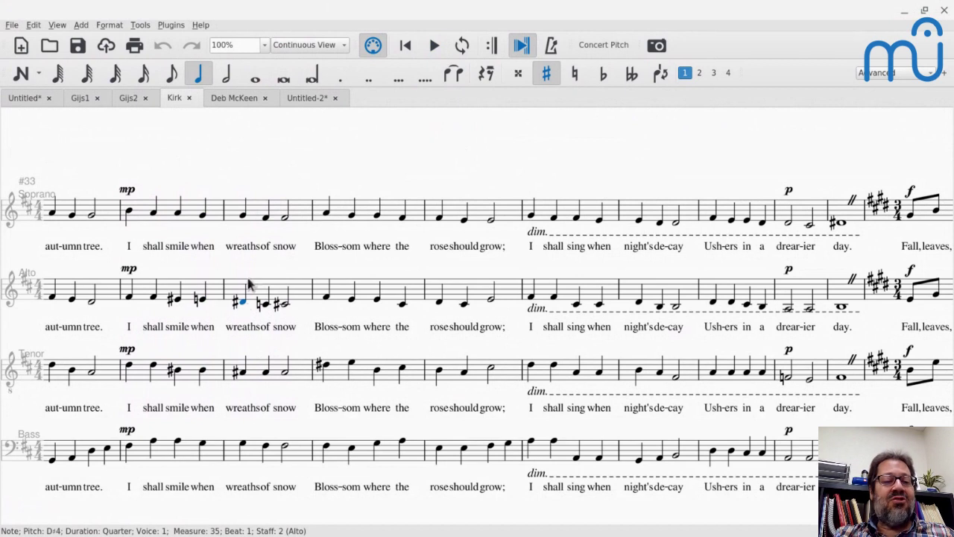
left_click(242, 216)
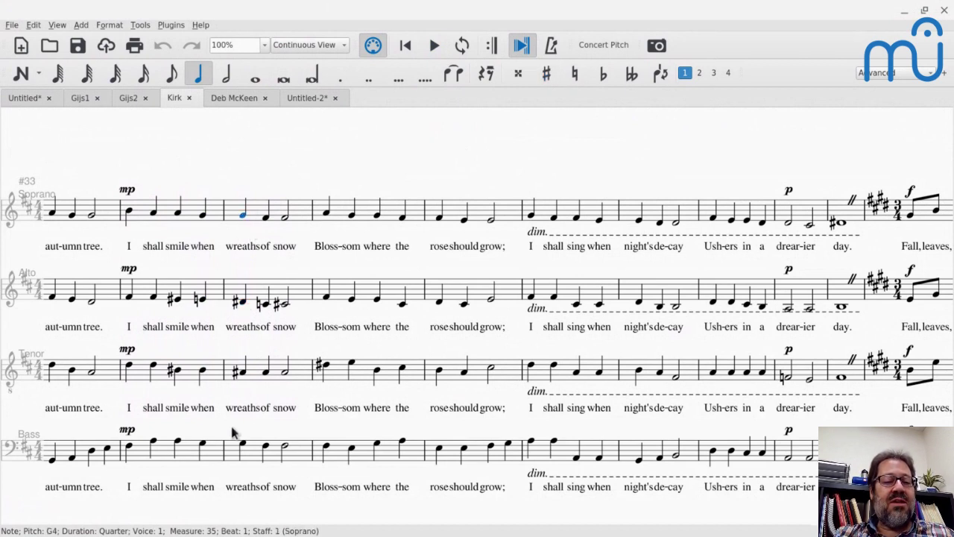
left_click(243, 382)
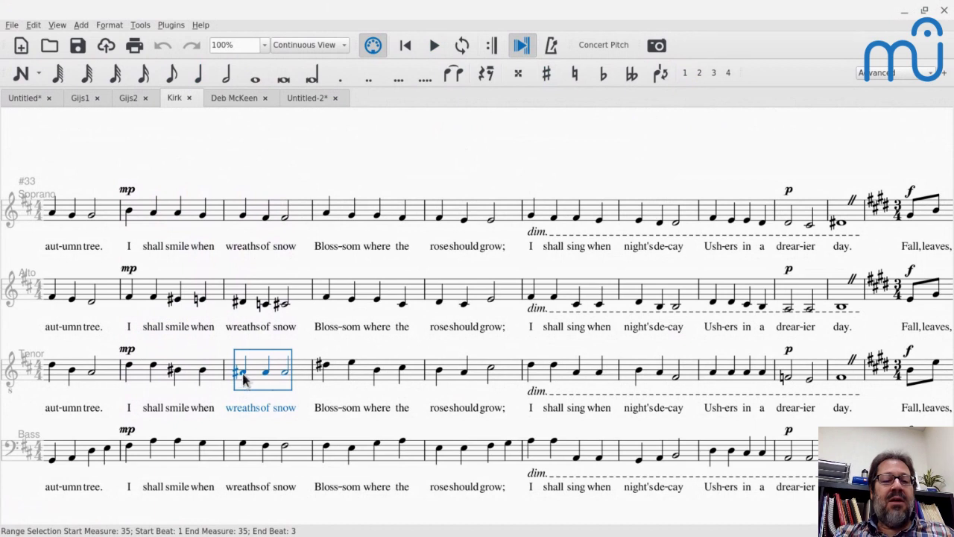
left_click(241, 371)
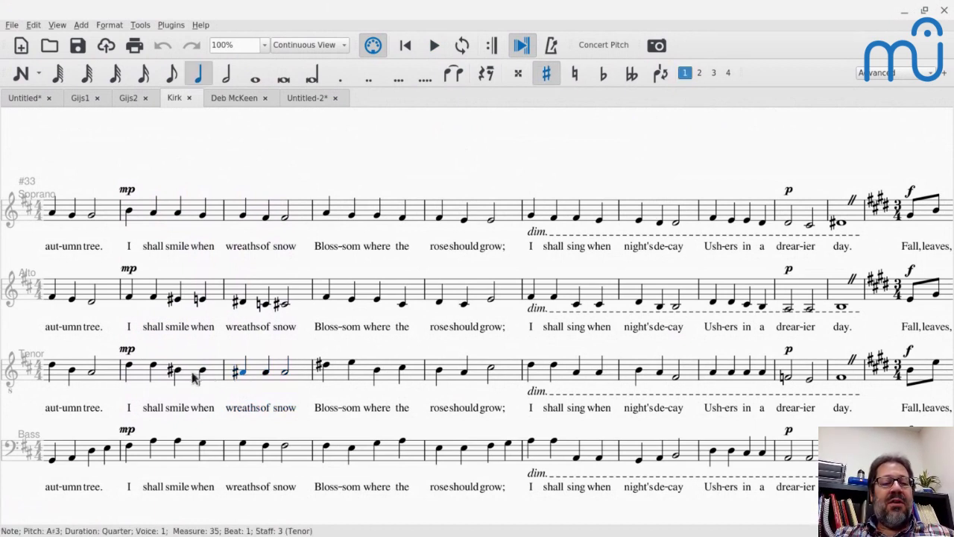
key("space")
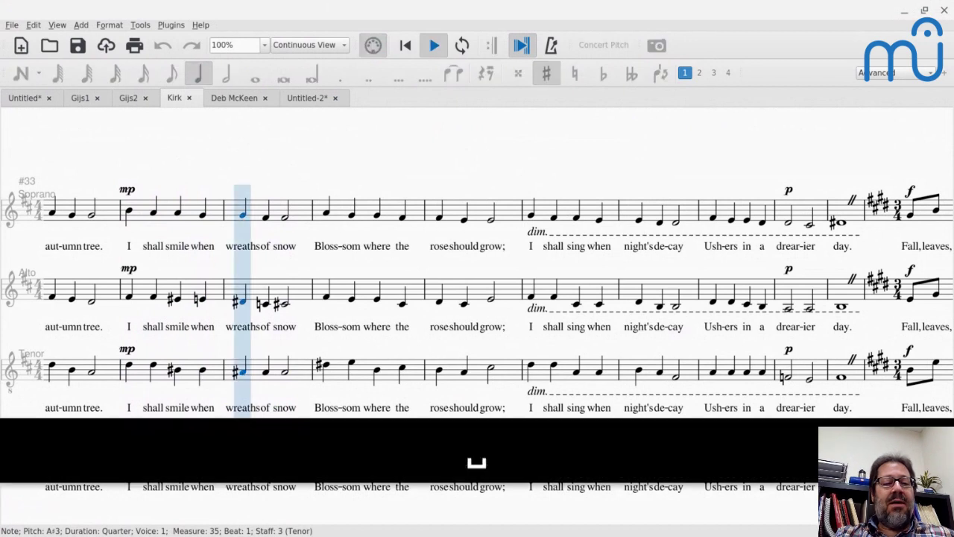
key("space")
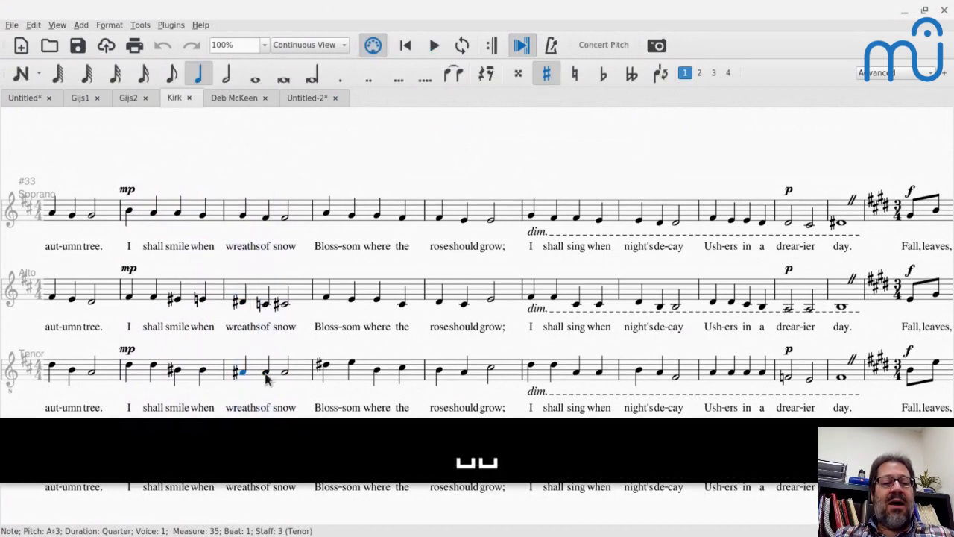
key("space")
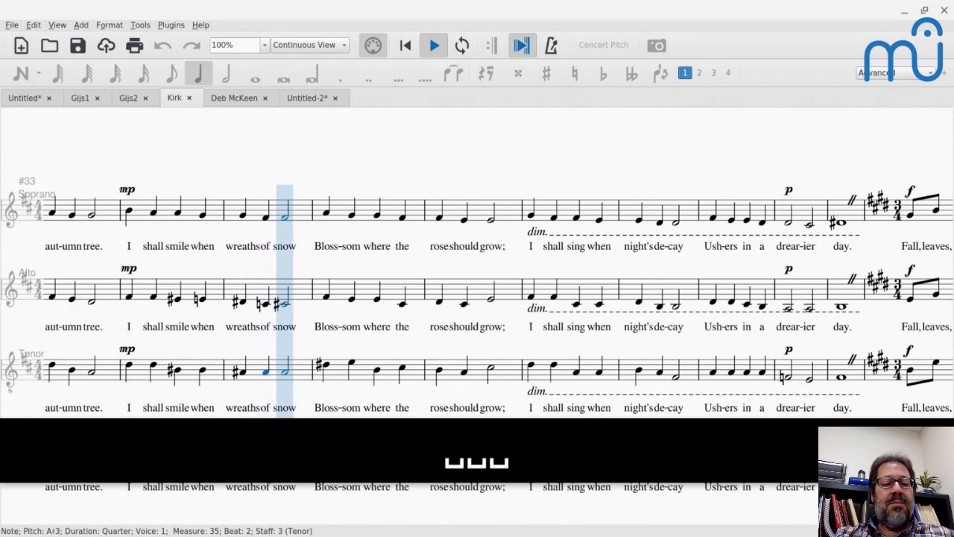
key("space")
scroll(291, 335, "down", 2)
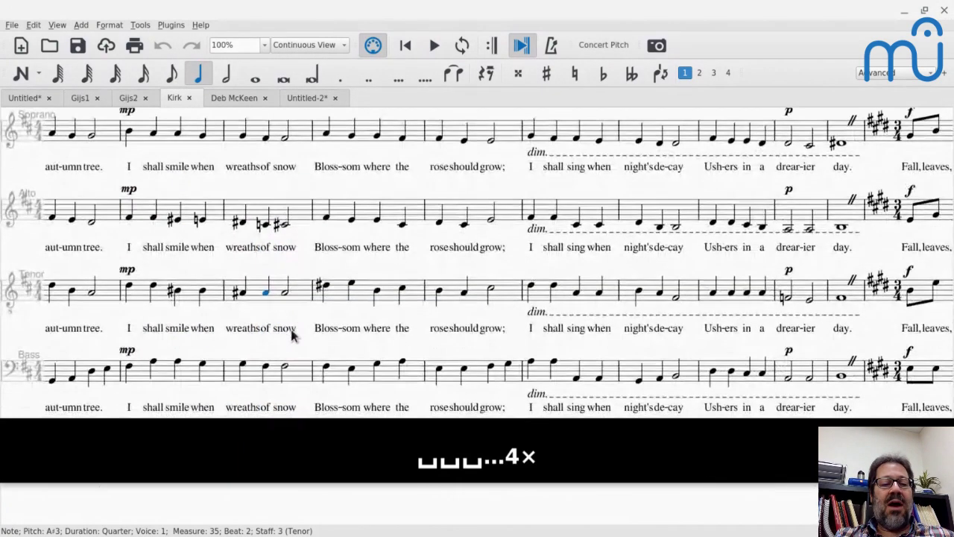
left_click(286, 368)
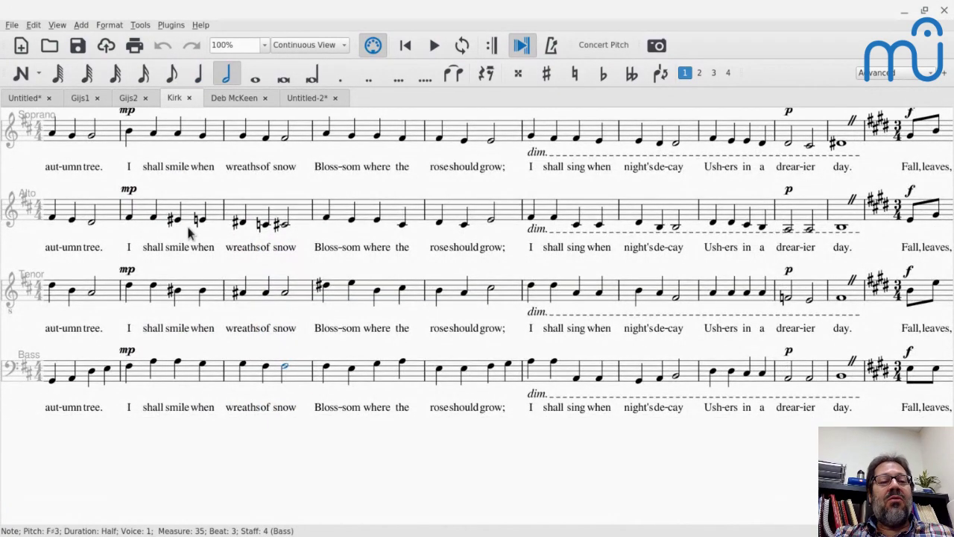
left_click(284, 138)
left_click(285, 368)
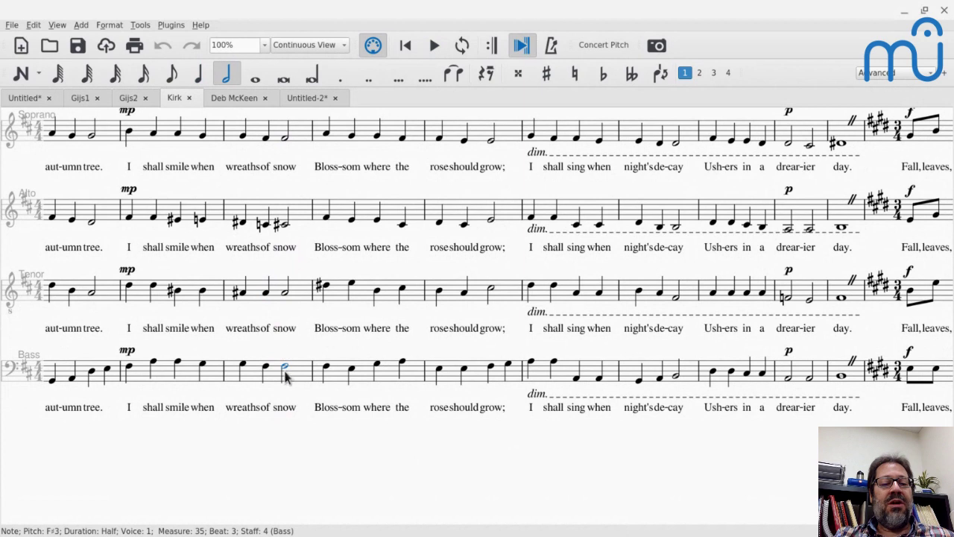
left_click(284, 291)
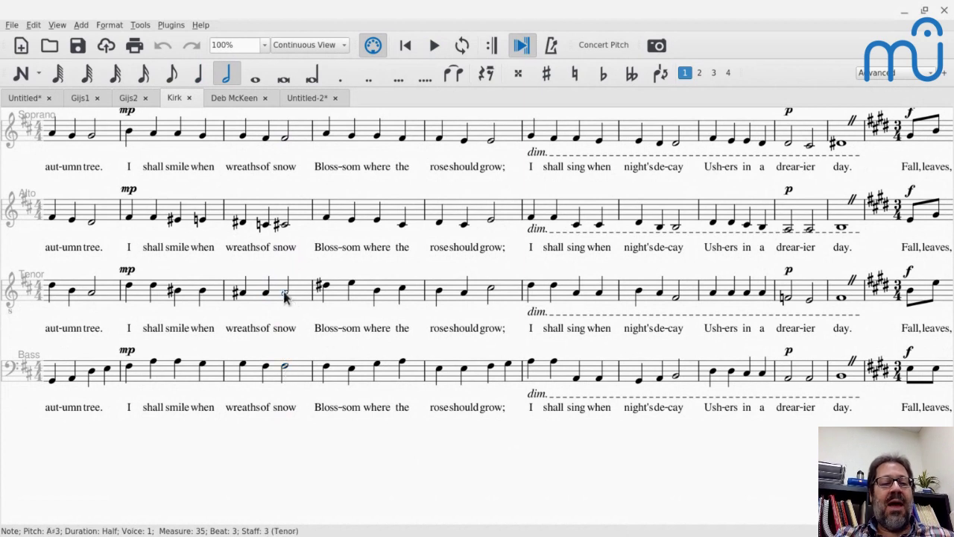
left_click(284, 223)
key("space")
key("space")
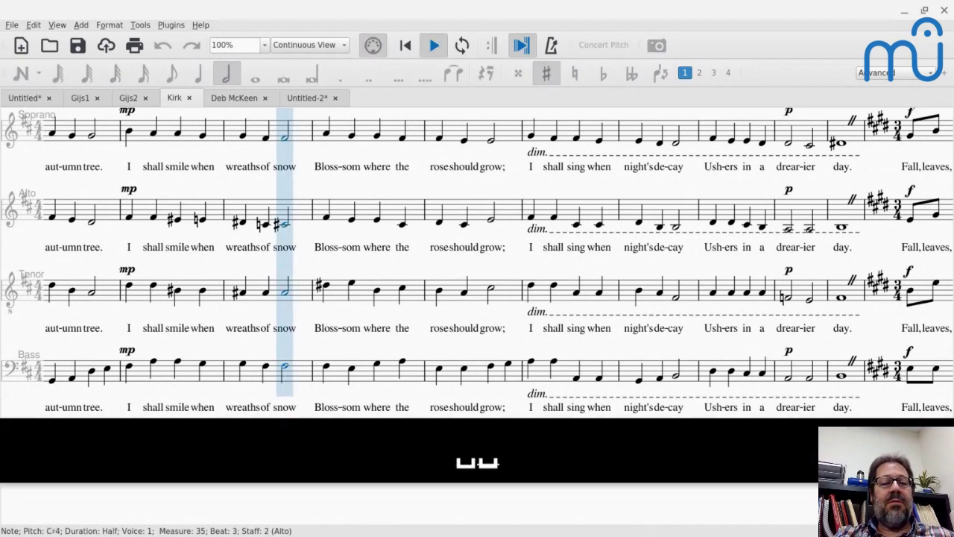
left_click(285, 370)
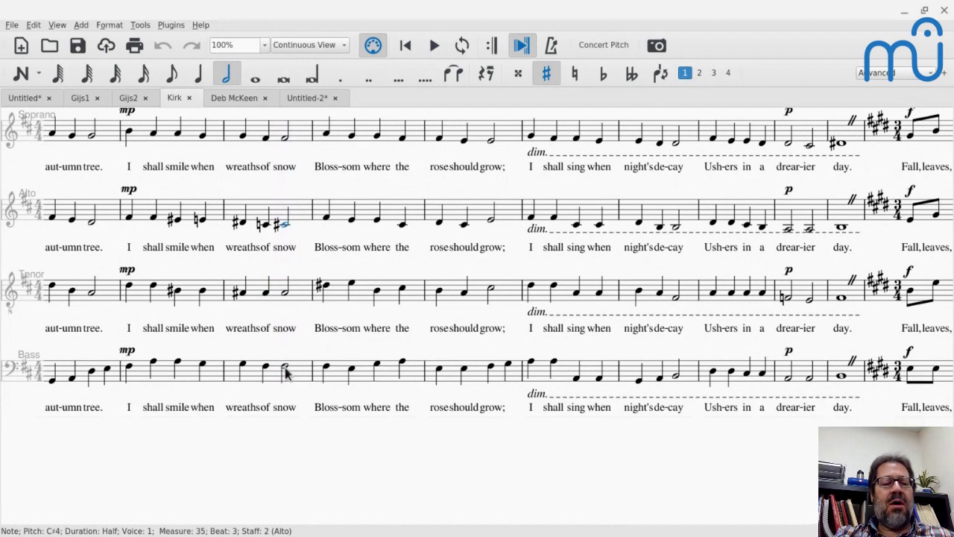
left_click(288, 298)
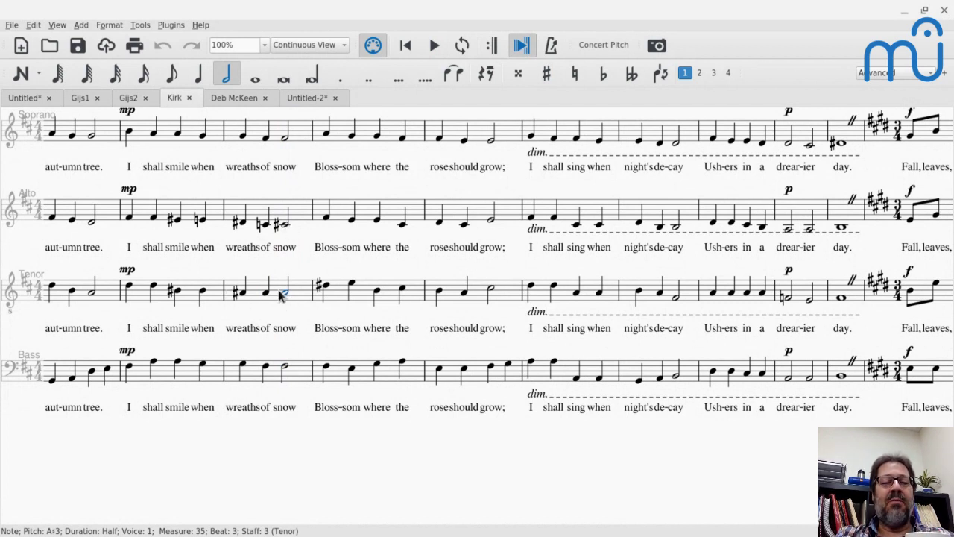
left_click(285, 225)
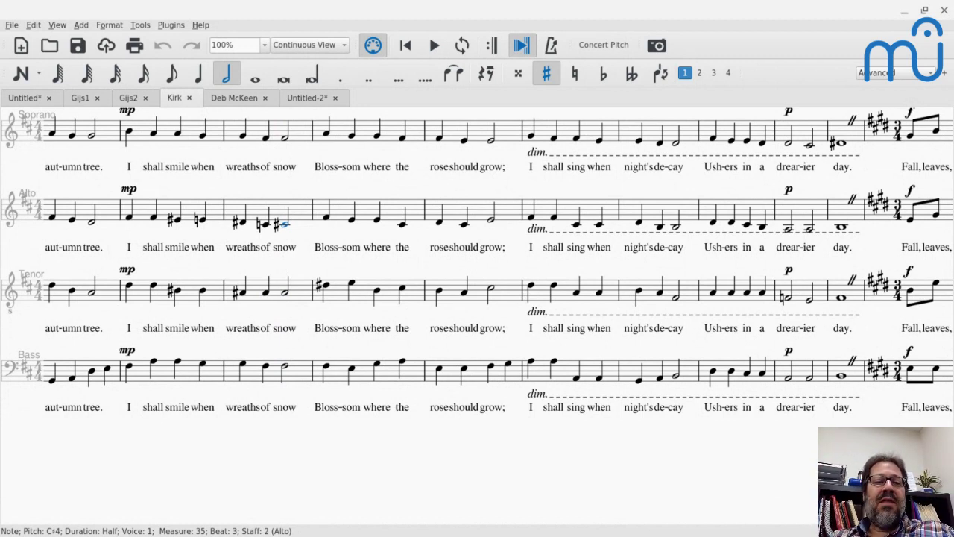
left_click(285, 140)
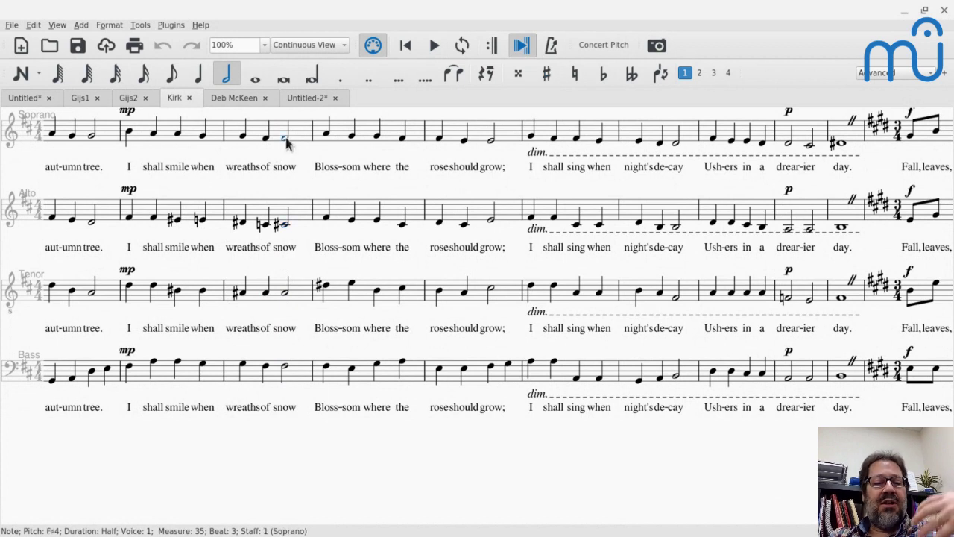
key("space")
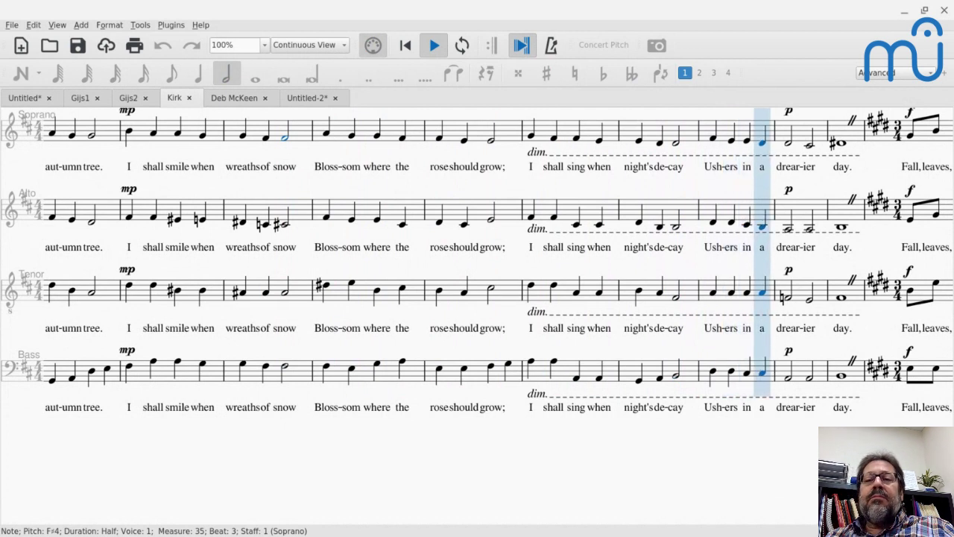
key("space")
key("space")
key("space")
key("space")
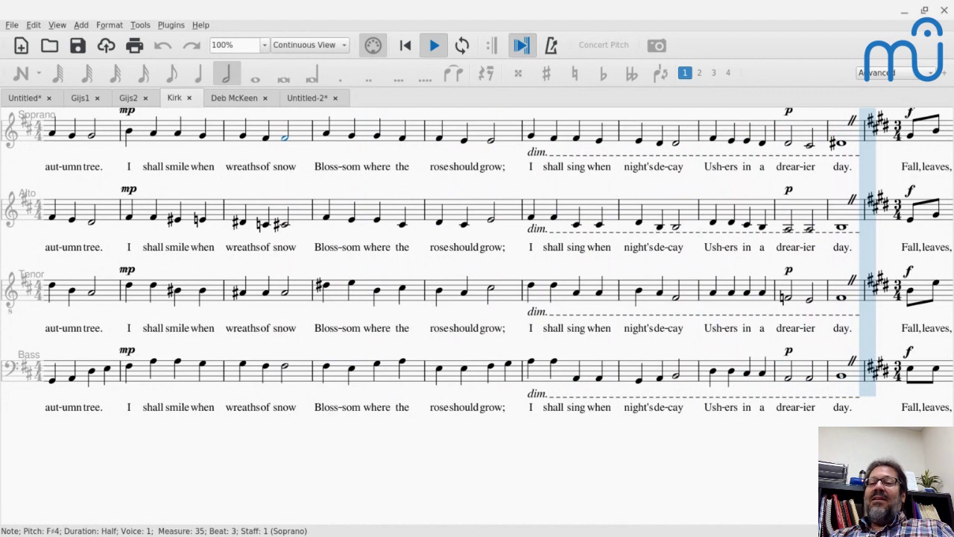
key("space")
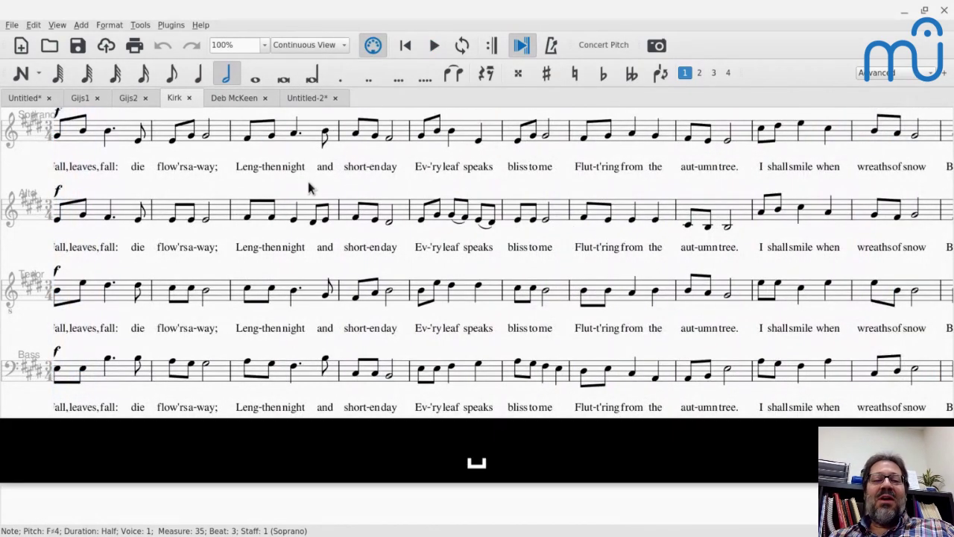
scroll(310, 189, "left", 10)
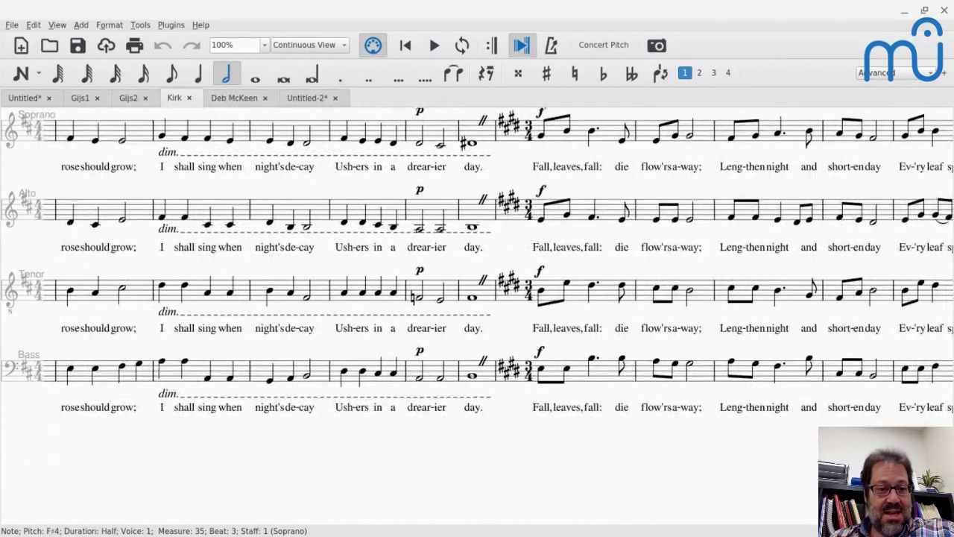
scroll(229, 214, "left", 3)
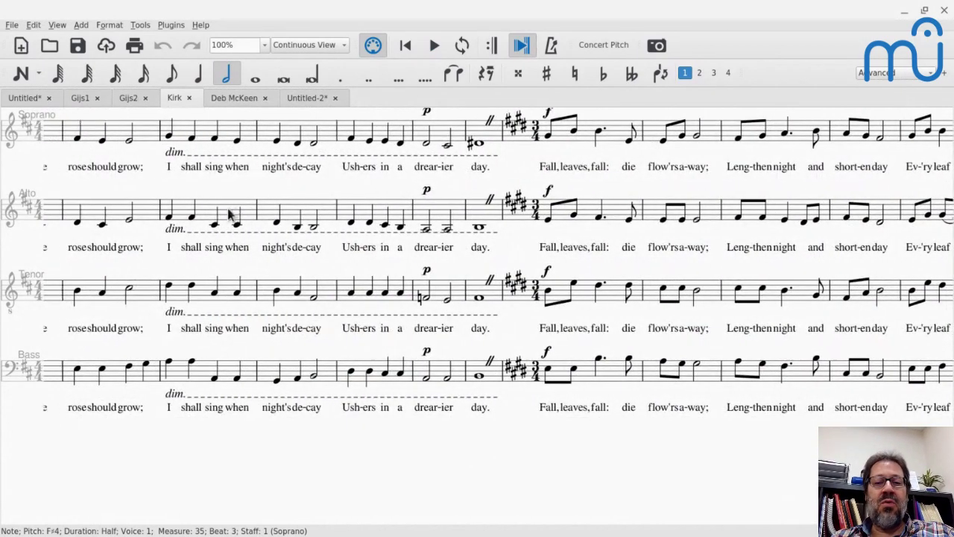
scroll(498, 261, "up", 1)
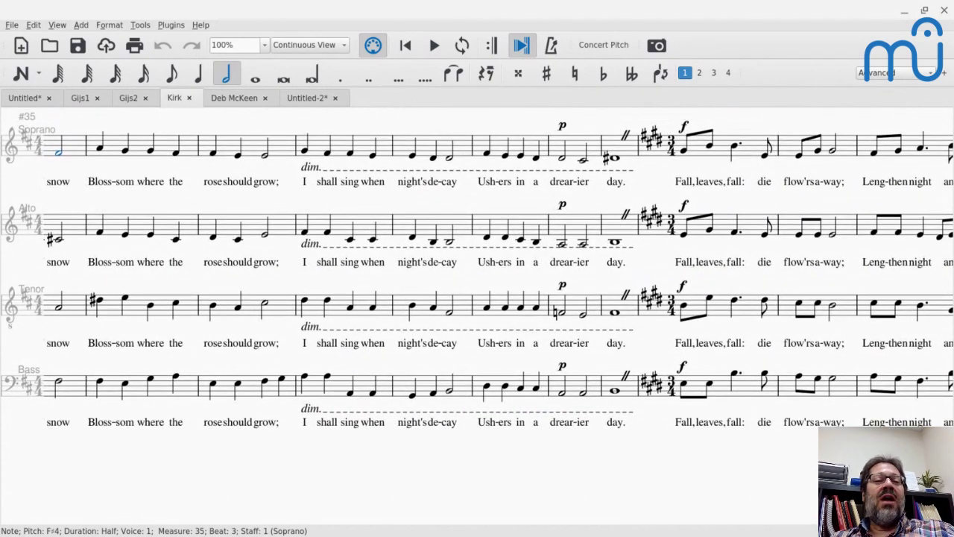
scroll(498, 275, "left", 5)
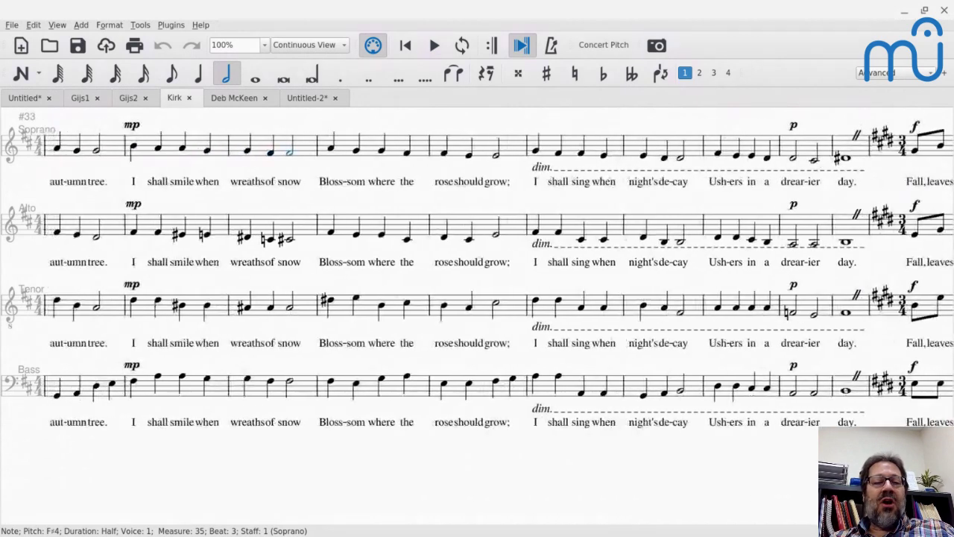
scroll(498, 268, "down", 2)
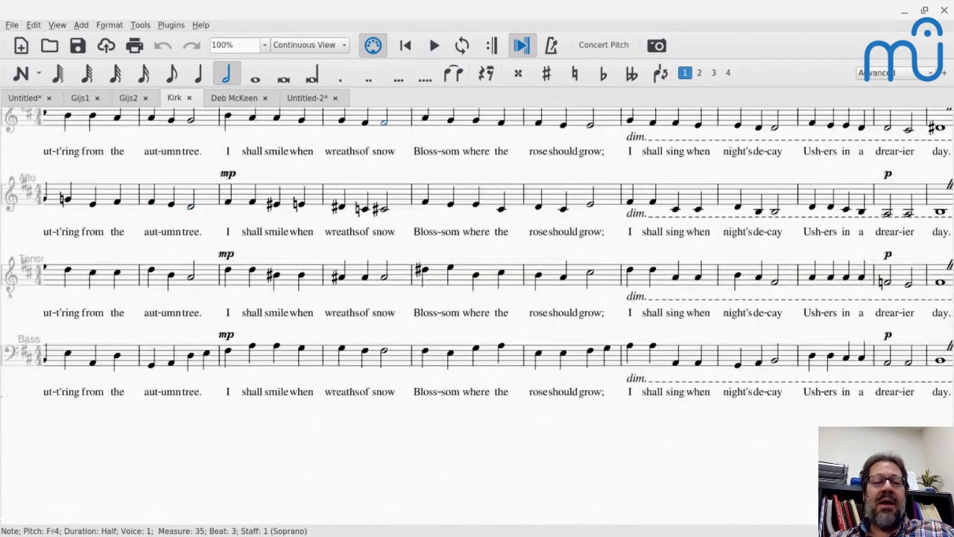
scroll(498, 268, "left", 4)
scroll(498, 252, "left", 1)
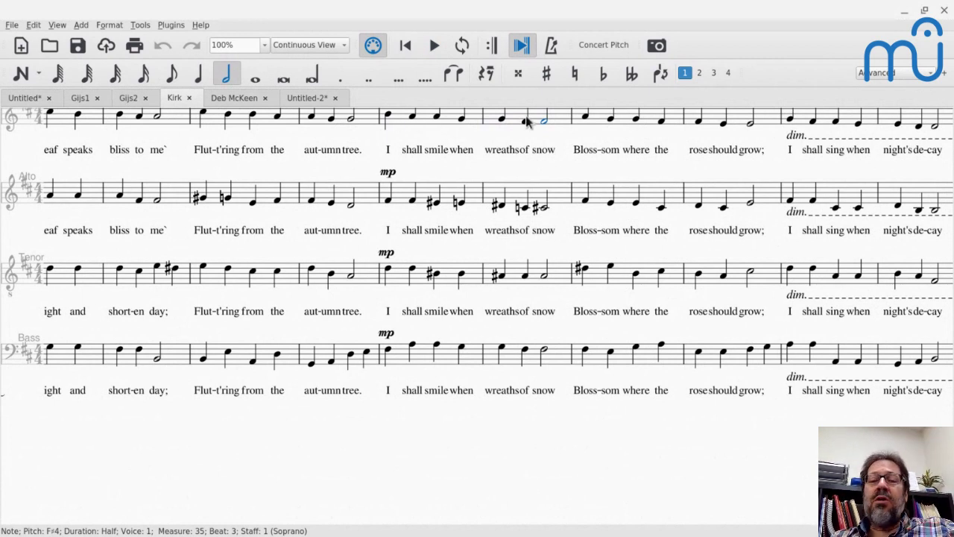
left_click(119, 271)
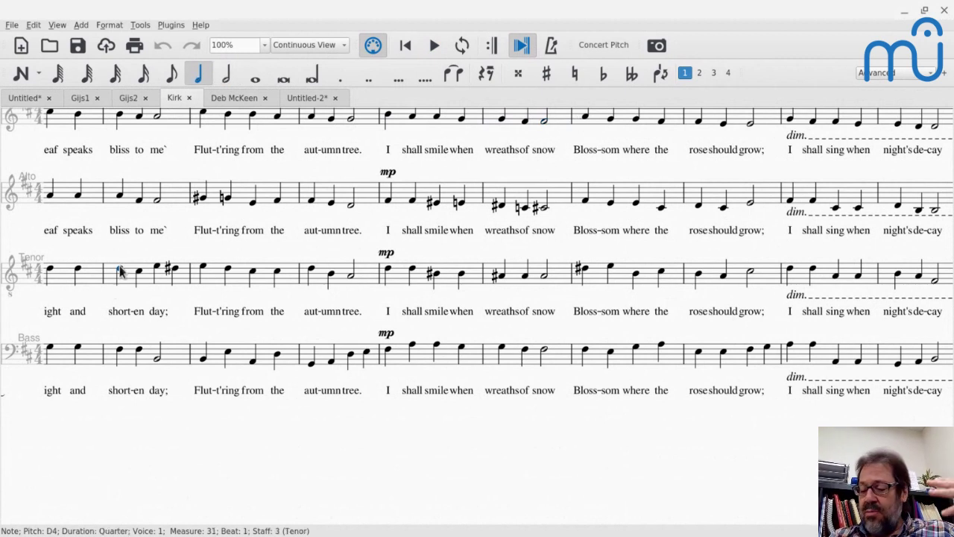
key("space")
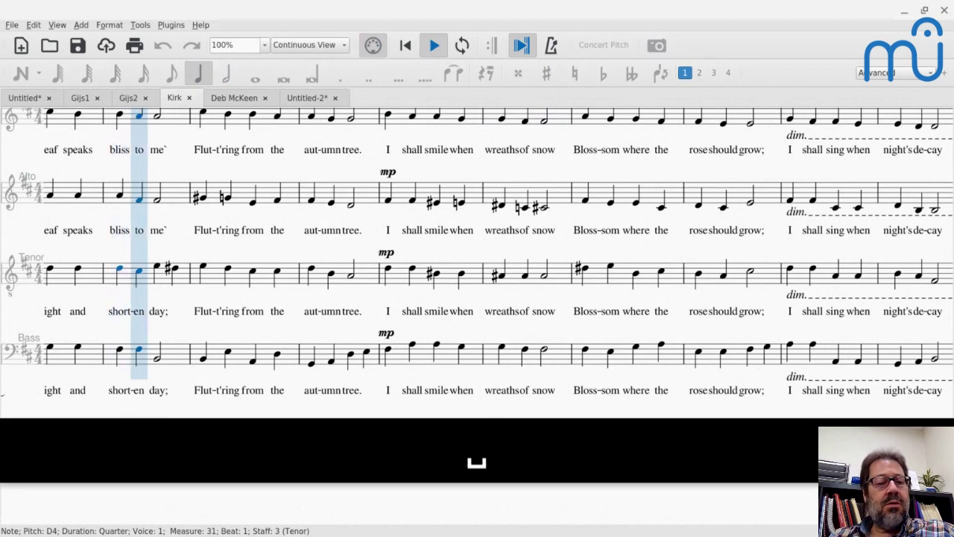
key("space")
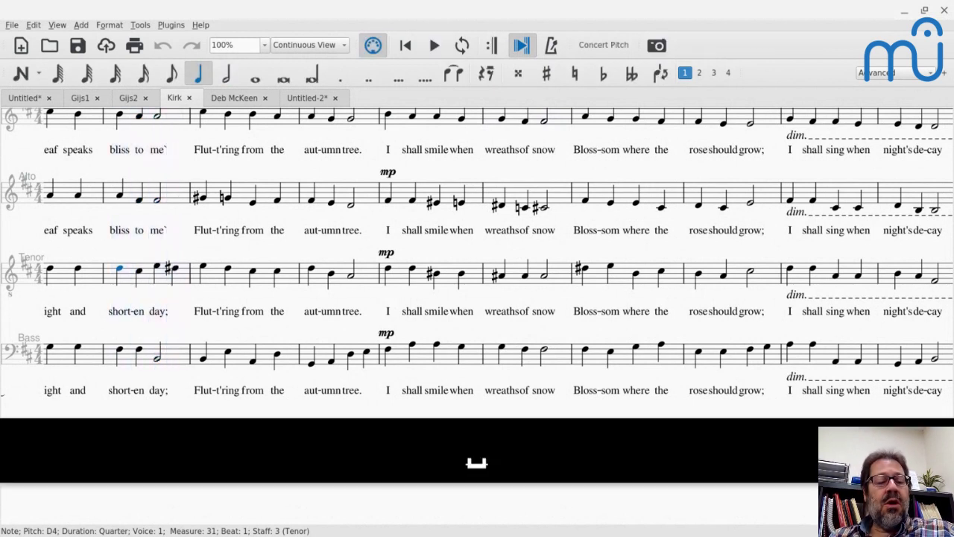
left_click(158, 269)
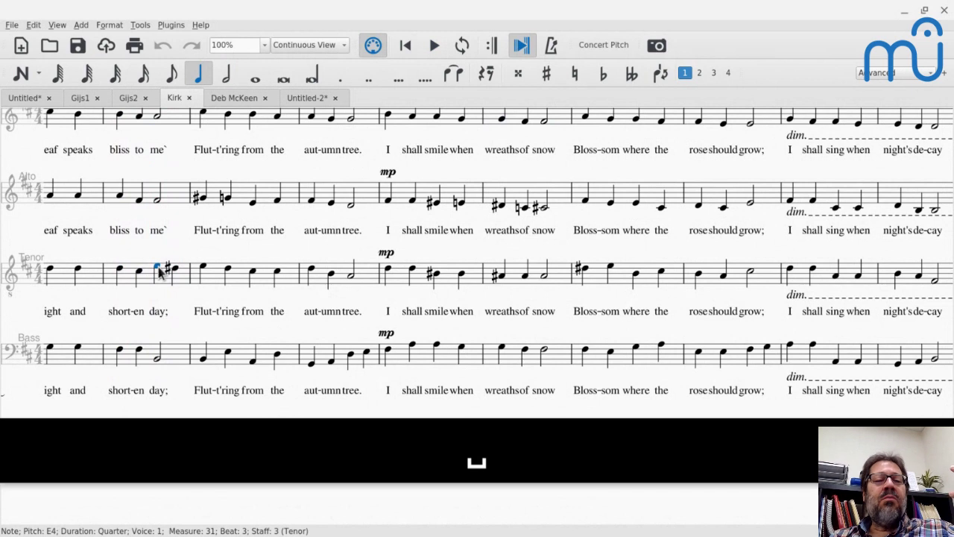
key("Right")
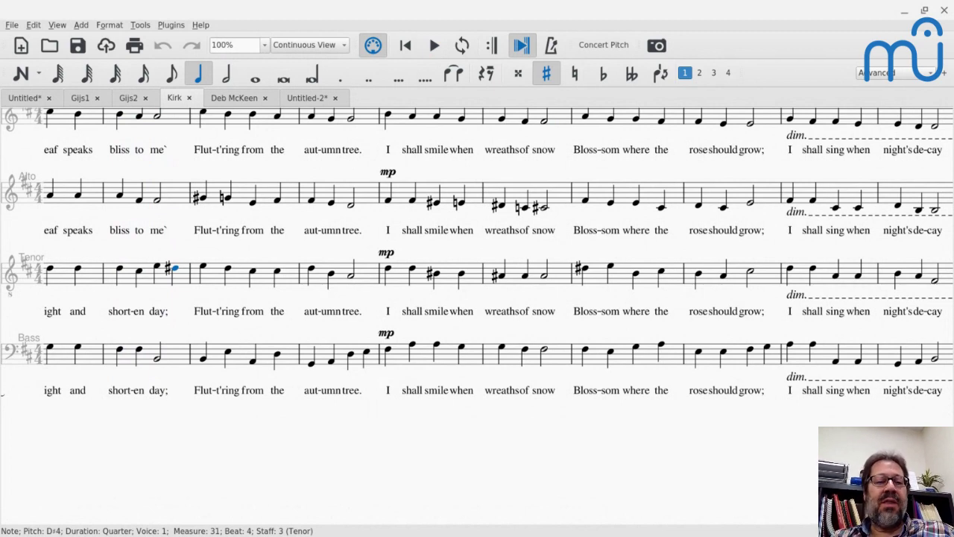
scroll(477, 257, "up", 2)
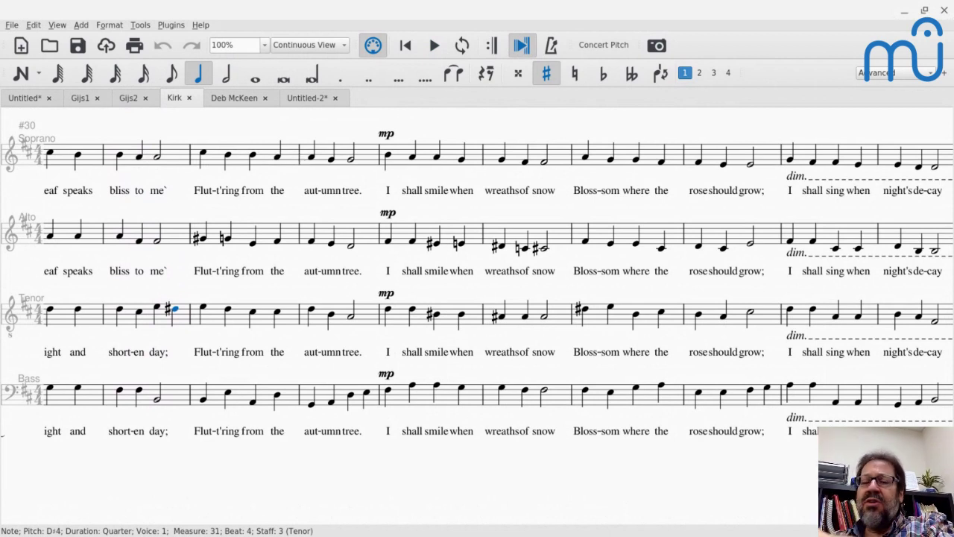
left_click(158, 308)
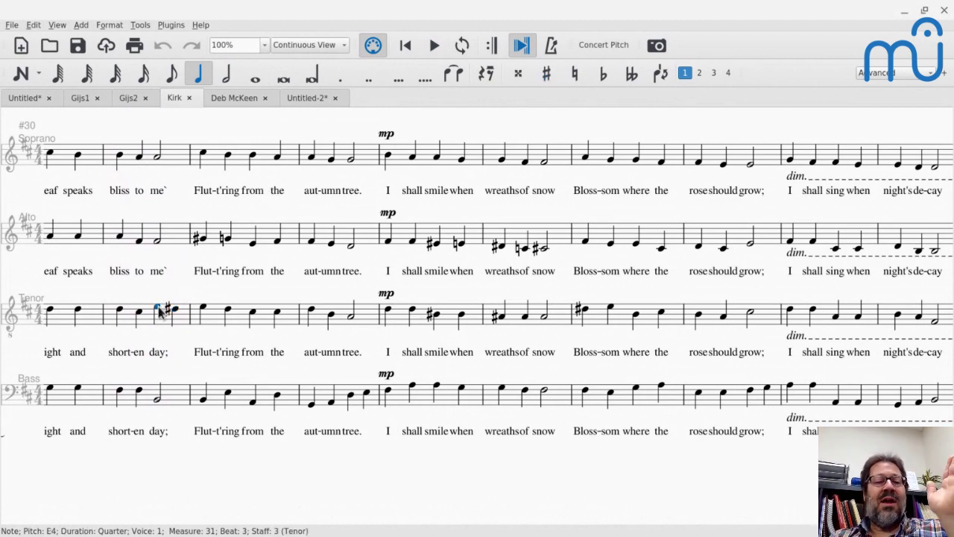
key("space")
key("space")
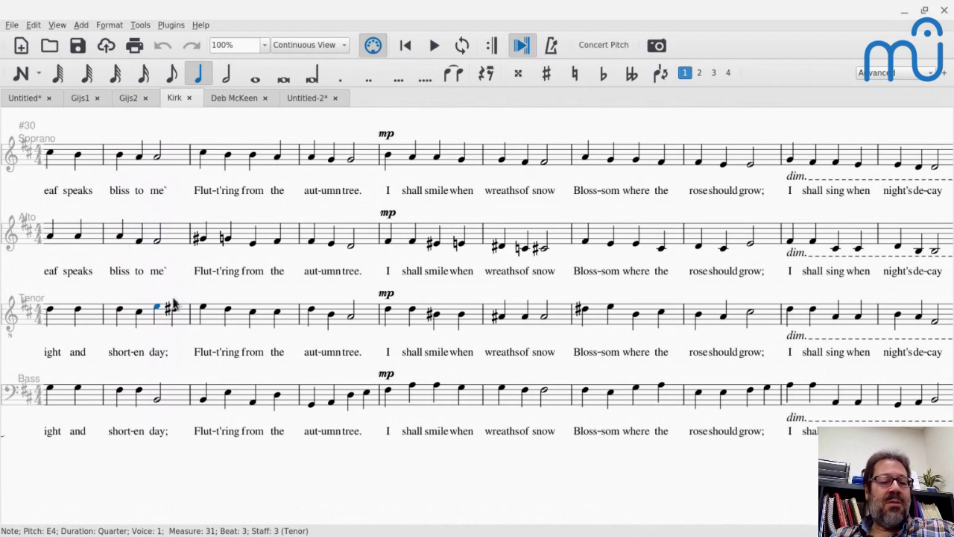
left_click(158, 401, "ctrl")
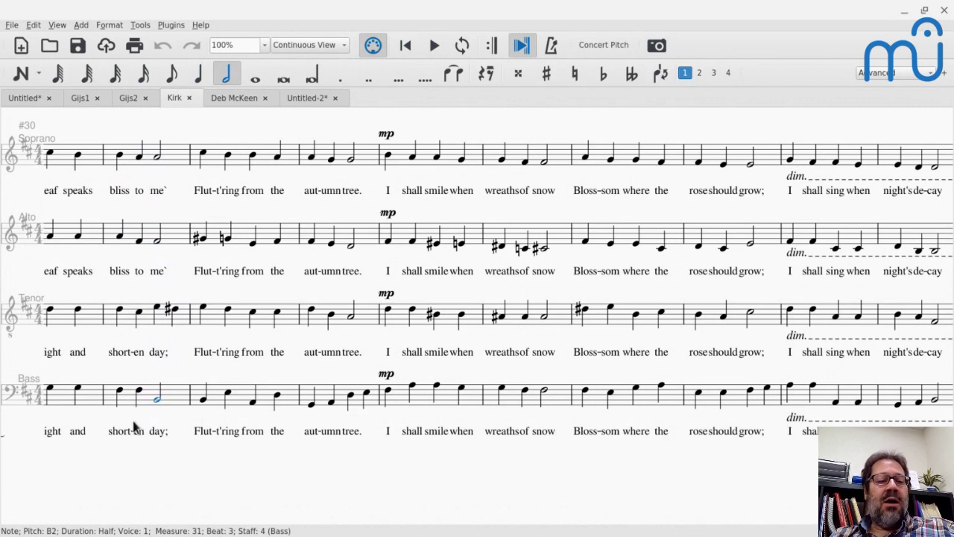
left_click(176, 312)
left_click(158, 240)
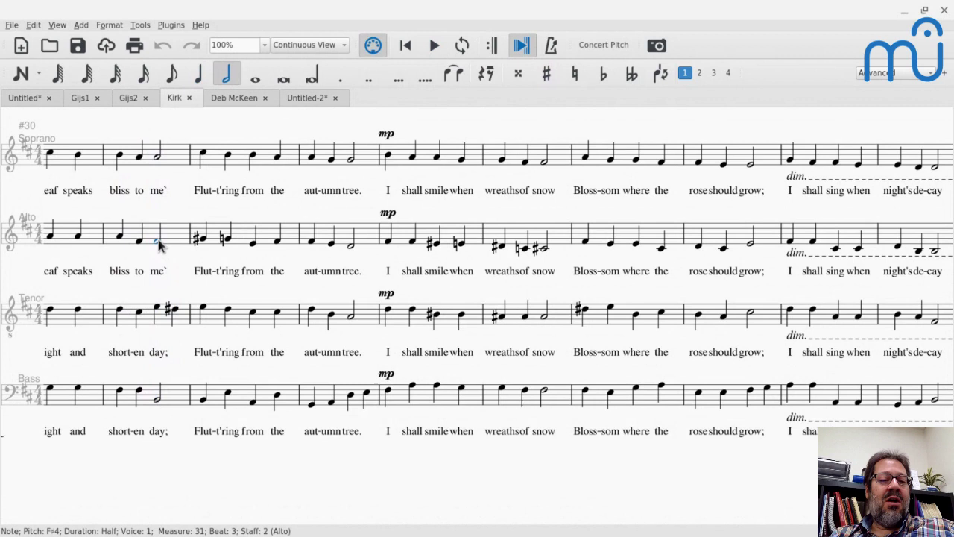
left_click(158, 308)
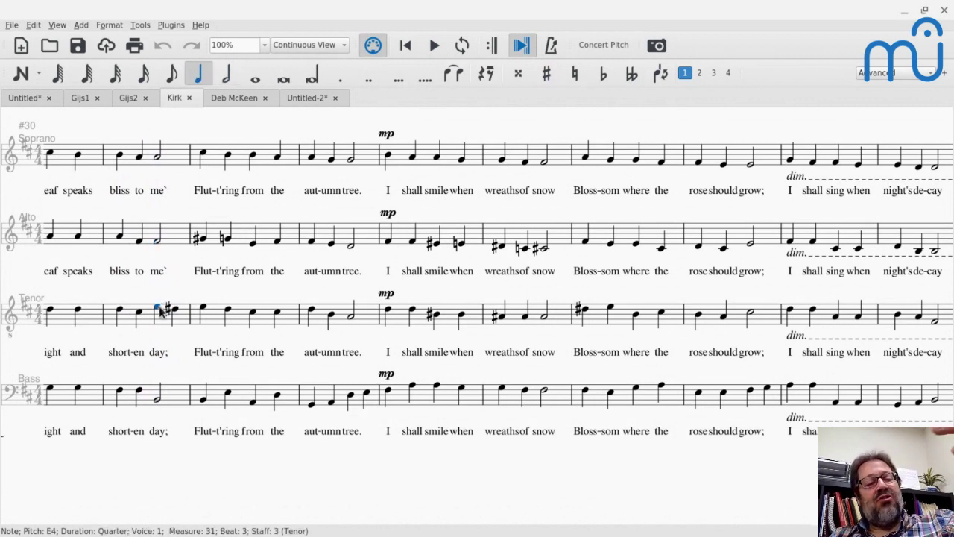
key("Right")
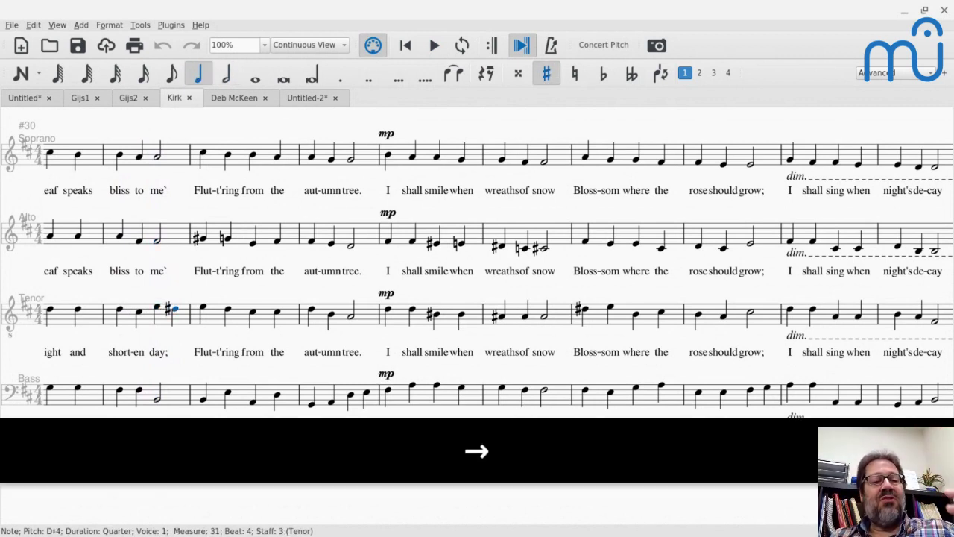
key("space")
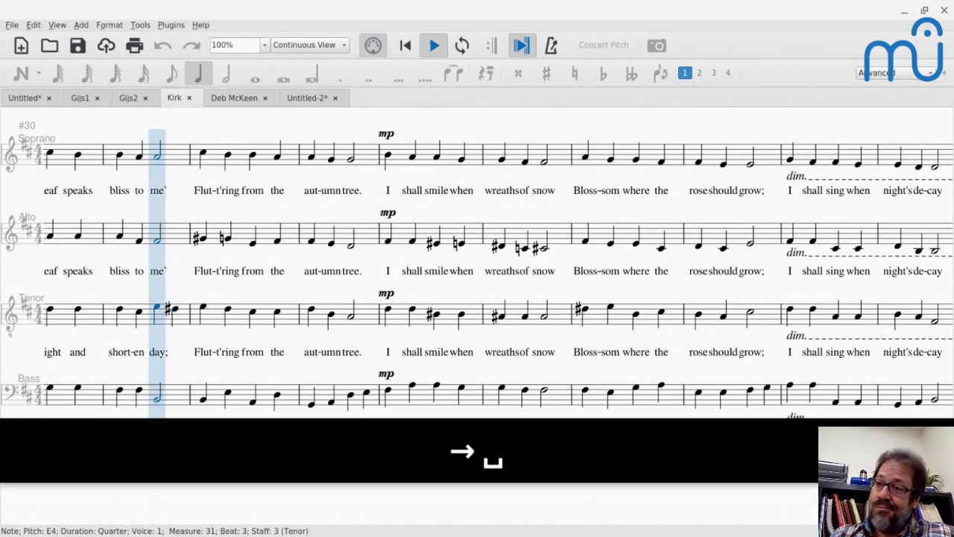
key("space")
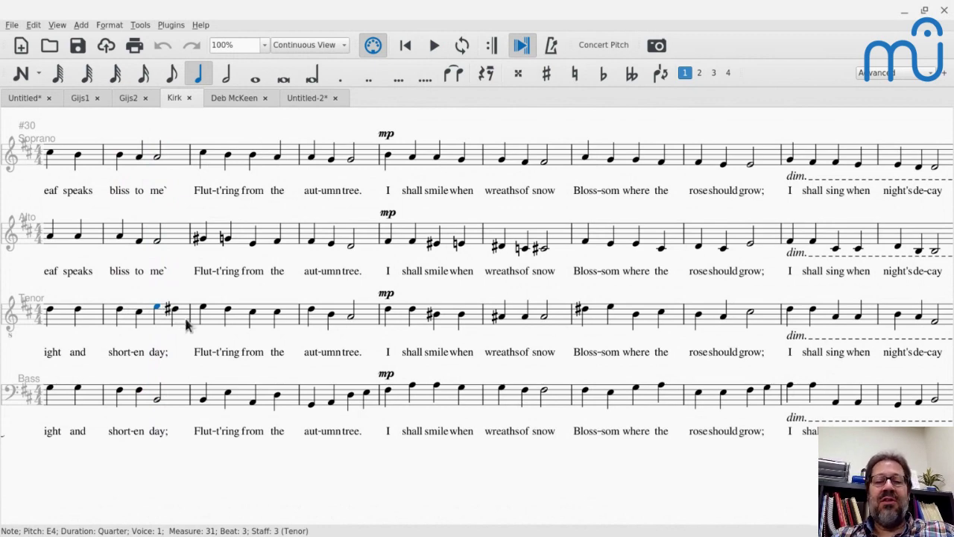
scroll(186, 322, "right", 3)
scroll(184, 315, "left", 4)
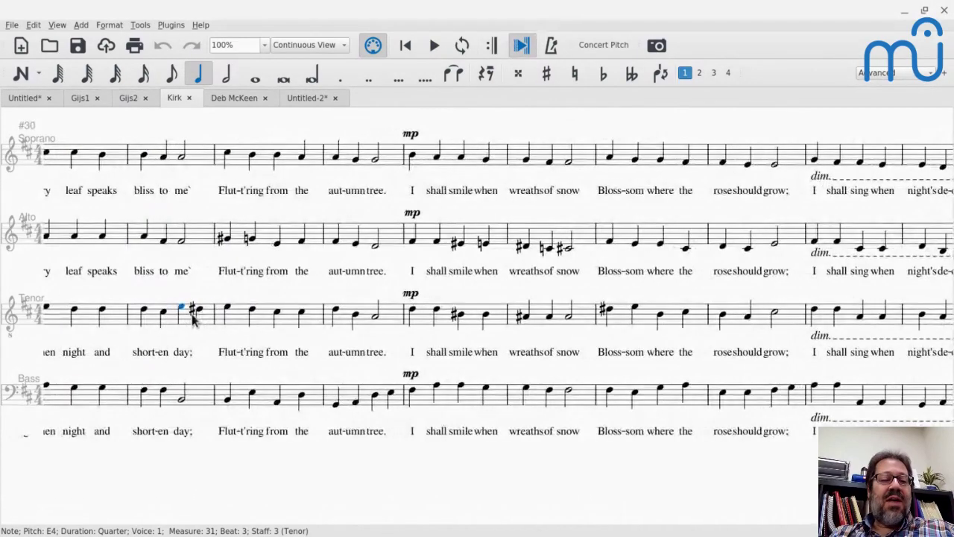
left_click(198, 310)
key("space")
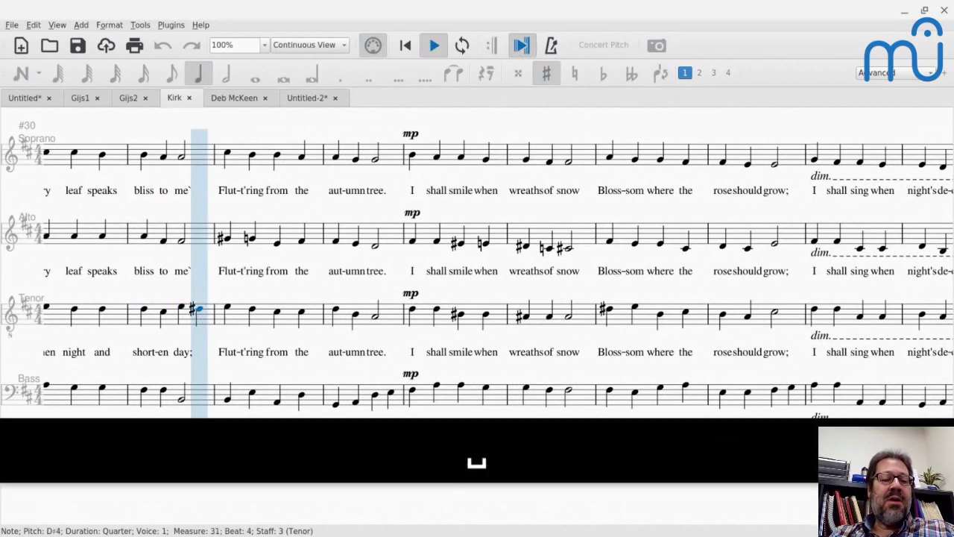
key("space")
scroll(210, 315, "left", 6)
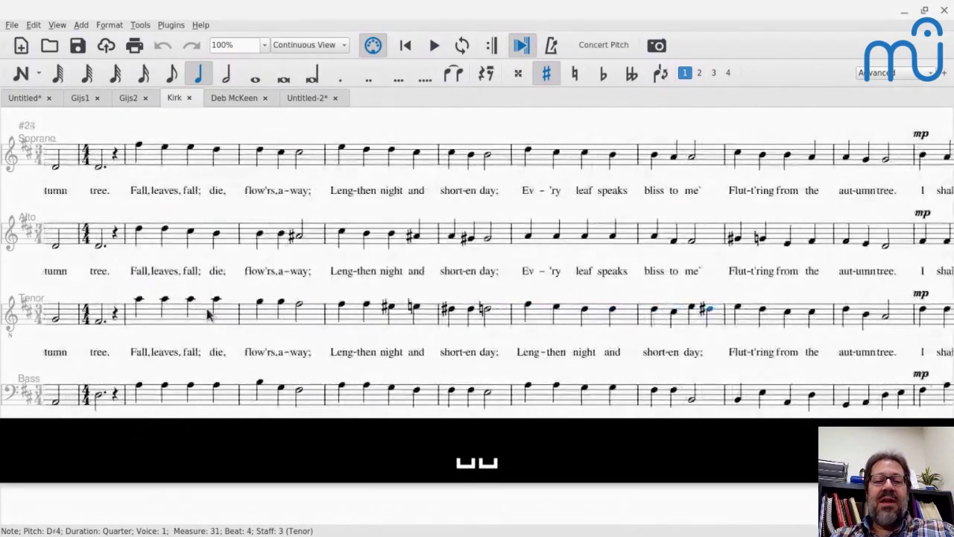
scroll(209, 315, "left", 2)
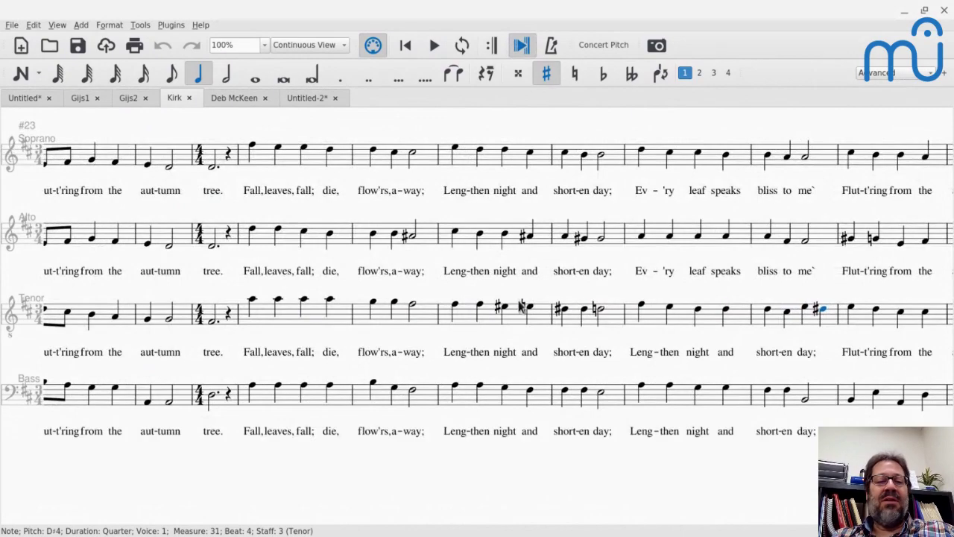
scroll(520, 308, "left", 3)
scroll(520, 308, "right", 15)
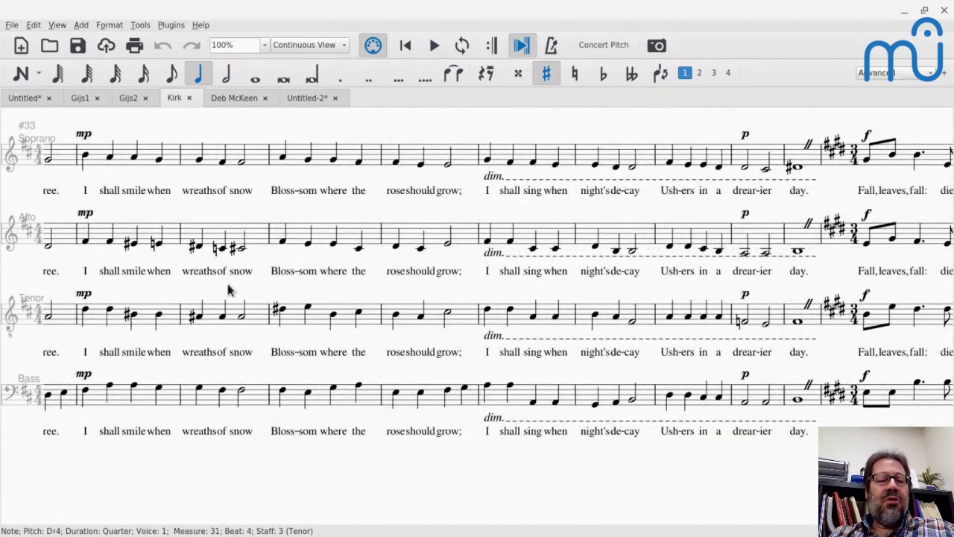
scroll(253, 314, "left", 1)
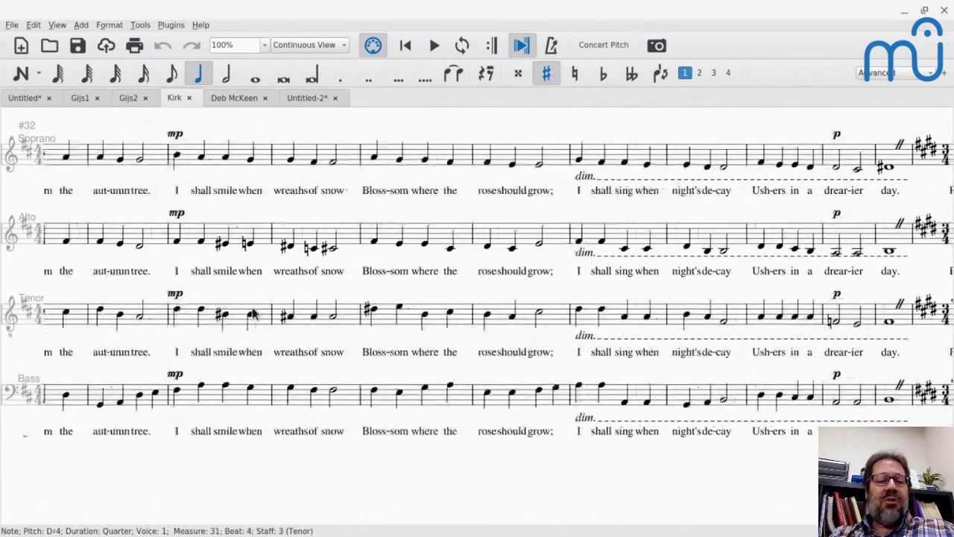
scroll(239, 315, "left", 2)
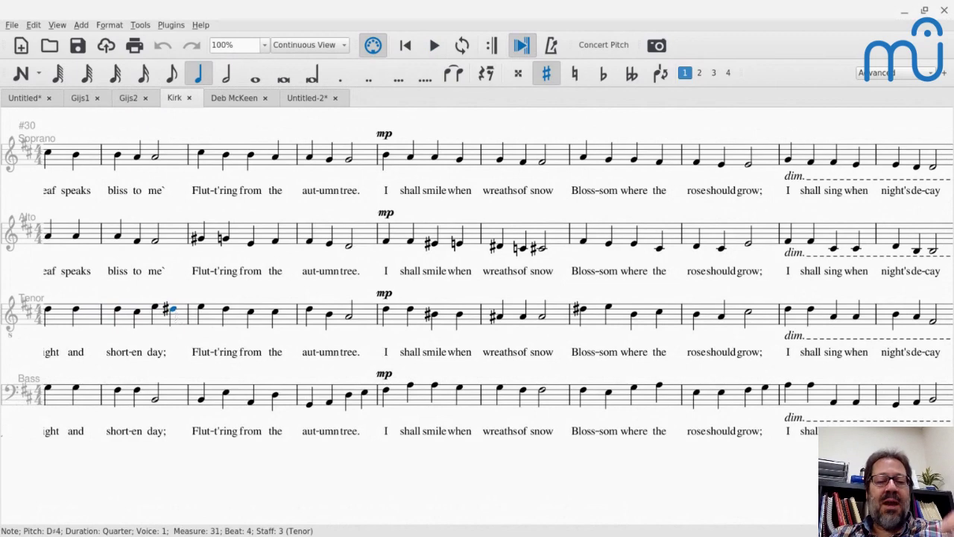
key("space")
key("space")
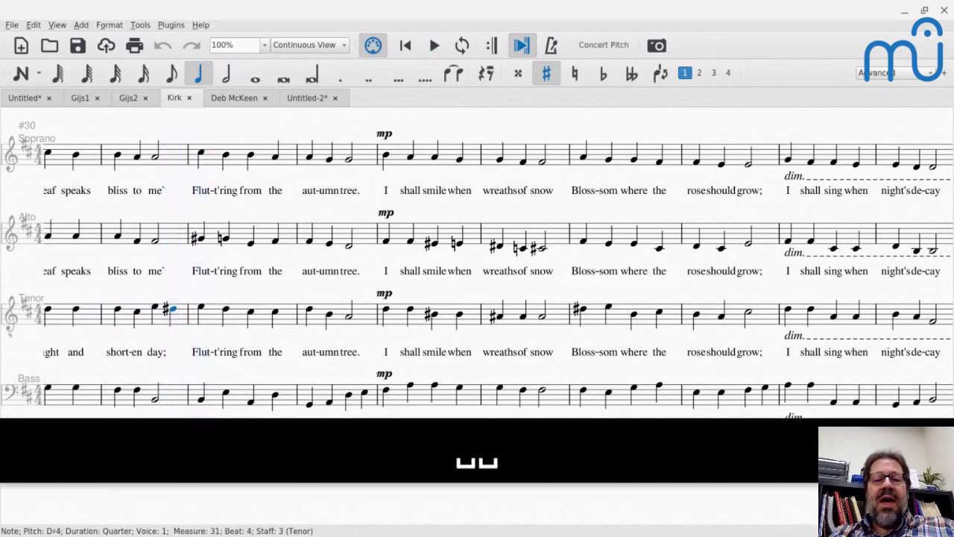
scroll(274, 319, "right", 3)
left_click(457, 243)
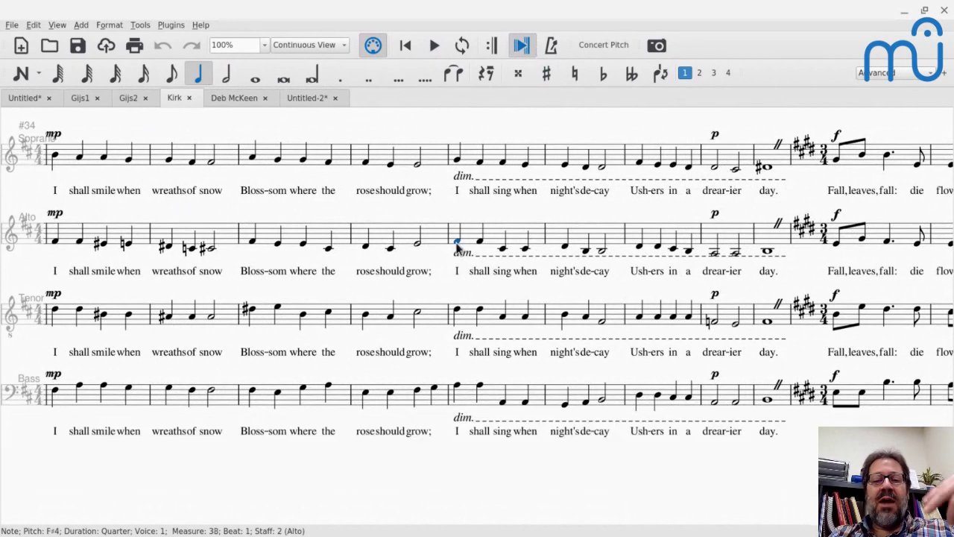
key("space")
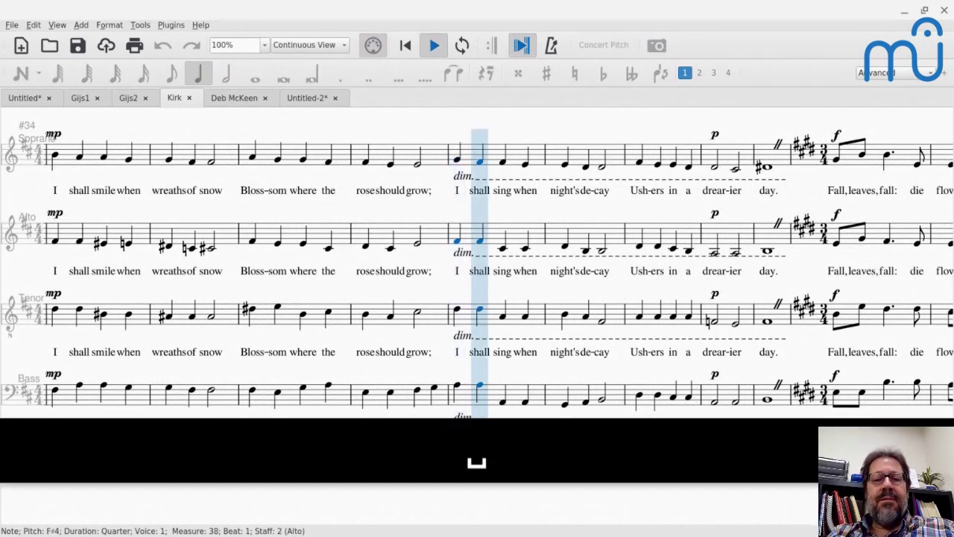
key("space")
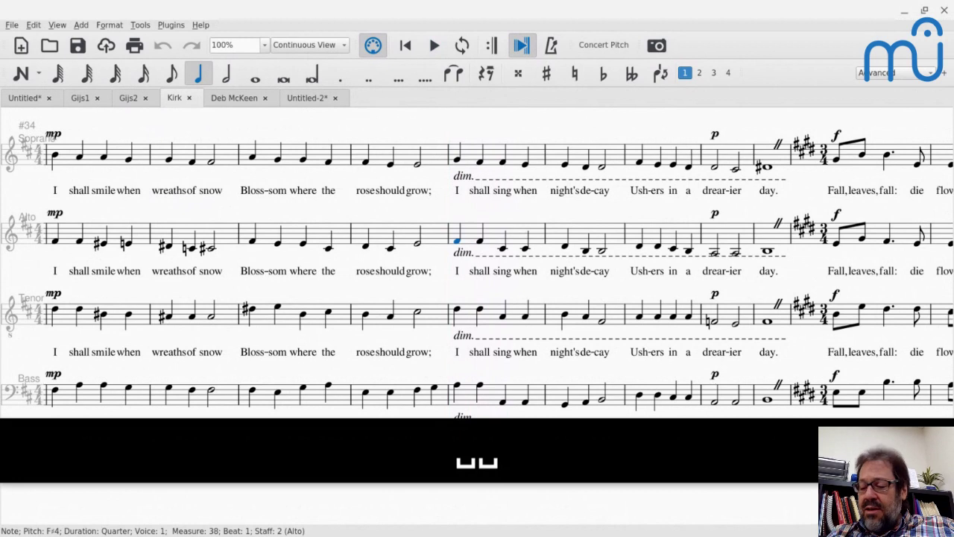
key("space")
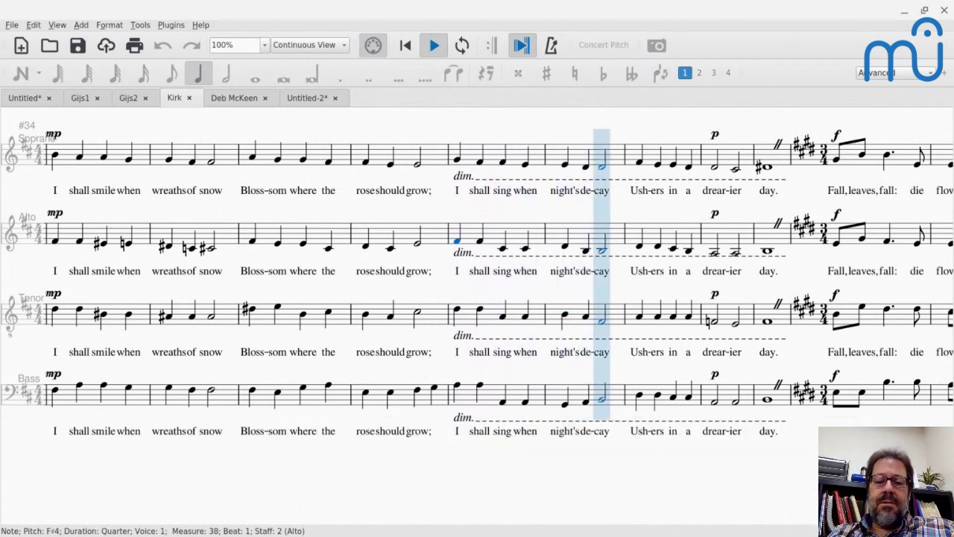
key("space")
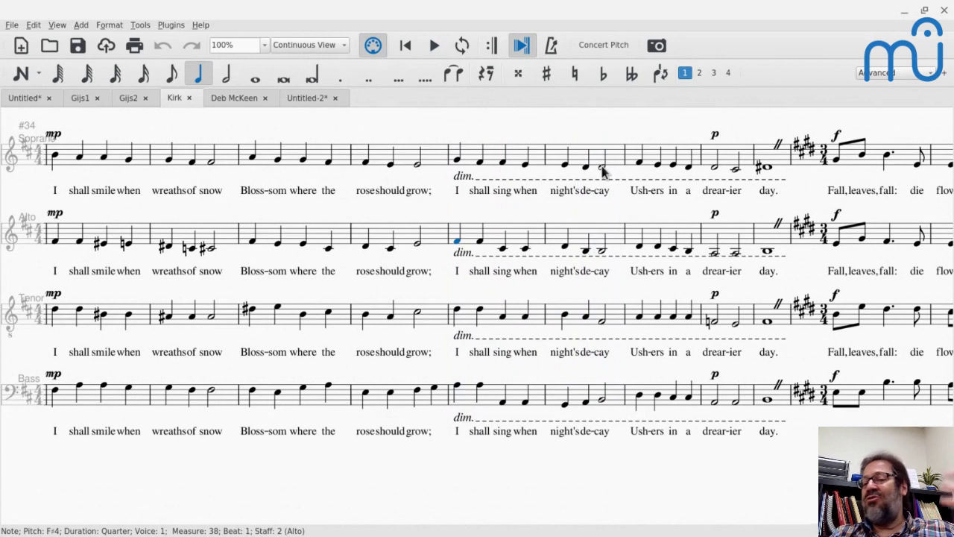
left_click(603, 171)
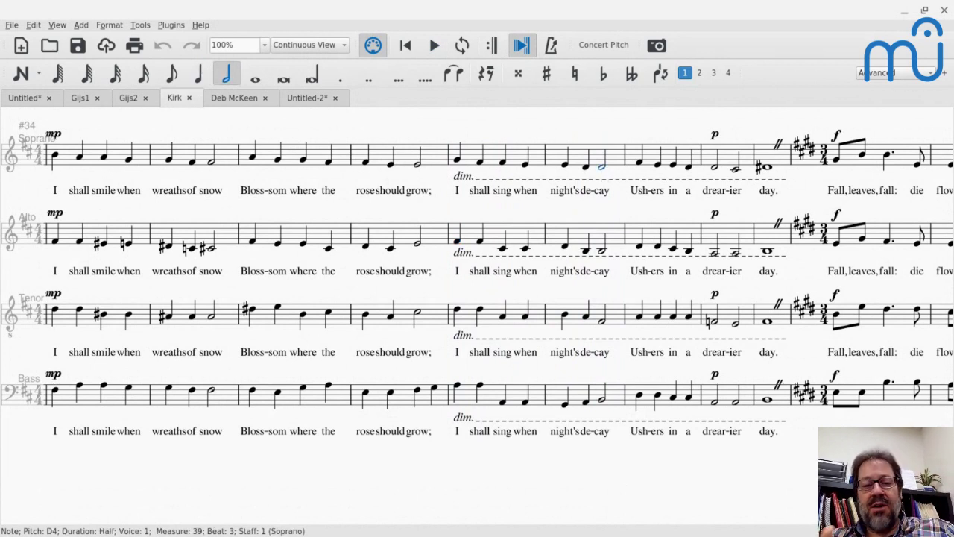
key("space")
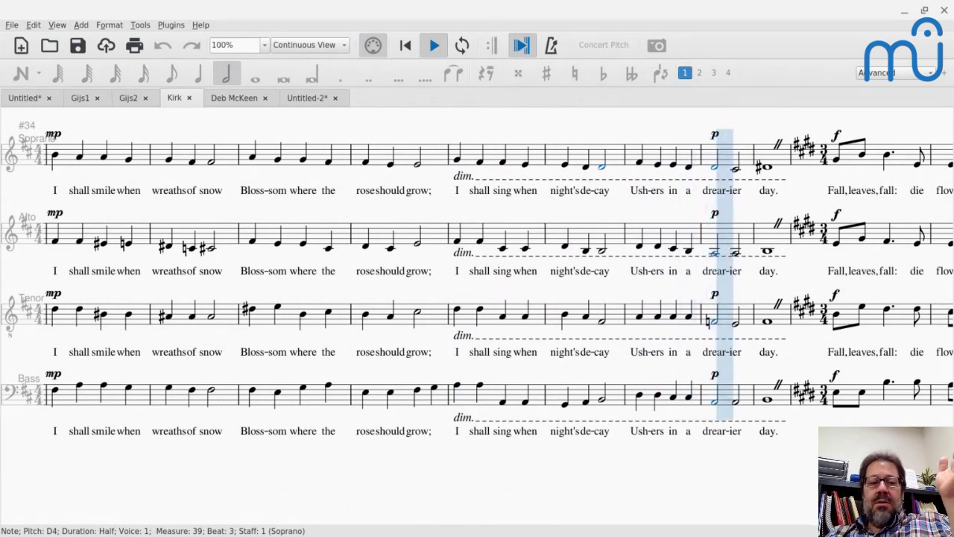
key("space")
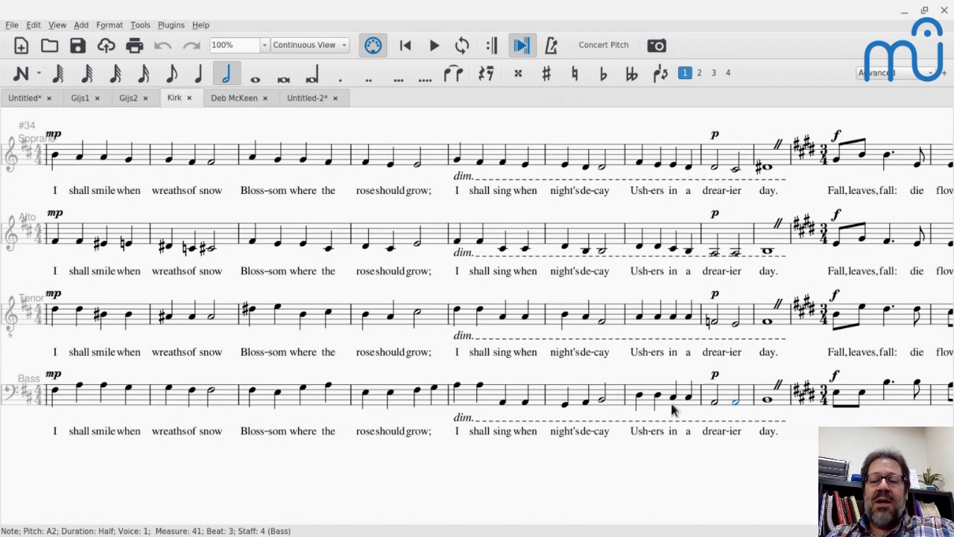
left_click(735, 168)
key("space")
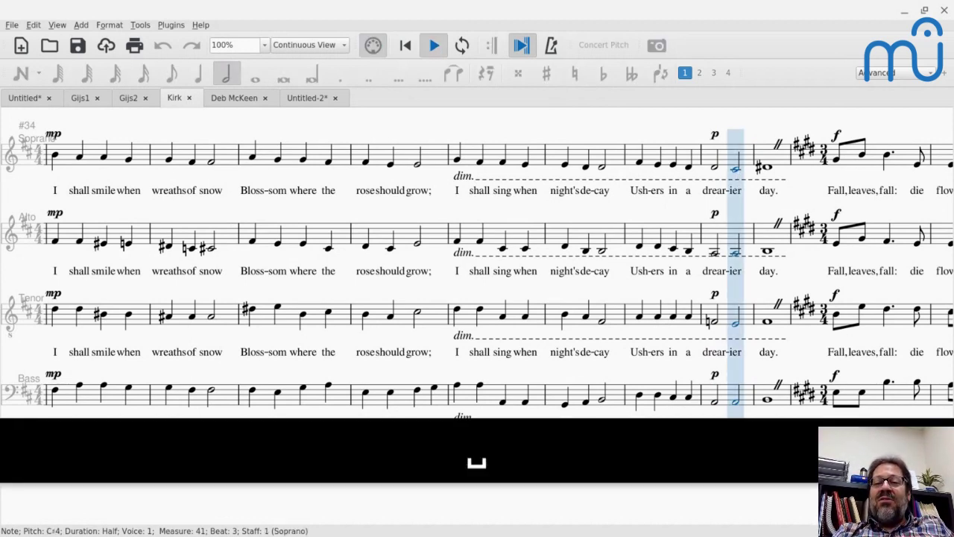
key("space")
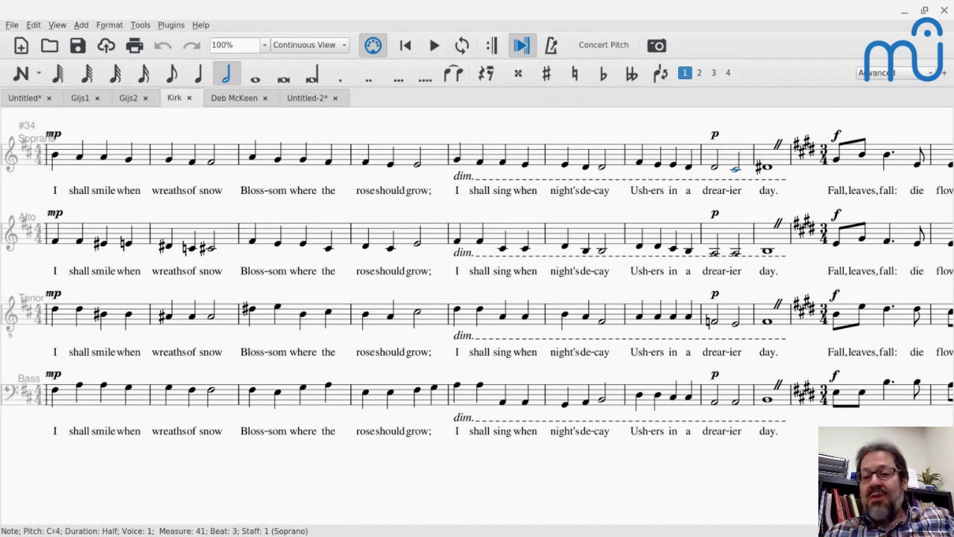
left_click(767, 166)
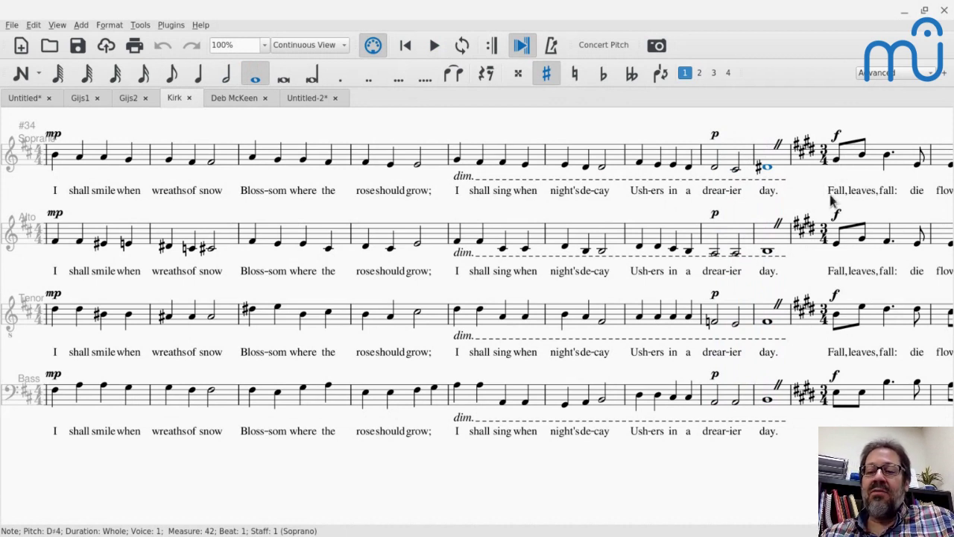
left_click(836, 395)
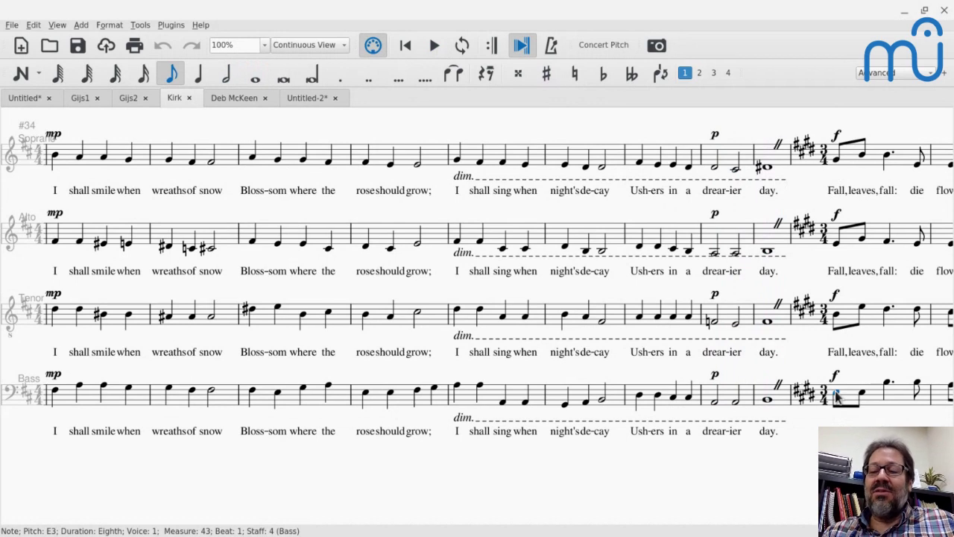
key("space")
key("space")
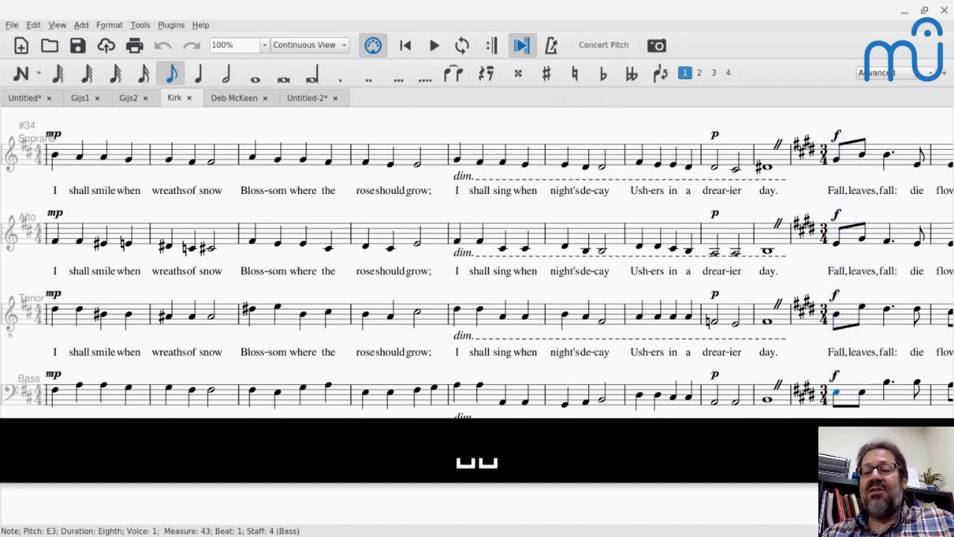
key("space")
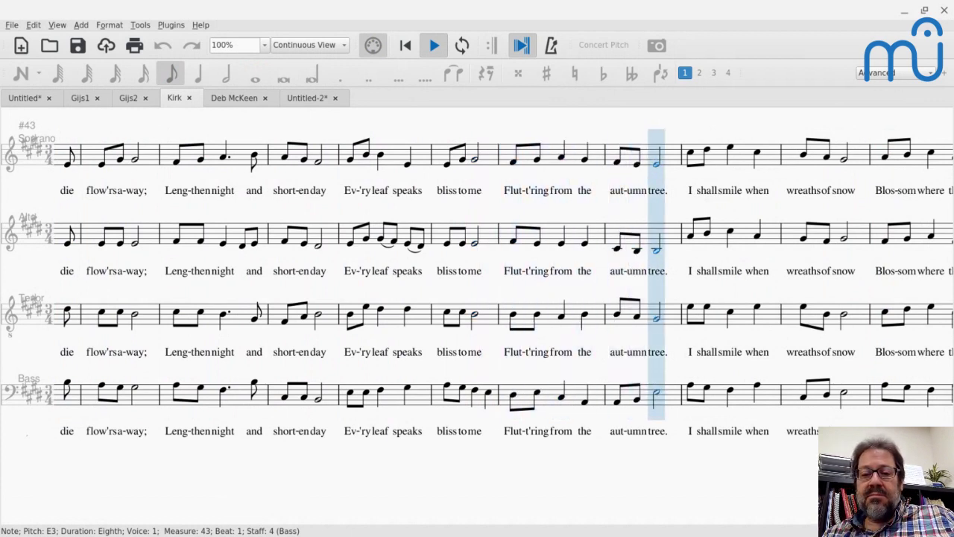
key("space")
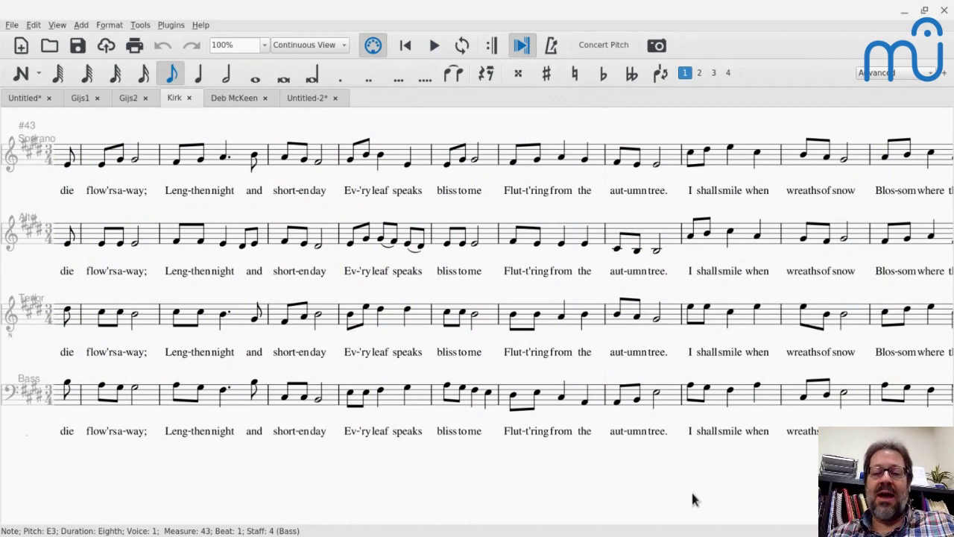
scroll(693, 500, "right", 5)
scroll(693, 499, "left", 10)
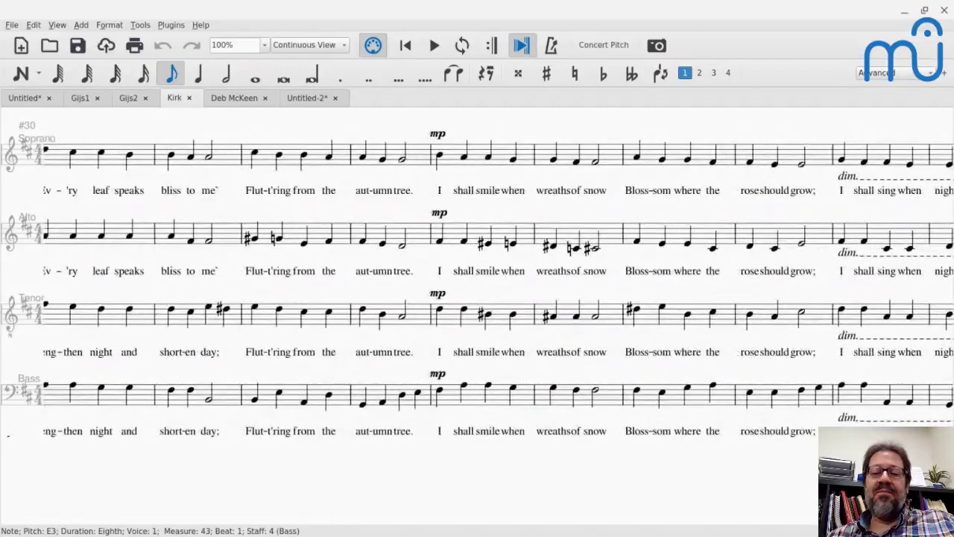
scroll(491, 279, "left", 5)
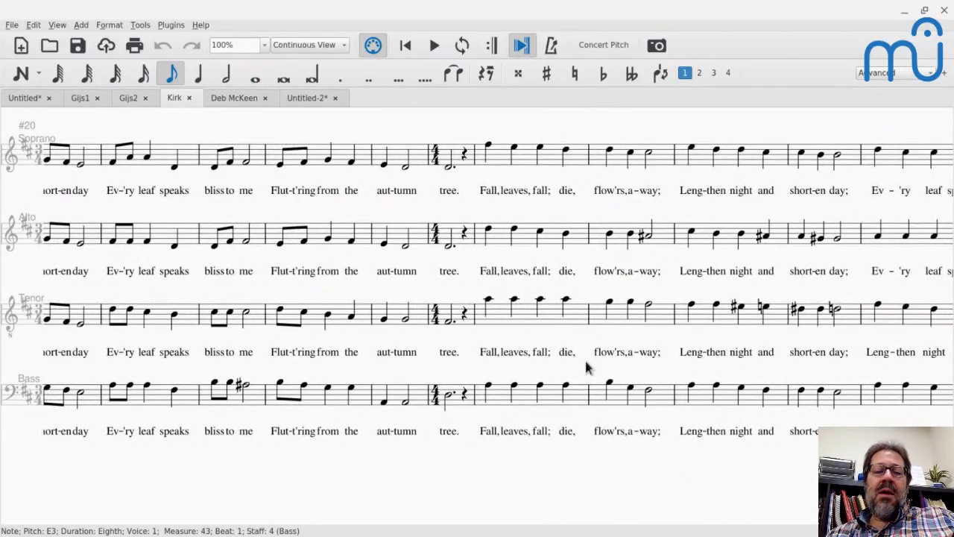
scroll(586, 367, "left", 6)
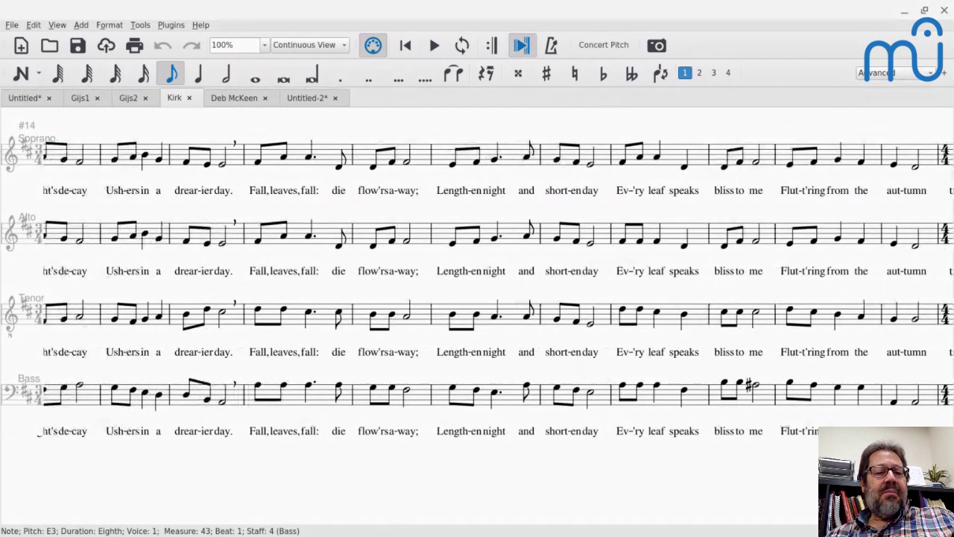
scroll(477, 283, "left", 2)
scroll(544, 339, "left", 3)
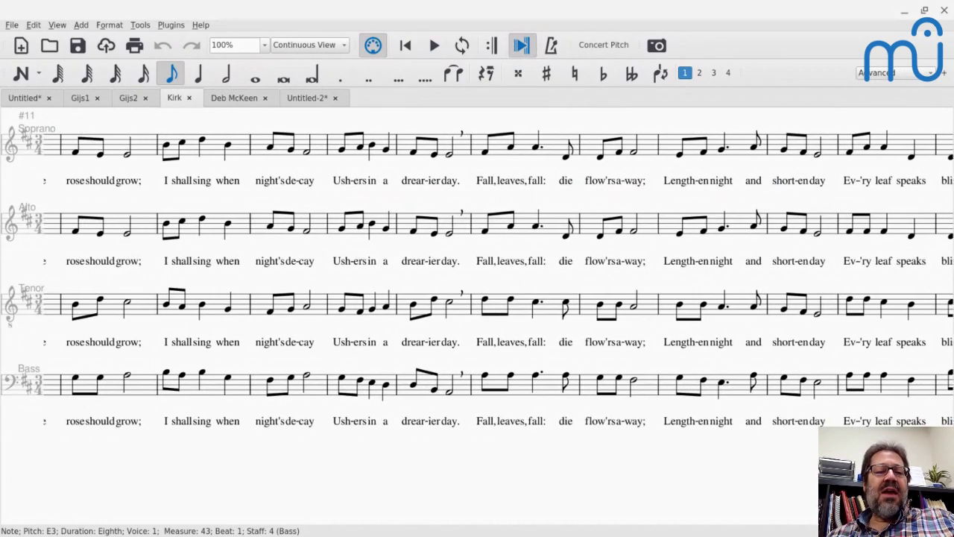
scroll(304, 237, "right", 6)
scroll(304, 237, "right", 15)
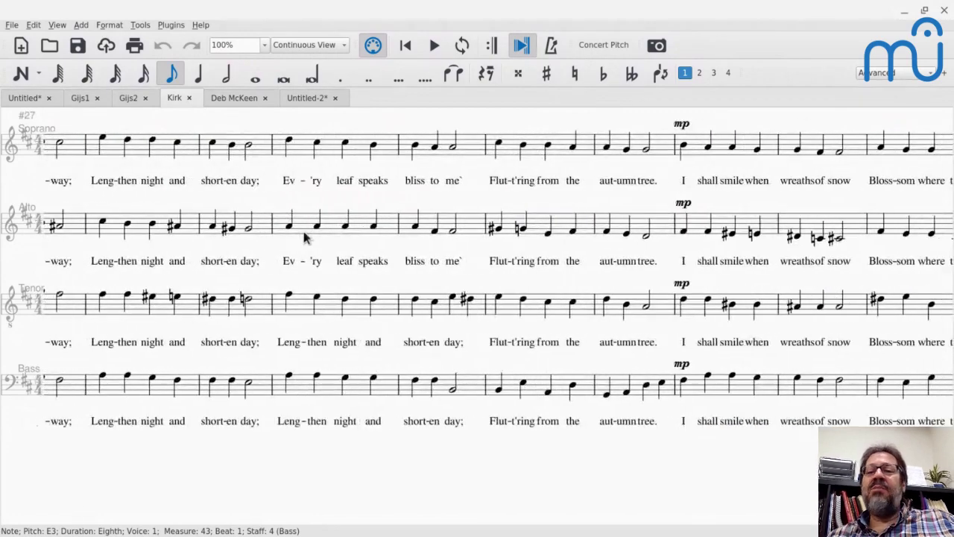
scroll(356, 240, "right", 2)
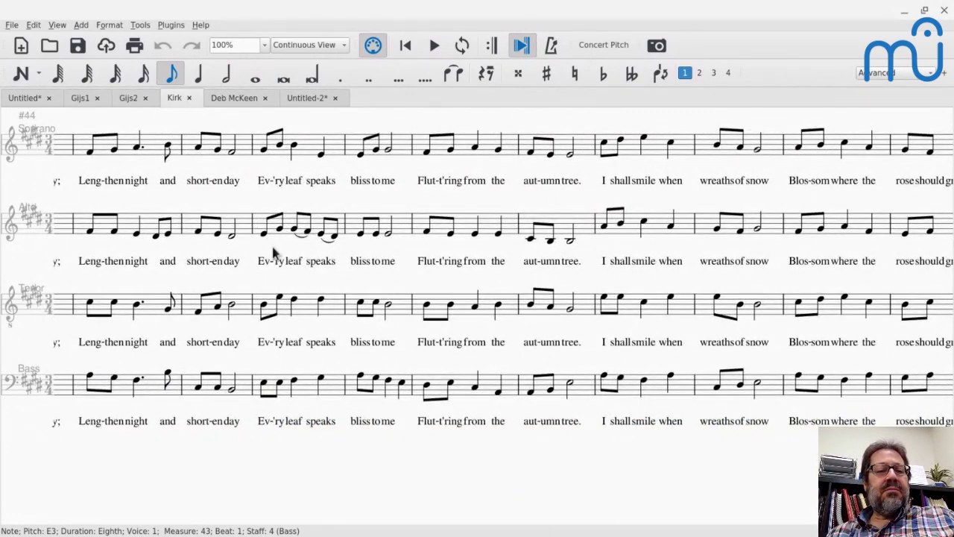
scroll(273, 251, "left", 3)
key("space")
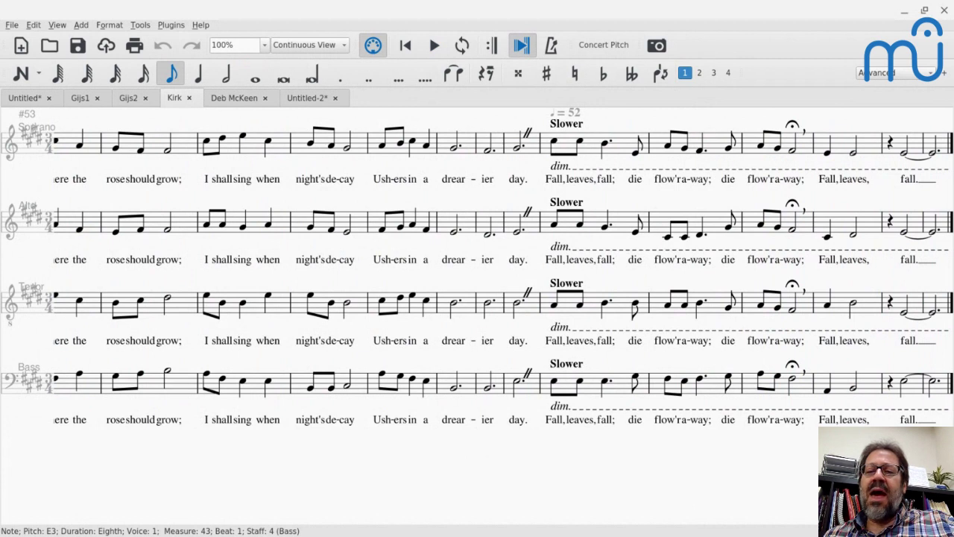
left_click(553, 142)
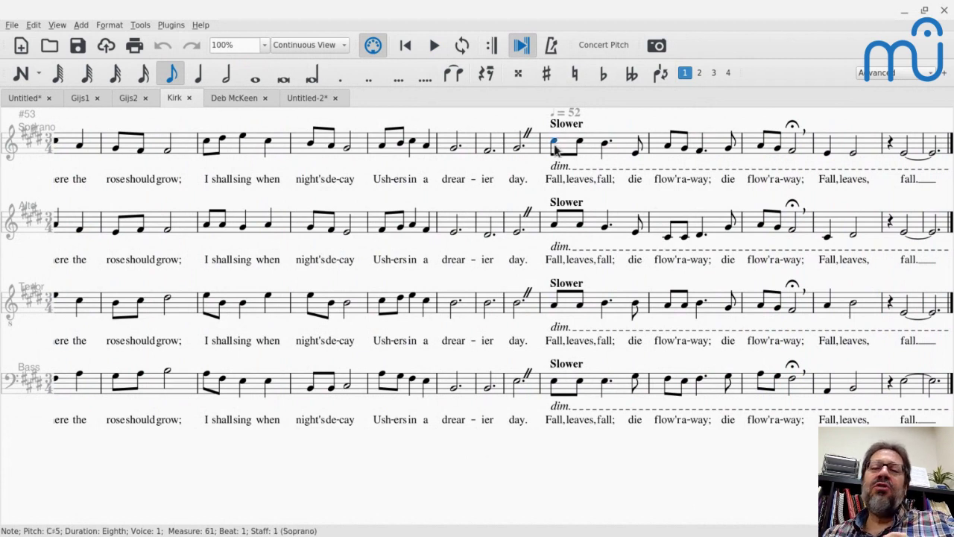
key("space")
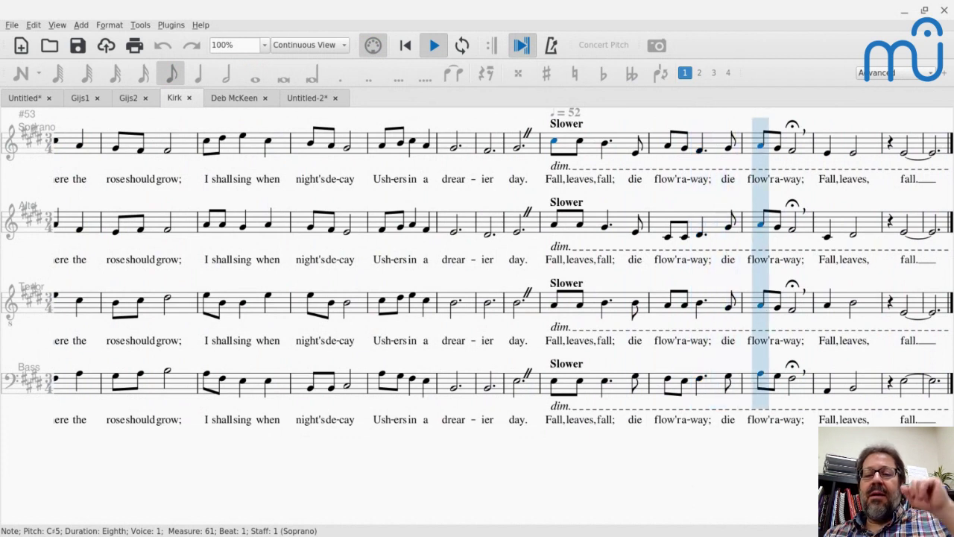
key("space")
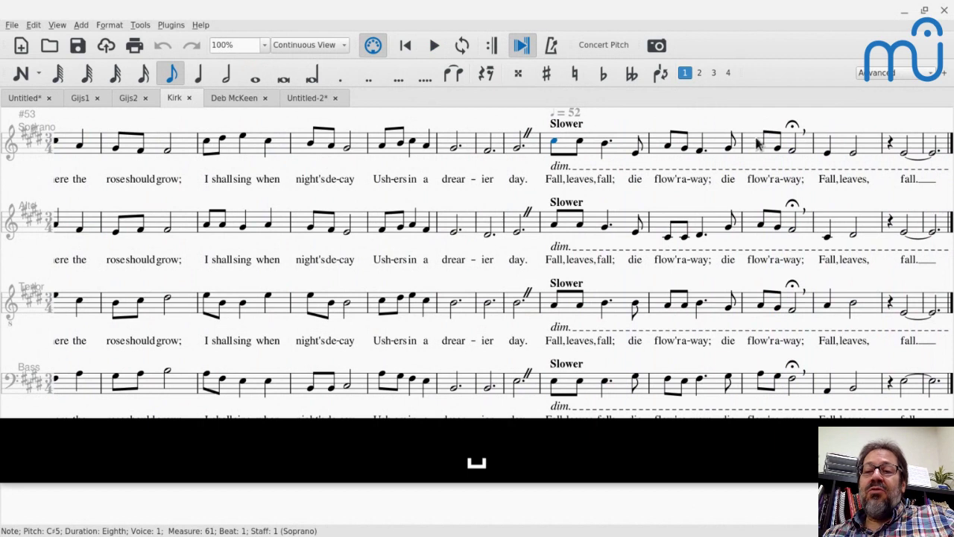
left_click(827, 152)
key("space")
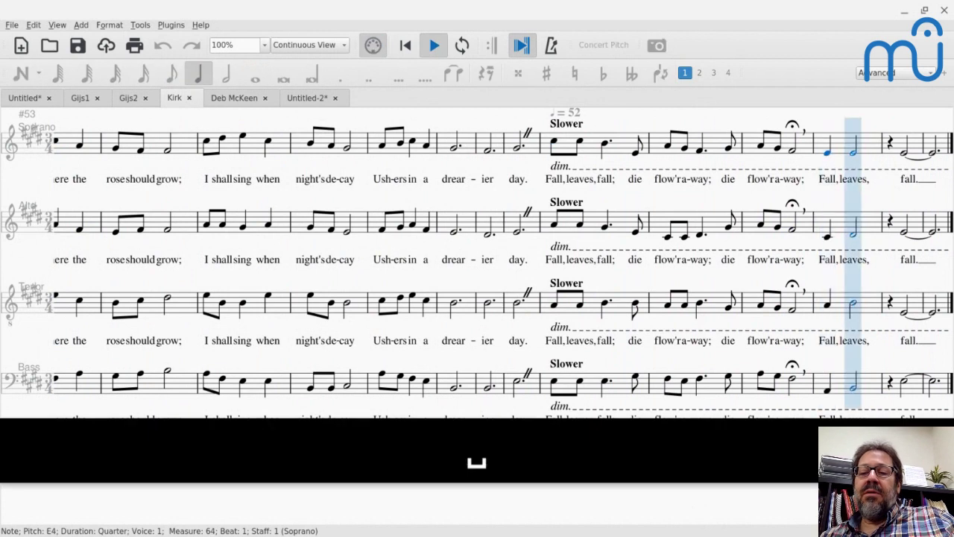
key("space")
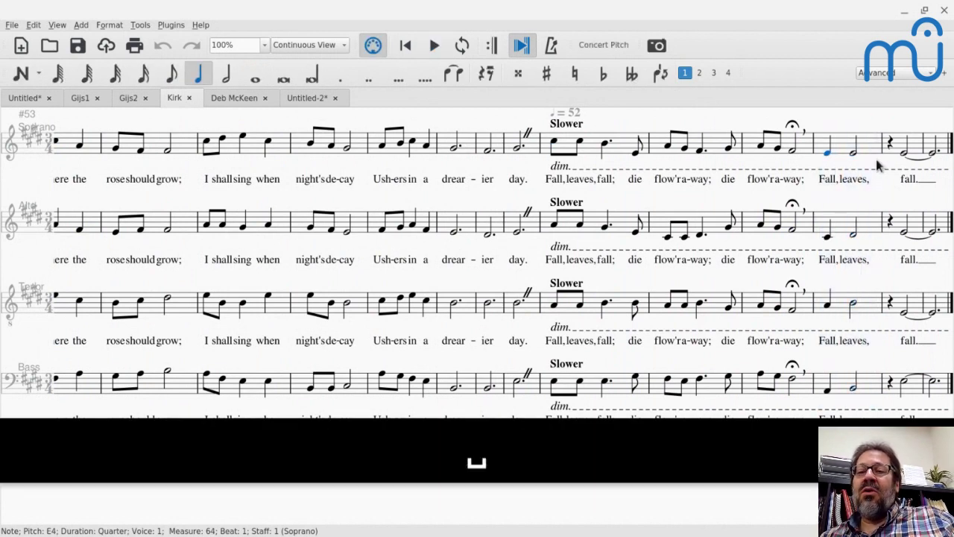
left_click(854, 155)
key("space")
key("space")
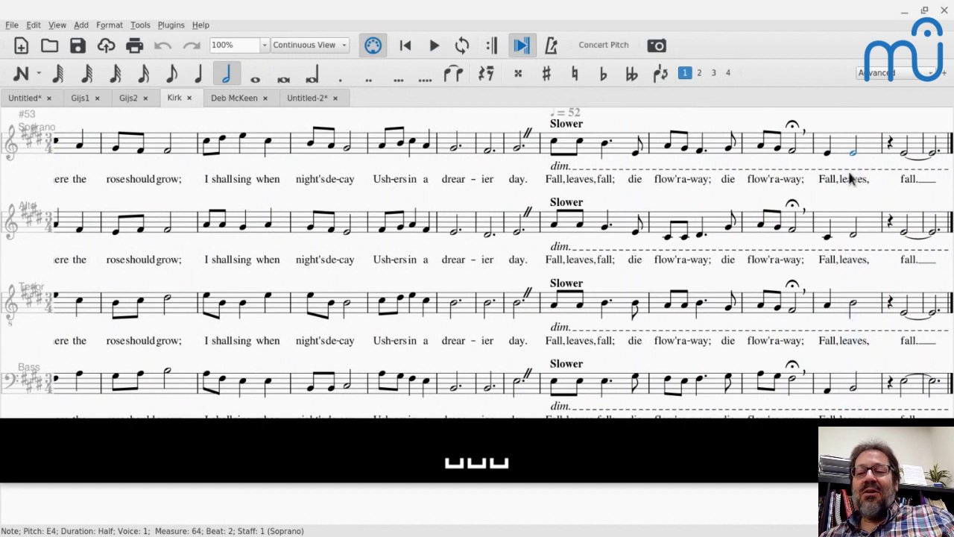
left_click(854, 388)
left_click(855, 310)
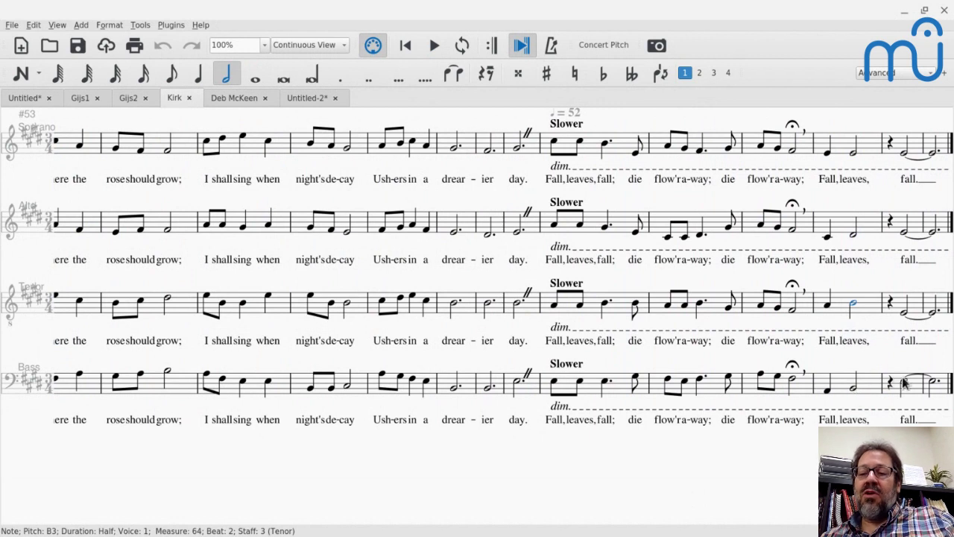
left_click(854, 390)
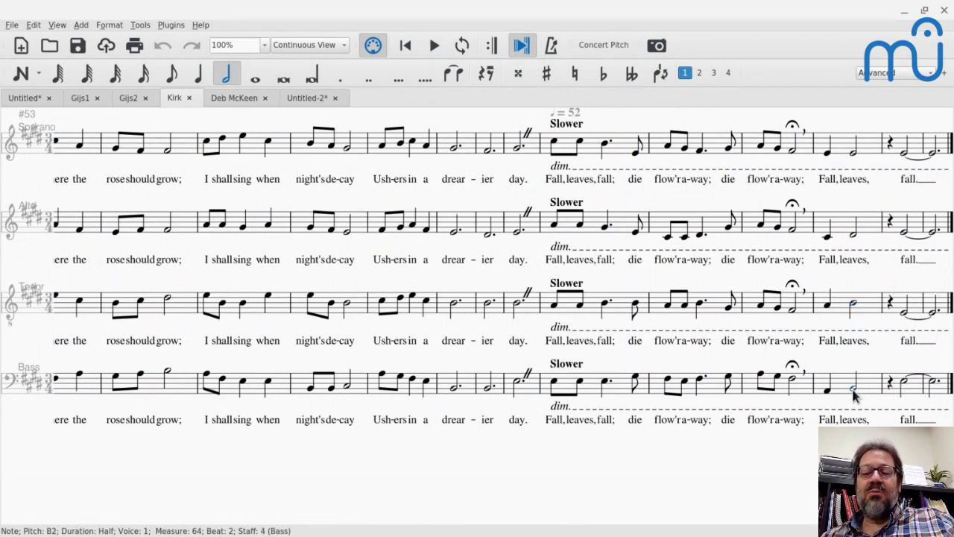
left_click(854, 308)
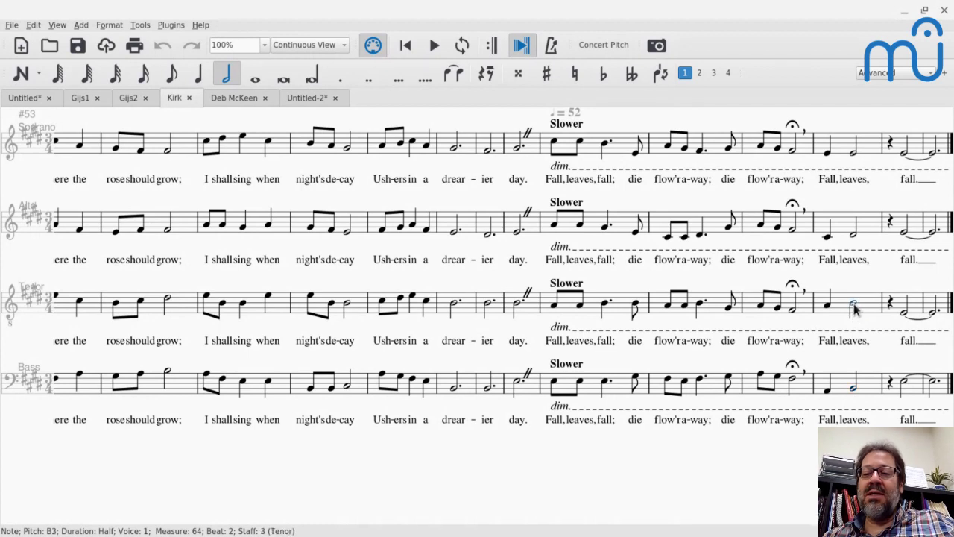
left_click(854, 235)
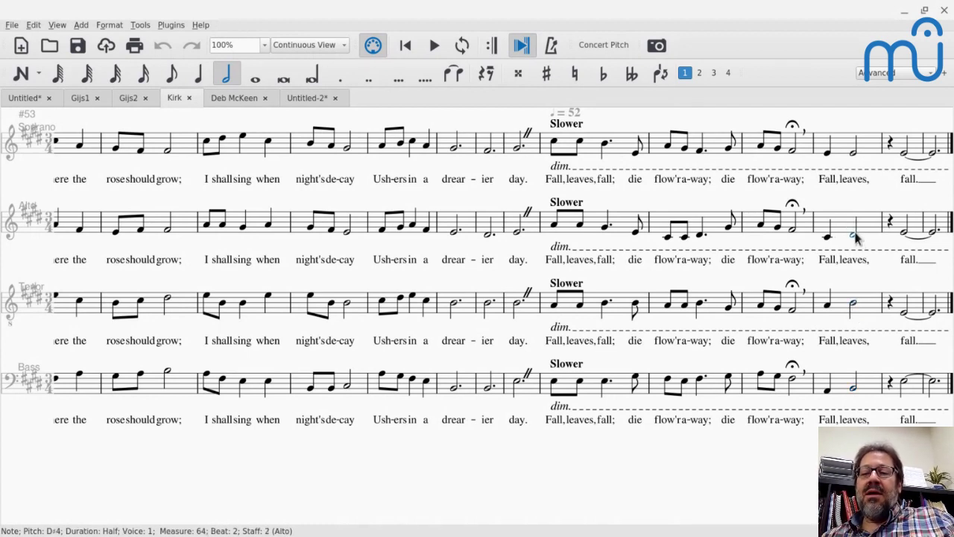
left_click(854, 157)
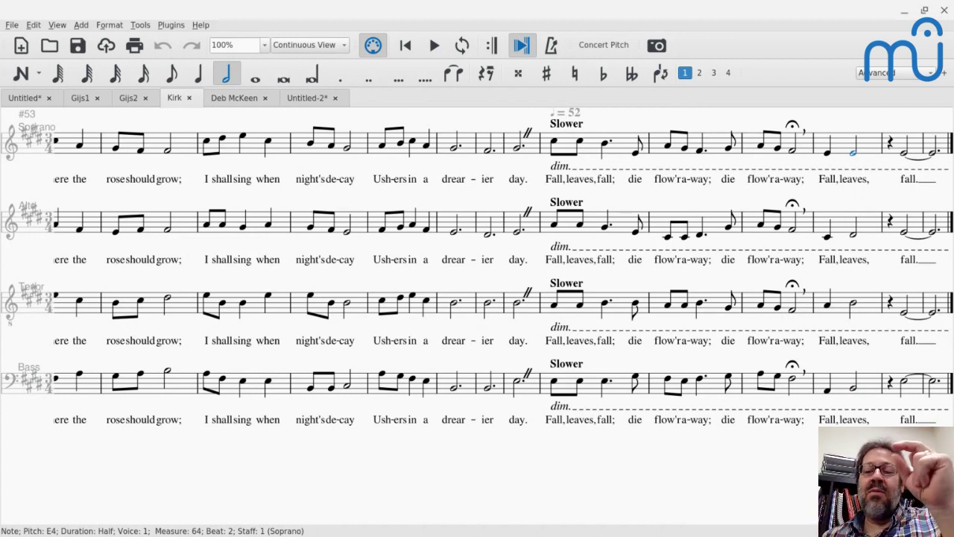
left_click(854, 237)
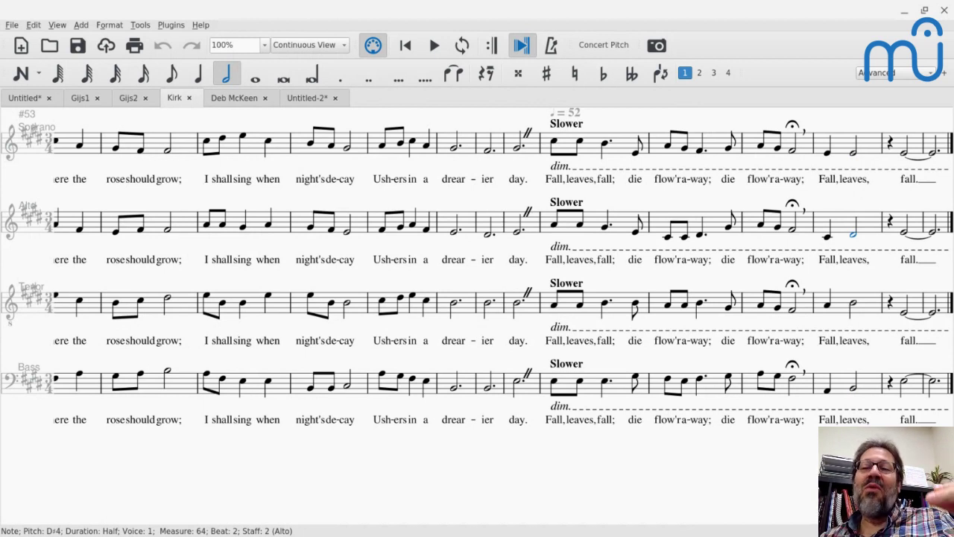
key("space")
key("space")
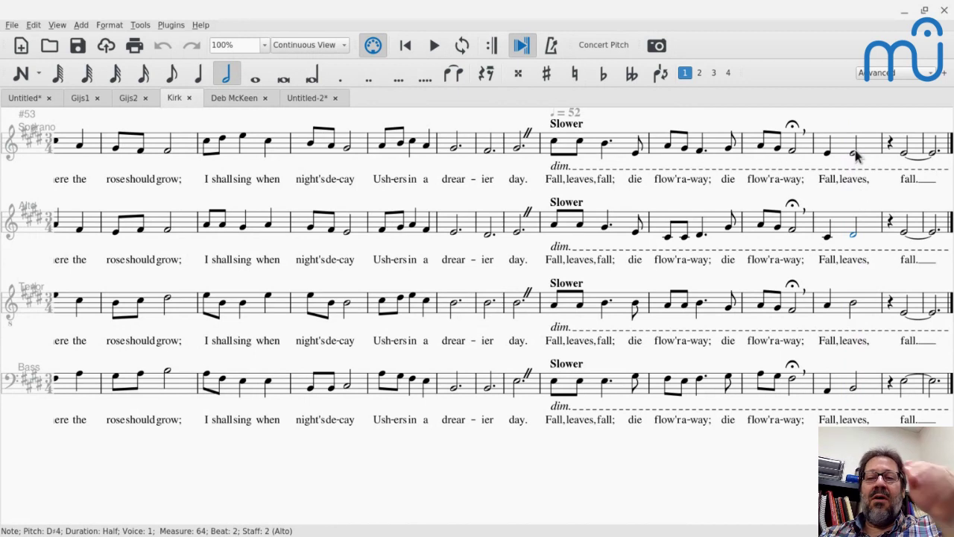
key("space")
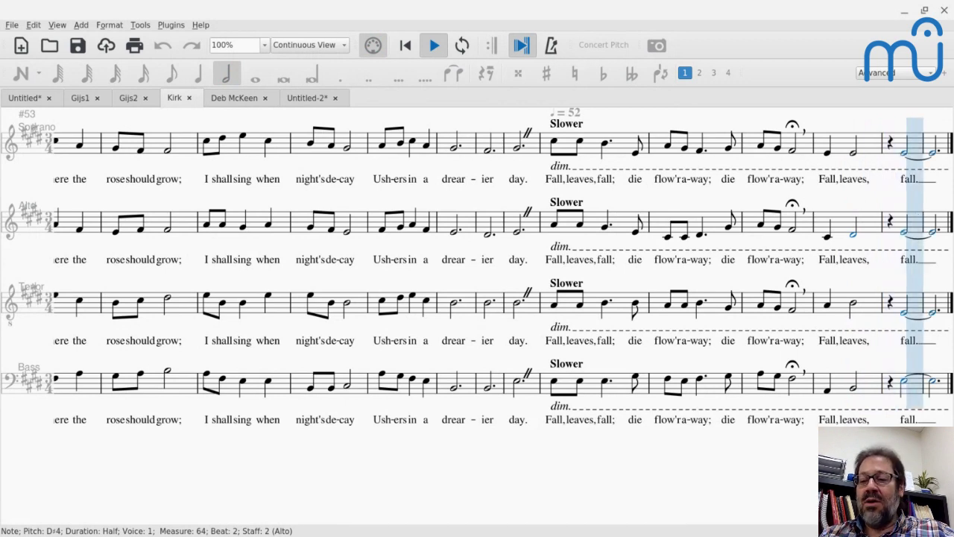
key("space")
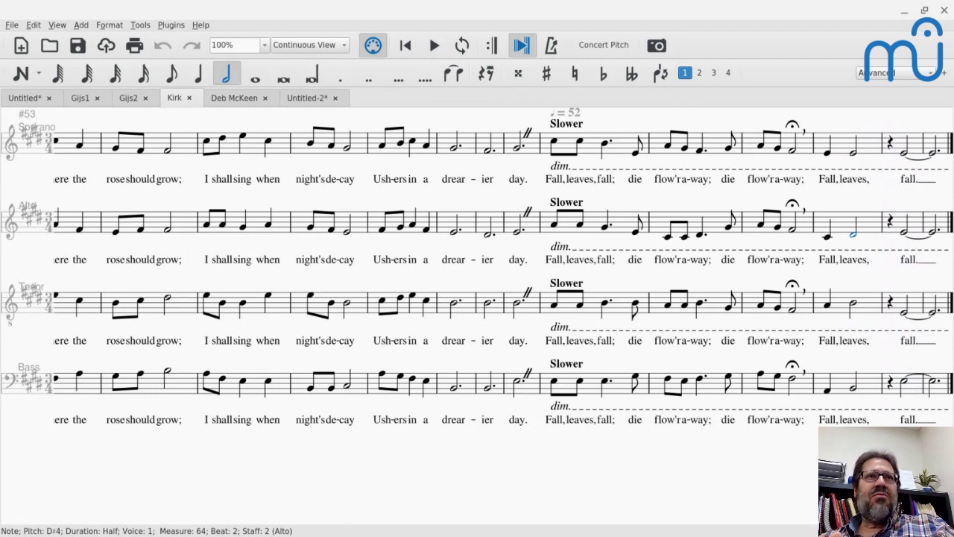
Range-select from the soprano E4 half note in measure 65 down through the last bass note
left_click(908, 149)
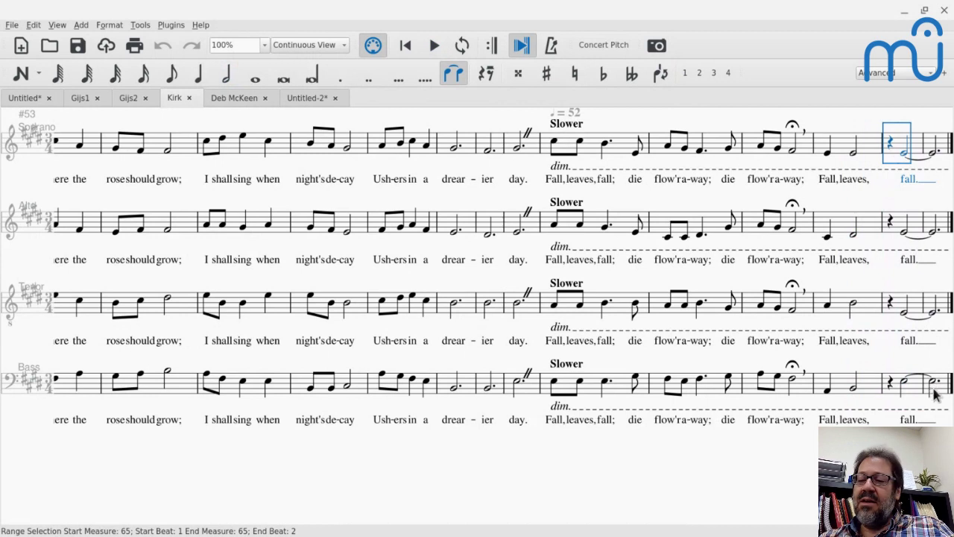
left_click(905, 154)
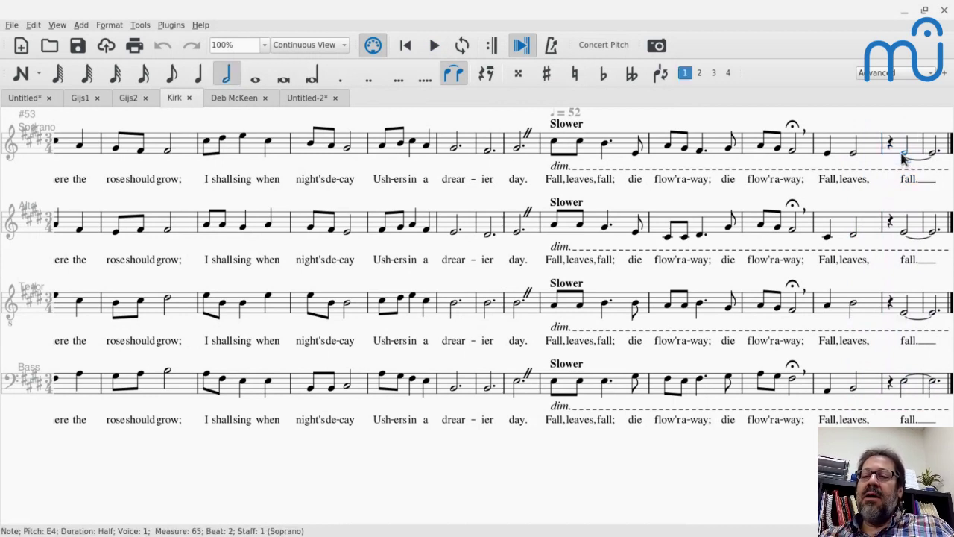
left_click(937, 384, "shift")
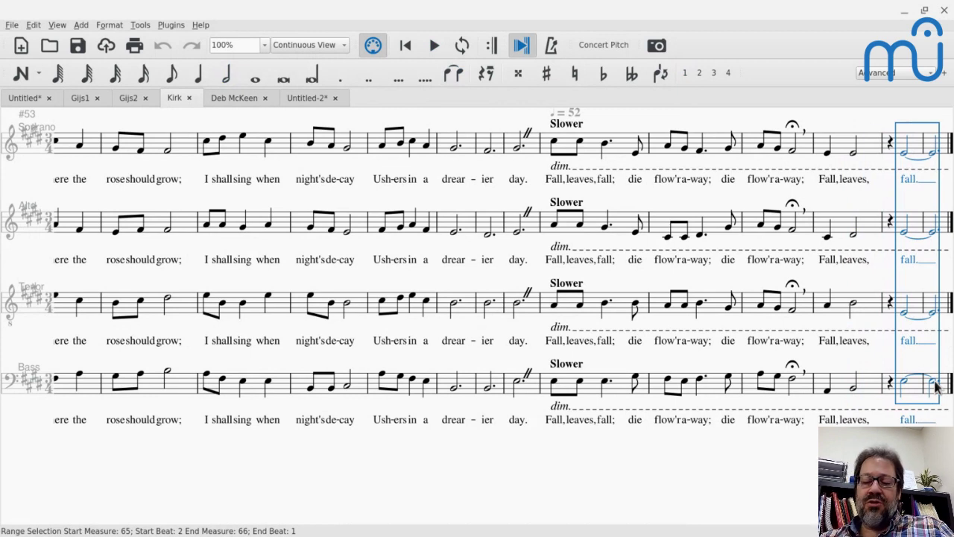
left_click(904, 153)
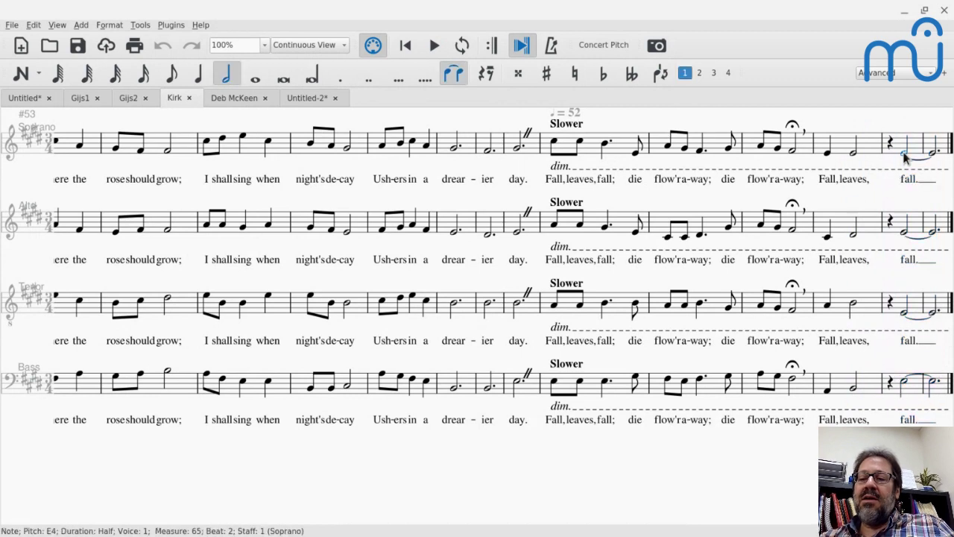
left_click(935, 385, "shift")
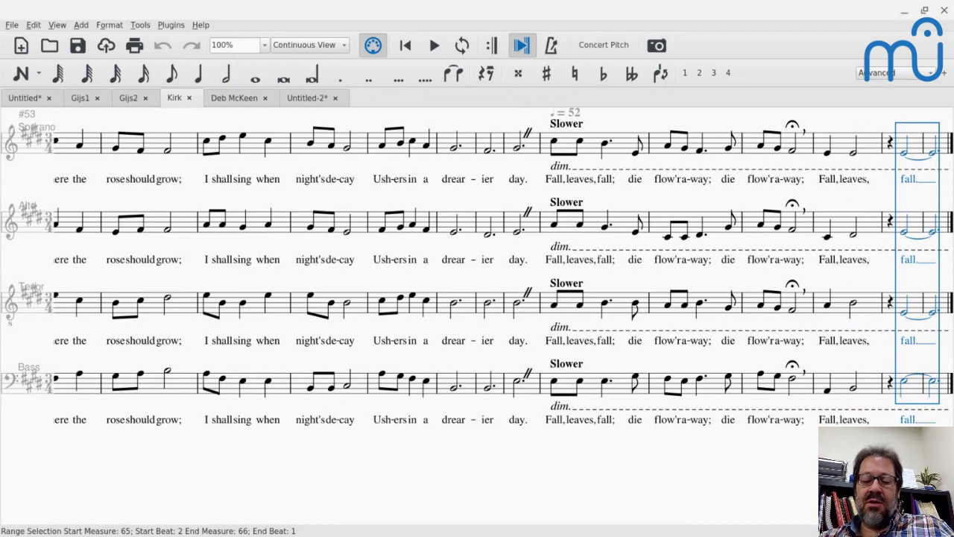
Add decrescendo hairpins to all four voices' final notes, then select all four and show them in the Inspector
key("shift+period")
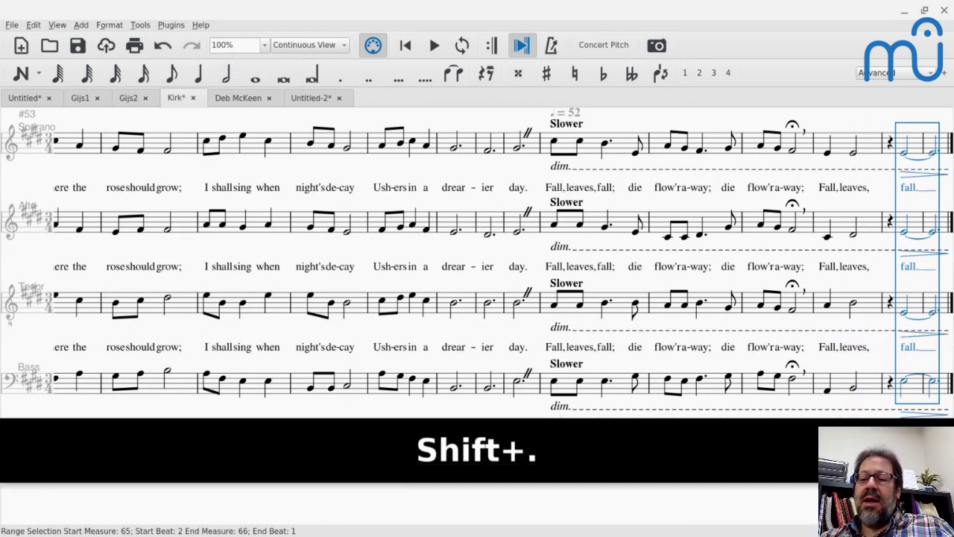
key("Escape")
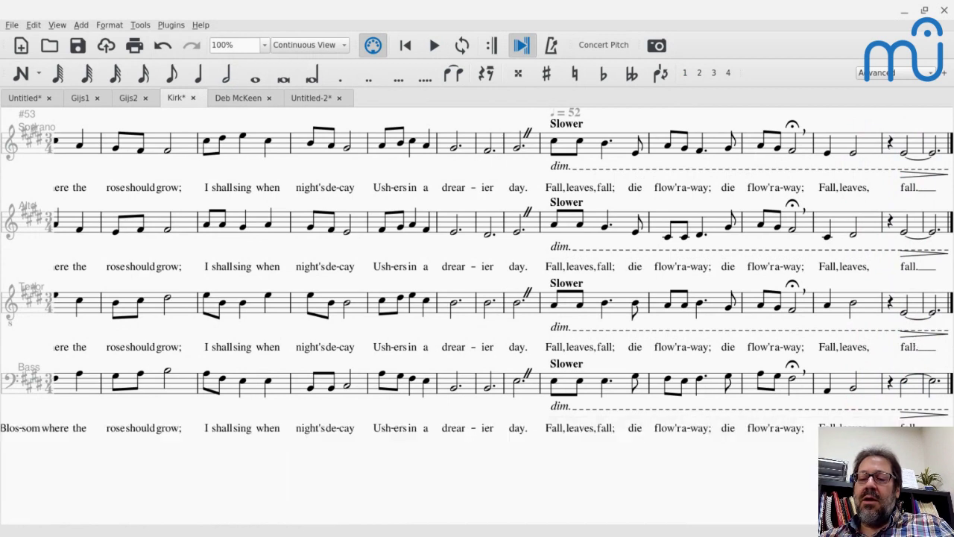
left_click(906, 415)
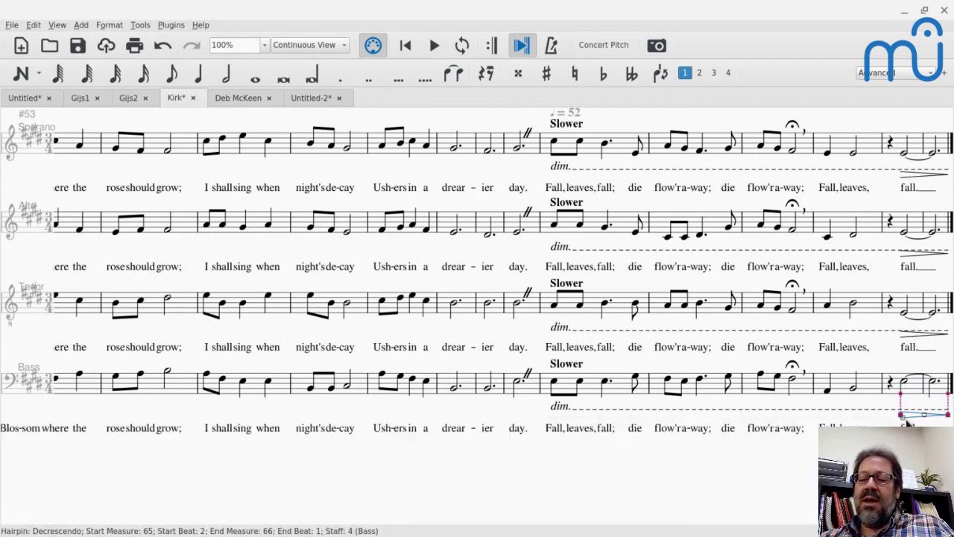
left_click(907, 335, "ctrl")
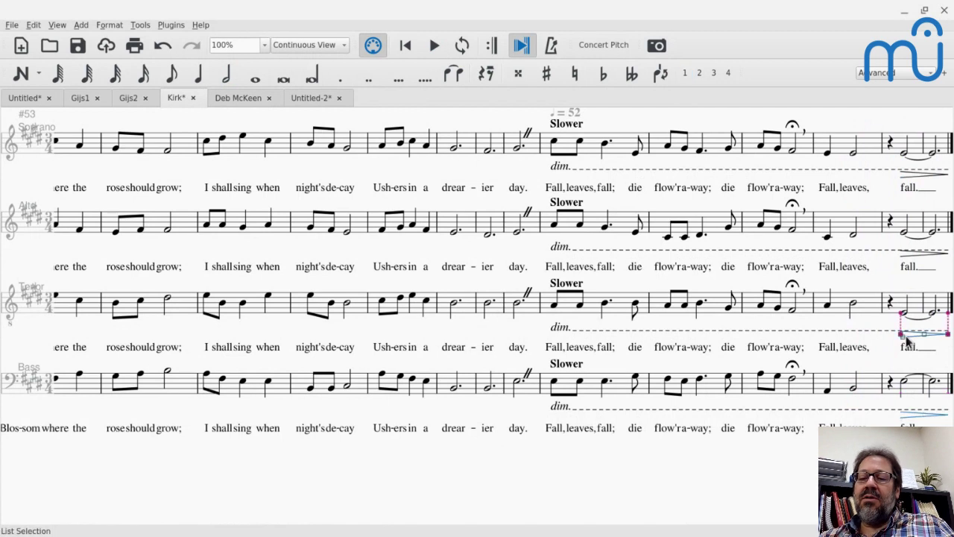
left_click(908, 255, "ctrl")
left_click(906, 175, "ctrl")
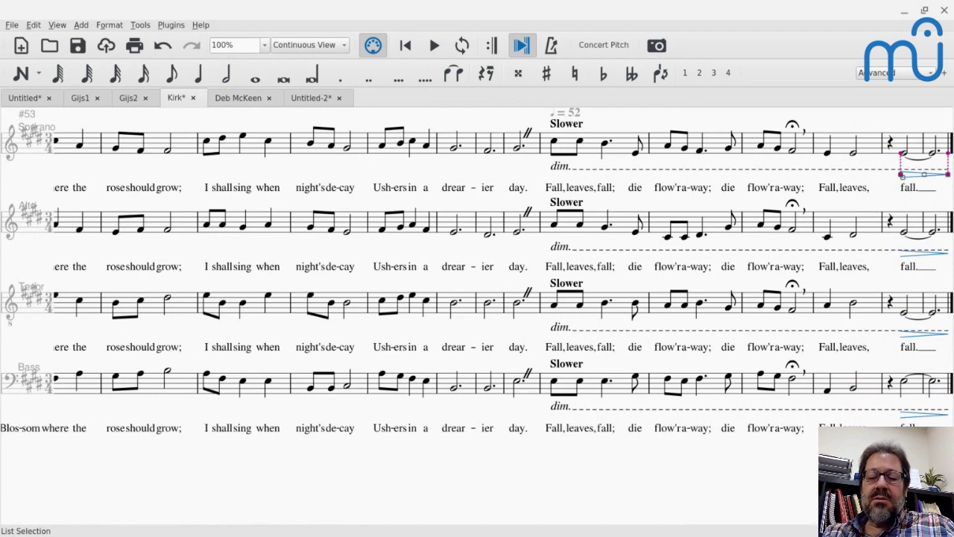
key("F8")
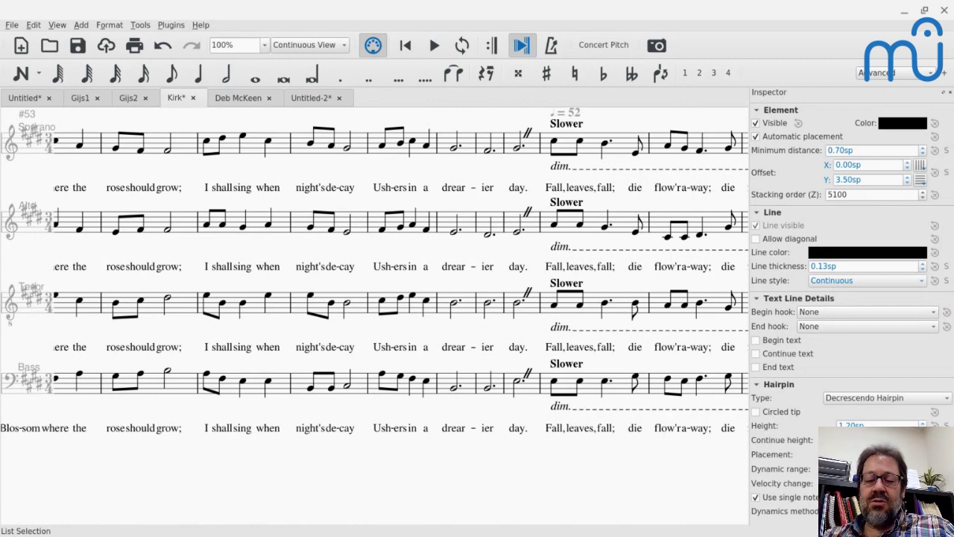
scroll(373, 269, "right", 3)
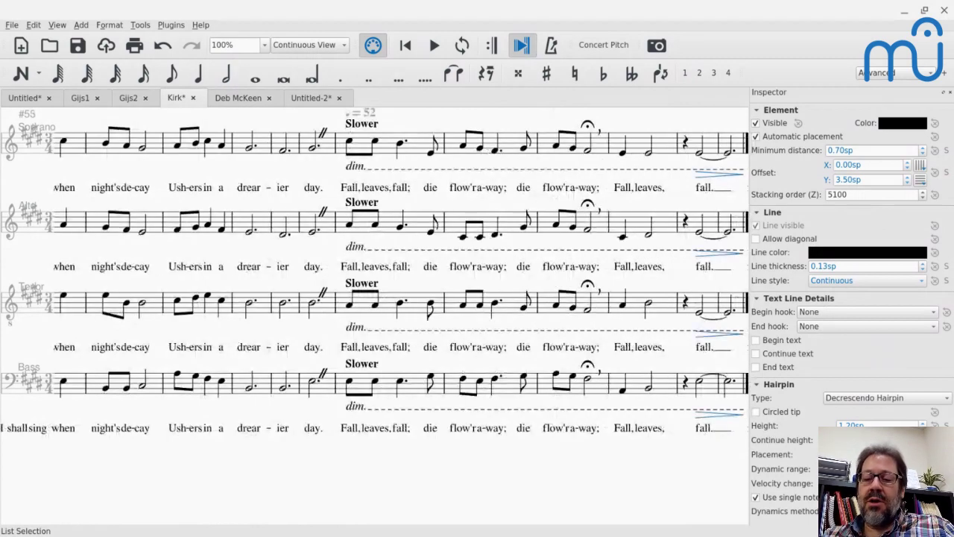
left_click(683, 386)
key("space")
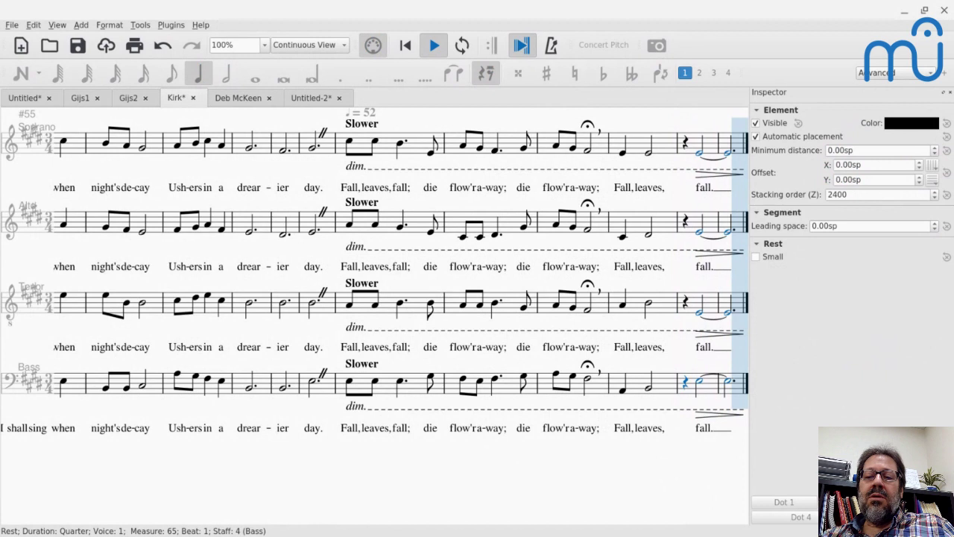
left_click(712, 411)
left_click(708, 324, "ctrl")
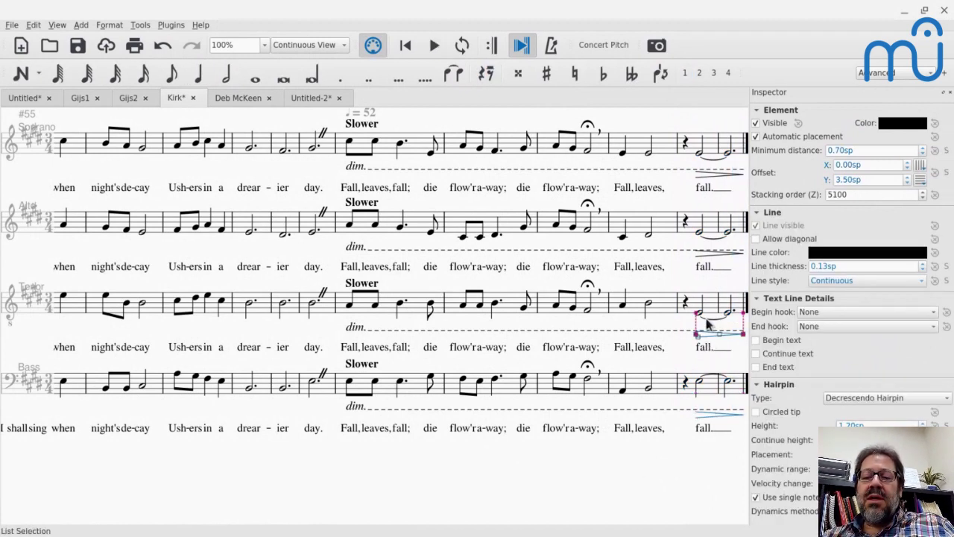
left_click(714, 253, "ctrl")
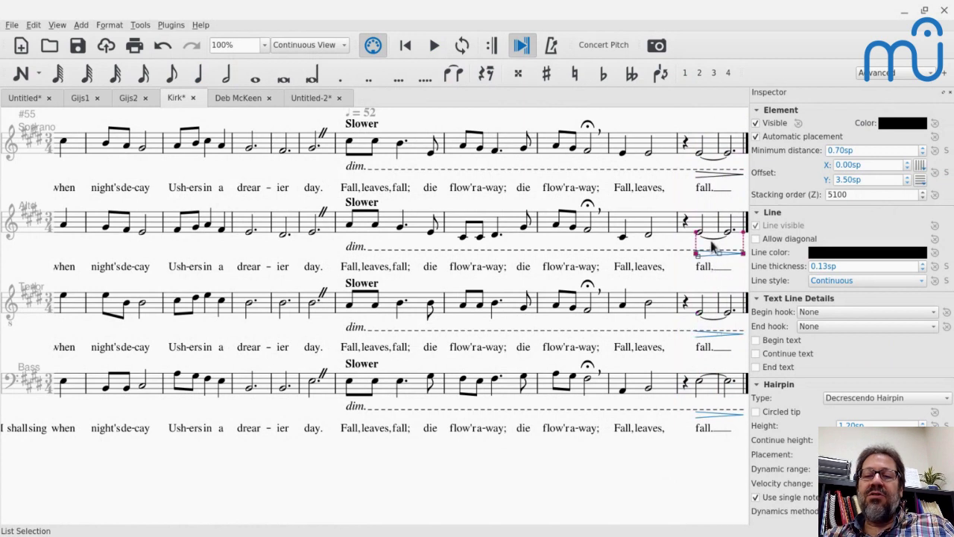
left_click(708, 175, "ctrl")
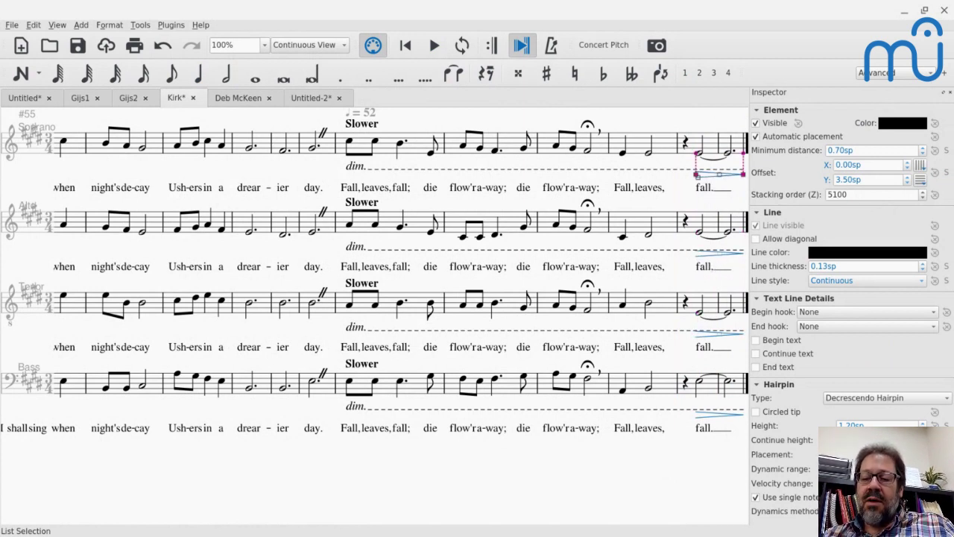
key("Left")
key("Left")
key("Left")
key("minus")
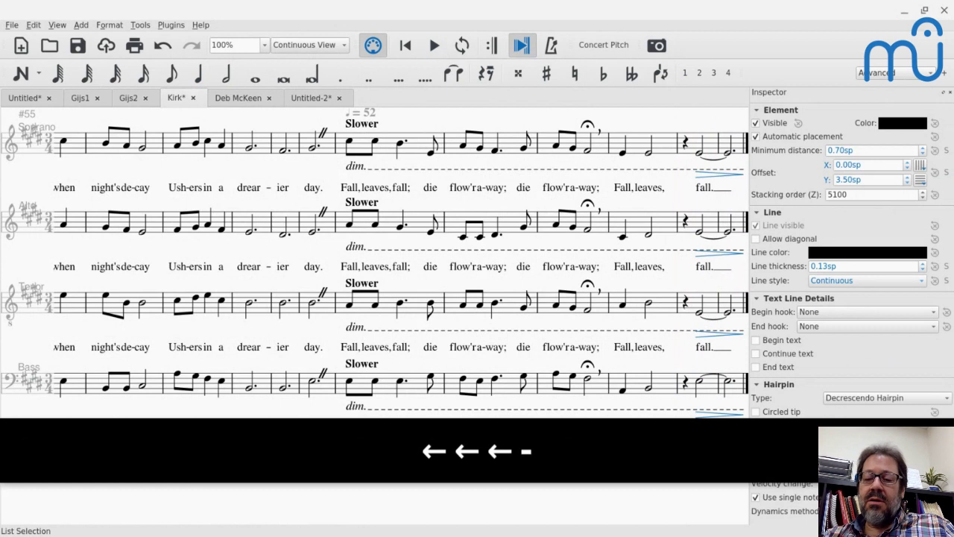
key("Down")
key("Down")
key("Down")
key("Down")
key("Down")
key("Down")
key("Down")
key("Down")
key("Down")
key("Down")
key("Down")
key("Down")
key("Down")
key("Down")
key("Down")
key("Down")
key("Down")
key("Down")
key("Down")
key("Down")
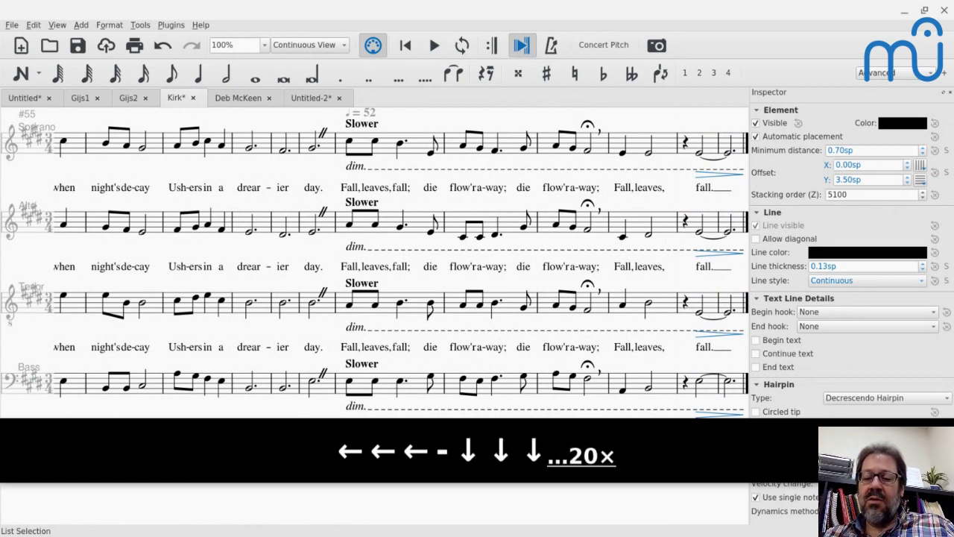
key("Down")
key("Down")
key("Down")
key("Down")
key("Down")
key("Down")
key("Down")
key("Down")
key("Down")
key("Down")
key("Down")
key("Down")
key("Down")
key("Down")
key("Down")
key("Down")
key("Down")
key("Down")
key("Down")
key("Down")
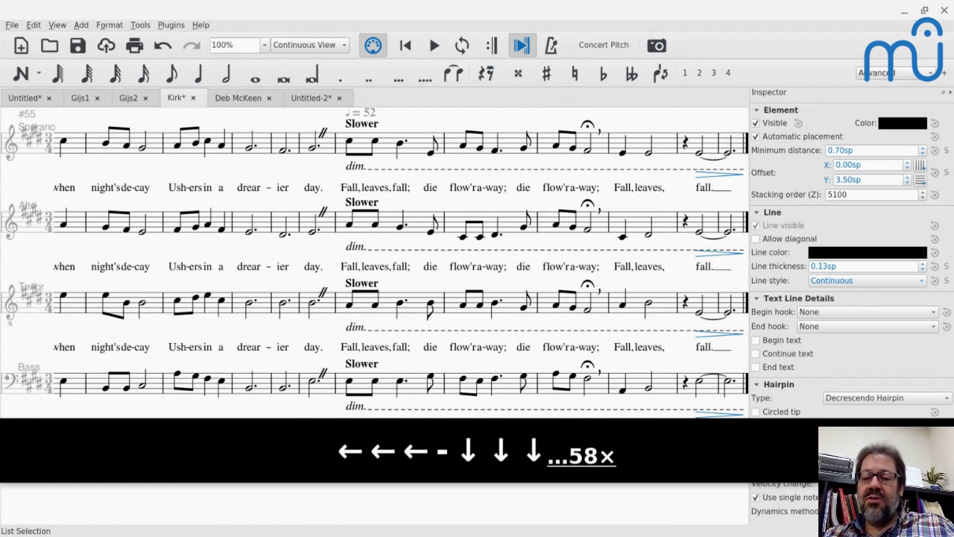
key("Down")
key("Down")
key("Down")
key("Down")
key("Down")
key("Down")
key("Down")
key("Down")
key("Down")
key("Down")
key("Down")
key("Down")
key("Down")
key("Down")
key("Down")
key("Down")
key("Down")
key("Down")
key("Down")
key("Down")
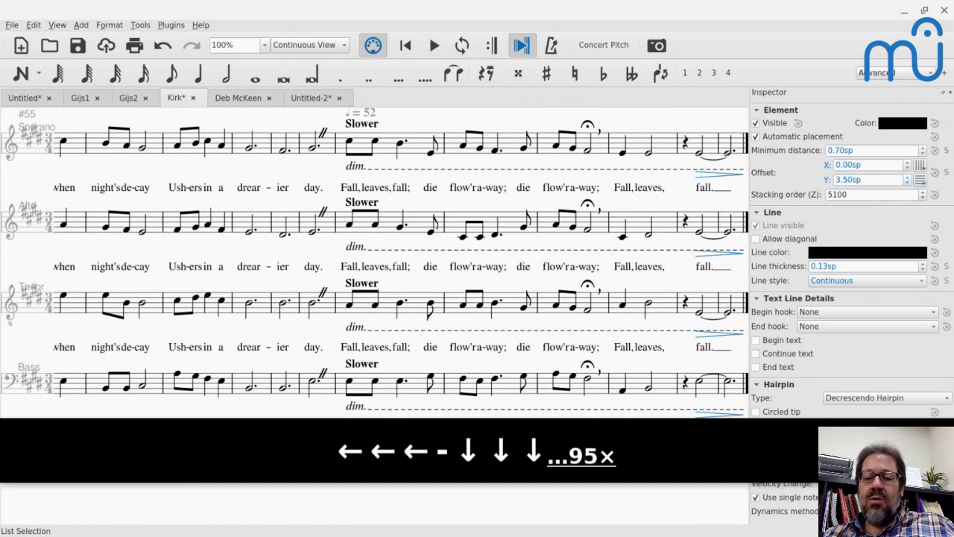
key("Down")
key("Down")
key("Down")
key("Down")
key("Down")
key("Down")
key("Down")
key("Down")
key("Down")
key("Down")
key("Down")
key("Down")
key("Down")
key("Down")
key("Down")
key("Down")
key("Down")
key("Down")
key("Down")
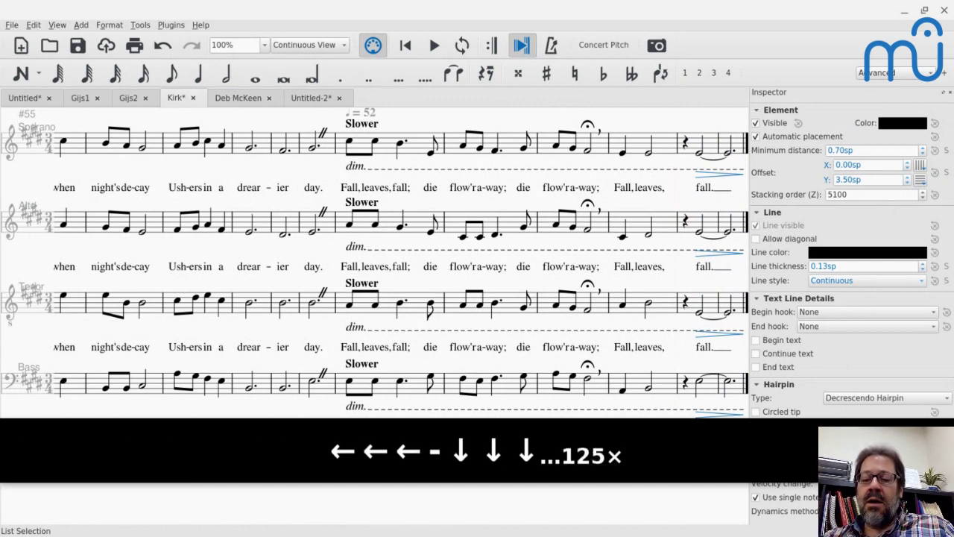
key("1")
key("0")
key("0")
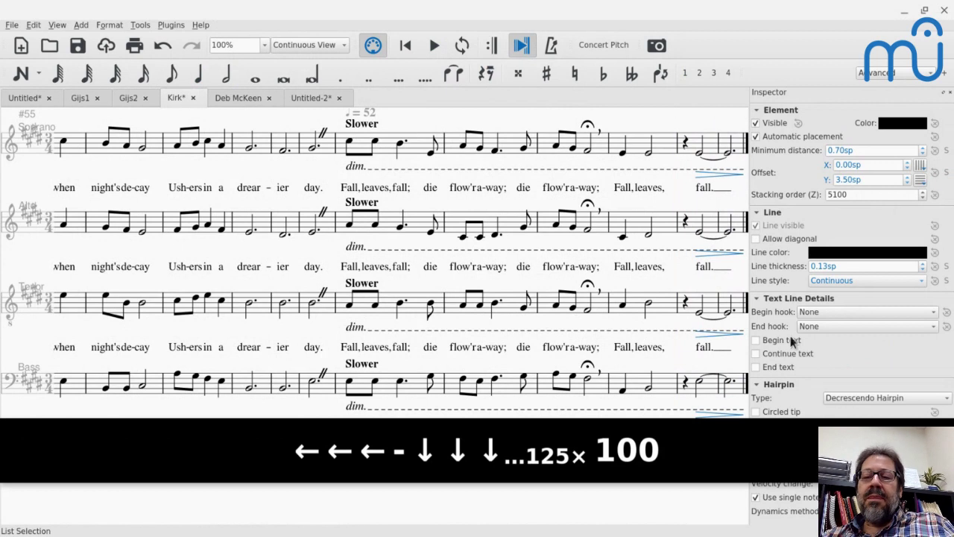
left_click(702, 178)
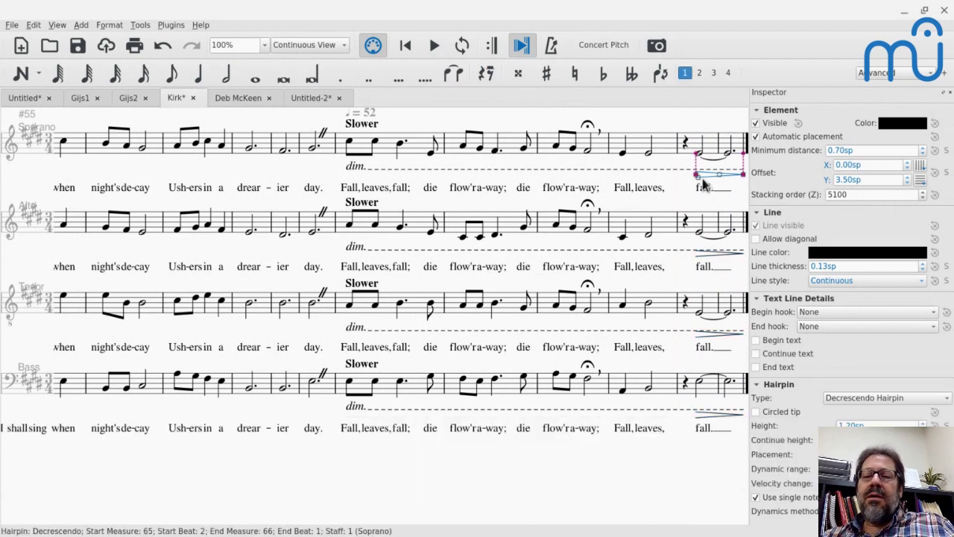
left_click(699, 154)
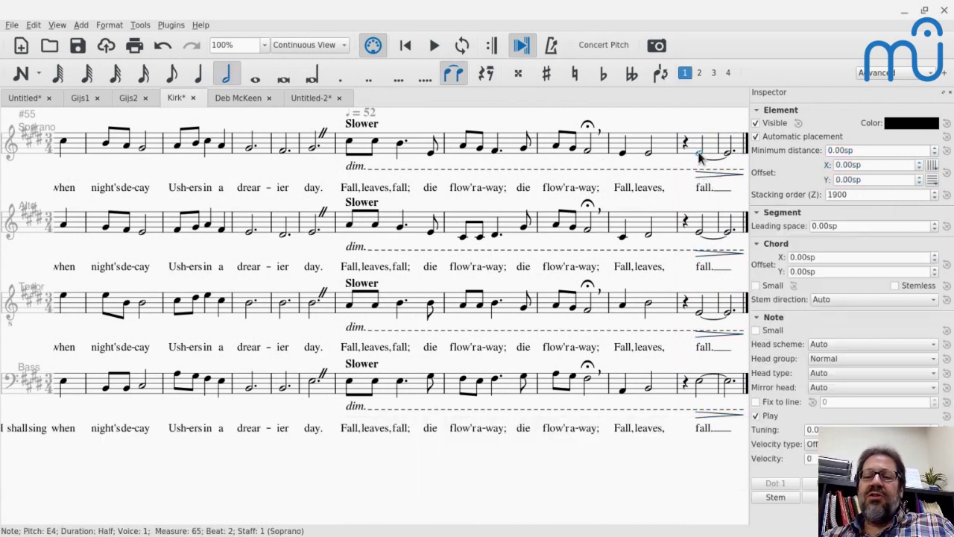
key("F10")
key("F10")
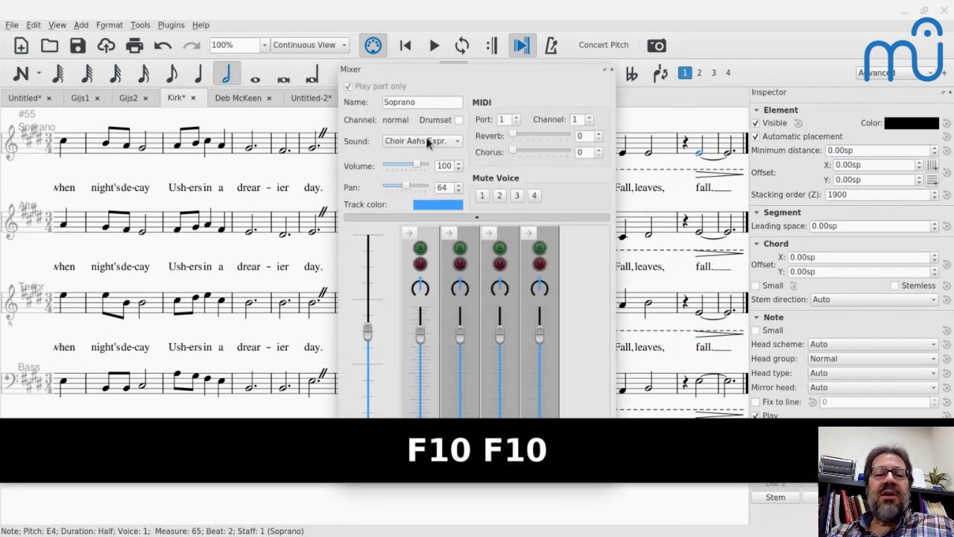
left_click(611, 70)
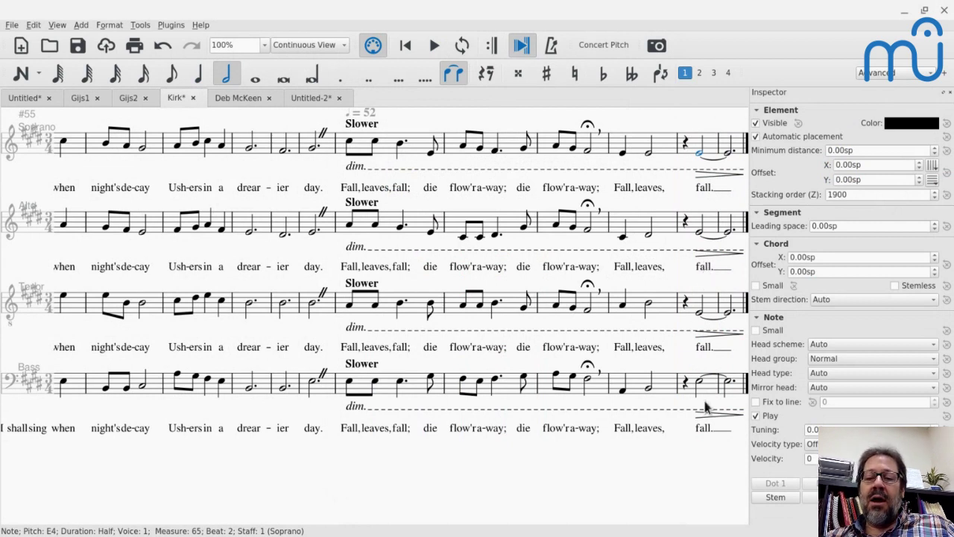
left_click(706, 420)
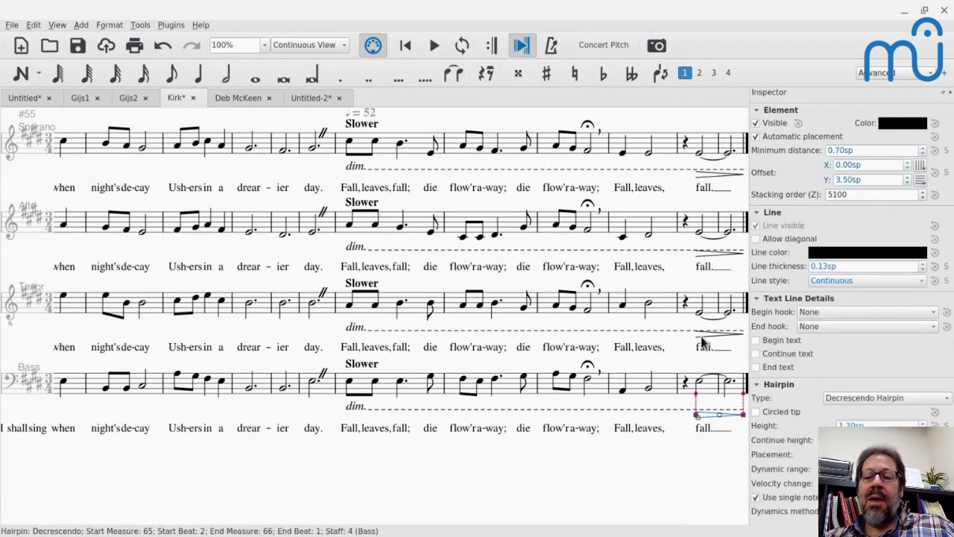
left_click(638, 410)
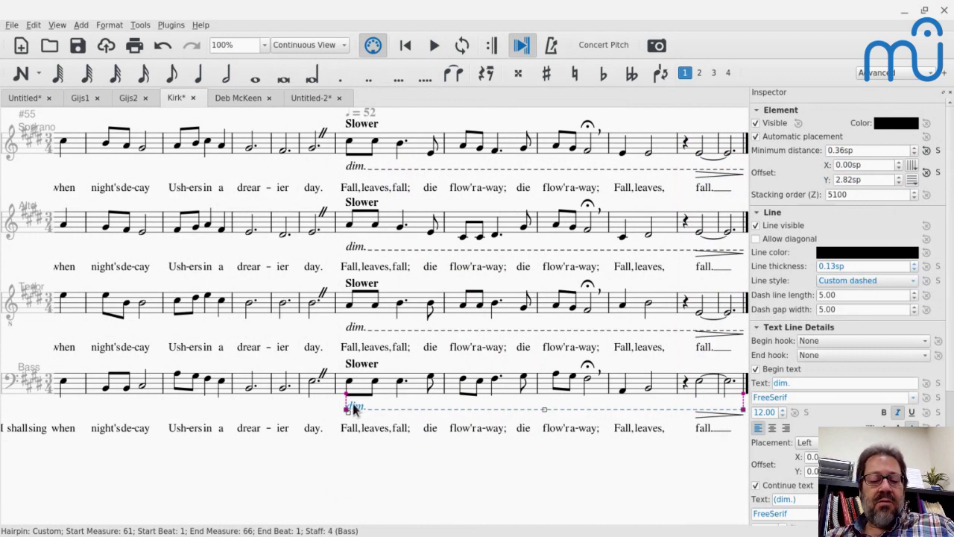
Flip the Bass, Alto, Tenor and Soprano dim. lines above their staves using X and Ctrl+R
key("x")
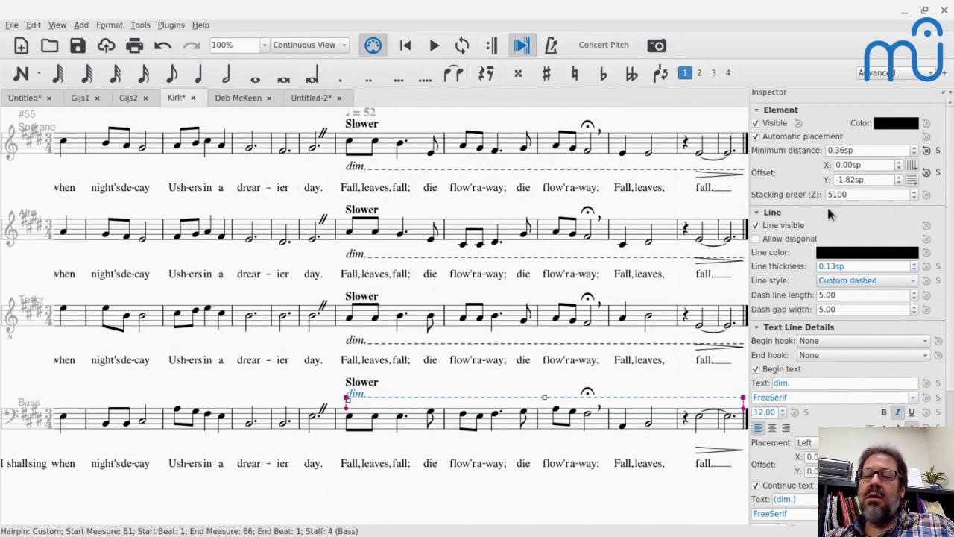
scroll(844, 211, "down", 4)
scroll(846, 216, "down", 1)
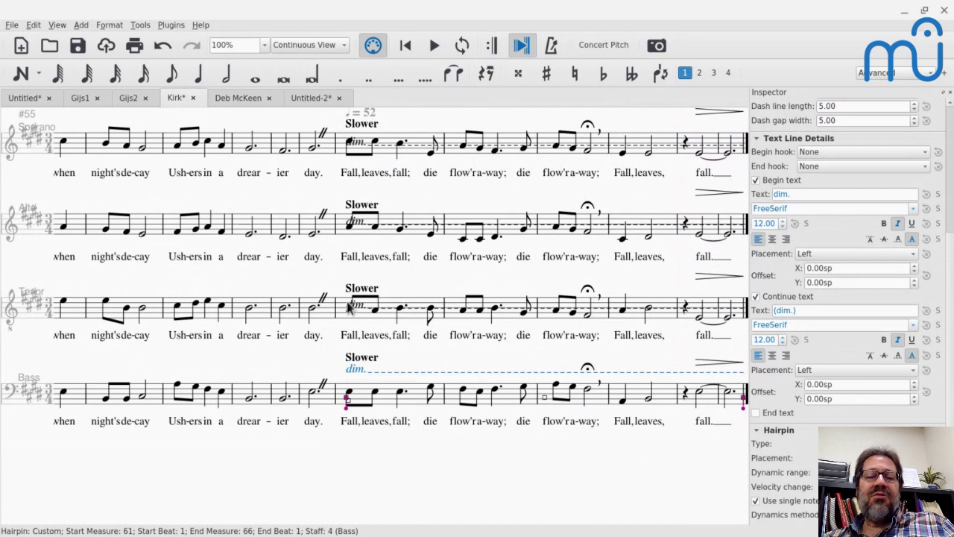
left_click(360, 229)
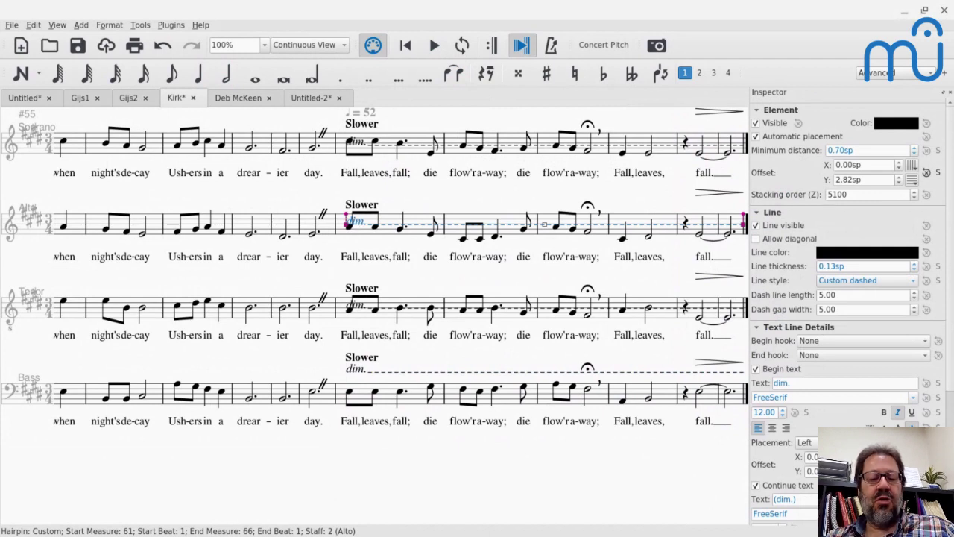
key("ctrl+r")
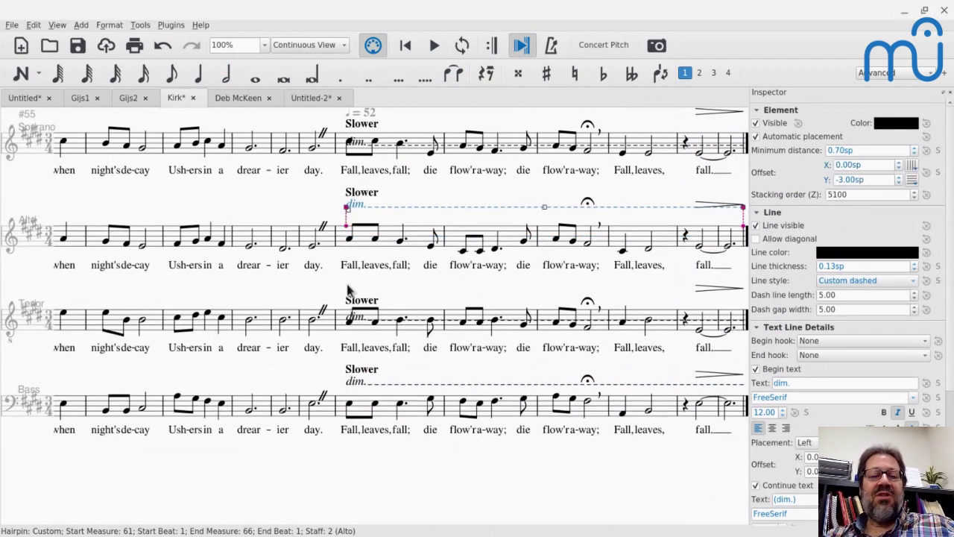
left_click(359, 326)
key("ctrl+r")
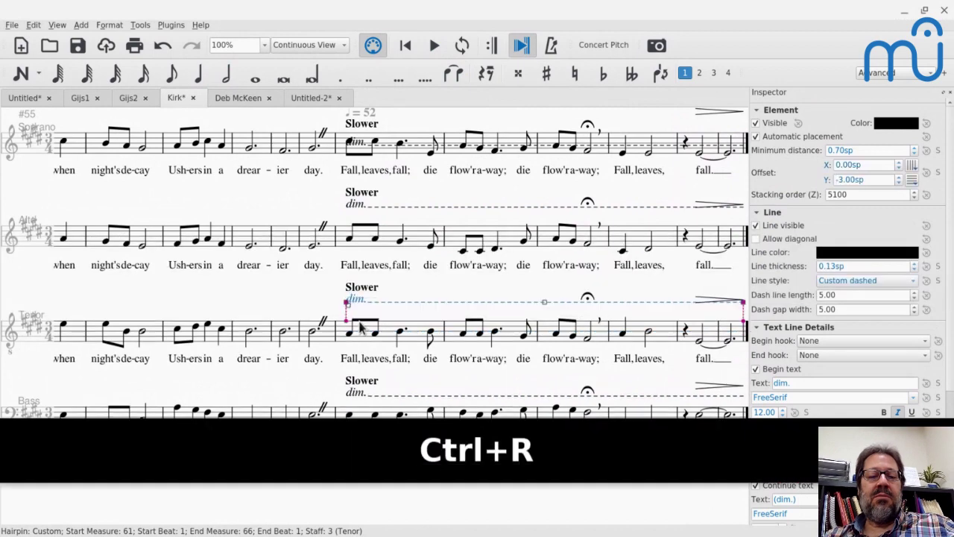
left_click(359, 145)
key("ctrl+r")
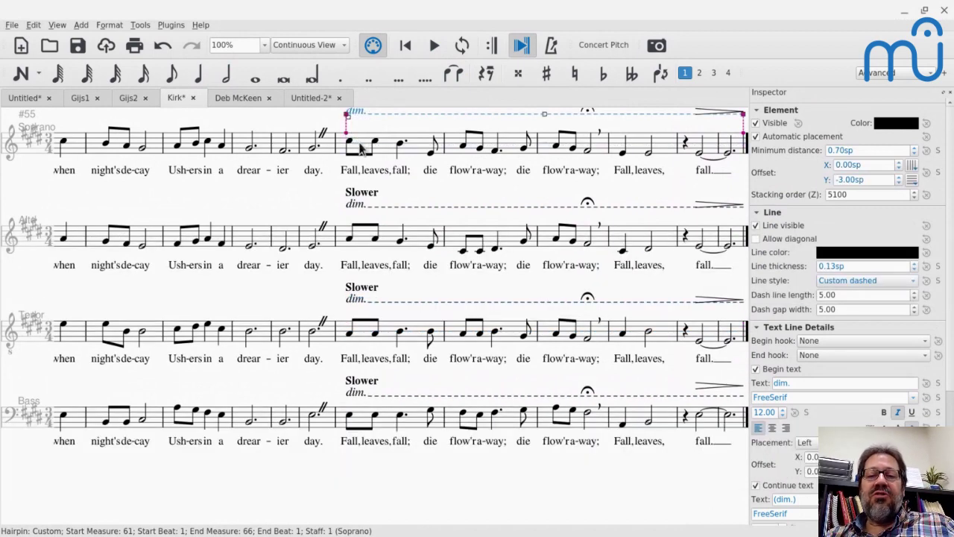
scroll(359, 145, "up", 3)
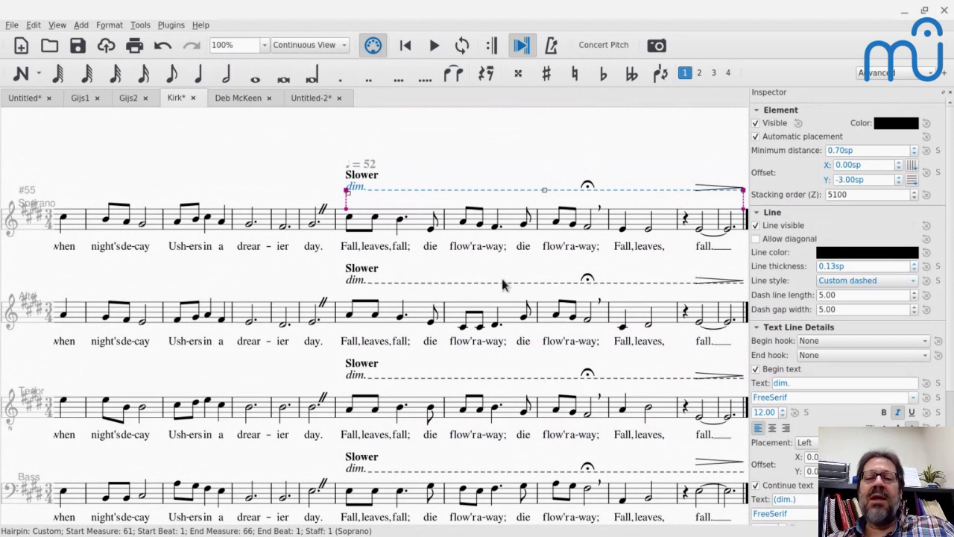
Delete the decrescendo hairpins on the final 'fall' in the Soprano, Alto, Tenor and Bass staves
left_click(699, 190)
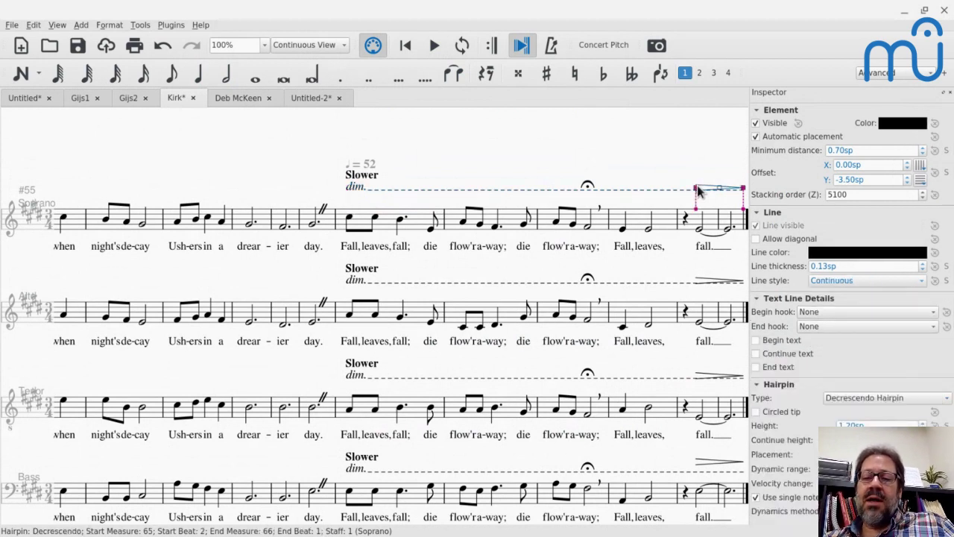
left_click(698, 228)
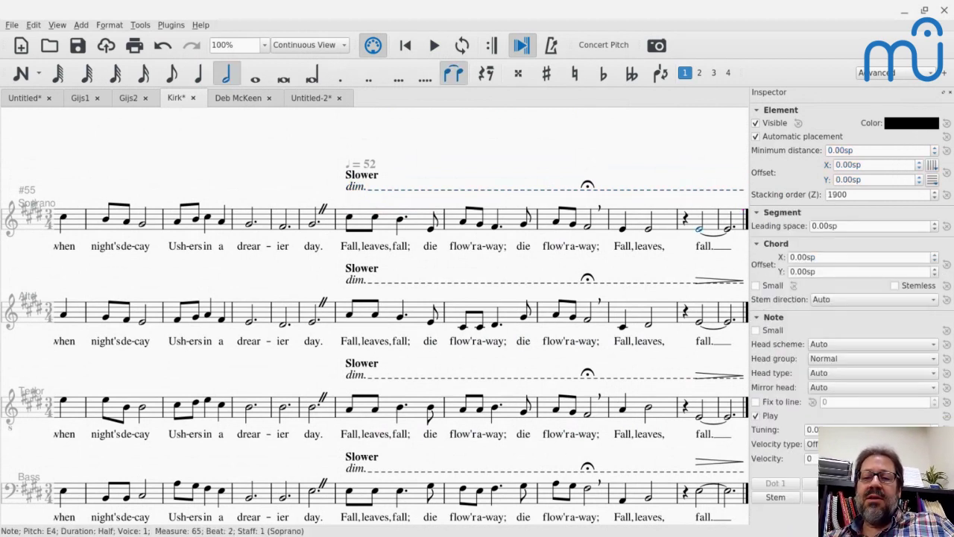
left_click(705, 281)
key("Delete")
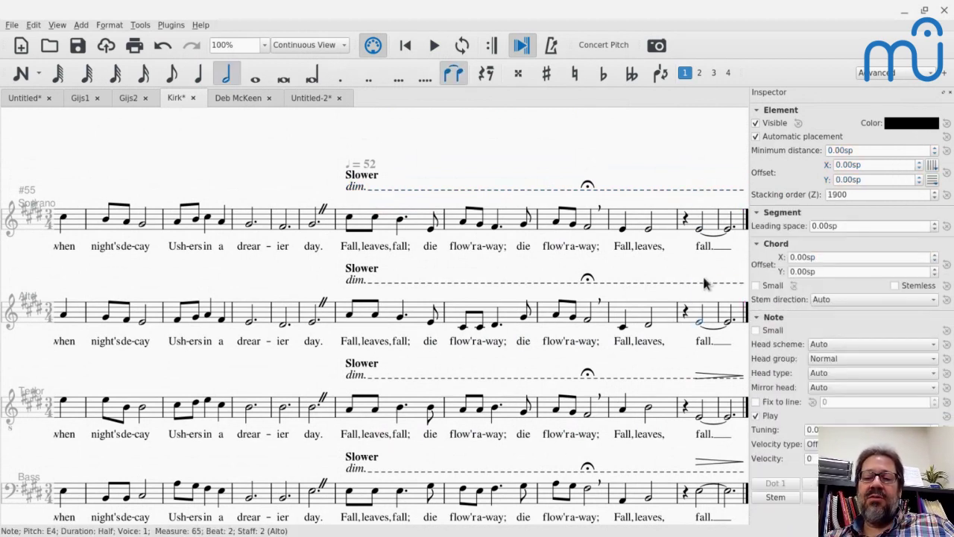
left_click(704, 376)
key("Delete")
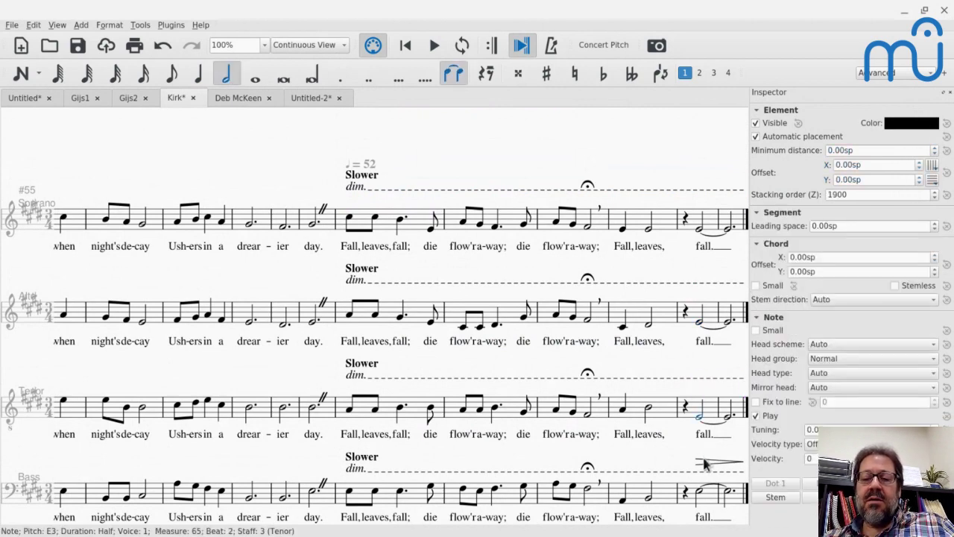
left_click(700, 460)
key("Delete")
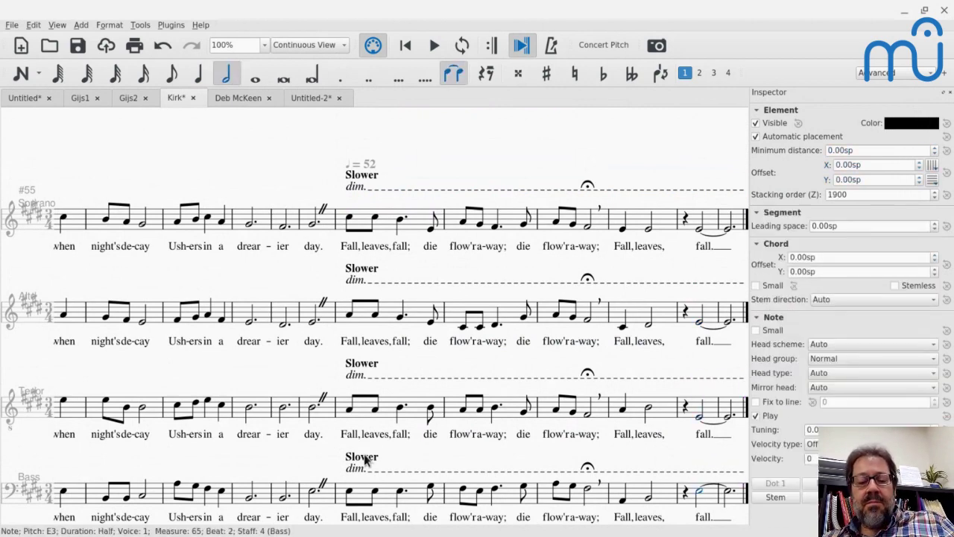
scroll(365, 460, "down", 1)
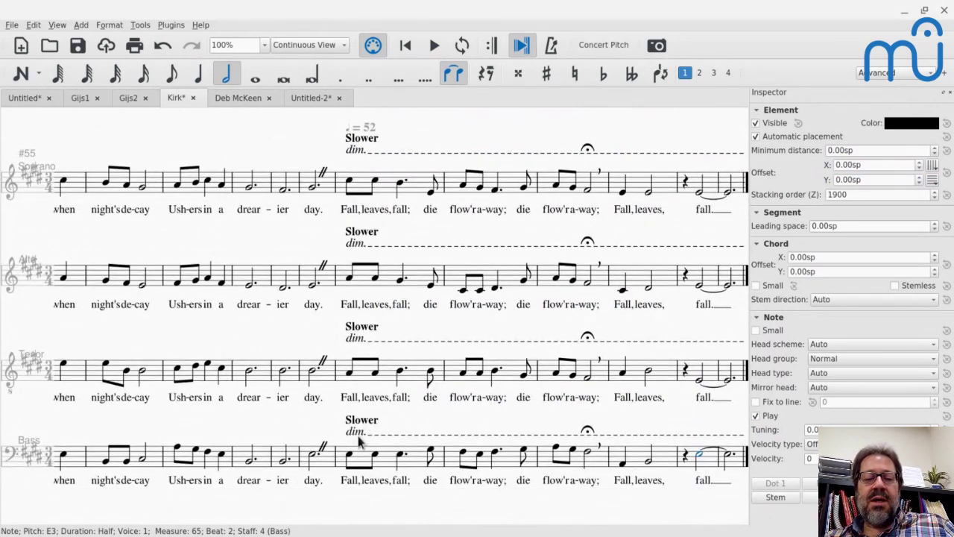
left_click(360, 438)
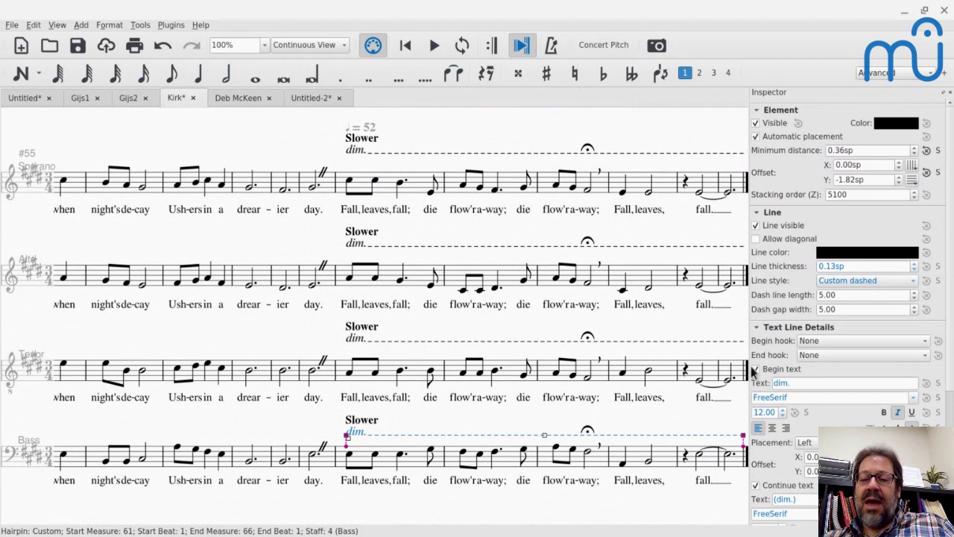
left_click(353, 340, "ctrl")
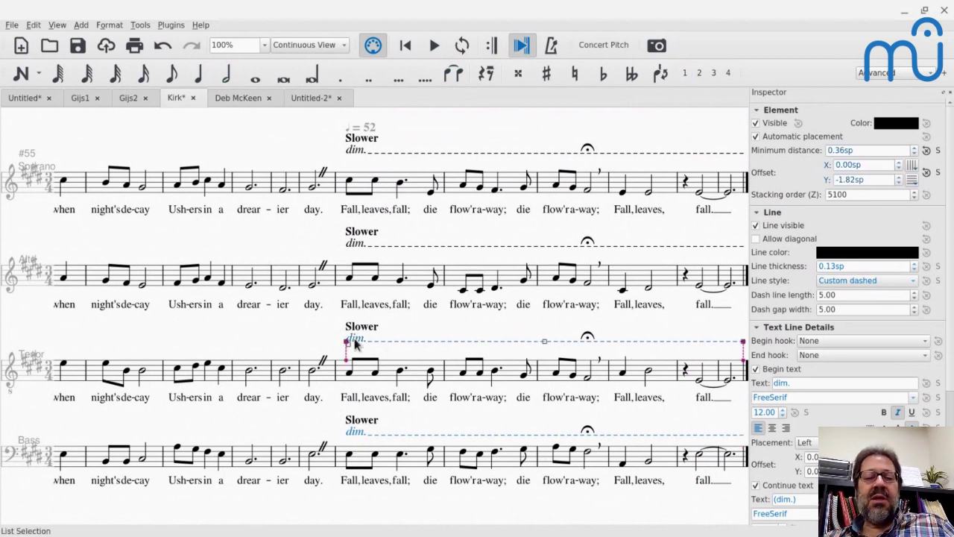
left_click(352, 246, "ctrl")
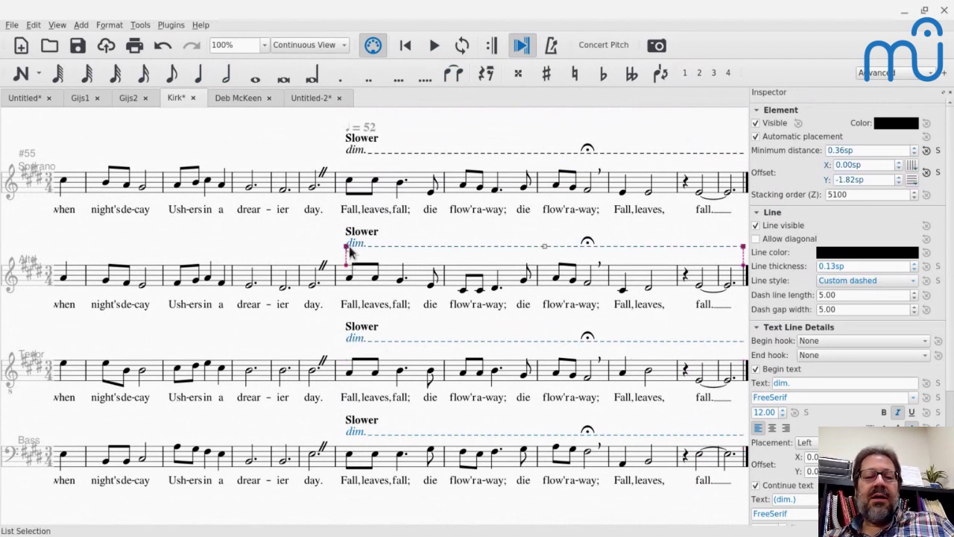
left_click(356, 153, "ctrl")
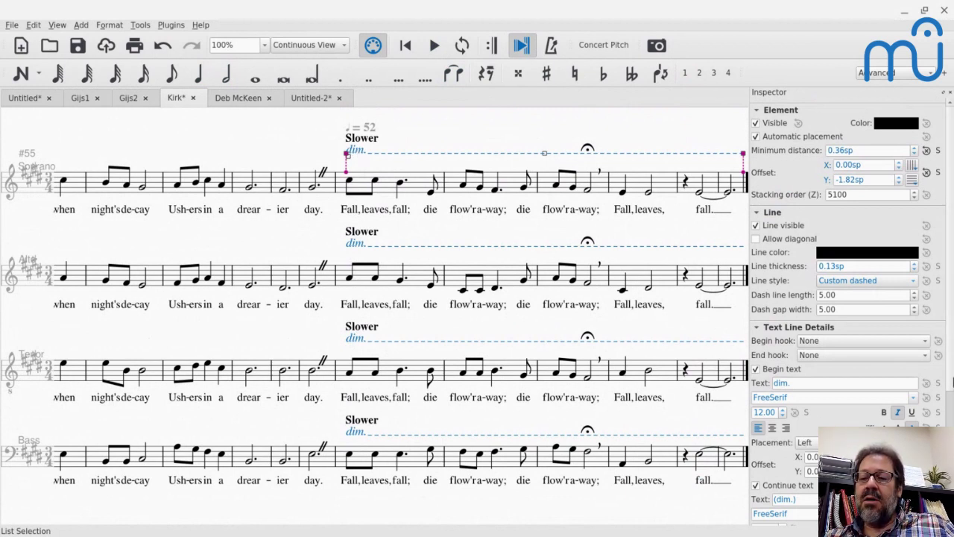
scroll(857, 373, "down", 3)
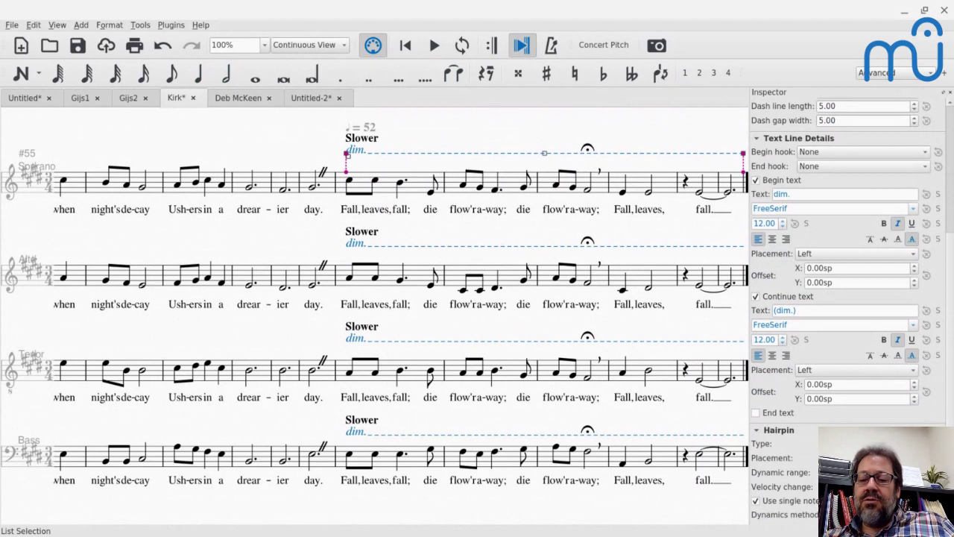
key("Escape")
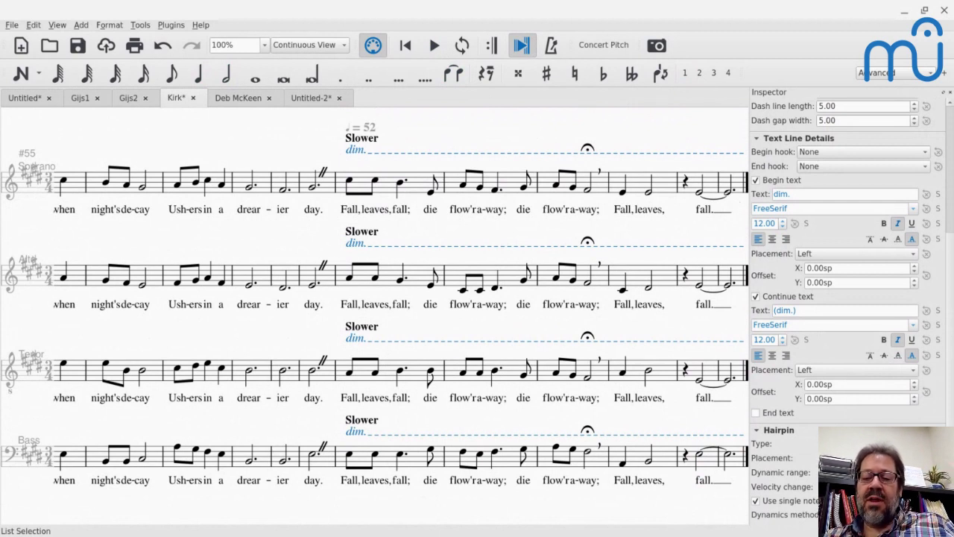
left_click(349, 182)
key("space")
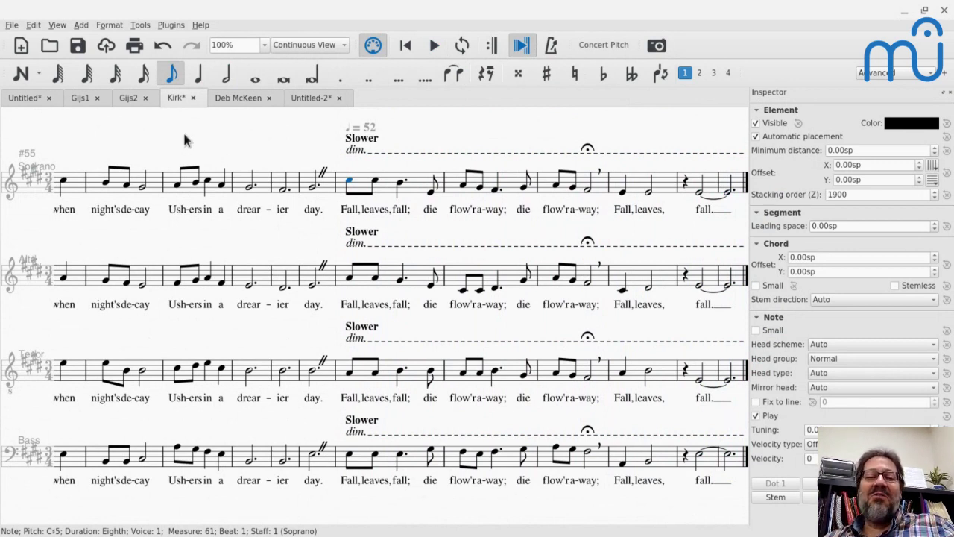
left_click(510, 153)
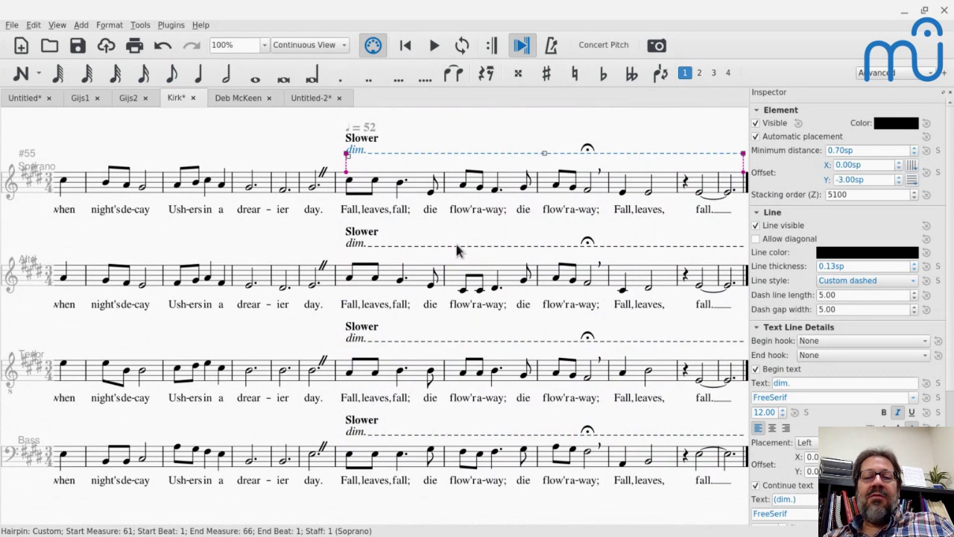
left_click(455, 243, "ctrl")
left_click(431, 342, "ctrl")
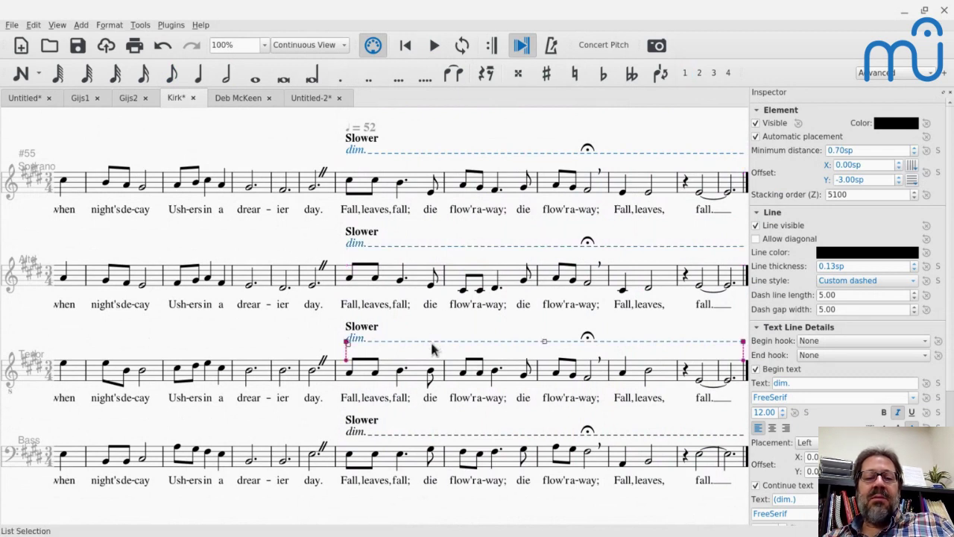
left_click(413, 434, "ctrl")
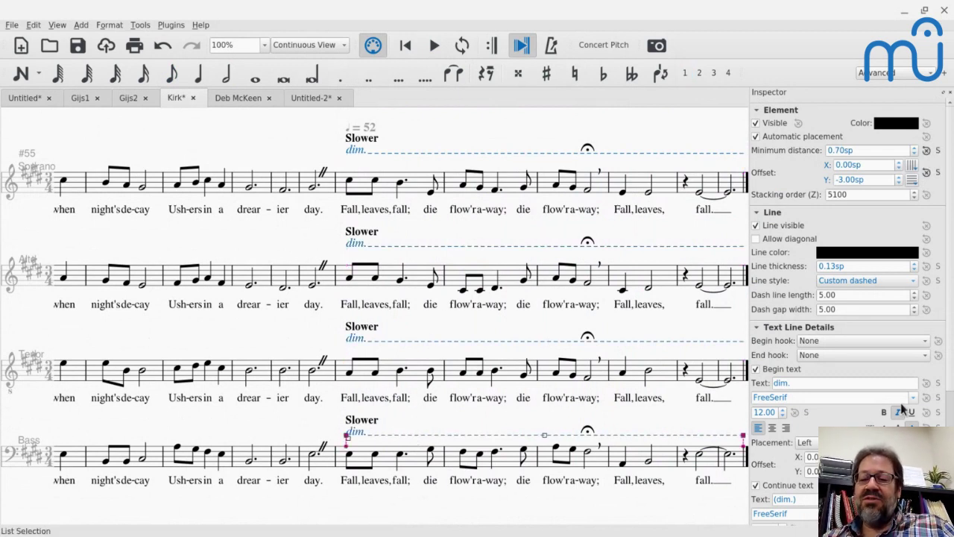
scroll(952, 380, "down", 3)
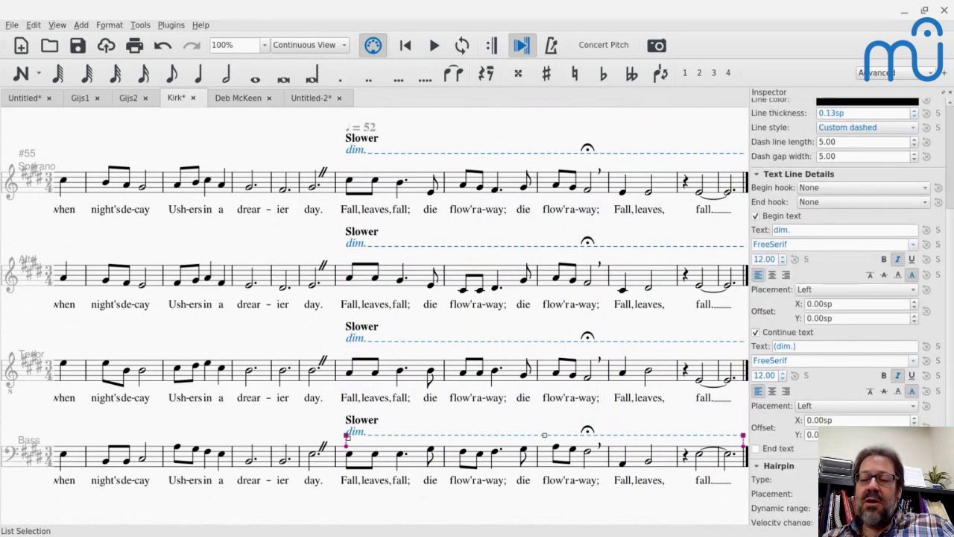
scroll(952, 409, "down", 1)
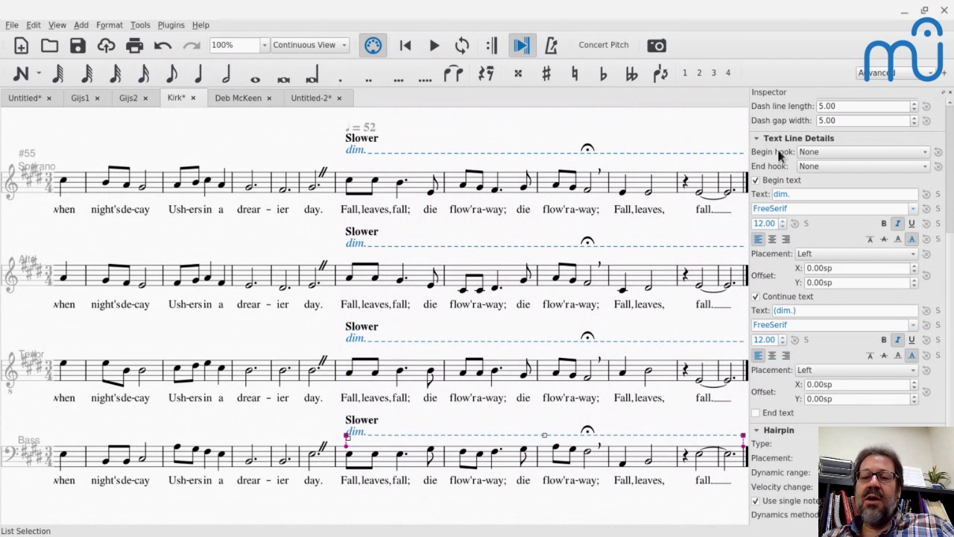
Add pp from the Dynamics palette to the soprano, alto and tenor final notes
left_click(729, 193)
left_click(732, 284, "ctrl")
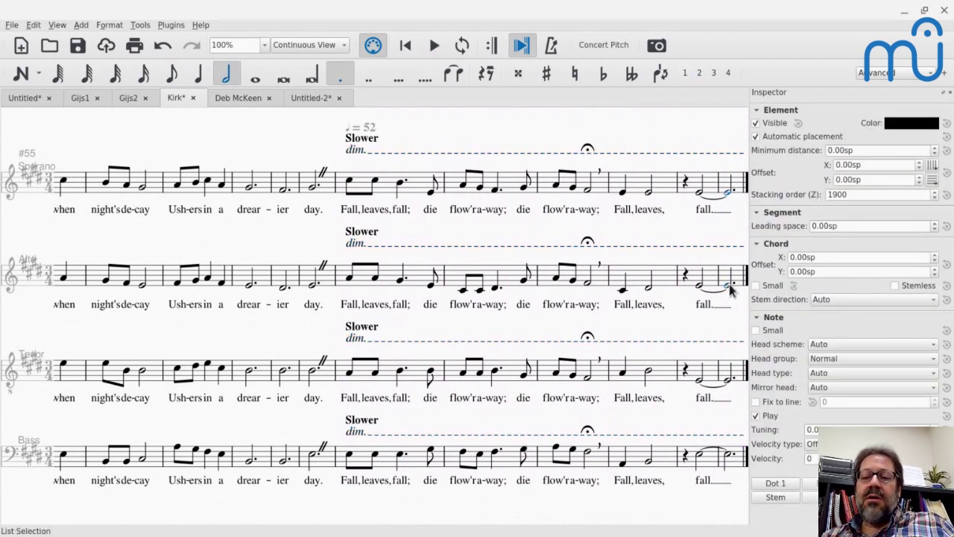
left_click(726, 380, "ctrl")
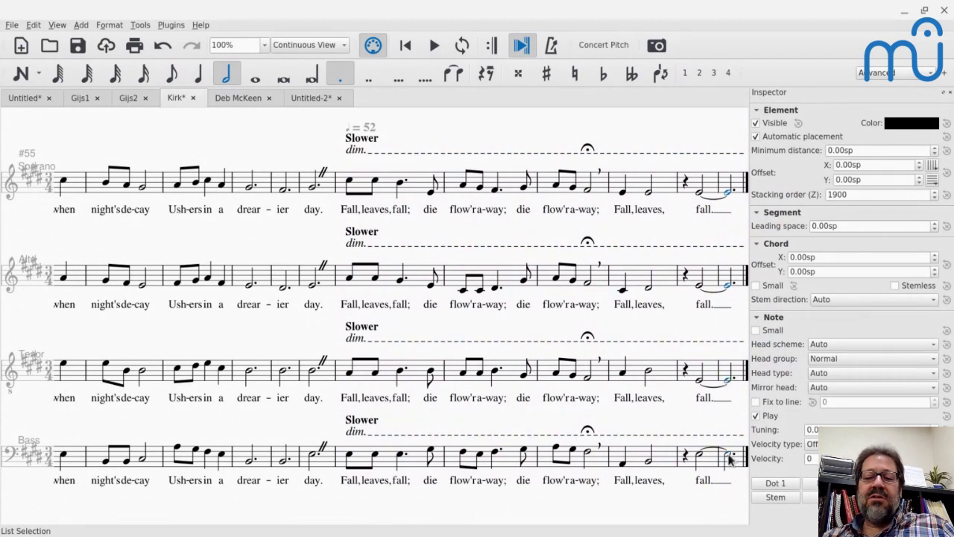
key("F9")
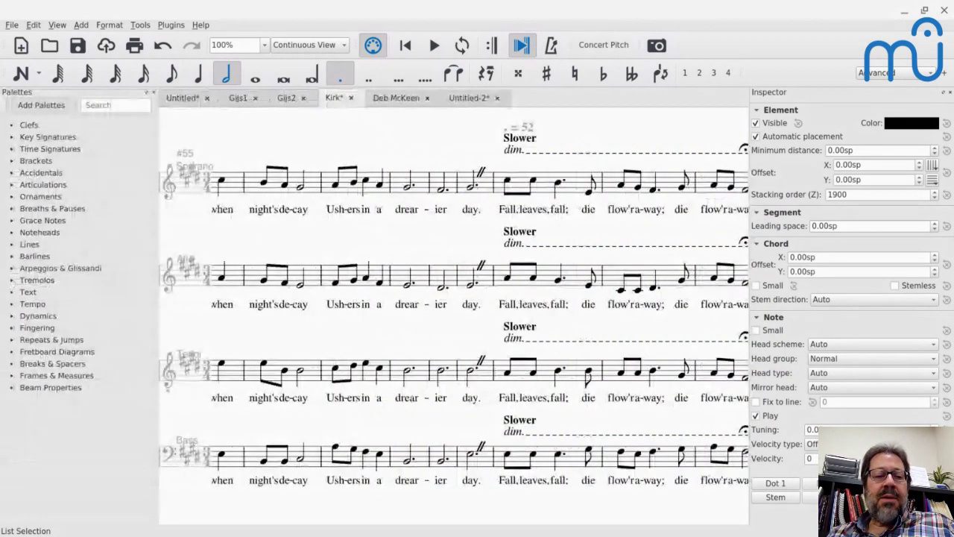
left_click(11, 317)
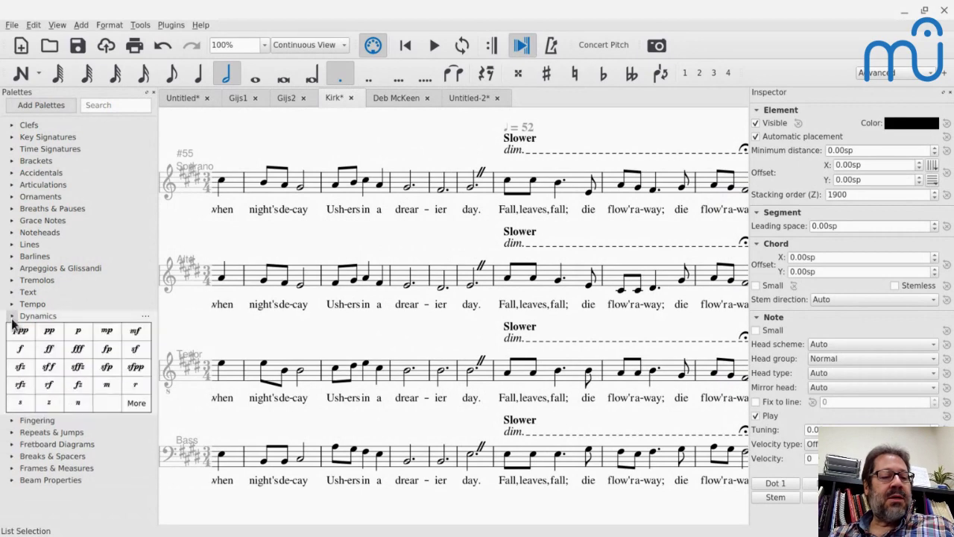
left_click(47, 335)
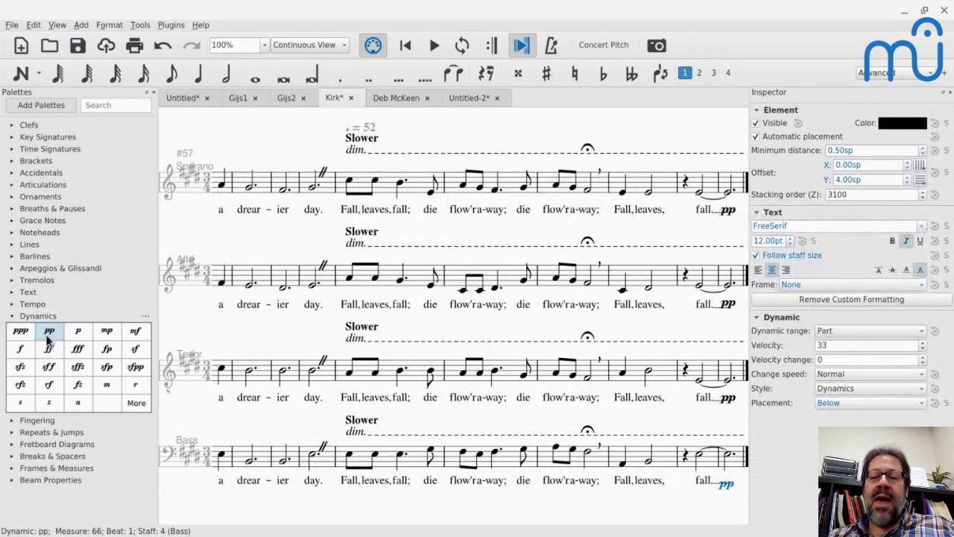
Flip the Alto's pp above its staff
left_click(728, 305)
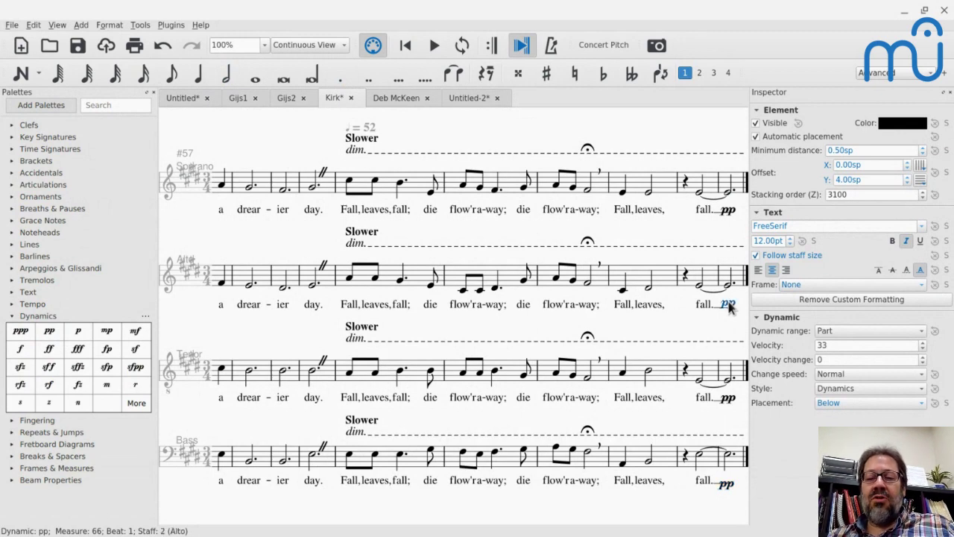
scroll(553, 312, "left", 10)
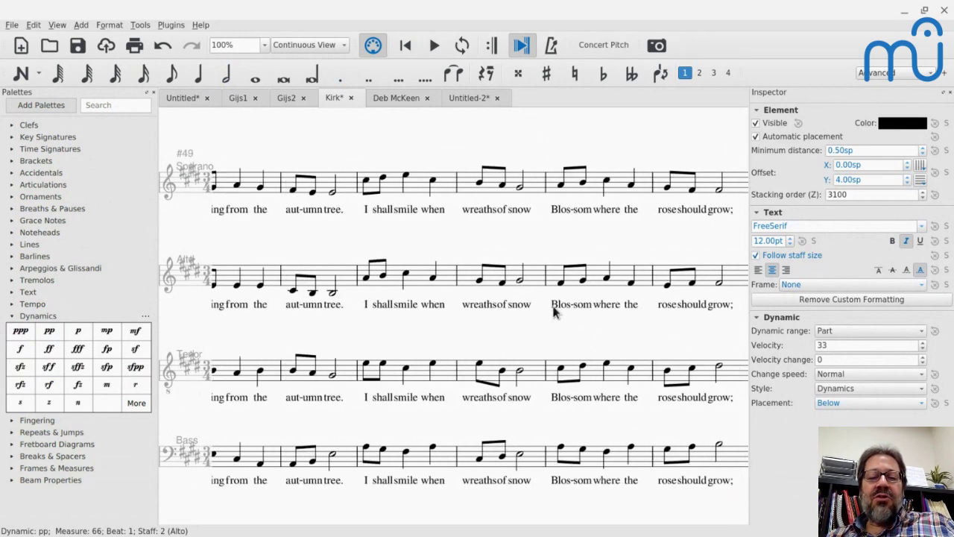
scroll(553, 311, "left", 5)
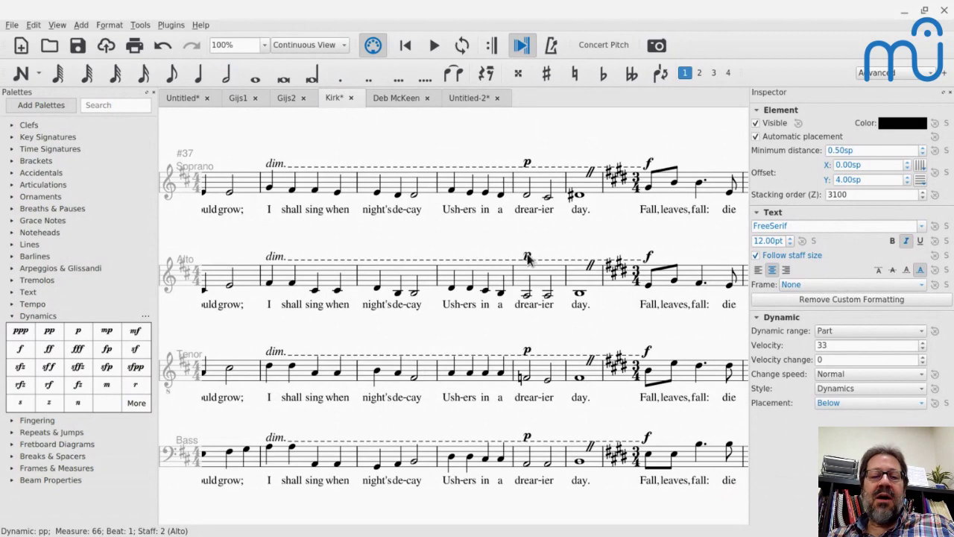
scroll(528, 257, "right", 18)
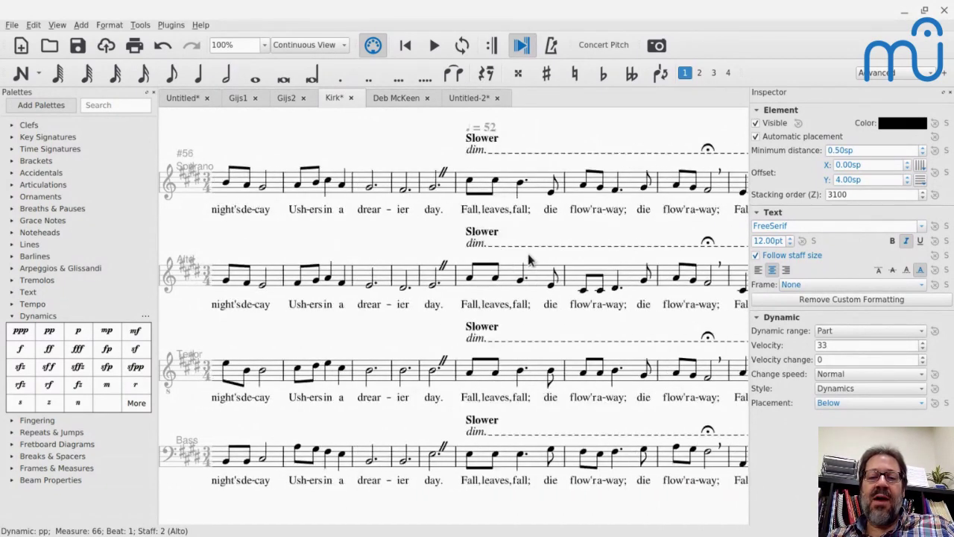
scroll(588, 334, "left", 5)
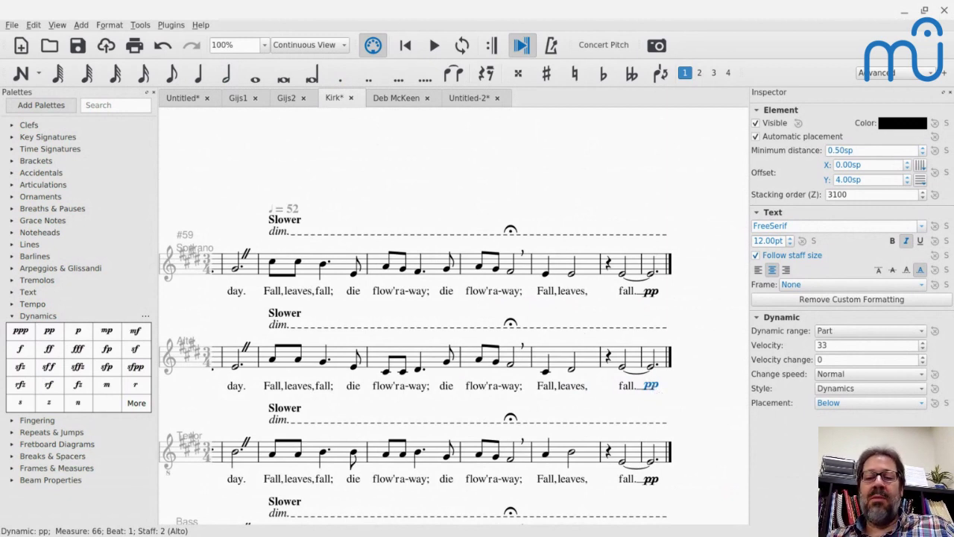
key("x")
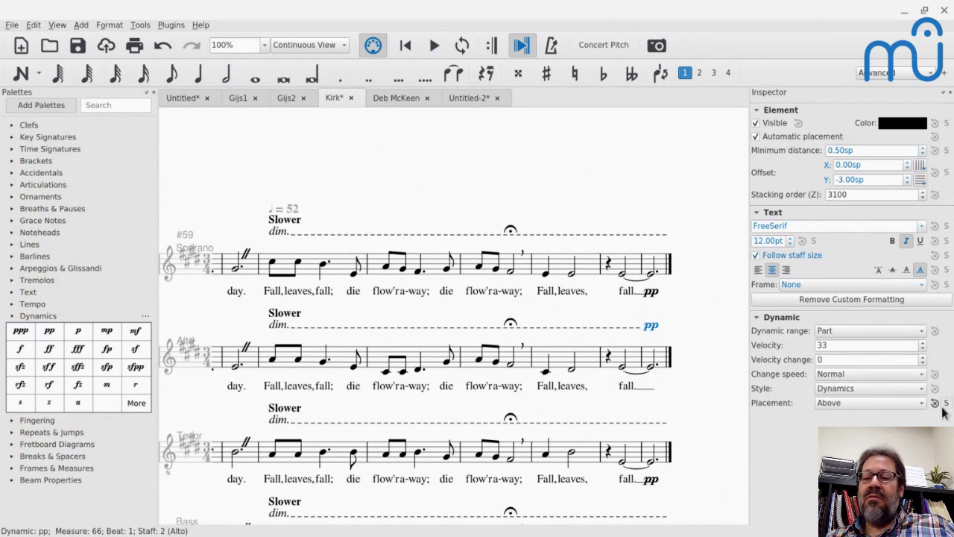
scroll(534, 327, "left", 5)
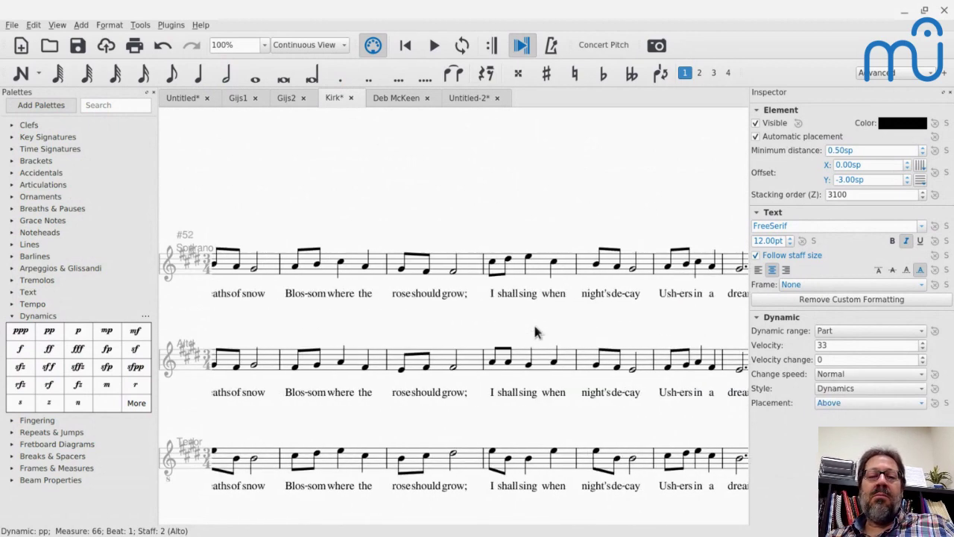
scroll(535, 330, "left", 7)
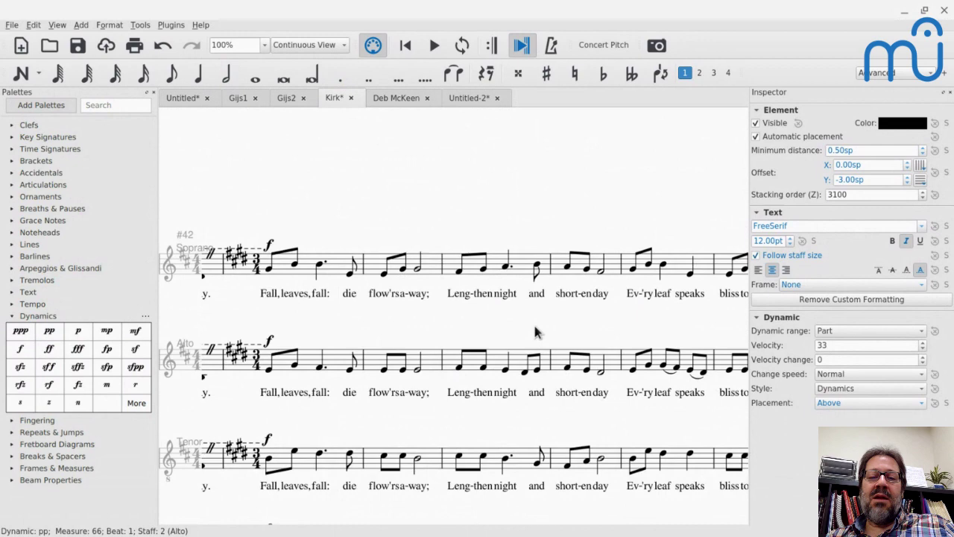
scroll(533, 332, "right", 10)
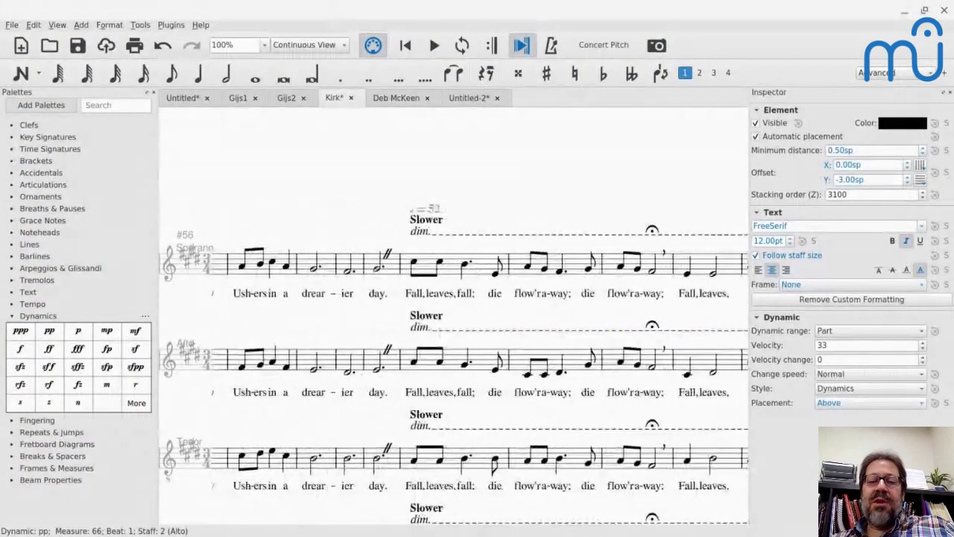
scroll(517, 246, "down", 3)
scroll(517, 246, "left", 6)
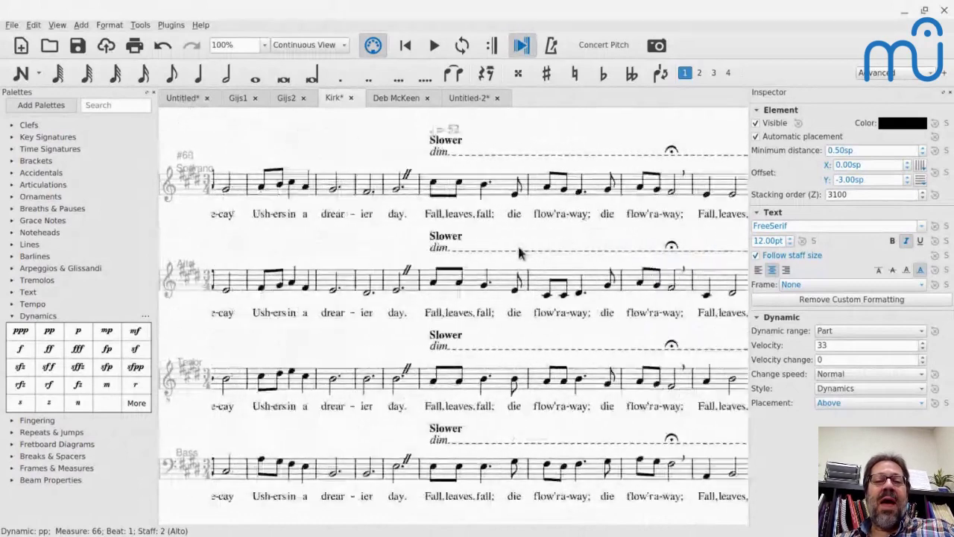
left_click(383, 186)
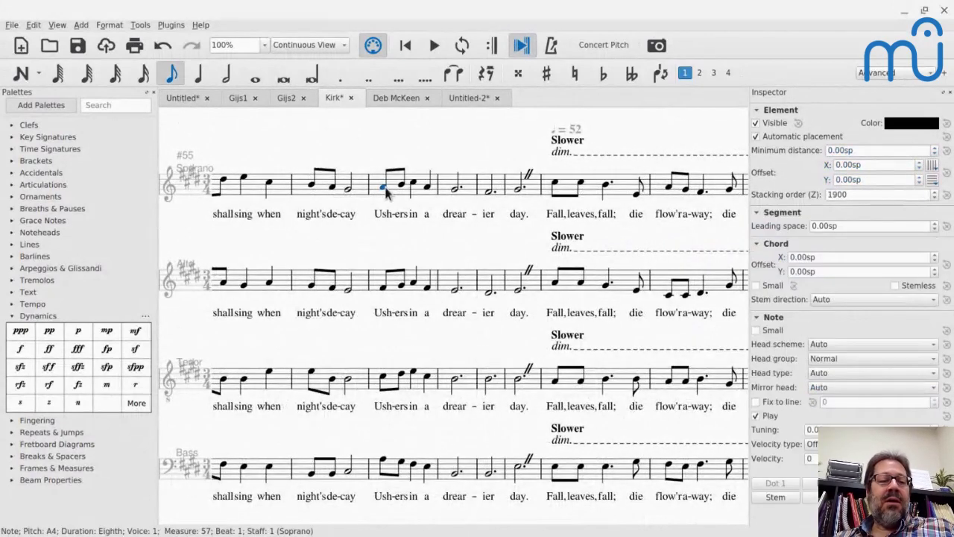
Try an mp dynamic on the soprano note in measure 57, then undo it
left_click(106, 332)
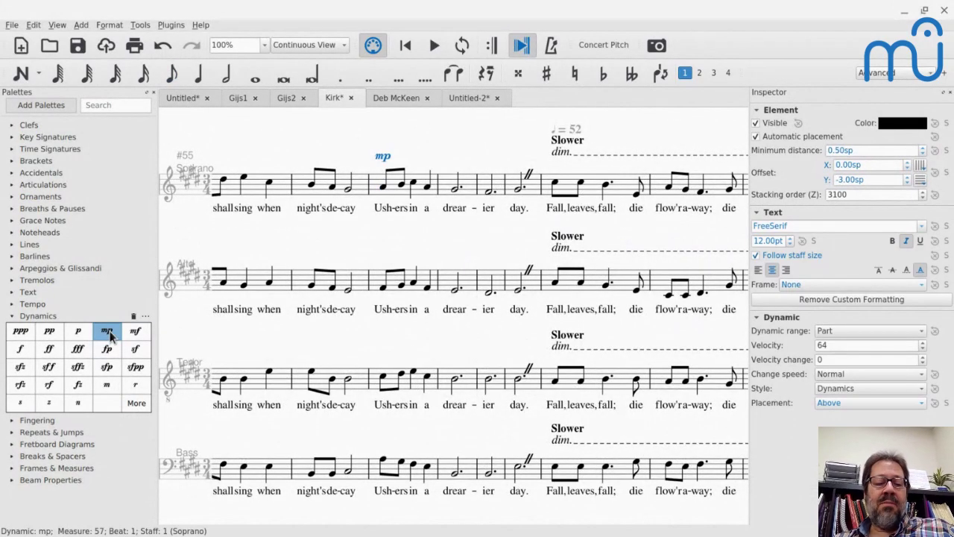
key("ctrl+z")
scroll(294, 317, "right", 6)
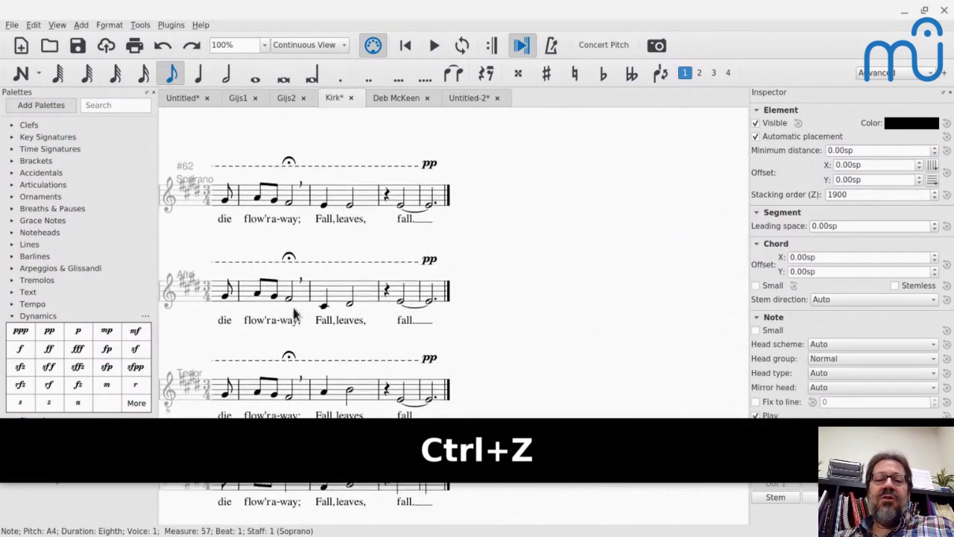
scroll(294, 317, "left", 6)
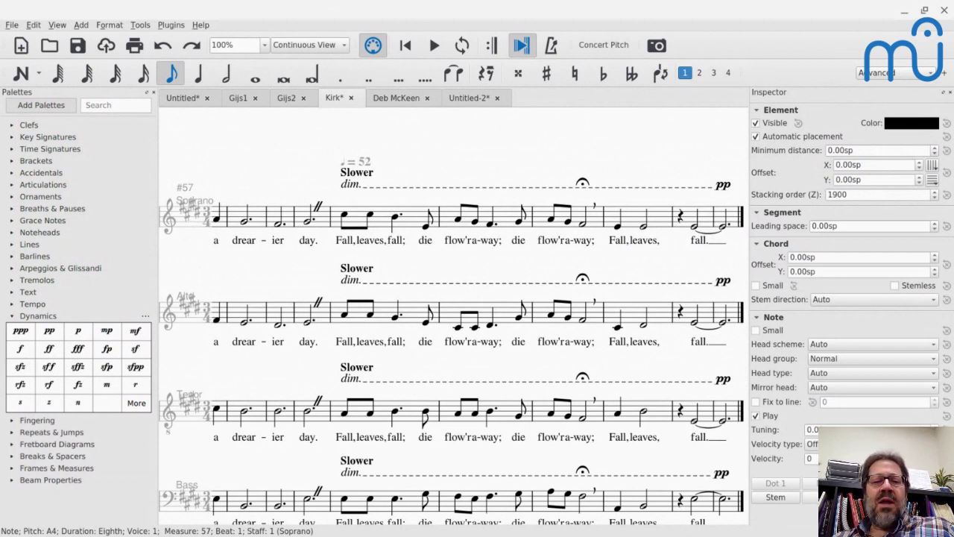
Exit the Soprano lyric 'Fall,' and switch the score to Page View
double_click(346, 246)
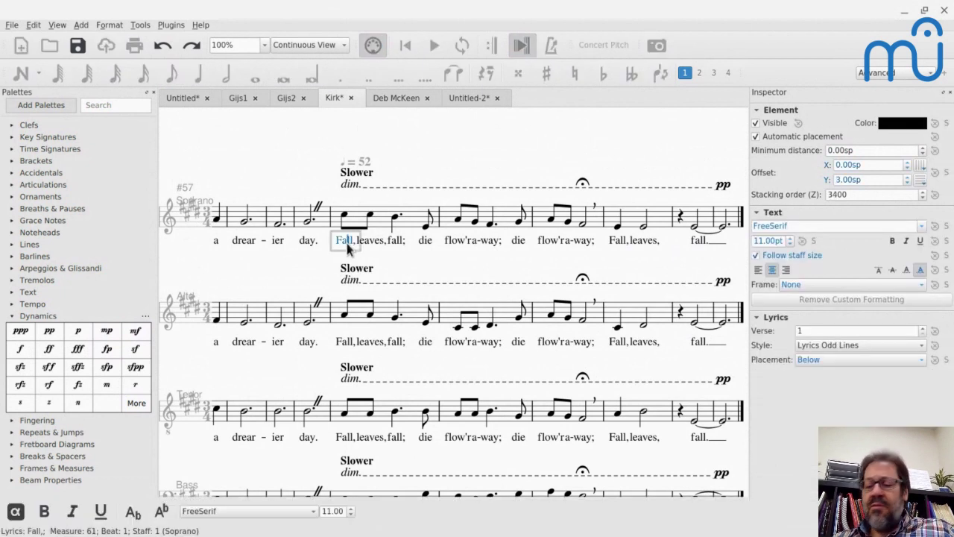
left_click(346, 242)
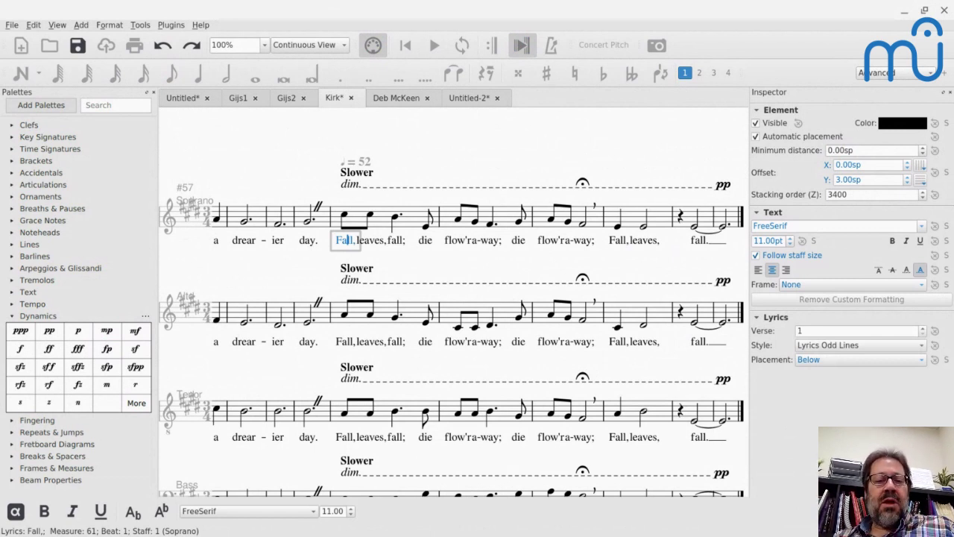
key("Escape")
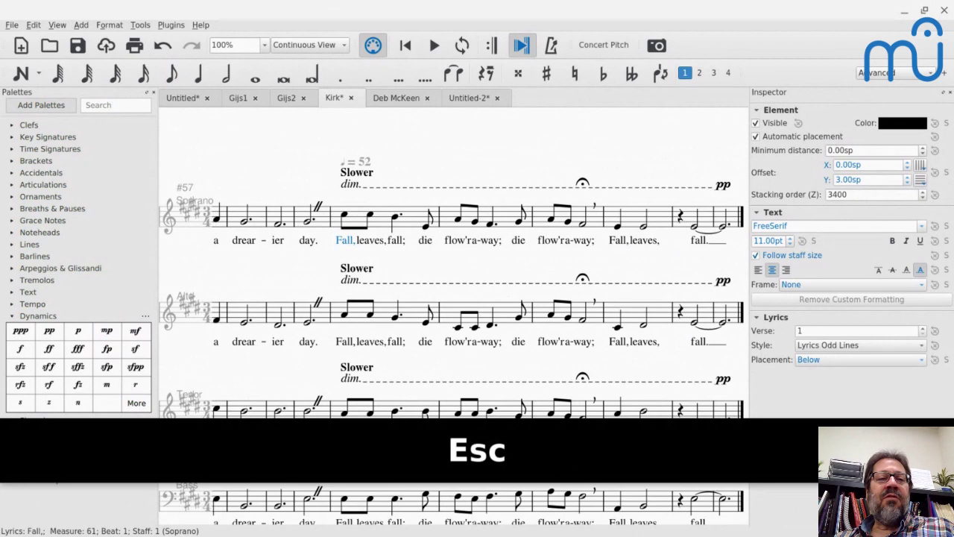
left_click(296, 46)
left_click(294, 32)
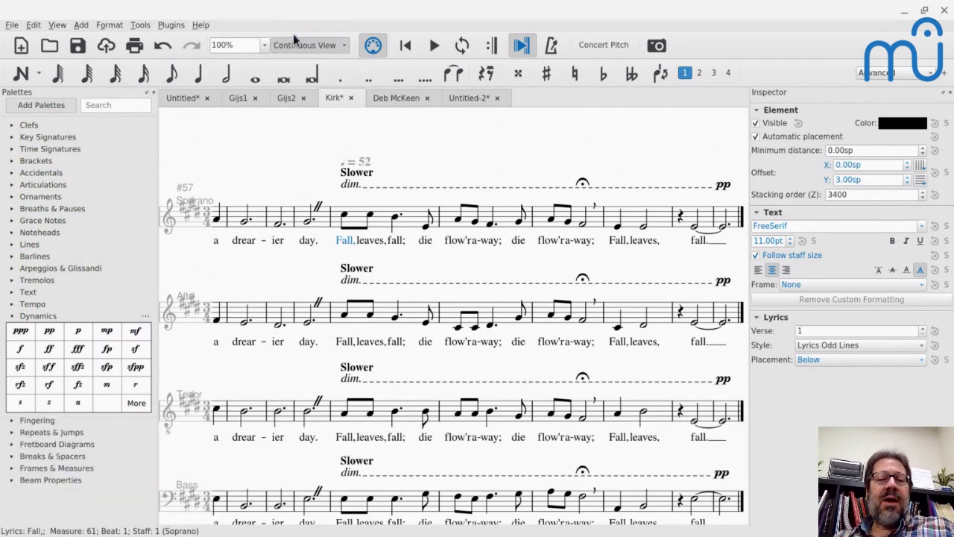
Enter trial lyrics 'xc', 'c c c c c c', 'c', 'cc', 'c' on extra verses under Soprano 'shall'
double_click(379, 200)
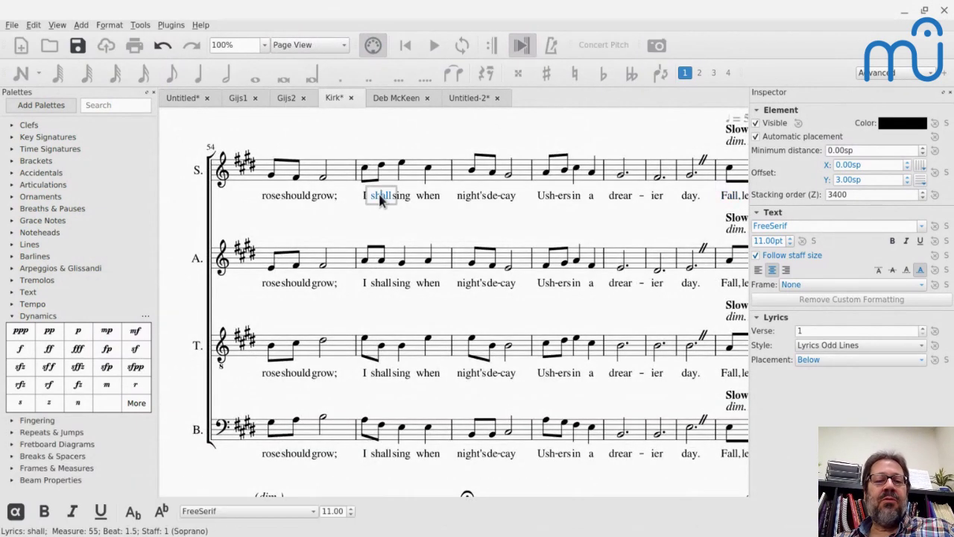
key("Return")
type("xc")
key("Return")
type("c c c c c c")
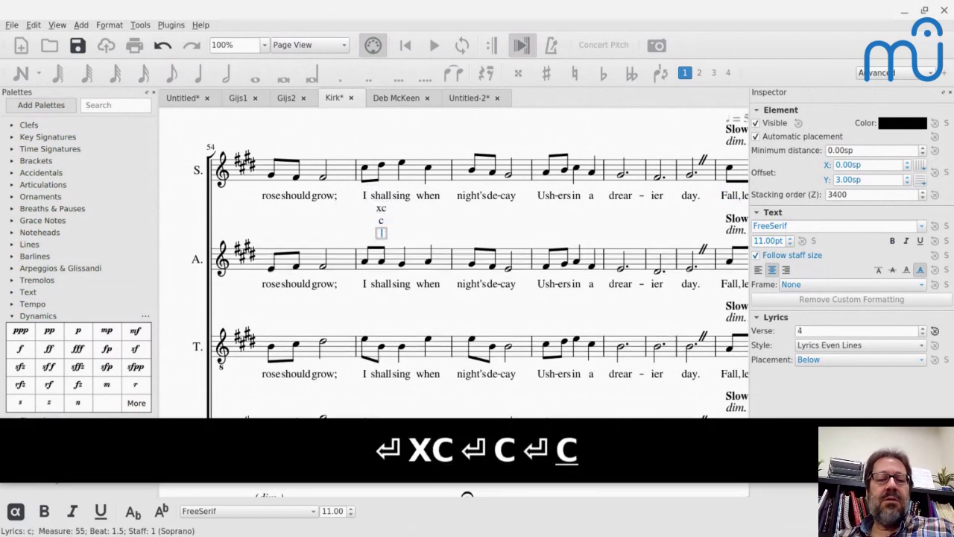
key("Return")
type("c")
key("Return")
type("c")
key("Return")
type("cc")
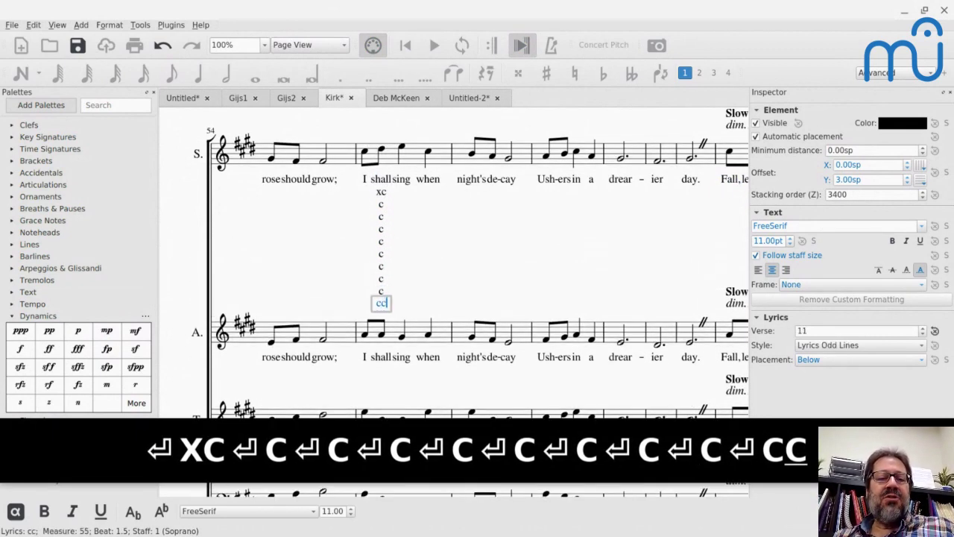
key("Return")
type("c")
key("Escape")
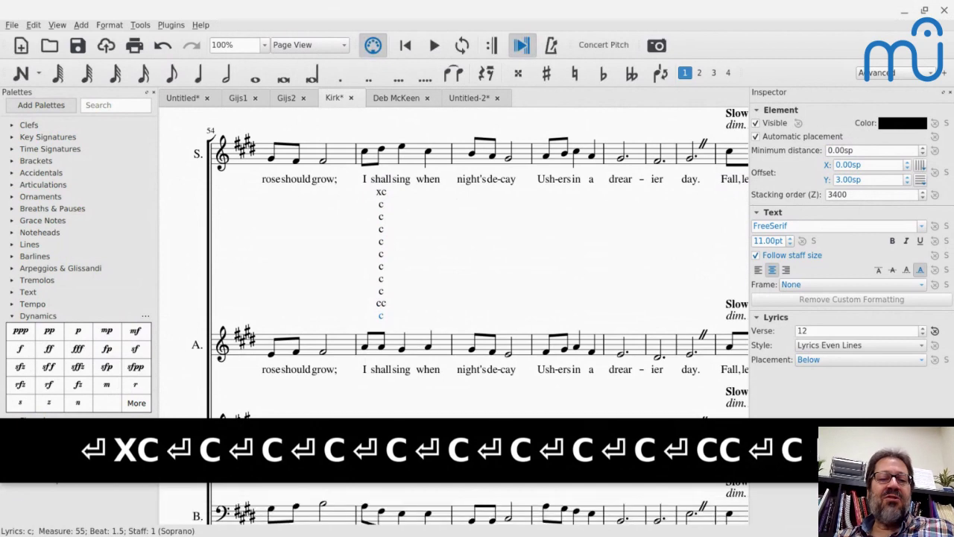
Return to Continuous View and undo the trial lyrics back to the Alto pp above
left_click(308, 44)
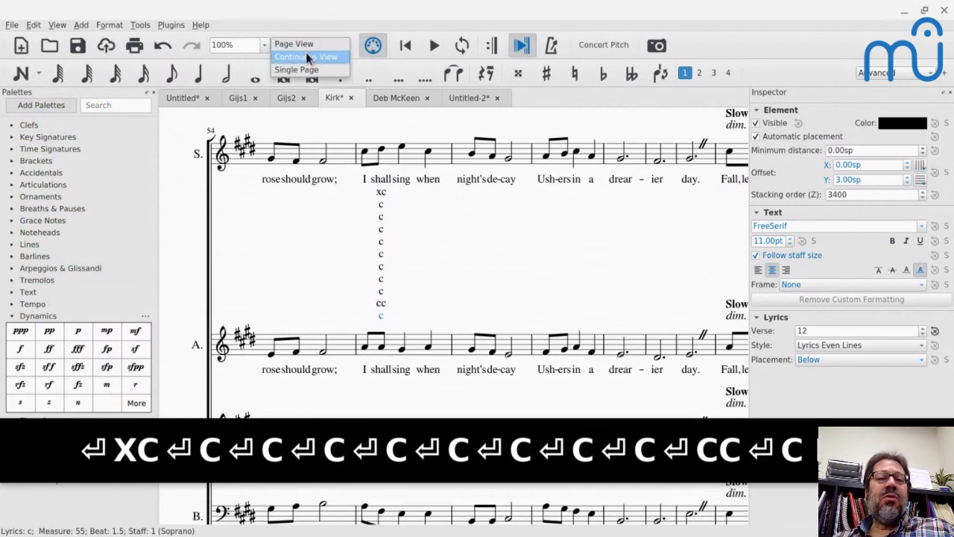
left_click(305, 59)
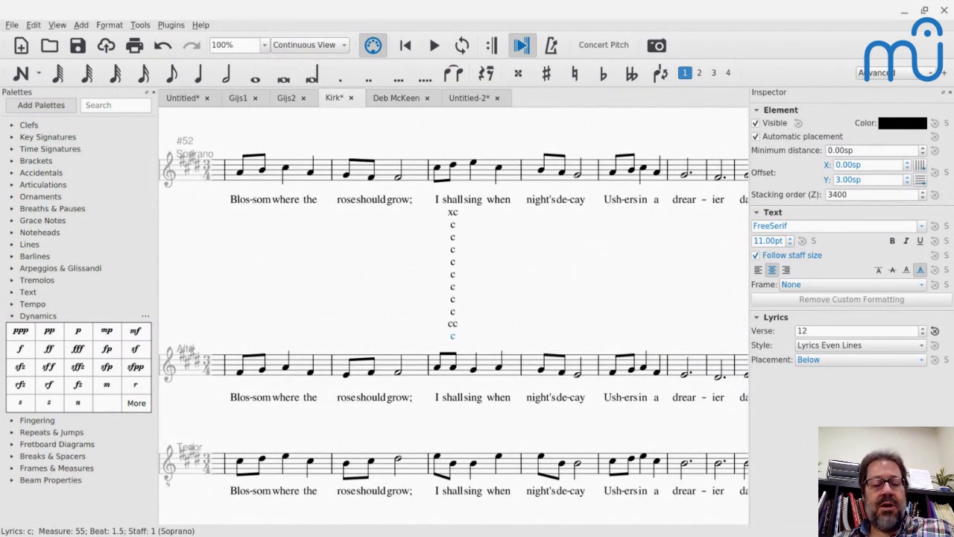
key("ctrl+z")
key("ctrl+z")
key("ctrl+z")
key("ctrl+z")
key("ctrl+z")
key("ctrl+z")
key("ctrl+z")
key("ctrl+z")
key("ctrl+z")
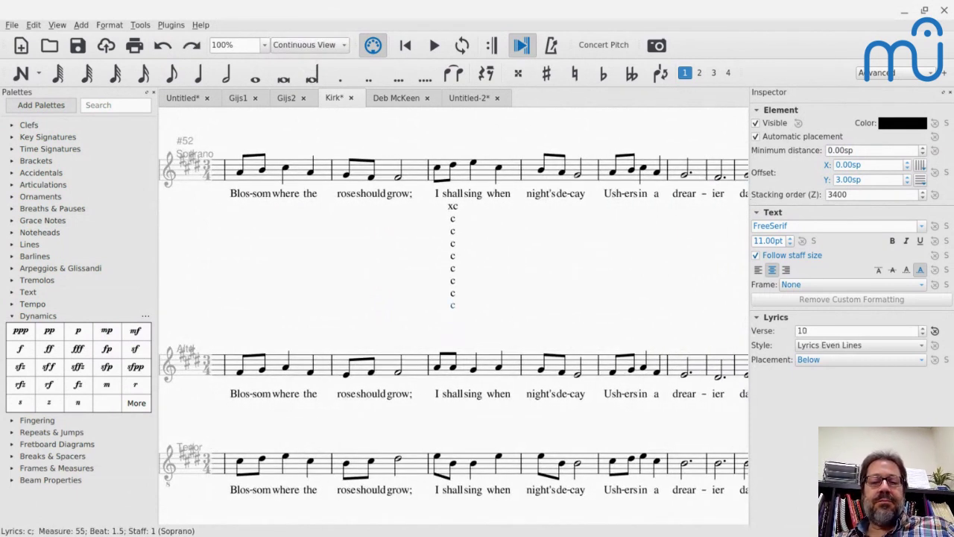
key("ctrl+z")
key("ctrl+z")
key("ctrl+z")
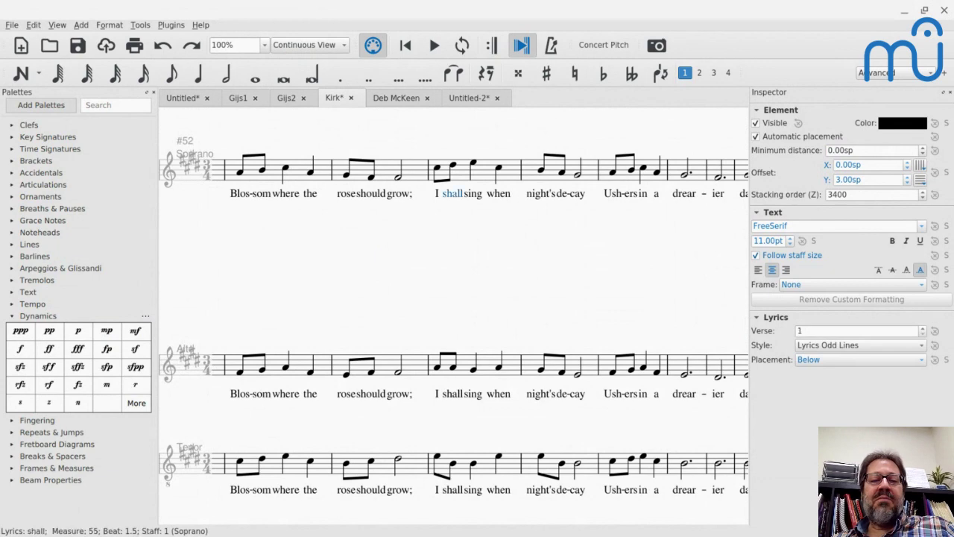
key("ctrl+z")
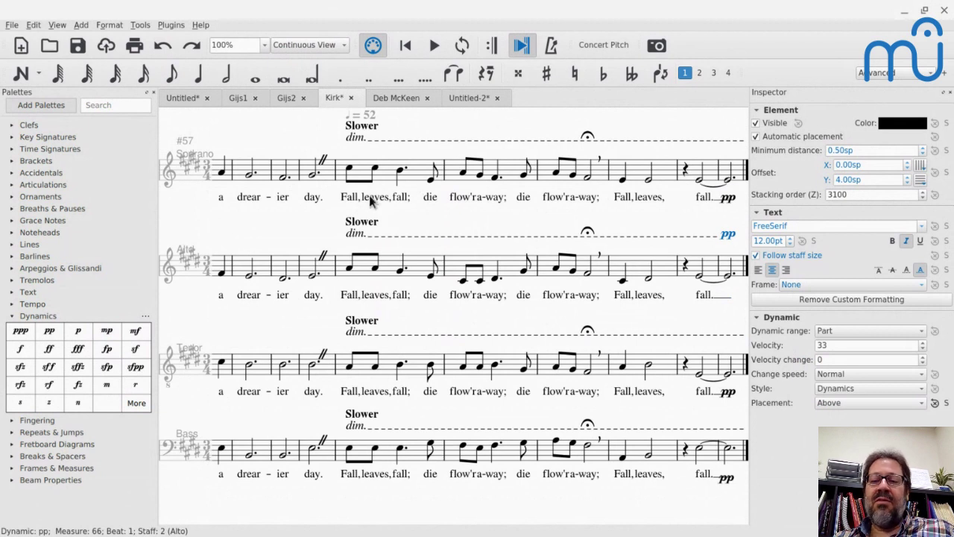
Redo the pp placement change on the Soprano pp in measure 66
left_click(352, 172)
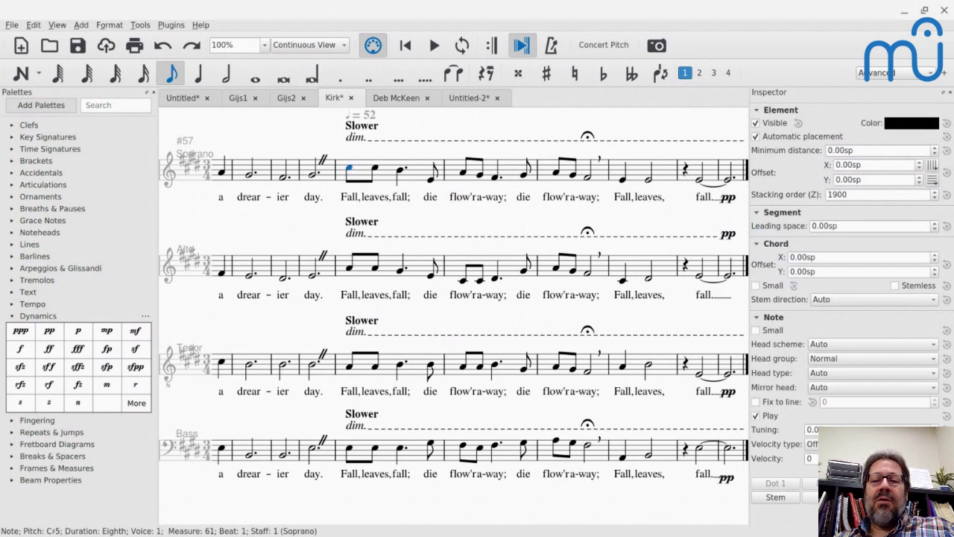
left_click(729, 198)
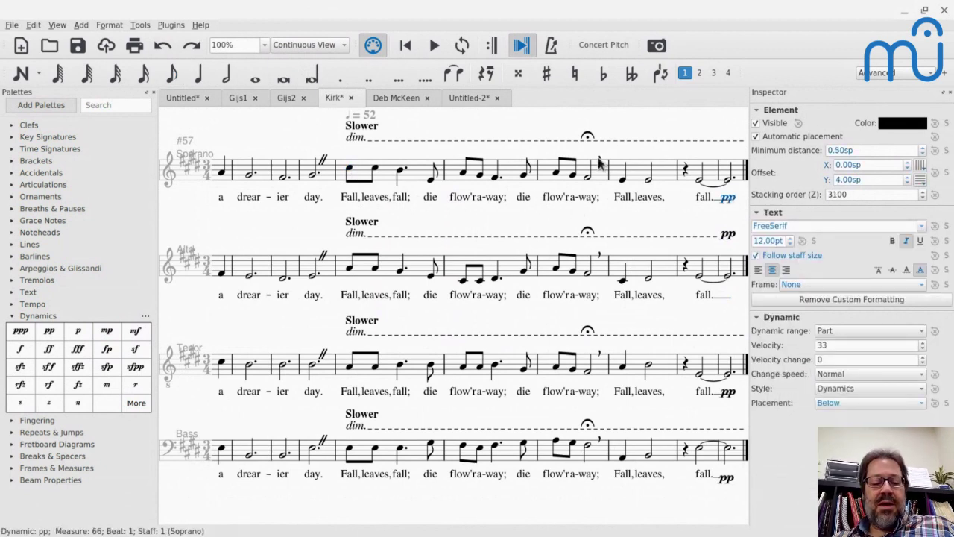
key("ctrl+shift+z")
key("ctrl+shift+z")
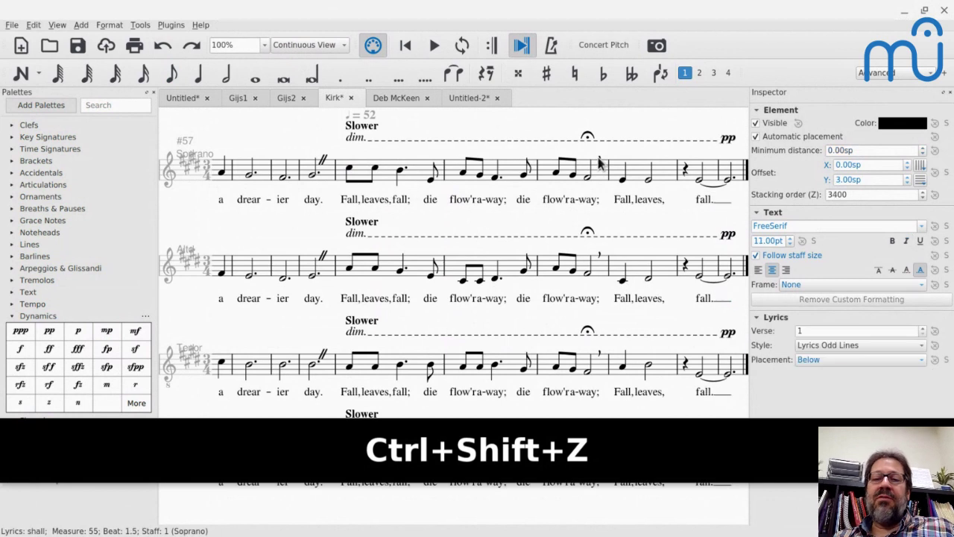
Play back the final measures from measure 61, then clear the selection
left_click(366, 175)
key("space")
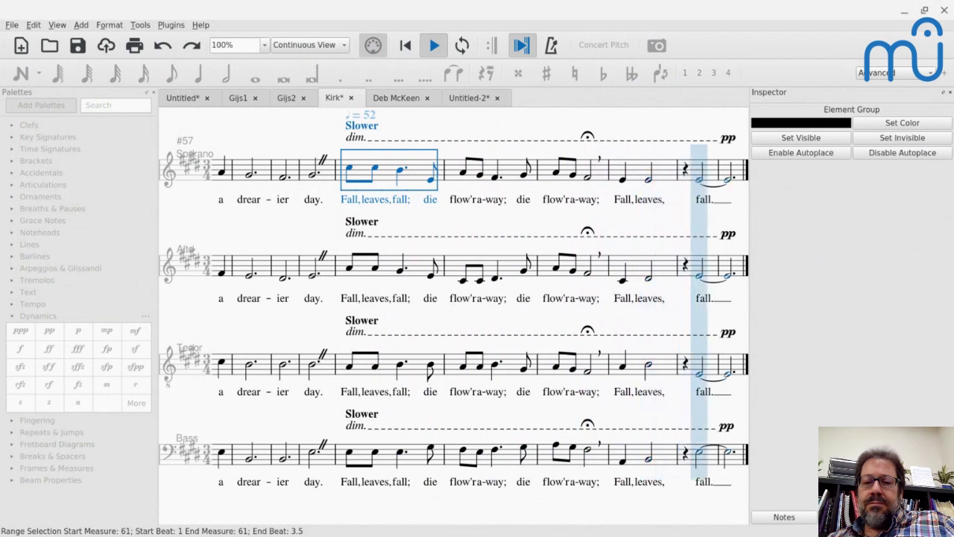
key("space")
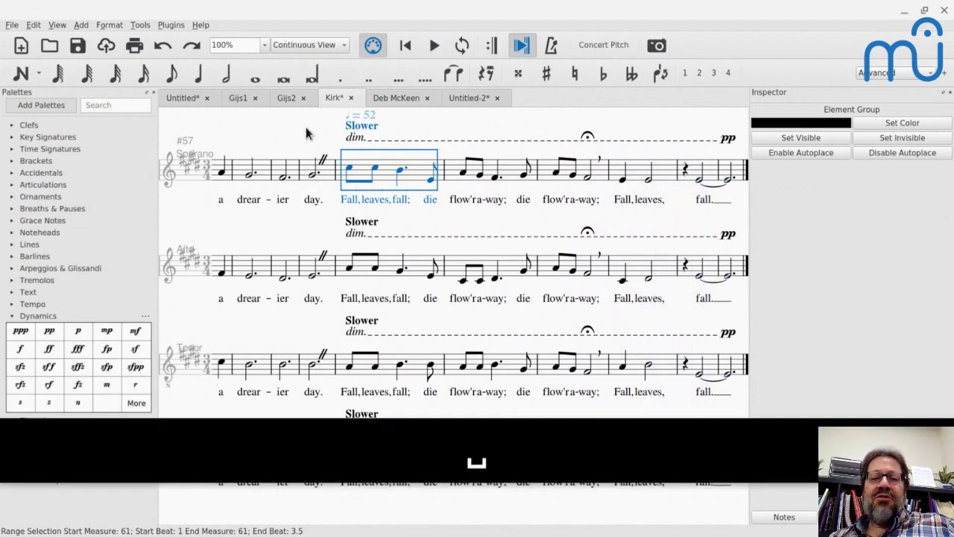
left_click(428, 141)
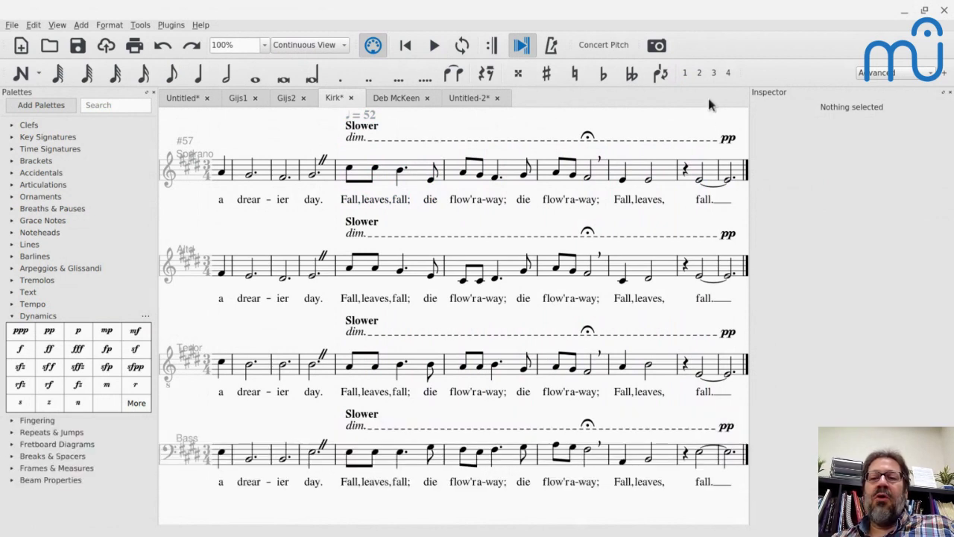
Shorten the Soprano, Alto, Tenor and Bass dim. lines by one note each
left_click(706, 148)
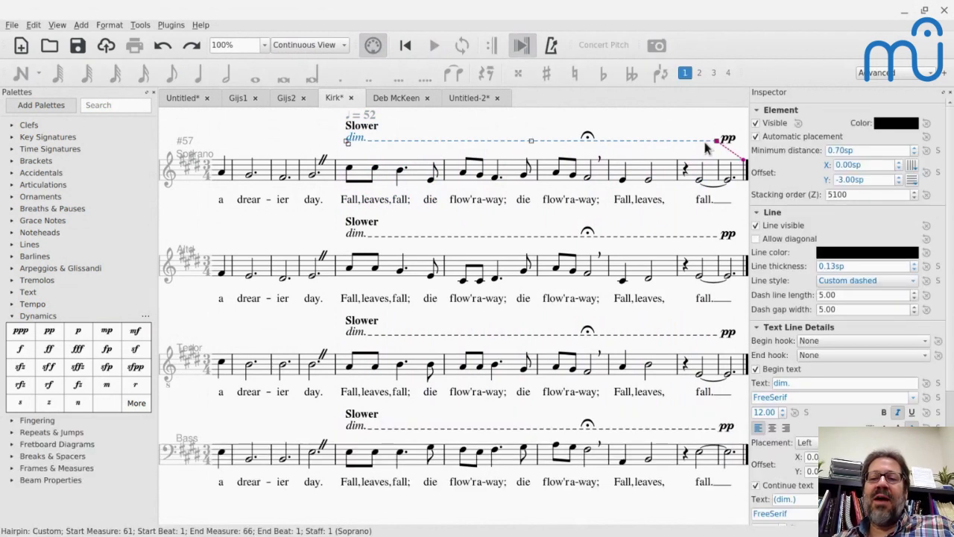
key("shift+Left")
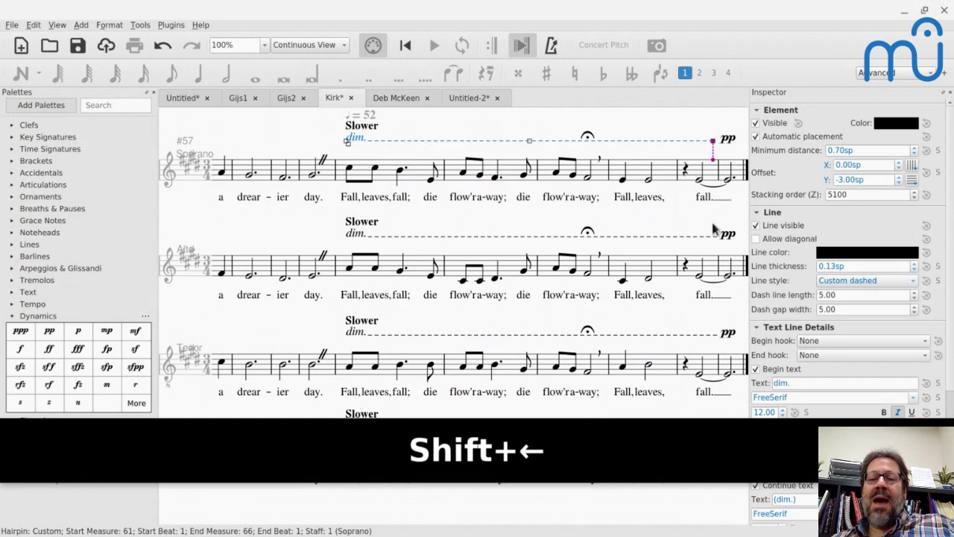
key("Escape")
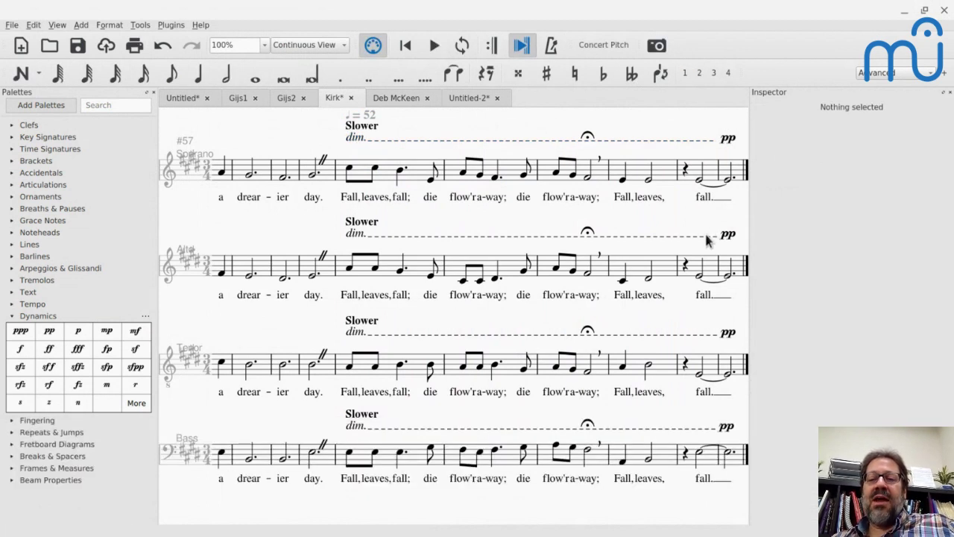
left_click(706, 237)
key("shift+Left")
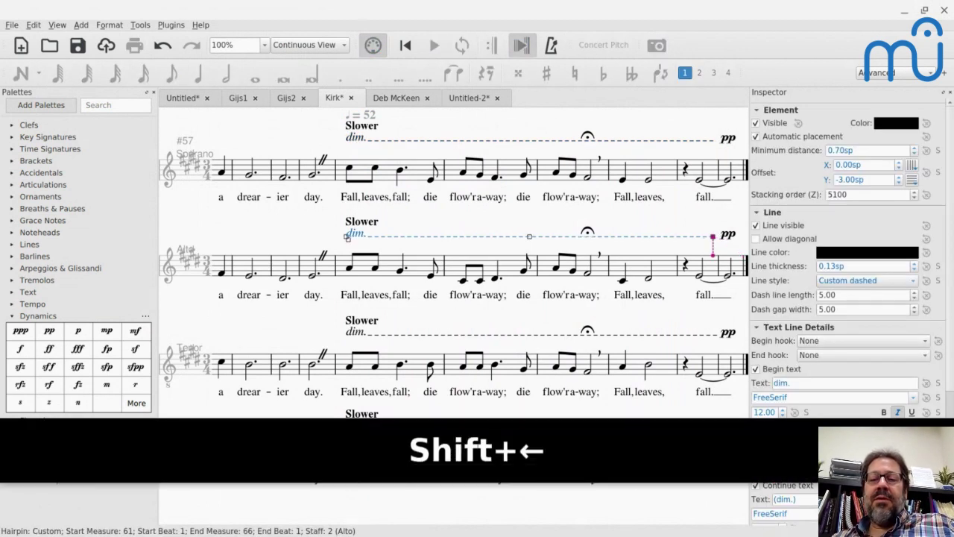
left_click(688, 337)
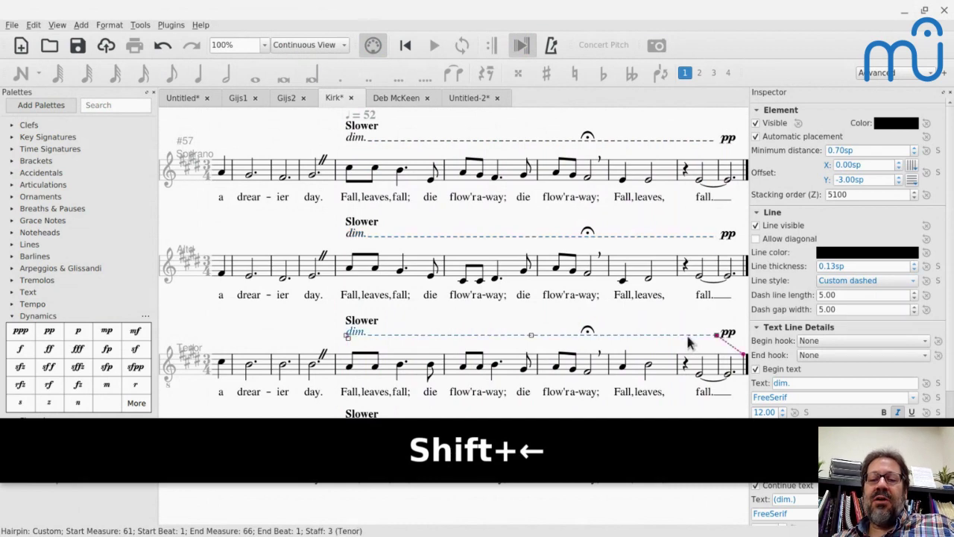
key("shift+Left")
key("Escape")
scroll(688, 343, "down", 4)
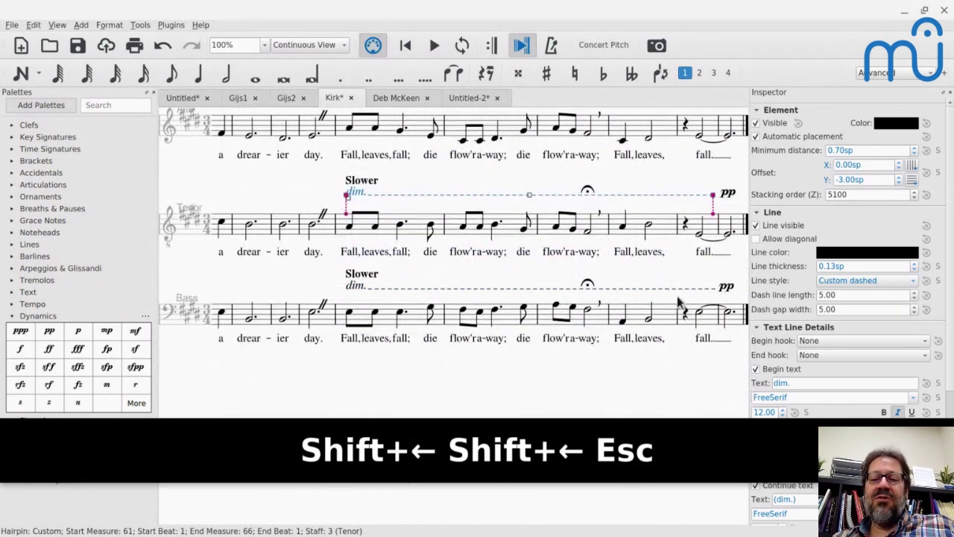
left_click(679, 288)
key("shift+Left")
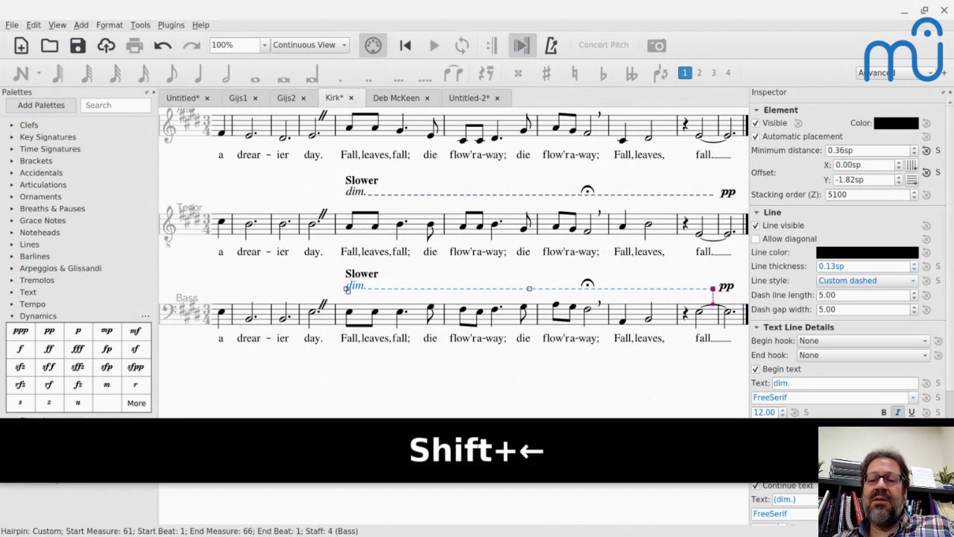
key("Escape")
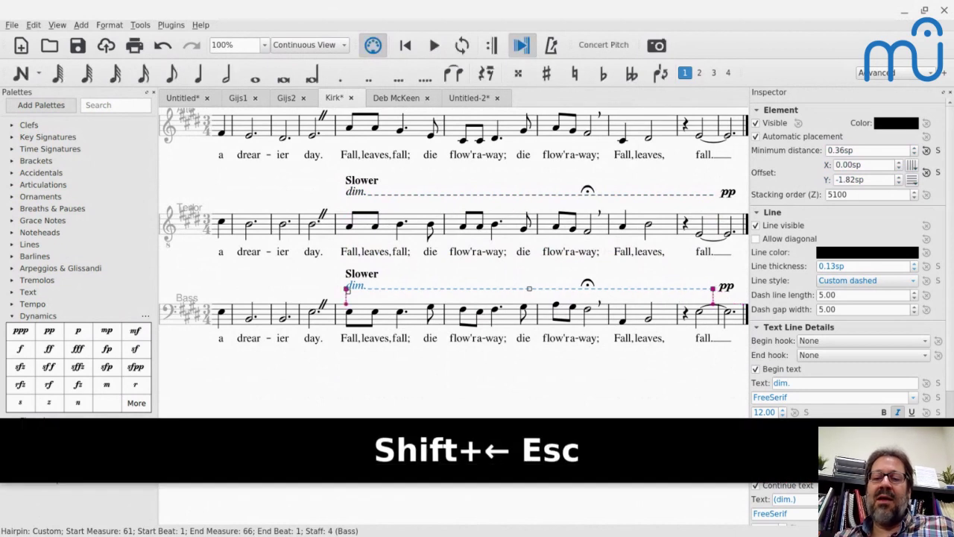
Play back the ending from Bass measure 63
left_click(576, 315)
key("space")
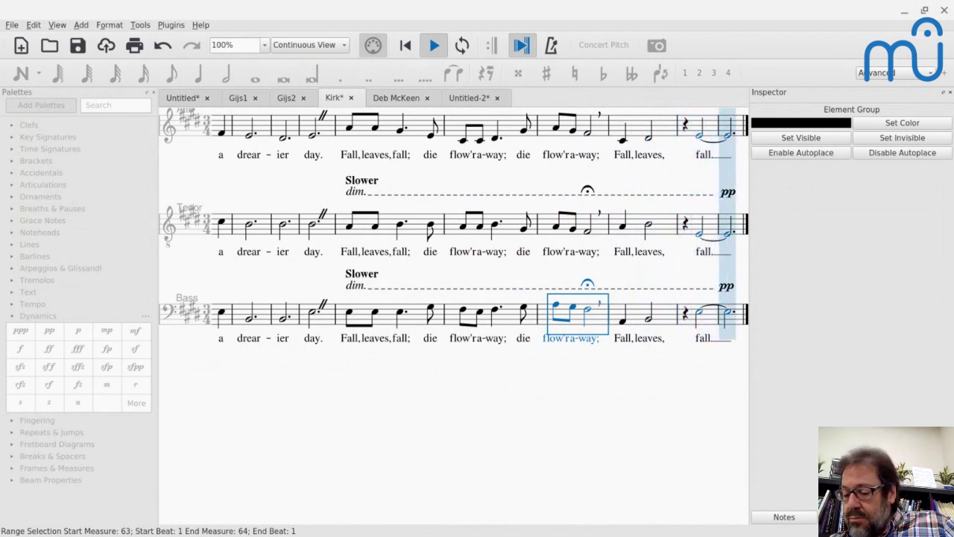
key("space")
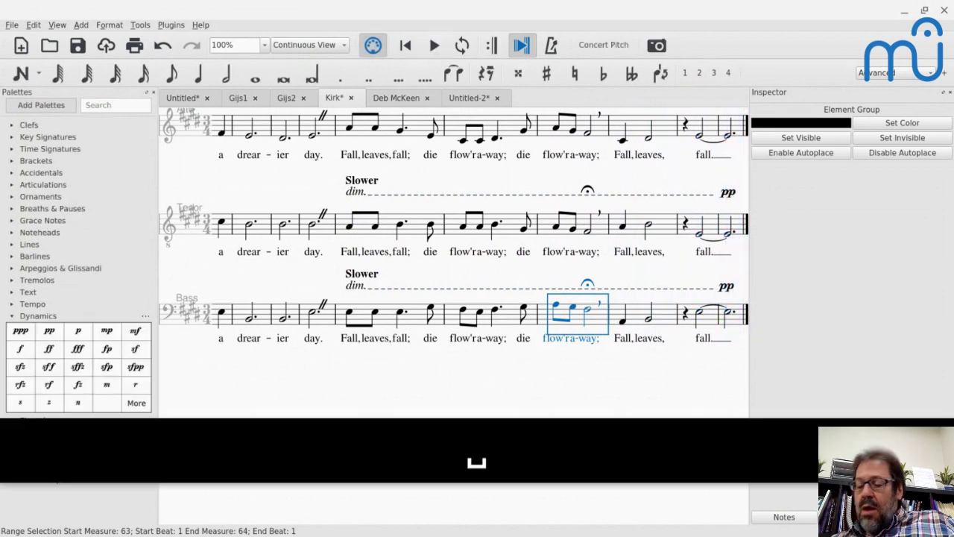
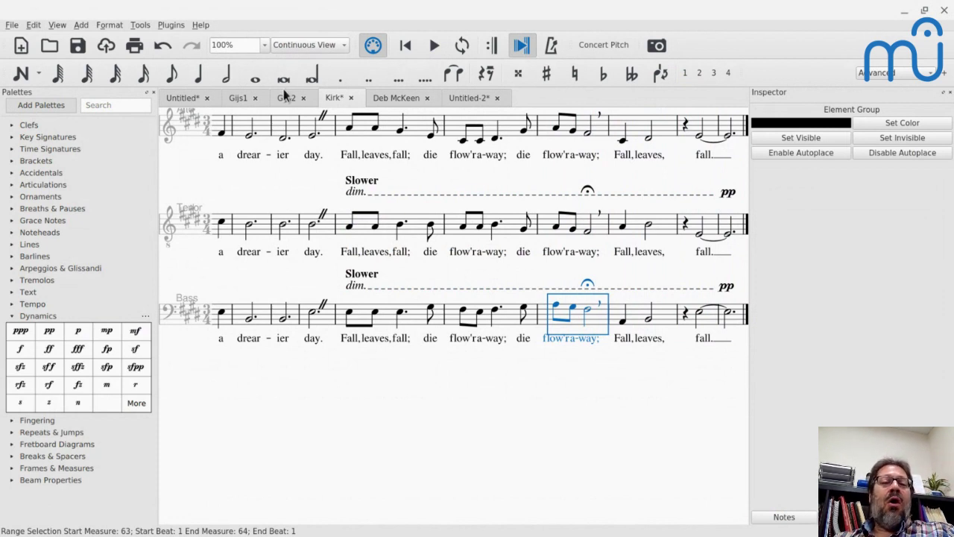
Try octave shifts on the tenor dotted quarter note, then switch the score to Page View
left_click(350, 129)
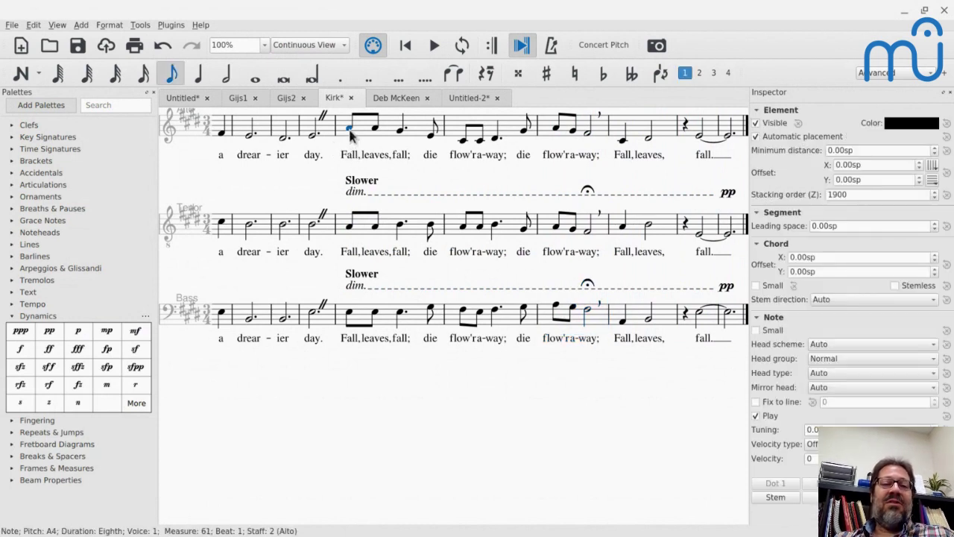
left_click(400, 226)
key("ctrl+Up")
key("ctrl+Up")
key("ctrl+Up")
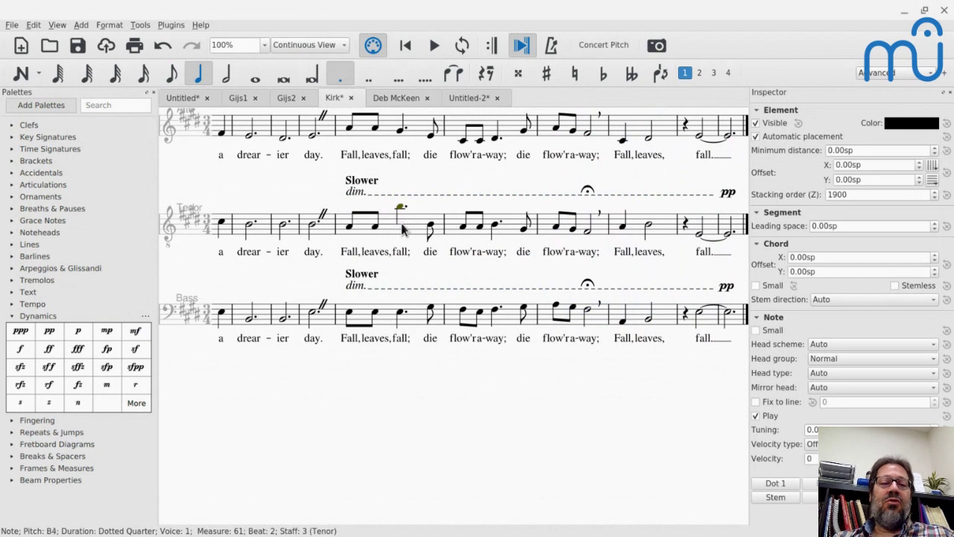
key("ctrl+Down")
key("ctrl+Down")
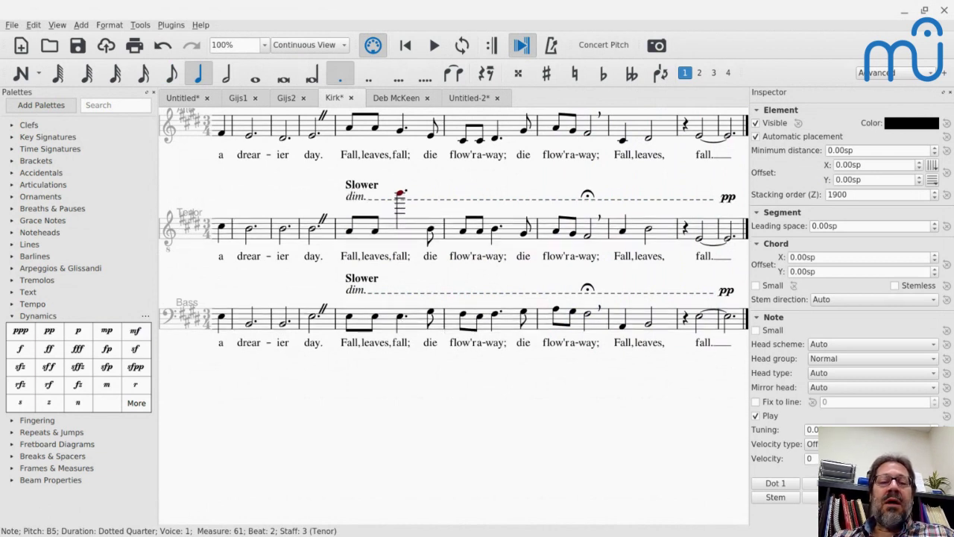
key("Escape")
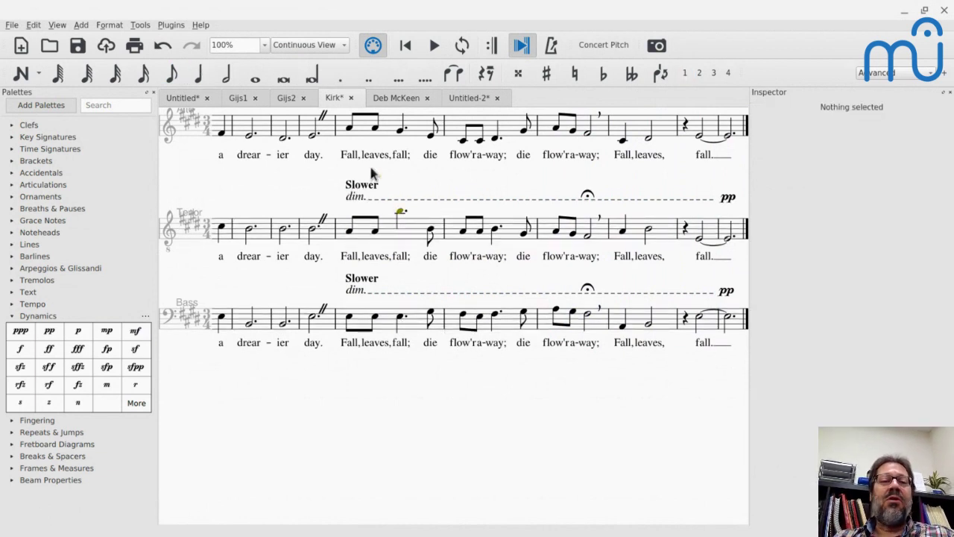
left_click(304, 48)
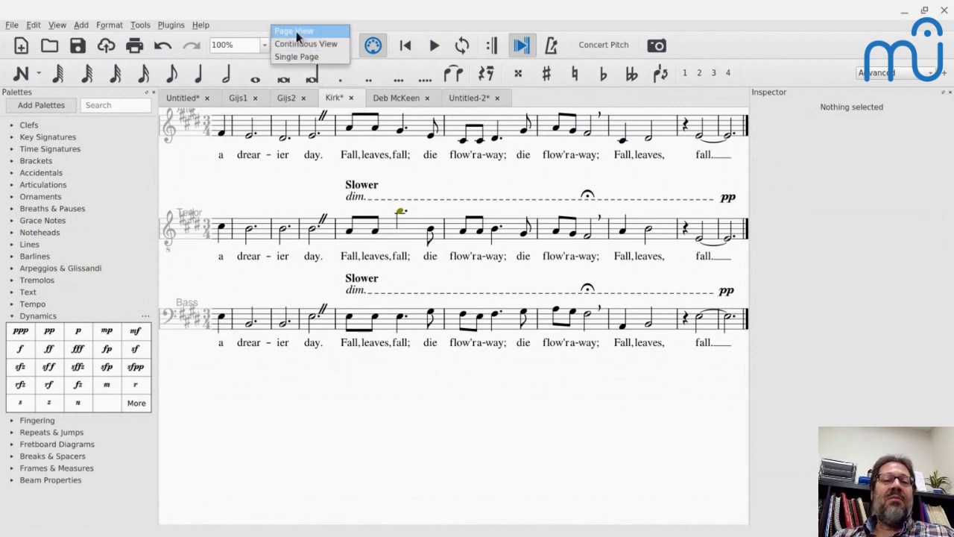
left_click(294, 30)
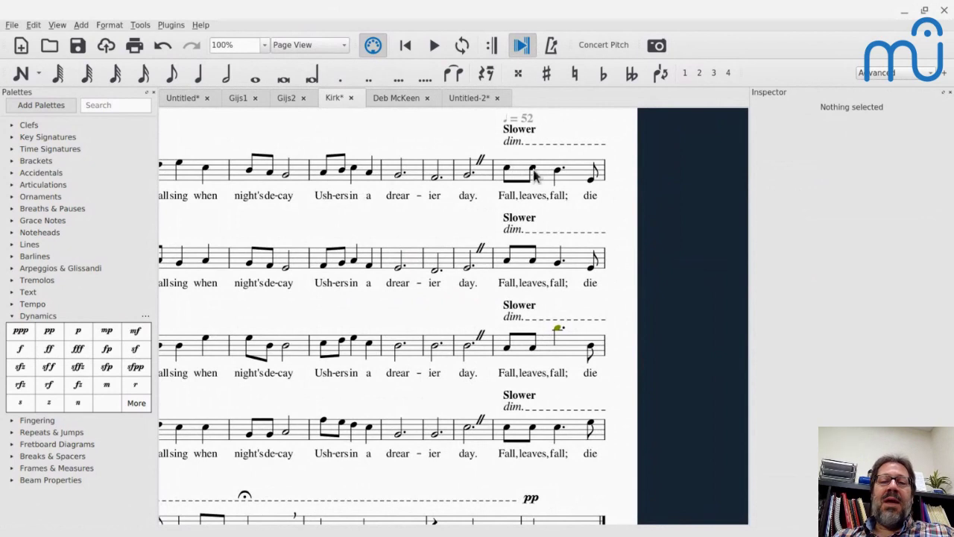
Test octave moves on the soprano eighth in measure 61, then undo the note edits
left_click(532, 170)
key("ctrl+Up")
key("ctrl+Up")
key("ctrl+Up")
key("ctrl+Up")
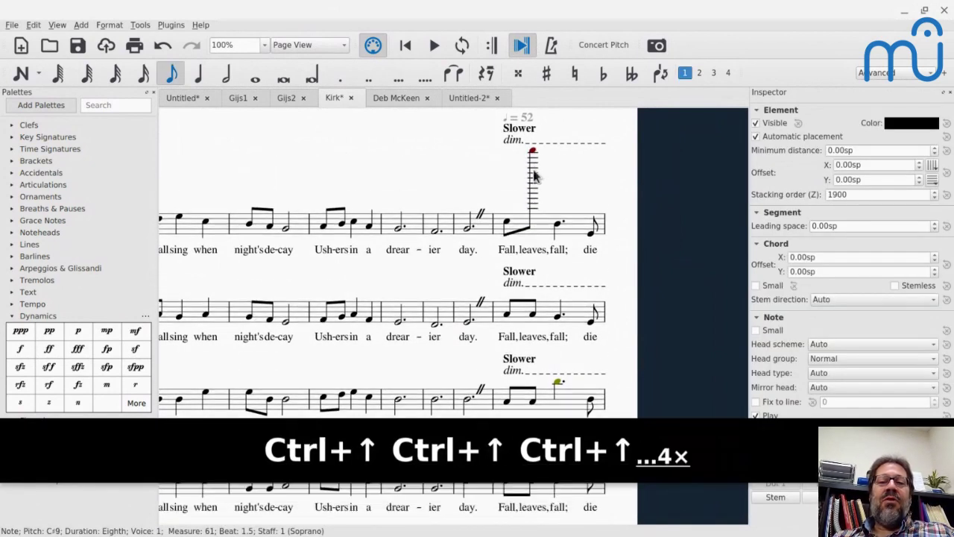
key("ctrl+Down")
key("ctrl+Down")
key("ctrl+Down")
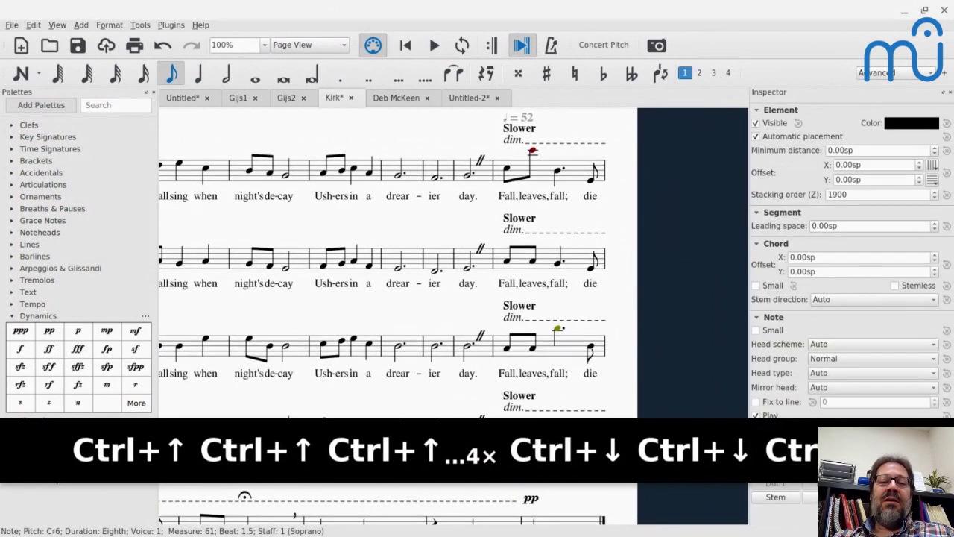
key("ctrl+Down")
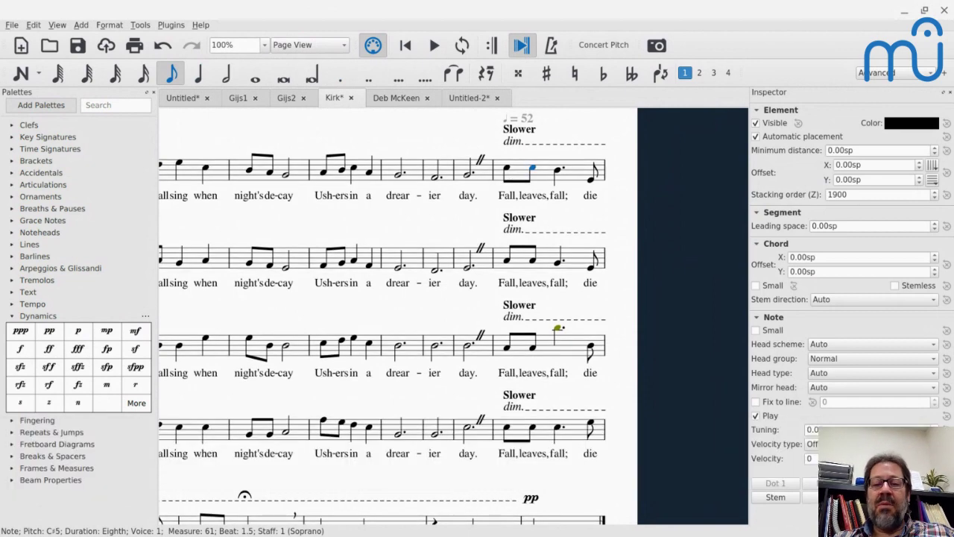
key("ctrl+z")
key("ctrl+z")
key("ctrl+z")
key("ctrl+z")
key("ctrl+z")
key("ctrl+z")
key("ctrl+z")
key("ctrl+z")
key("ctrl+z")
key("ctrl+z")
key("ctrl+z")
key("ctrl+z")
key("ctrl+z")
key("ctrl+z")
key("ctrl+z")
key("ctrl+z")
key("ctrl+z")
key("ctrl+z")
key("ctrl+z")
key("ctrl+z")
key("ctrl+z")
key("ctrl+z")
key("ctrl+z")
key("ctrl+z")
key("ctrl+z")
key("ctrl+z")
key("ctrl+z")
key("ctrl+z")
key("ctrl+z")
key("ctrl+z")
key("ctrl+z")
key("ctrl+z")
key("ctrl+z")
key("ctrl+z")
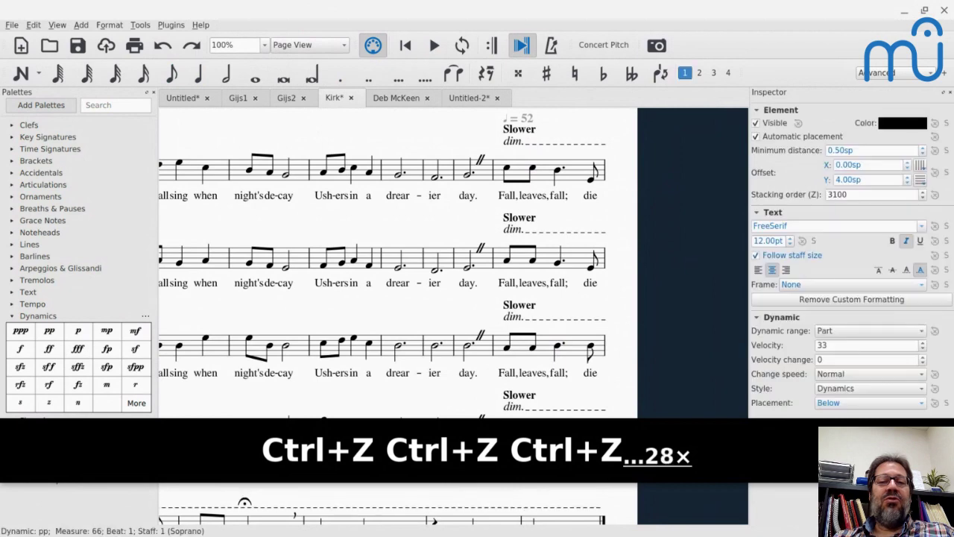
key("ctrl+shift+z")
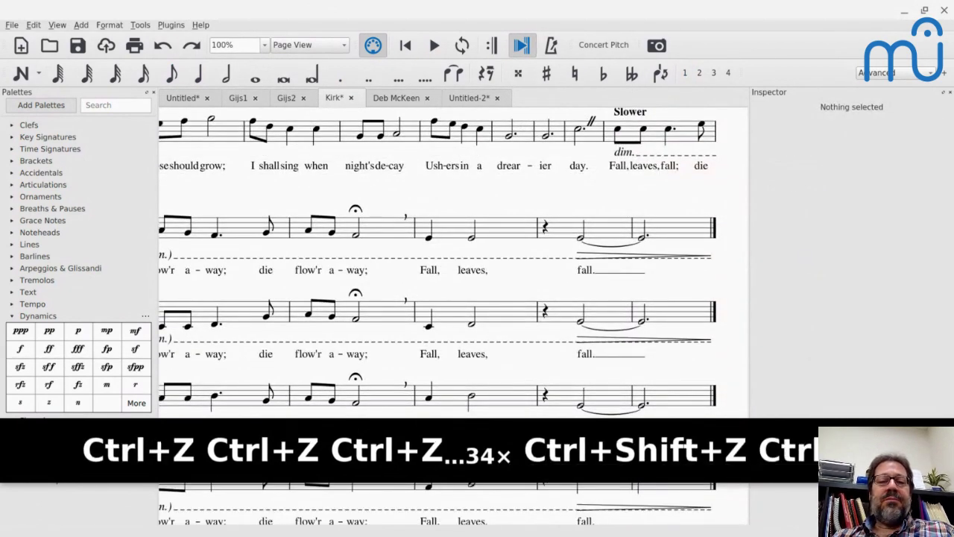
key("ctrl+z")
key("ctrl+z")
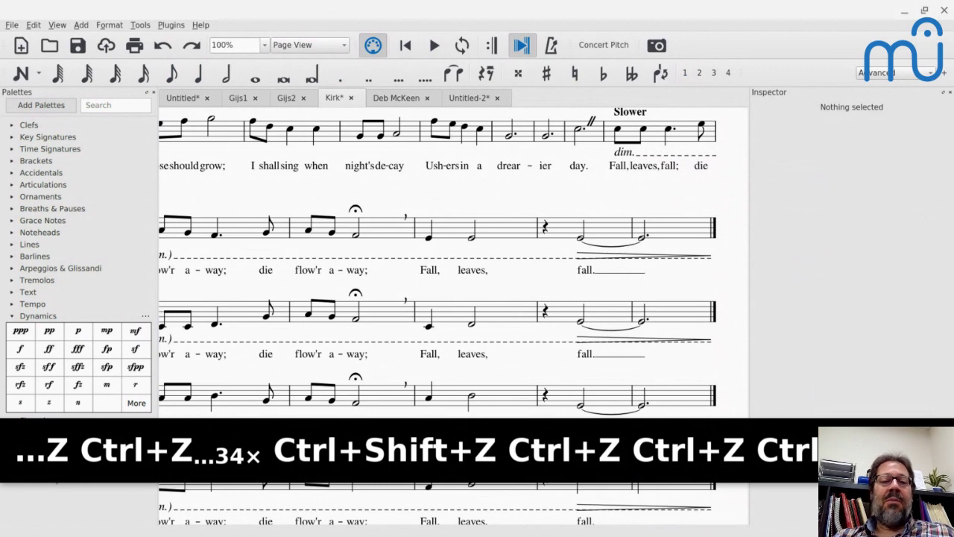
scroll(438, 261, "down", 4)
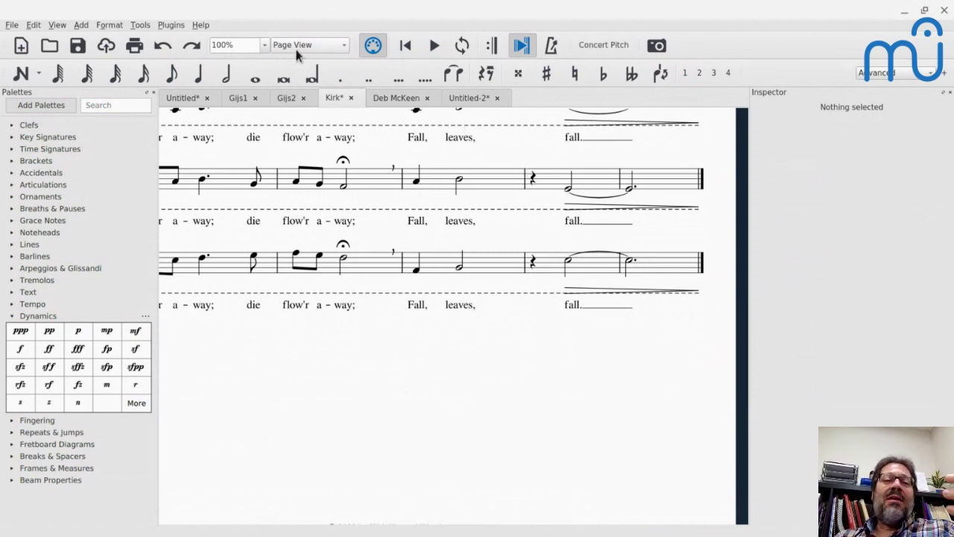
Add placeholder 's' lyrics in five new verses under the soprano lyric flow'r
left_click(252, 139)
double_click(253, 139)
key("Down")
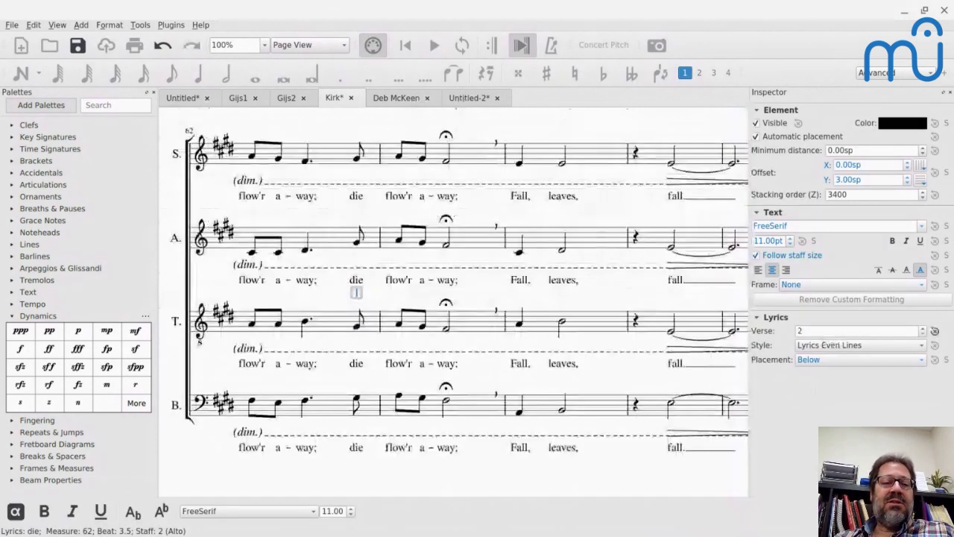
left_click(409, 197)
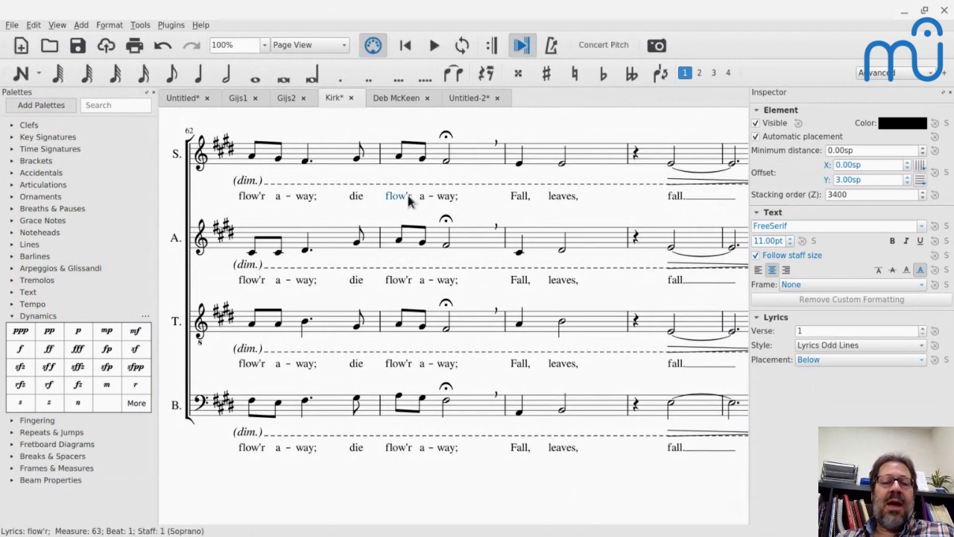
double_click(408, 198)
key("Down")
type("s")
key("Down")
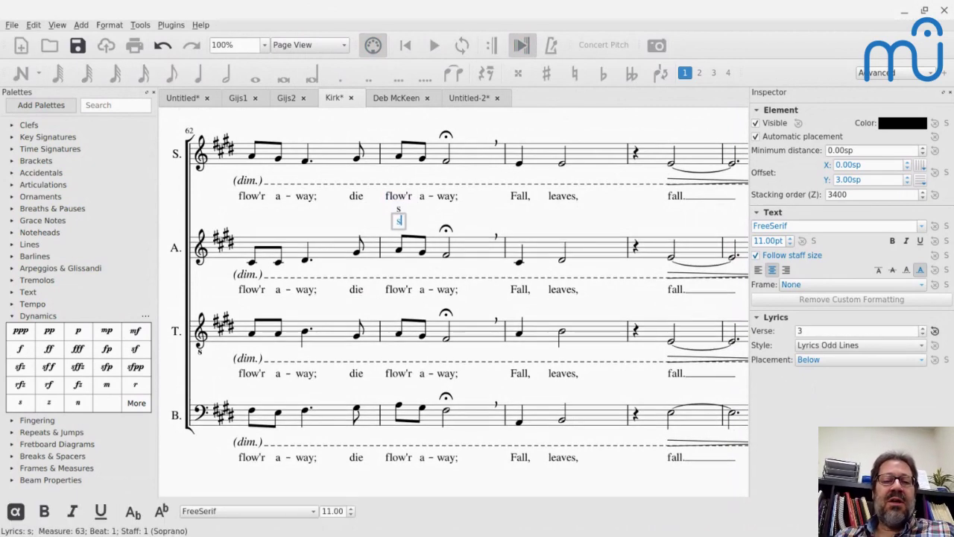
type("s")
key("Down")
type("s")
key("Down")
key("Down")
type("s")
key("Down")
type("s")
key("Down")
type("s")
key("Down")
type("s")
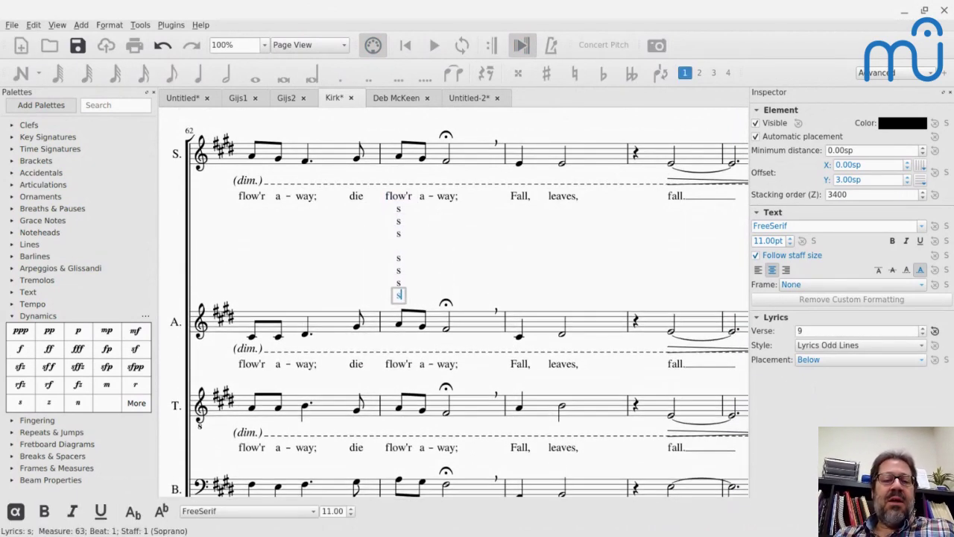
key("Escape")
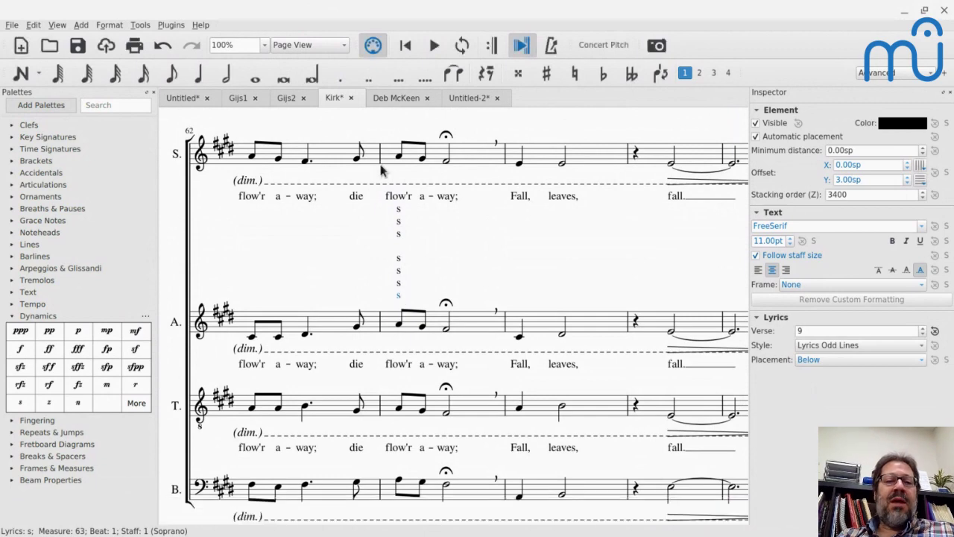
Switch to Continuous View and stack five more 's' verses, reaching verse 14
left_click(310, 45)
left_click(306, 58)
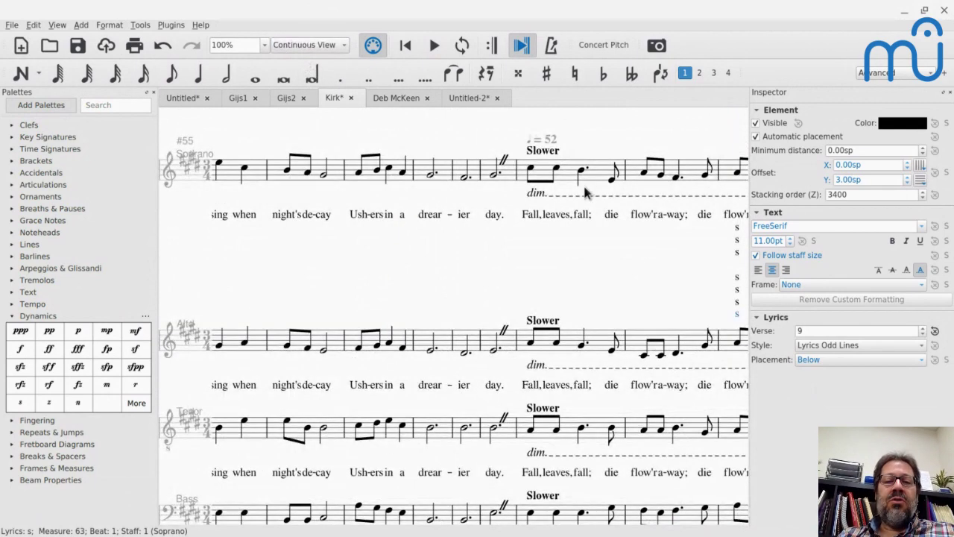
double_click(737, 314)
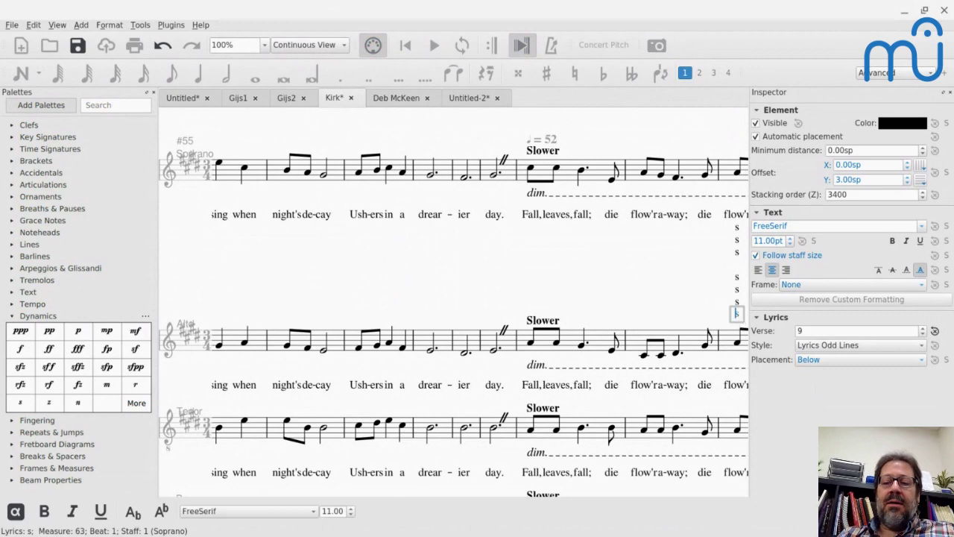
key("Down")
type("s")
key("Down")
type("s")
key("Down")
type("s")
key("Down")
type("s")
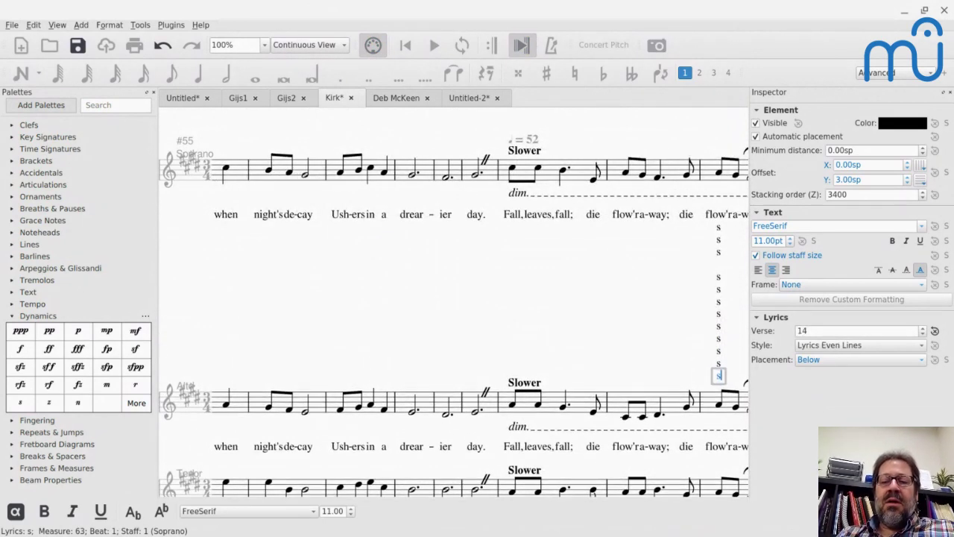
key("Down")
type("s")
key("Escape")
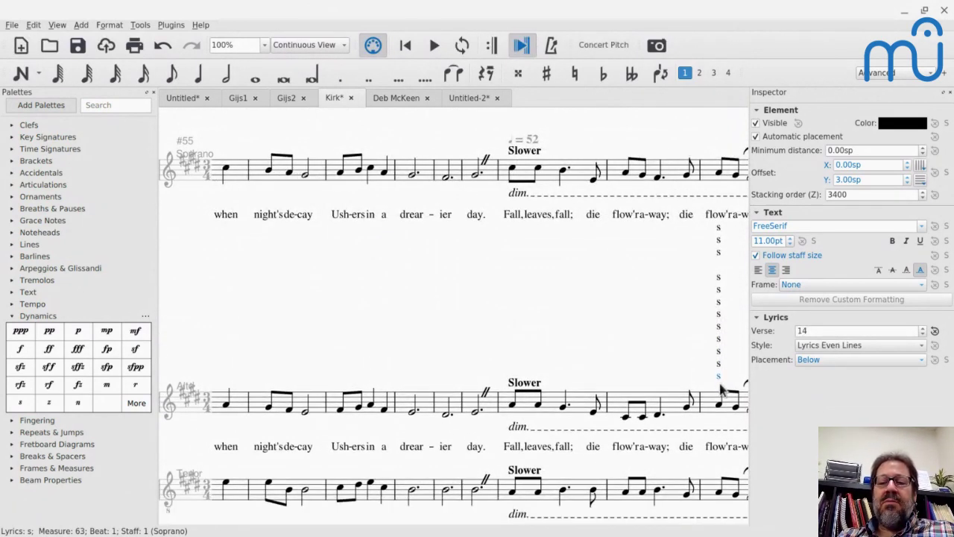
left_click(722, 389)
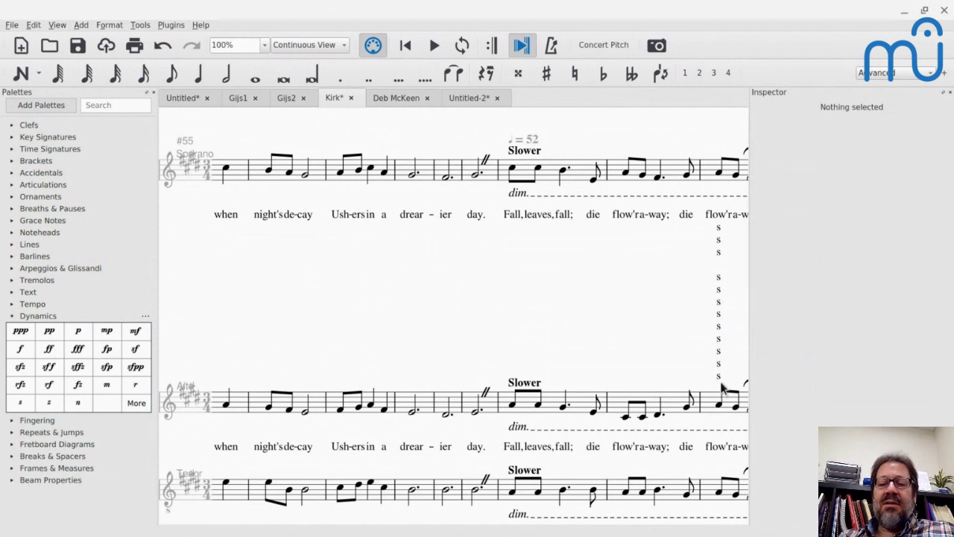
Delete the three lowest 's' lyric verses under flow'r
left_click(720, 377)
key("alt+Left")
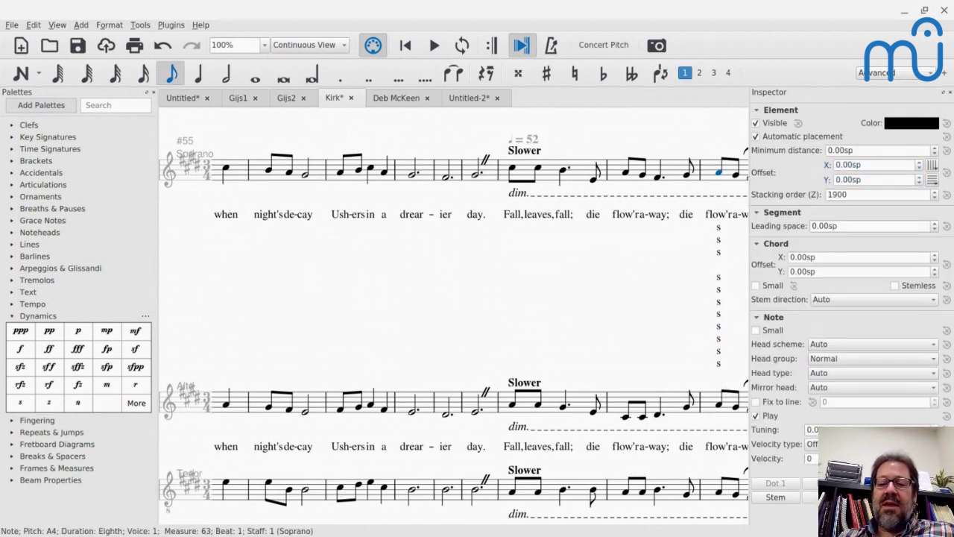
left_click(720, 369)
key("Delete")
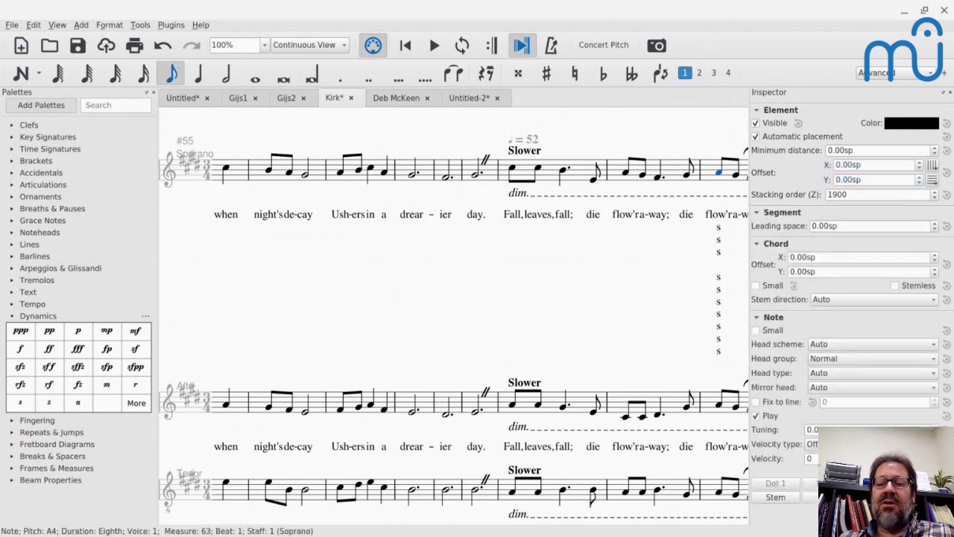
left_click(720, 351)
key("Delete")
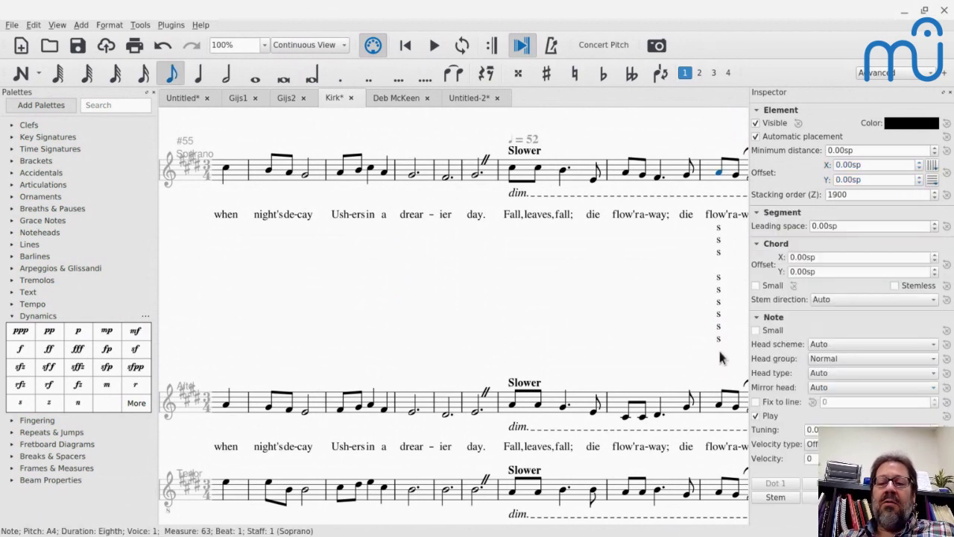
left_click(720, 340)
key("Delete")
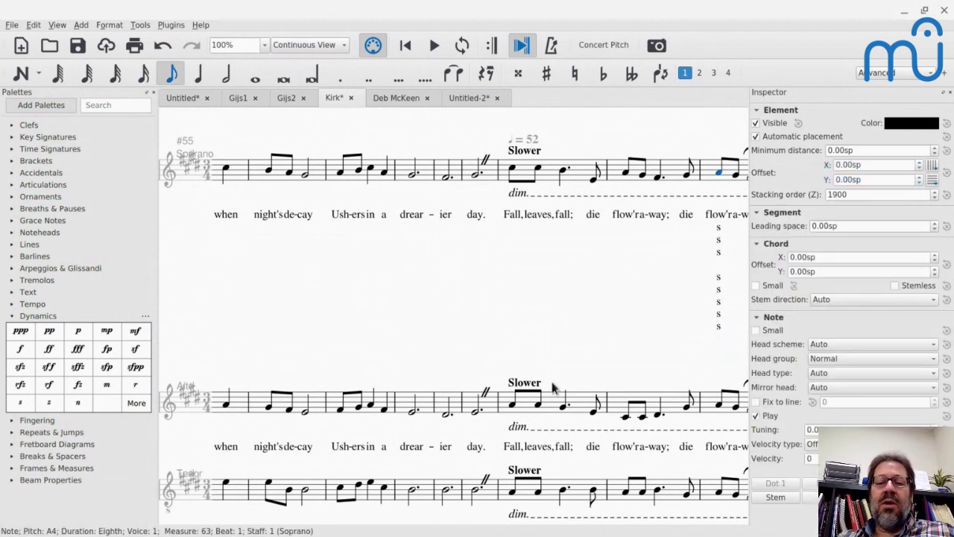
Nudge the soprano dim. line slightly lower, keeping it below the staff
left_click(522, 195)
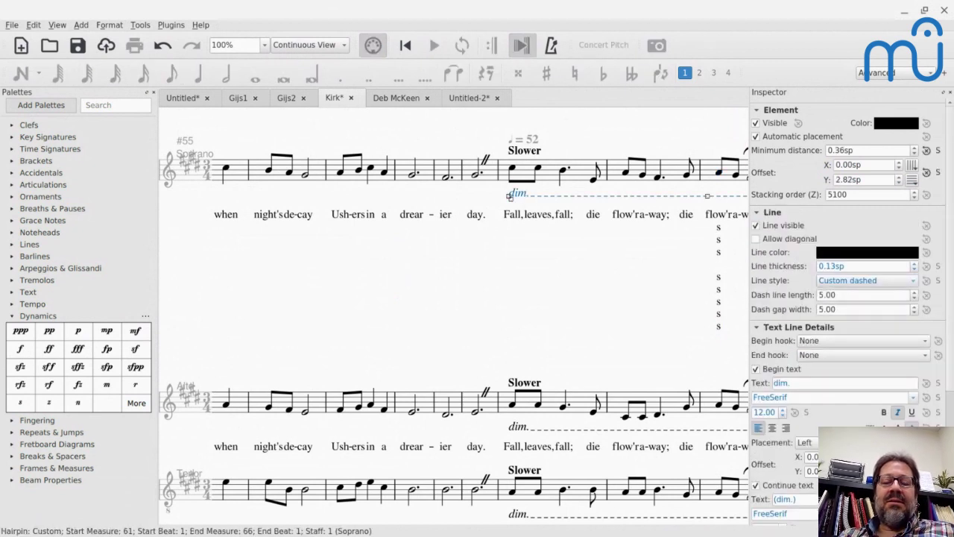
key("ctrl+Right")
key("Escape")
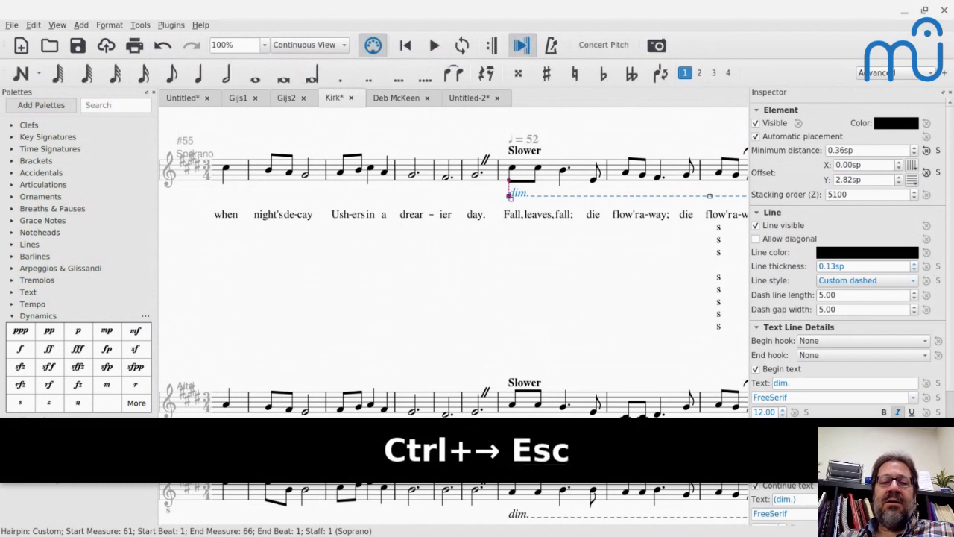
key("Escape")
left_click_drag(512, 195, 520, 203)
key("x")
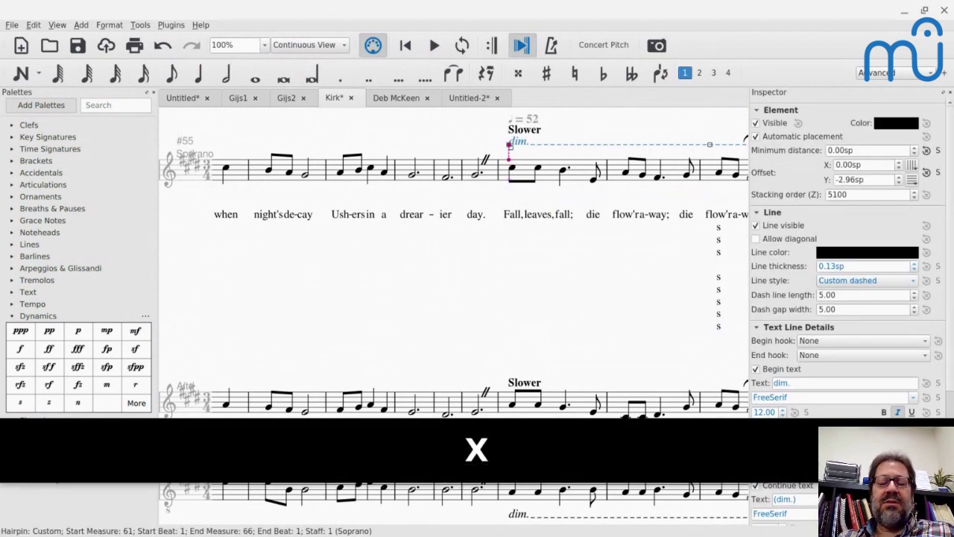
key("x")
key("Escape")
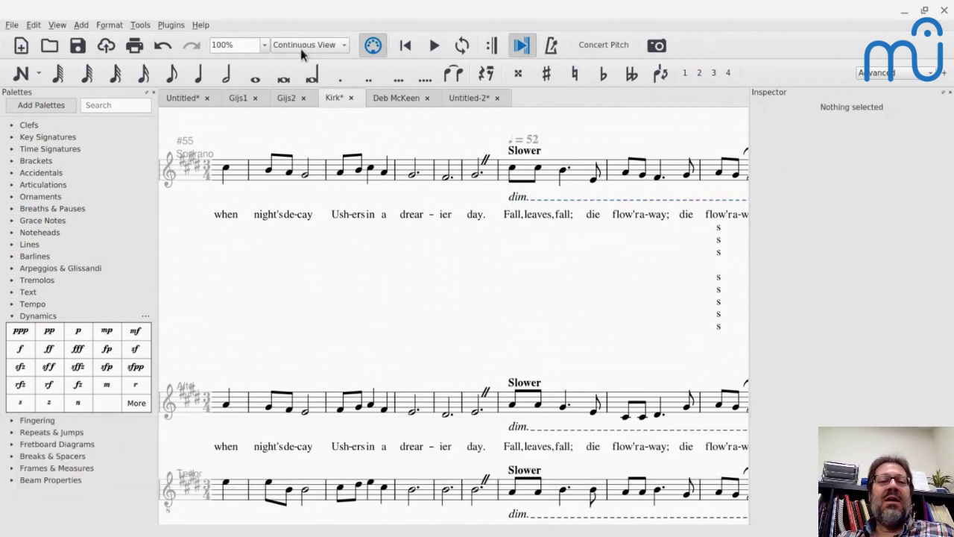
Toggle between Page View and Continuous View, then undo the stray stacked 's' lyrics
left_click(300, 48)
left_click(298, 37)
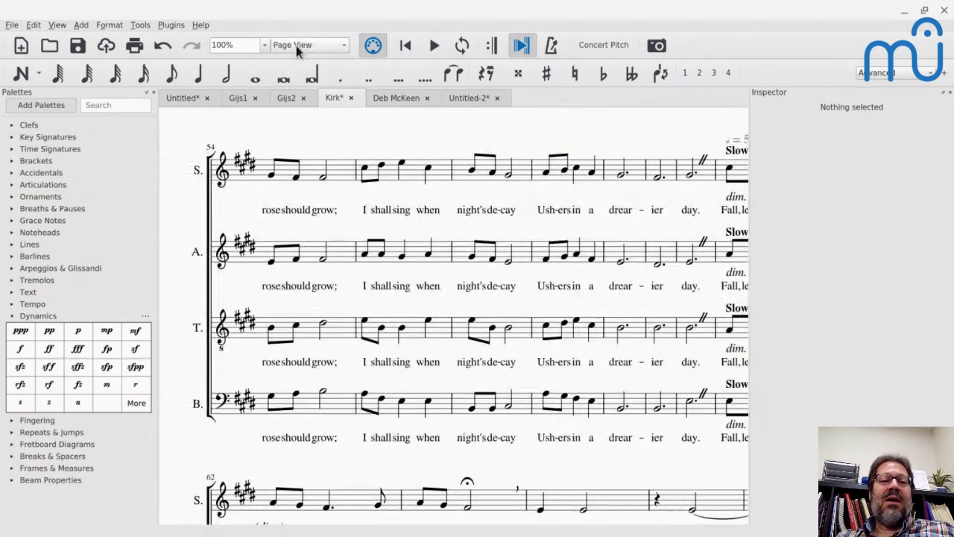
left_click(296, 45)
left_click(298, 65)
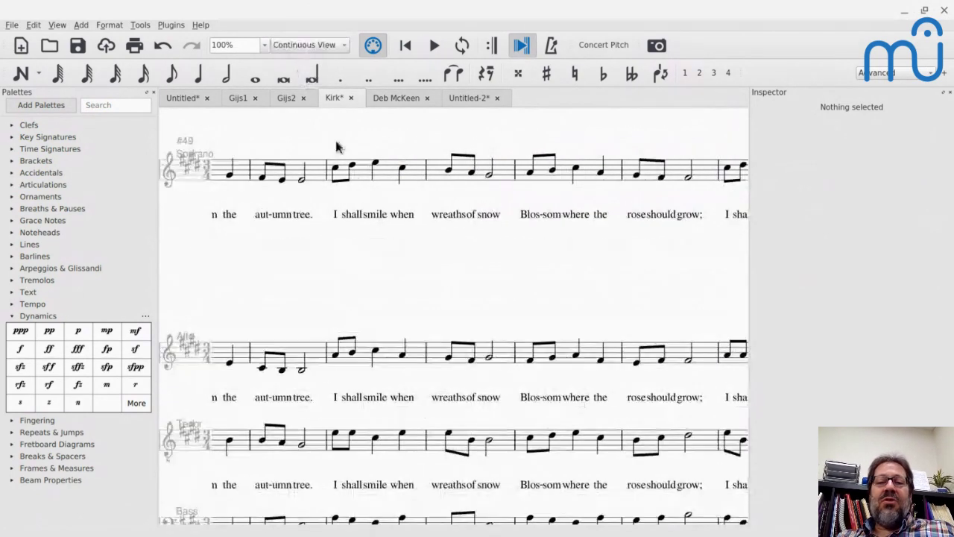
scroll(357, 207, "right", 10)
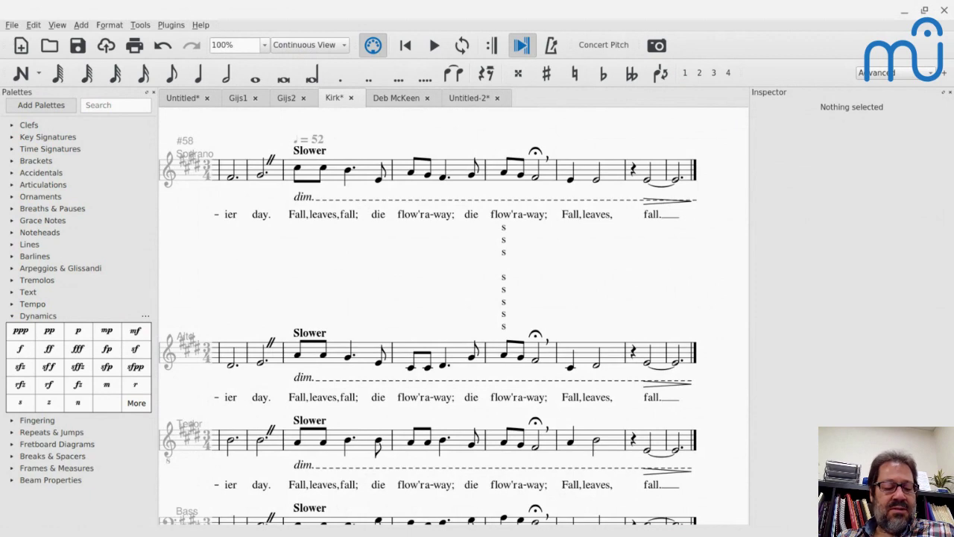
key("Up")
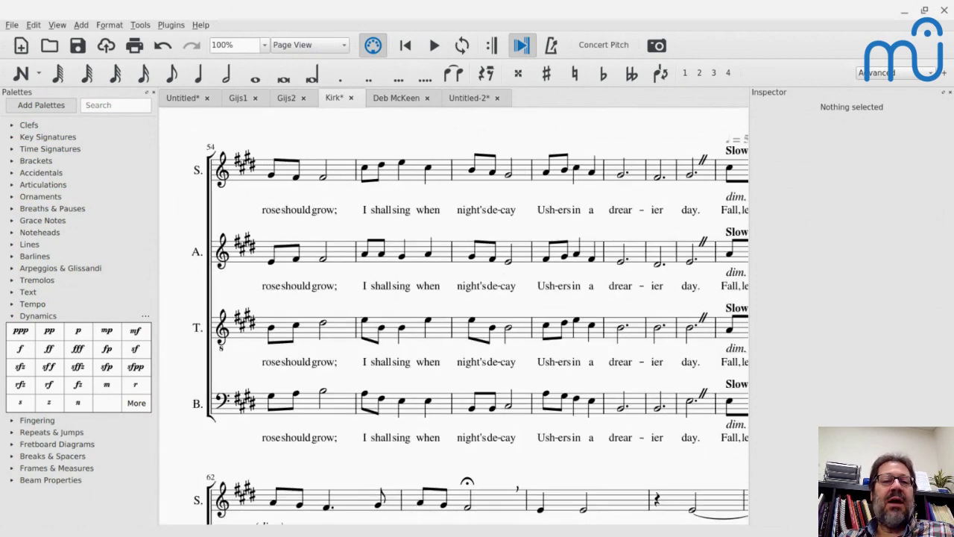
key("Down")
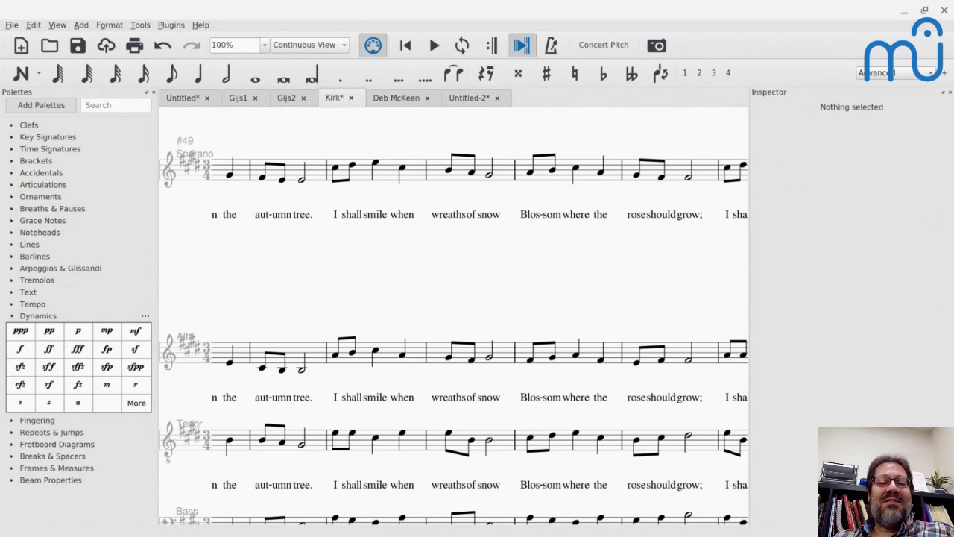
key("ctrl+z")
key("ctrl+z")
key("ctrl+z")
key("ctrl+z")
key("ctrl+z")
key("ctrl+z")
key("ctrl+z")
key("ctrl+z")
key("ctrl+z")
key("ctrl+z")
key("ctrl+z")
key("ctrl+z")
key("ctrl+z")
key("ctrl+z")
key("ctrl+z")
key("ctrl+z")
key("ctrl+z")
key("ctrl+z")
key("ctrl+z")
key("ctrl+z")
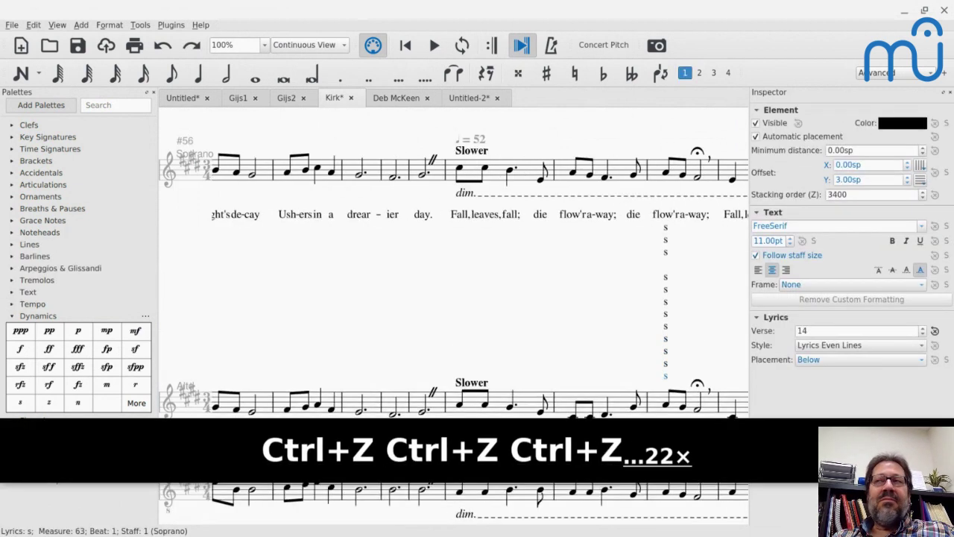
key("ctrl+z")
key("ctrl+z")
key("ctrl+z")
key("ctrl+z")
key("ctrl+z")
key("ctrl+z")
key("ctrl+z")
key("ctrl+z")
key("ctrl+z")
key("ctrl+z")
key("ctrl+z")
key("ctrl+z")
key("ctrl+z")
key("ctrl+z")
key("ctrl+z")
key("ctrl+z")
key("ctrl+z")
key("ctrl+z")
key("ctrl+z")
key("ctrl+z")
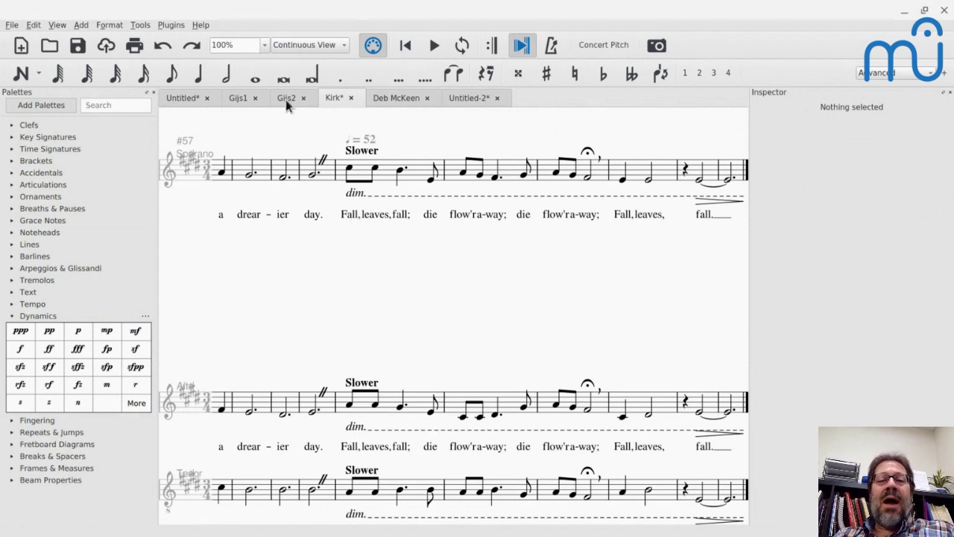
Switch to the Deb McKeen Autumn Fires score and look over its page
left_click(390, 98)
scroll(281, 255, "down", 4)
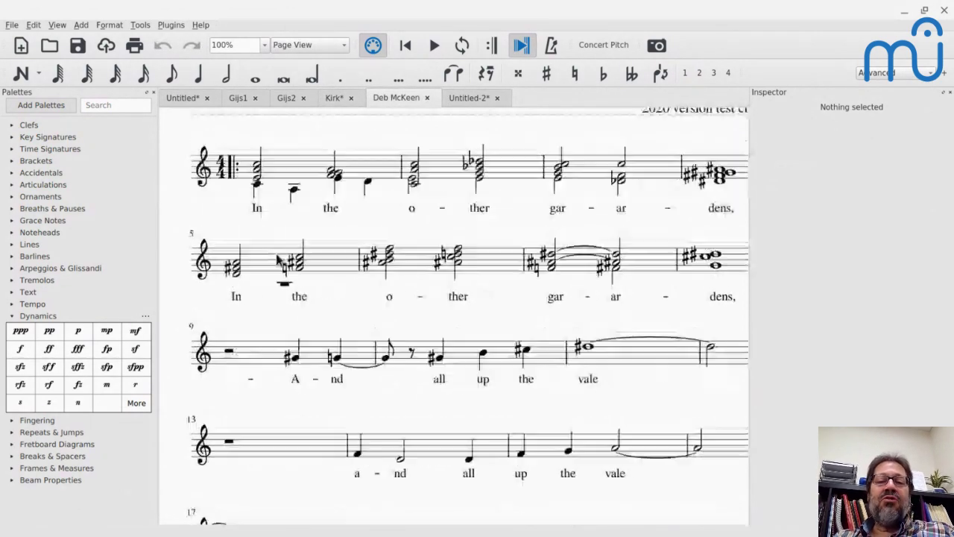
scroll(277, 258, "up", 3)
scroll(276, 259, "right", 3)
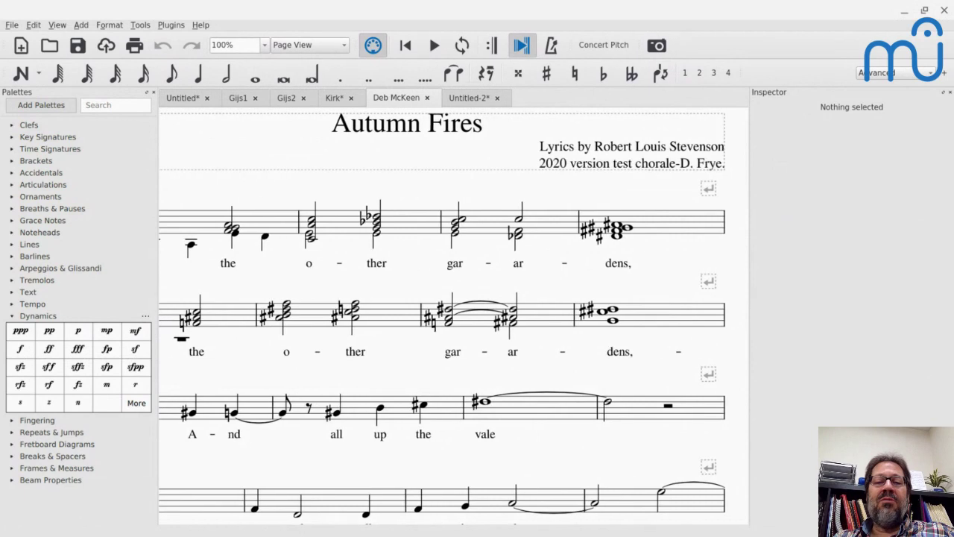
scroll(275, 259, "left", 2)
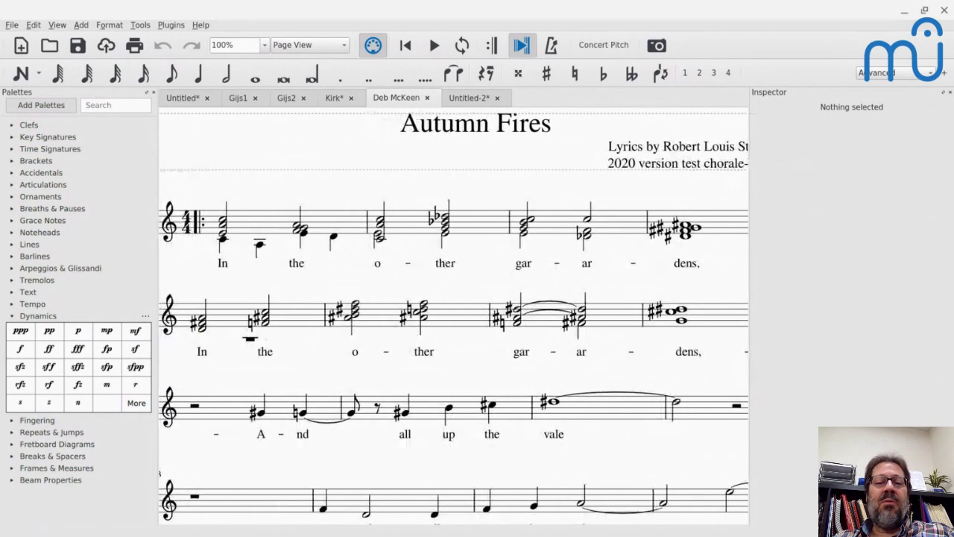
Select measure 1, play it back, then stop playback
left_click(272, 229)
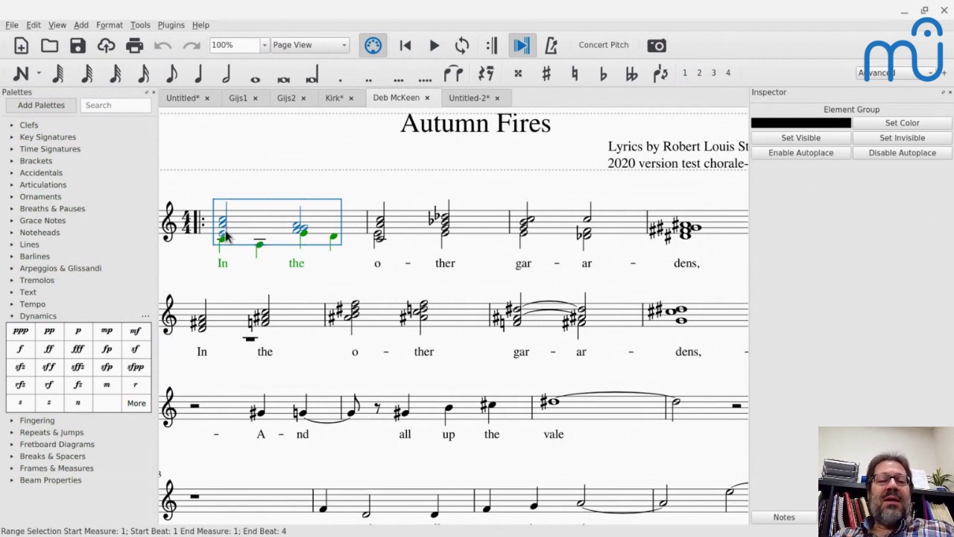
scroll(220, 237, "down", 2)
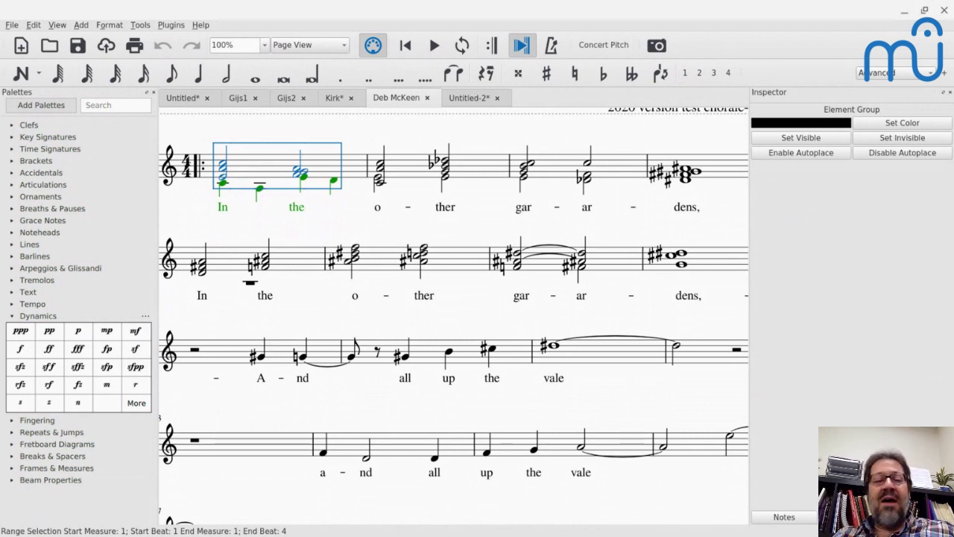
key("space")
key("space")
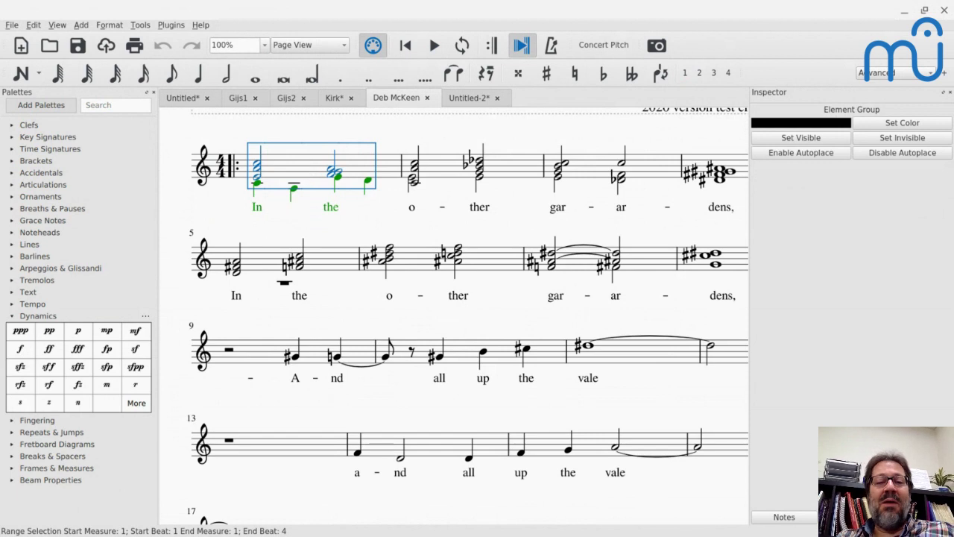
key("space")
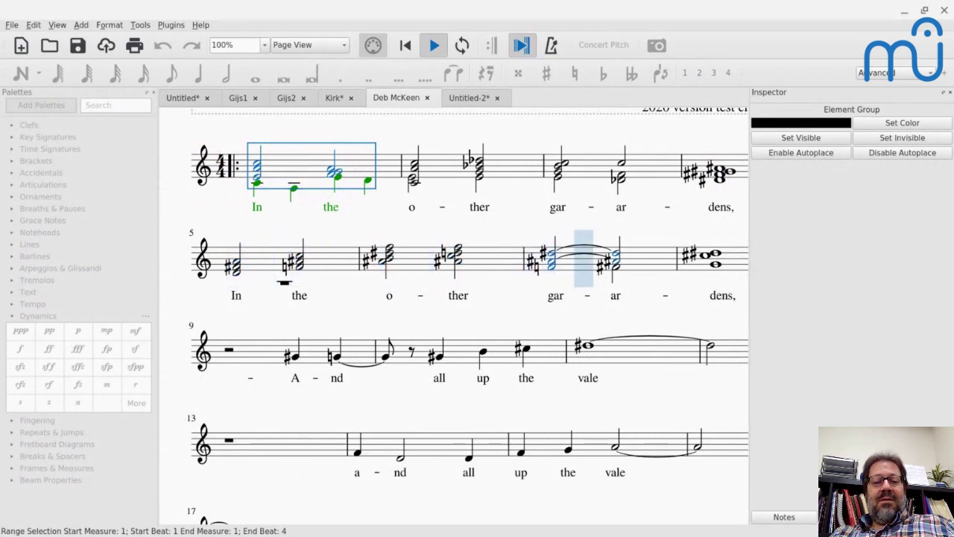
key("space")
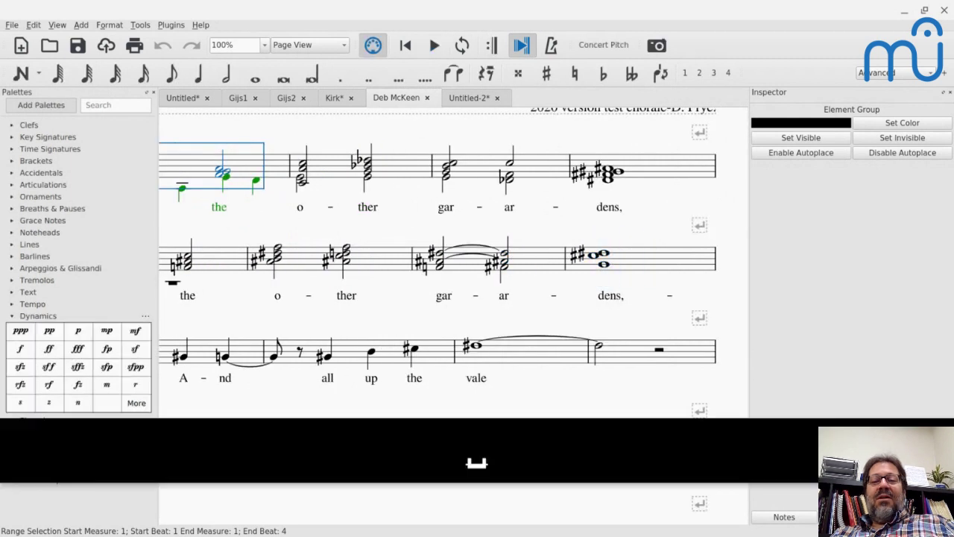
scroll(274, 185, "left", 2)
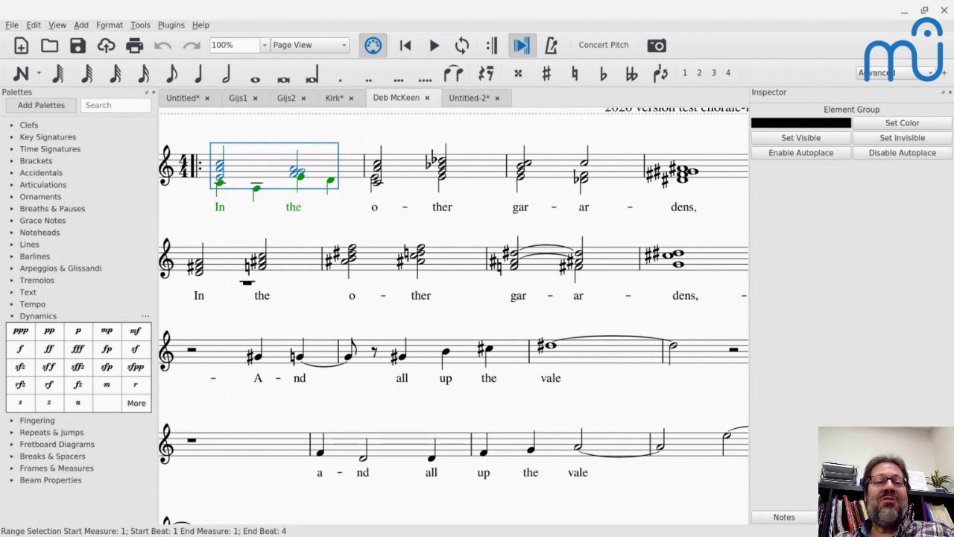
View the Gijs1 SATB Autumn score, then cycle over to the Gijs2 brass version
left_click(235, 101)
scroll(206, 256, "down", 1)
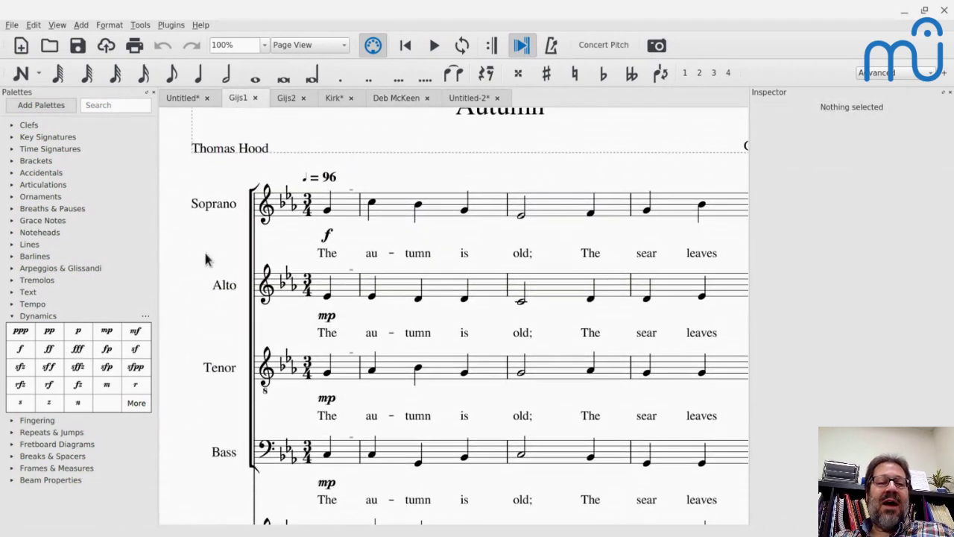
scroll(207, 257, "down", 2)
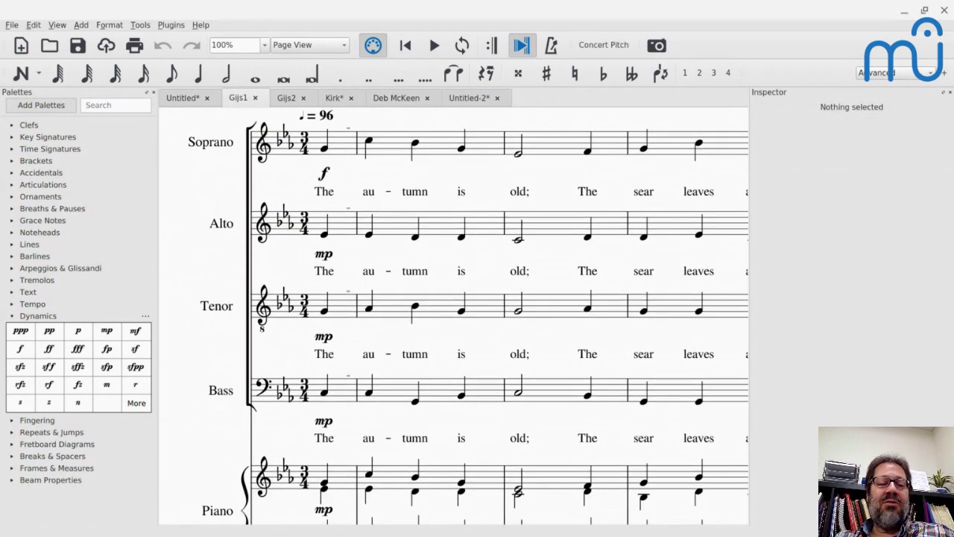
scroll(227, 234, "up", 1)
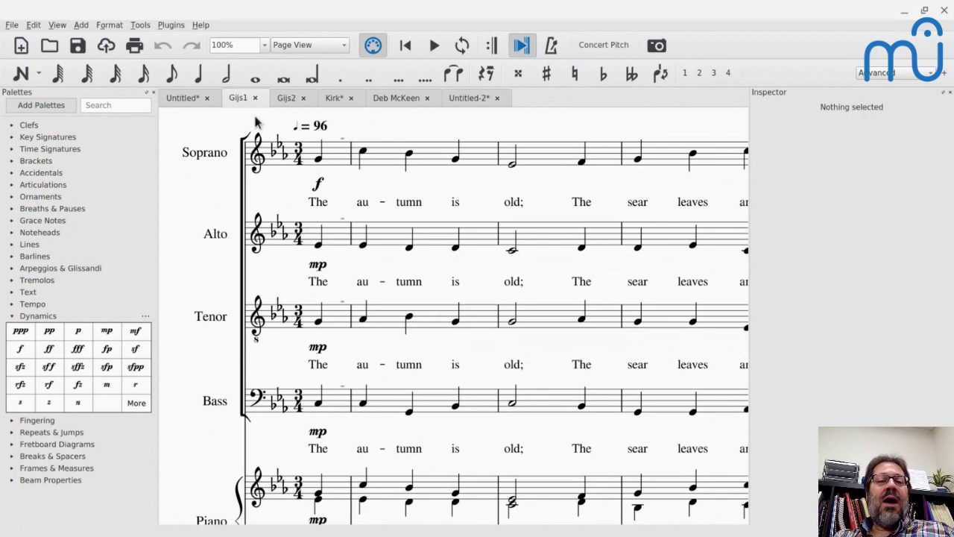
key("ctrl+shift+Tab")
key("ctrl+Tab")
key("ctrl+Tab")
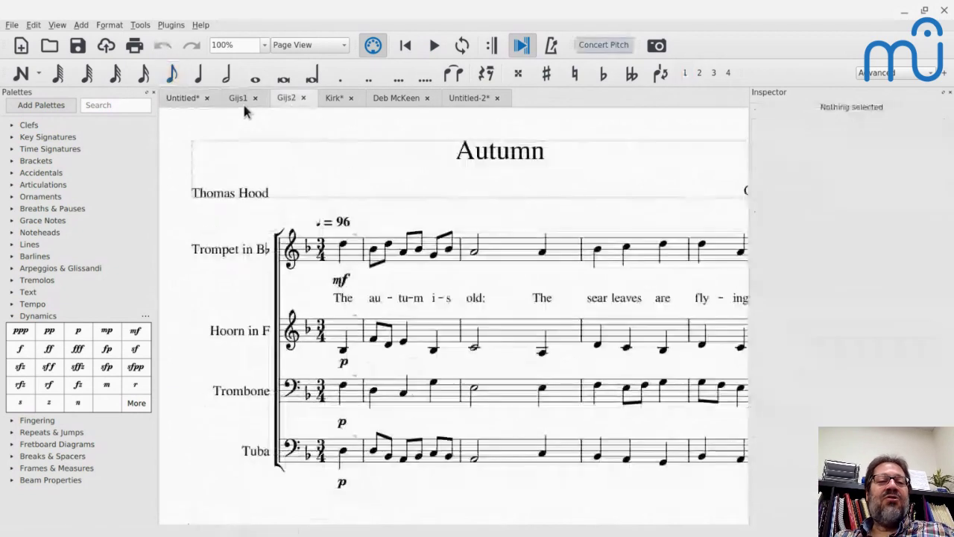
scroll(260, 191, "right", 3)
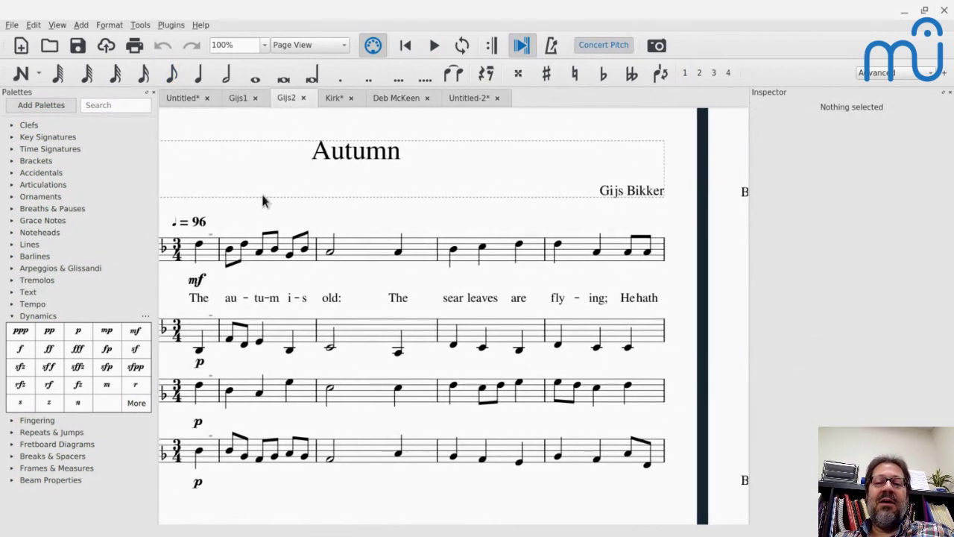
scroll(454, 316, "left", 1)
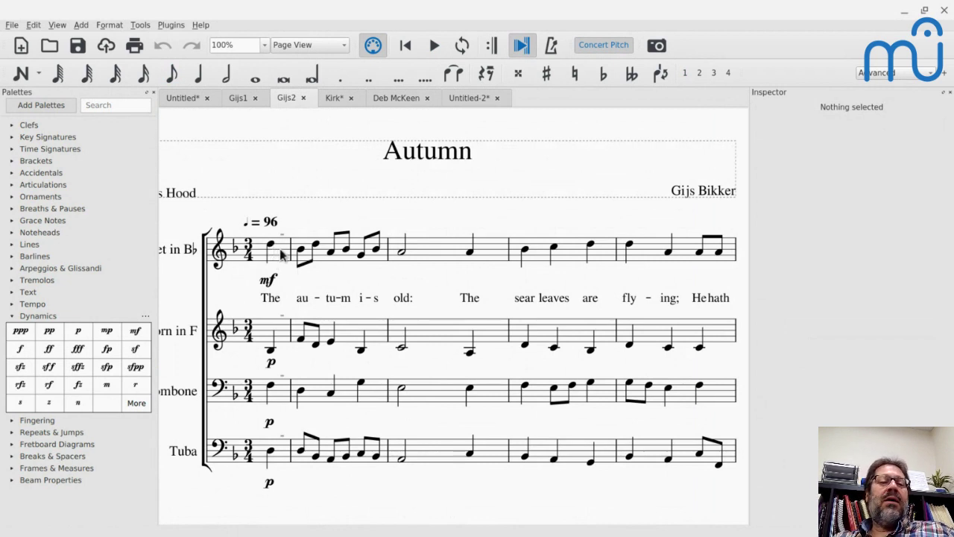
Flip between Gijs1 and Gijs2, select the soprano measure 3 half note, ending on Gijs2
left_click(239, 99)
left_click(287, 99)
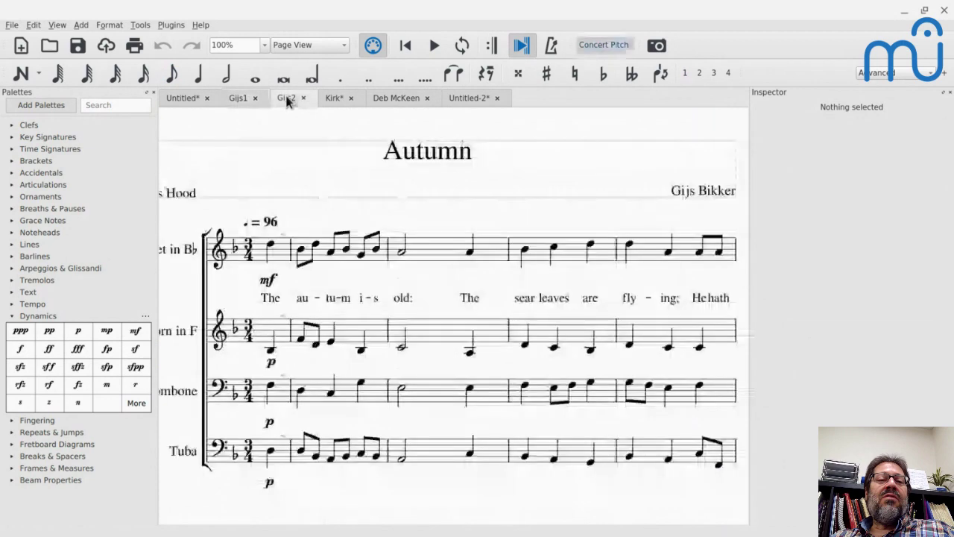
left_click(237, 101)
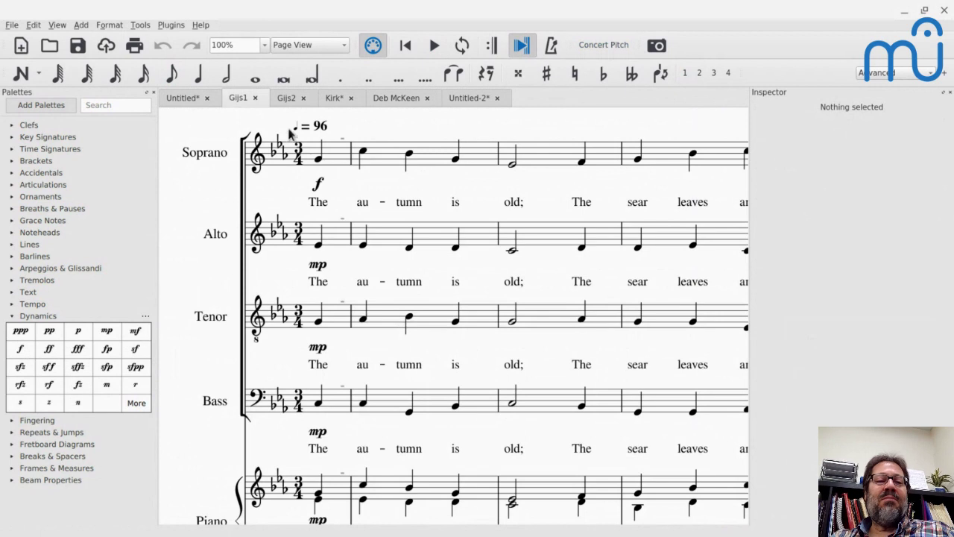
left_click(283, 99)
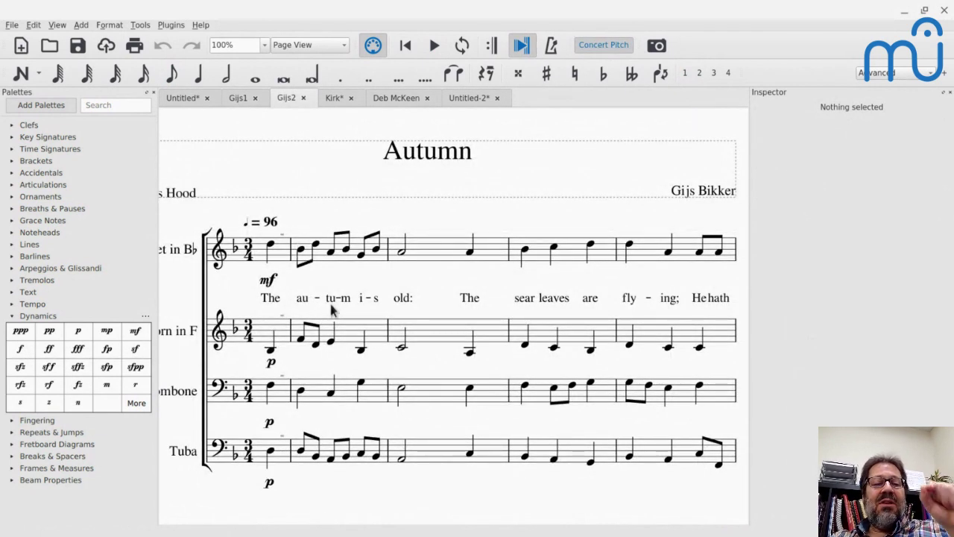
left_click(239, 99)
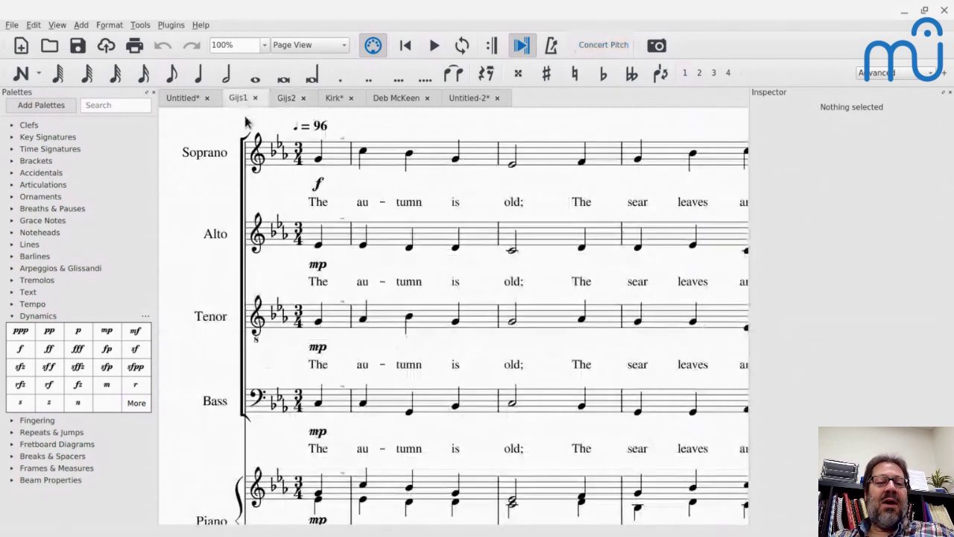
left_click(367, 154)
key("Right")
key("Right")
key("Right")
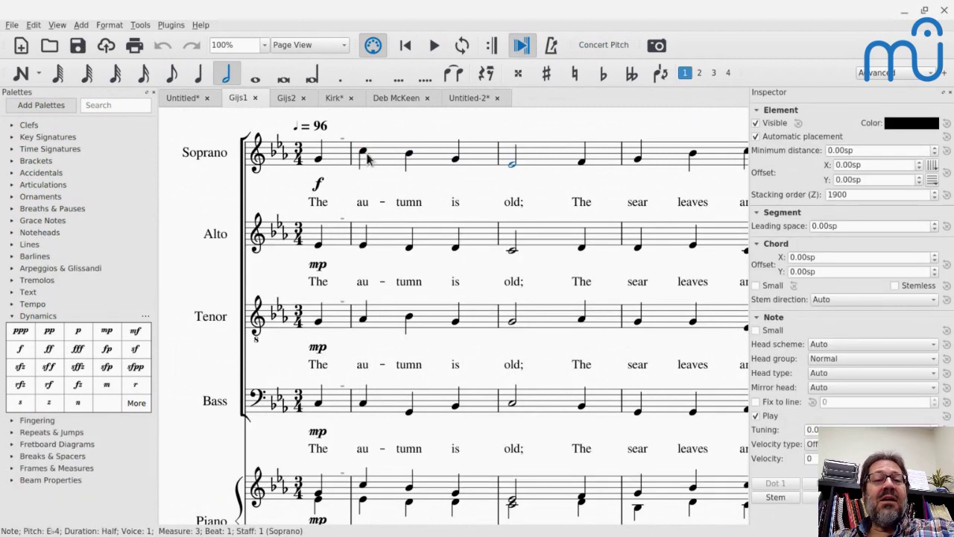
left_click(287, 99)
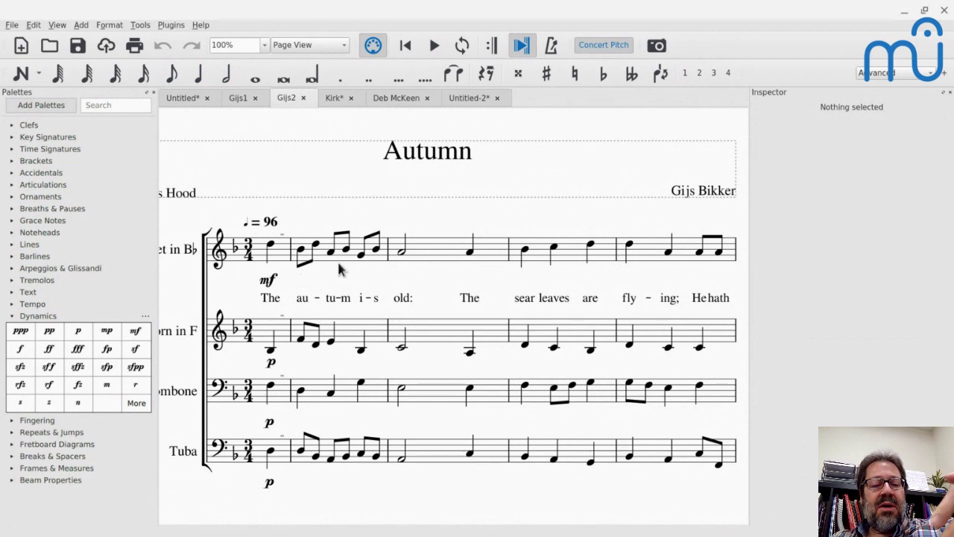
Select the trumpet's first quarter note, visit the browser, and return to MuseScore 3
left_click(273, 248)
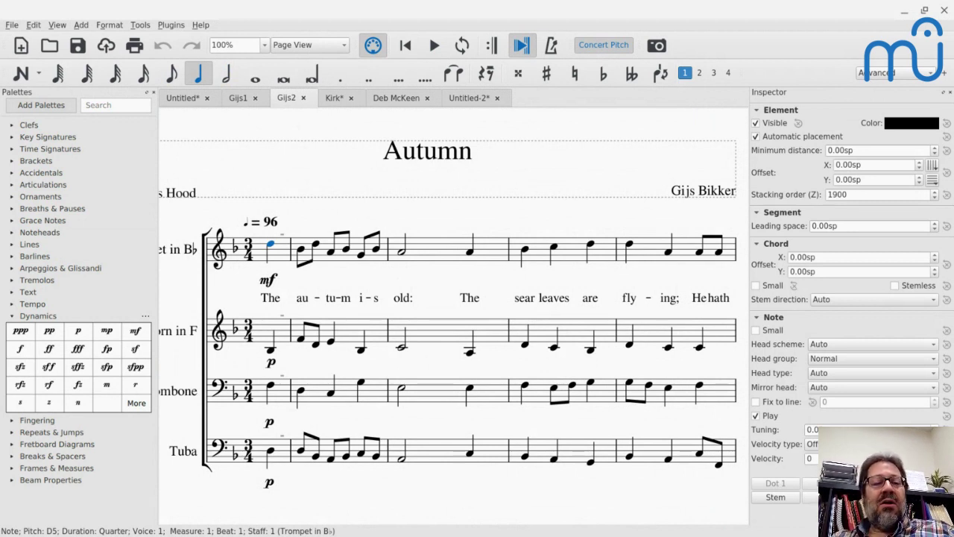
key("alt+Tab")
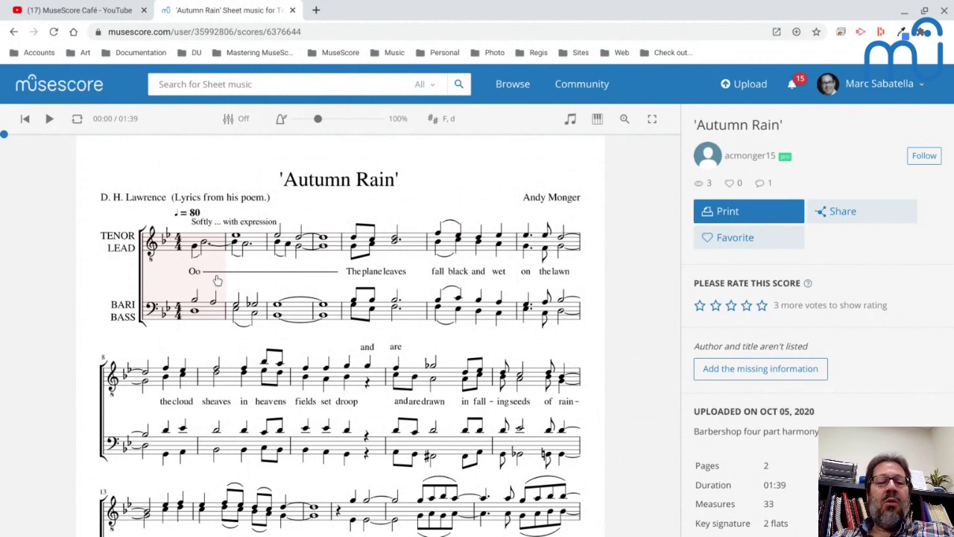
key("alt+Tab")
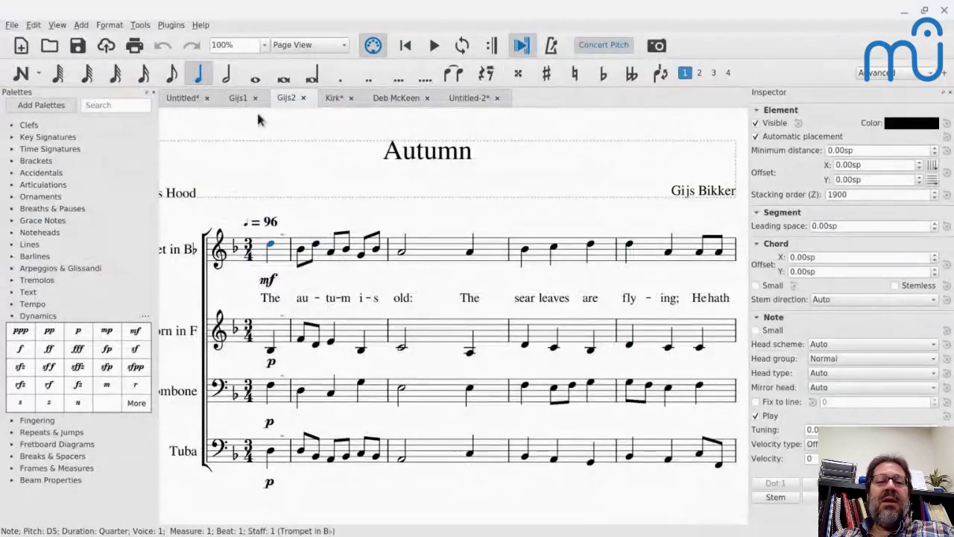
Close the Kirk score, answering the save prompt, and reopen Kirk.mscz from the file dialog
left_click(334, 98)
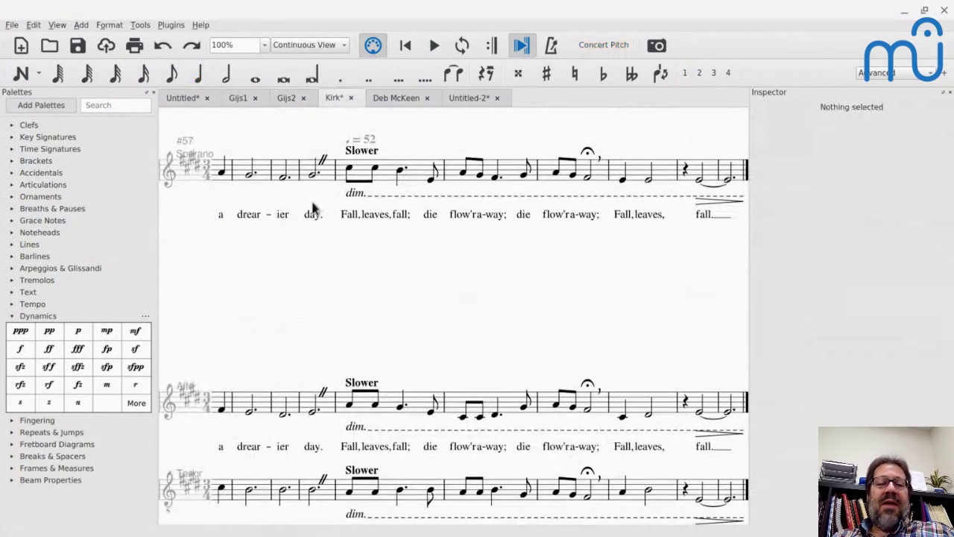
scroll(313, 209, "left", 10)
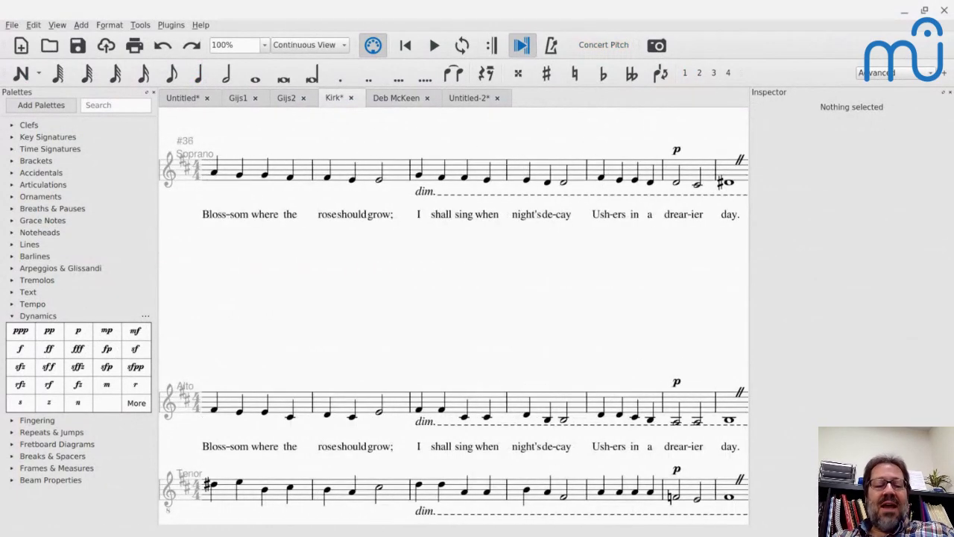
key("ctrl+w")
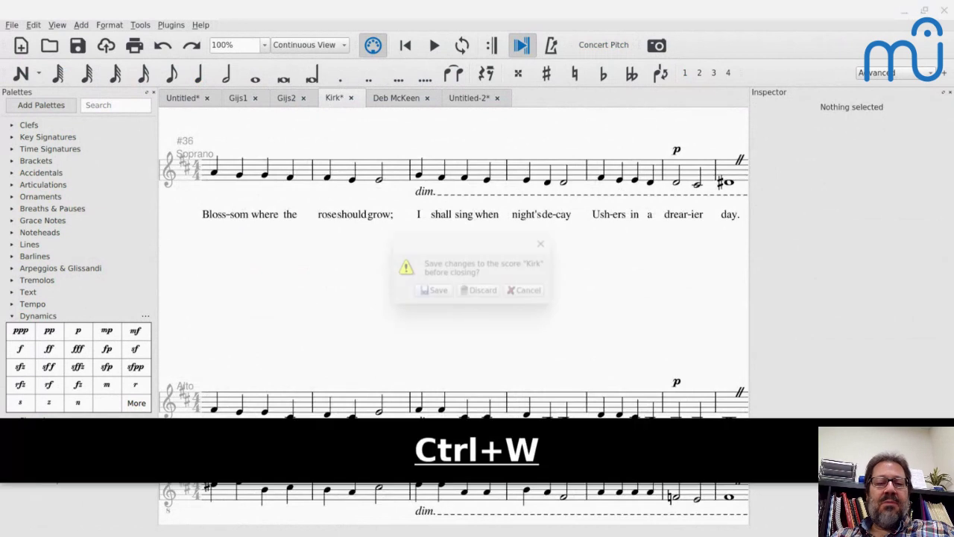
key("alt+d")
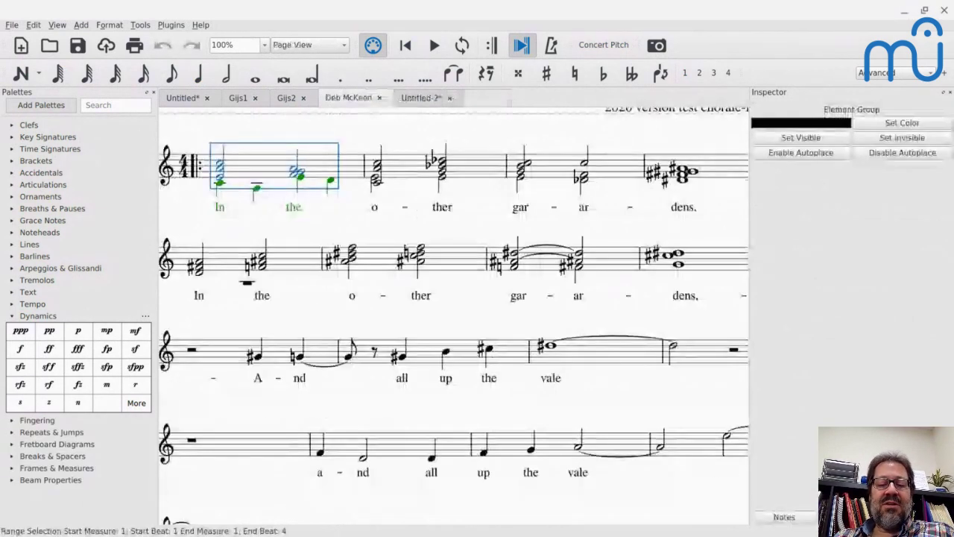
key("ctrl+o")
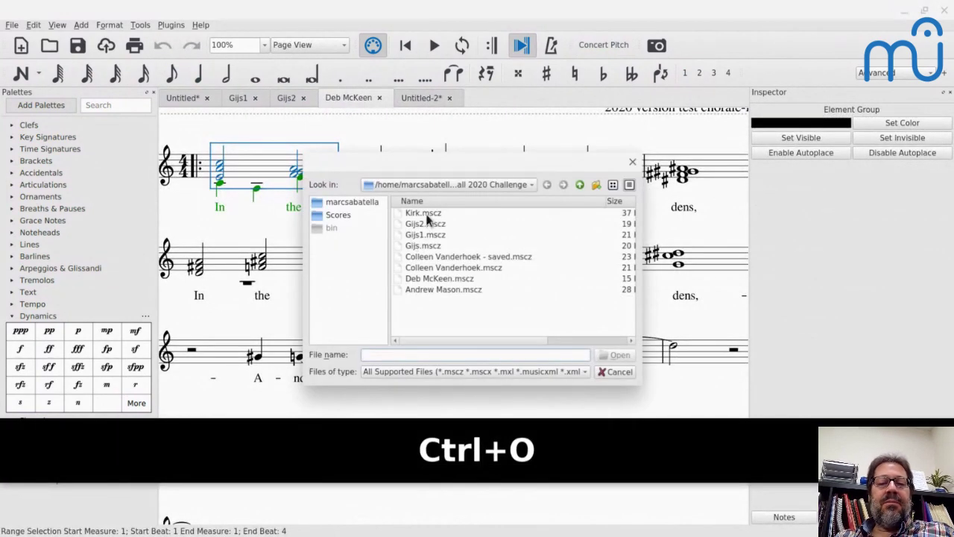
double_click(424, 213)
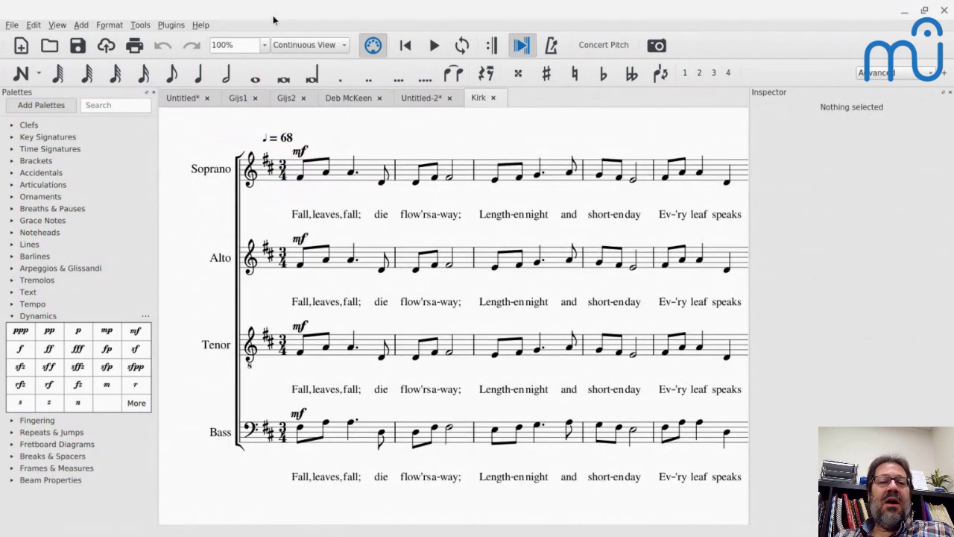
key("End")
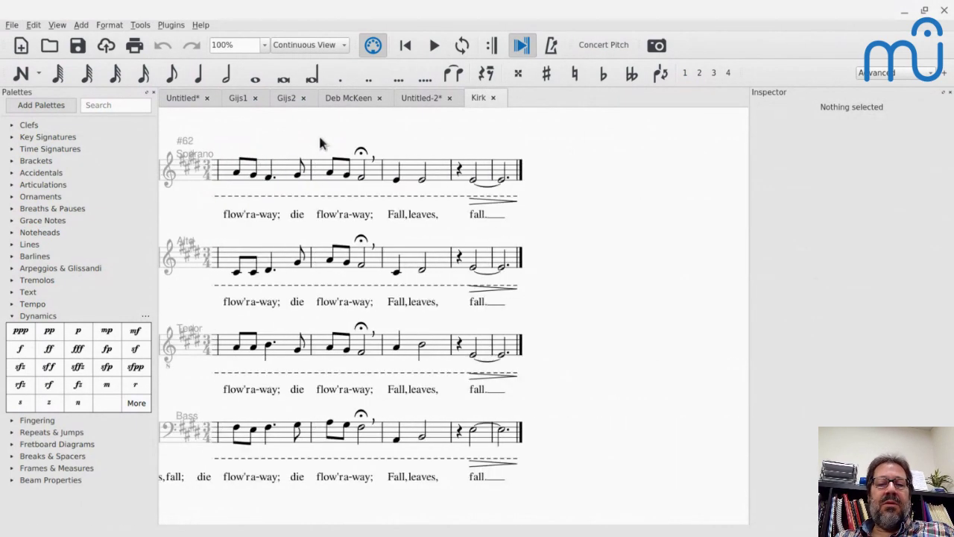
left_click(481, 211)
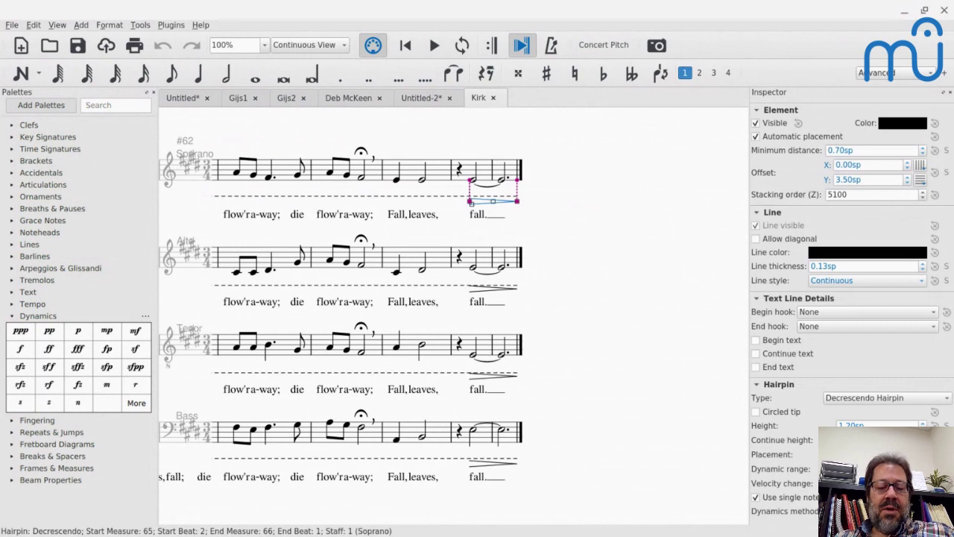
scroll(453, 298, "left", 5)
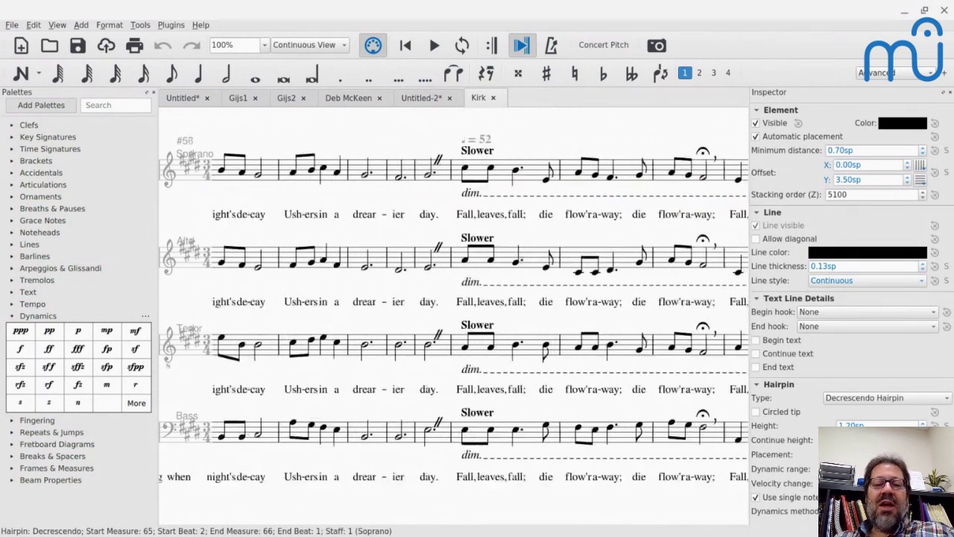
scroll(453, 298, "left", 10)
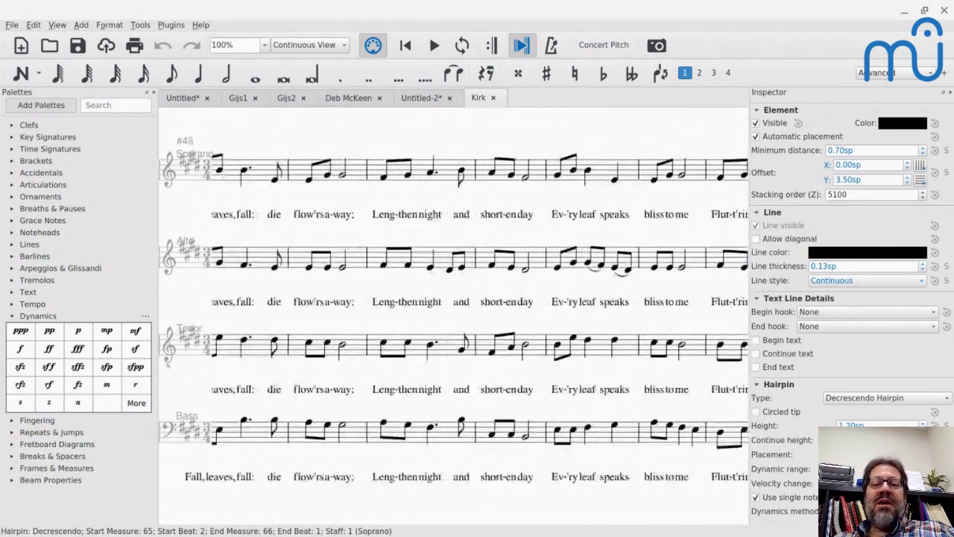
scroll(453, 298, "left", 10)
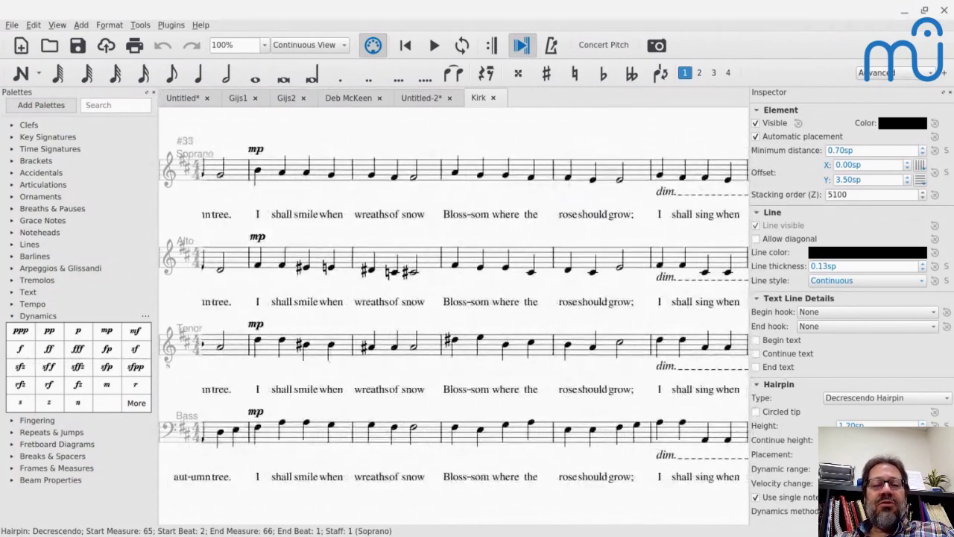
scroll(453, 298, "left", 2)
scroll(454, 298, "left", 8)
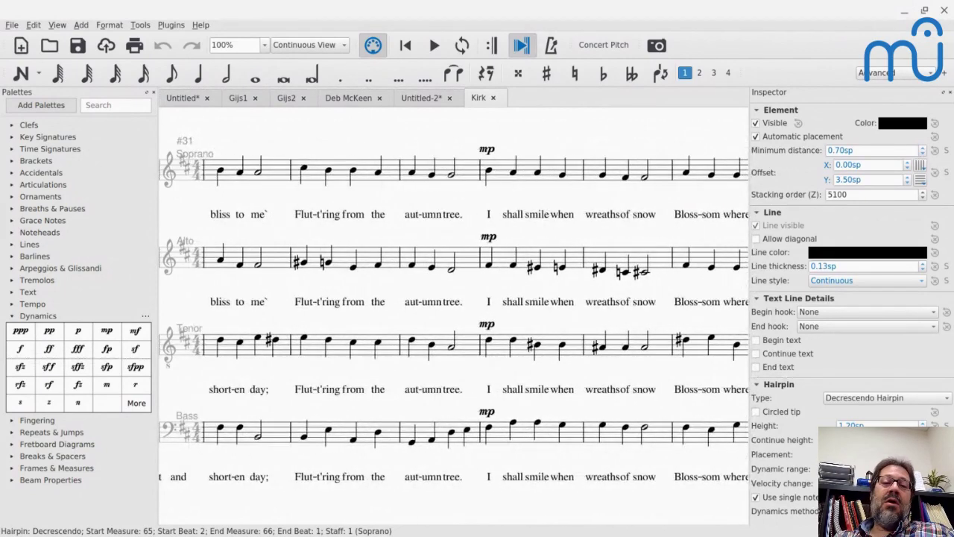
scroll(453, 298, "left", 2)
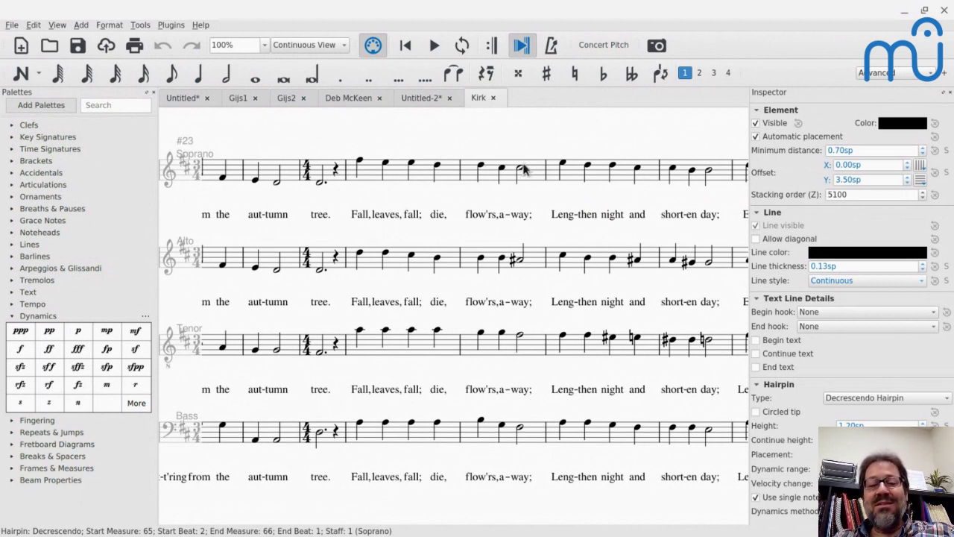
scroll(496, 196, "up", 6)
scroll(494, 189, "up", 15)
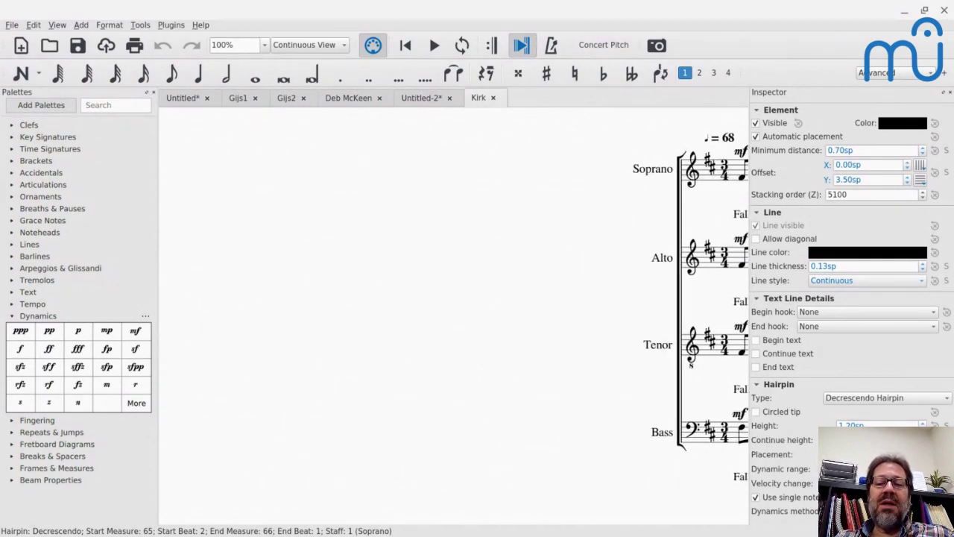
scroll(472, 308, "down", 10)
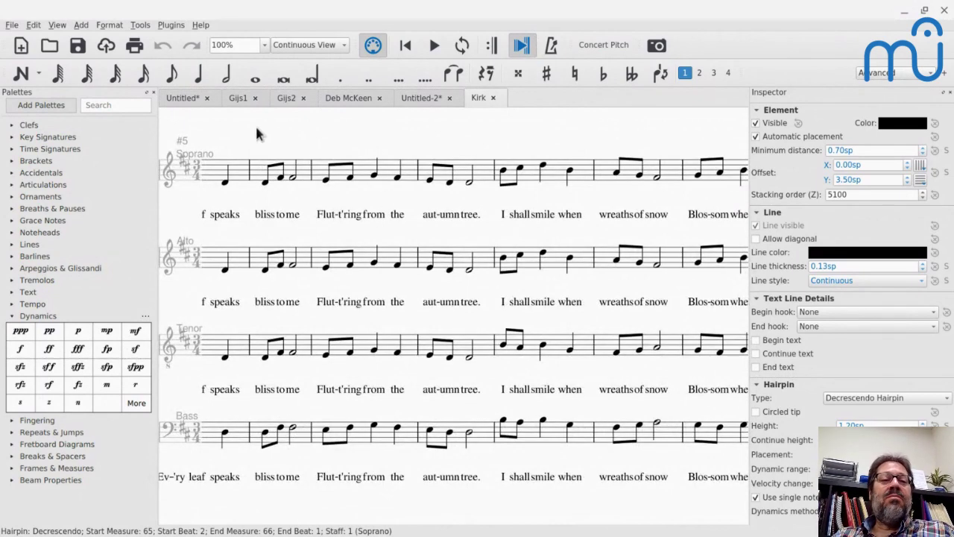
left_click(235, 99)
left_click_drag(218, 276, 360, 104)
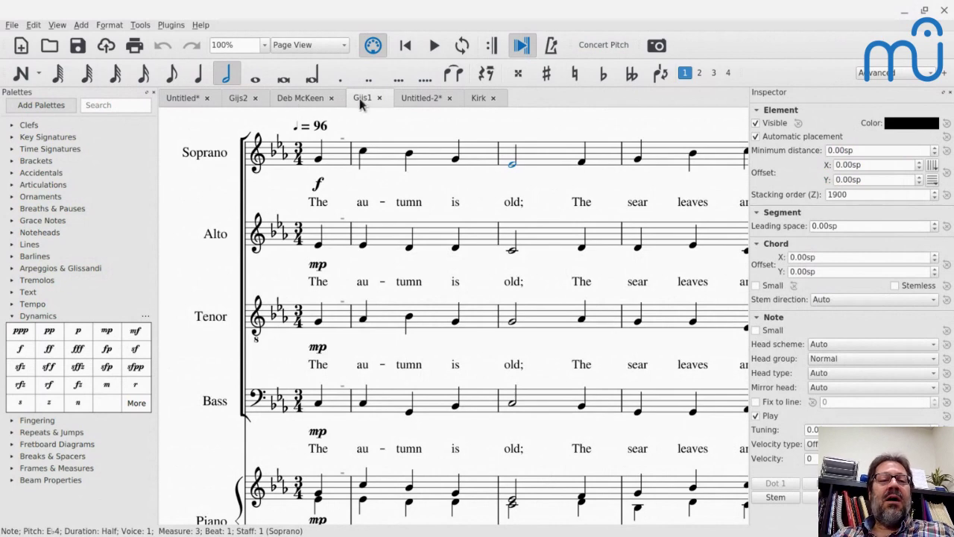
left_click(421, 98)
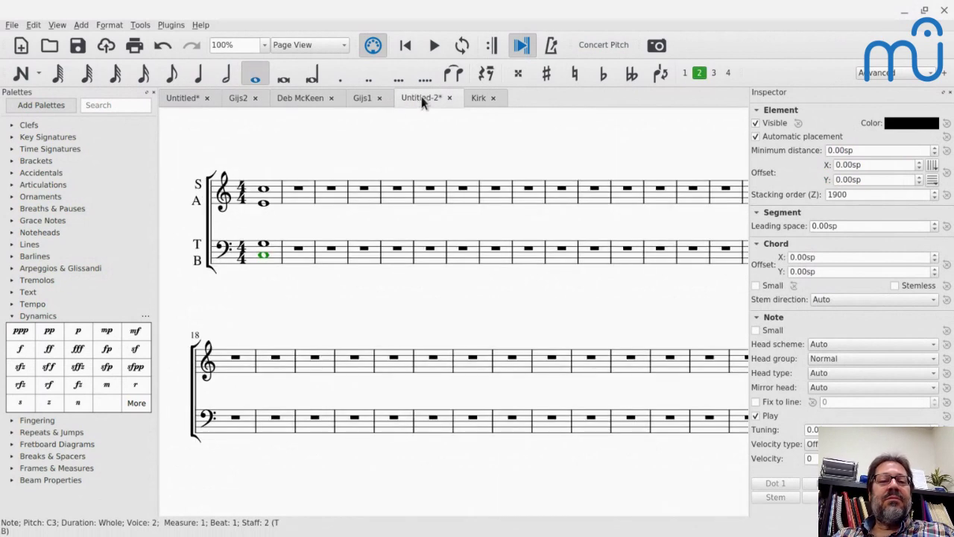
left_click(361, 99)
left_click(285, 100)
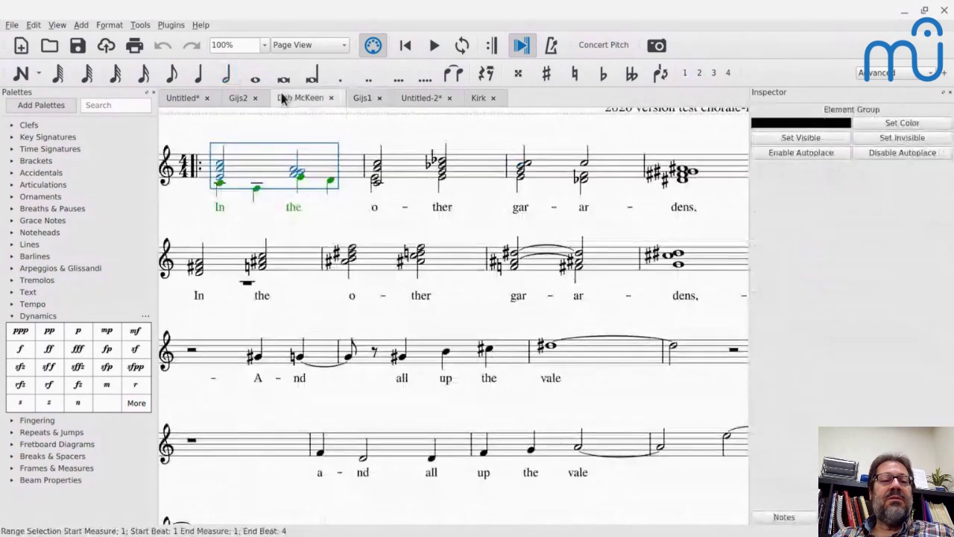
left_click(240, 99)
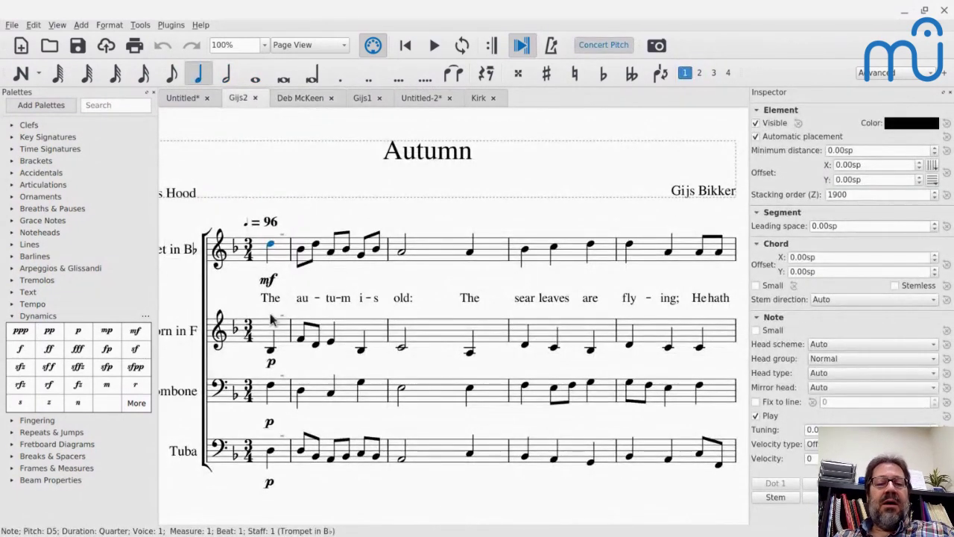
scroll(270, 317, "right", 3)
key("alt+Tab")
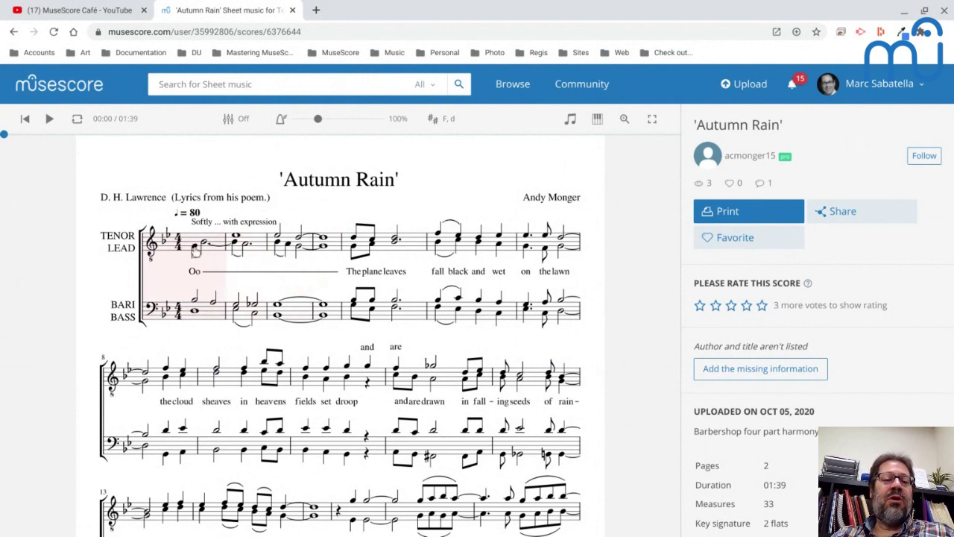
Play 'Autumn Rain' from measure 1 to 00:11, scroll the page, and return to MuseScore 3
left_click(195, 250)
key("space")
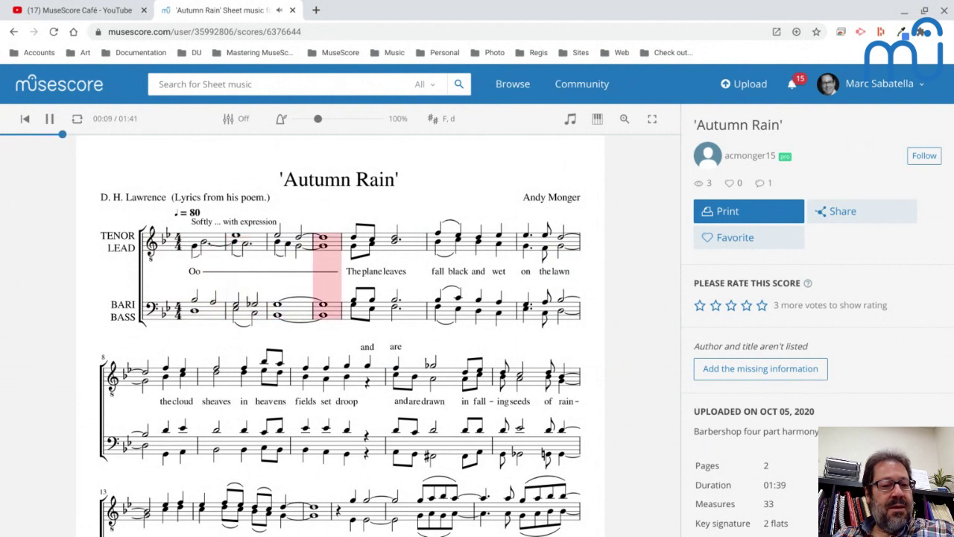
key("space")
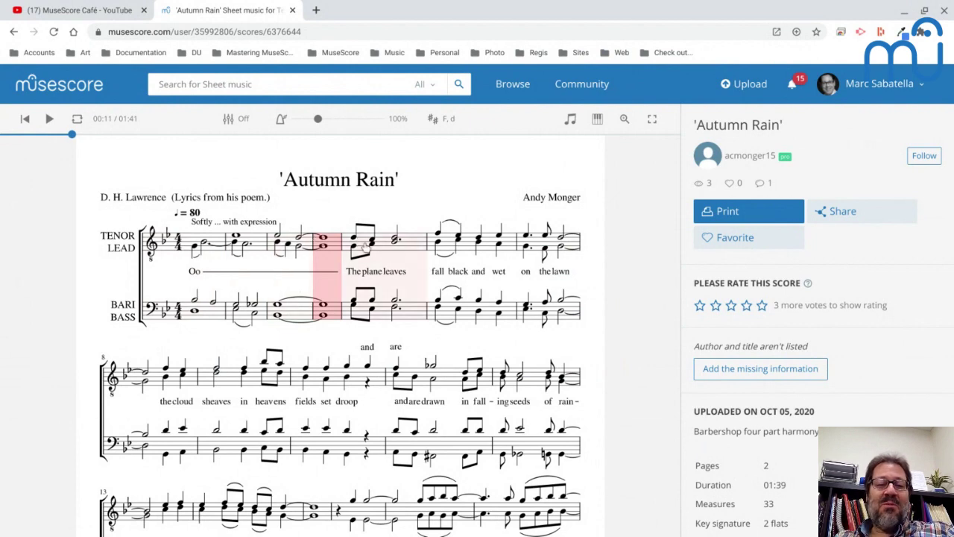
scroll(370, 252, "down", 1)
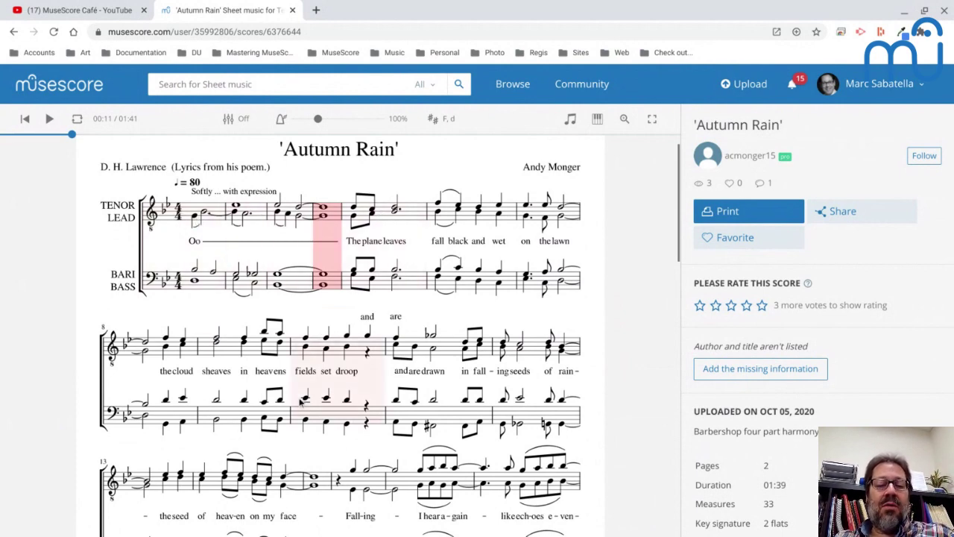
scroll(301, 402, "down", 3)
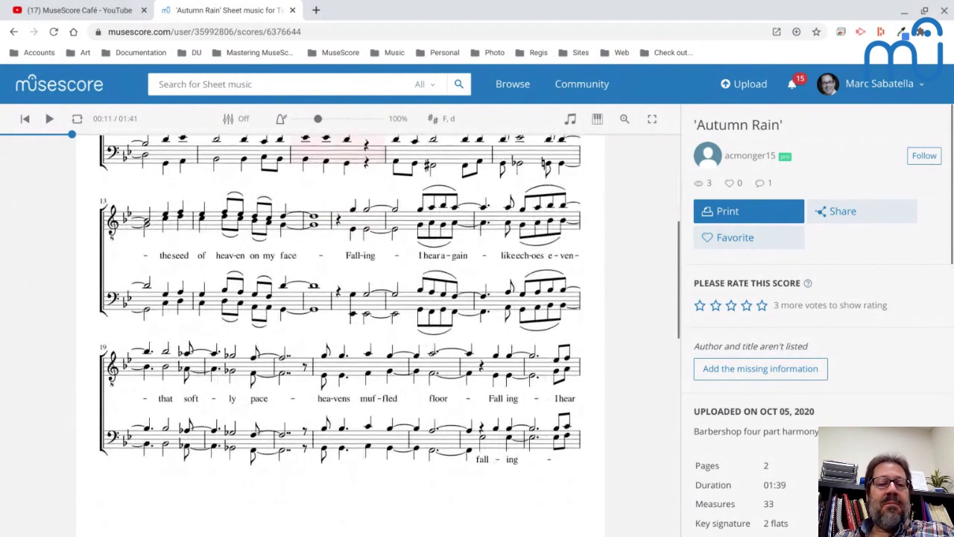
scroll(301, 403, "up", 1)
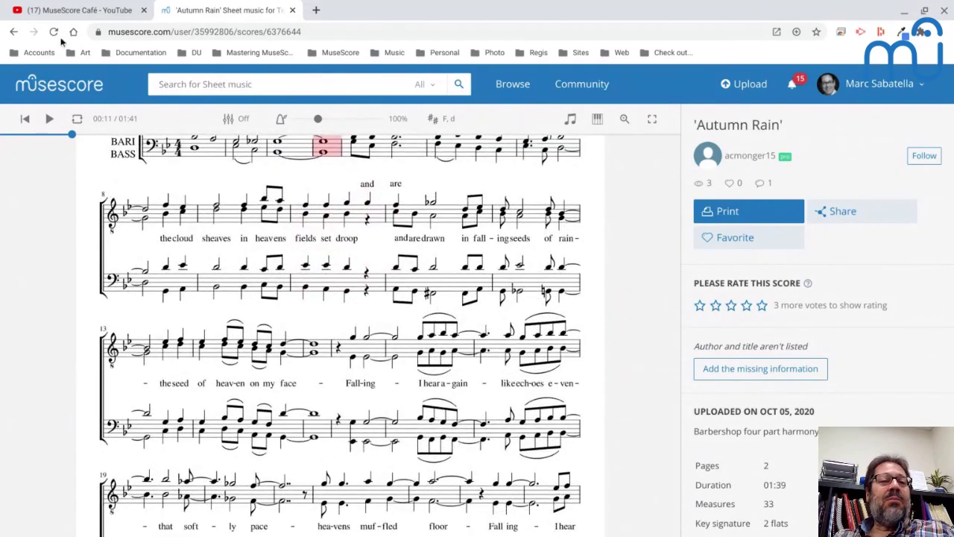
key("alt+Tab")
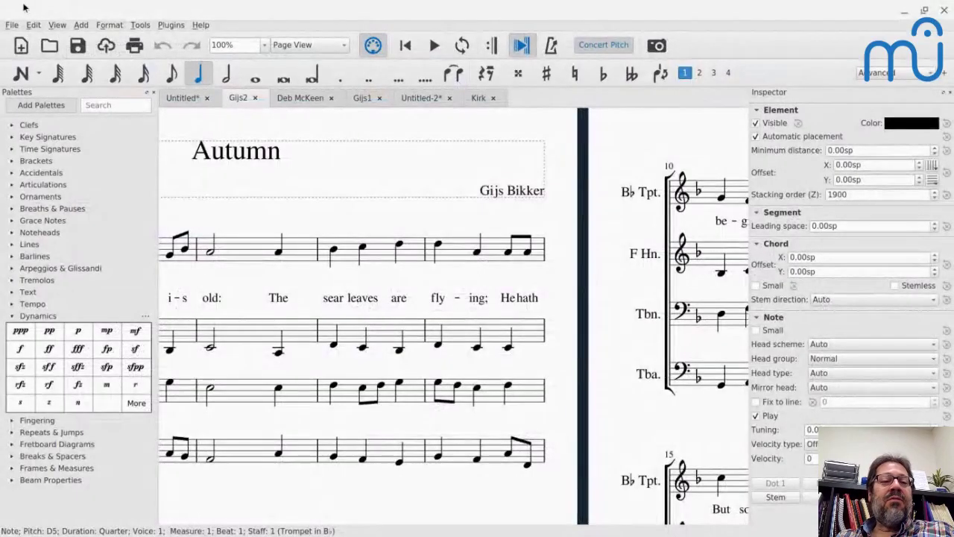
Back in the untitled score, enter quarter notes C D E F in measure 5
left_click(172, 98)
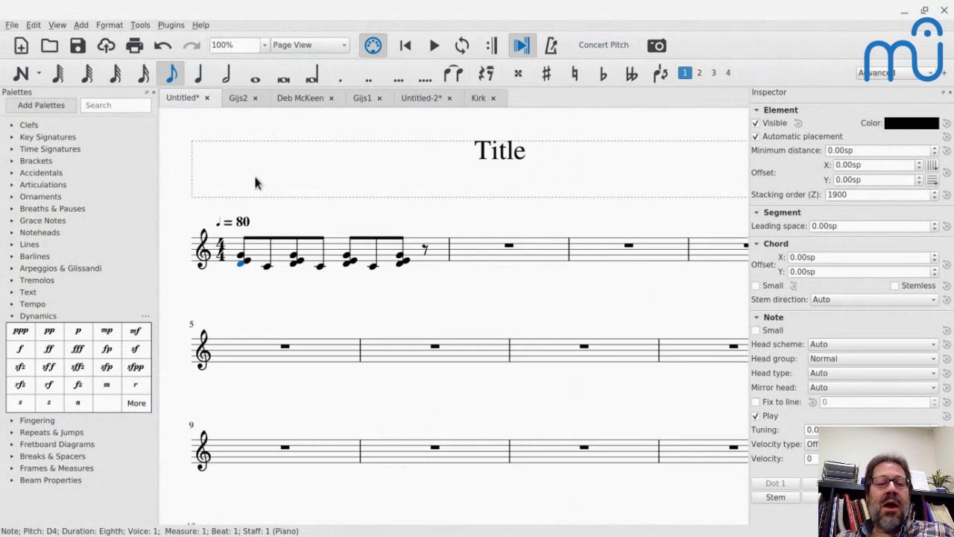
left_click(284, 347)
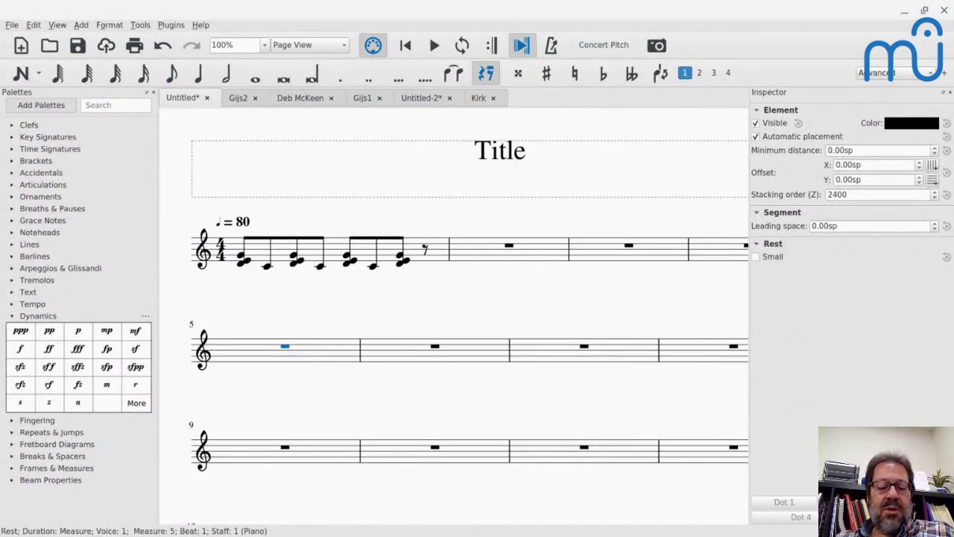
key("n")
key("c")
key("d")
key("e")
key("f")
Continue the scale with G F E D in measure 6 and C in measure 7
key("g")
key("f")
key("e")
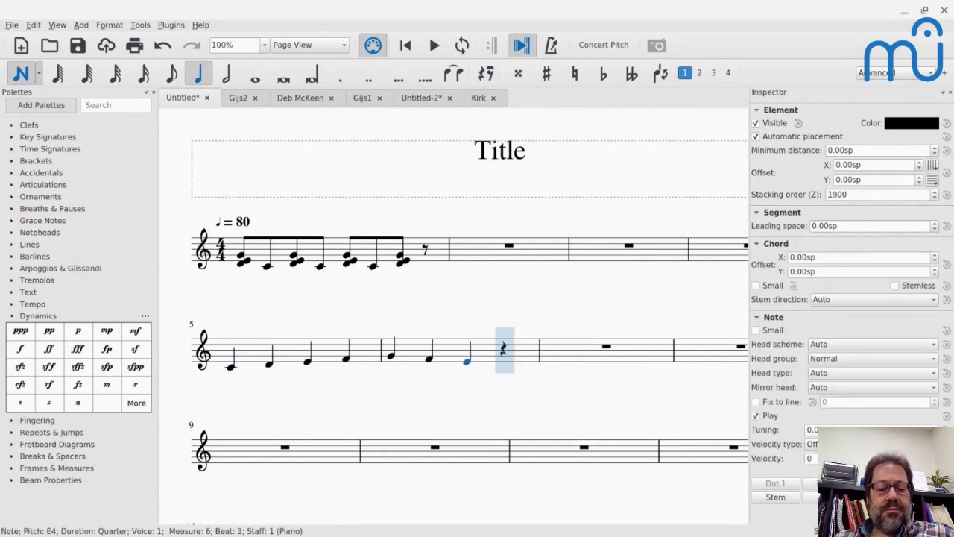
key("d")
key("c")
key("Escape")
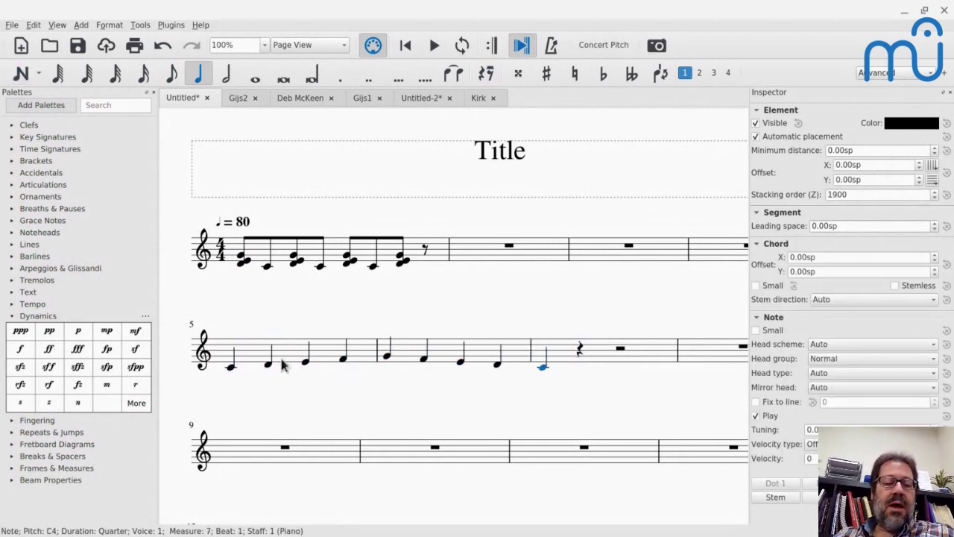
left_click(230, 369)
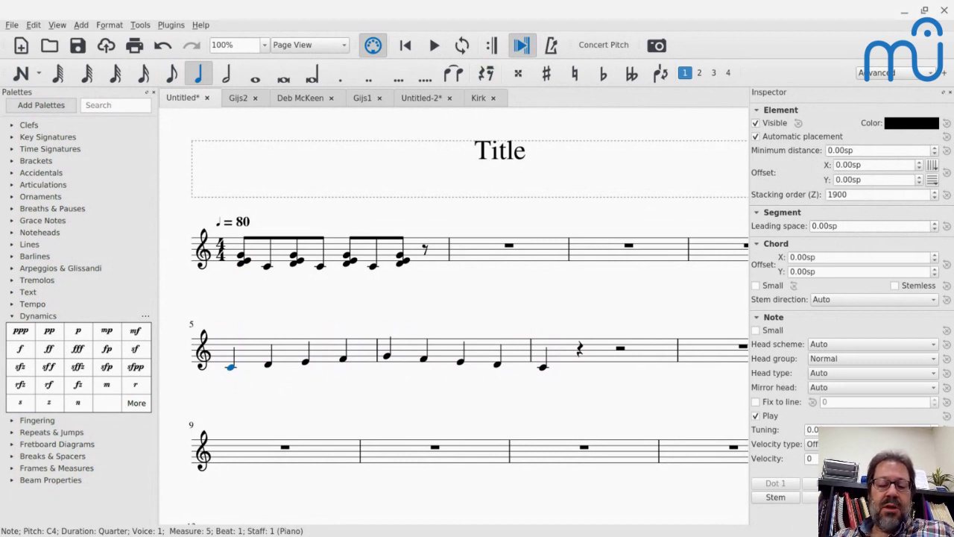
Add the lyric 'hi' under measure 5's first C, with a melisma line held to measure 7's C
key("ctrl+l")
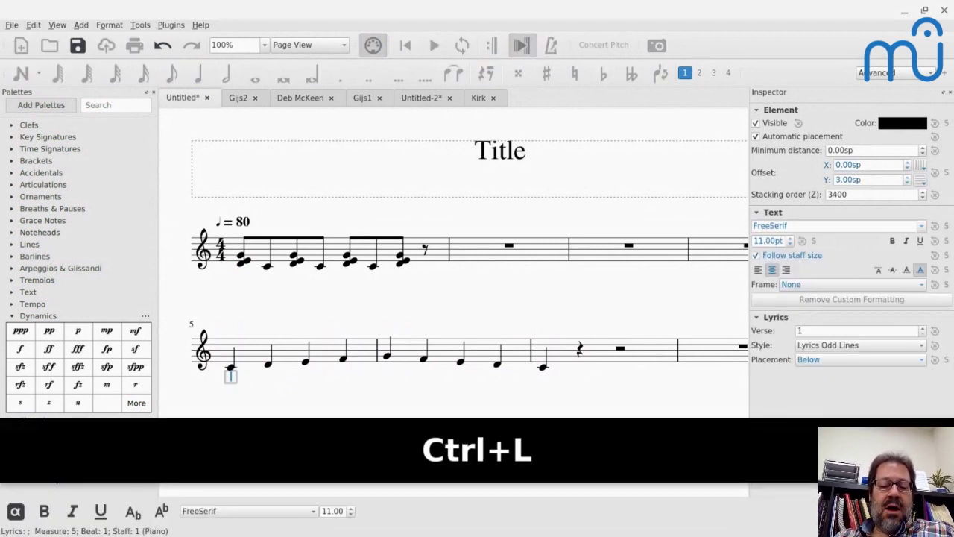
type("h")
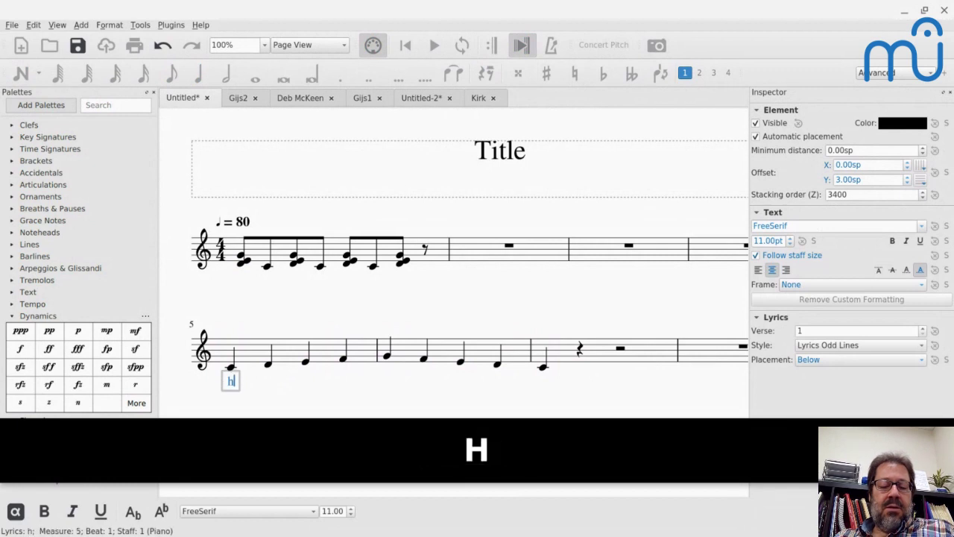
type("i")
key("shift+minus")
key("shift+minus")
key("shift+minus")
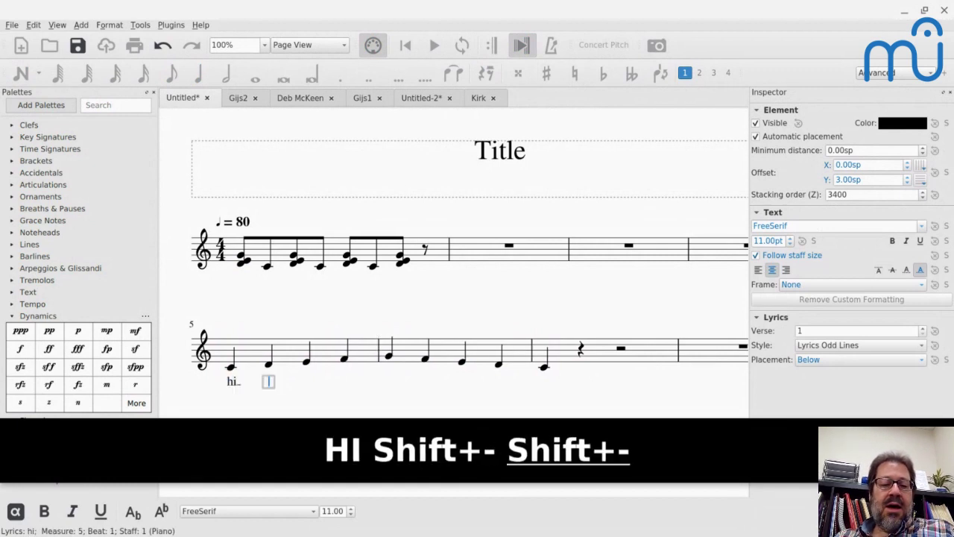
key("shift+minus")
key("shift+minus")
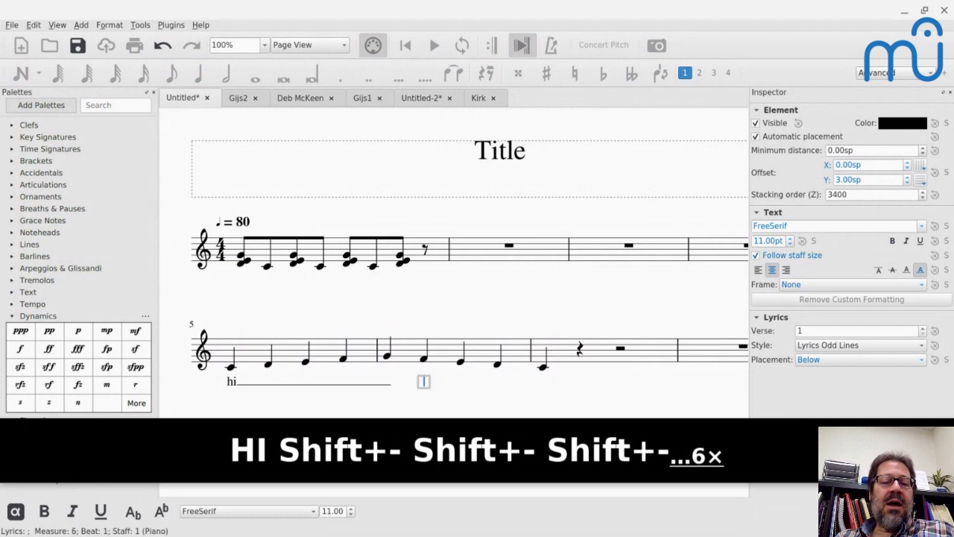
key("shift+minus")
key("shift+minus")
key("shift+minus")
key("shift+minus")
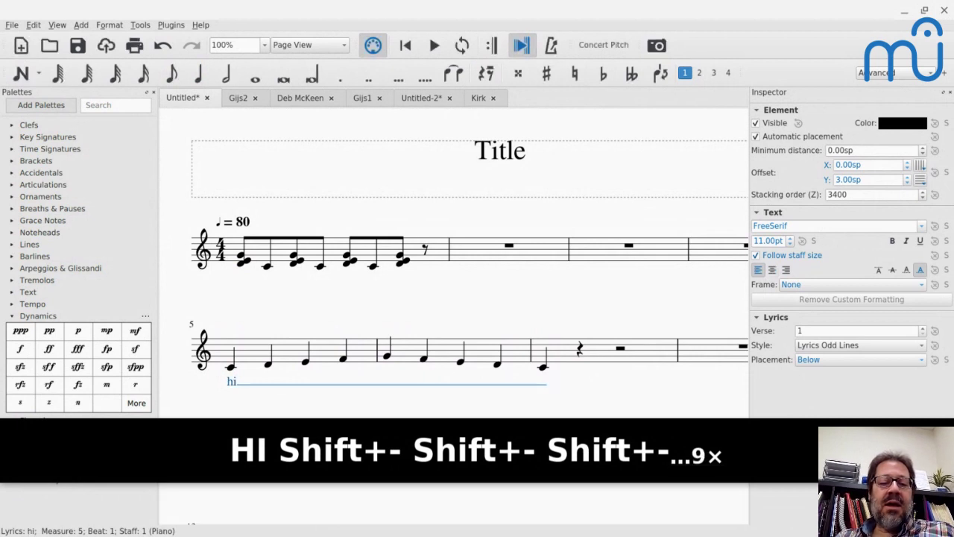
key("Escape")
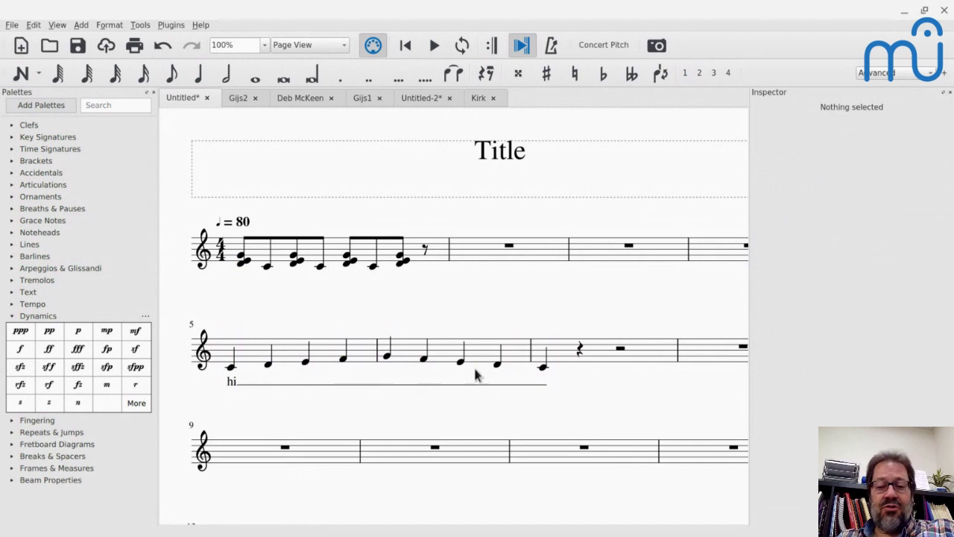
scroll(551, 380, "down", 2)
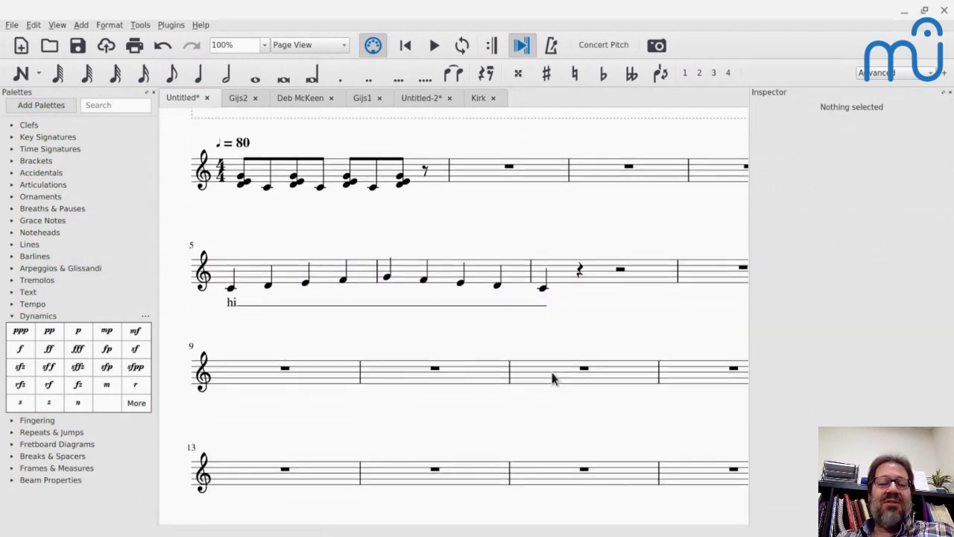
Enter the scale C D E F G F E D C across measures 9–11
left_click(253, 383)
key("n")
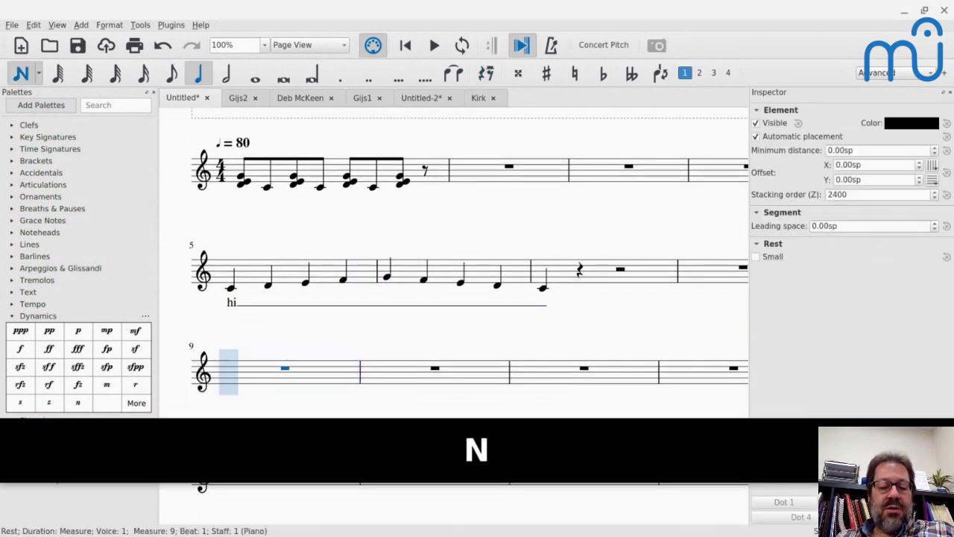
key("c")
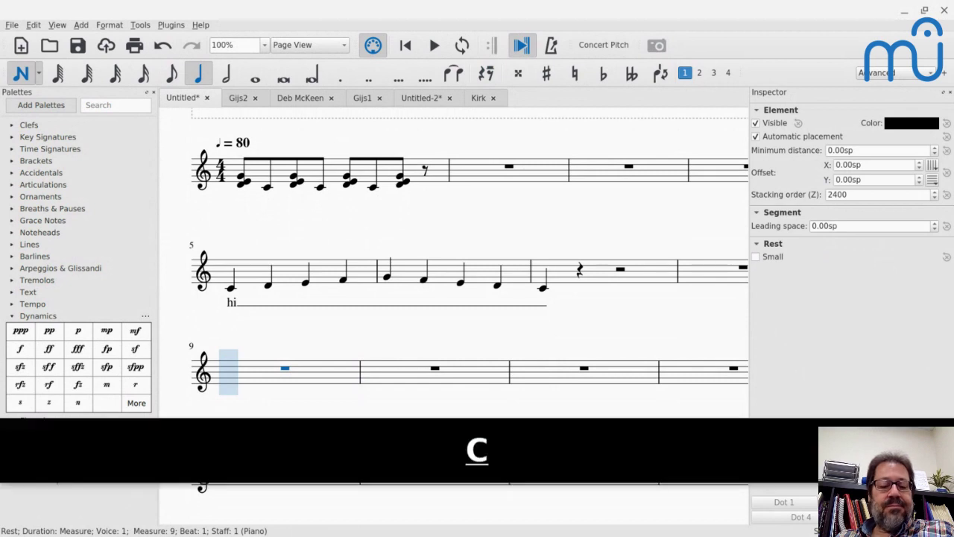
key("d")
key("e")
key("f")
key("g")
key("f")
key("e")
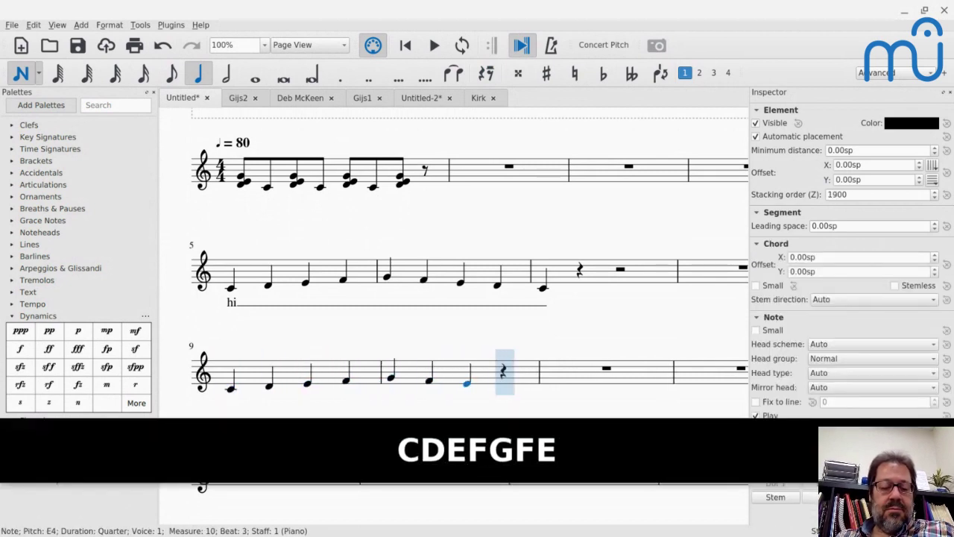
key("d")
key("c")
key("Escape")
Add the lyric 'he' on measure 9's first C, hyphenated across the notes to 'lo'
left_click(230, 390)
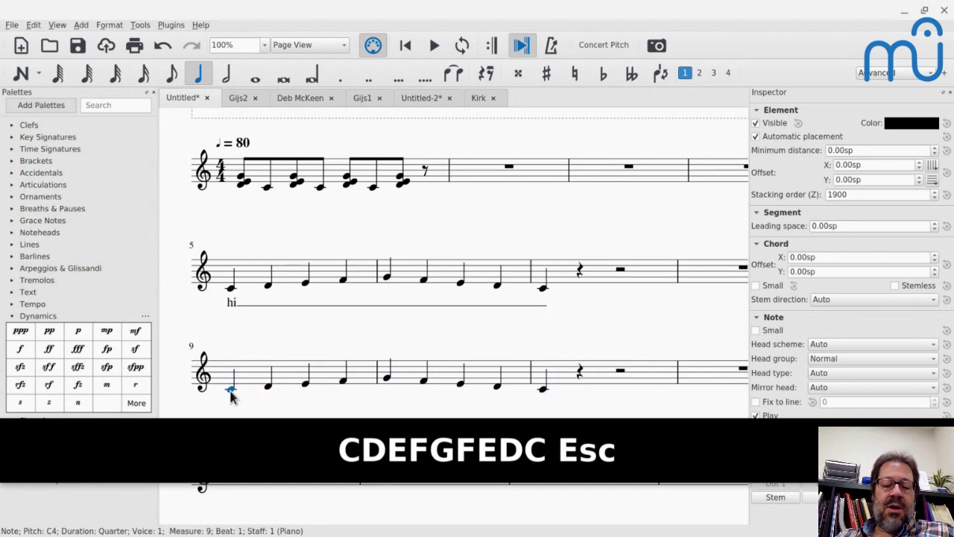
key("ctrl+l")
type("he")
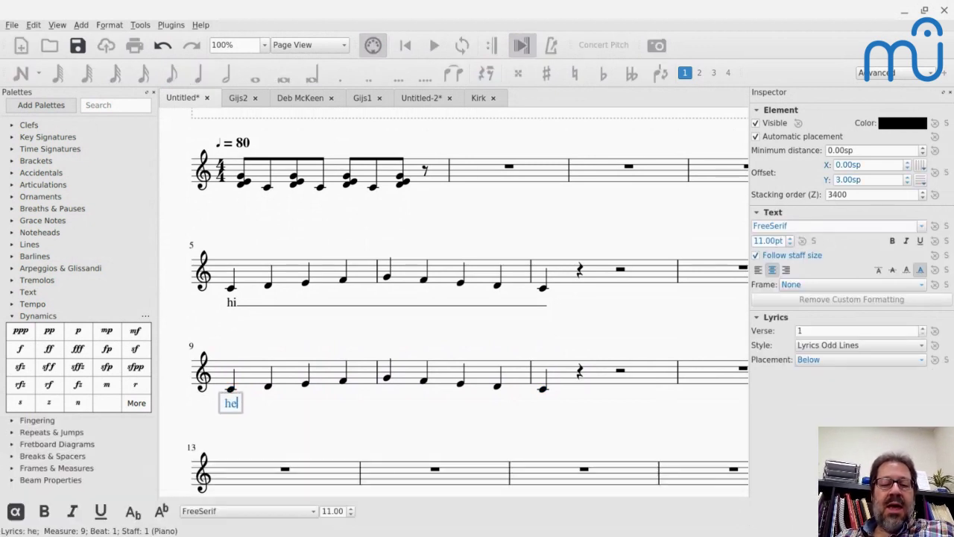
key("minus")
key("minus")
key("minus")
key("minus")
key("minus")
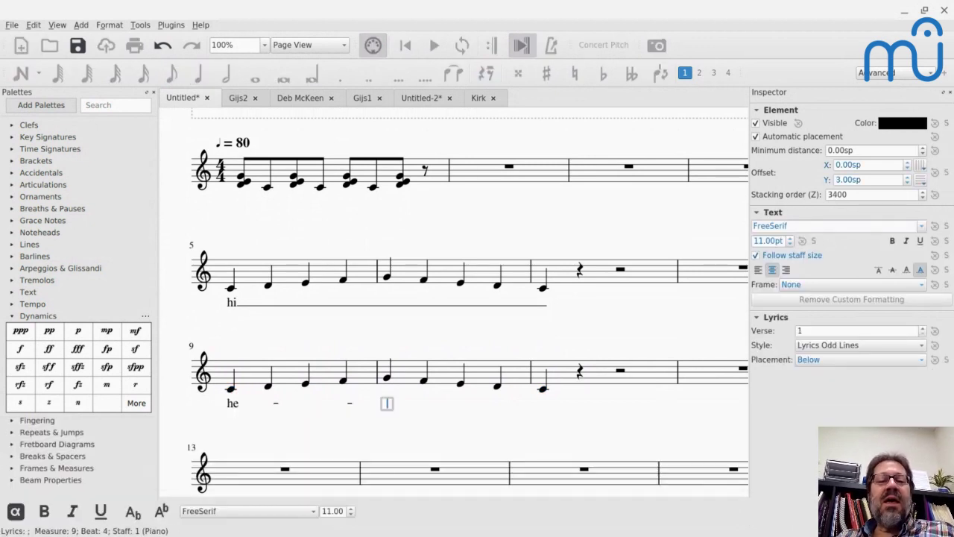
key("minus")
key("minus")
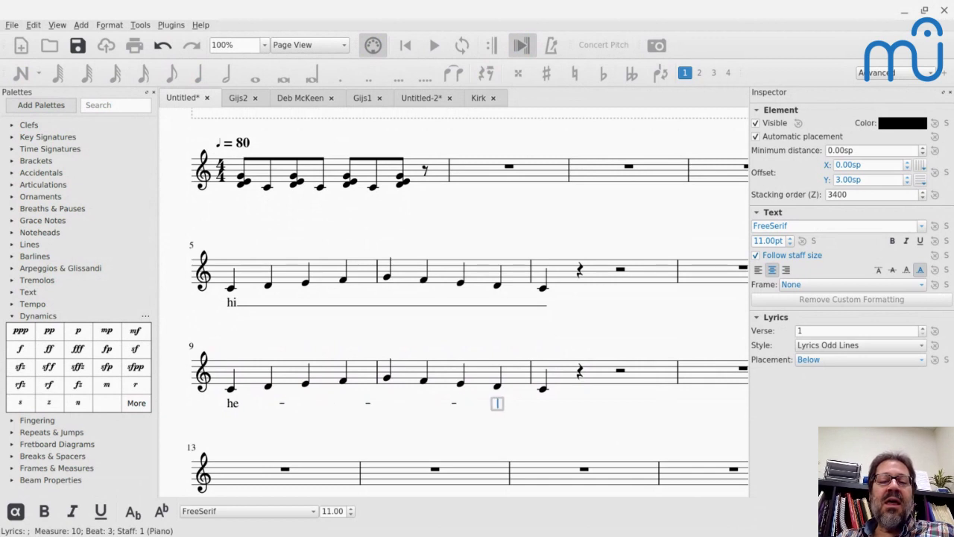
key("minus")
type("lo")
key("Escape")
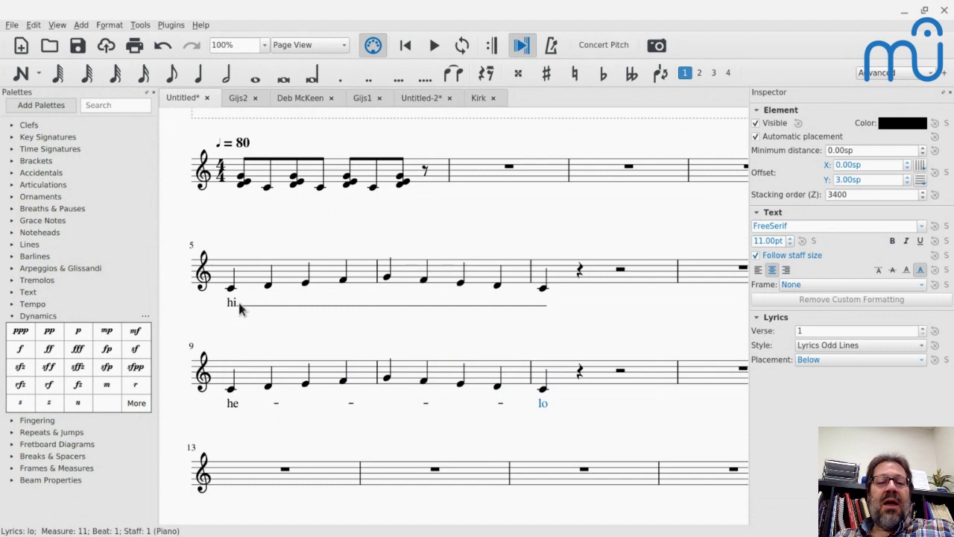
Correct the first syllable from 'he' to 'hel'
double_click(234, 406)
type("l")
key("Escape")
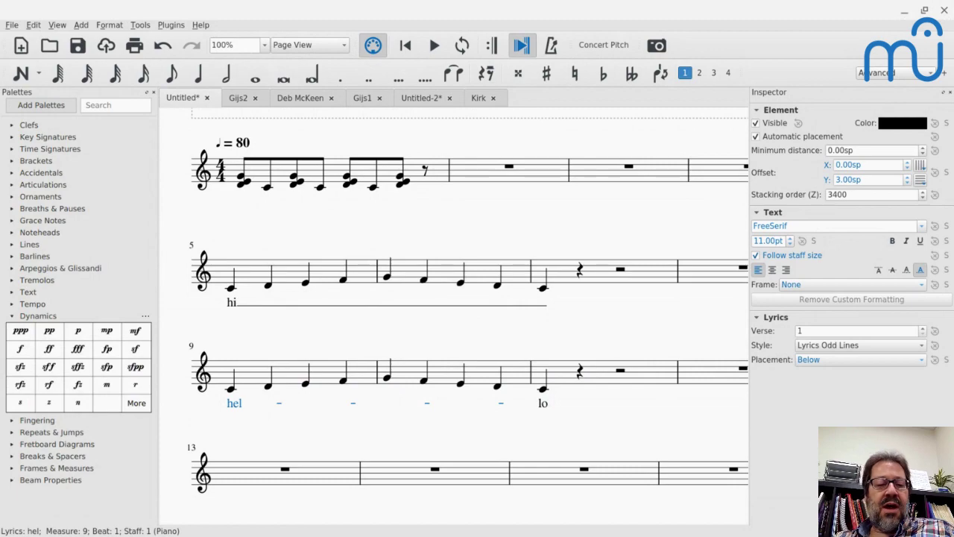
key("alt+Tab")
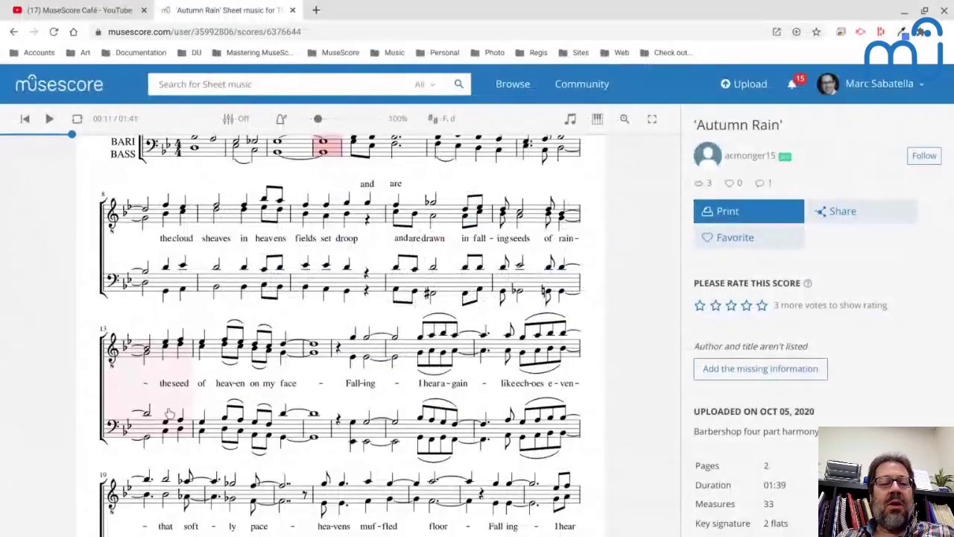
key("alt+Tab")
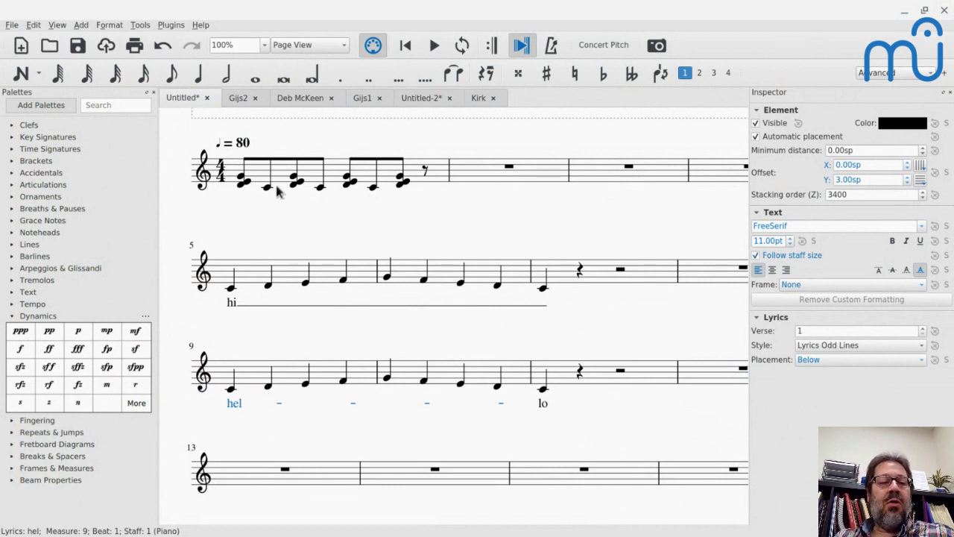
Enter the lyric 'hel-=lo' under measure 1's first note
left_click(242, 182)
key("ctrl+l")
type("hel-=lo")
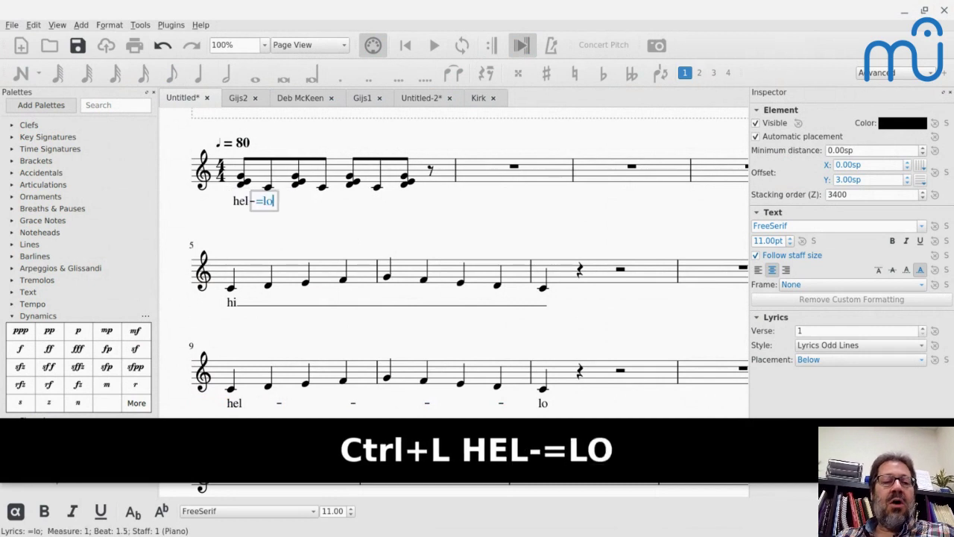
key("Escape")
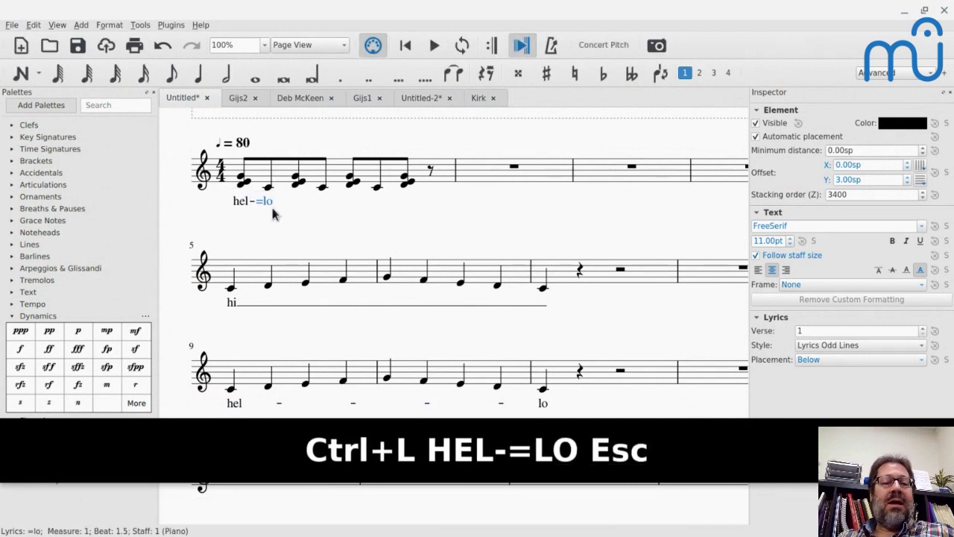
Delete the stray equals sign so the second syllable reads 'lo'
double_click(271, 207)
key("Left")
key("BackSpace")
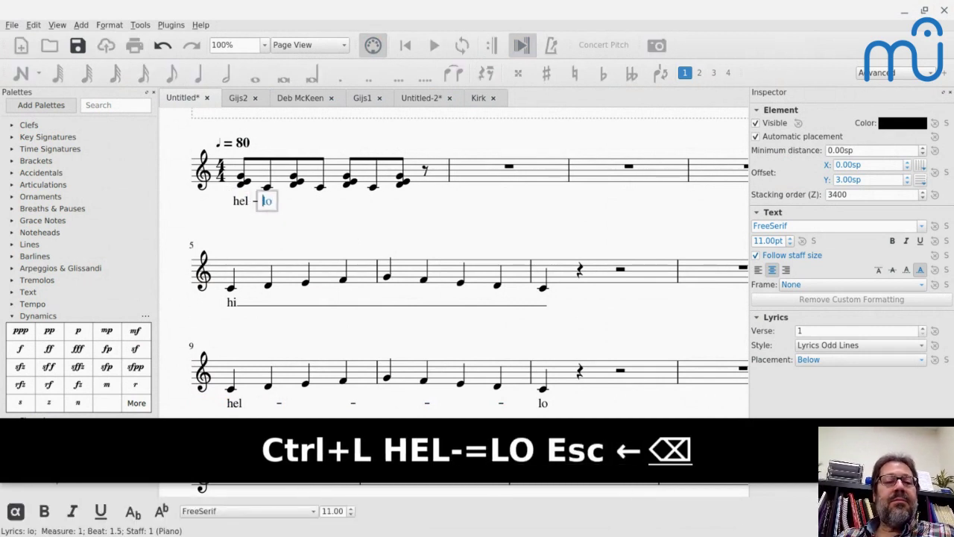
key("Escape")
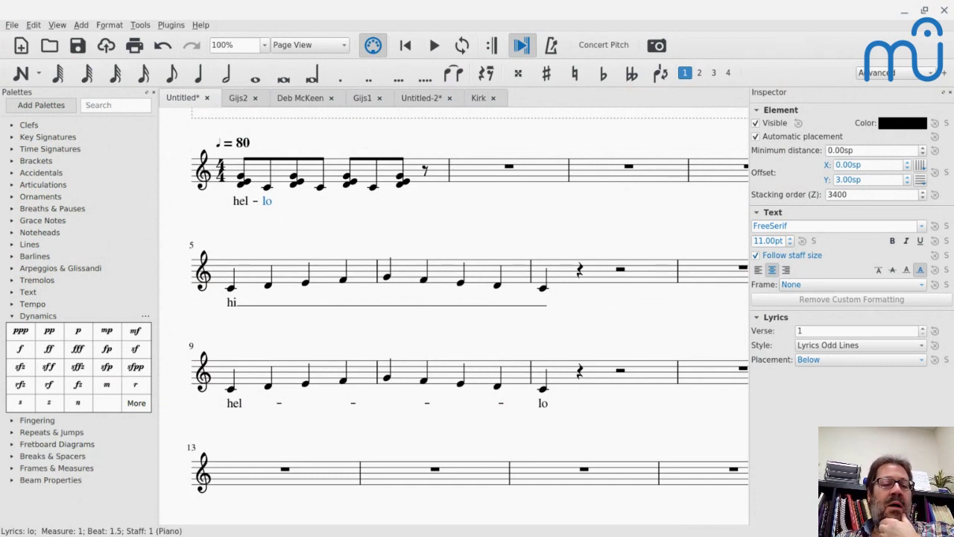
Extend a melisma line from 'lo' across three following notes of measure 1
left_click(543, 289)
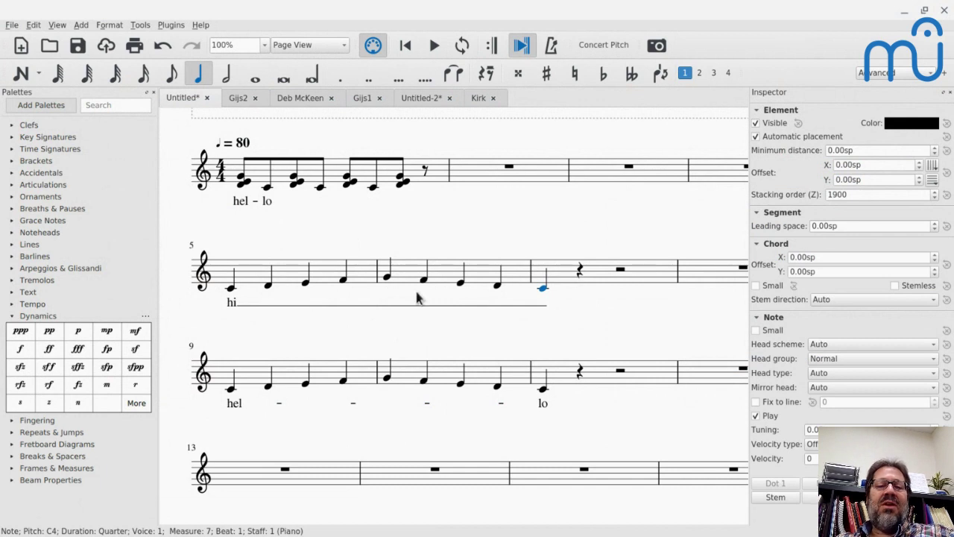
double_click(240, 201)
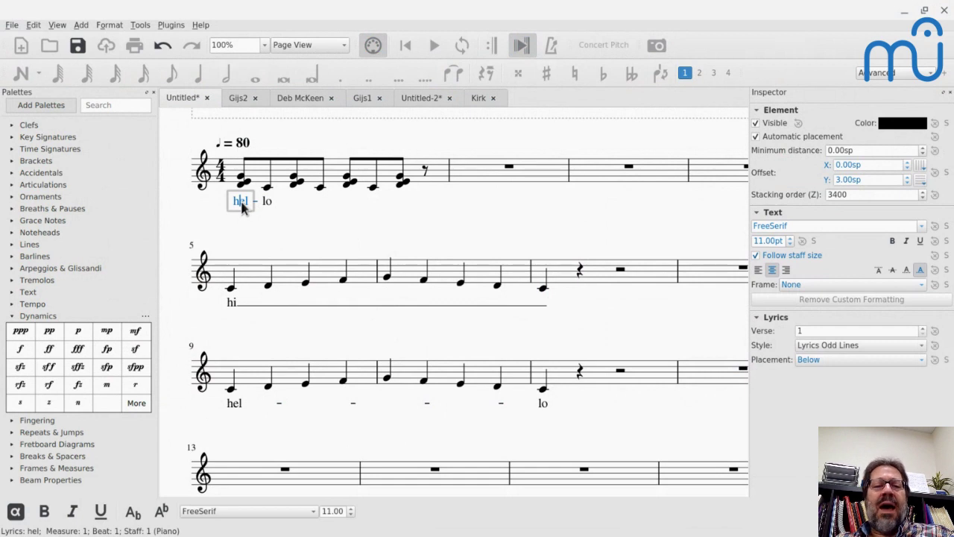
key("Right")
key("shift+minus")
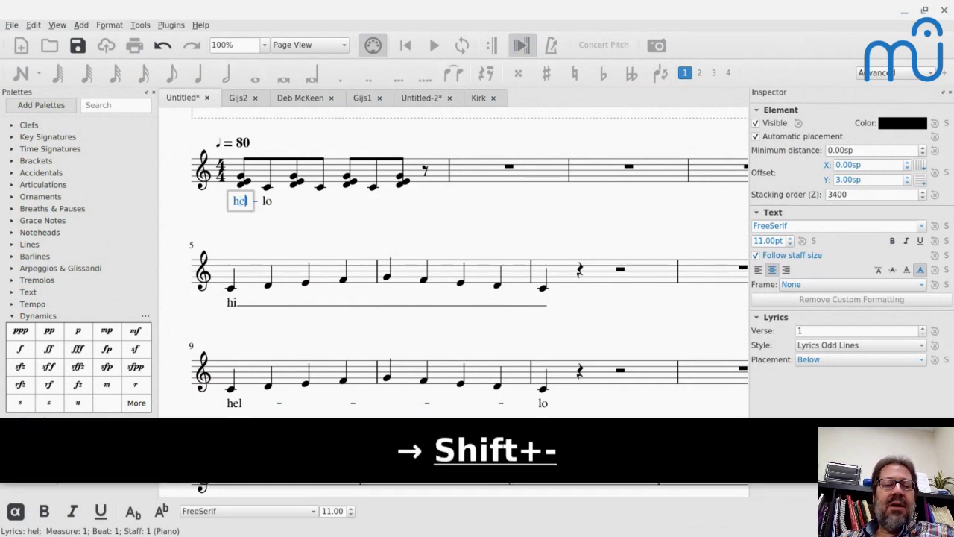
key("shift+minus")
key("shift+minus")
key("shift+minus")
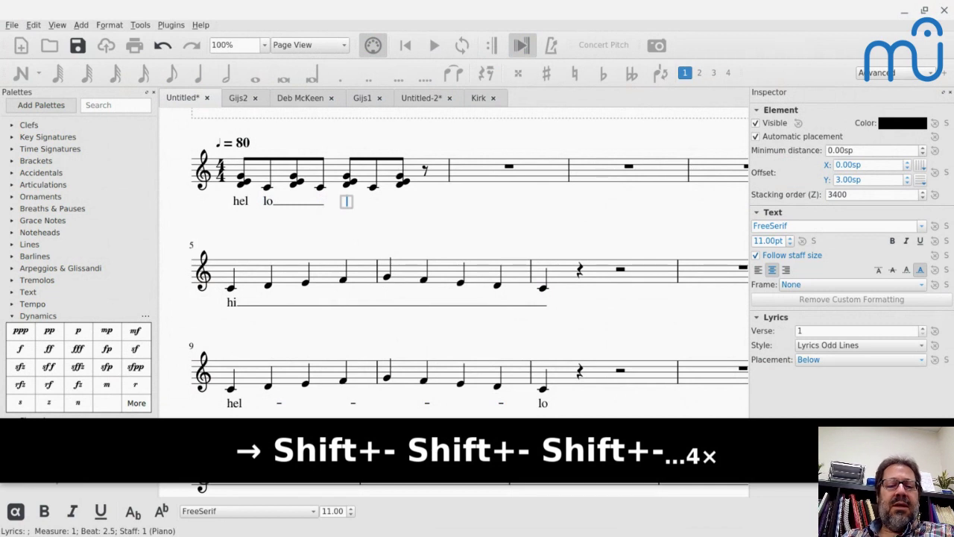
key("shift+minus")
key("Escape")
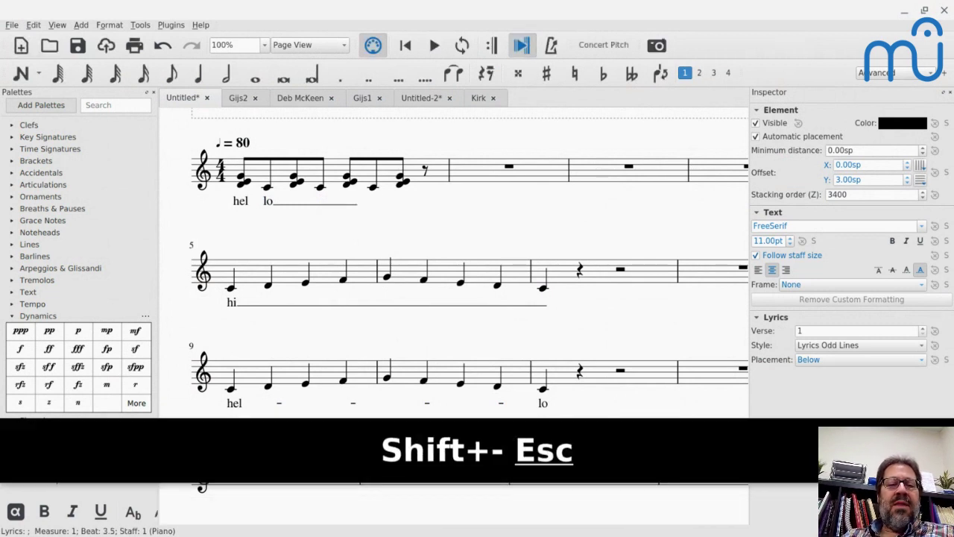
Change the eighth note on beat 3.5 to A and give it the lyric 'a'
left_click(374, 191)
key("n")
key("Escape")
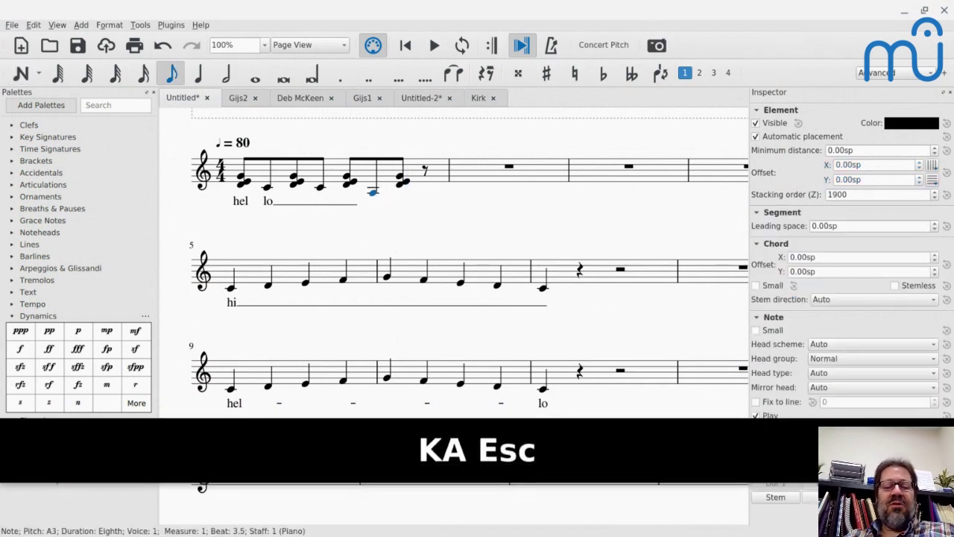
key("ctrl+l")
type("a")
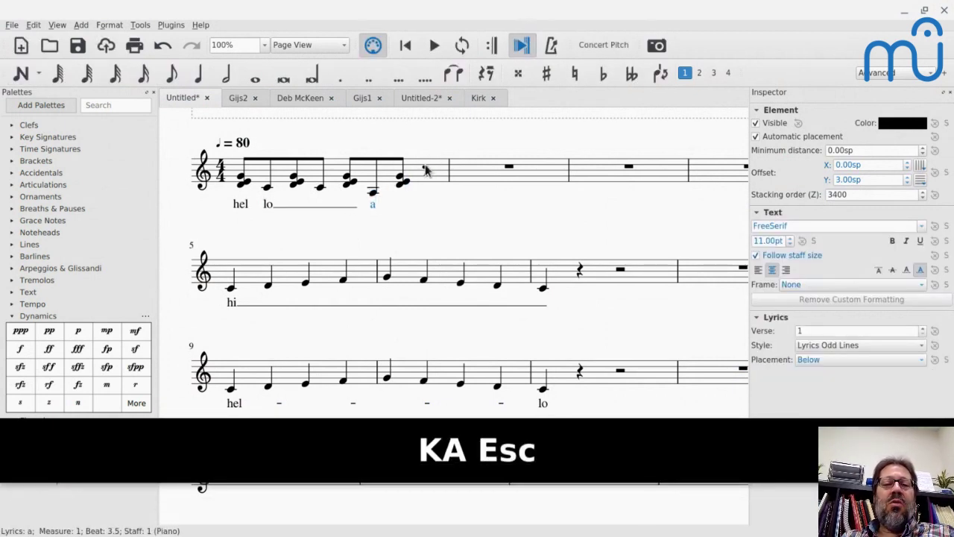
scroll(417, 174, "right", 5)
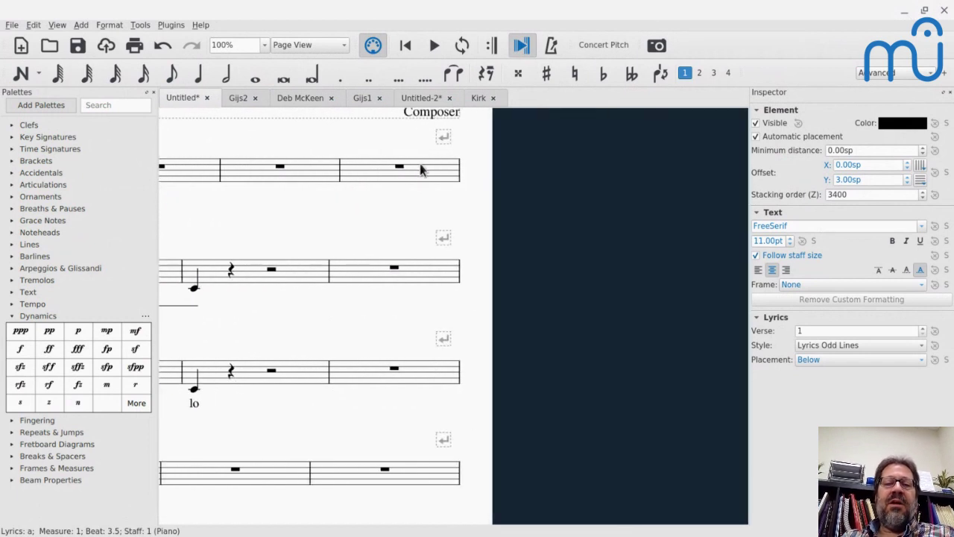
Delete the forced system break after the first line, then select all of measure 1
left_click(444, 137)
key("Delete")
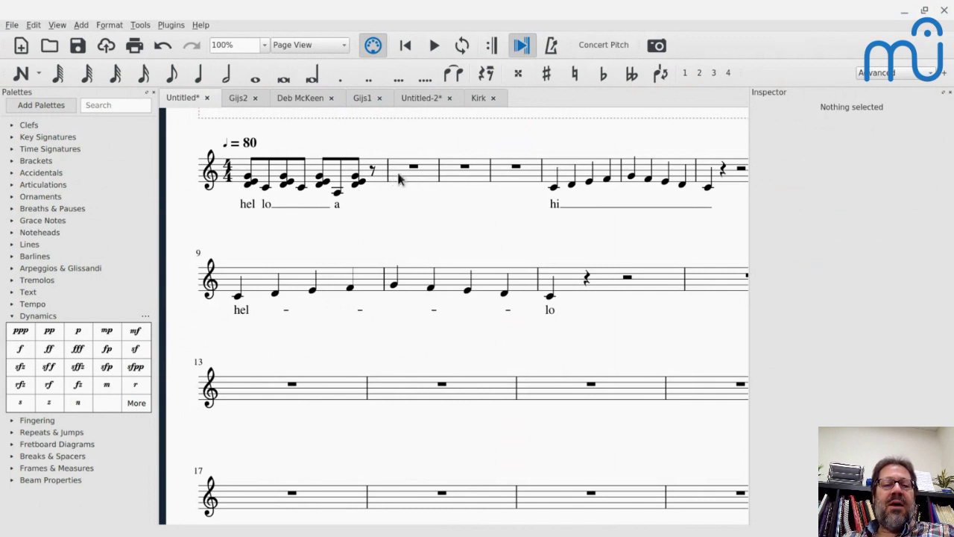
left_click(346, 182)
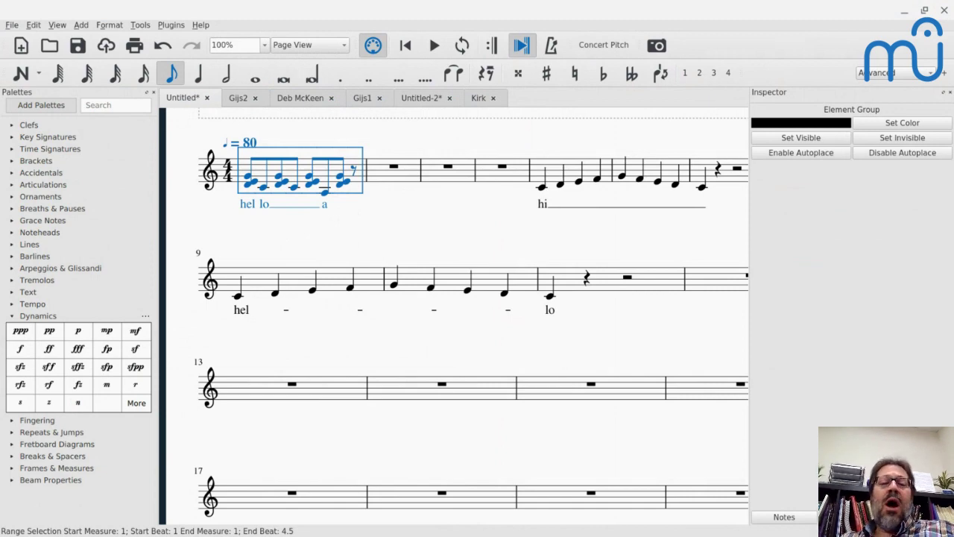
Undo the recent edit so the 'a' syllable is removed from measure 1
key("Escape")
scroll(251, 277, "up", 3)
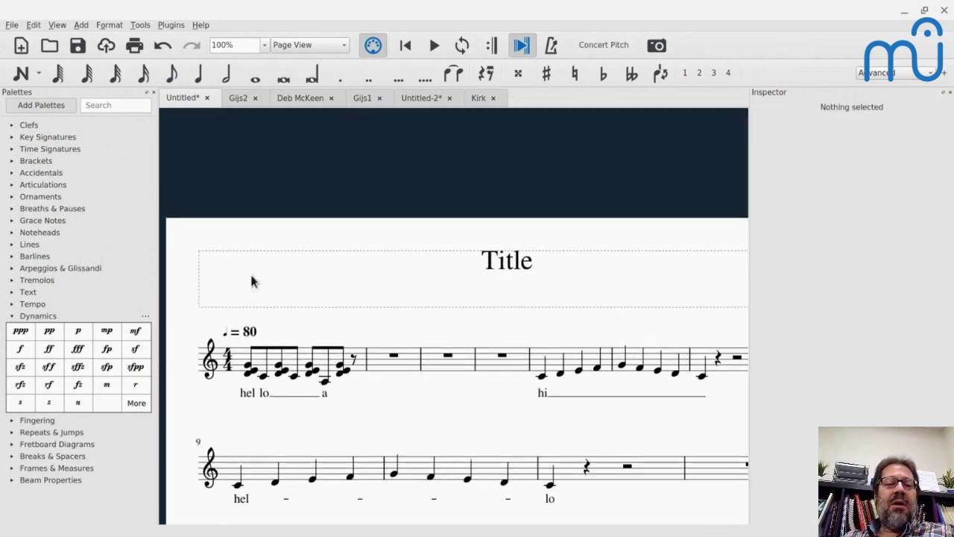
scroll(251, 277, "down", 2)
key("ctrl+z")
key("ctrl+z")
key("ctrl+z")
key("ctrl+z")
key("ctrl+z")
key("ctrl+z")
key("ctrl+z")
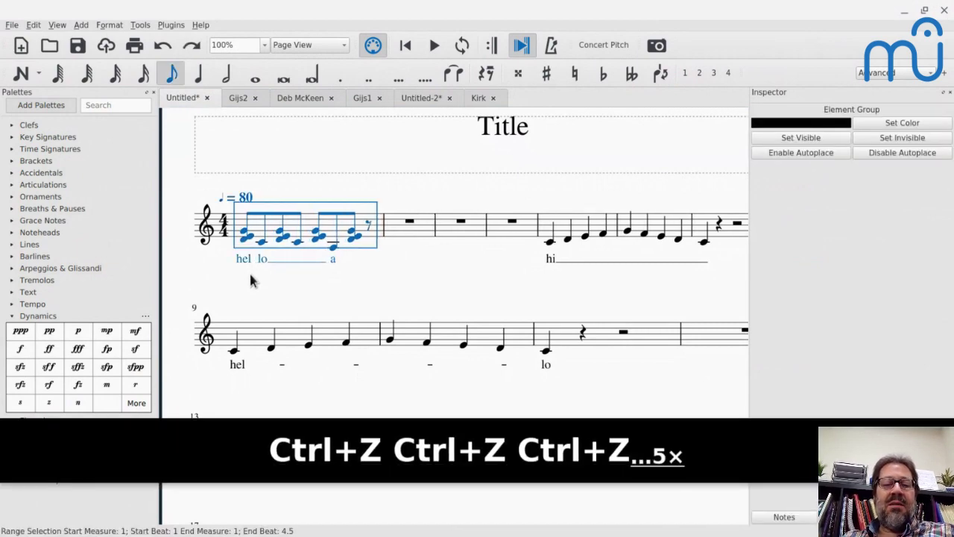
scroll(249, 271, "down", 3)
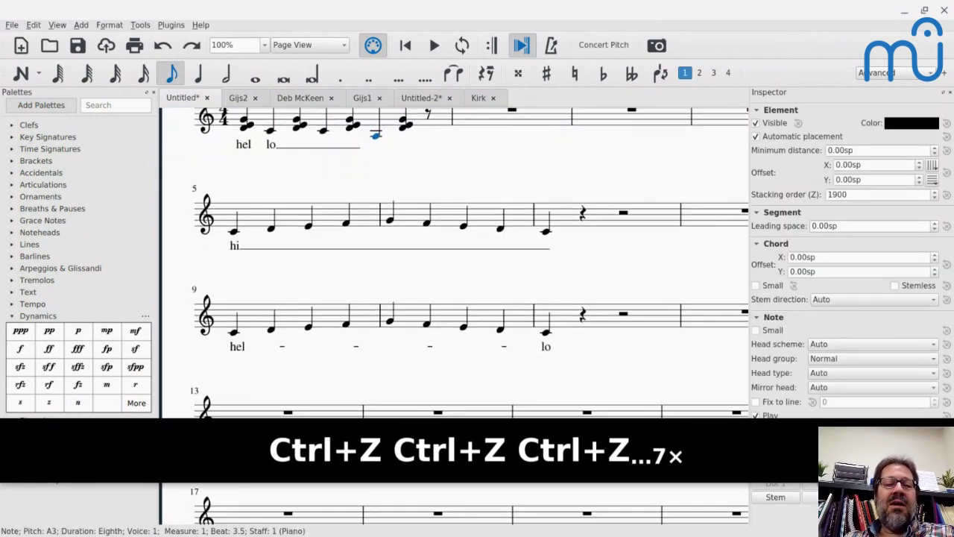
Slur the scale from measure 5's first C to the C in measure 7
left_click(233, 233)
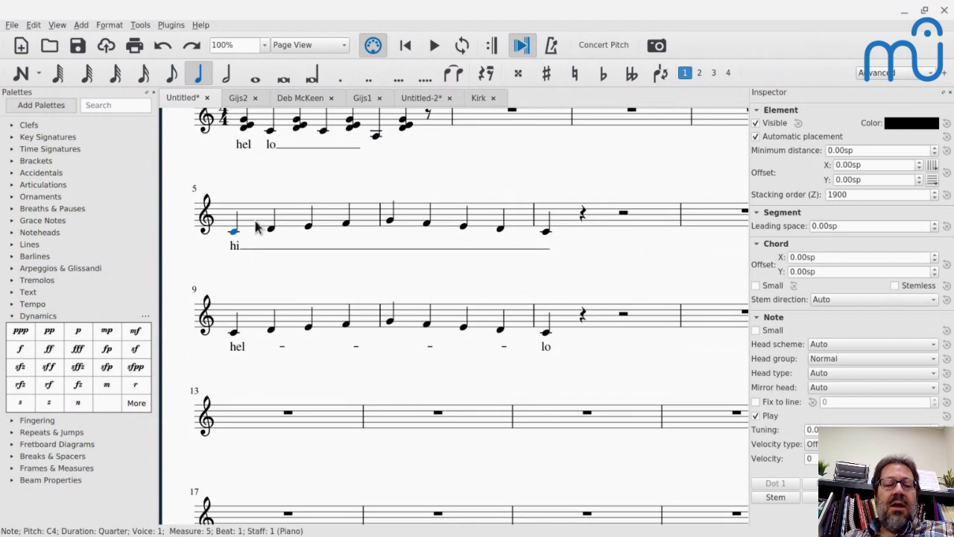
key("s")
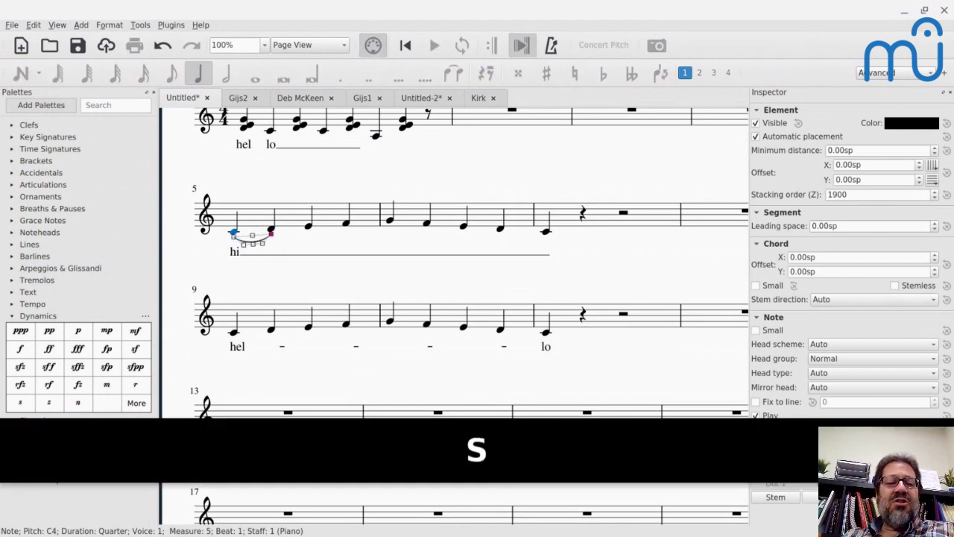
key("shift+Right")
key("shift+Right")
key("shift+Right")
key("shift+Right")
key("shift+Right")
key("shift+Right")
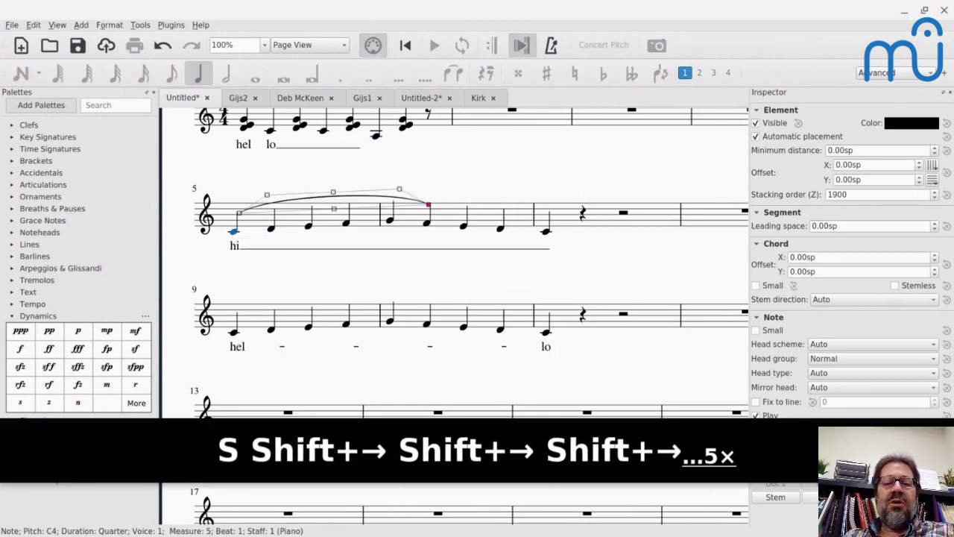
key("shift+Right")
key("Escape")
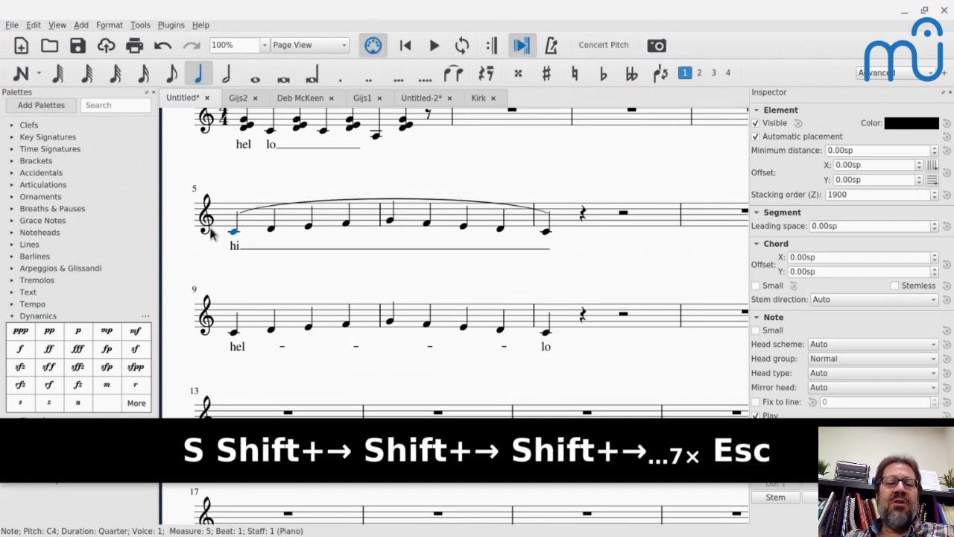
Slur the scale melody from measure 9 through measure 11
left_click(233, 331)
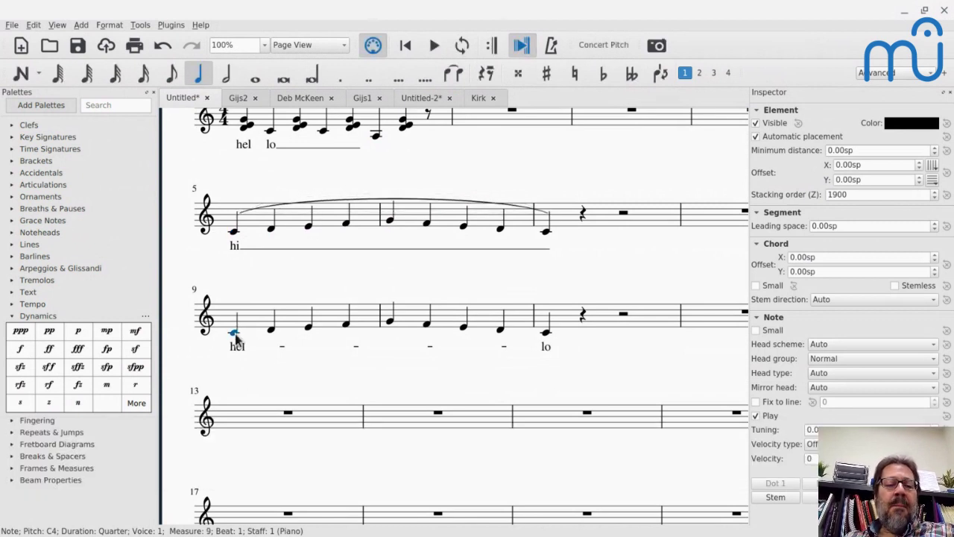
key("shift+Right")
key("shift+Right")
key("shift+Right")
key("shift+Right")
key("shift+Right")
key("shift+Right")
key("shift+Right")
key("shift+Right")
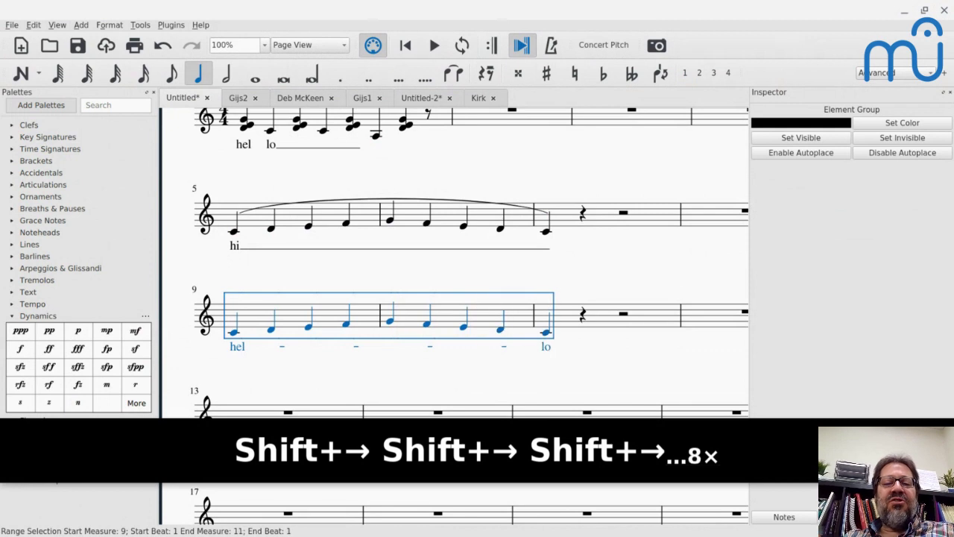
key("s")
key("Escape")
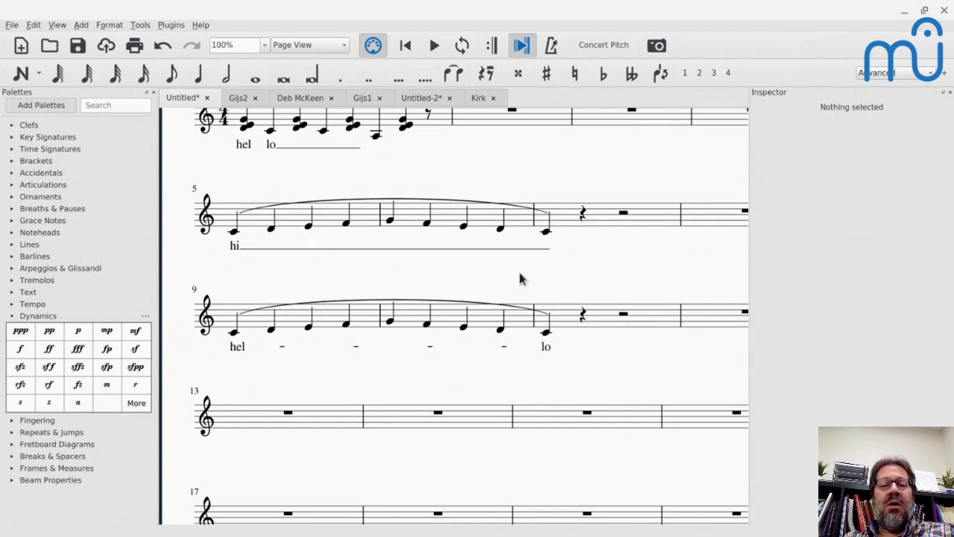
scroll(509, 259, "right", 3)
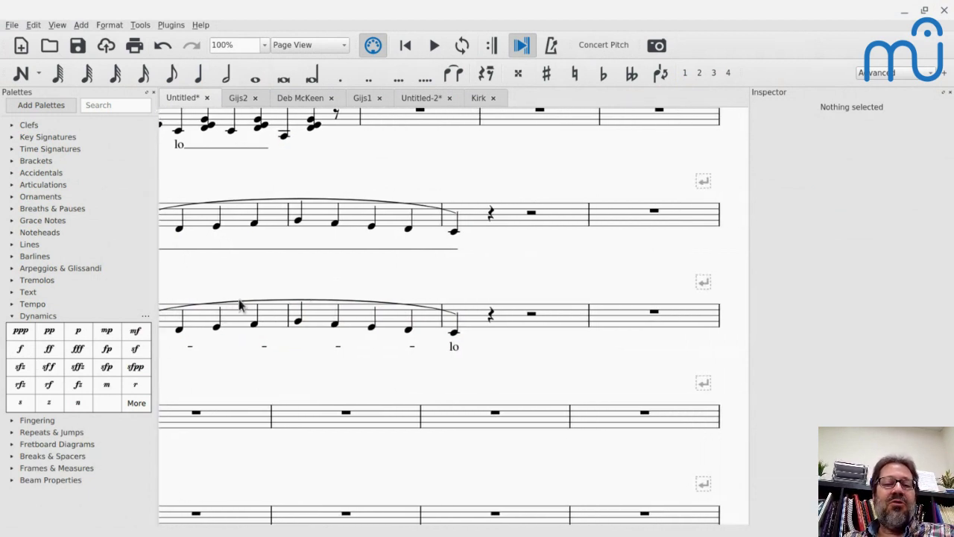
Fill measures 7–8 with half notes C and D
left_click(531, 214)
key("n")
key("c")
key("d")
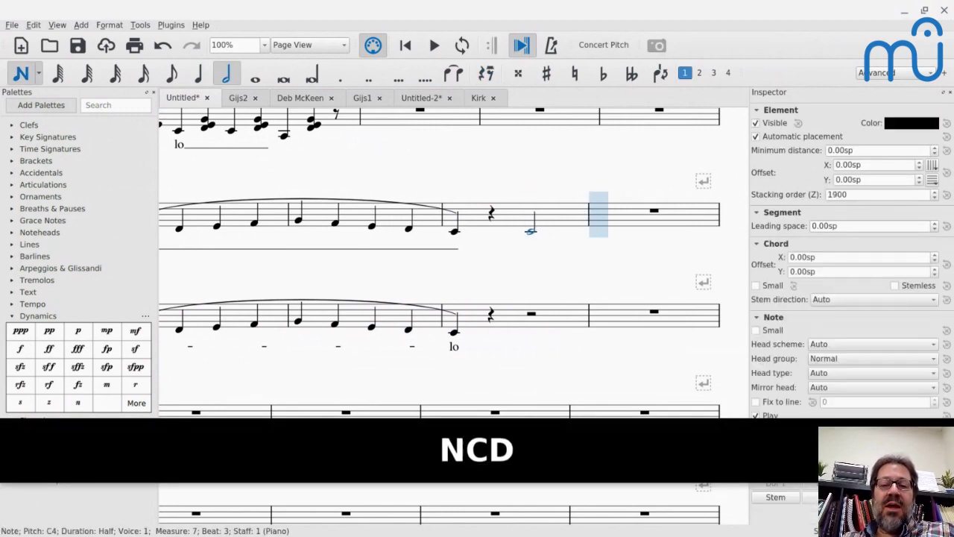
key("Escape")
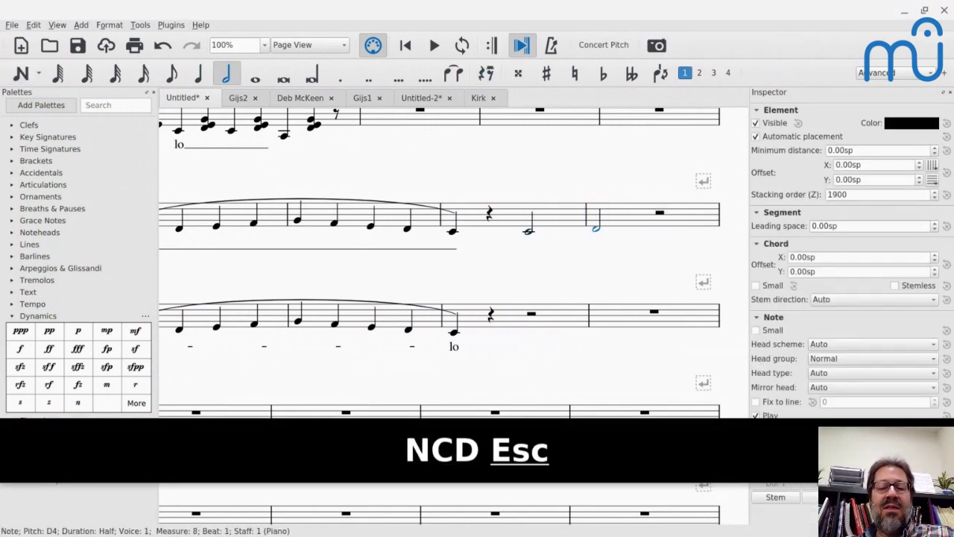
In measure 13, enter a quarter C, then eighth notes C D E F G F E D C
scroll(446, 299, "down", 3)
scroll(446, 299, "left", 3)
scroll(446, 298, "left", 3)
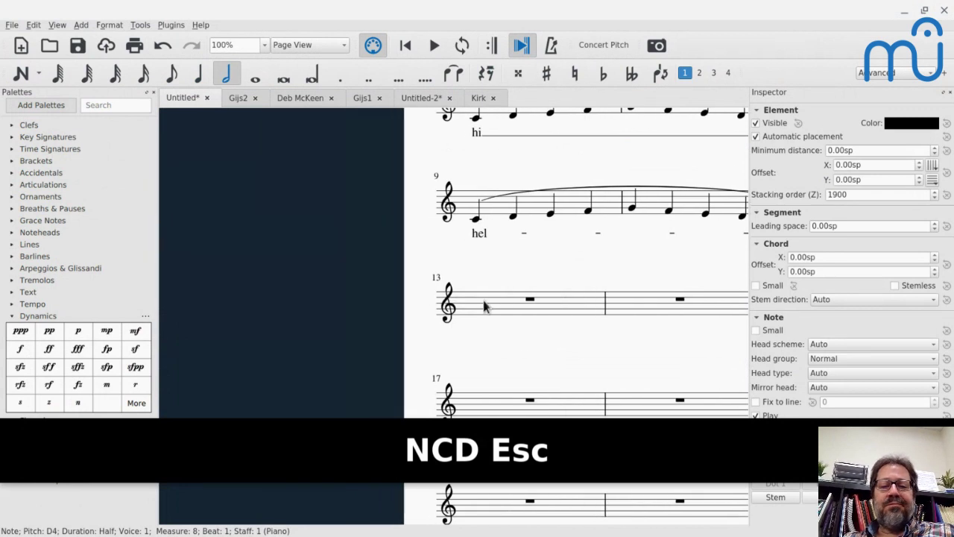
left_click(530, 299)
key("n")
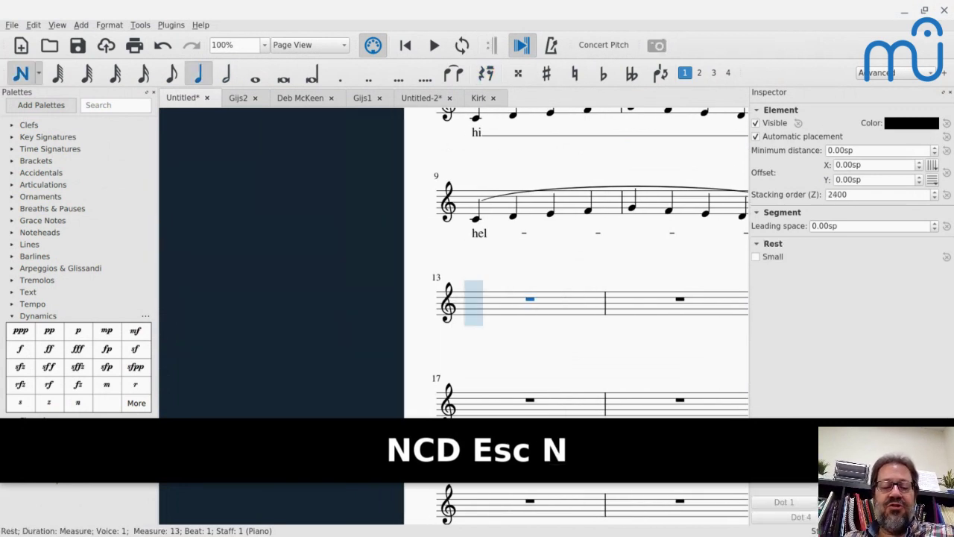
key("c")
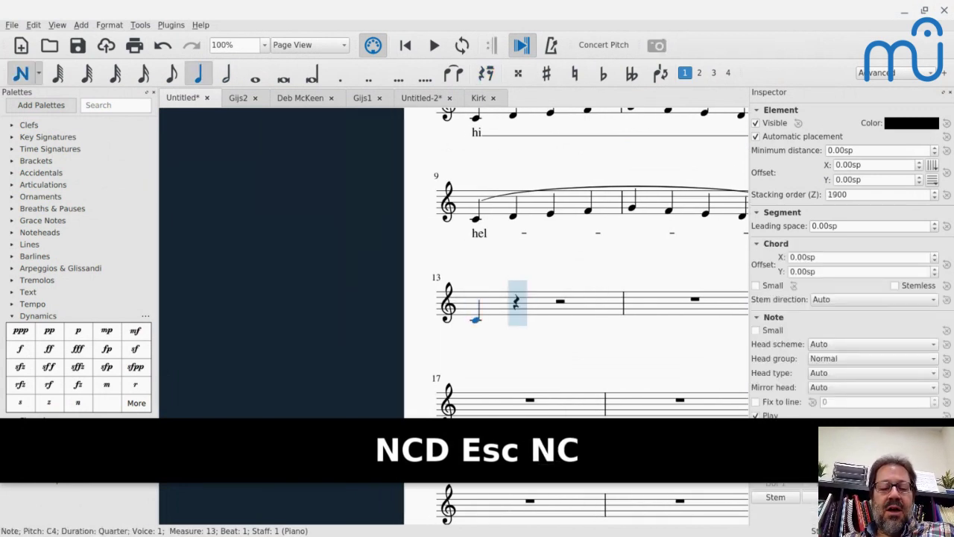
key("4")
key("c")
key("d")
key("e")
key("f")
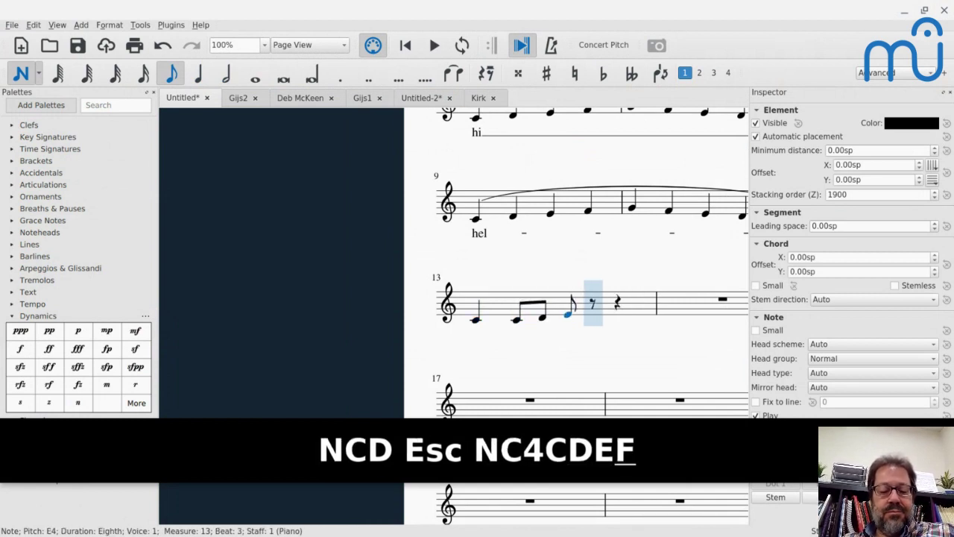
key("g")
key("f")
key("e")
key("d")
key("c")
key("Escape")
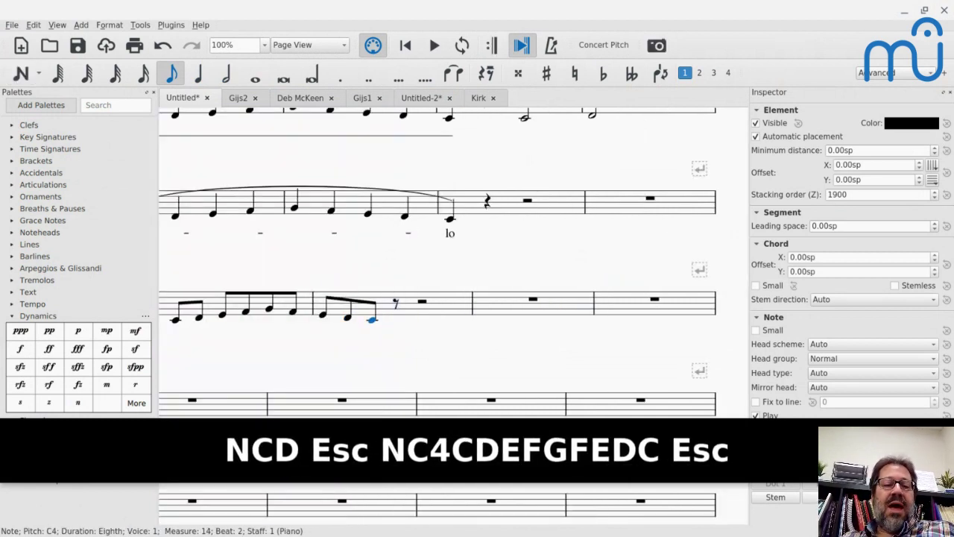
Sing 'hi' on measure 13's first eighth note, held as a melisma over the following notes
left_click(175, 320, "shift")
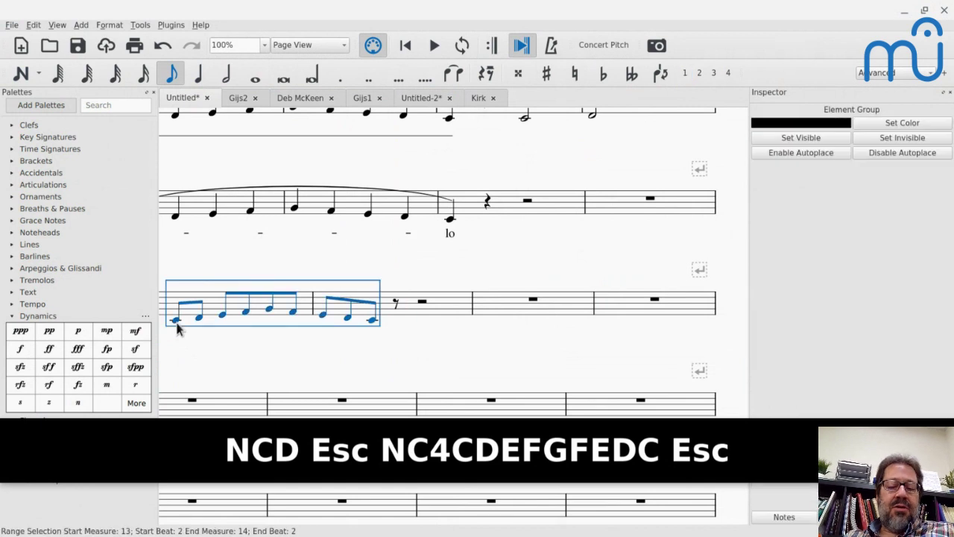
left_click(176, 322)
key("ctrl+l")
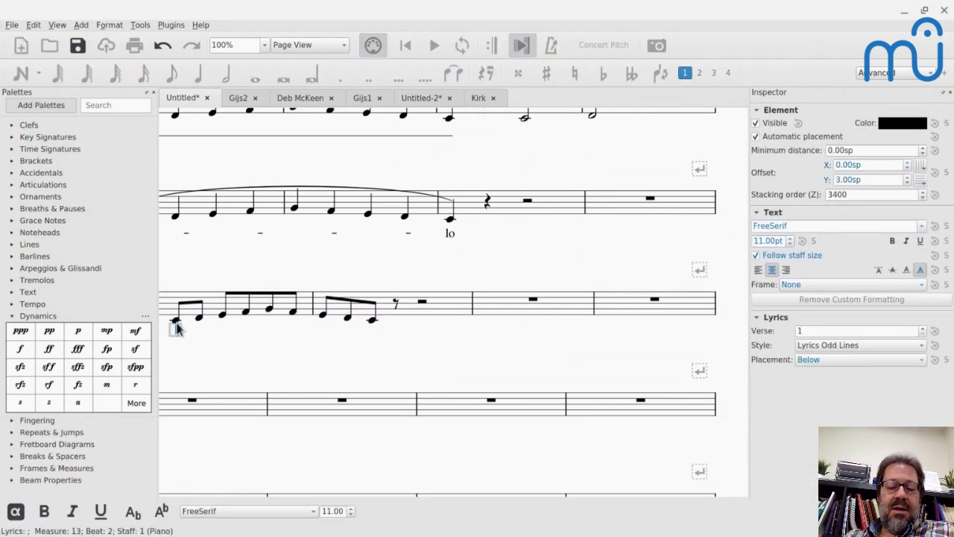
type("hi")
key("underscore")
key("underscore")
key("underscore")
key("underscore")
key("underscore")
key("underscore")
key("underscore")
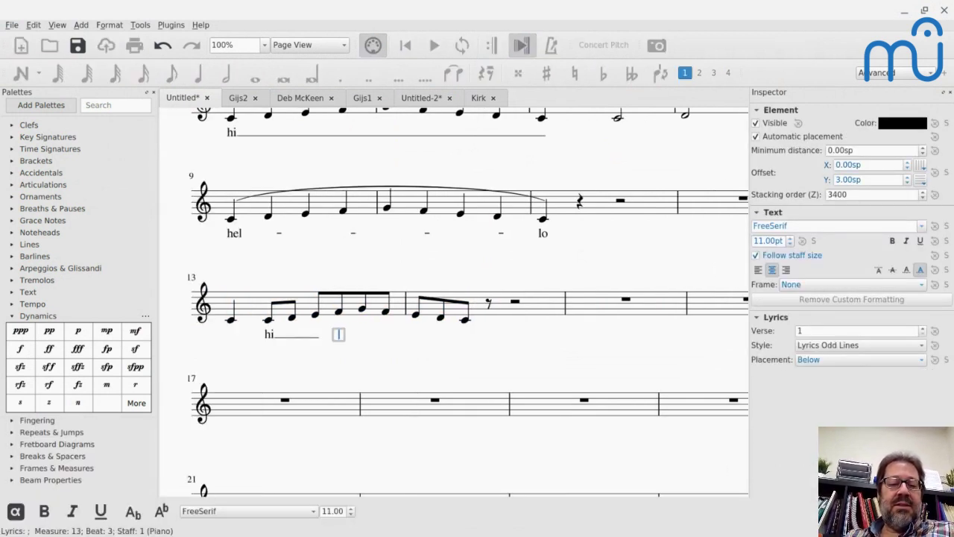
key("underscore")
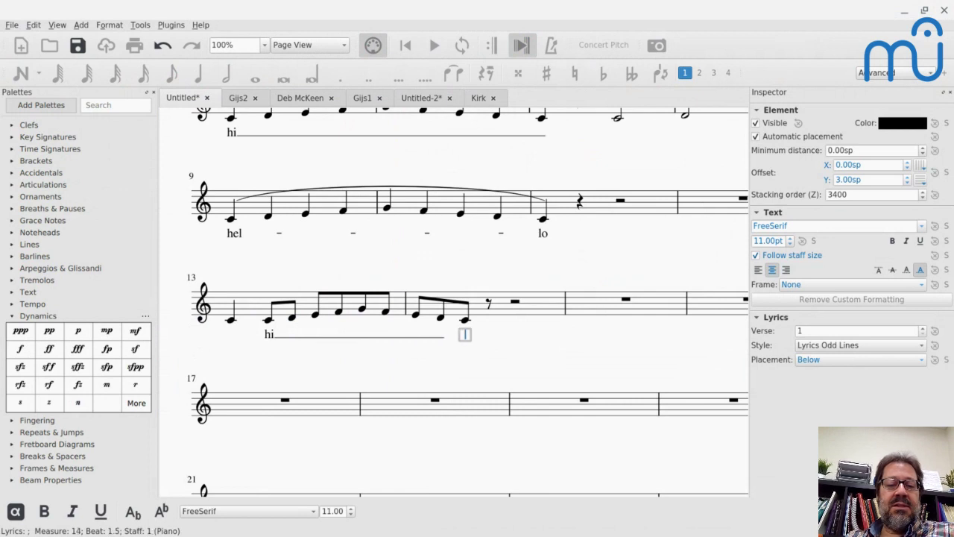
key("Escape")
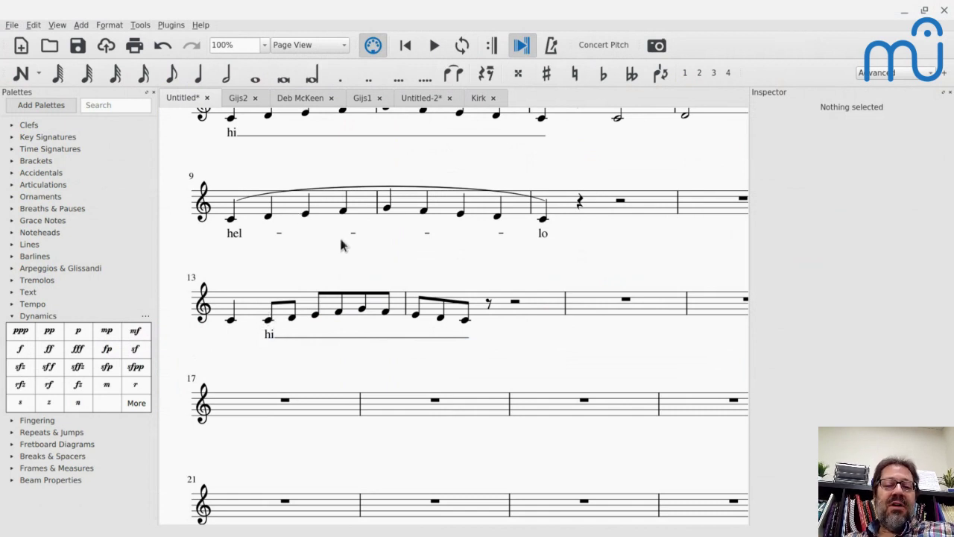
Enter the eighth-note scale C D E F G F E D C in measure 15 with 'n4cdefgfedc'
left_click(615, 310)
type("n")
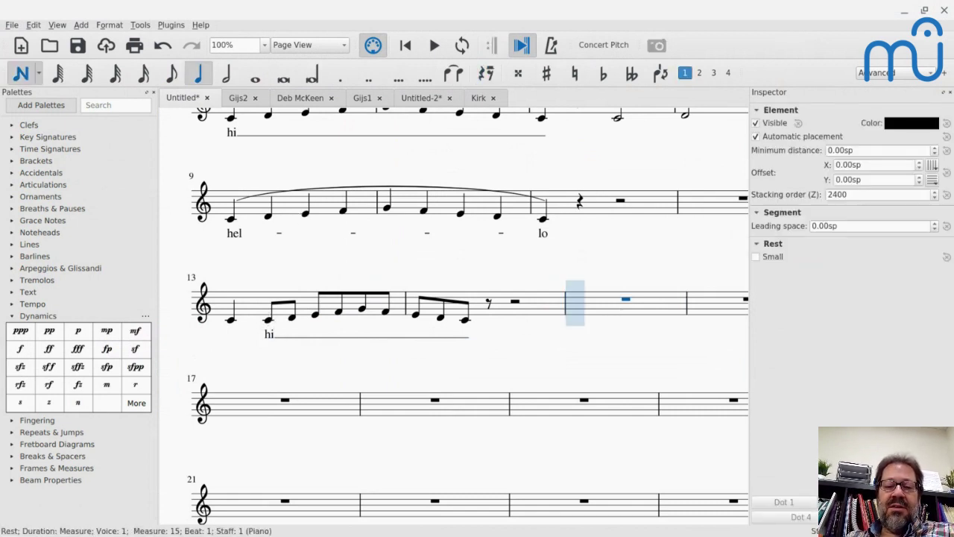
type("4cdefgfed")
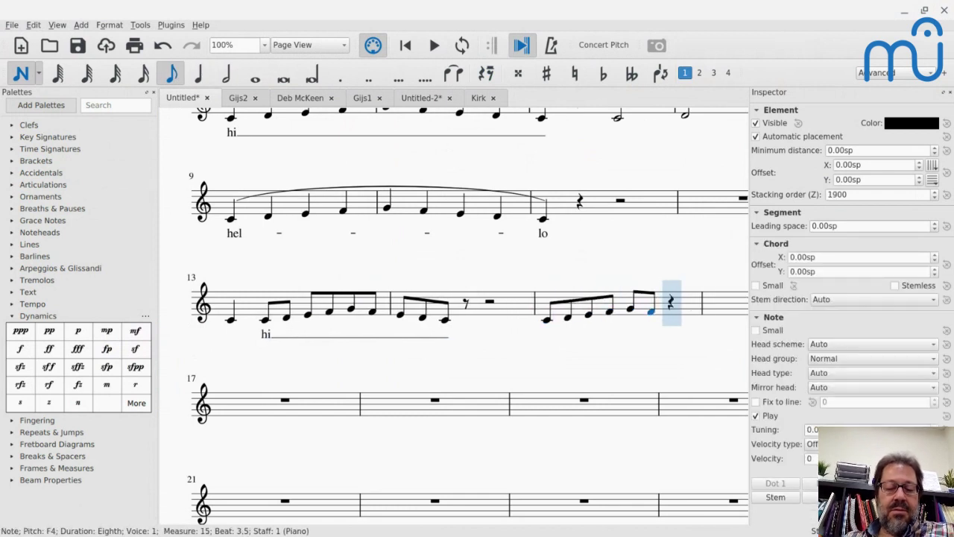
type("c")
key("Escape")
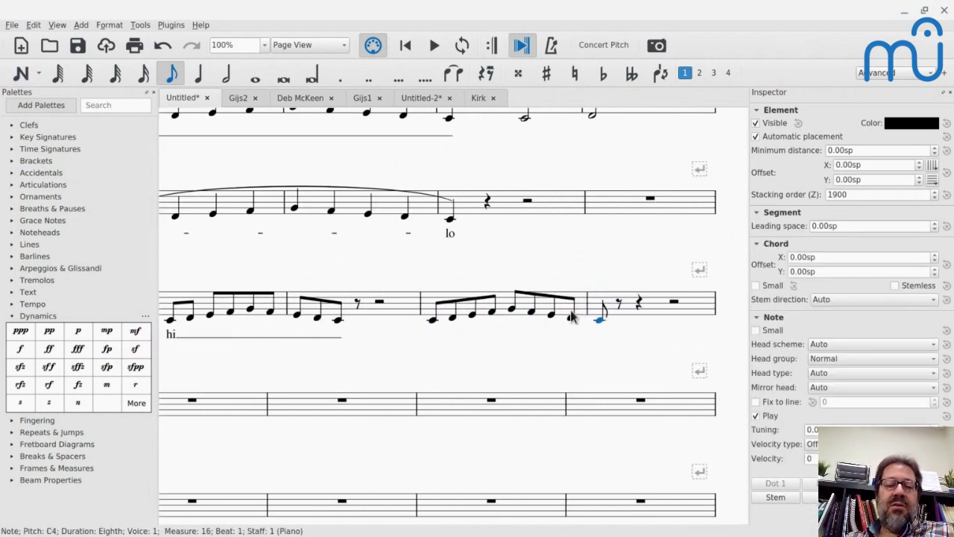
Add lyrics 'hi there how are you' one word per note, then select measure 15's first four notes
left_click(432, 322)
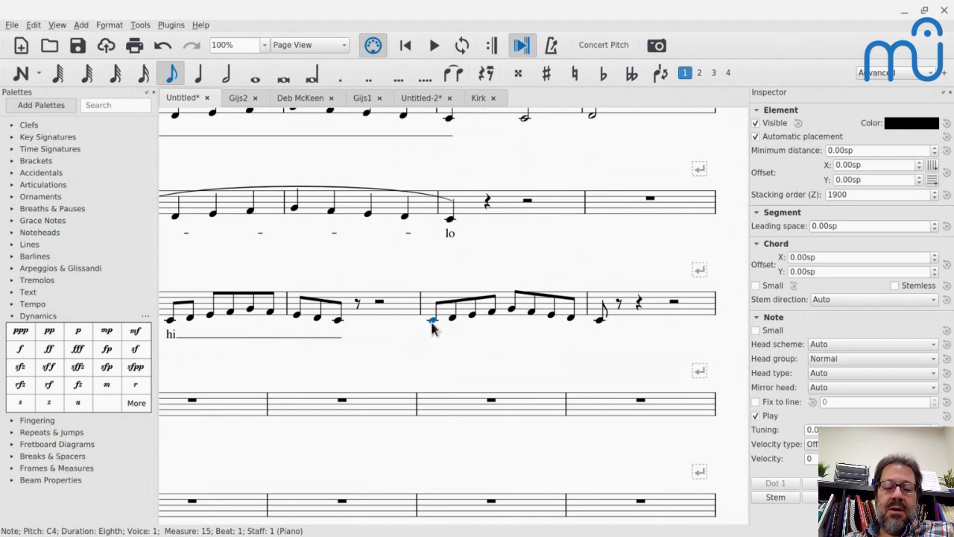
key("ctrl+l")
type("hi")
key("space")
type("the")
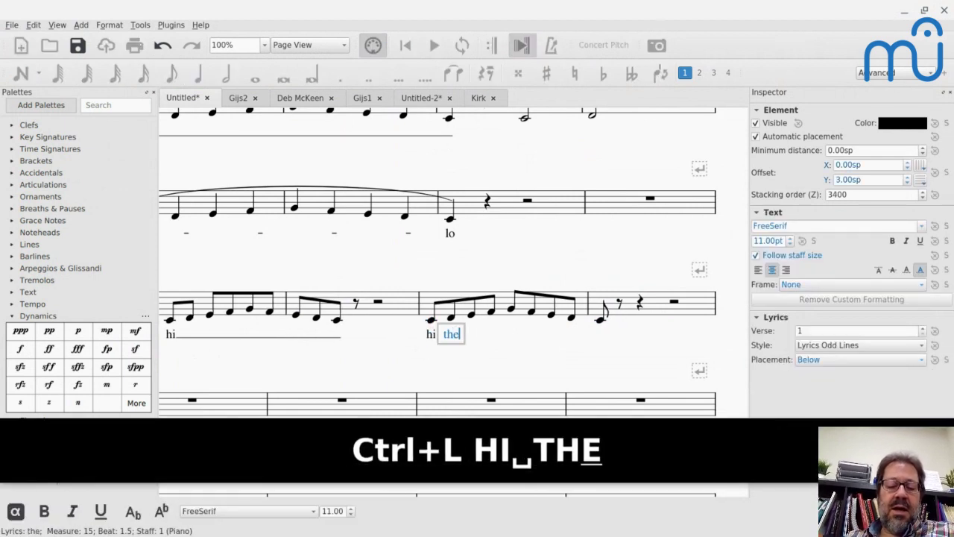
type("re")
key("space")
type("how")
key("space")
type("are")
key("space")
type("you")
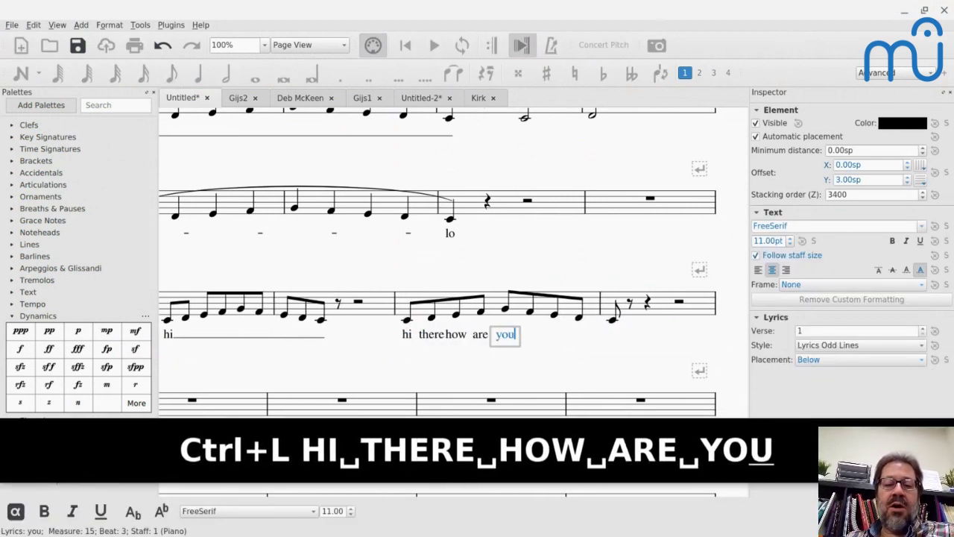
key("Escape")
left_click(407, 320)
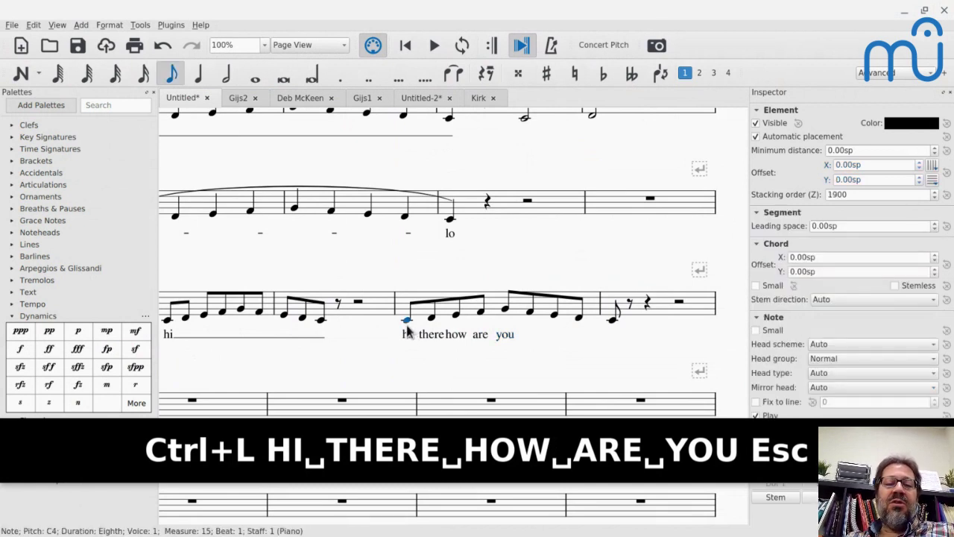
left_click(482, 316, "shift")
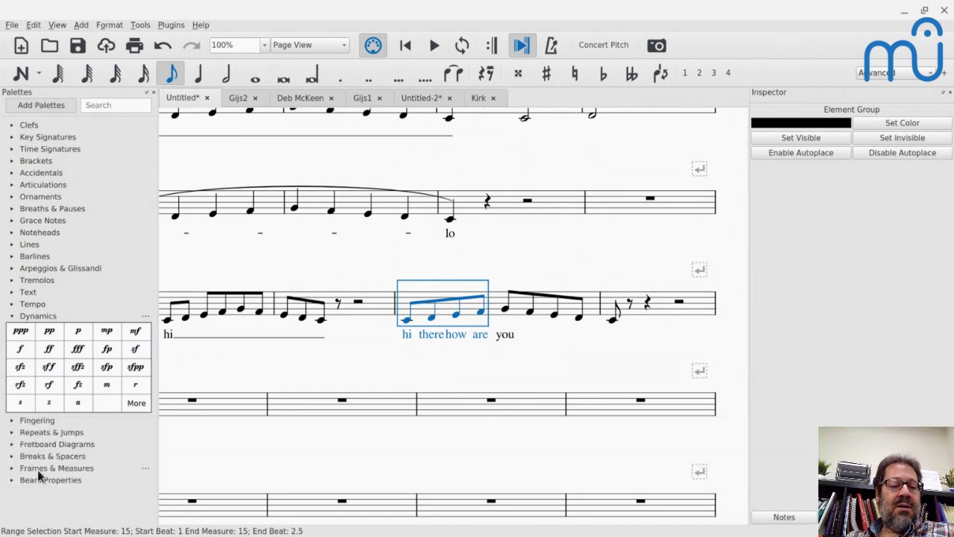
Apply No beam from Beam Properties so the four selected eighth notes each get their own flag
left_click(12, 481)
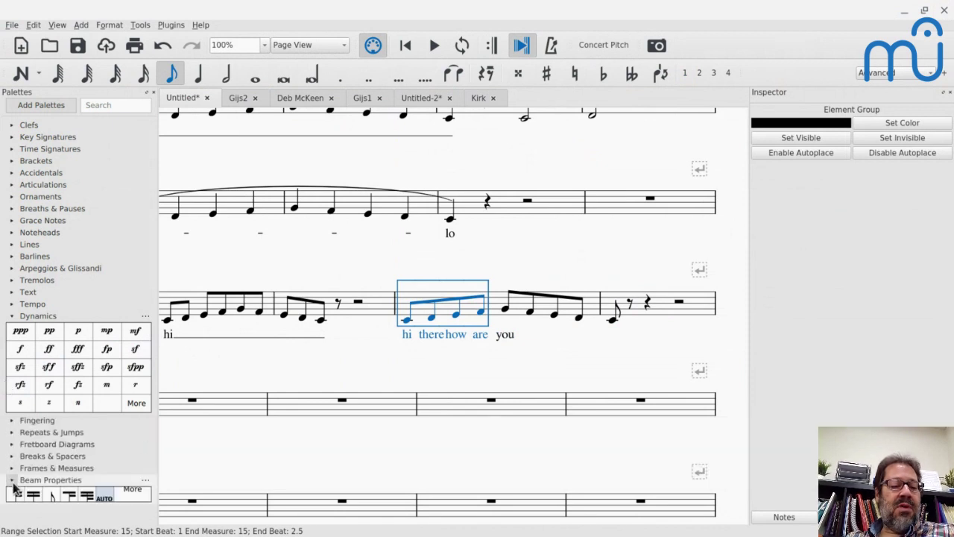
left_click(51, 491)
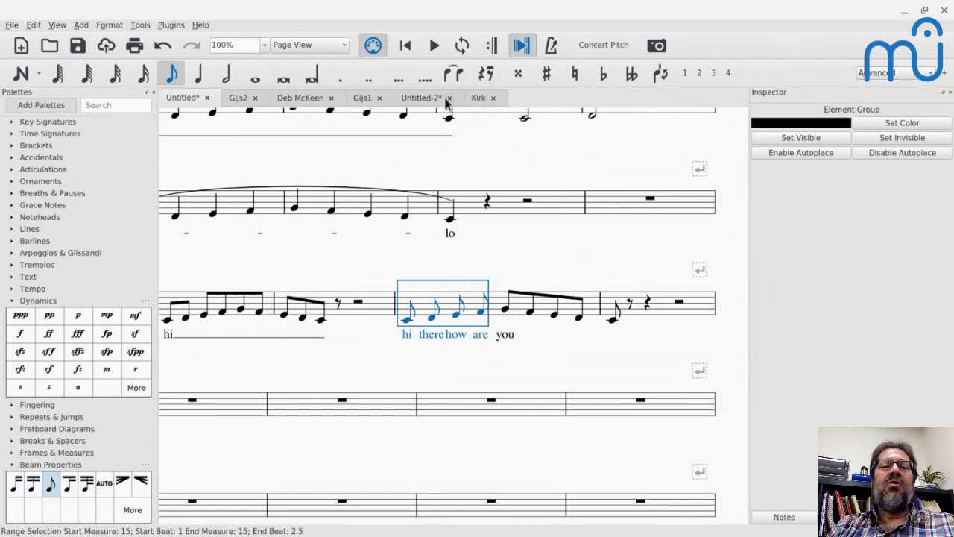
Shorten the second-system slur over the 'hel–' melisma so it ends on the note before 'lo'
key("alt+Tab")
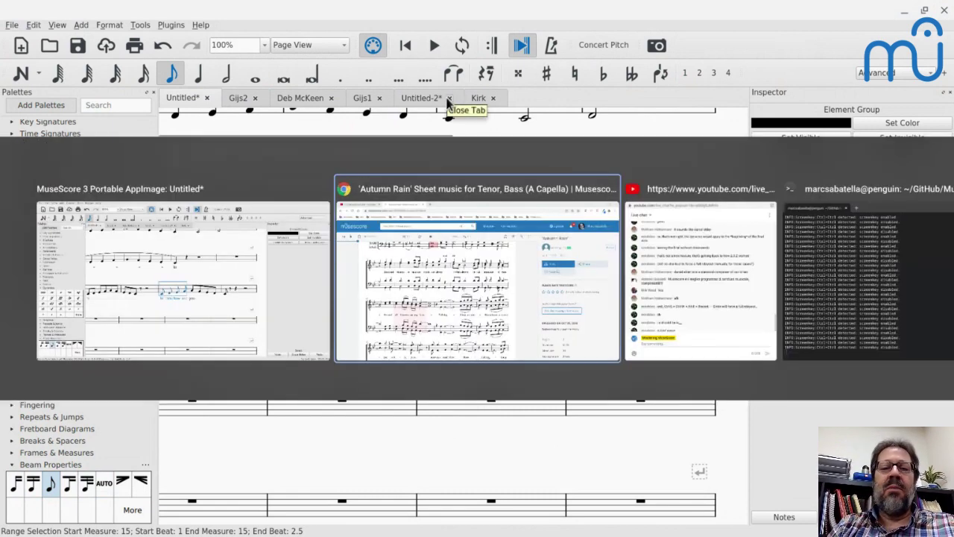
key("alt+Tab")
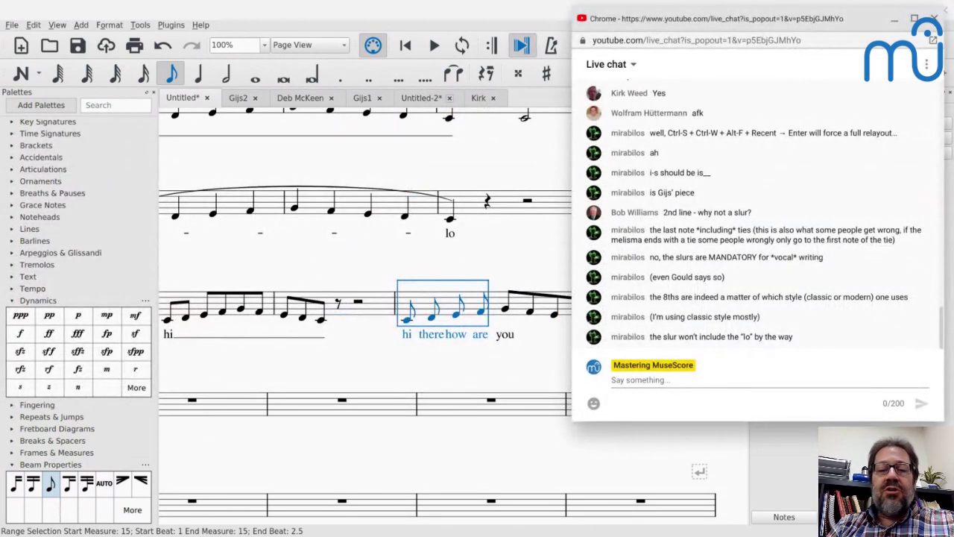
key("alt+Tab")
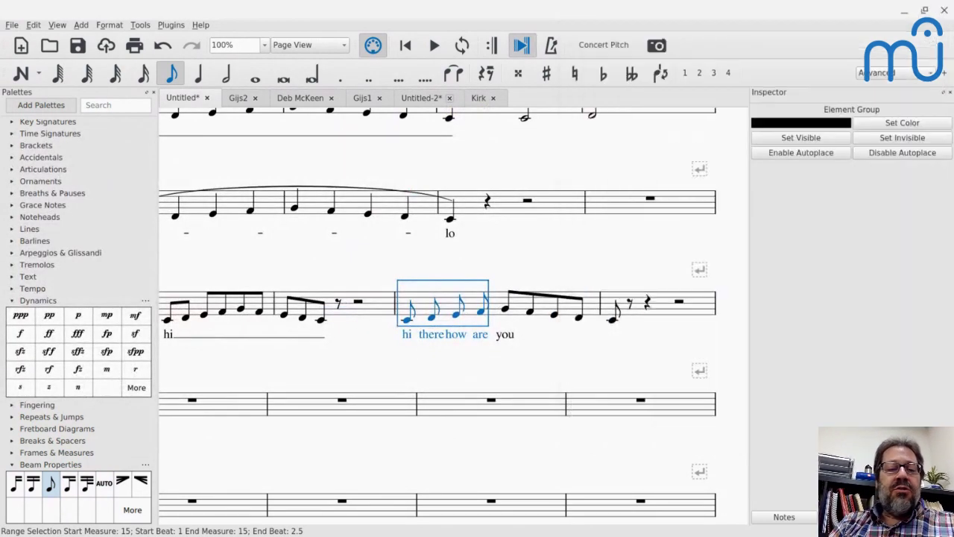
double_click(447, 201)
key("shift+Left")
key("Escape")
Select the slur on the first melody line
key("alt+Tab")
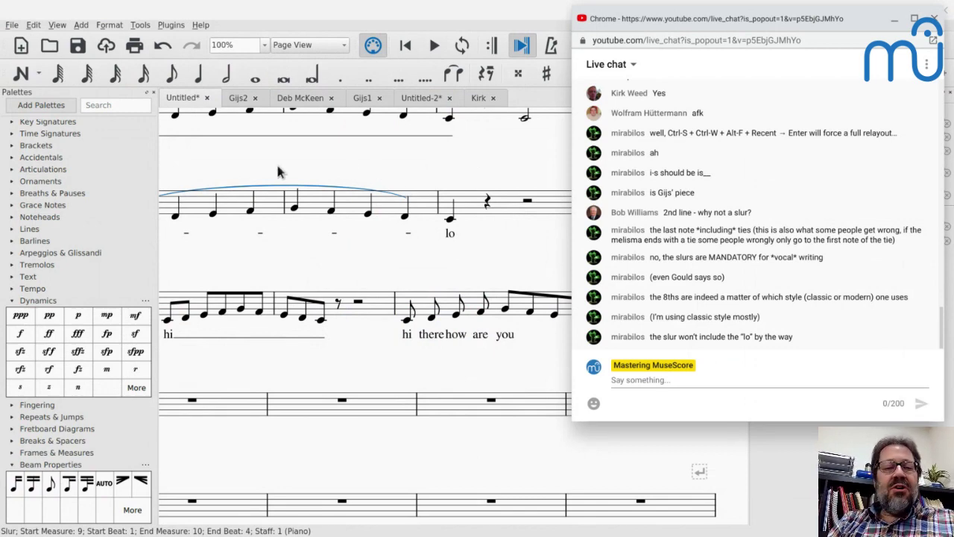
scroll(276, 171, "up", 4)
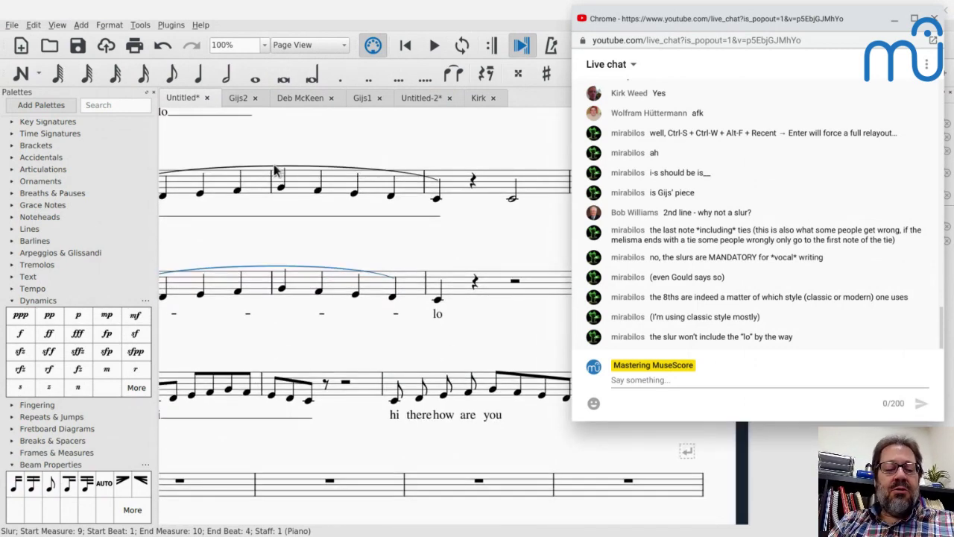
scroll(276, 172, "down", 2)
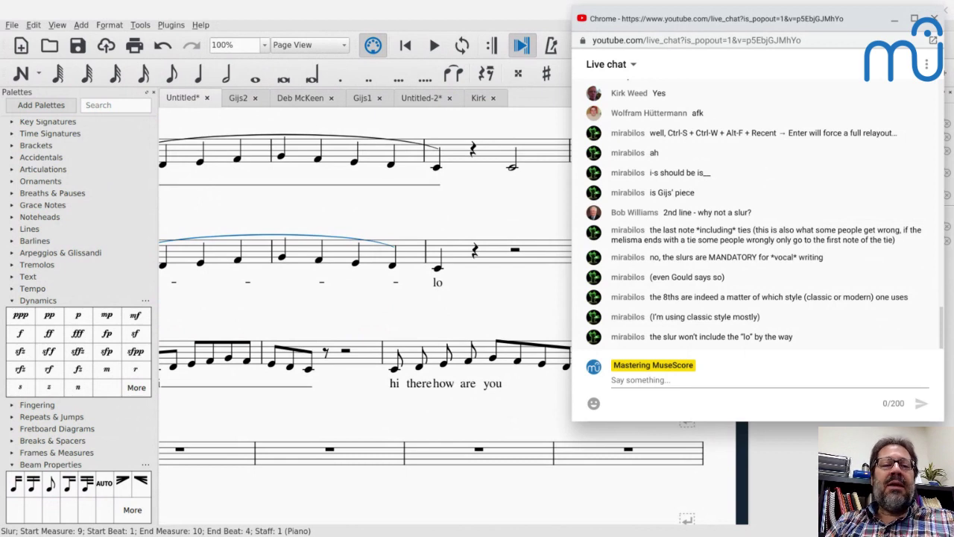
left_click(215, 141)
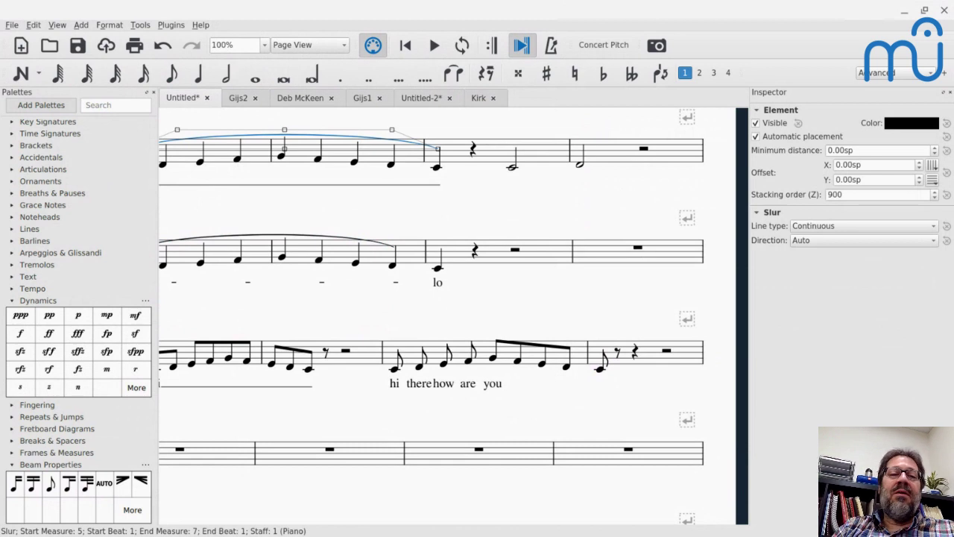
Scroll back to the page start and select the slur over measures 9–10 to verify it
key("Escape")
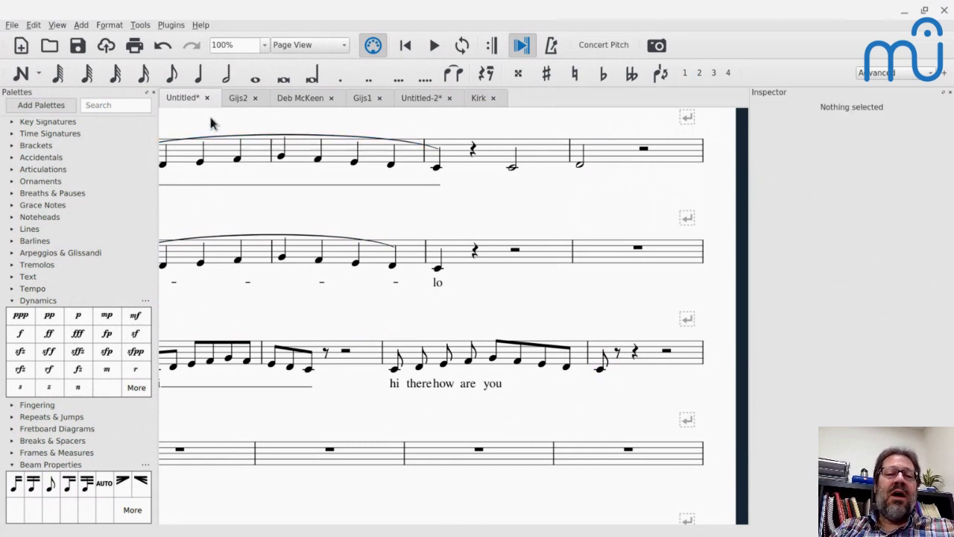
scroll(205, 122, "left", 5)
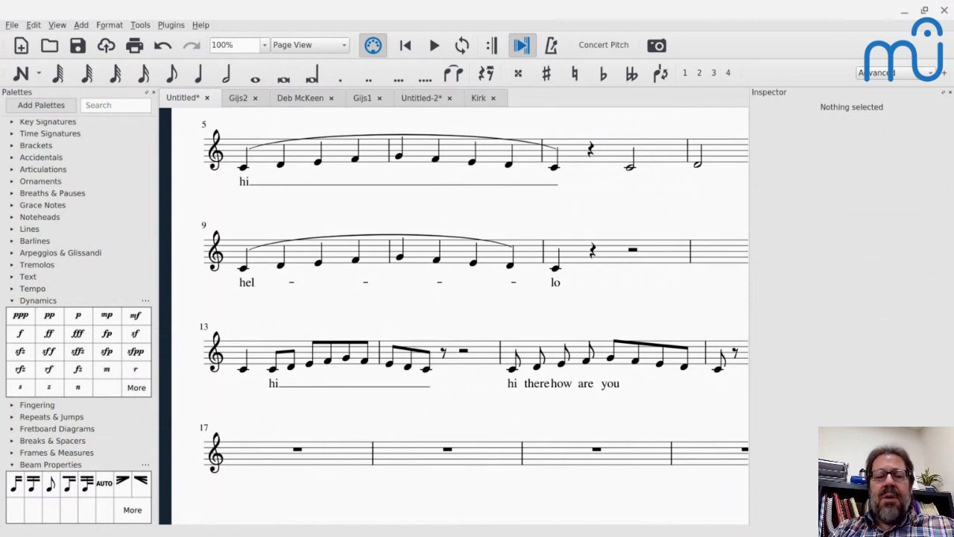
left_click(254, 254)
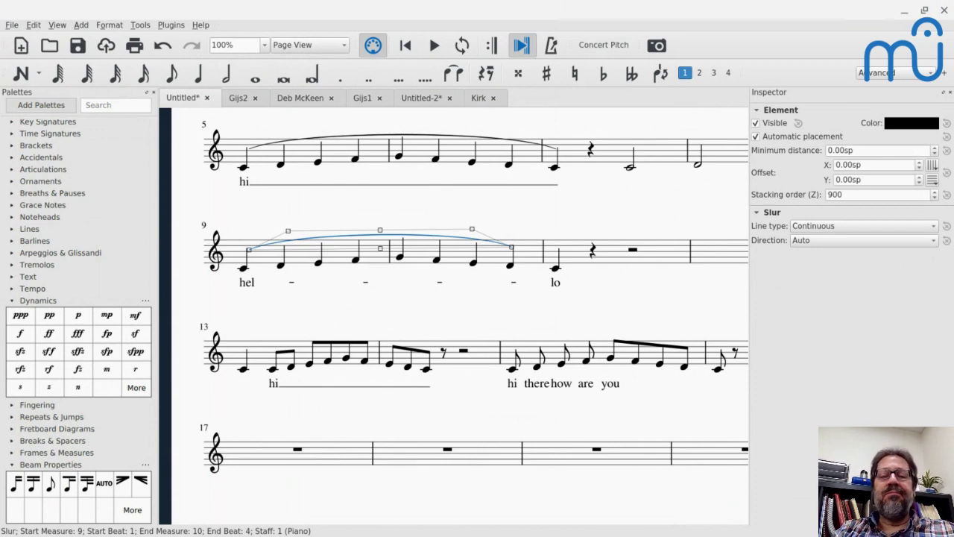
key("alt+Tab")
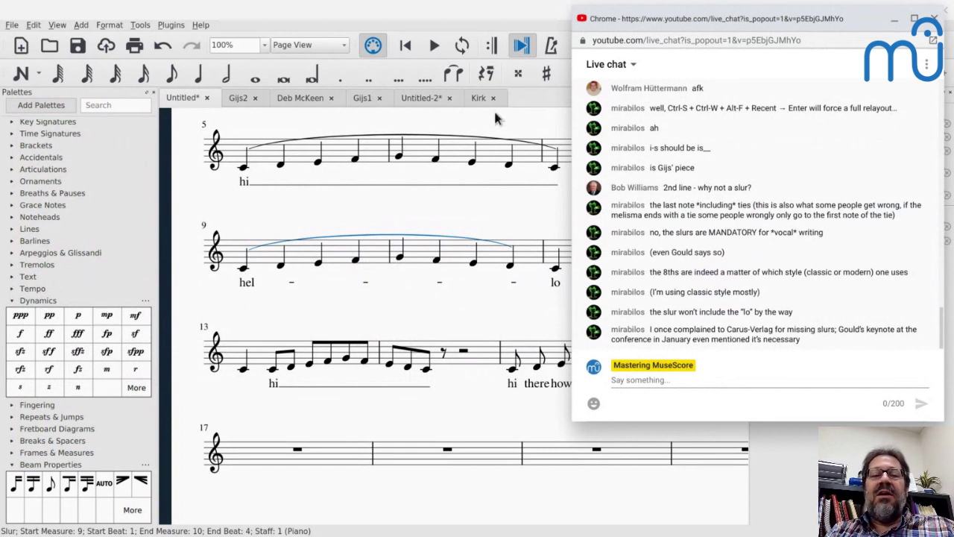
In the Gijs2 Autumn score, change the lyric syllable 'i' to 'is'
left_click(241, 102)
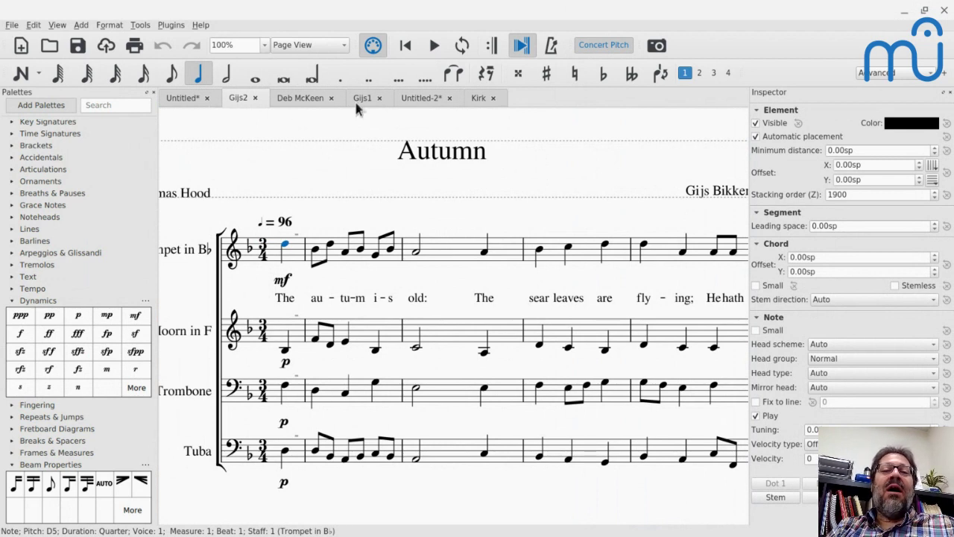
double_click(376, 299)
type("s")
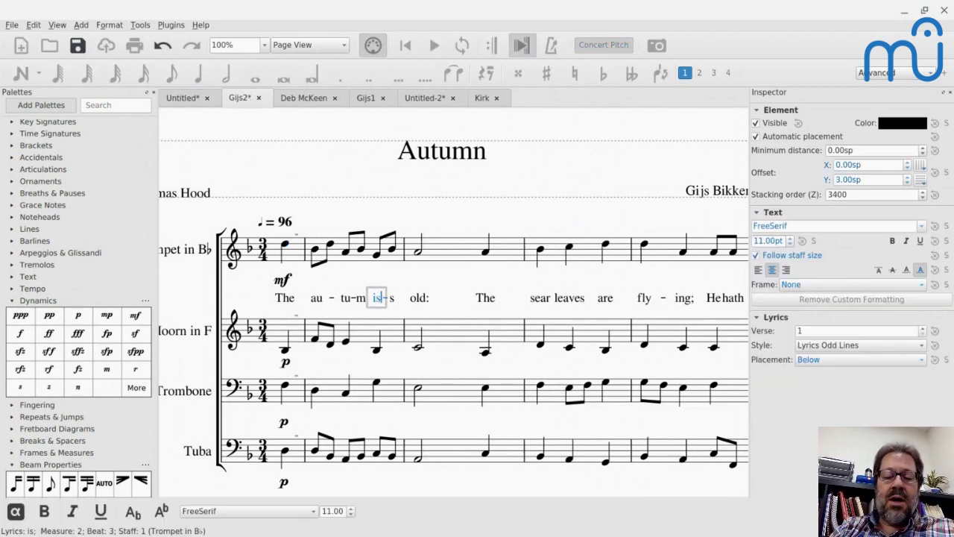
key("space")
key("space")
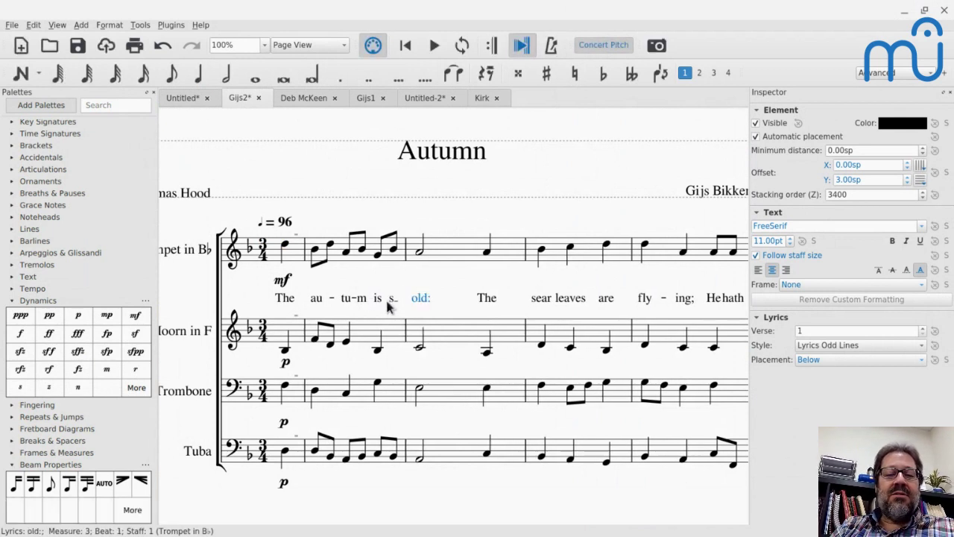
key("Escape")
Undo the accidental melisma added to 'is', then return to the Untitled score
left_click(390, 249)
double_click(379, 298)
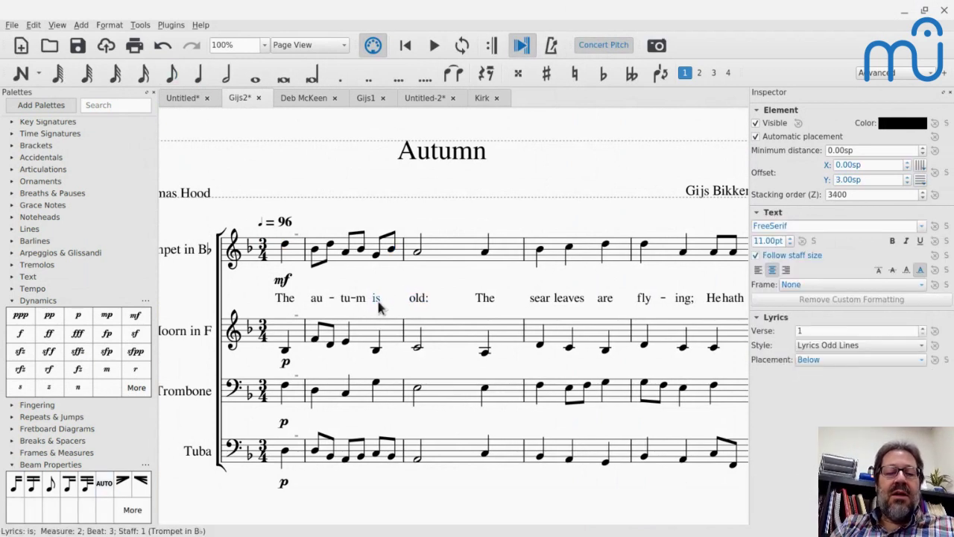
key("underscore")
key("underscore")
key("Escape")
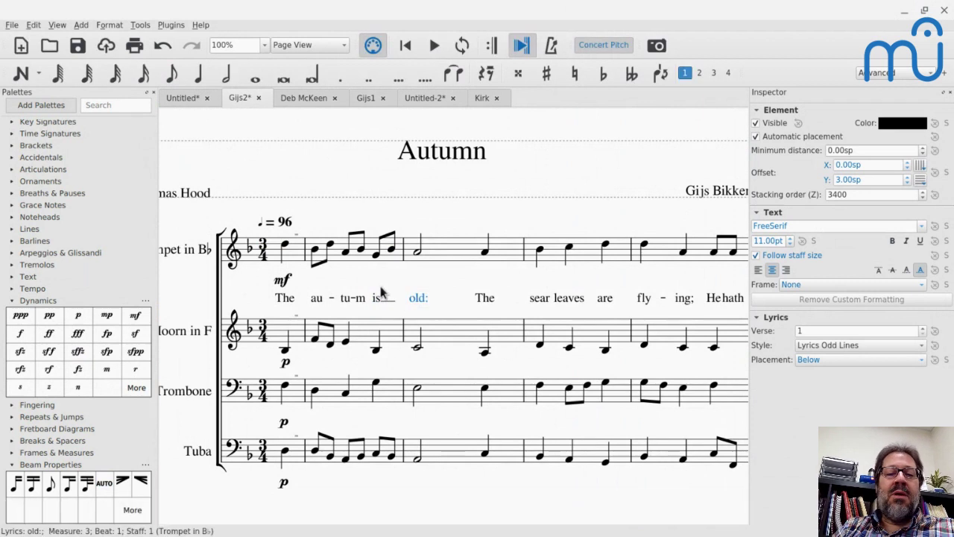
key("ctrl+z")
key("ctrl+z")
key("ctrl+z")
key("ctrl+z")
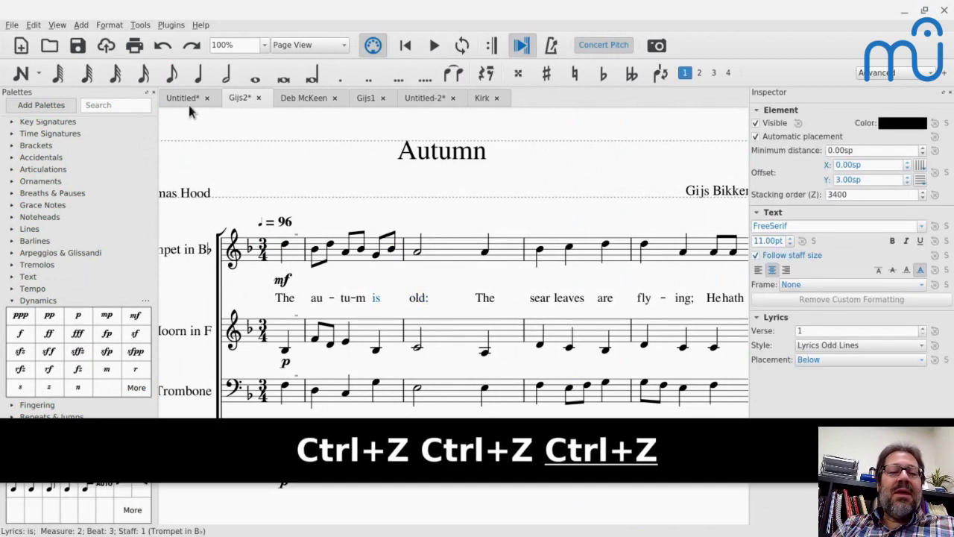
left_click(182, 98)
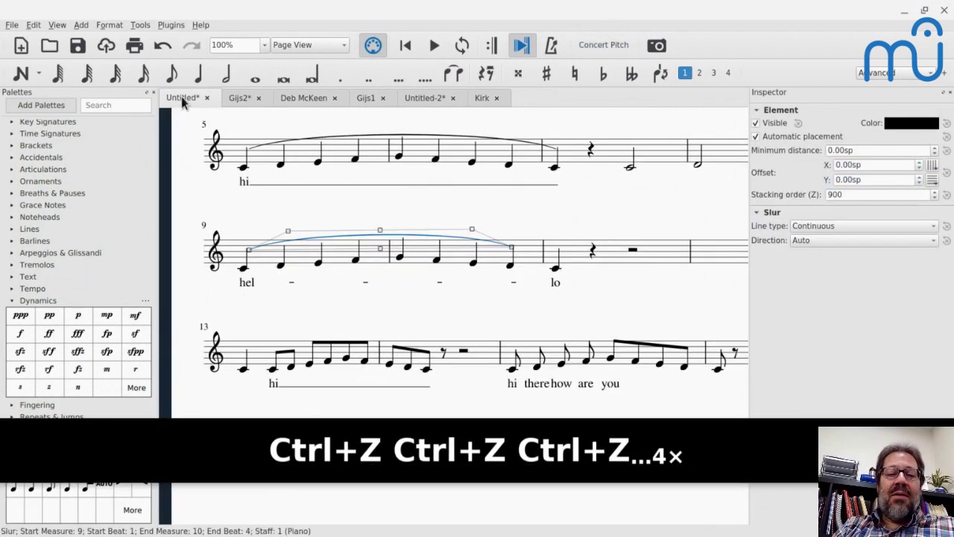
Replace the first lyric 'hi' under measure 5 with 'is', keeping its melisma line
double_click(245, 185)
key("Right")
key("BackSpace")
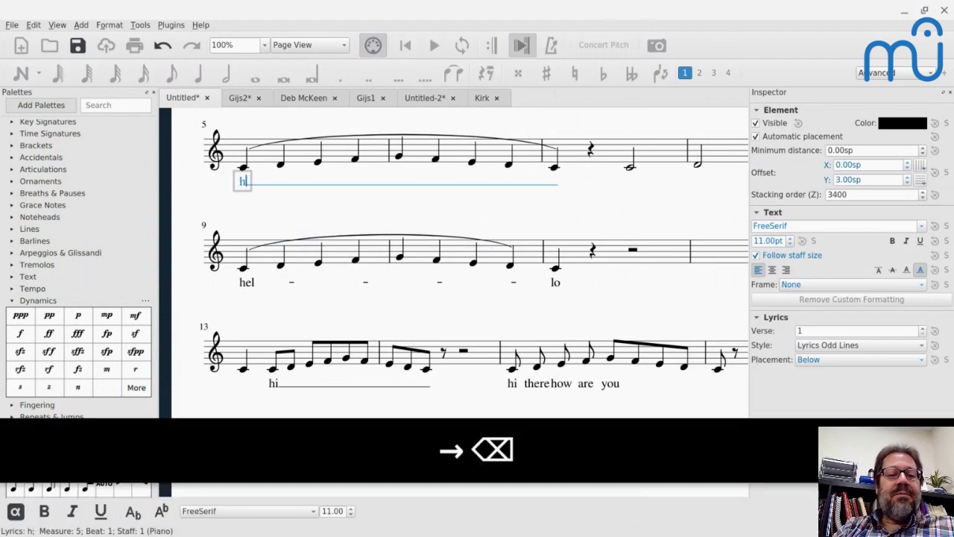
key("BackSpace")
type("is")
key("Escape")
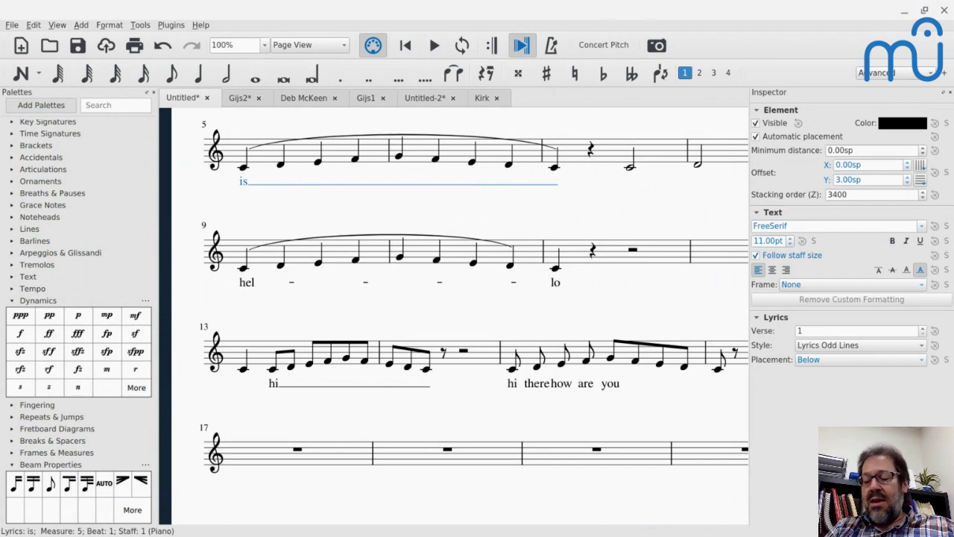
key("alt+Tab")
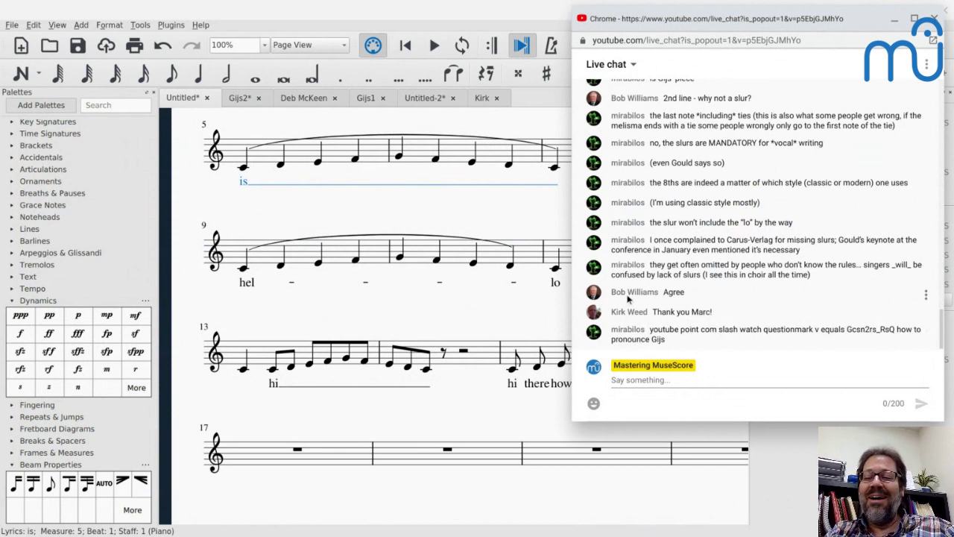
Copy the video ID from the chat and load youtube.com/watch?v= plus that ID in a new tab
double_click(854, 331)
key("ctrl+c")
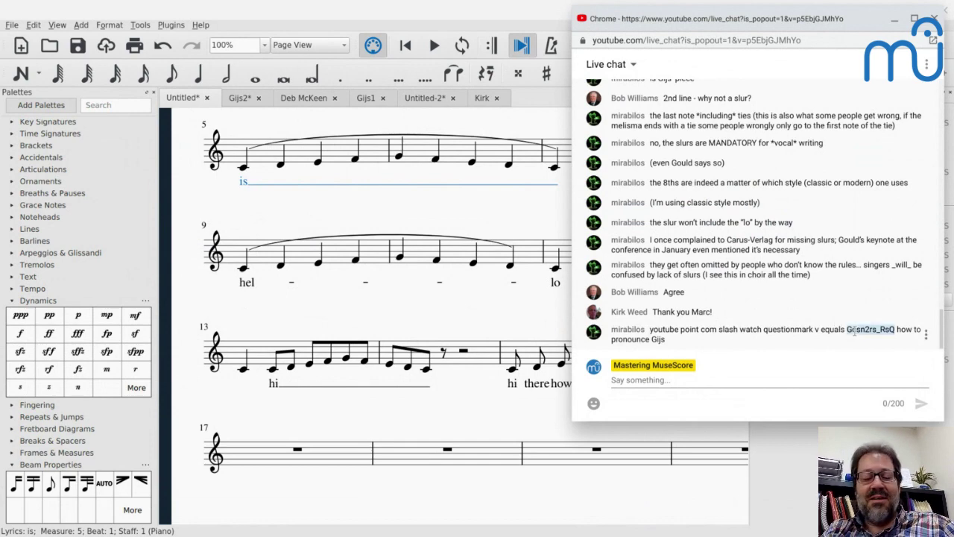
key("alt+Tab")
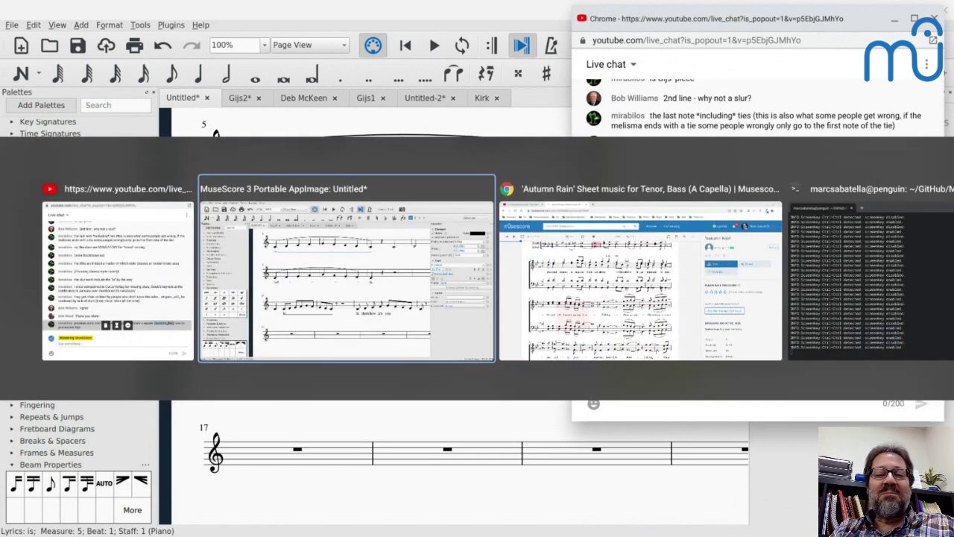
key("alt+Tab")
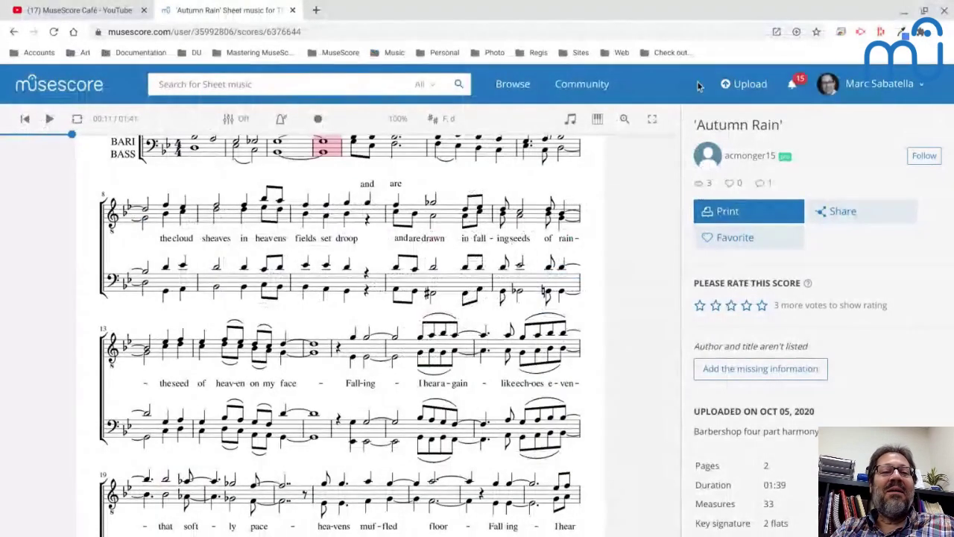
left_click(316, 10)
type("youtube.c")
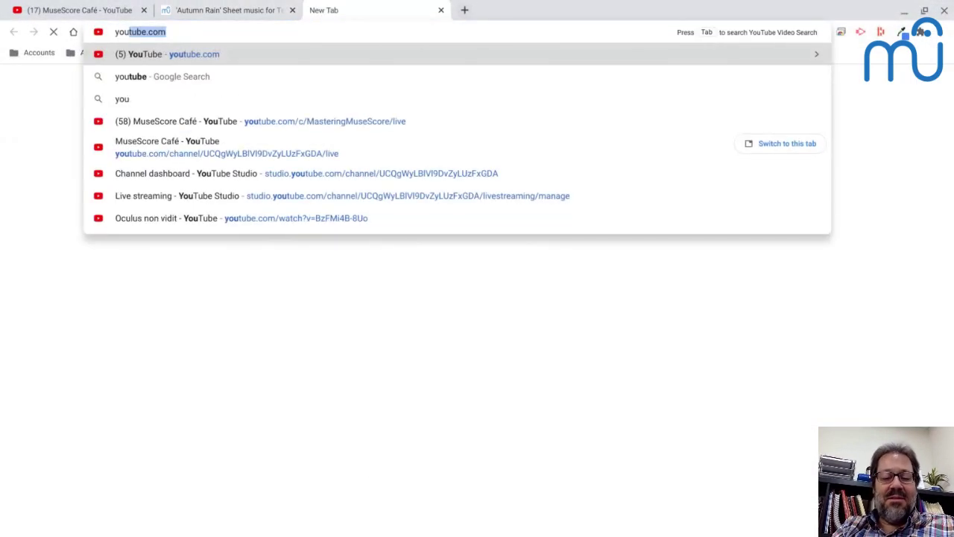
type("om/")
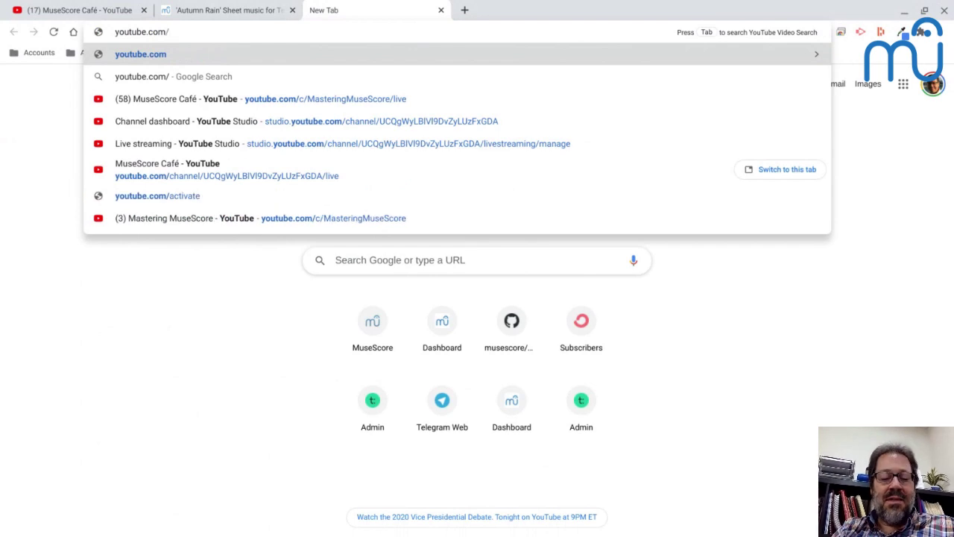
key("alt+Tab")
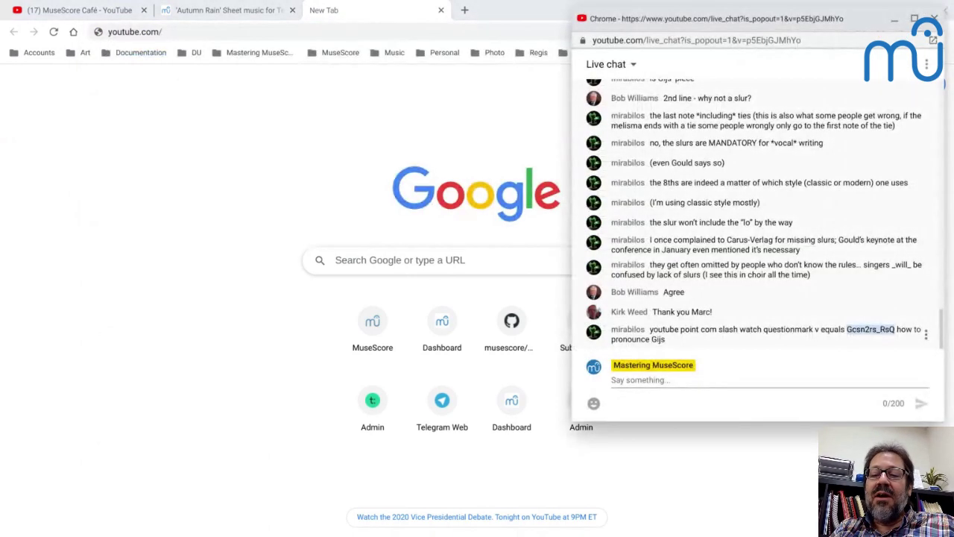
key("alt+Tab")
type("watch/")
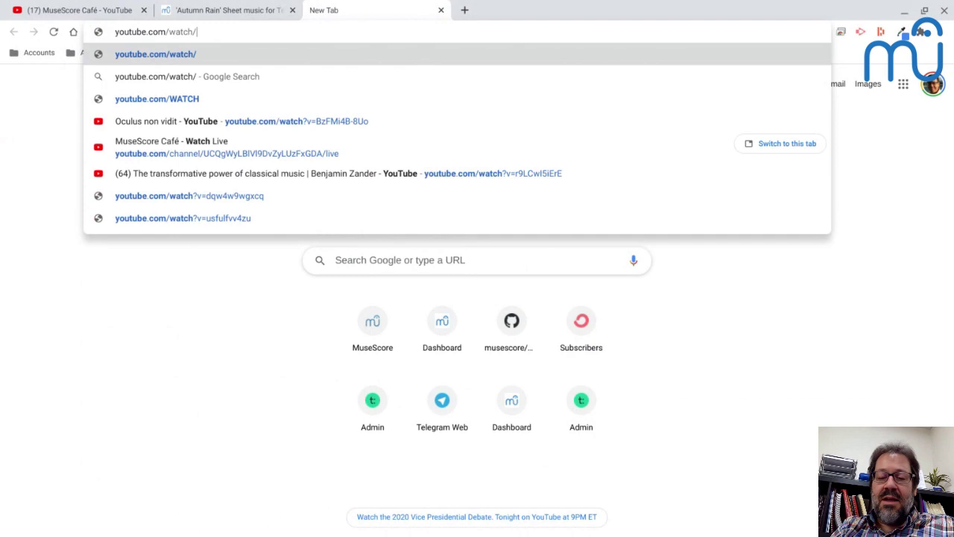
key("alt+Tab")
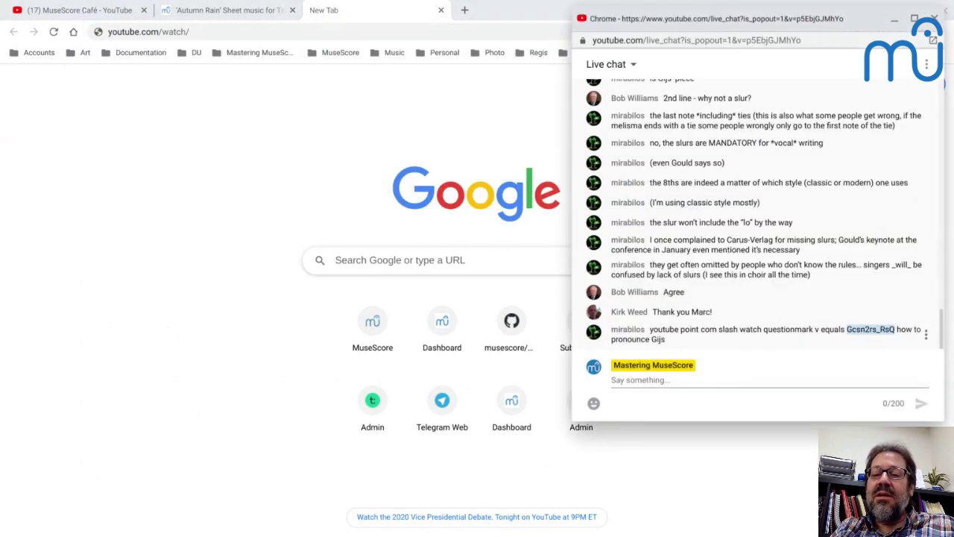
key("alt+Tab")
key("BackSpace")
type("?v=")
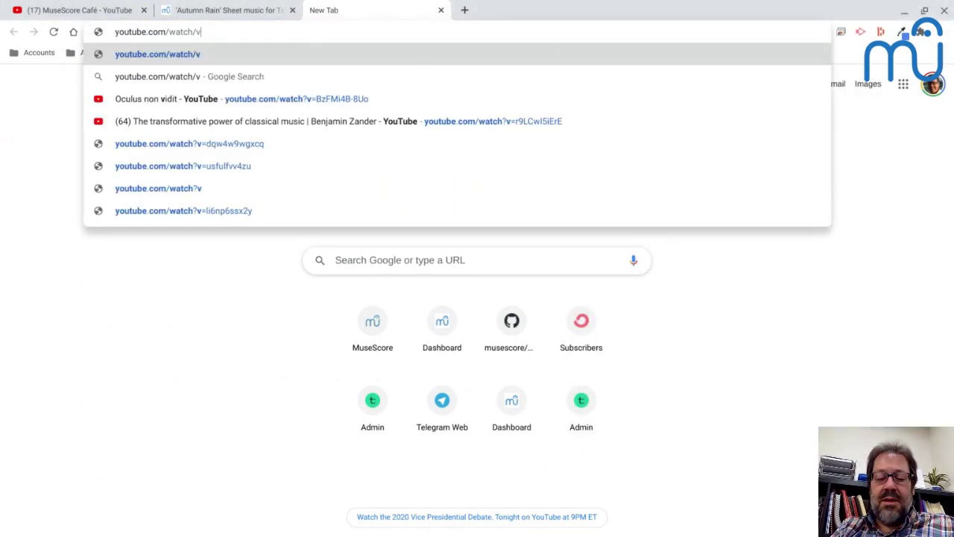
key("ctrl+v")
key("Return")
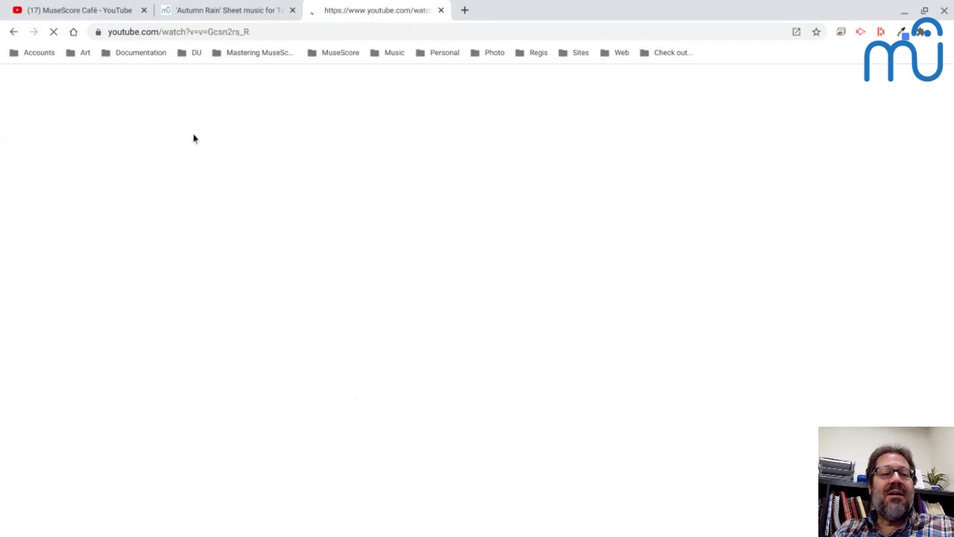
Re-enter the address with the pasted ID minus its last character and load it
key("alt+Tab")
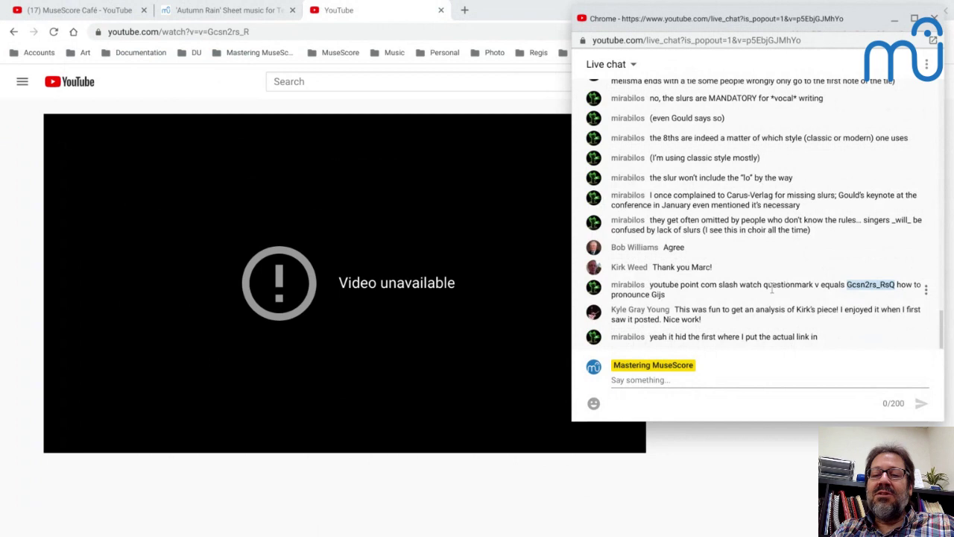
left_click(577, 266)
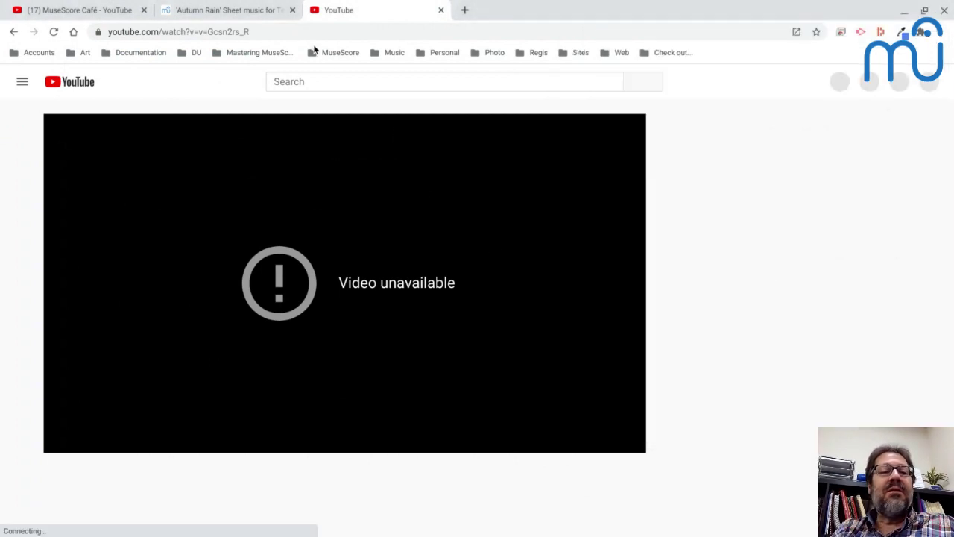
left_click(268, 31)
key("BackSpace")
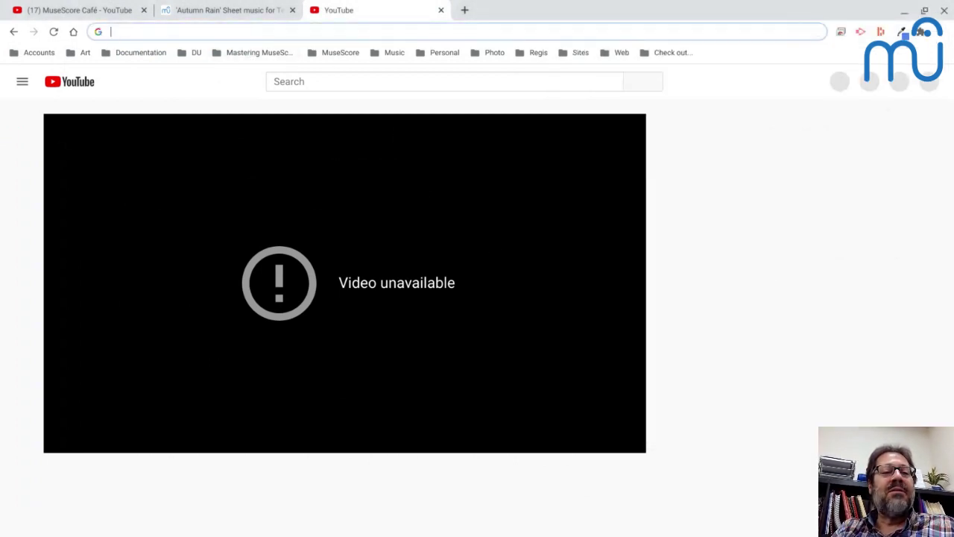
key("ctrl+v")
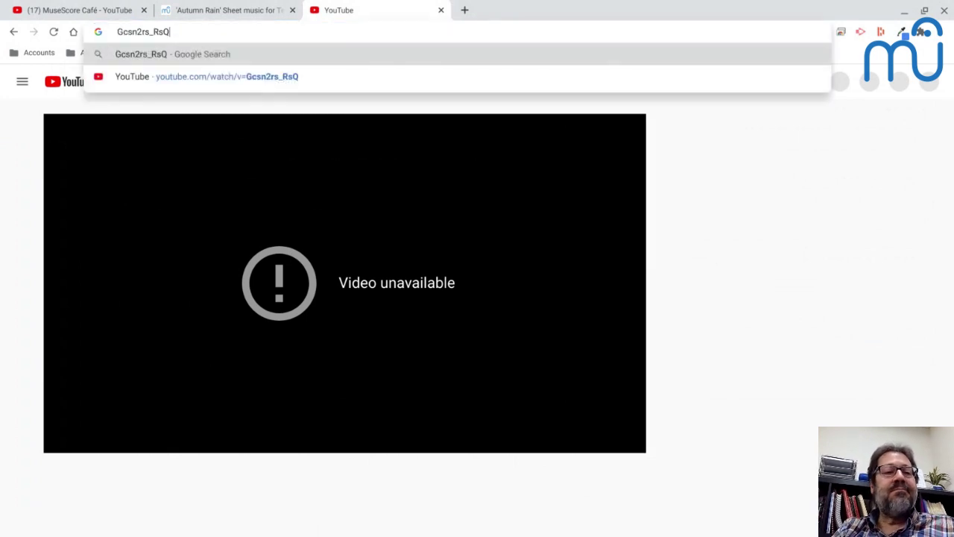
key("BackSpace")
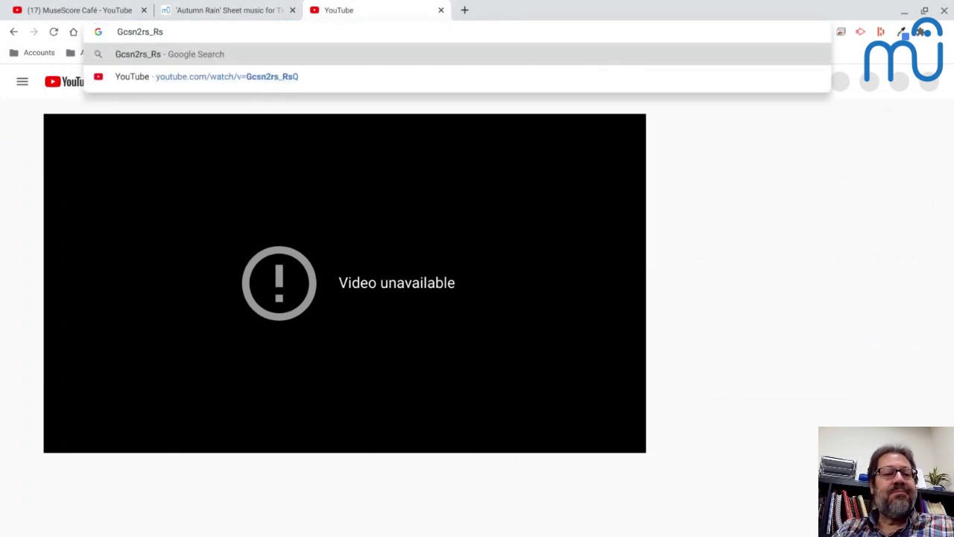
key("Return")
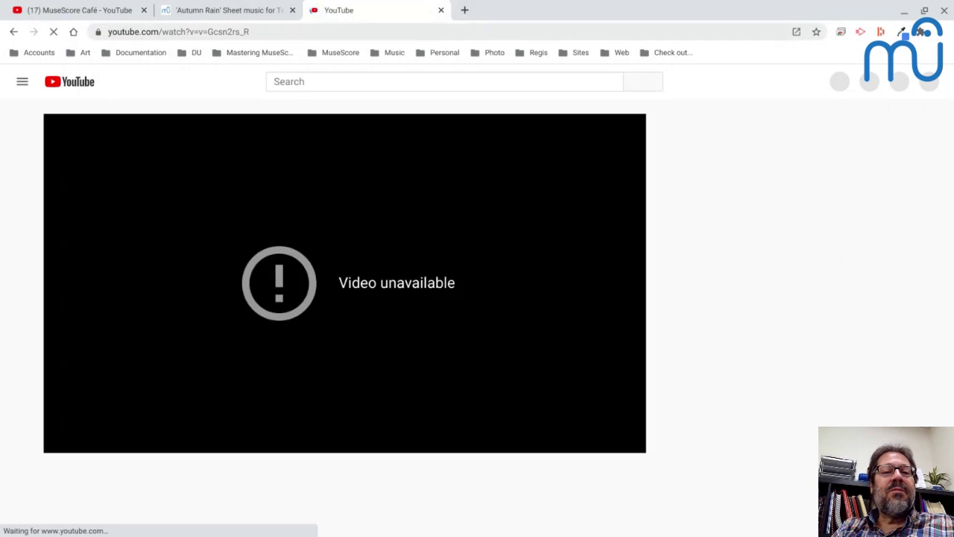
Delete the stray '=' from the video address and reload it
left_click(266, 31)
left_click(266, 31)
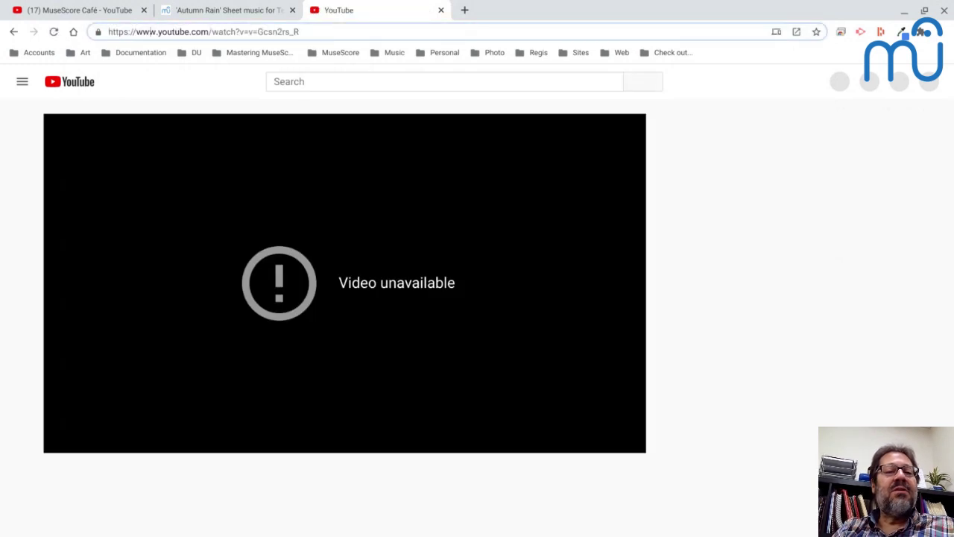
left_click(257, 31)
key("BackSpace")
key("BackSpace")
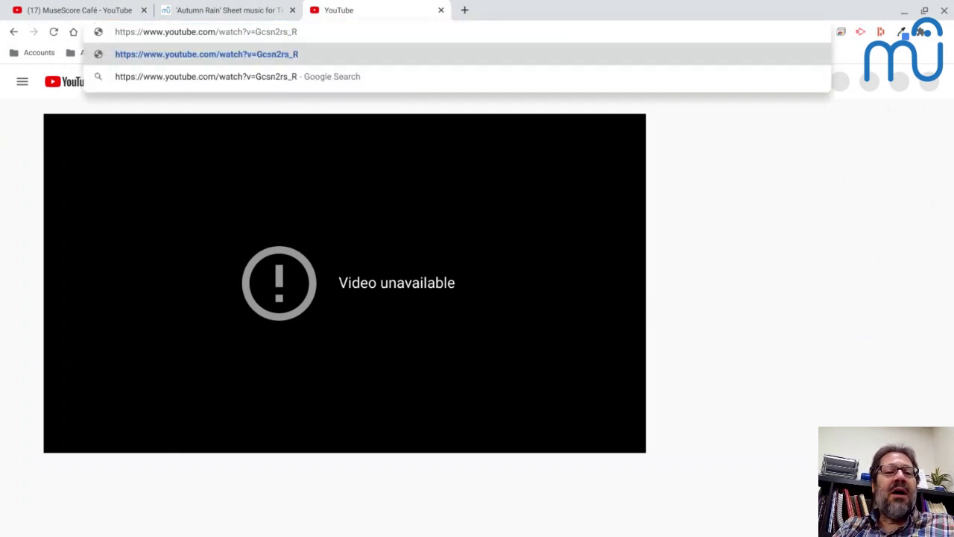
key("Return")
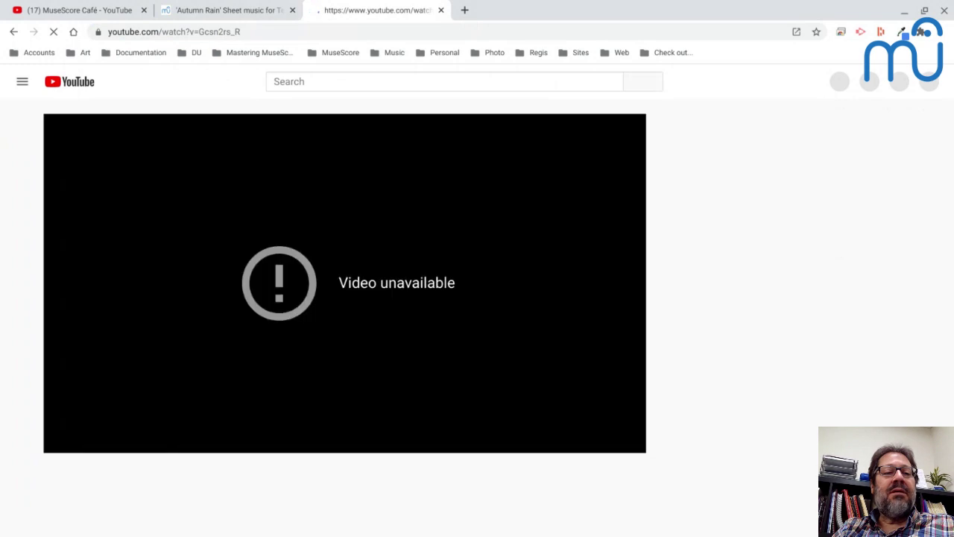
key("alt+Tab")
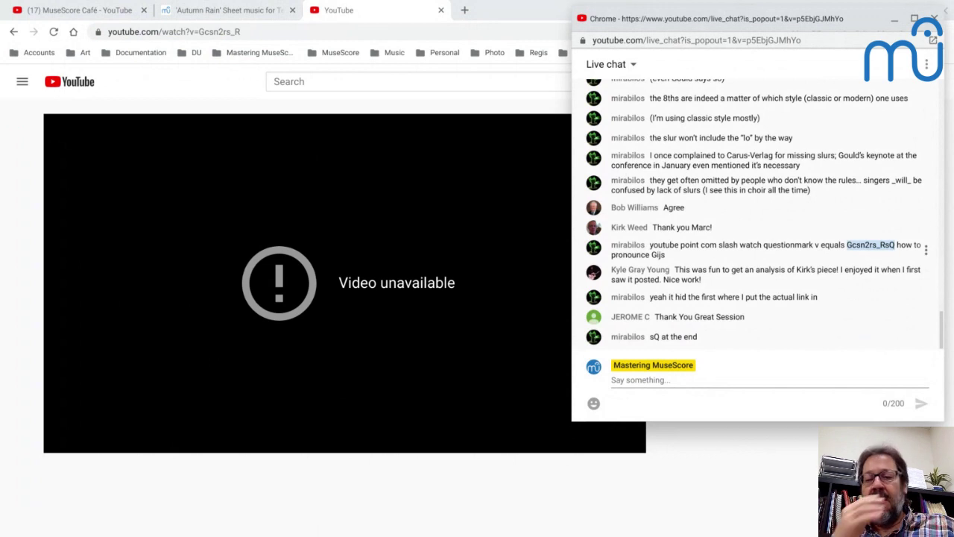
Paste the chat's video link into the address bar, load it, and compare the ID with the chat
key("alt+Tab")
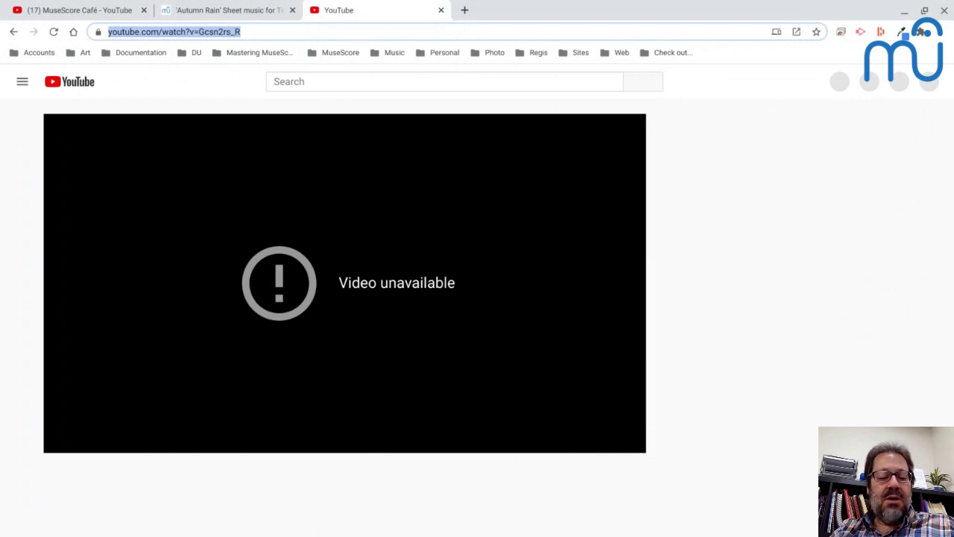
key("ctrl+v")
key("Return")
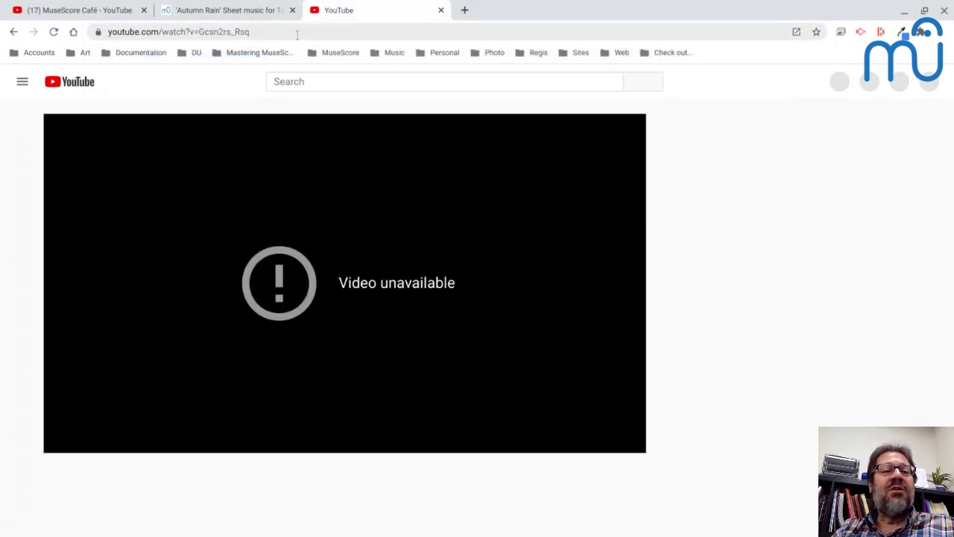
key("alt+Tab")
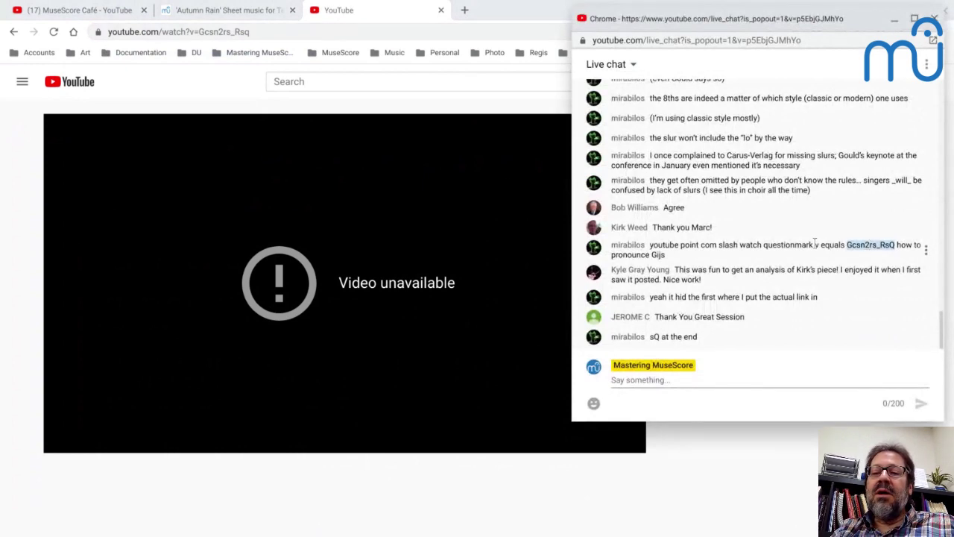
key("alt+Tab")
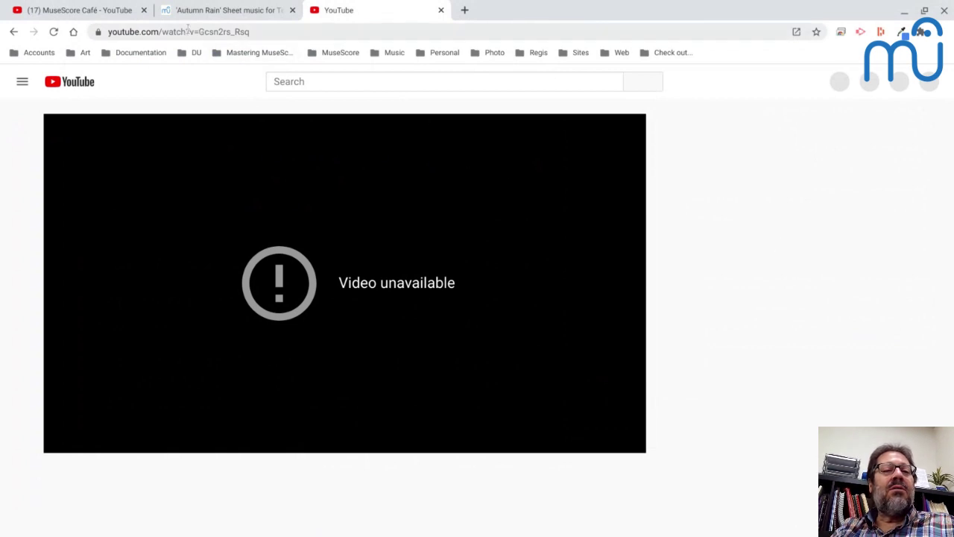
key("alt+Tab")
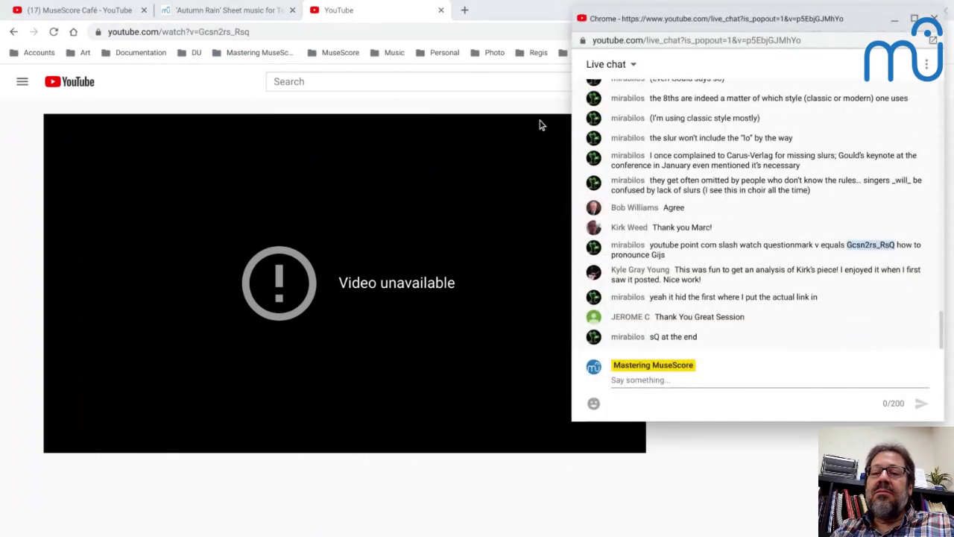
key("alt+Tab")
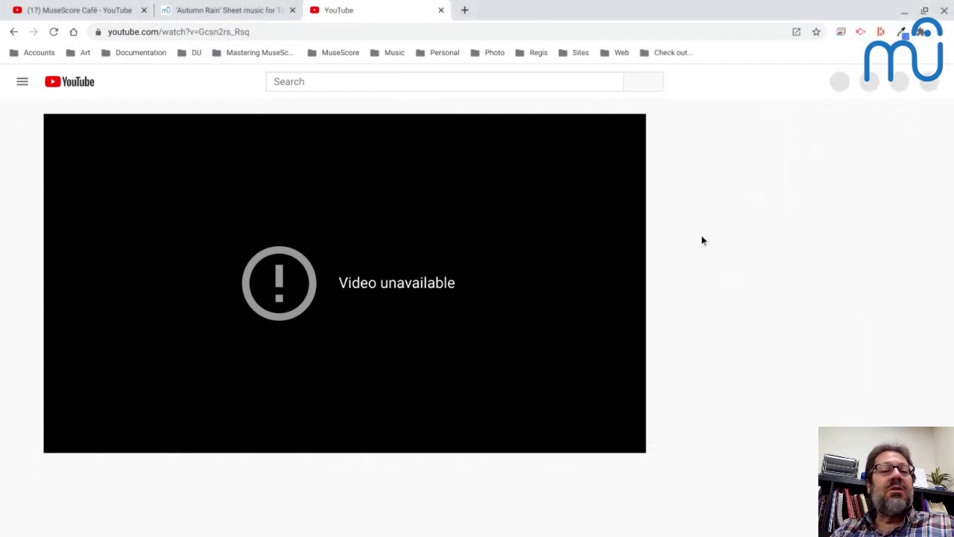
key("alt+Tab")
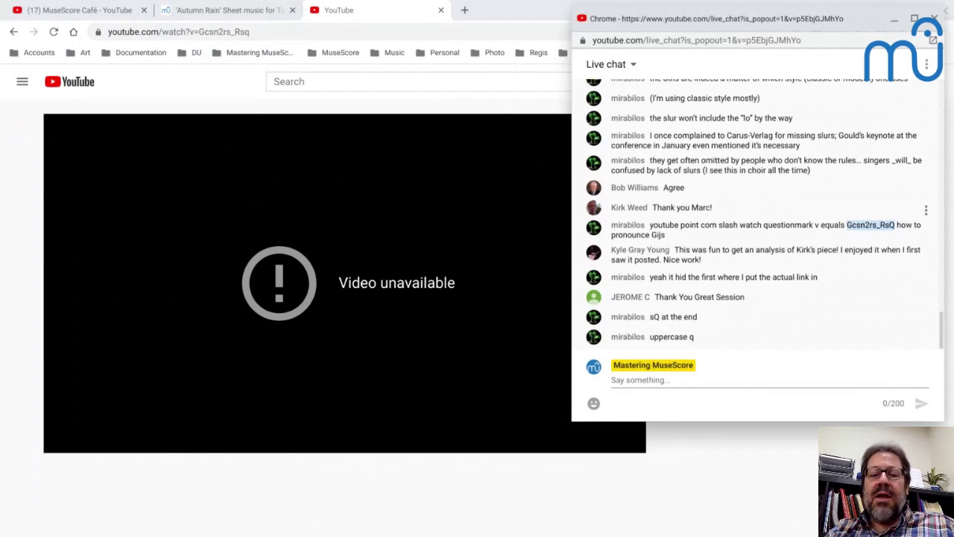
key("alt+Tab")
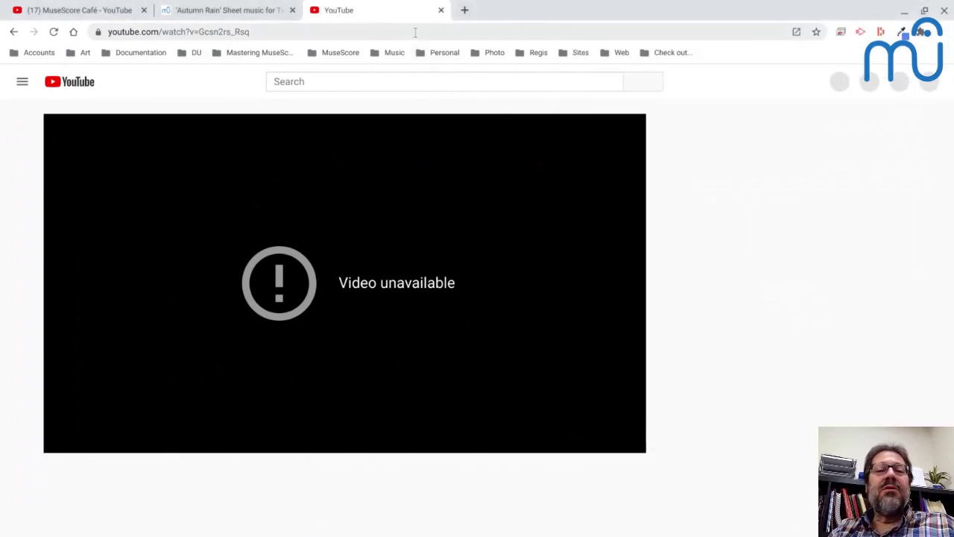
Change the address's trailing lowercase q to uppercase Q and load it
left_click(415, 32)
key("End")
key("BackSpace")
type("Q")
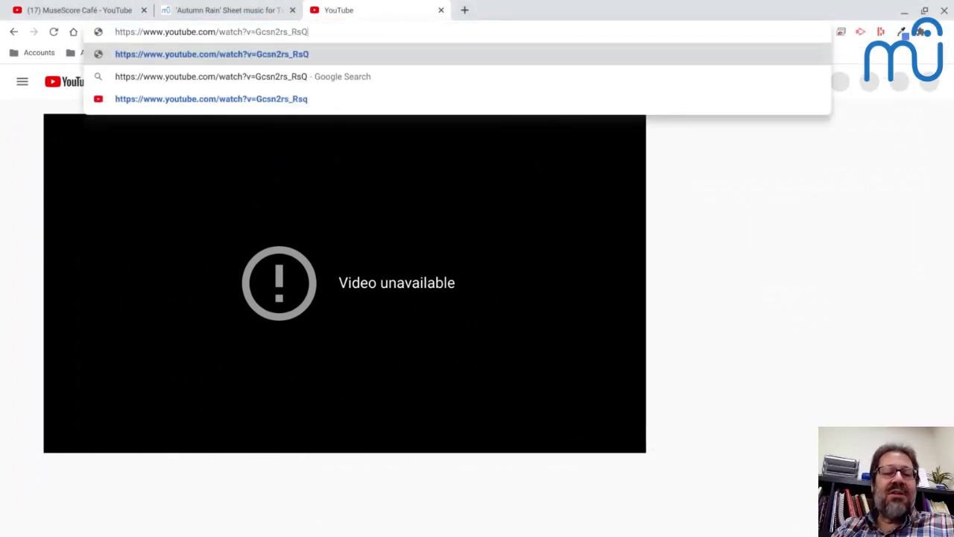
key("Return")
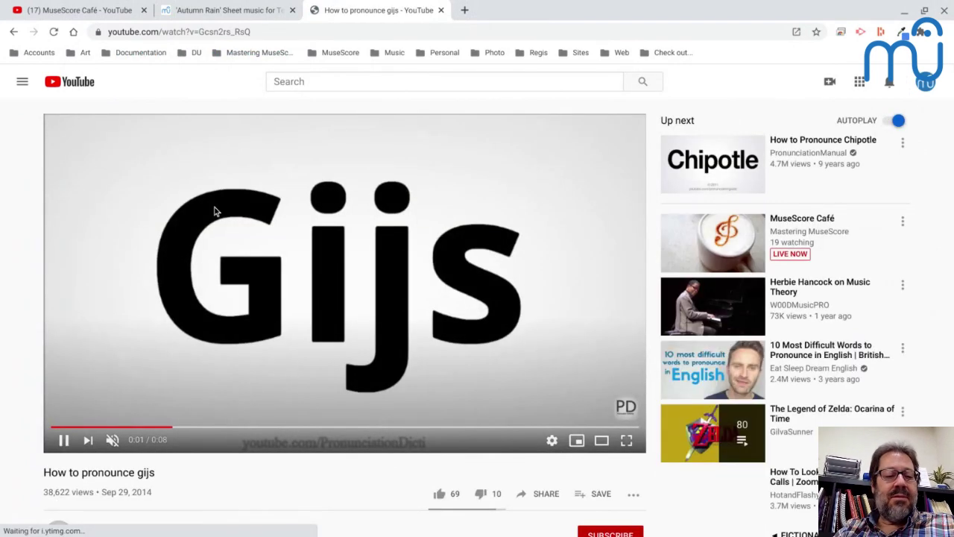
Unmute the 'How to pronounce gijs' video, play it from the start, and pause at 0:07
left_click(112, 441)
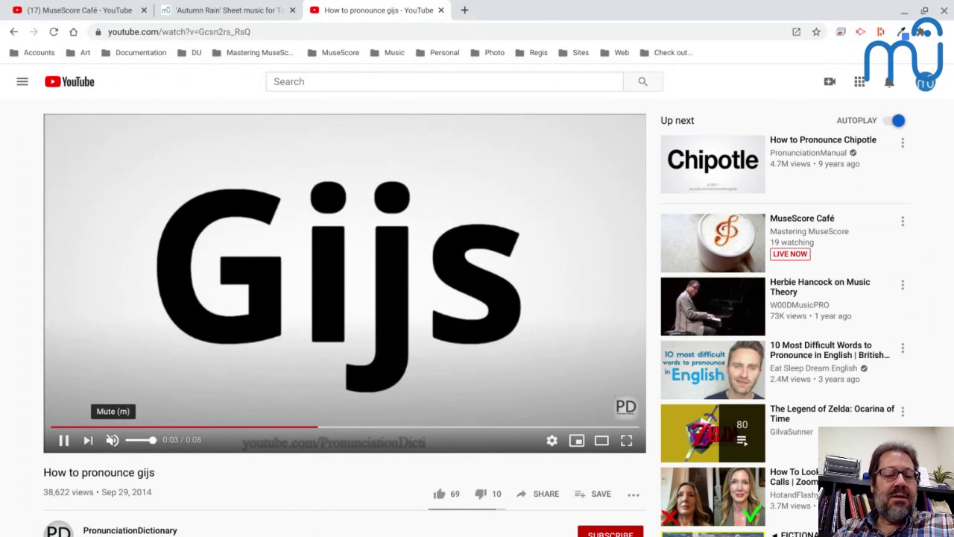
key("k")
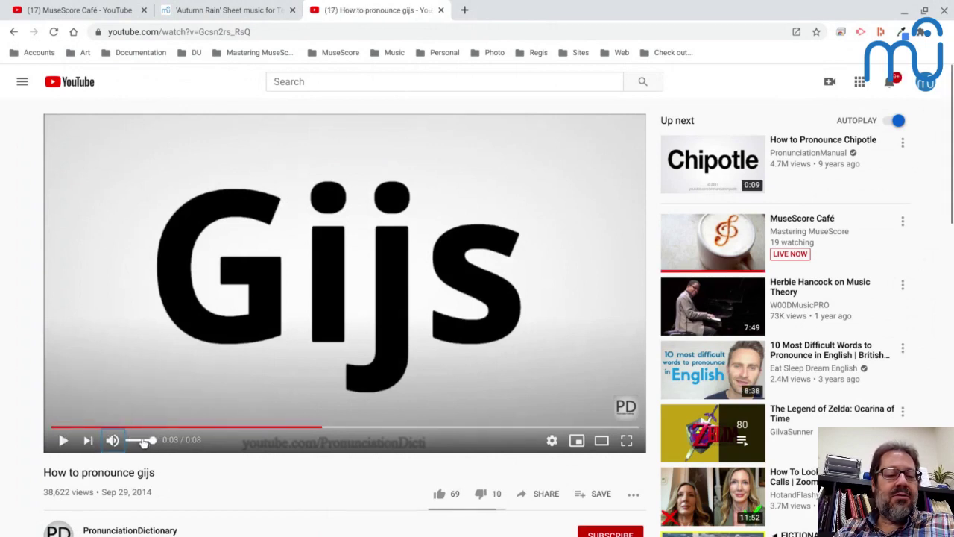
left_click(98, 429)
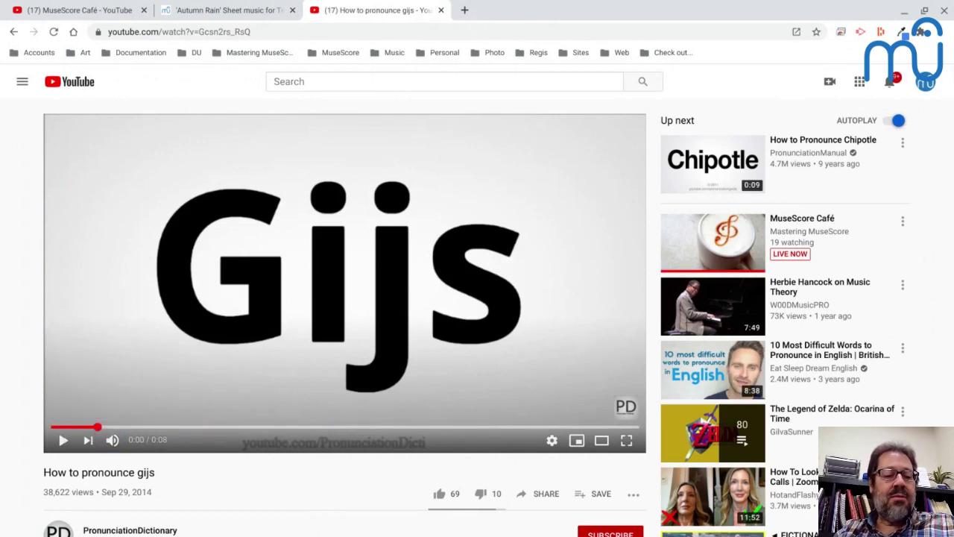
left_click(64, 440)
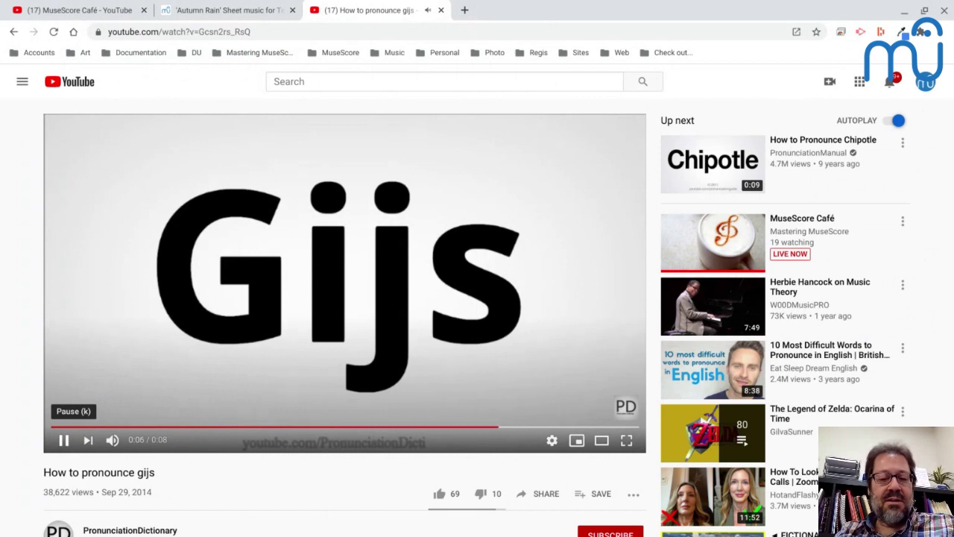
left_click(64, 439)
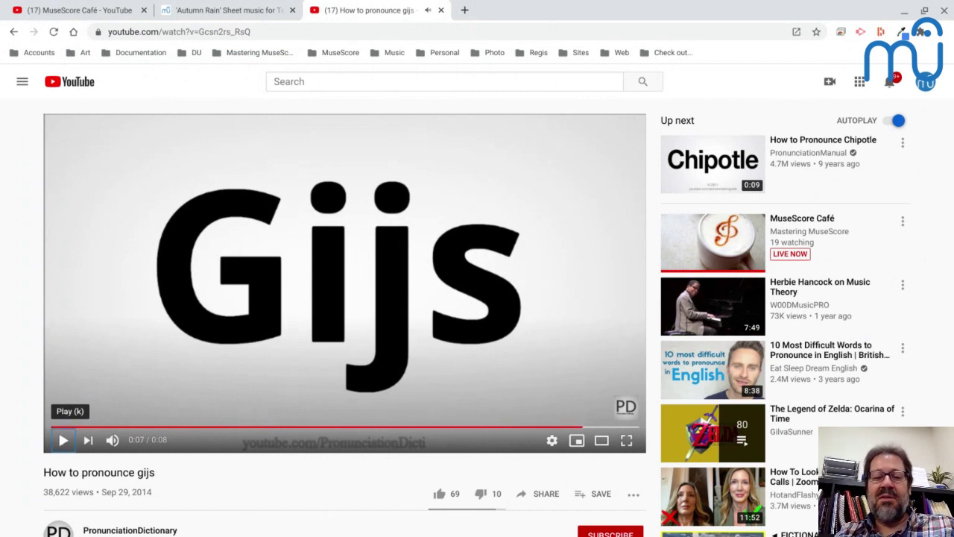
key("alt+Tab")
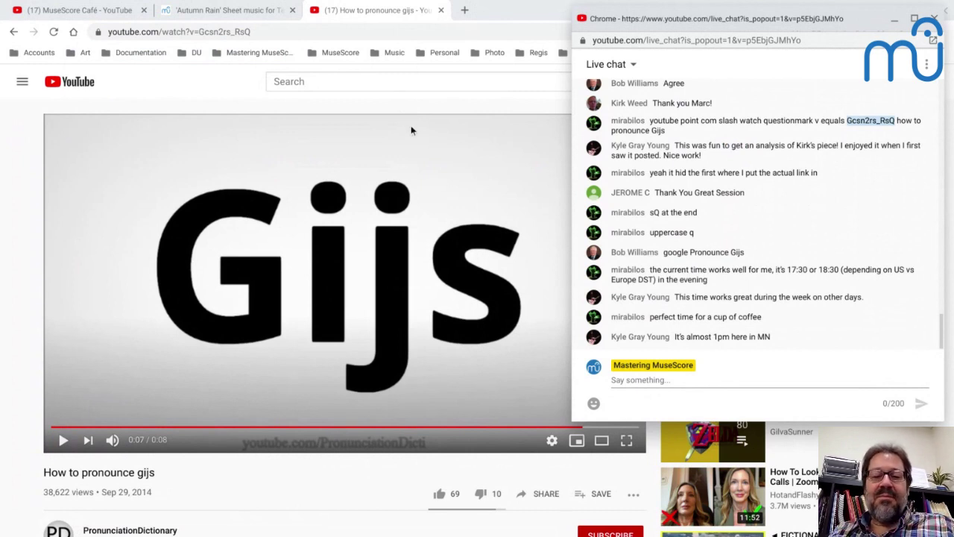
Alt+Tab away from the live chat toward the MuseScore 3 window
key("alt+Tab")
key("alt+Tab")
key("alt+Tab")
key("alt+Tab")
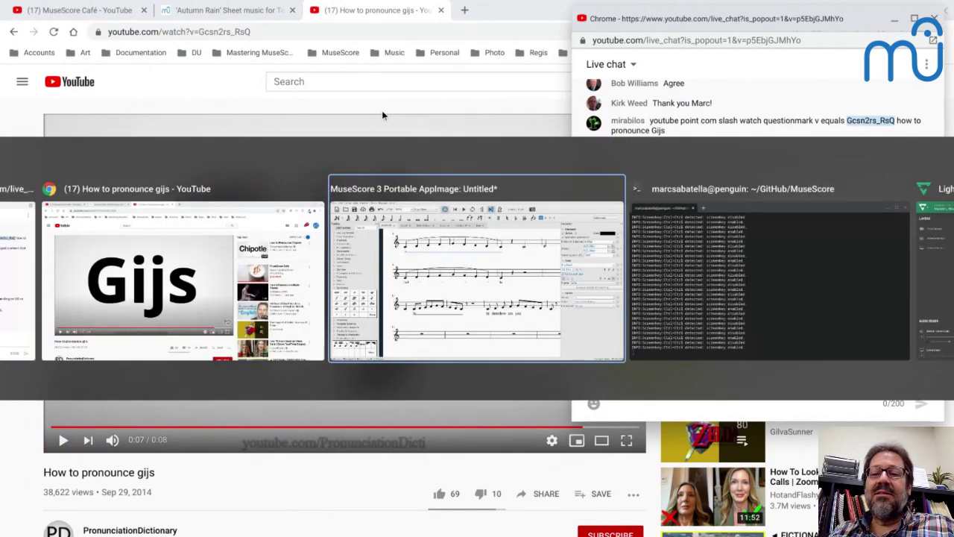